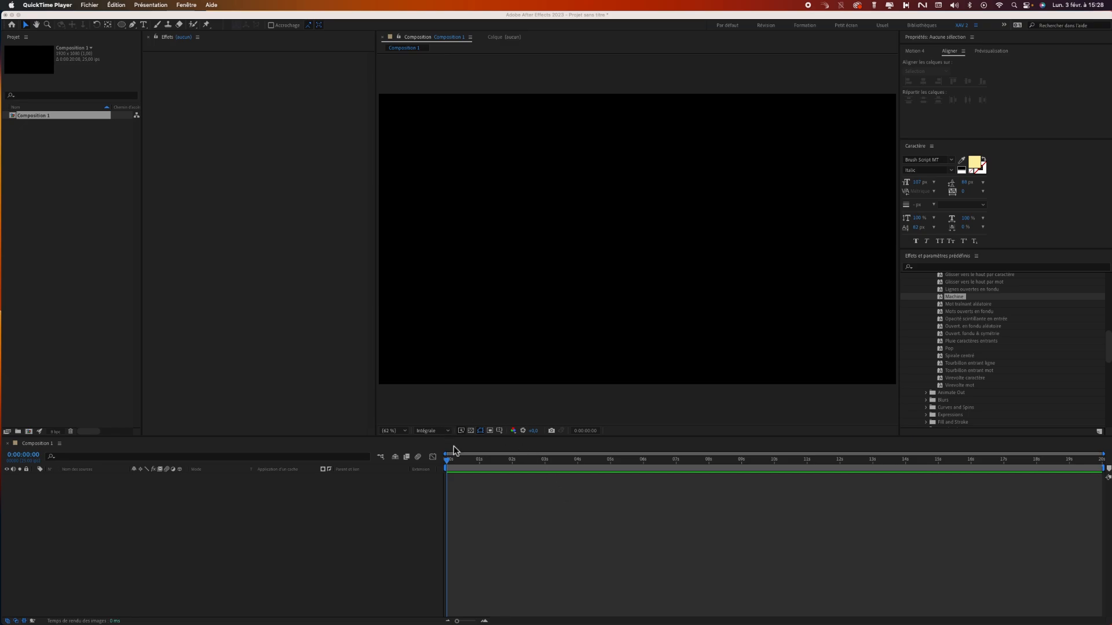
Enlarge the timeline area, and add an empty shape layer to Composition 1 and delete it.
click(453, 419)
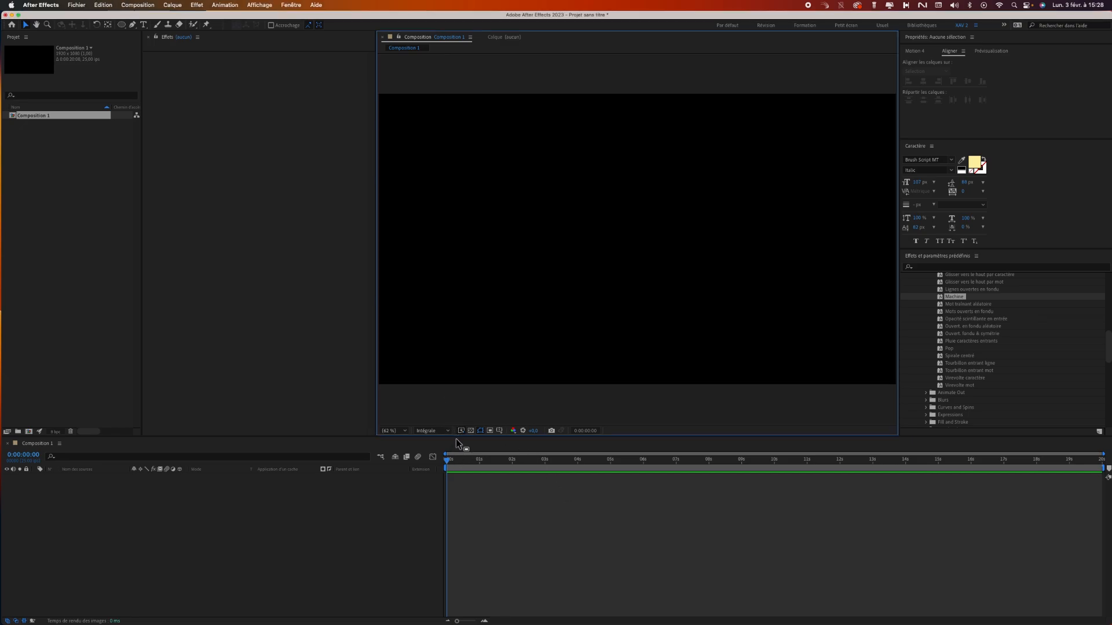
drag(456, 438, 486, 313)
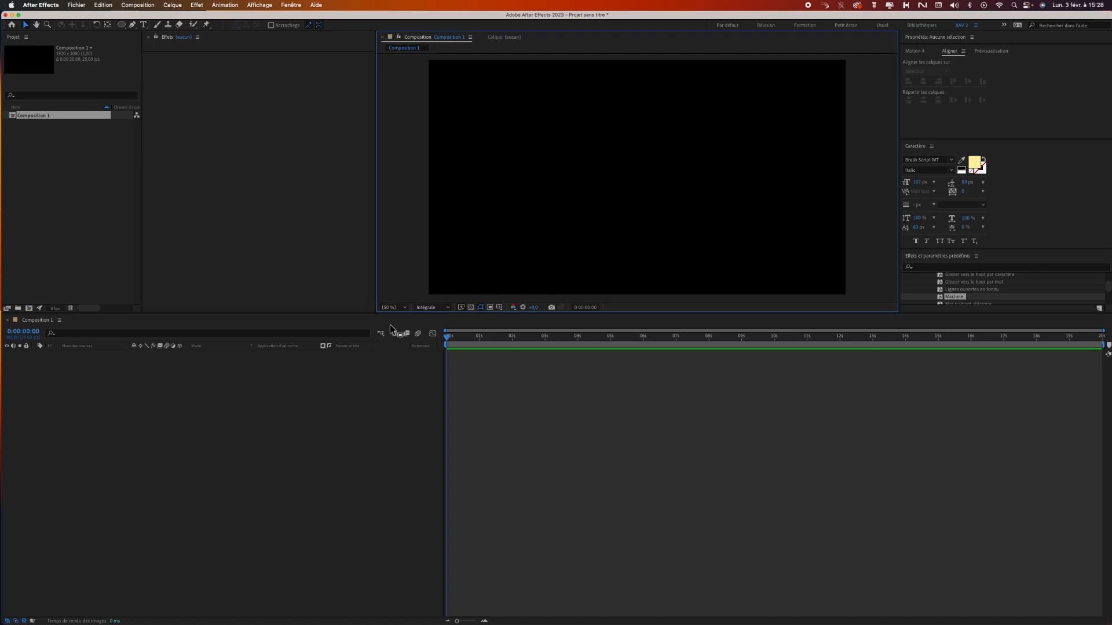
click(173, 6)
mouse_move(192, 18)
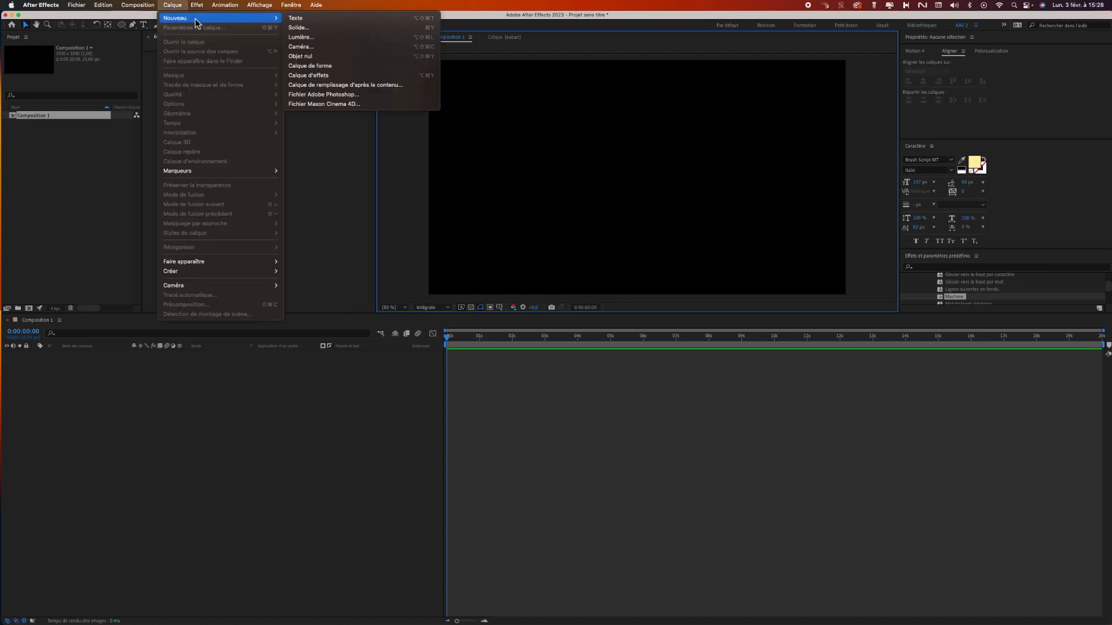
click(328, 67)
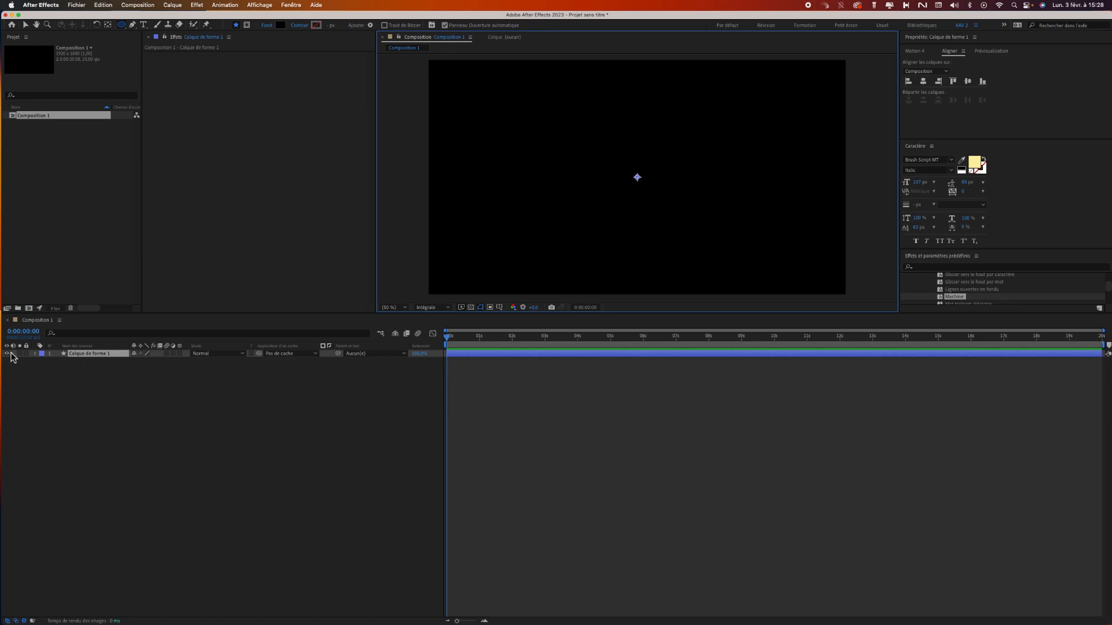
click(82, 368)
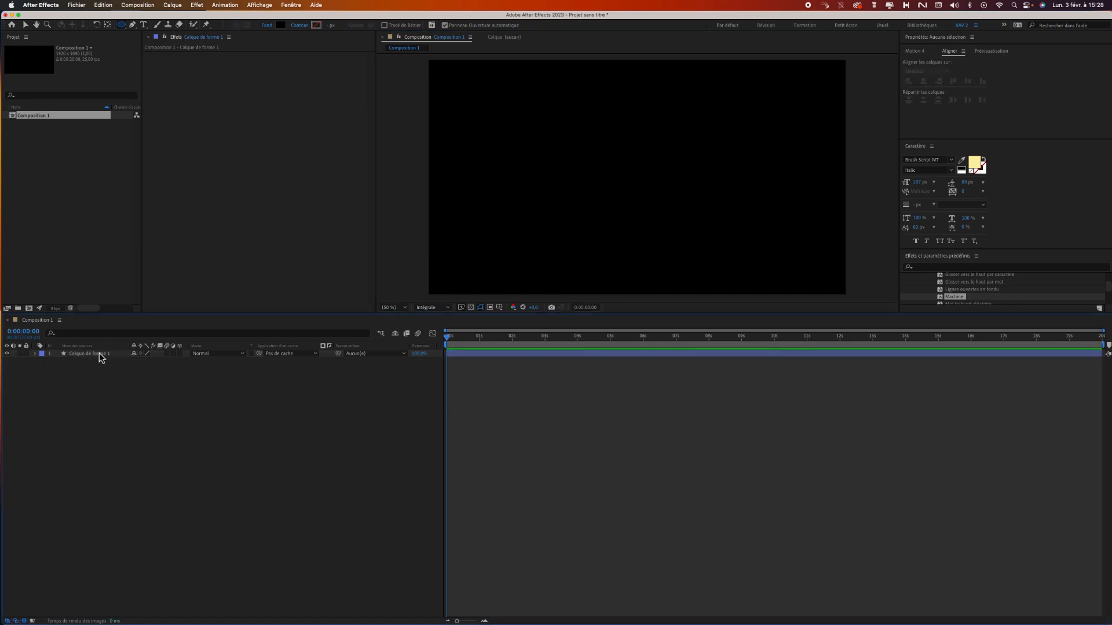
click(97, 355)
key(Delete)
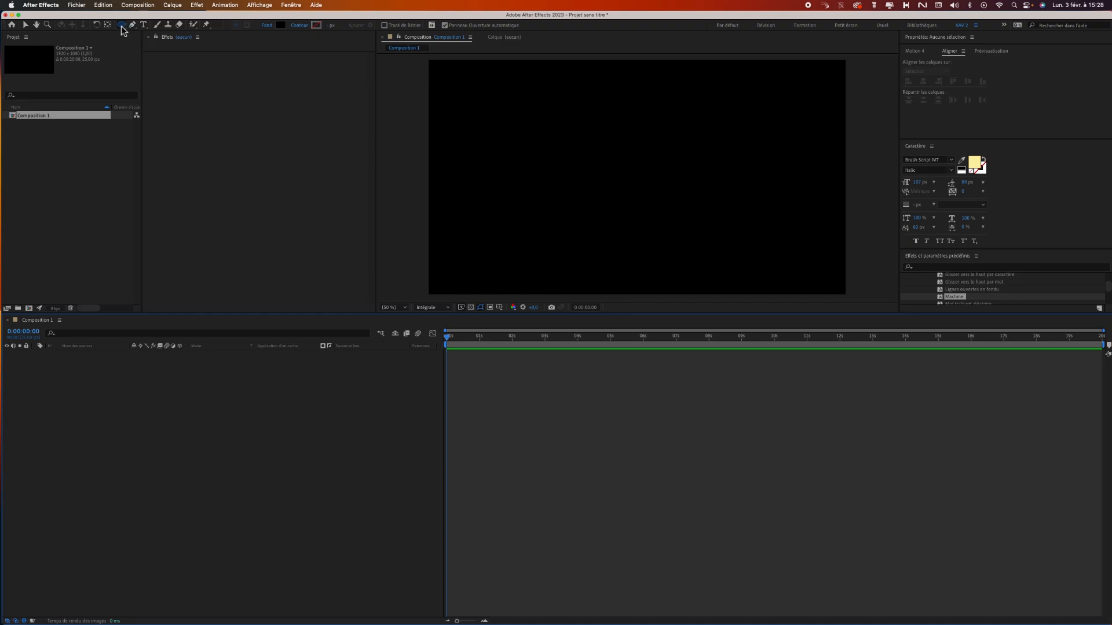
Draw an ellipse with a very light grey fill up and left of the frame's centre, and delete its shape layer.
drag(509, 121, 586, 191)
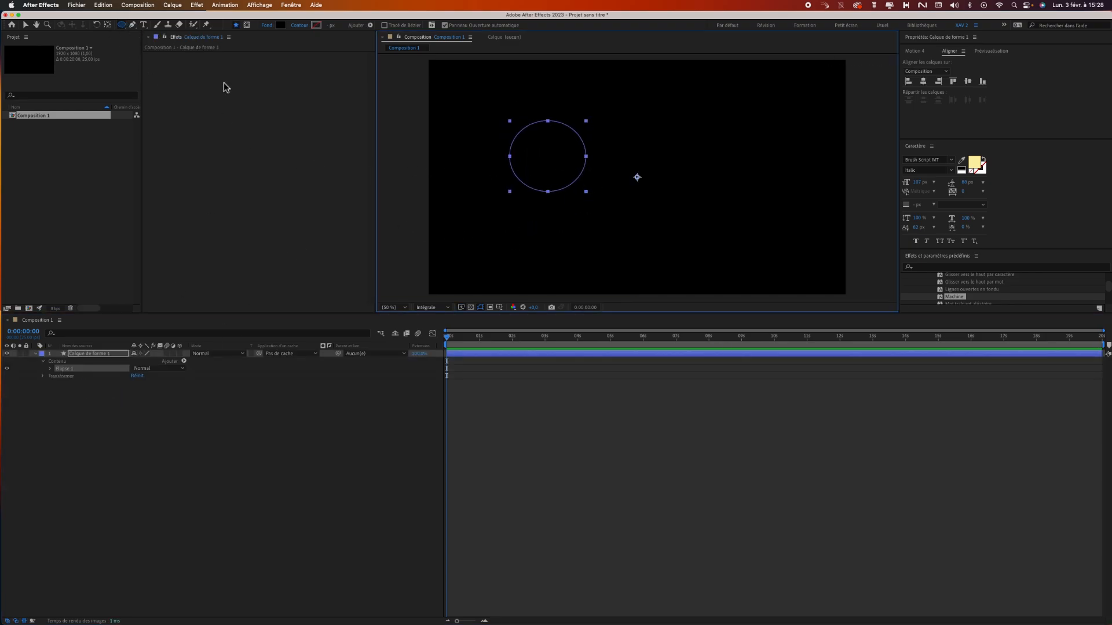
click(280, 25)
drag(181, 227, 168, 198)
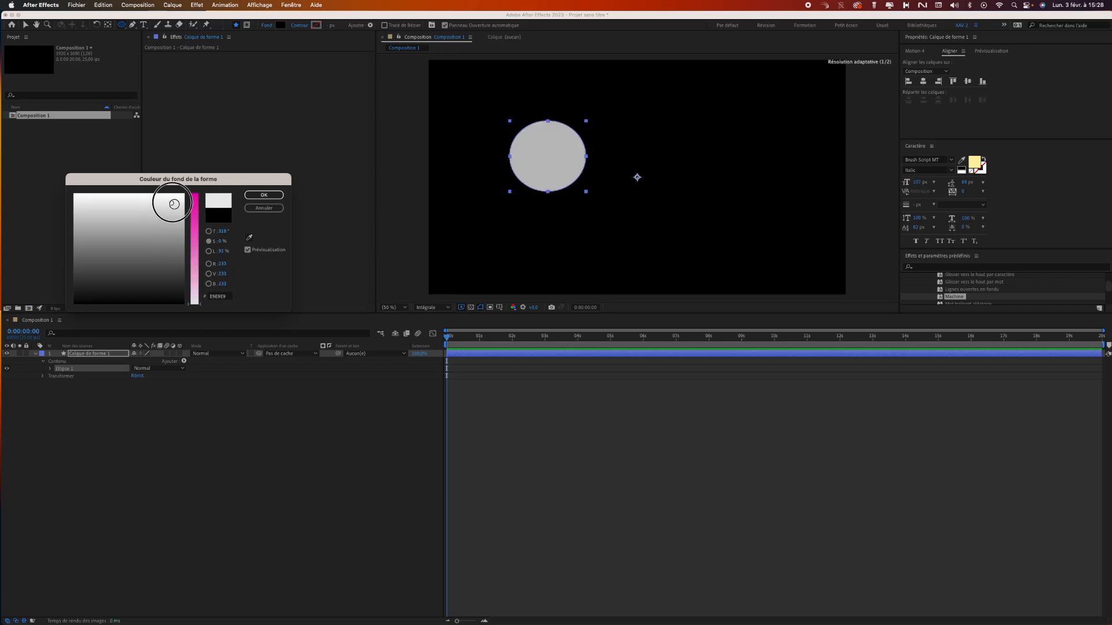
click(263, 194)
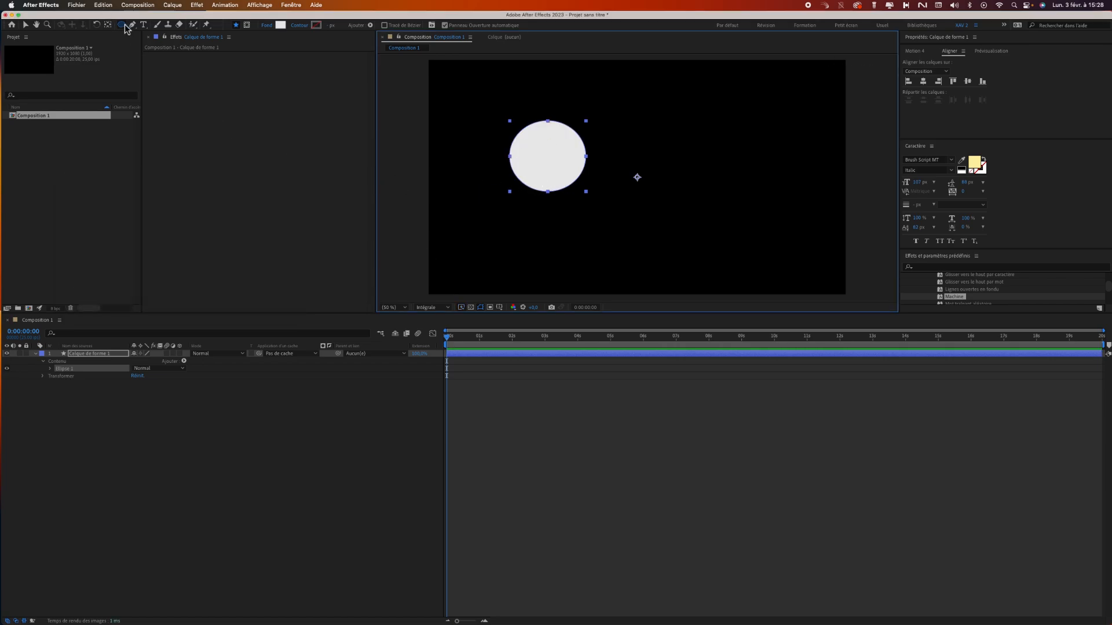
click(99, 436)
click(110, 352)
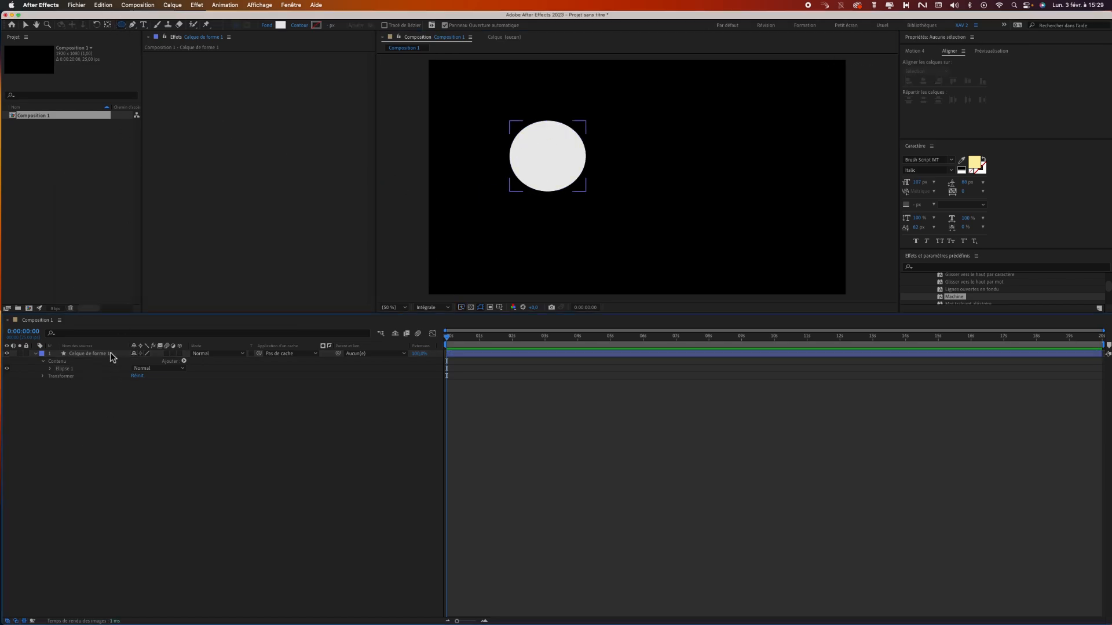
key(Delete)
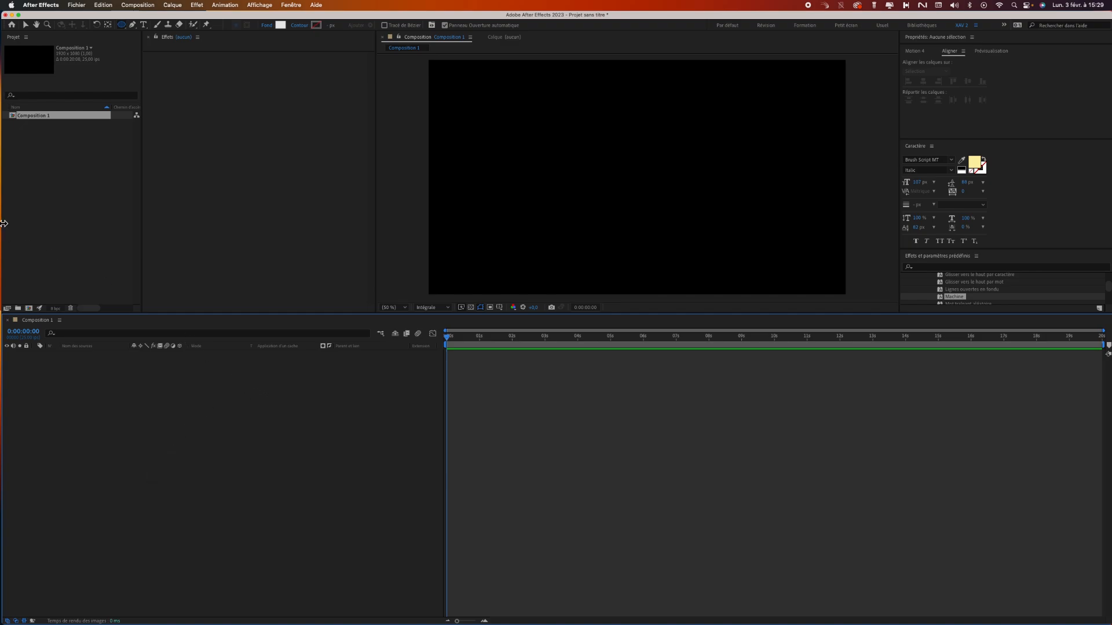
Set the composition's duration to 10 seconds in the composition settings.
key(super+k)
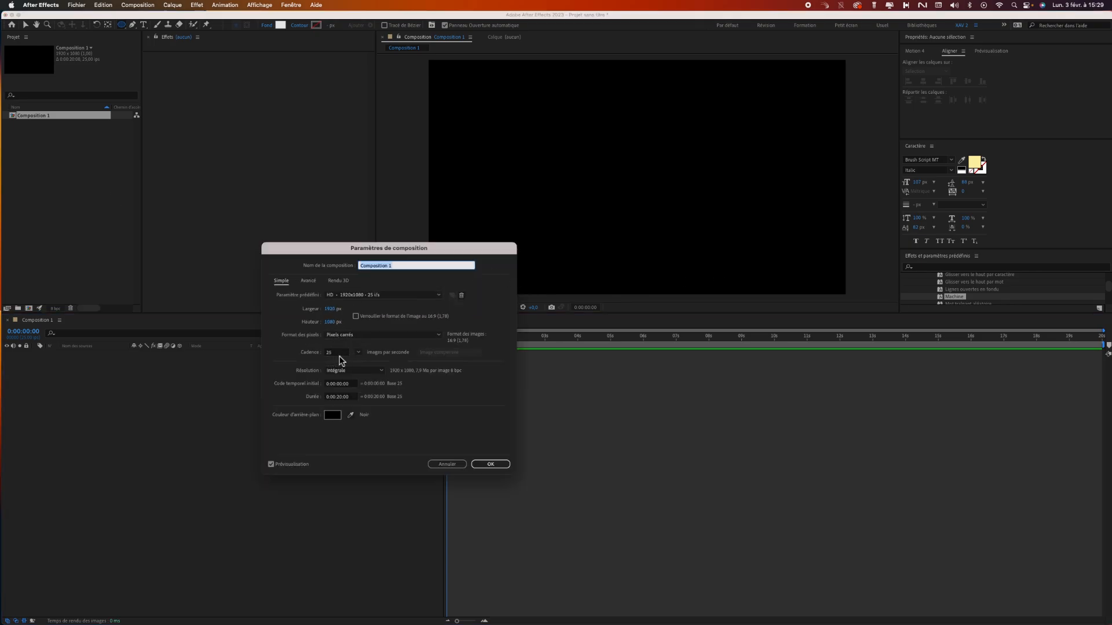
click(342, 398)
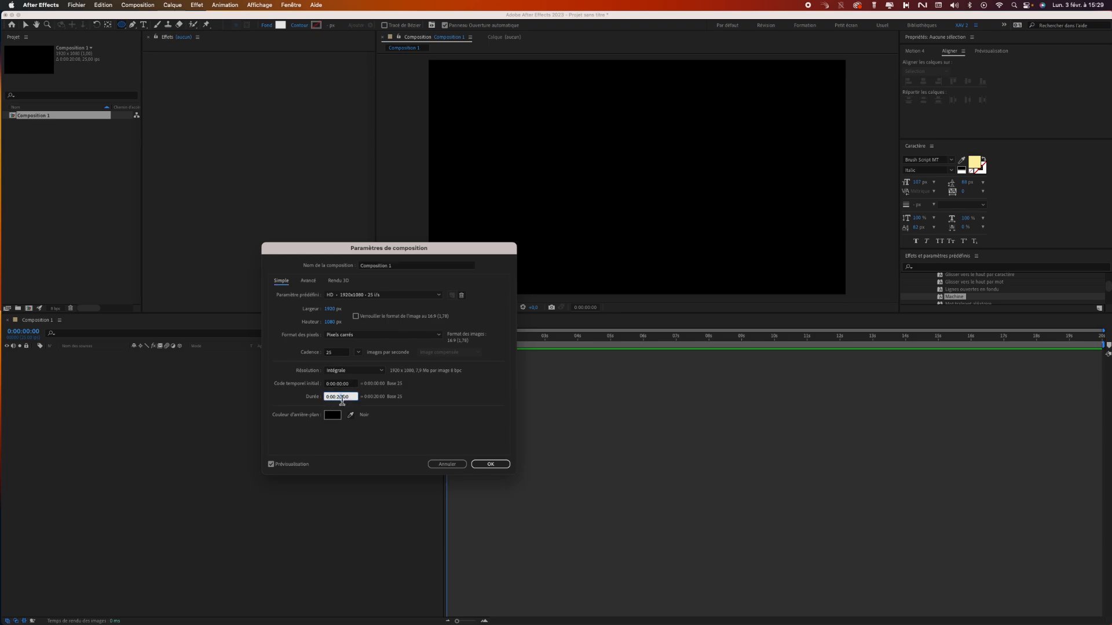
key(BackSpace)
text(1)
key(Return)
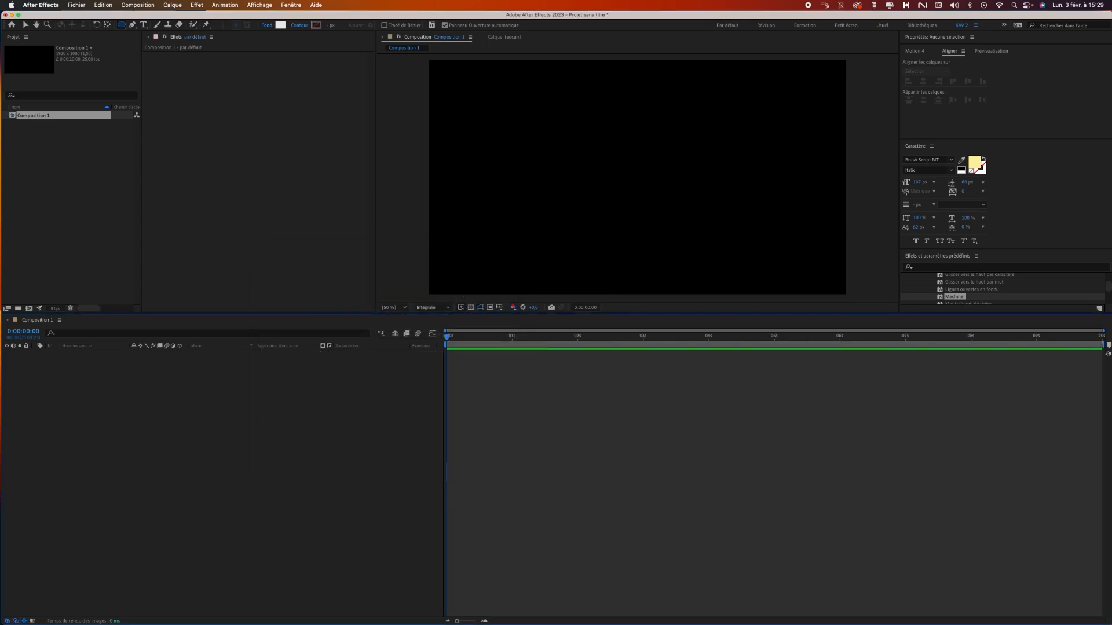
Rename Composition 1 as MASTER in the project.
click(49, 115)
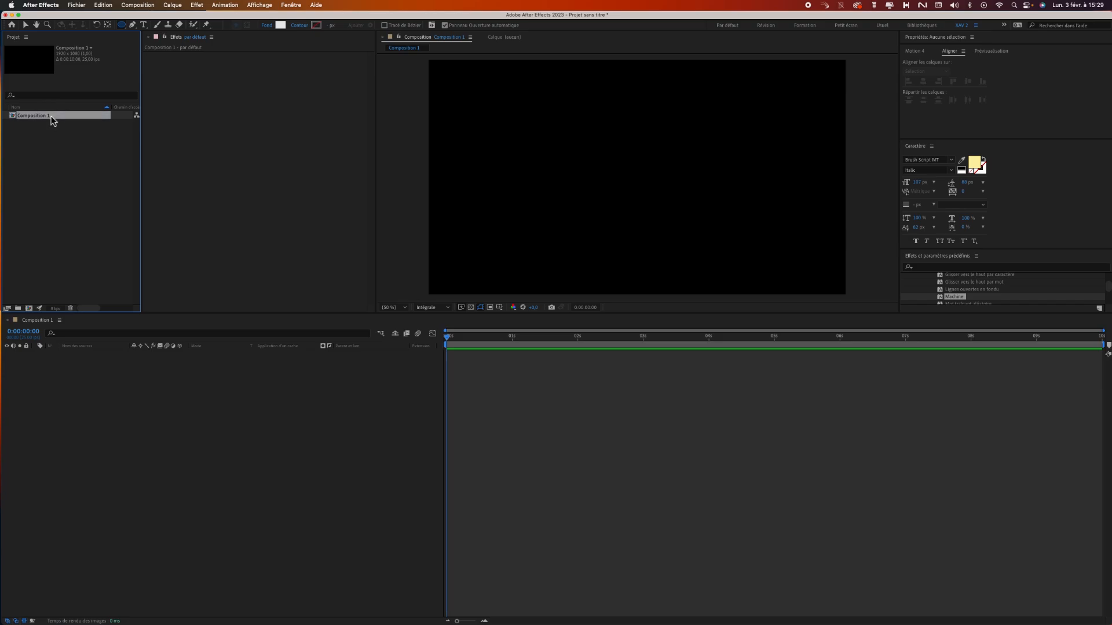
key(Return)
text(MA)
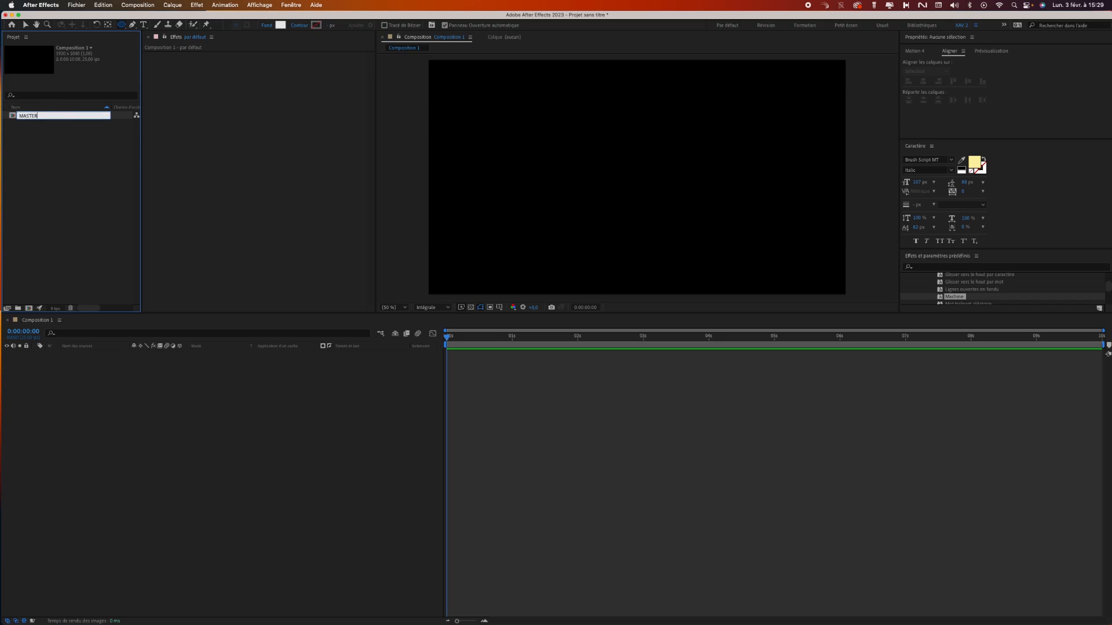
text(STER)
key(Return)
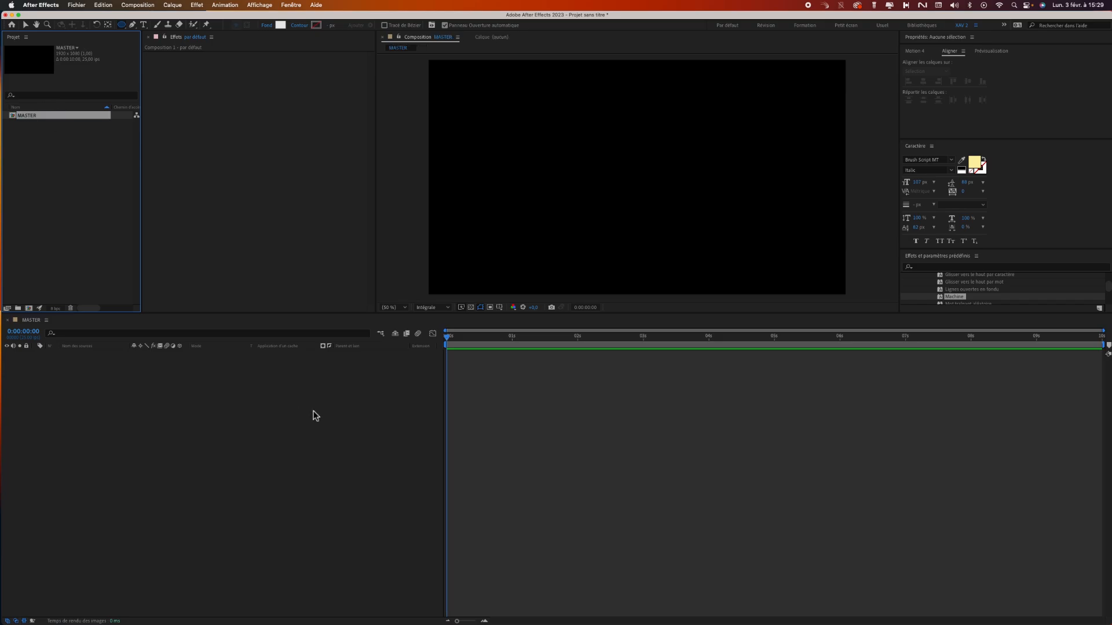
Enlarge the composition viewer and display the title/action-safe guides over the frame.
drag(434, 314, 427, 376)
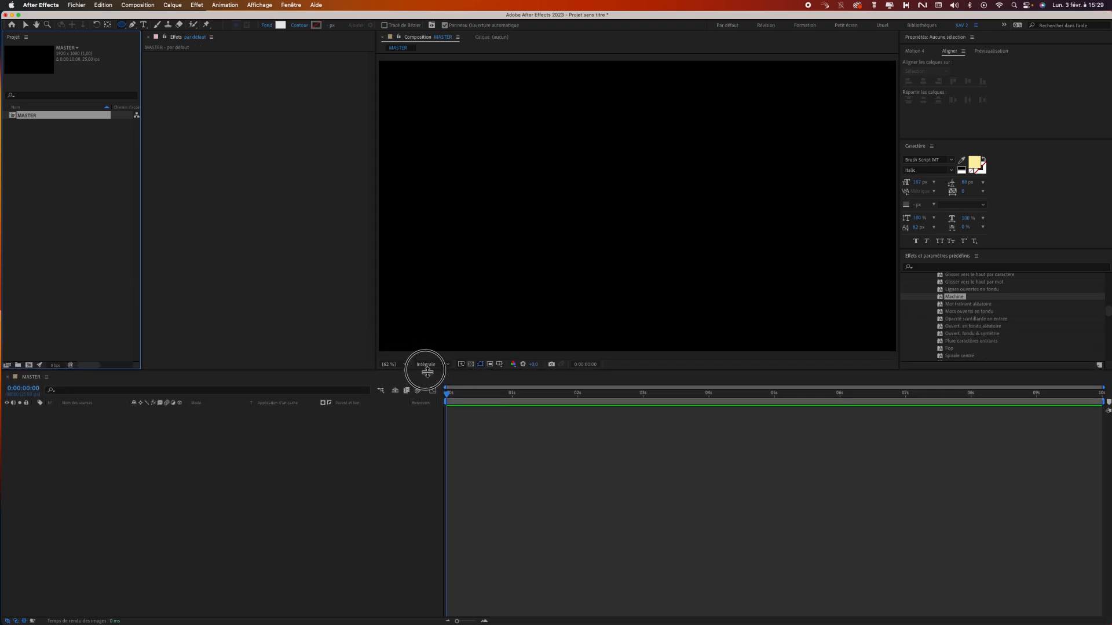
click(500, 365)
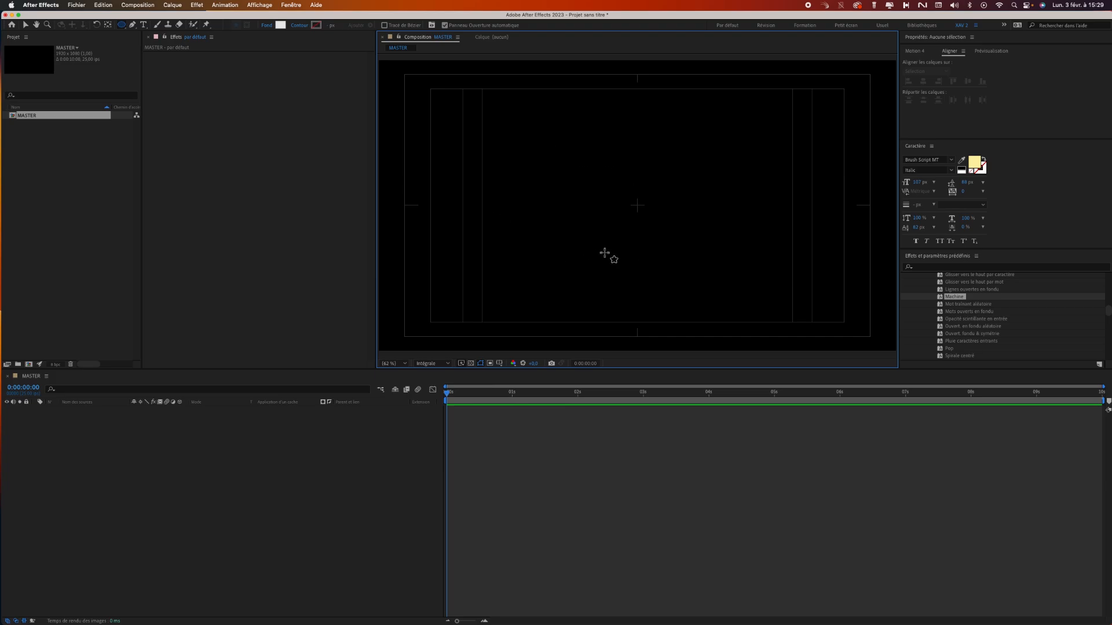
click(27, 28)
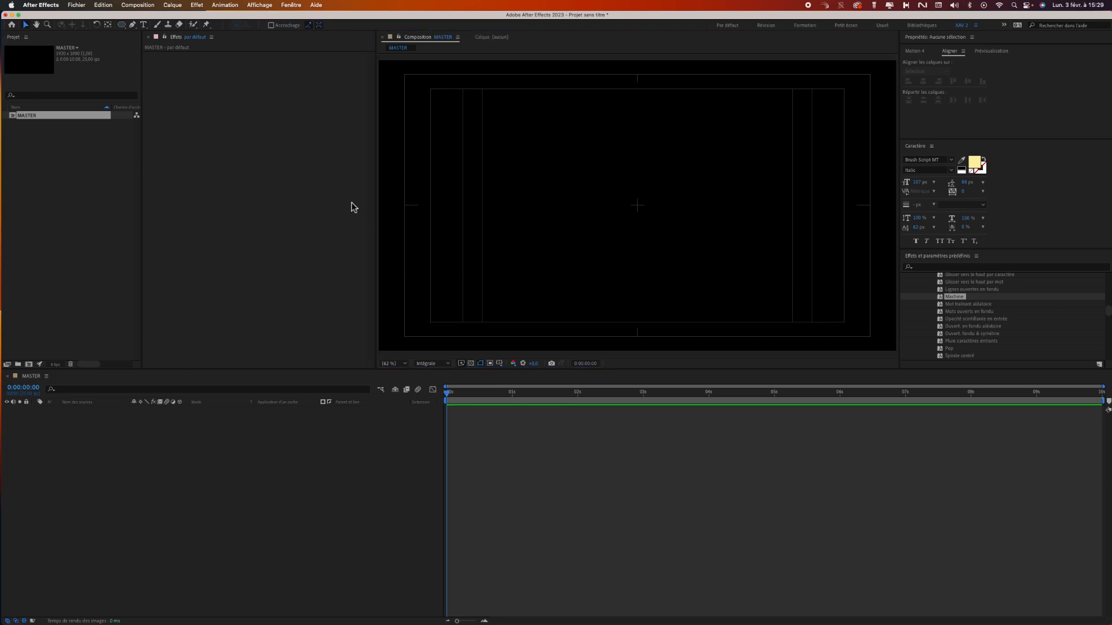
Add a text layer reading "MOTION" near the middle of the MASTER composition.
click(143, 25)
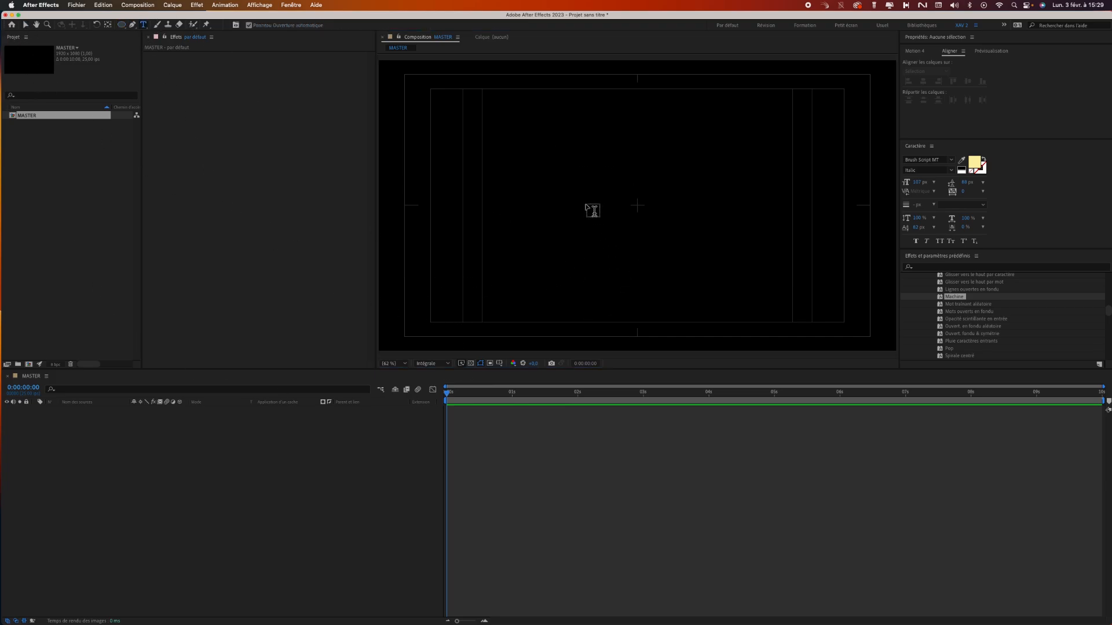
click(585, 200)
text(MO)
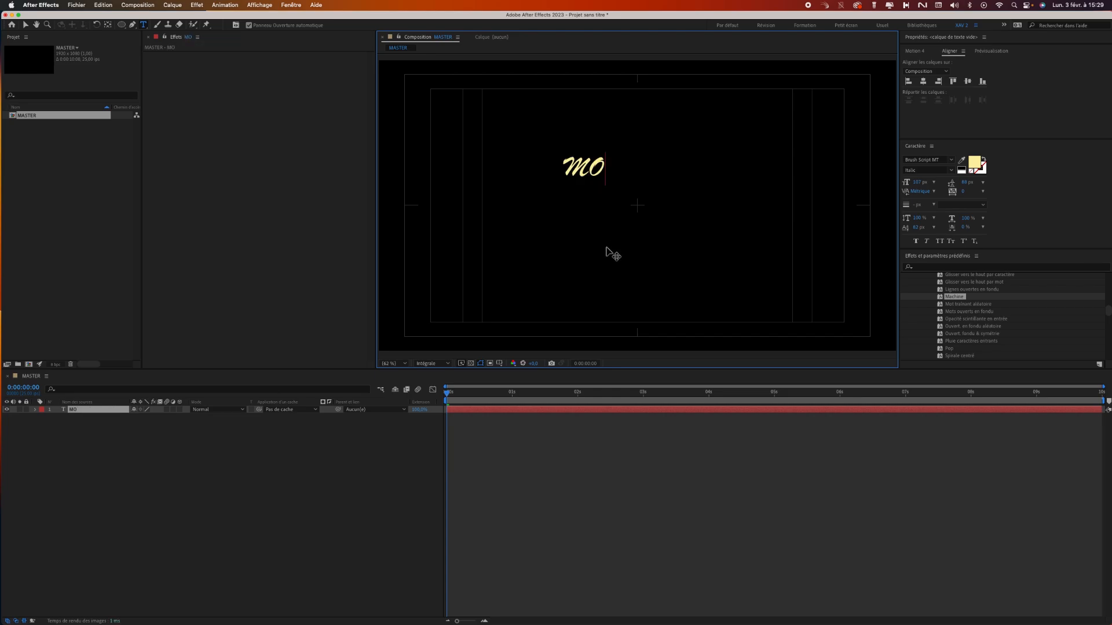
text(TION)
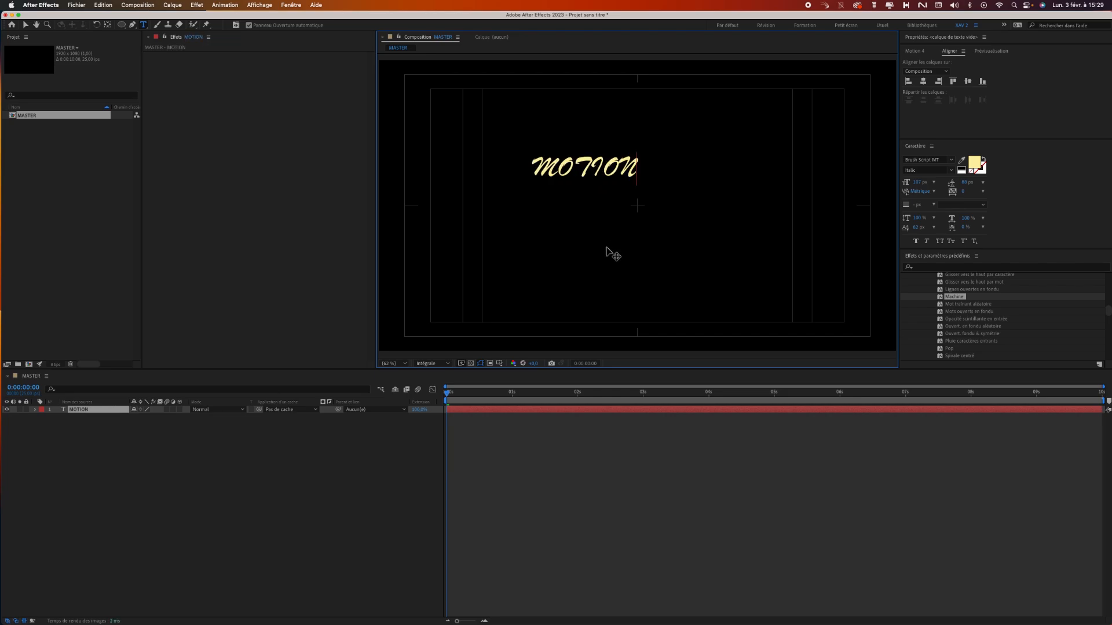
click(25, 25)
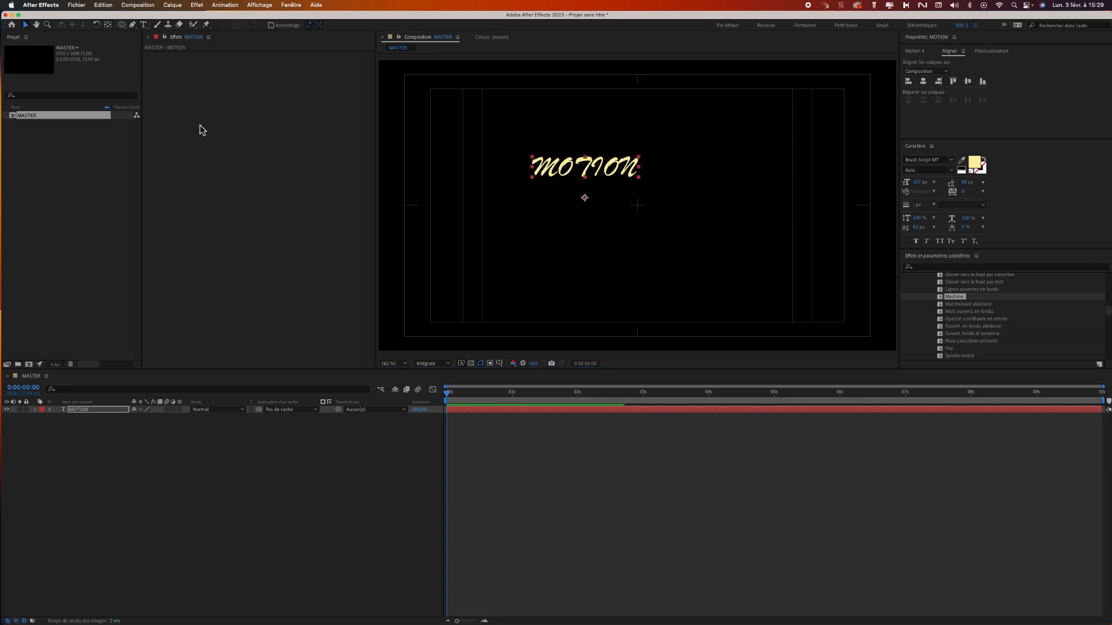
Set the MOTION text's font to Uni Sans Heavy CAPS and its fill colour to white.
click(940, 160)
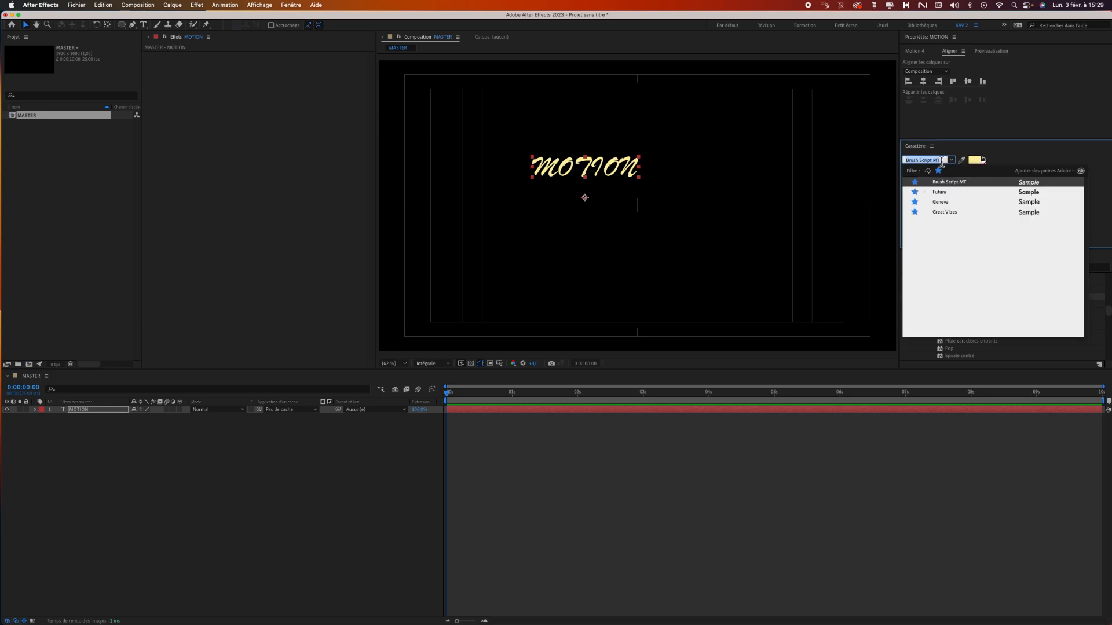
text(uni)
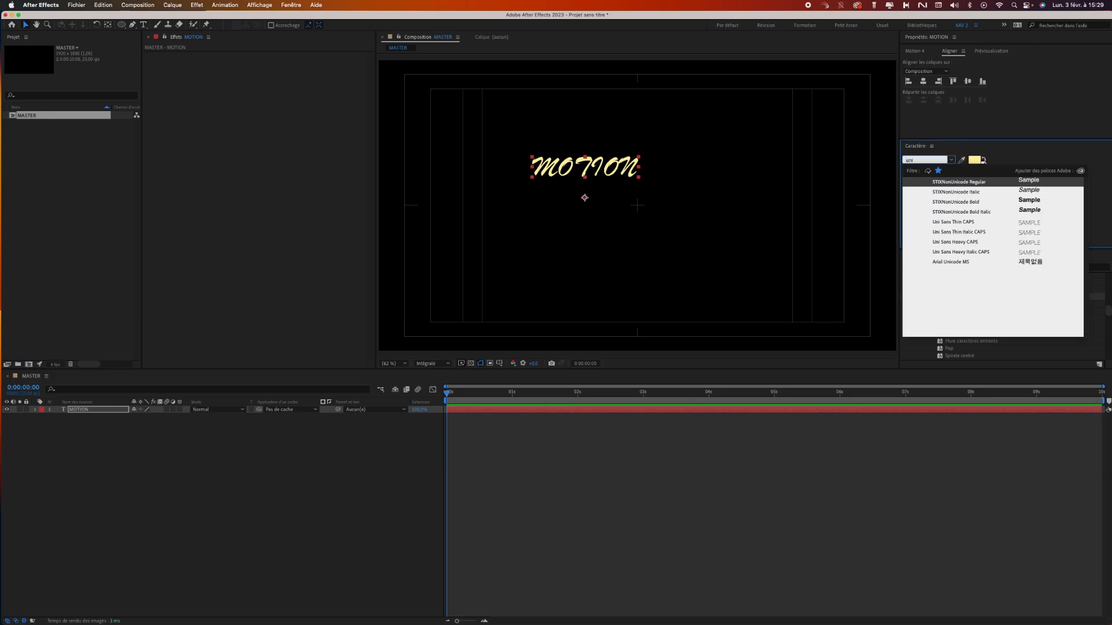
click(962, 243)
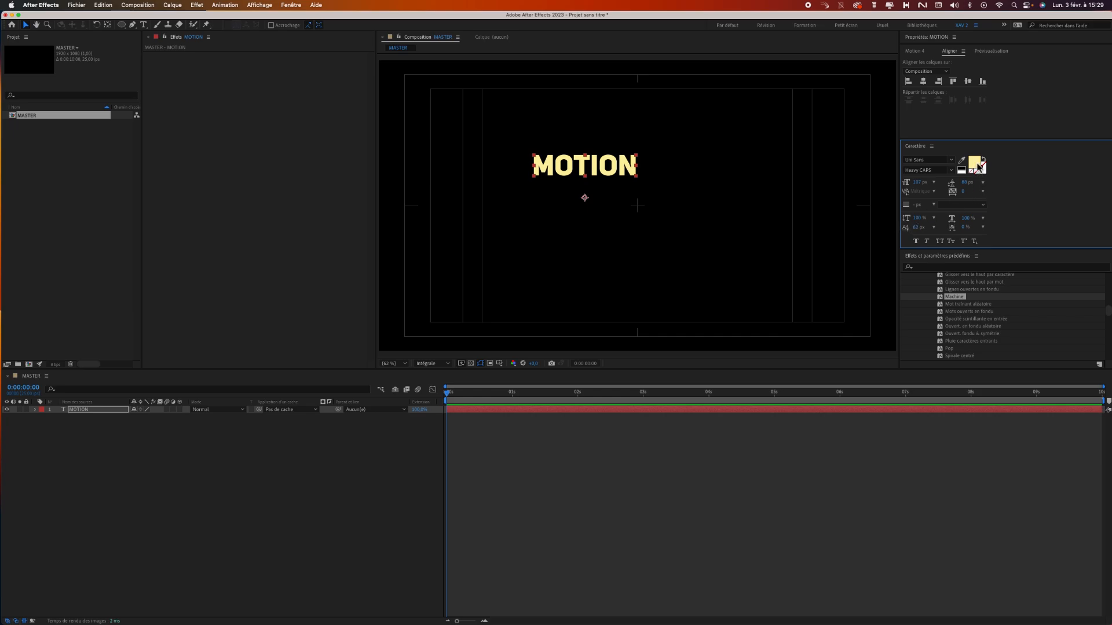
click(975, 163)
drag(194, 280, 195, 304)
click(264, 194)
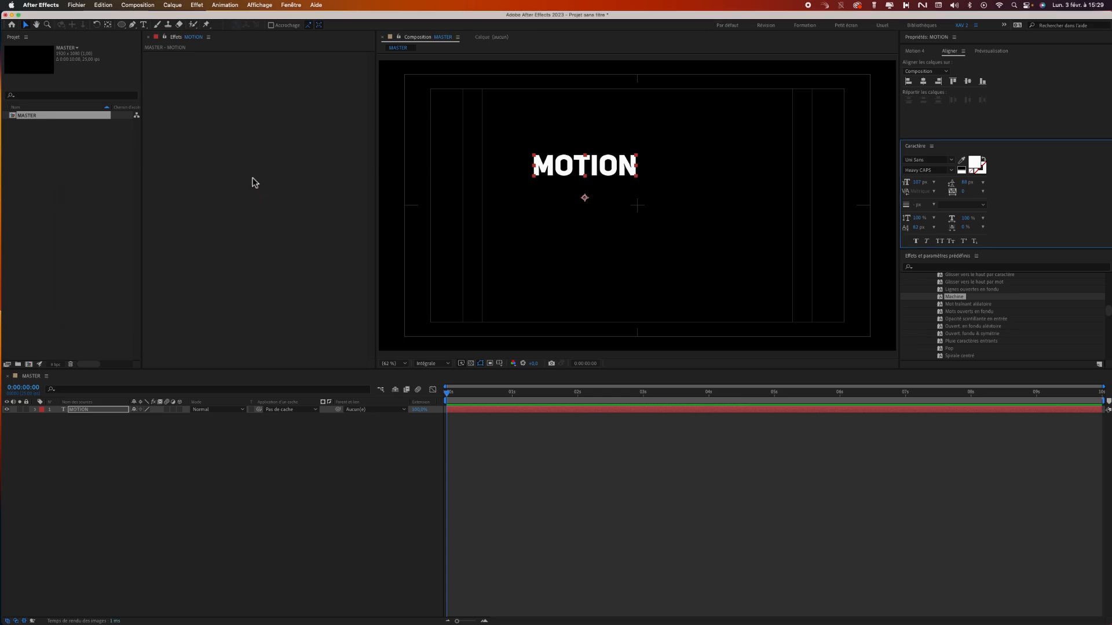
Centre the anchor point on the MOTION text and align the layer horizontally and vertically to the composition's centre.
click(108, 26)
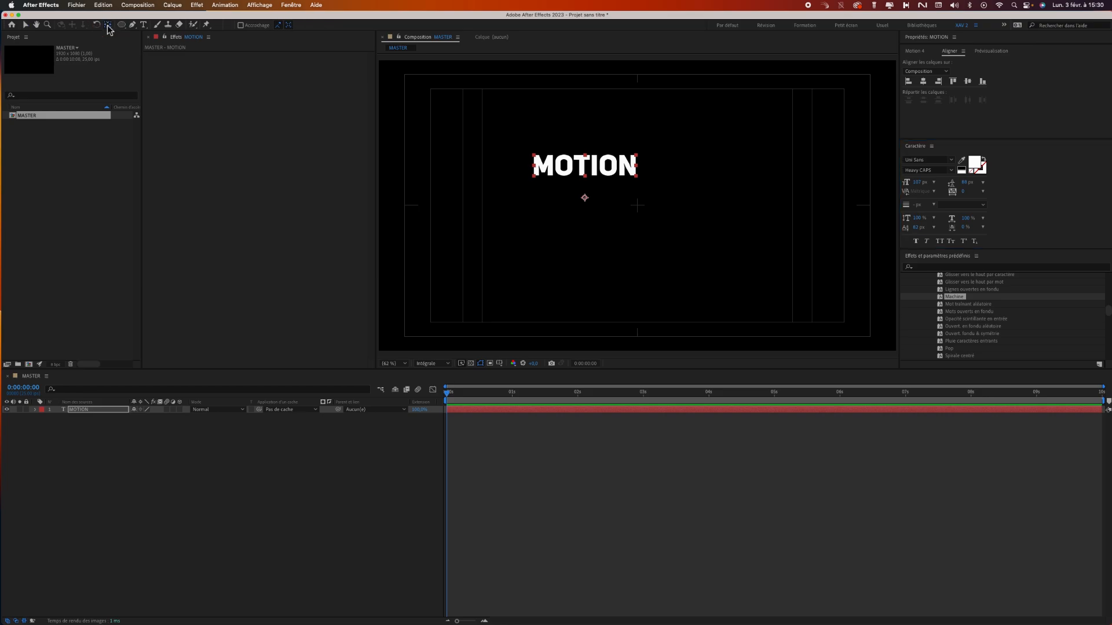
key(super+alt+Home)
click(24, 24)
drag(631, 171, 680, 198)
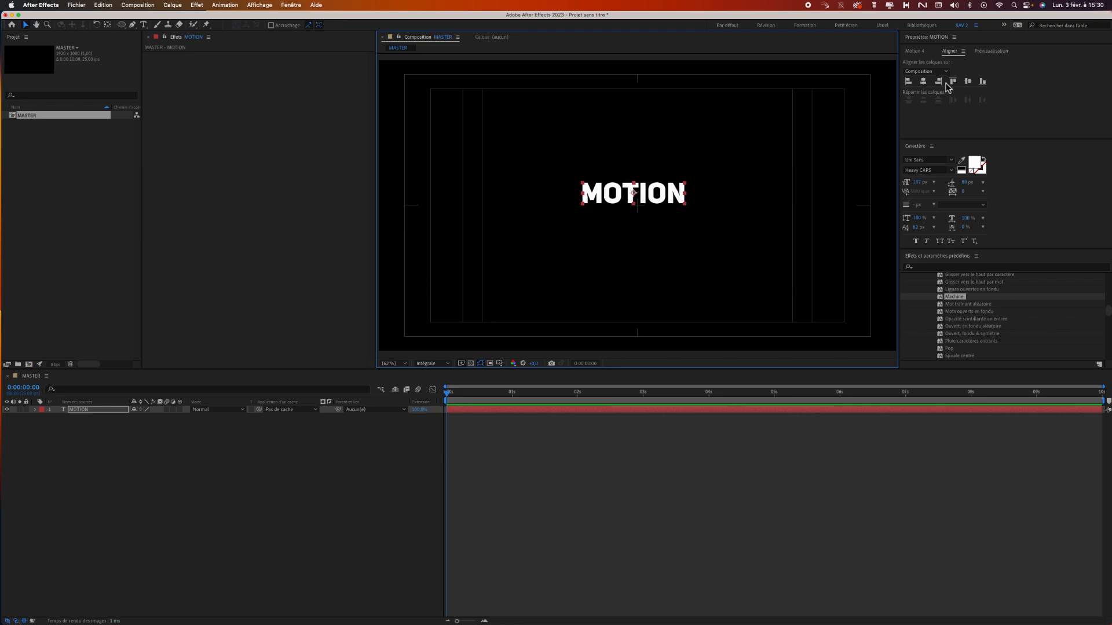
click(923, 81)
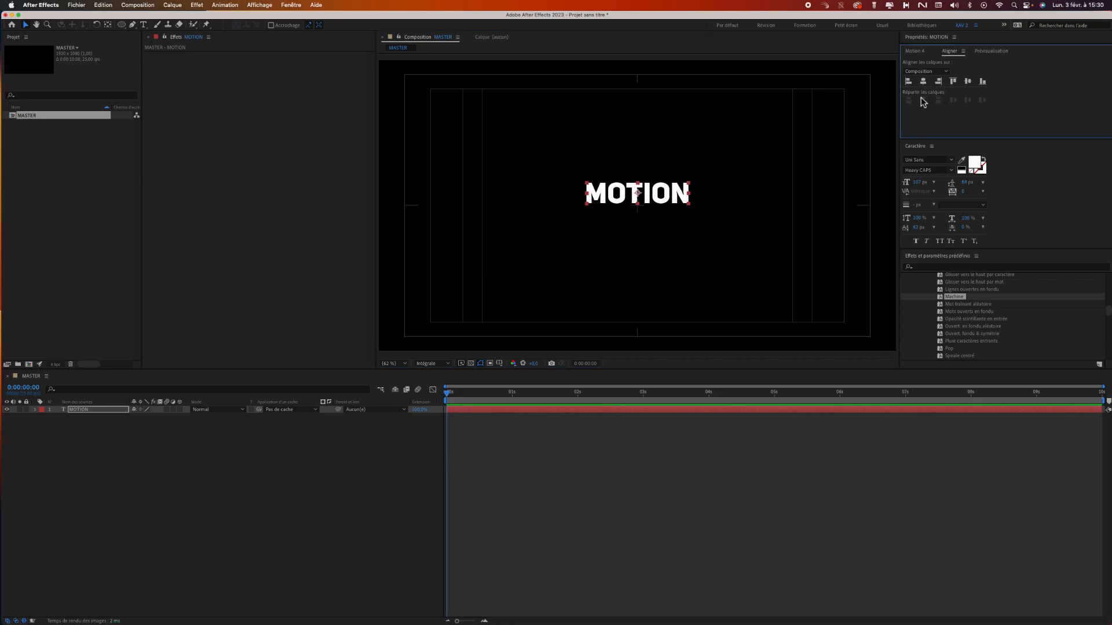
click(968, 81)
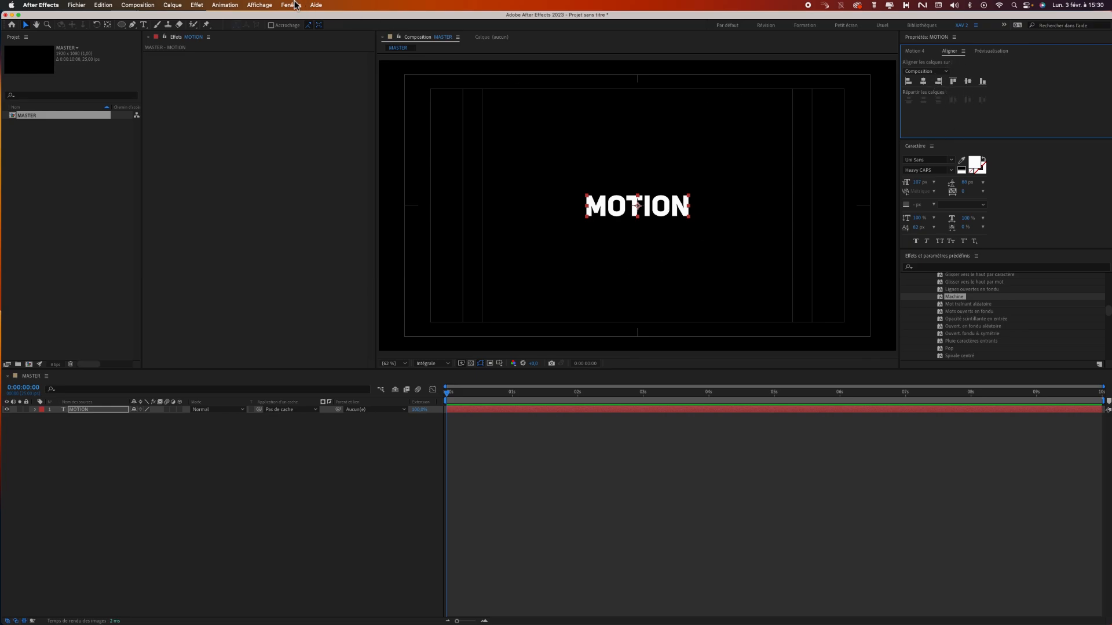
Show the rulers around the composition view.
click(291, 6)
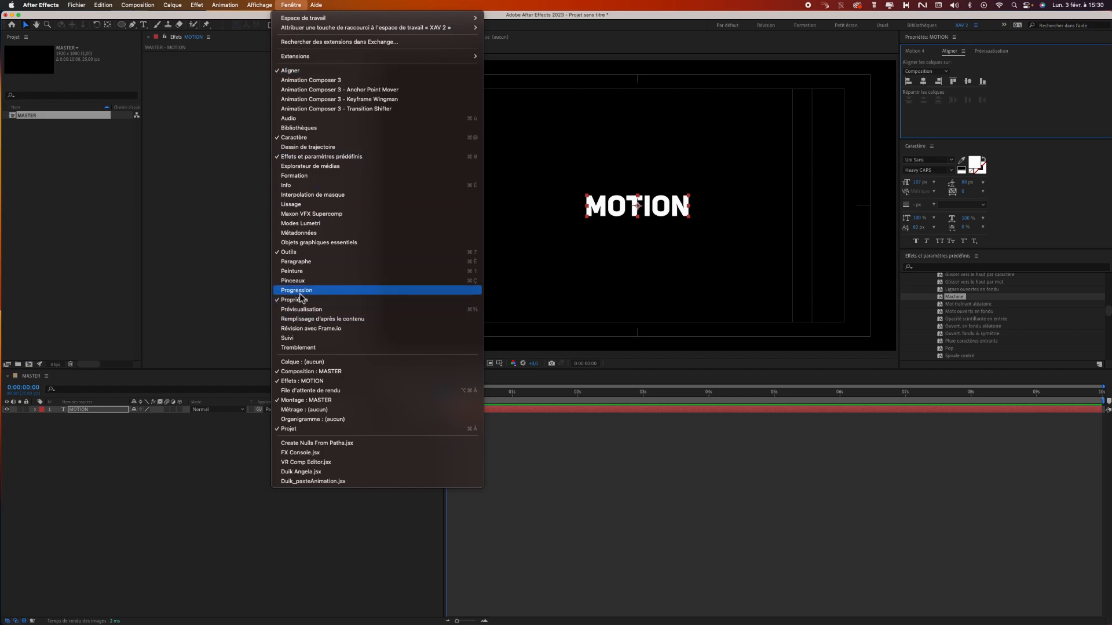
mouse_move(261, 7)
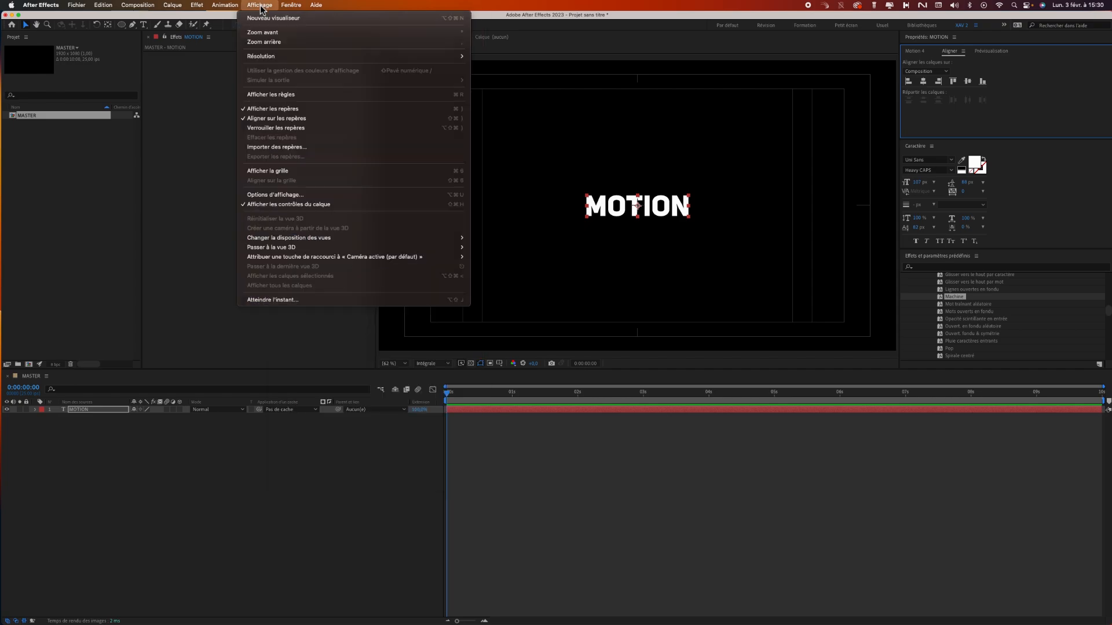
click(298, 95)
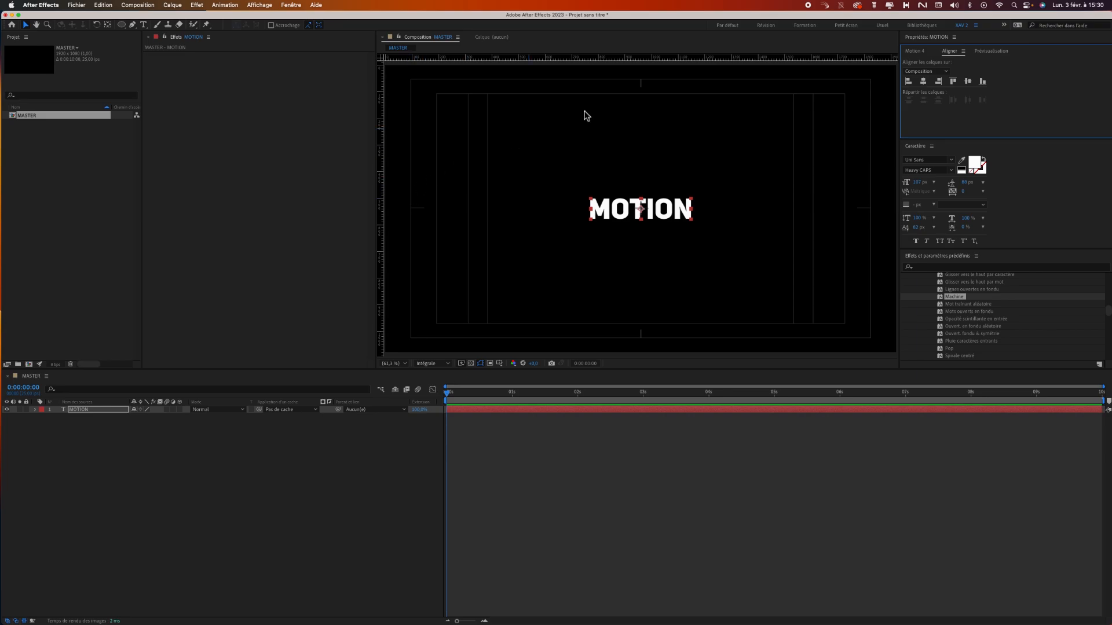
Place a horizontal guide exactly through the vertical centre of the composition, across the MOTION text's anchor point.
drag(649, 62, 666, 208)
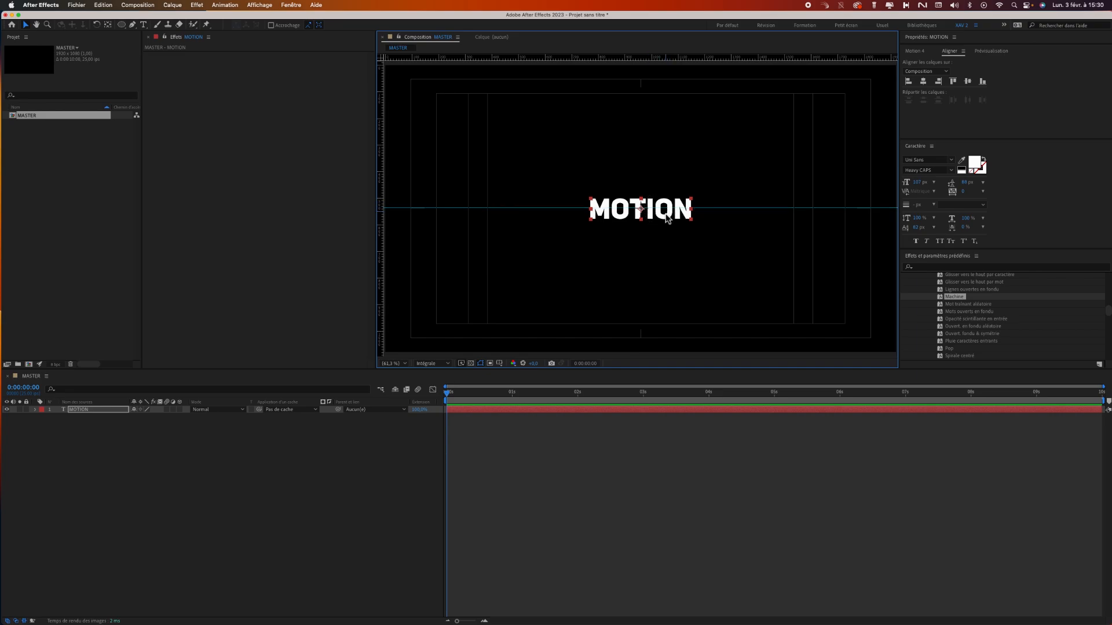
scroll(655, 226, up, 3)
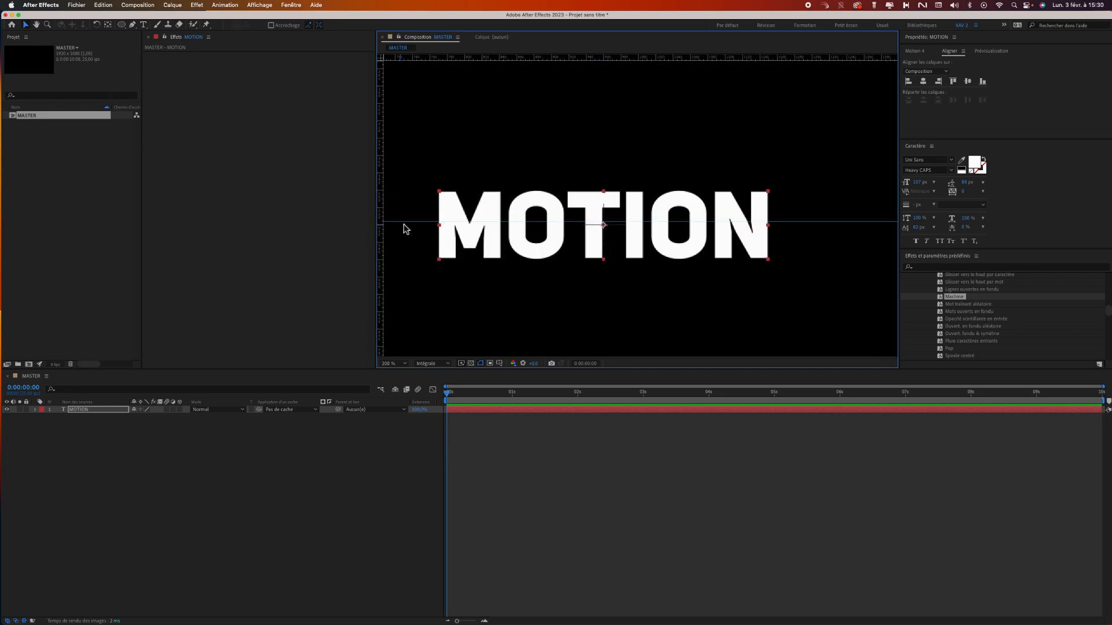
drag(409, 224, 410, 224)
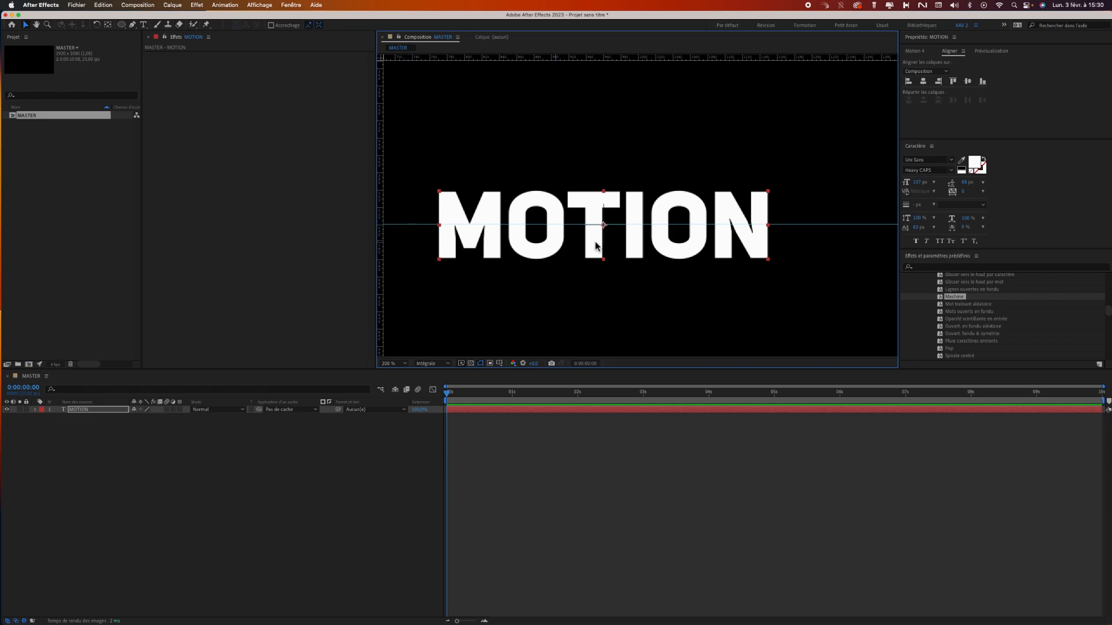
Move the MOTION text up so its base rests on the guide and realign it to the composition's horizontal centre.
click(95, 422)
drag(640, 194, 641, 178)
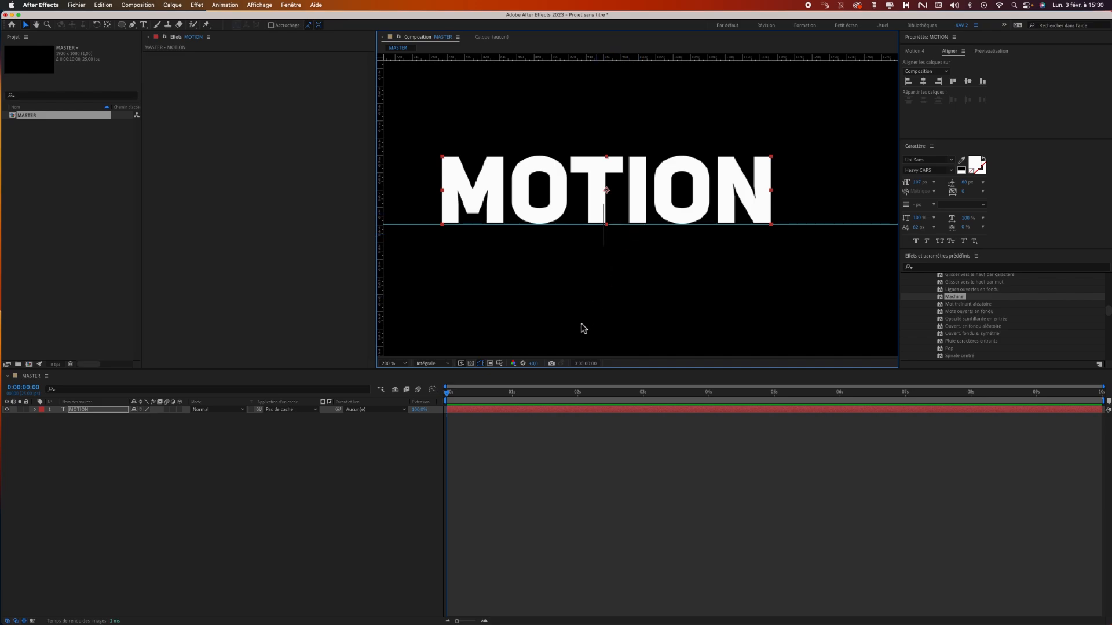
click(923, 82)
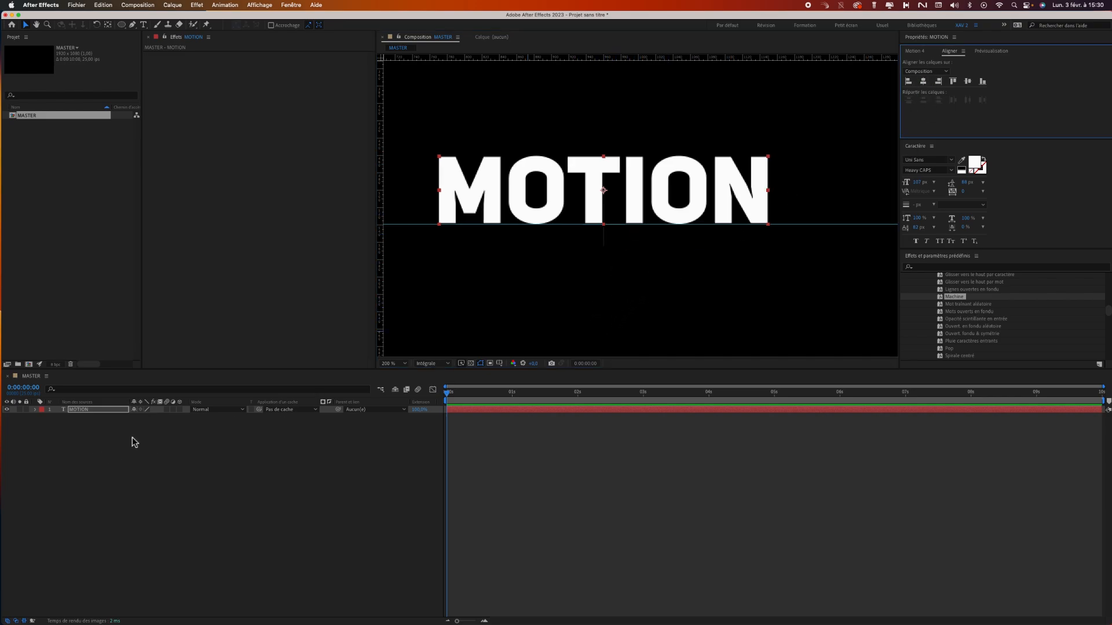
Duplicate the MOTION layer and place the copy directly beneath the original, with its top edge on the guide.
click(99, 421)
click(96, 411)
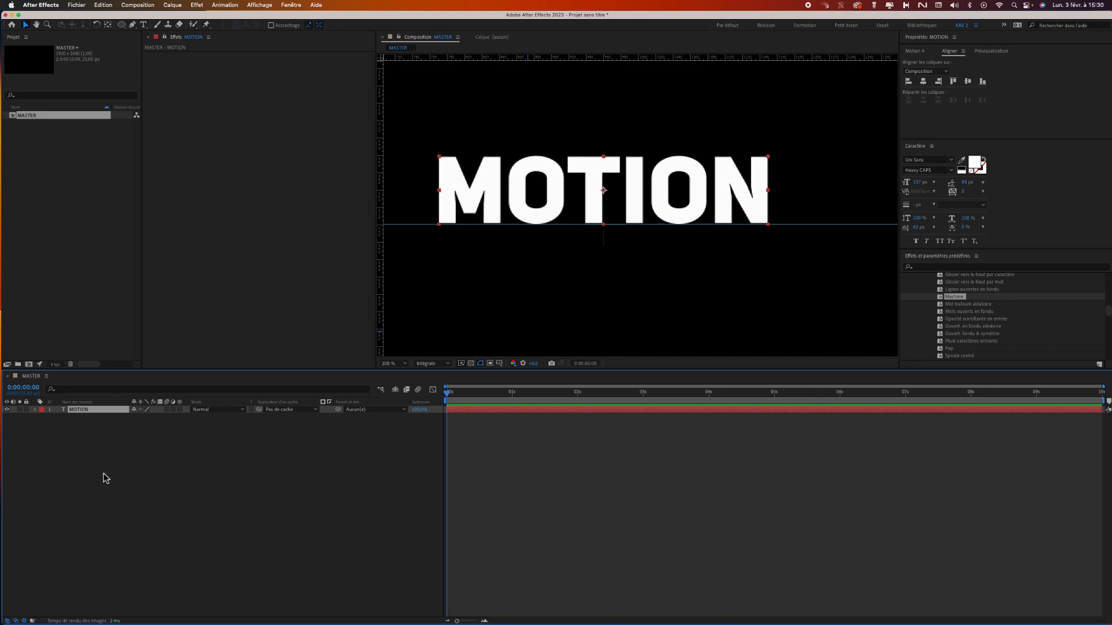
key(super+d)
drag(635, 228, 634, 282)
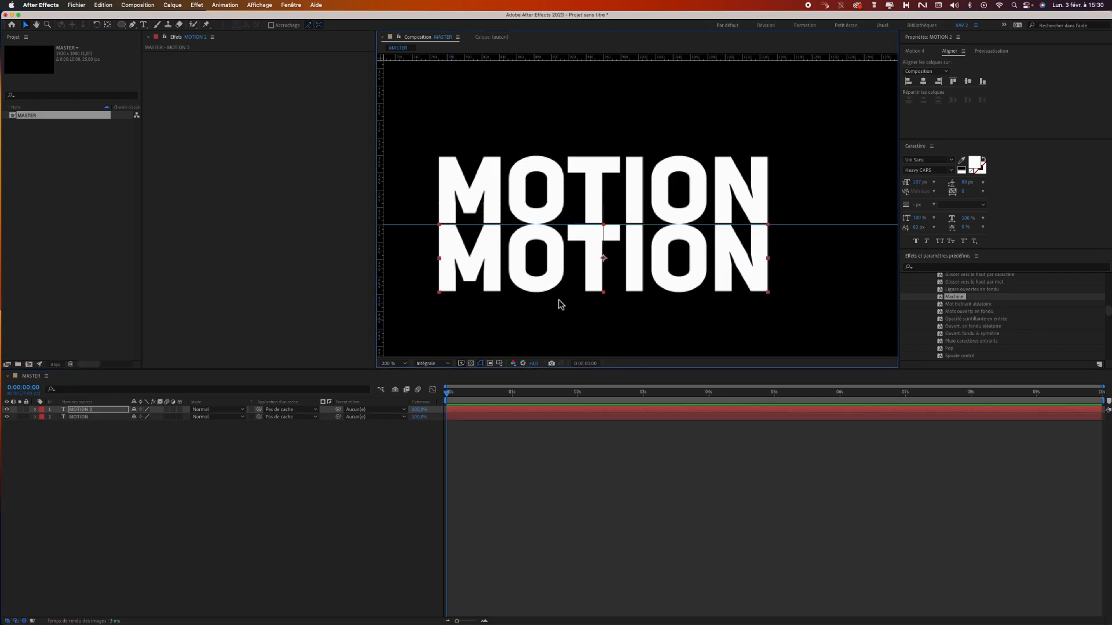
Replace the text of the duplicated layer with "design".
key(super+t)
text(design)
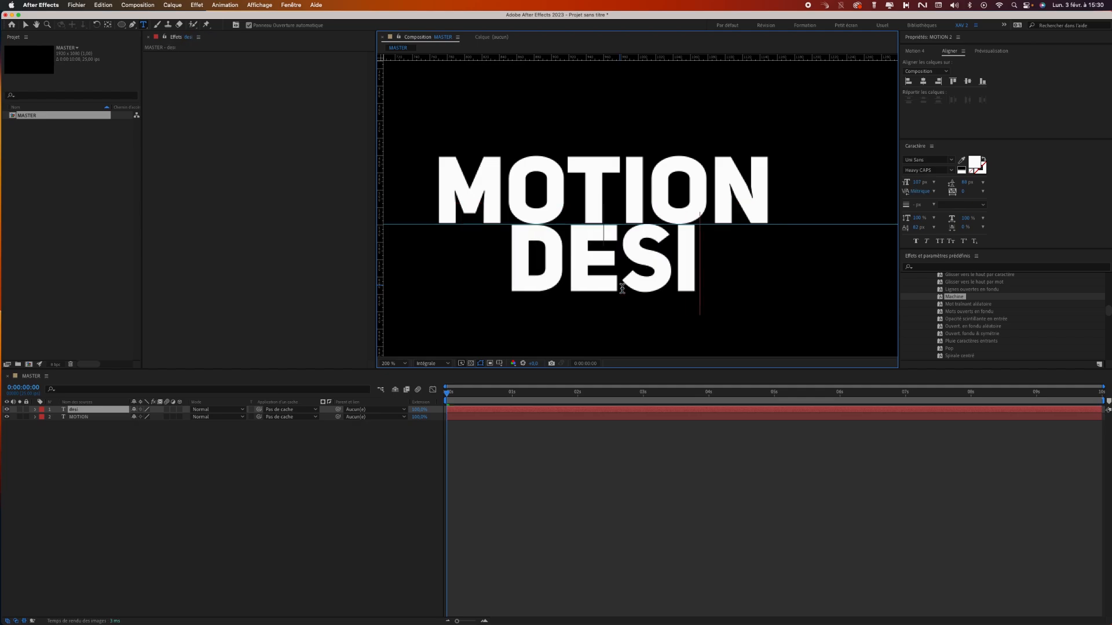
click(24, 24)
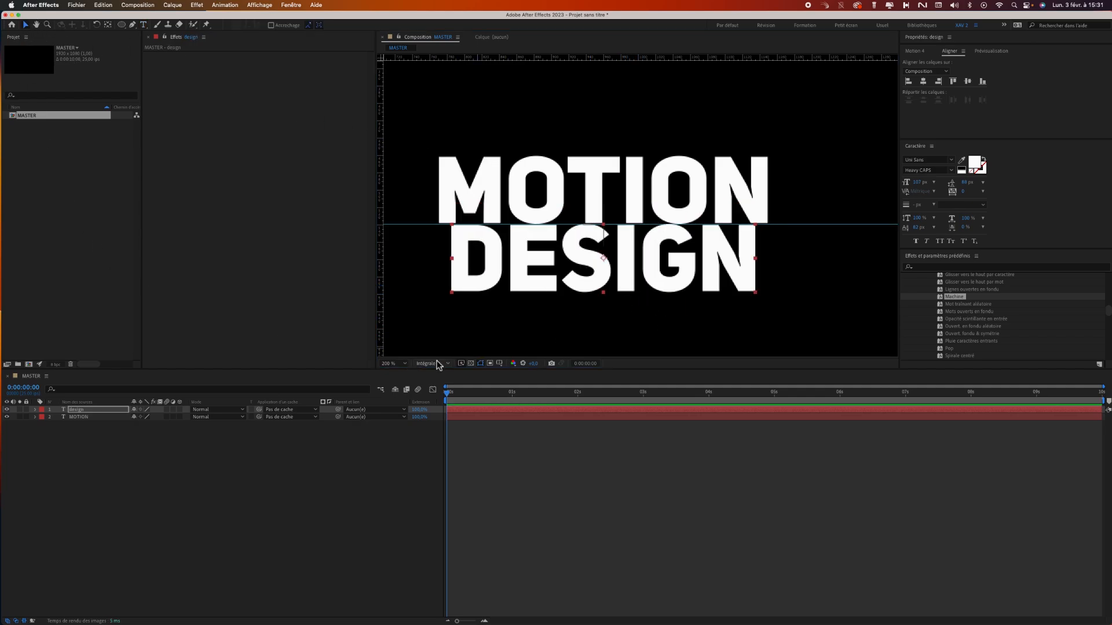
Nudge the two text lines slightly away from the guide and place the MOTION layer above the design layer in the stack.
key(Down)
key(Down)
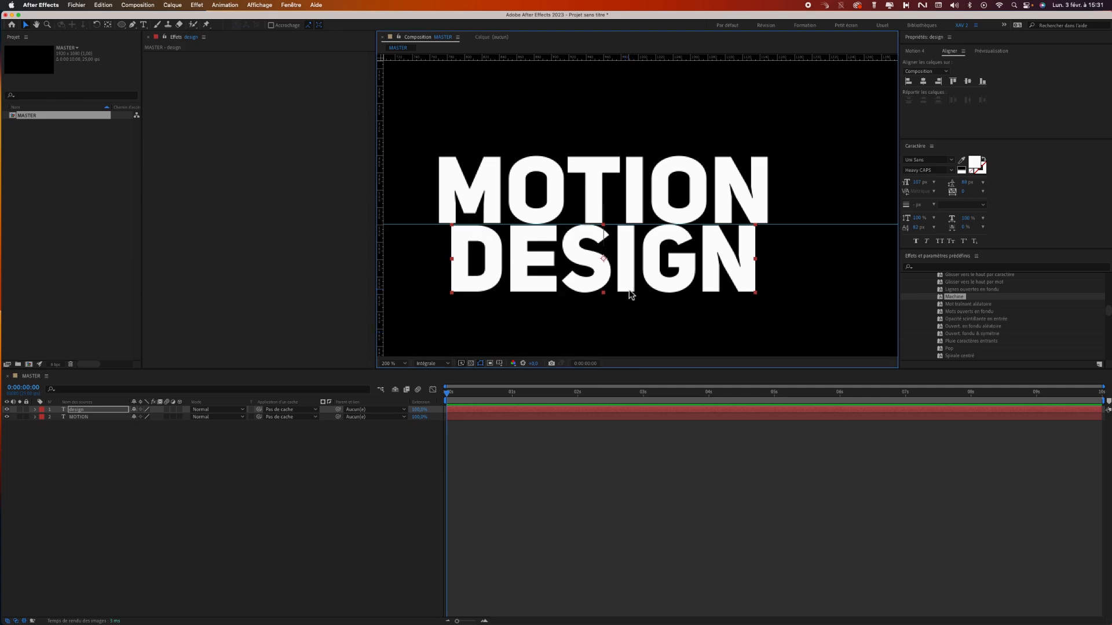
click(87, 418)
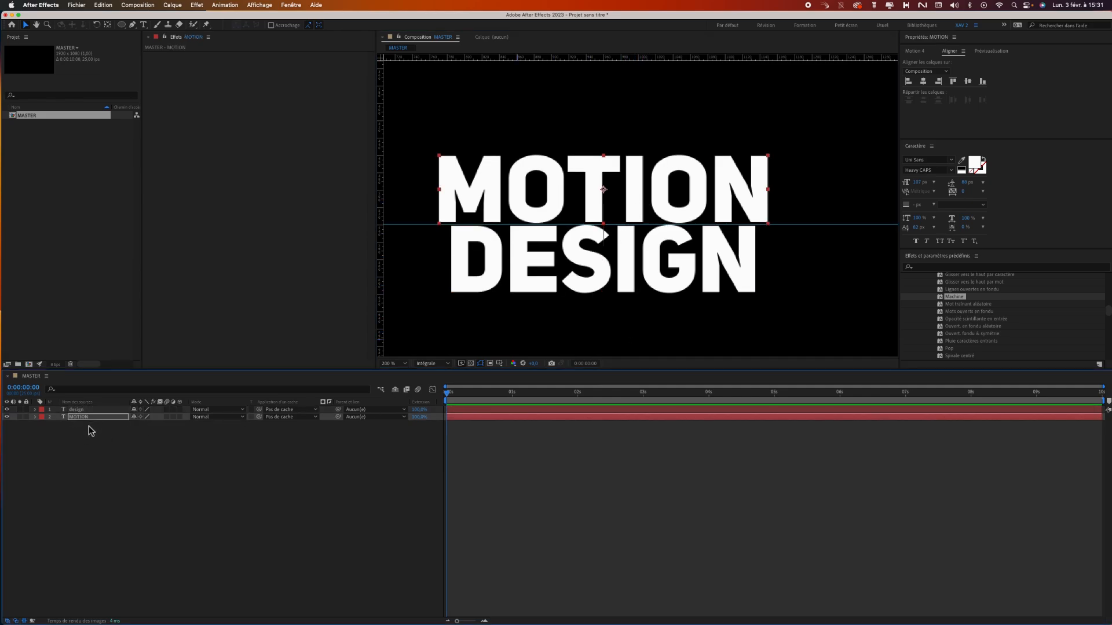
drag(95, 420, 95, 427)
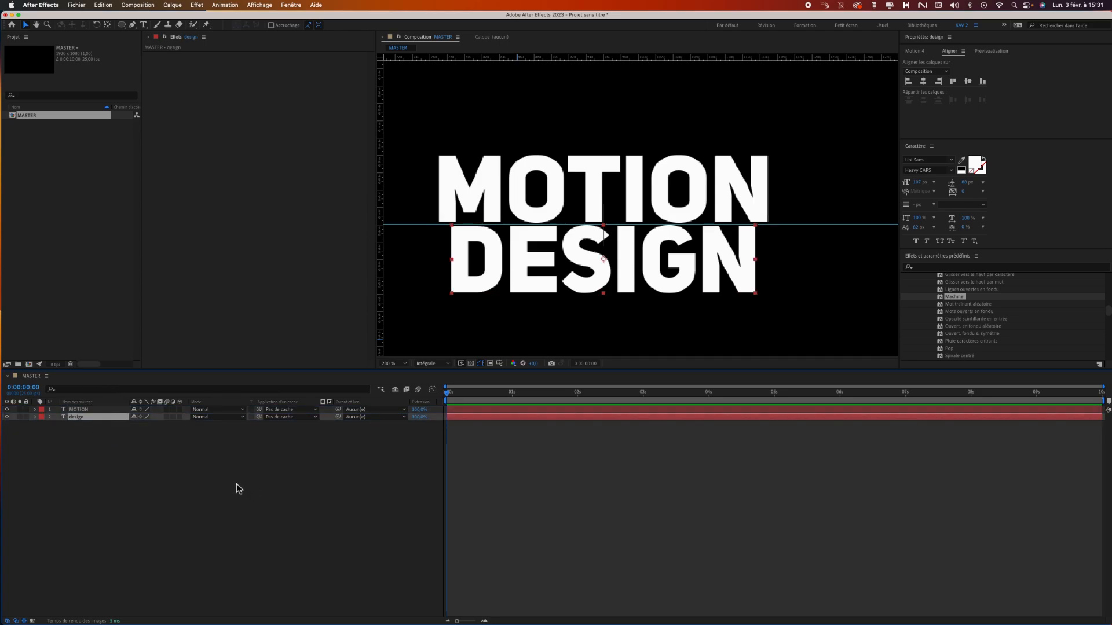
Widen the composition viewer, then nudge DESIGN down and MOTION up to enlarge the gap around the guide.
click(398, 365)
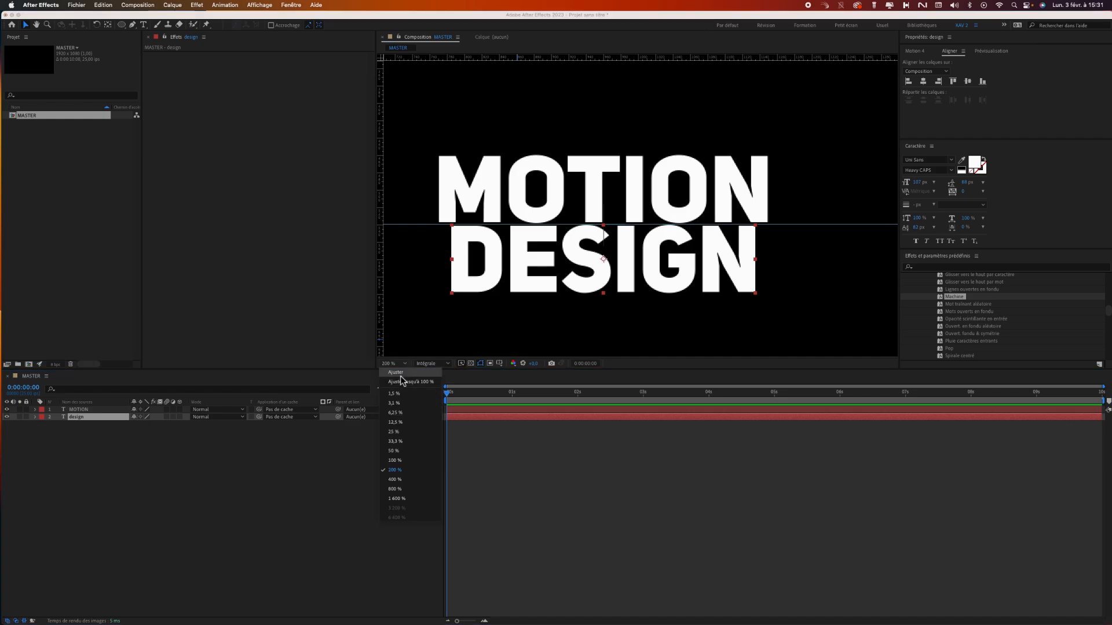
click(403, 378)
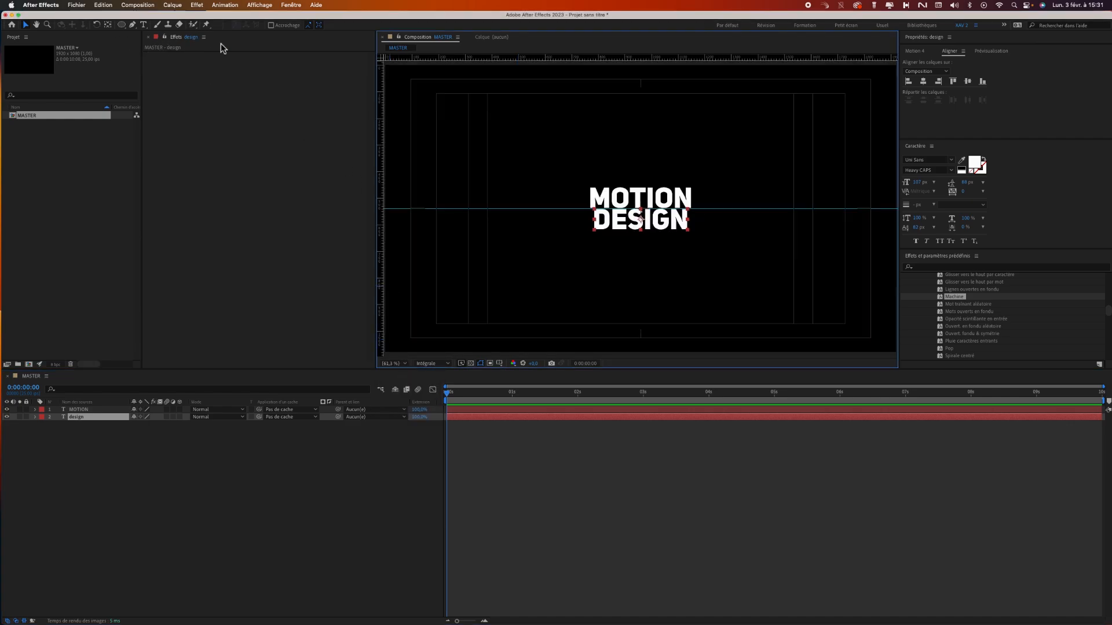
drag(378, 133, 327, 123)
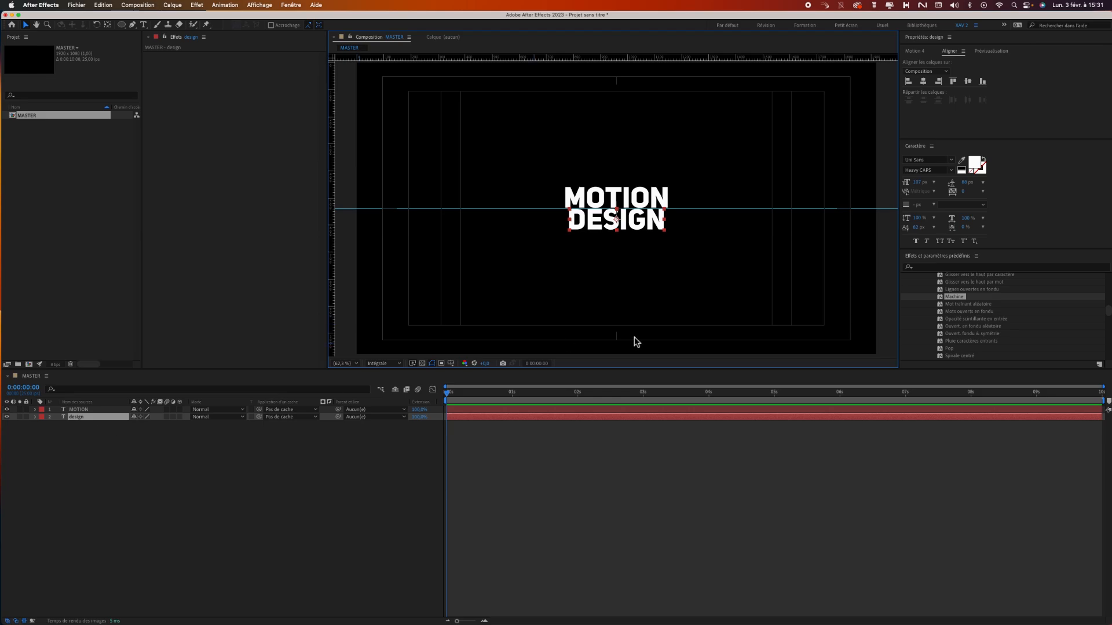
key(Down)
key(Down)
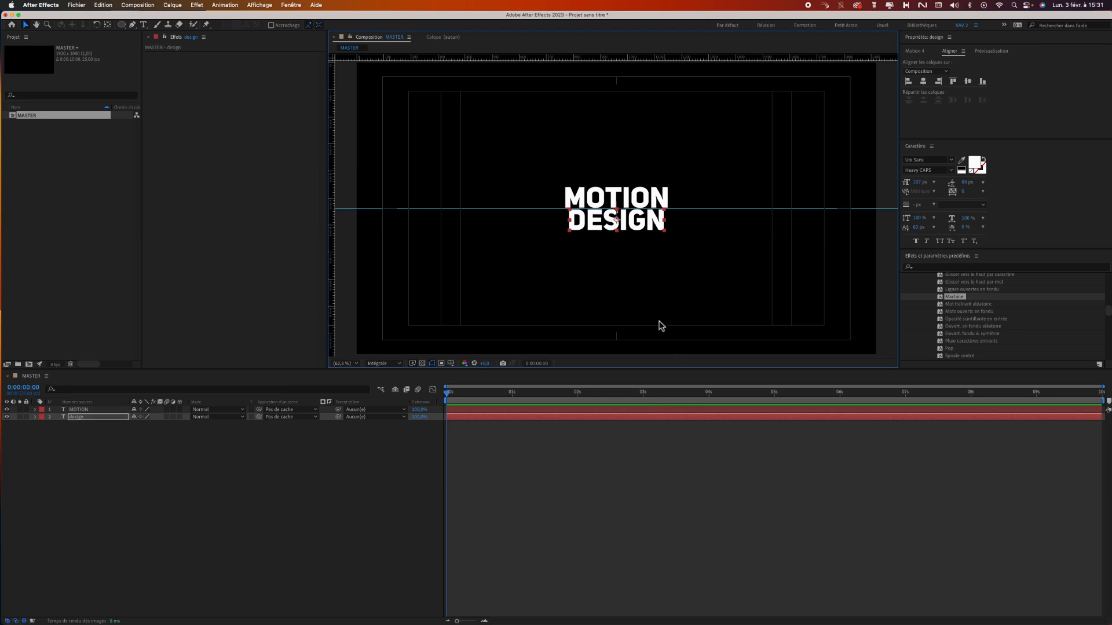
click(88, 405)
click(92, 410)
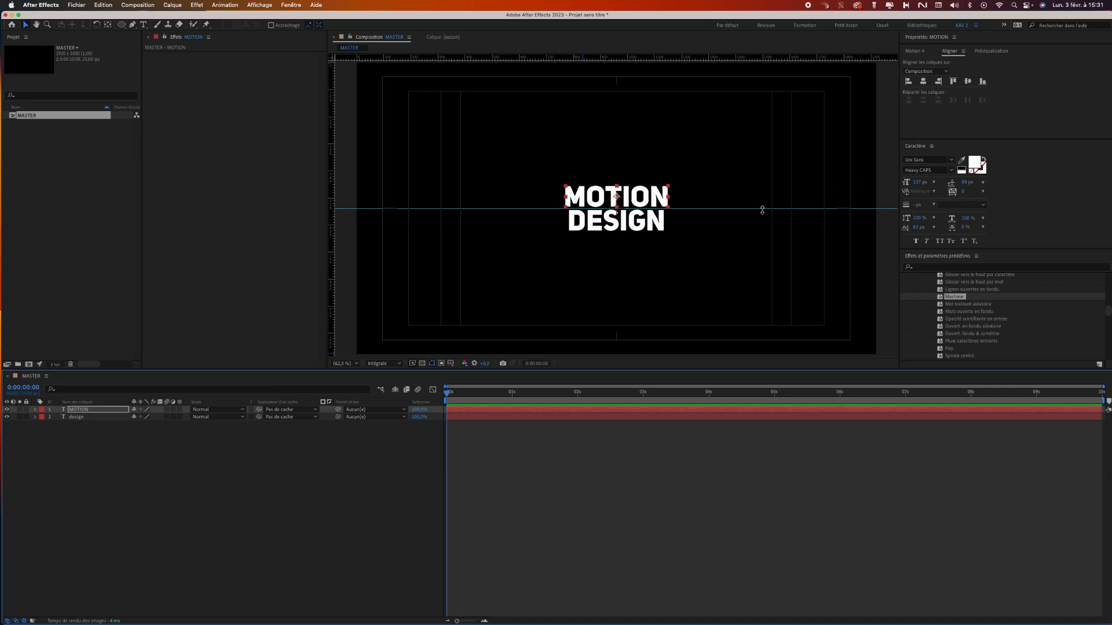
click(578, 444)
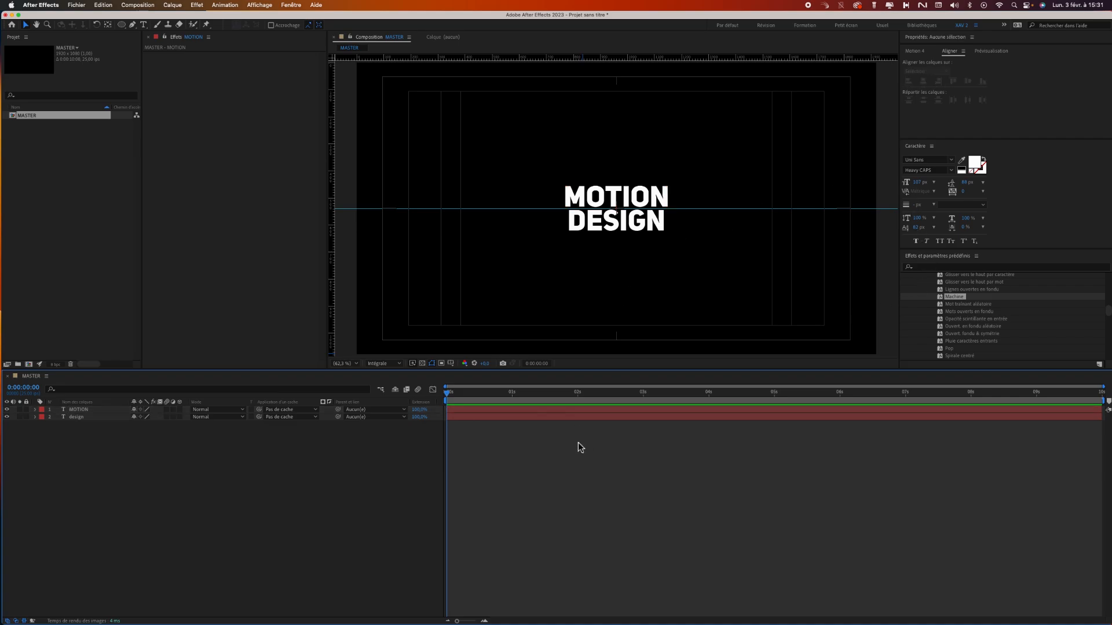
Set the MOTION text's font size to 120 px.
click(529, 411)
click(921, 183)
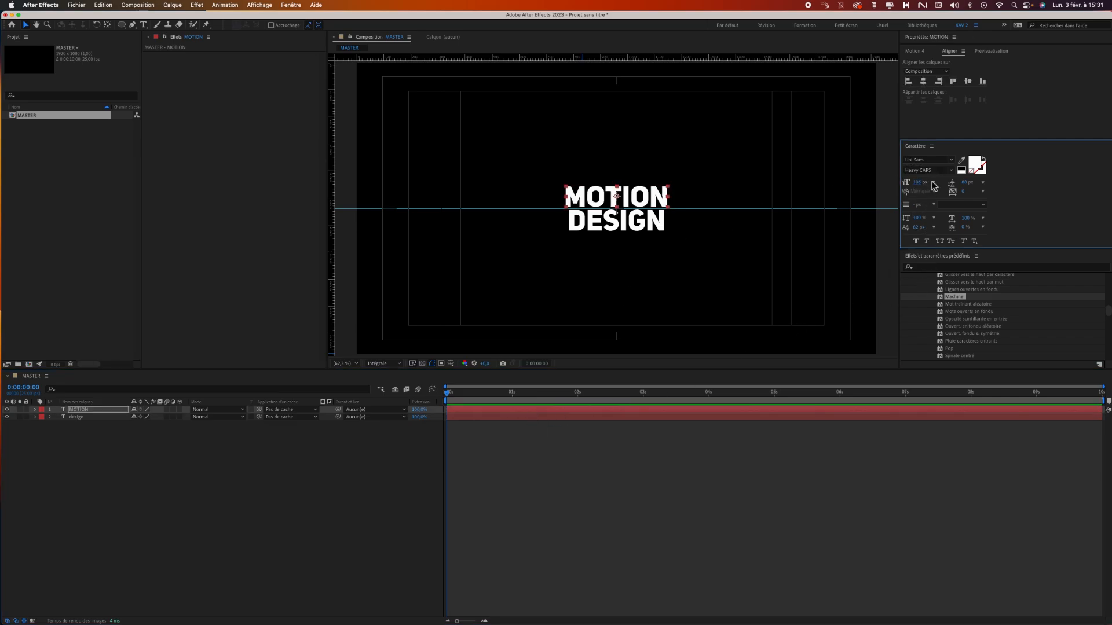
click(917, 183)
text(120)
key(Return)
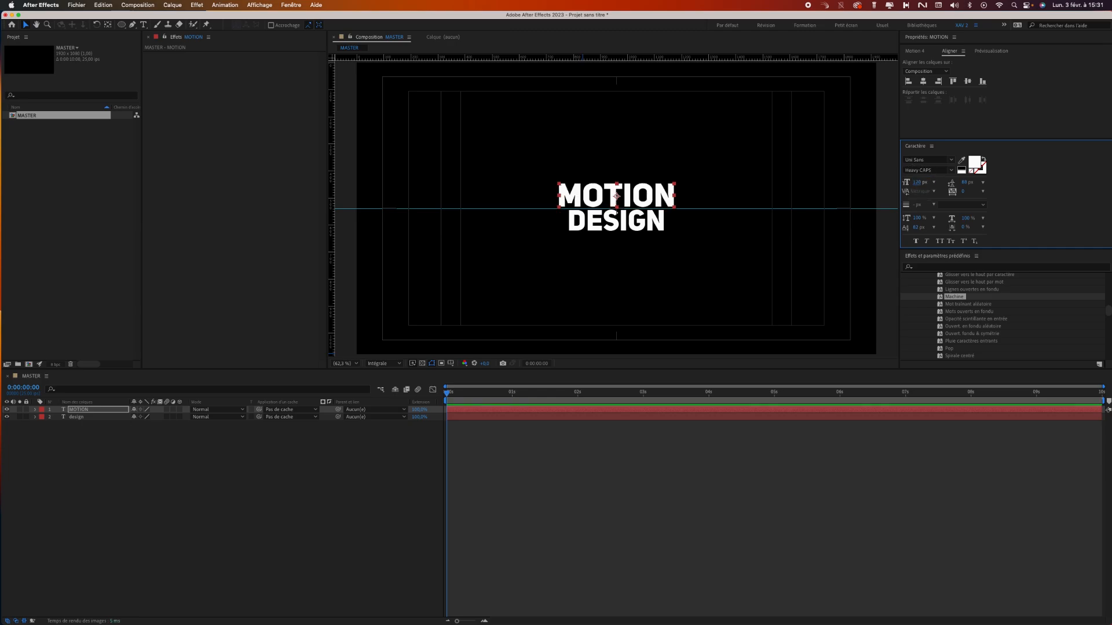
Set the DESIGN text's font size to 120 px.
click(89, 417)
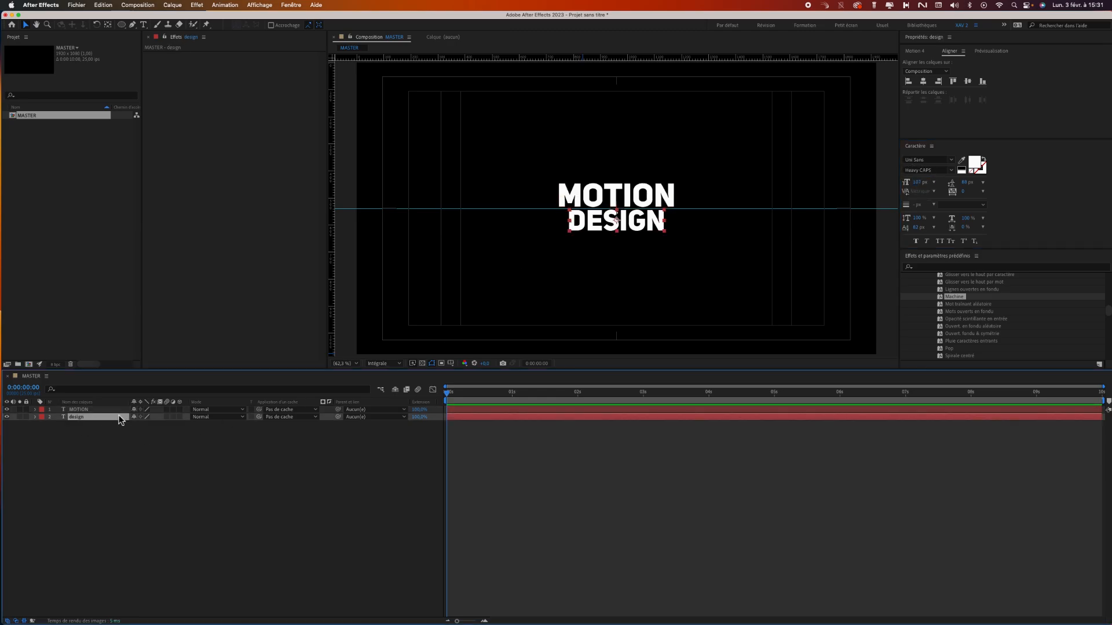
click(919, 183)
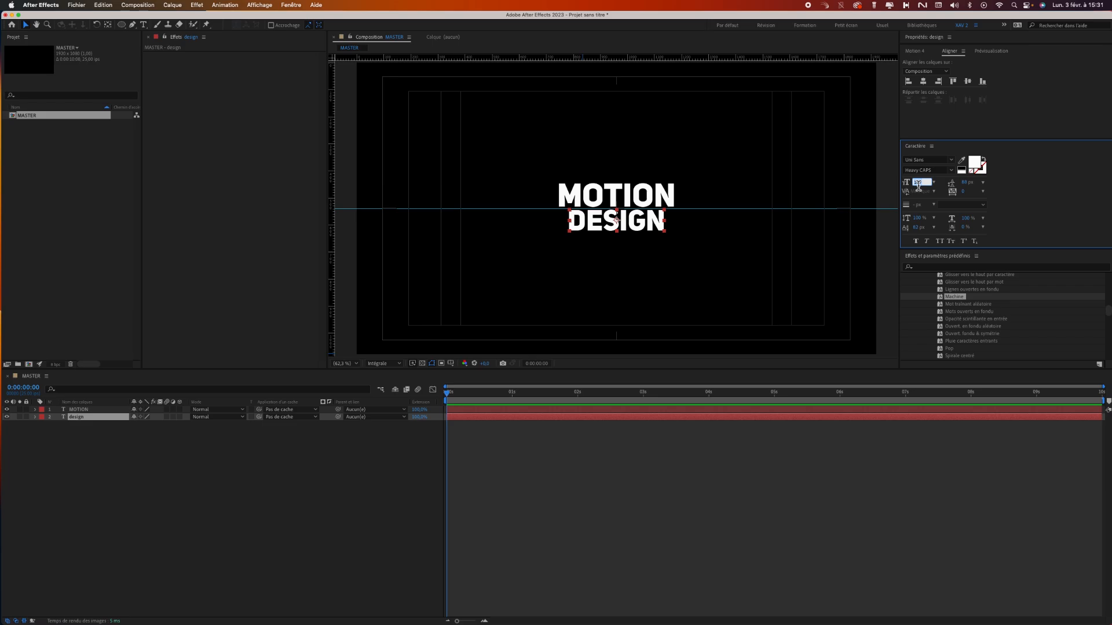
text(120)
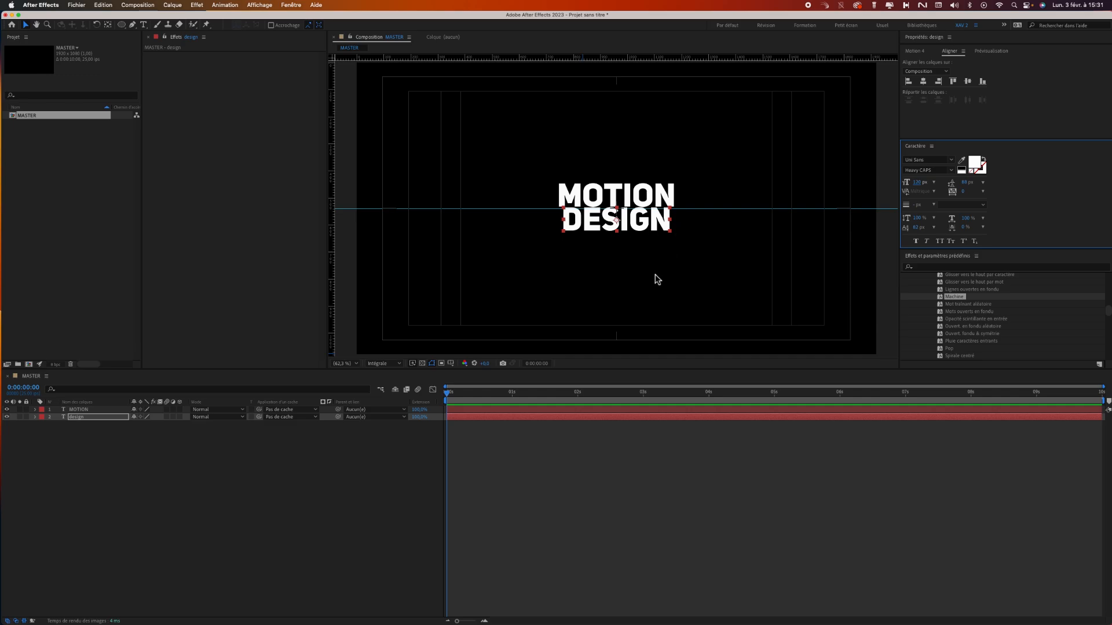
key(super+z)
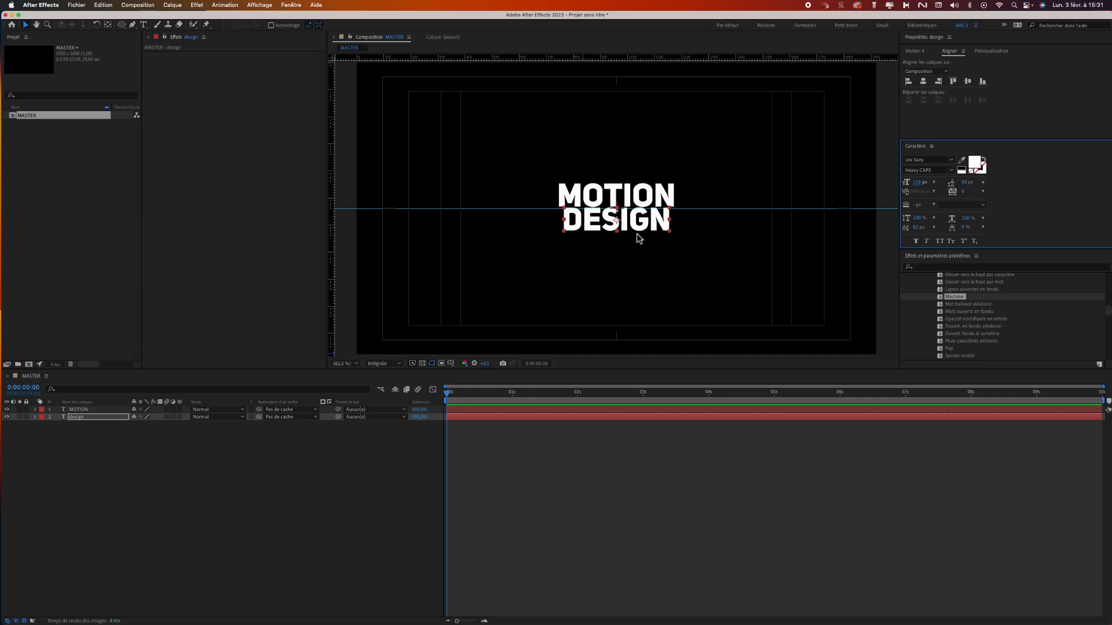
Move the DESIGN text slightly down to restore its gap below the guide, and leave no layer selected.
click(632, 255)
click(643, 229)
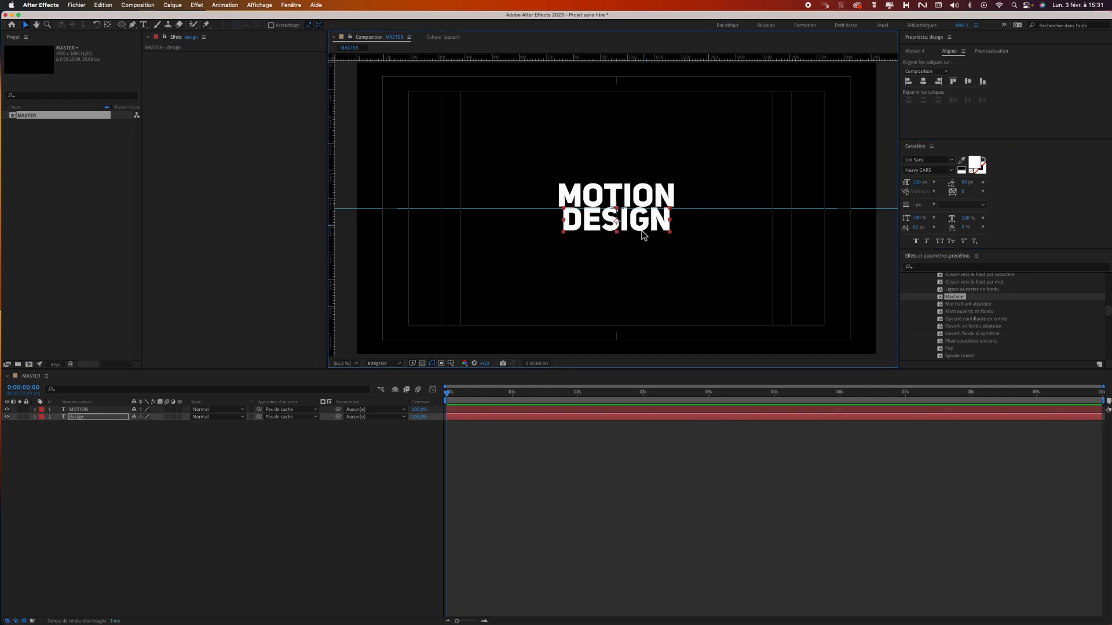
click(656, 200)
click(565, 467)
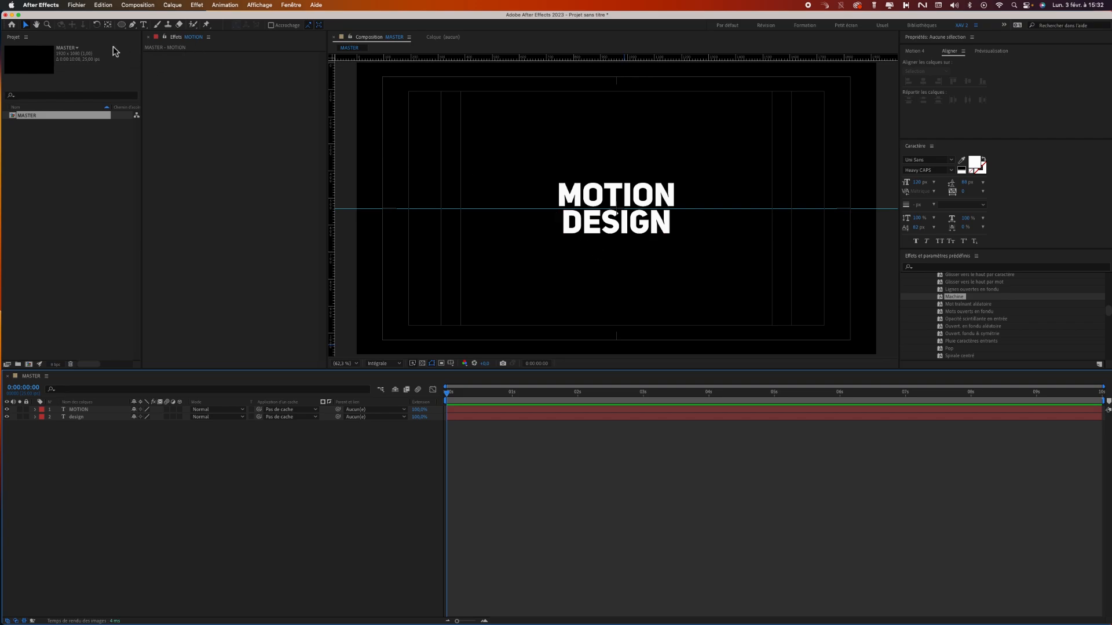
Draw a rectangle shape with red fill EA0000 that fully covers the MOTION text, its lower edge on the guide.
drag(123, 27, 142, 24)
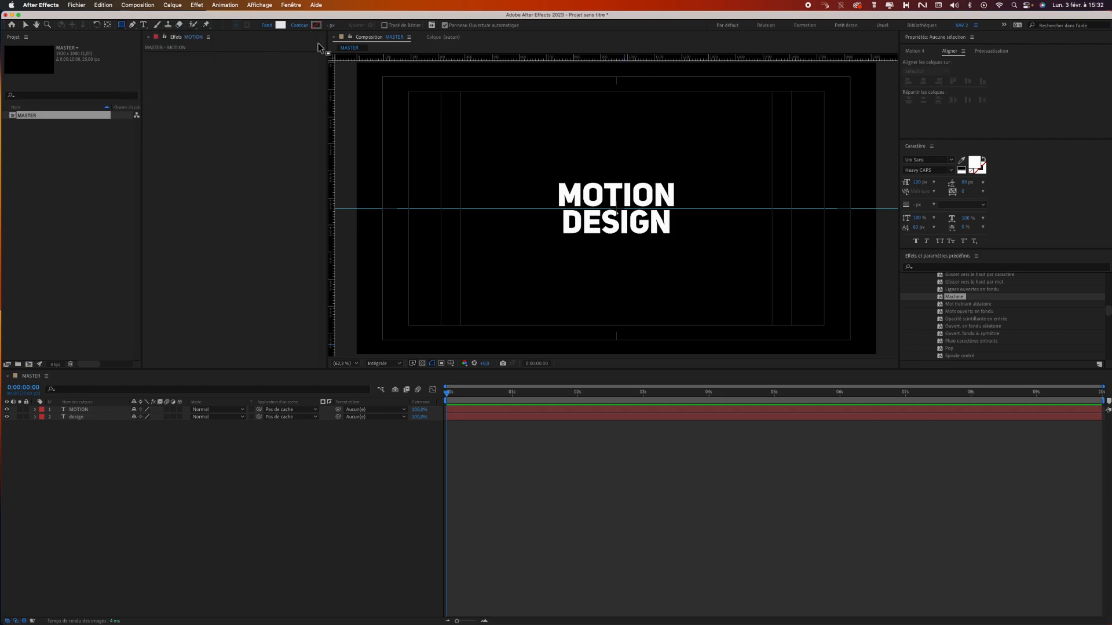
click(281, 27)
drag(196, 200, 202, 190)
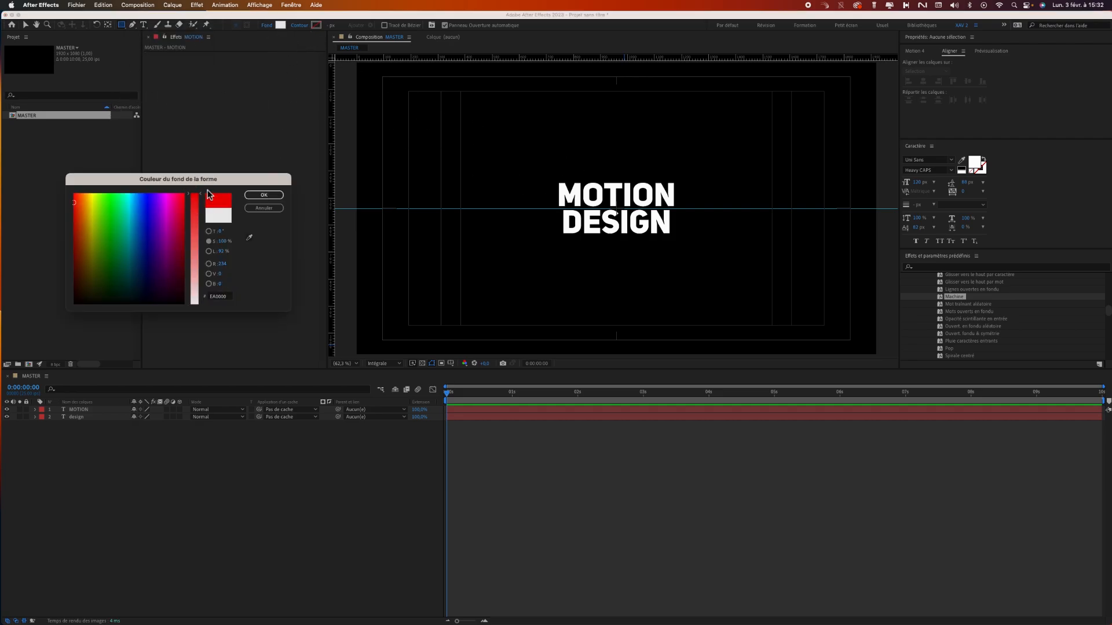
click(270, 198)
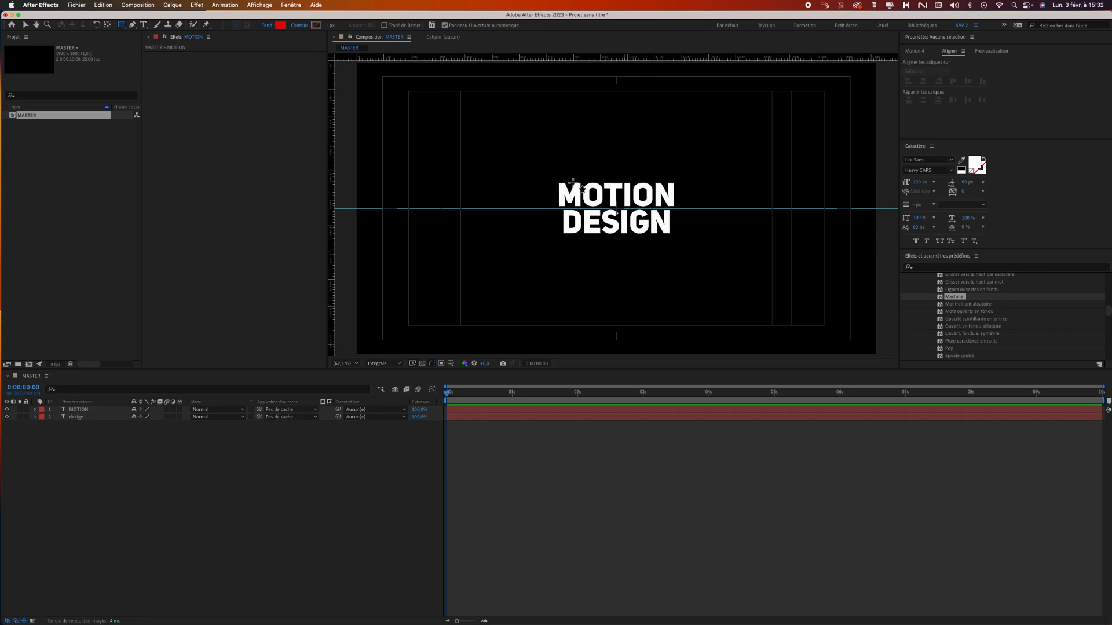
drag(533, 174, 694, 209)
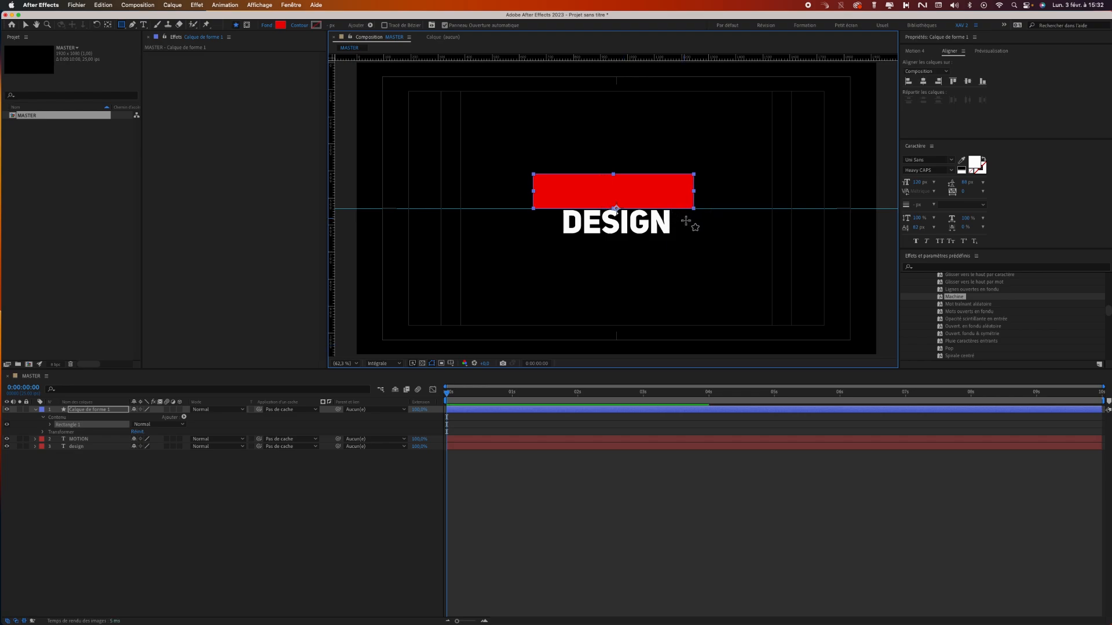
Rename the red rectangle's shape layer to "cache MOTION".
click(100, 411)
key(Return)
text(cache MOTION)
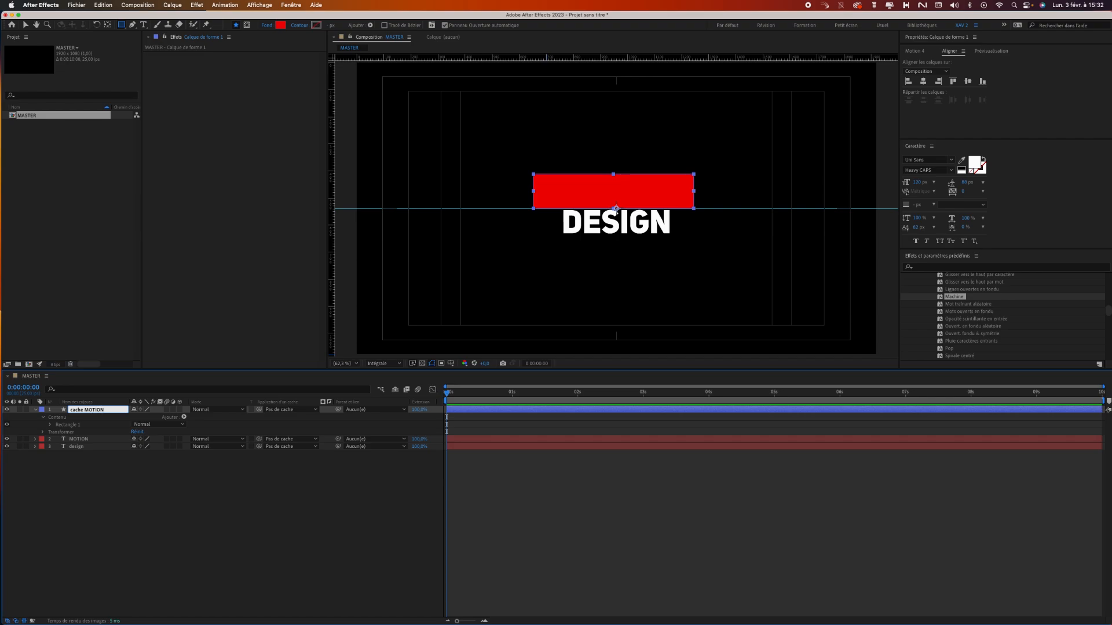
key(Return)
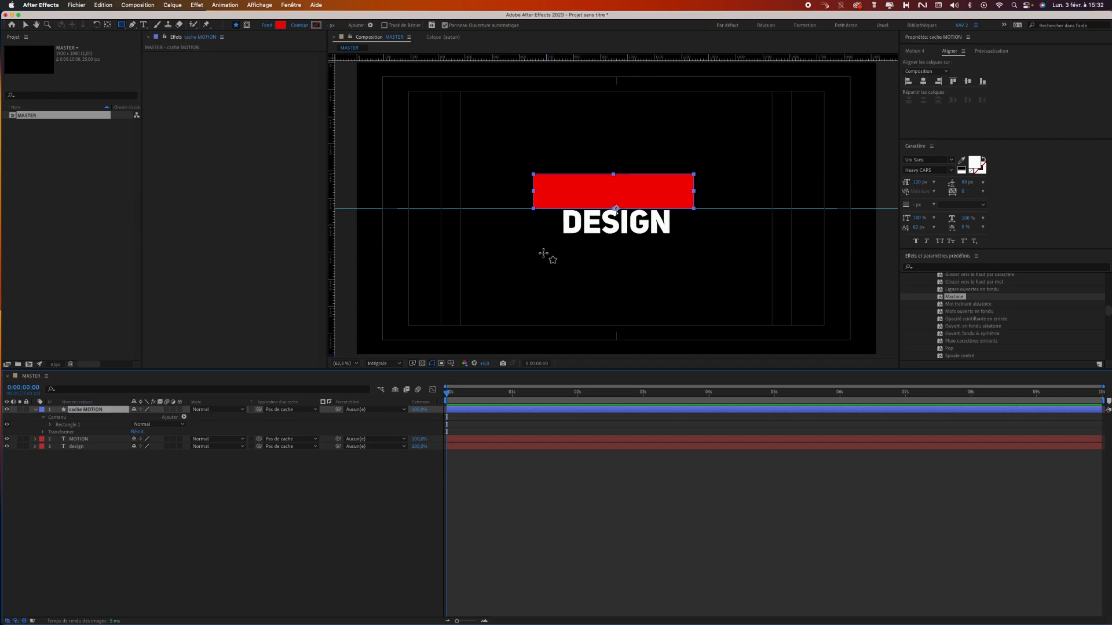
drag(538, 248, 686, 208)
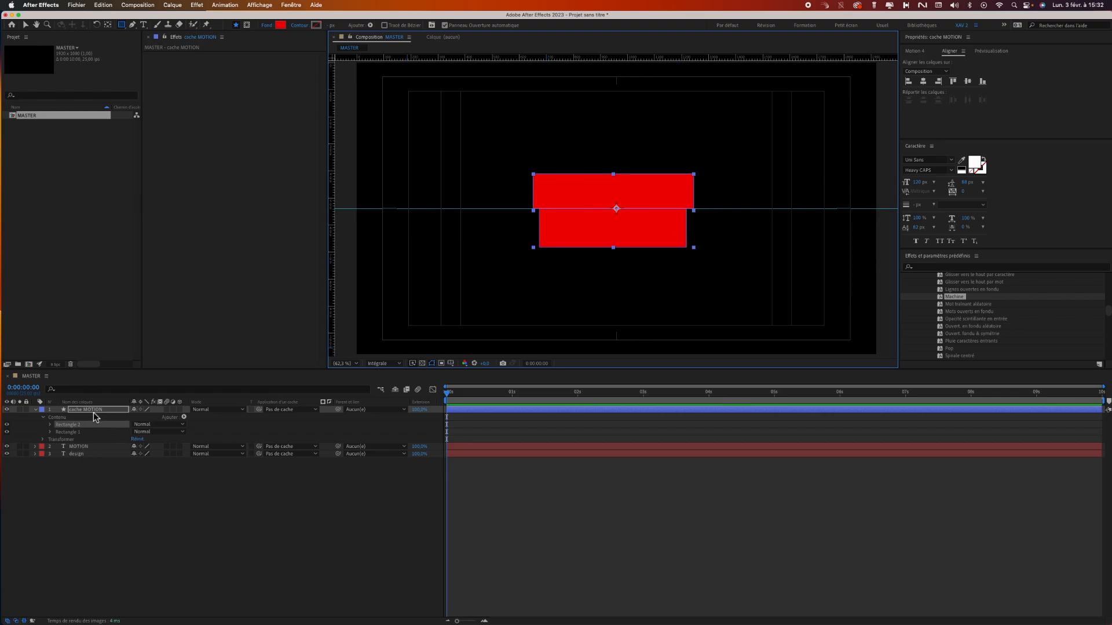
click(67, 473)
click(85, 425)
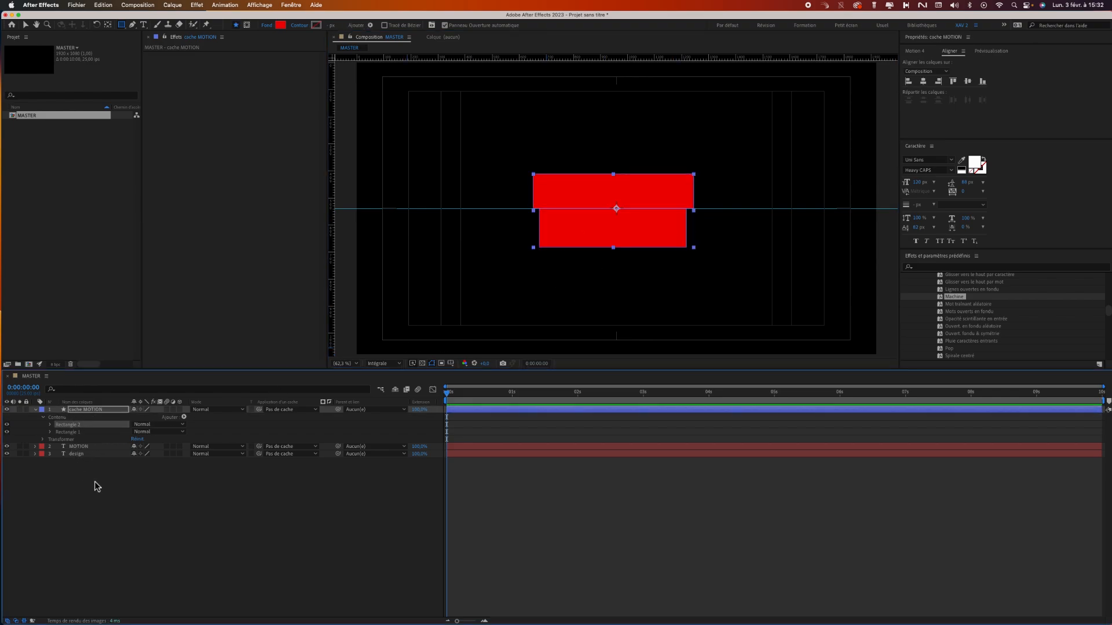
key(Delete)
click(198, 471)
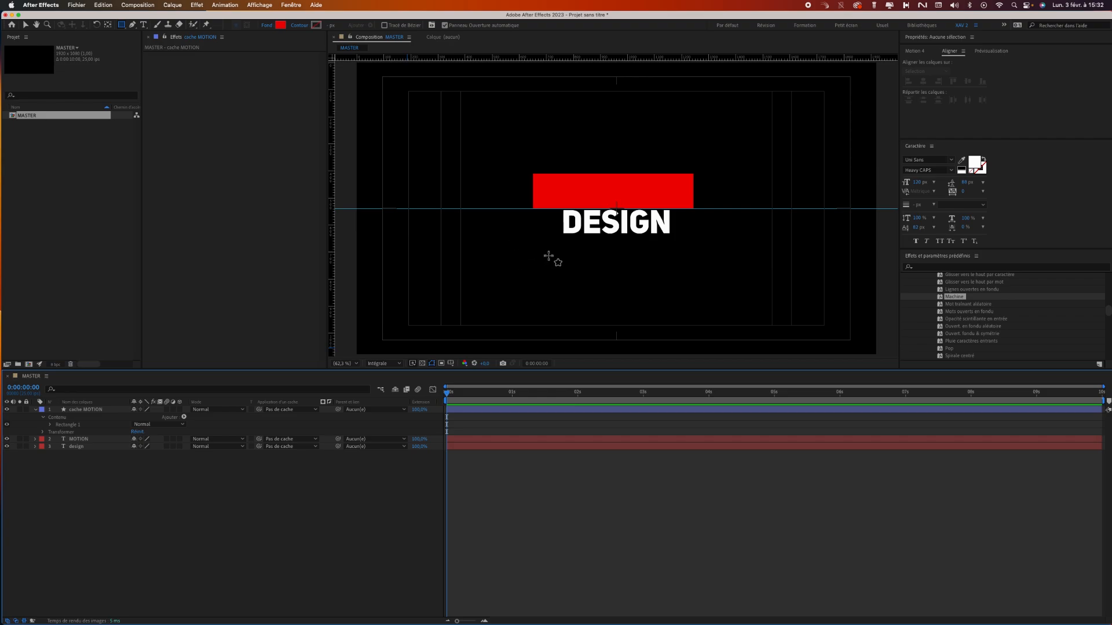
Draw a red rectangle covering the DESIGN text, its upper edge on the guide, and rename its shape layer to "cache DESIGN".
drag(545, 248, 679, 208)
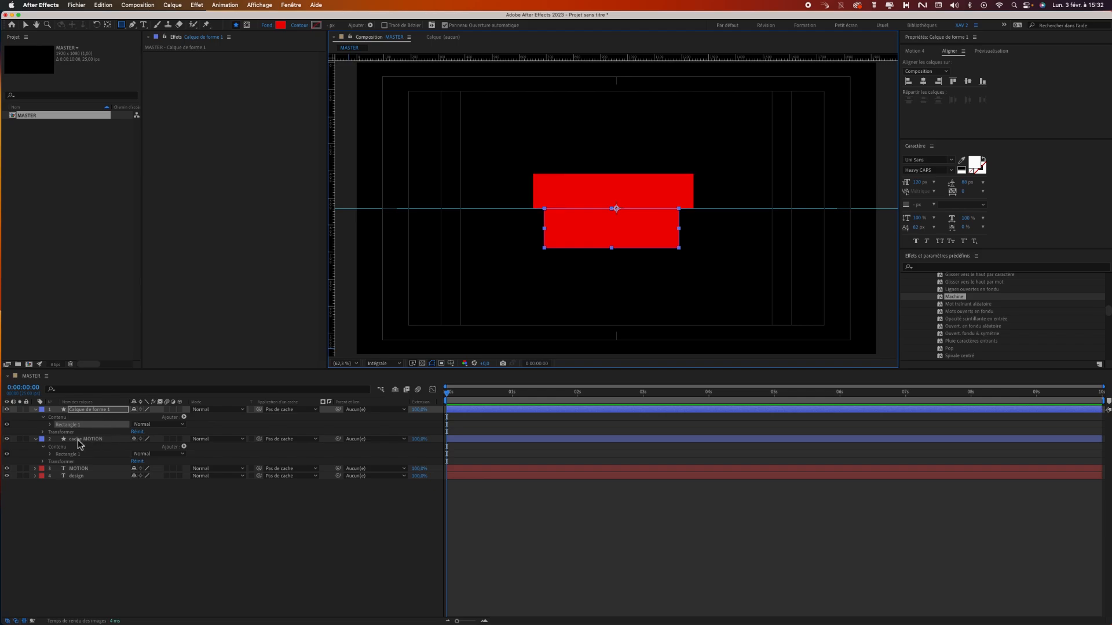
click(99, 411)
click(109, 411)
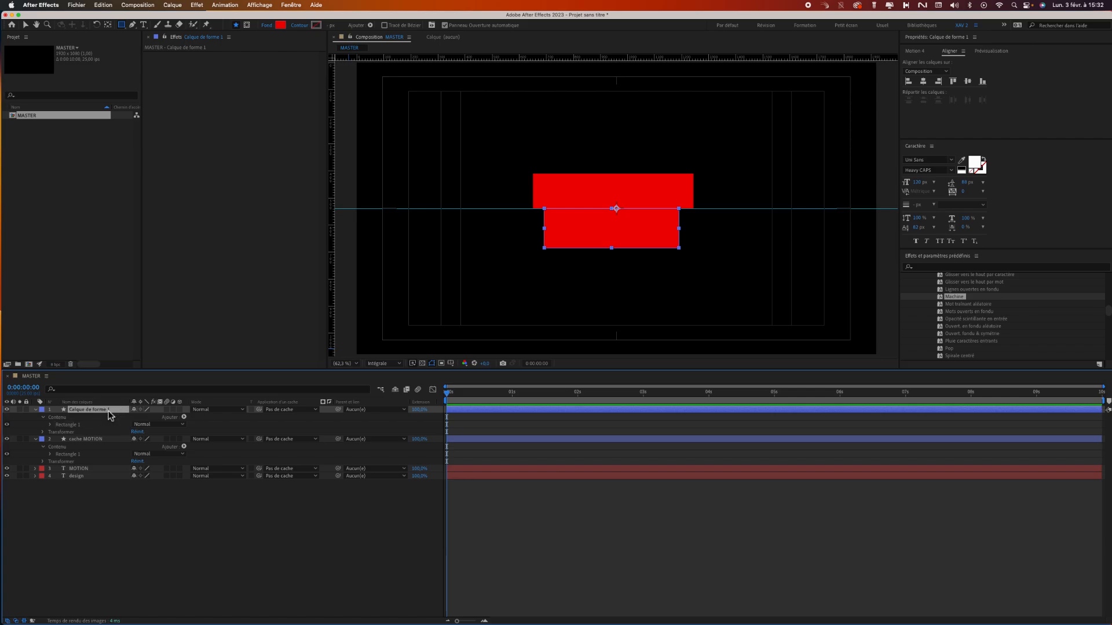
key(Return)
text(ca)
text(che DESIGN)
key(Return)
Rename the "design" text layer as "DESIGN" in capitals.
click(81, 476)
key(Return)
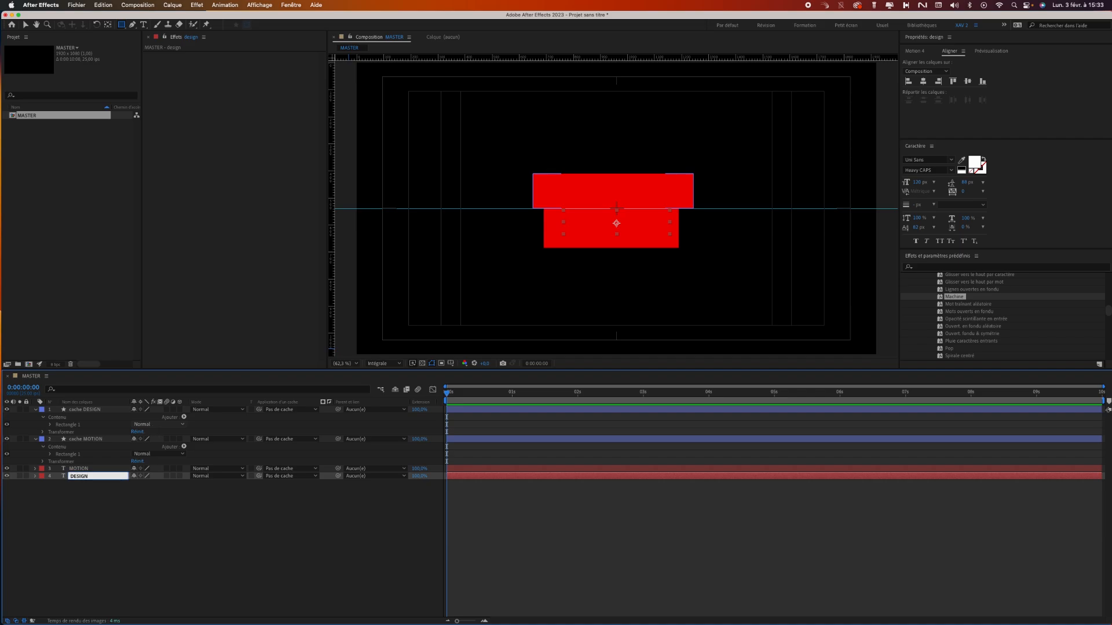
text(DESIGN)
key(Return)
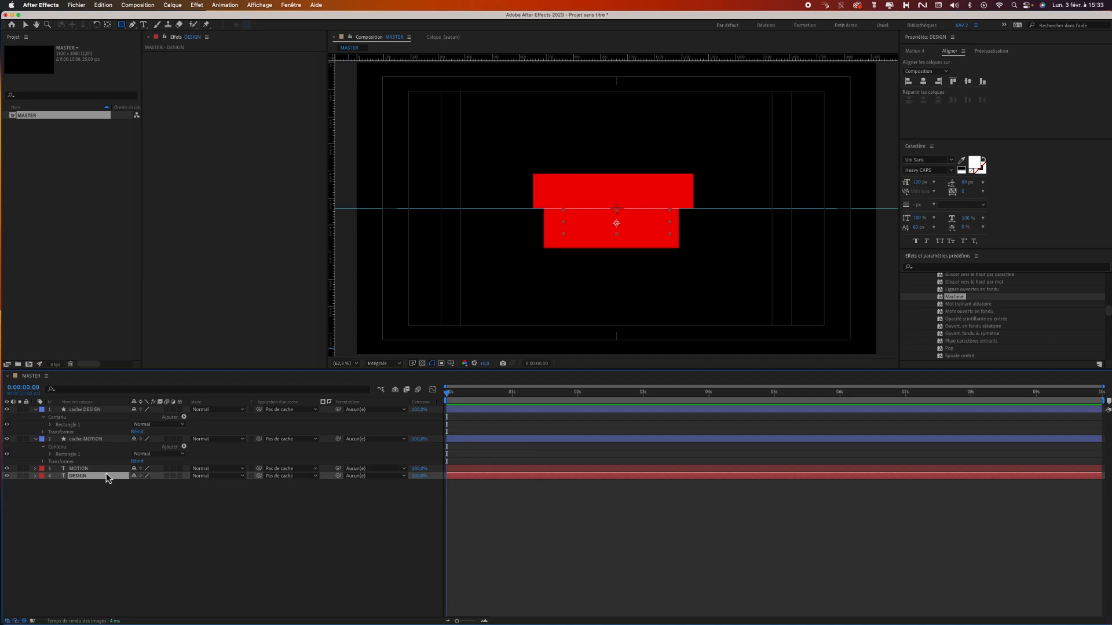
Nudge the cache DESIGN rectangle slightly down and the cache MOTION rectangle slightly up, and collapse both layers' properties.
click(94, 411)
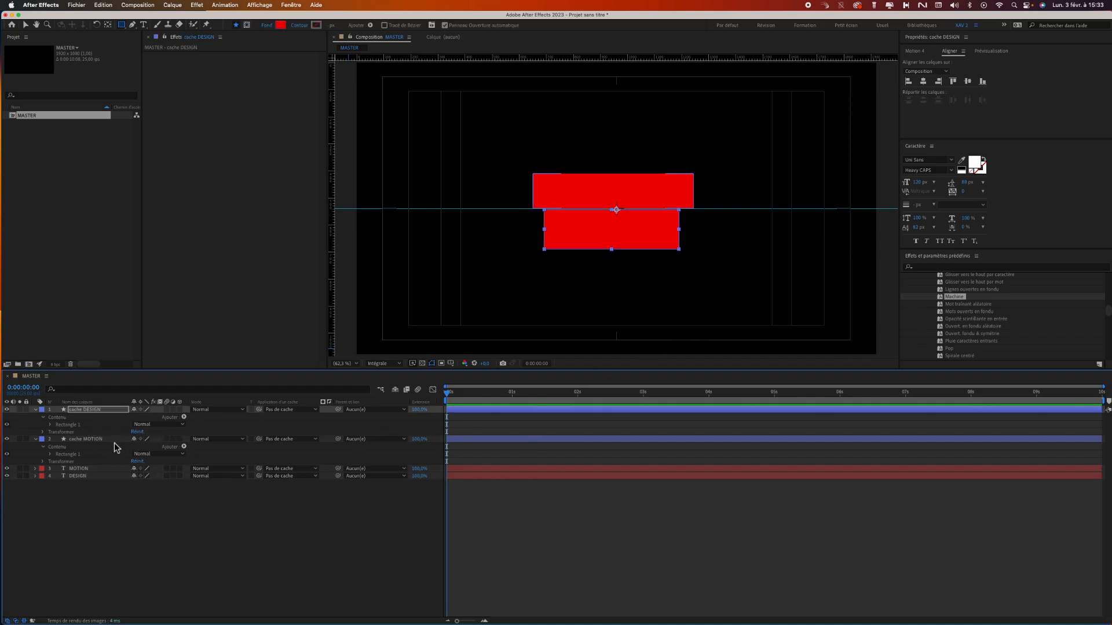
click(111, 441)
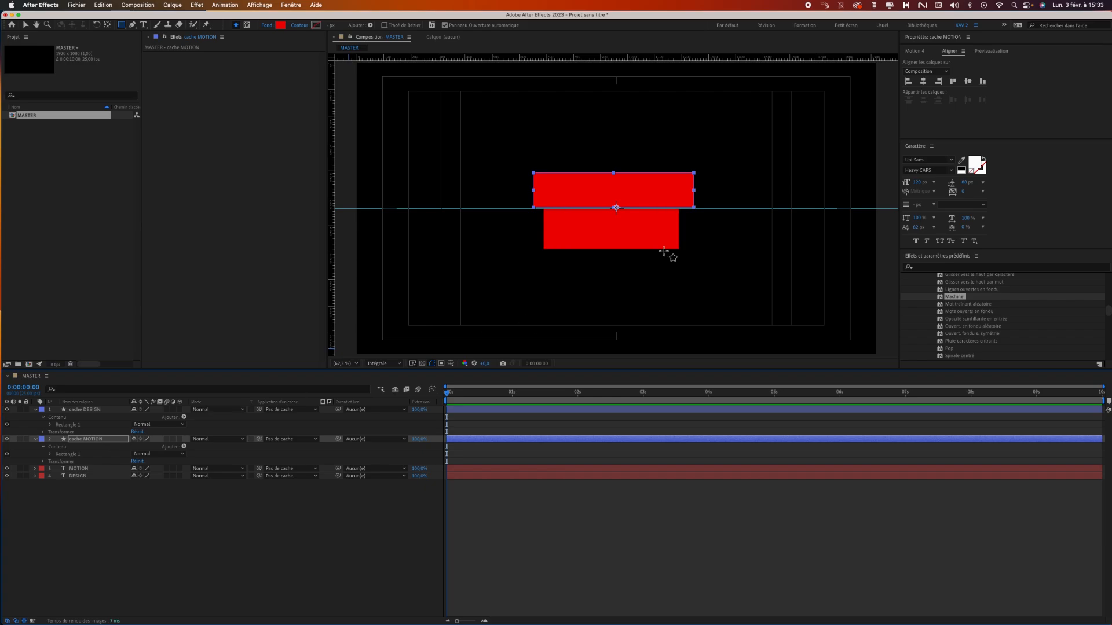
click(35, 411)
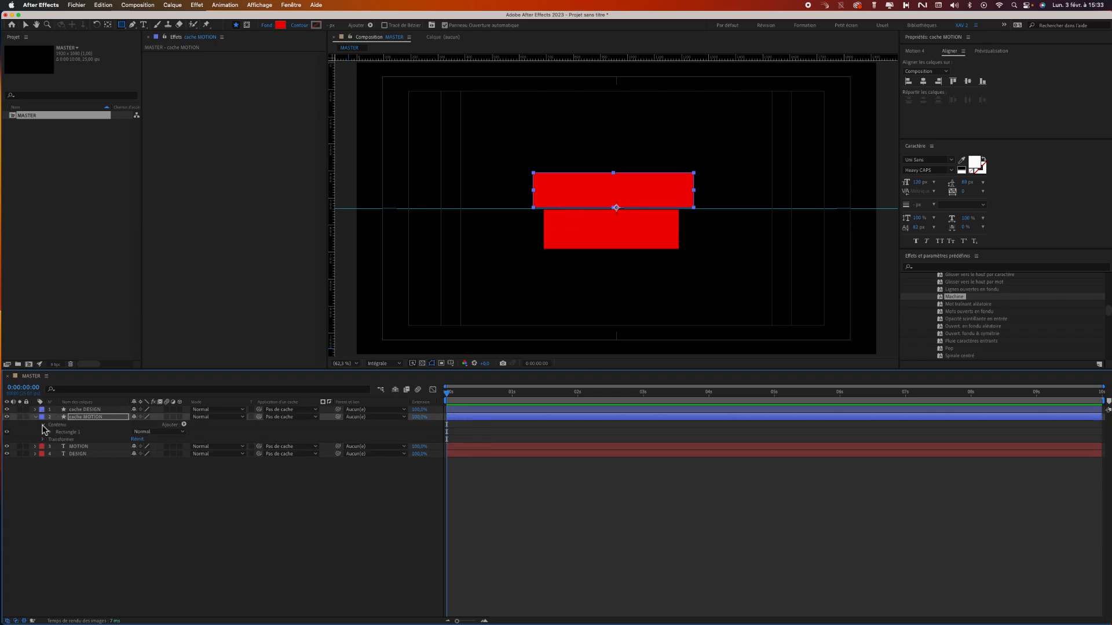
click(35, 417)
Set the cache MOTION layer as the track matte of the MOTION text layer.
click(81, 424)
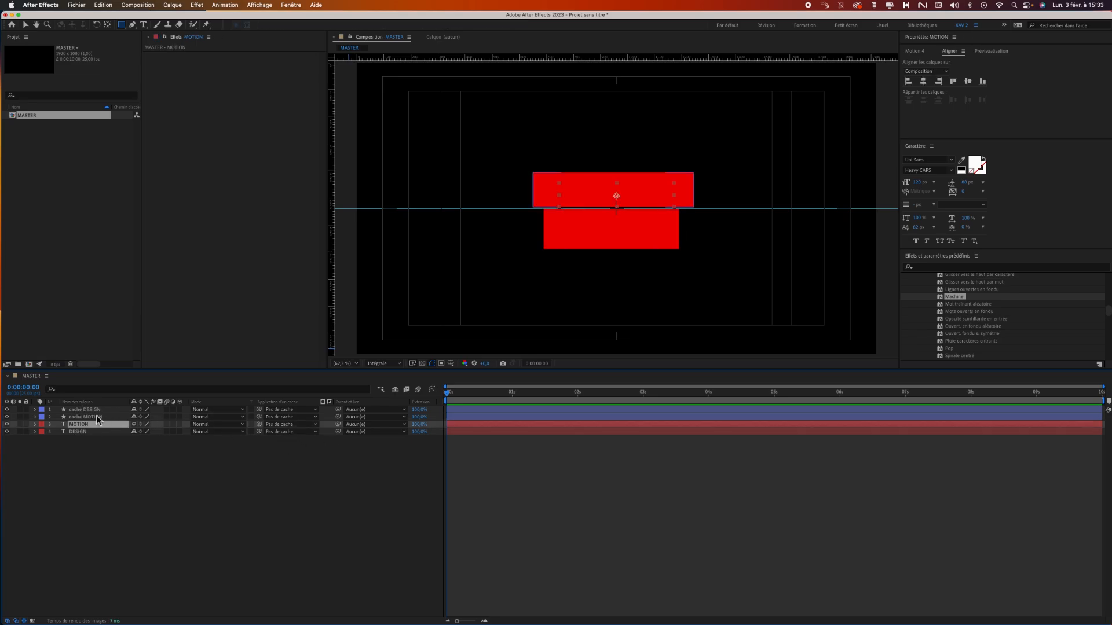
click(294, 426)
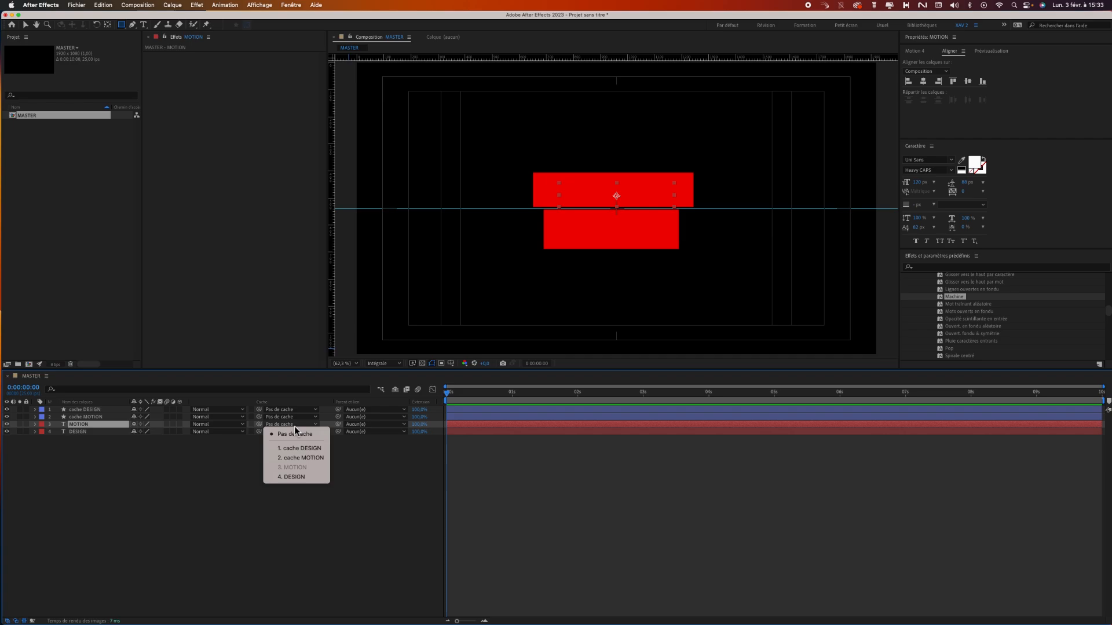
click(295, 459)
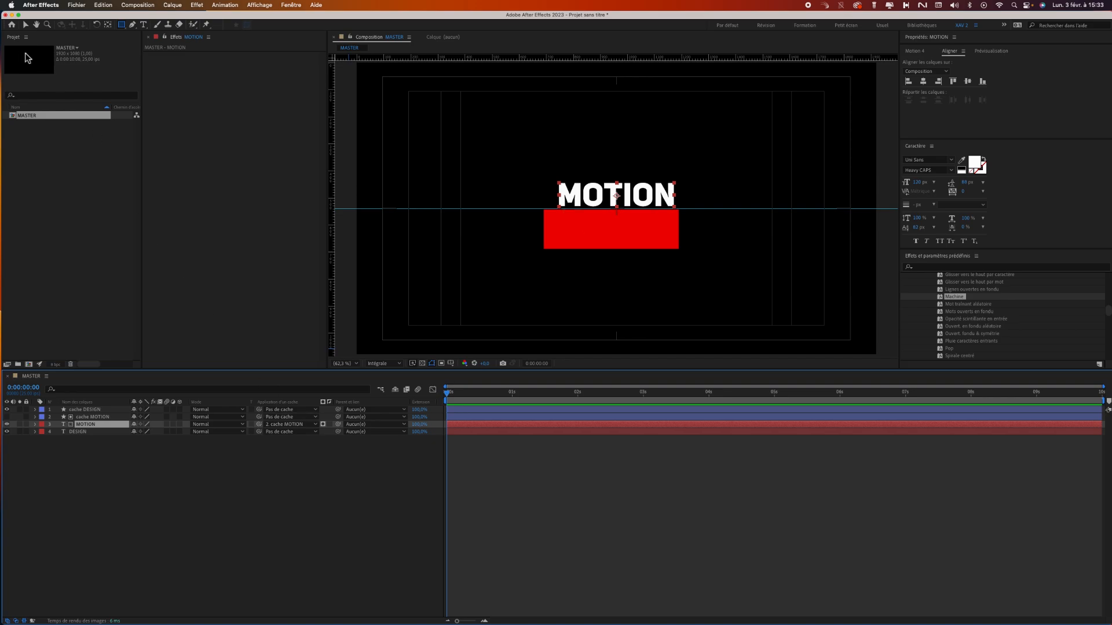
Test the matte by moving the MOTION text around with the Selection tool, and keep cache MOTION as its matte.
click(26, 26)
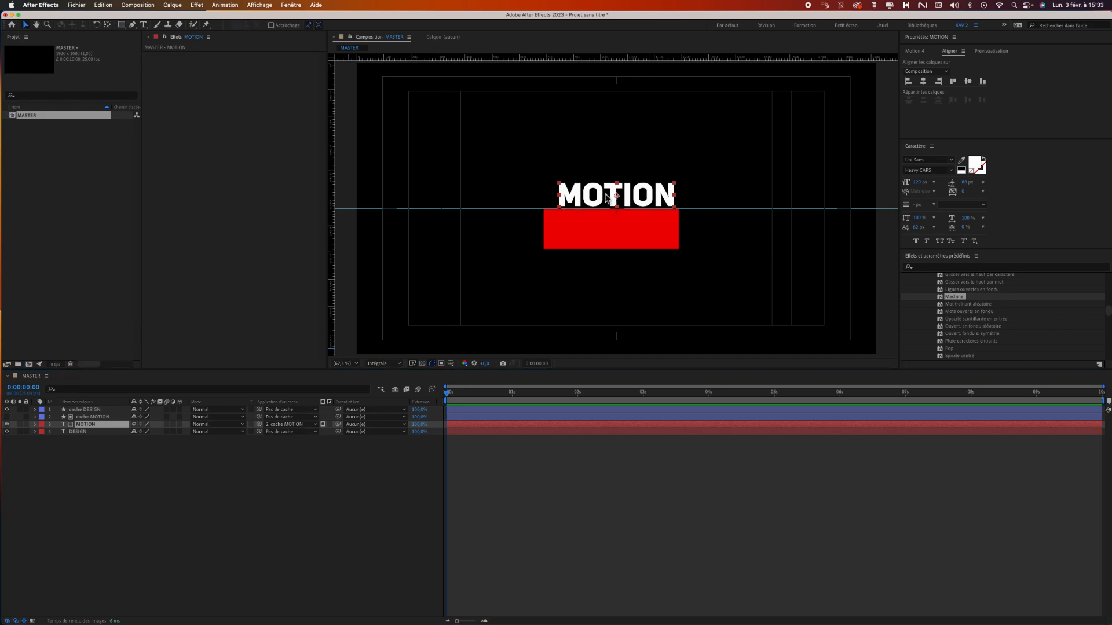
mouse_move(606, 196)
mouse_down()
mouse_move(605, 175)
mouse_move(516, 176)
mouse_move(665, 179)
mouse_move(600, 199)
mouse_up()
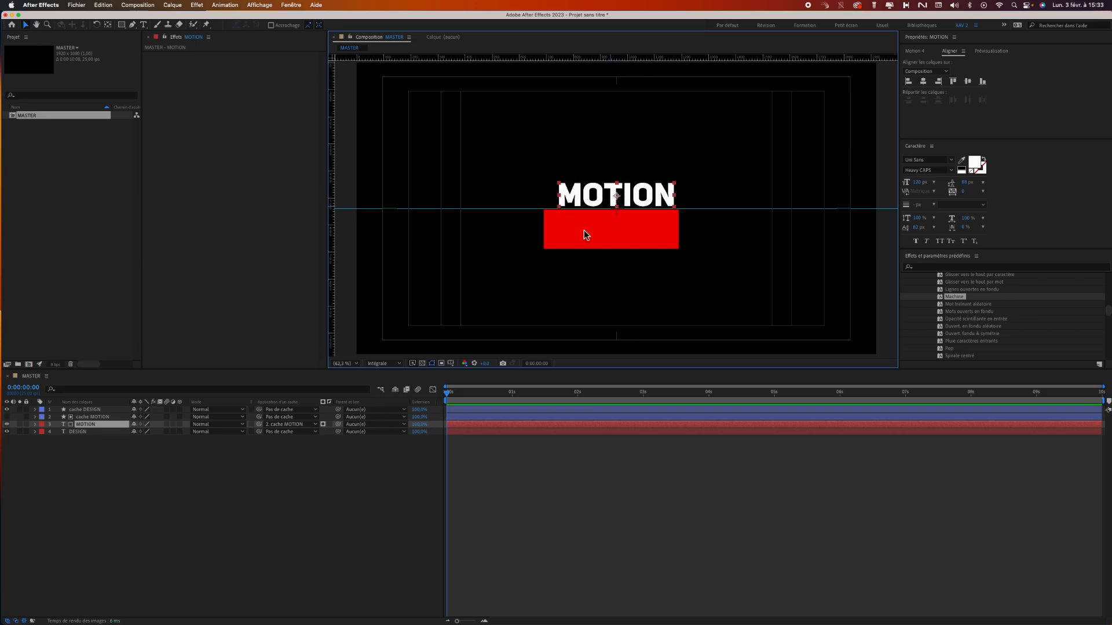
click(312, 424)
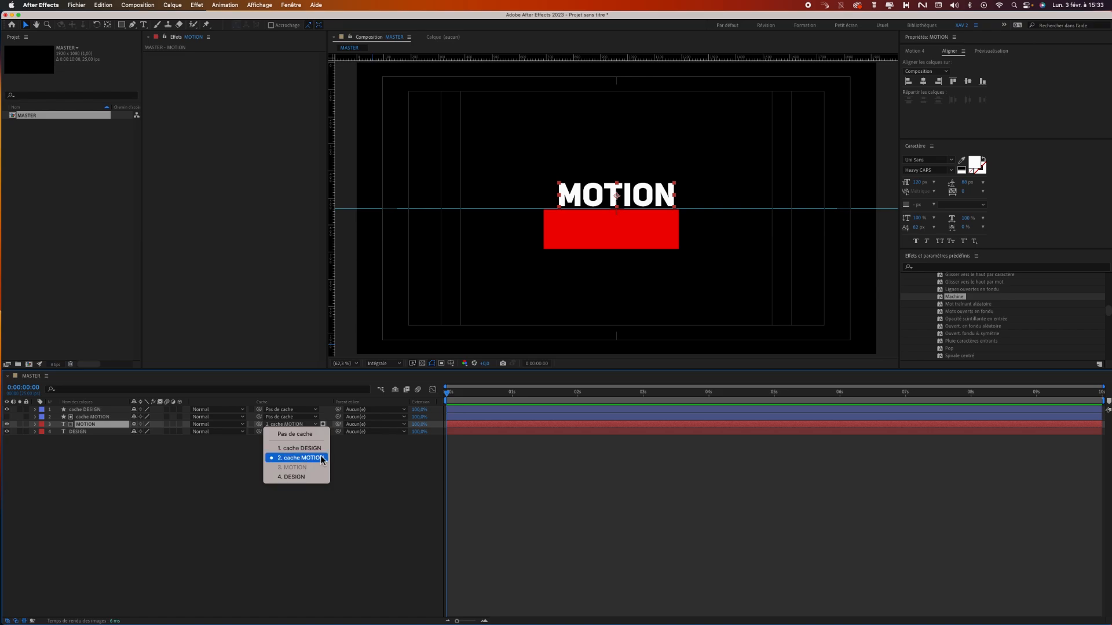
click(321, 458)
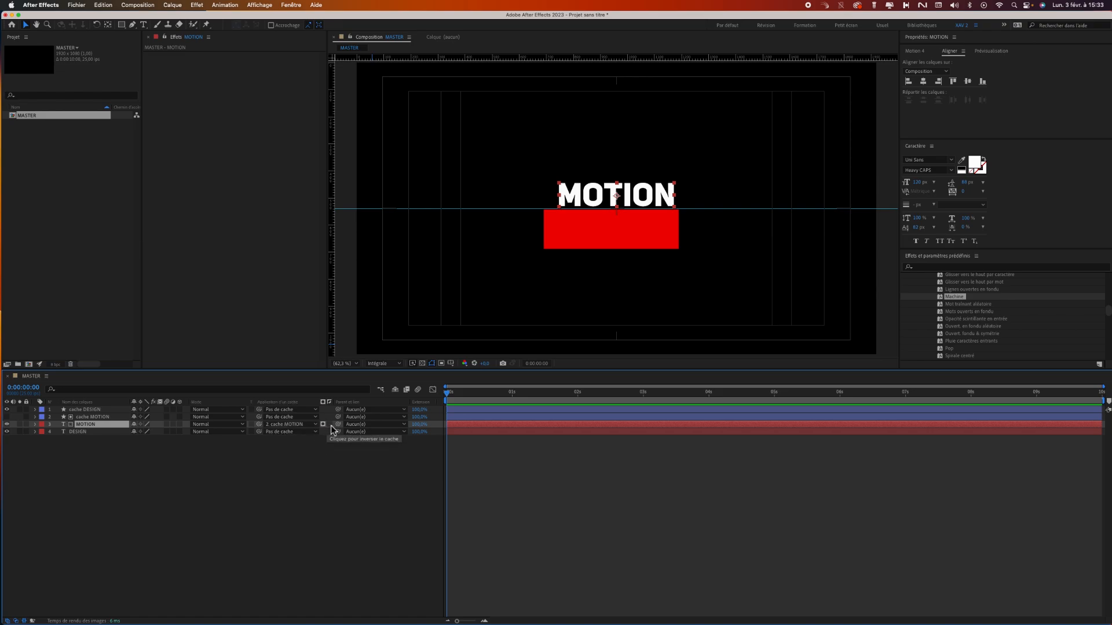
Try inverting the MOTION layer's matte, move the text to test it, and turn the inversion off again.
click(329, 425)
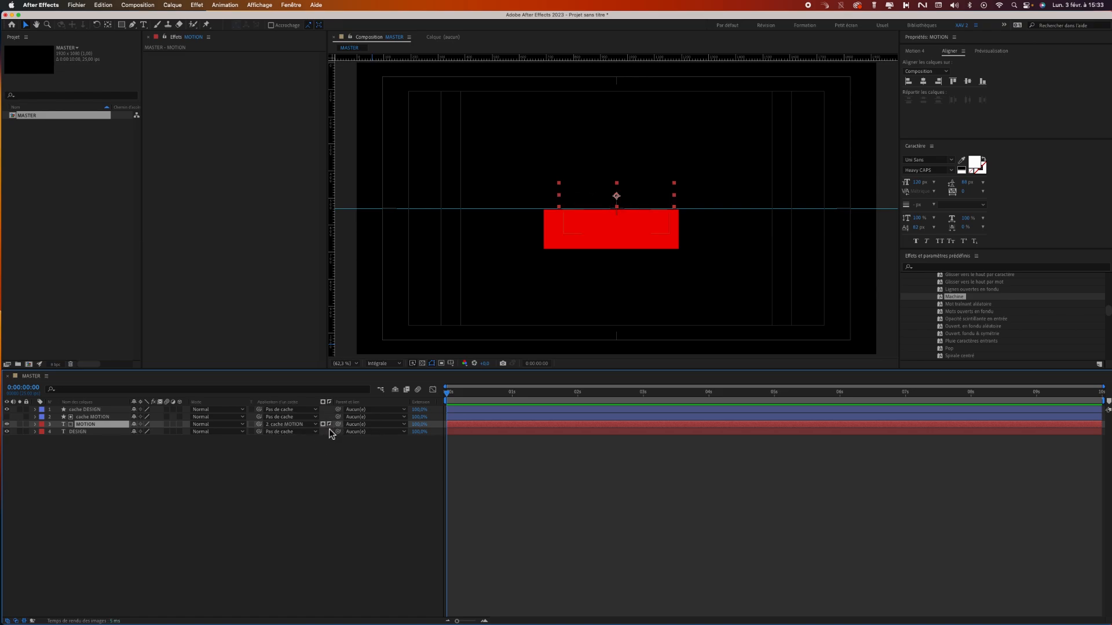
drag(641, 197, 614, 207)
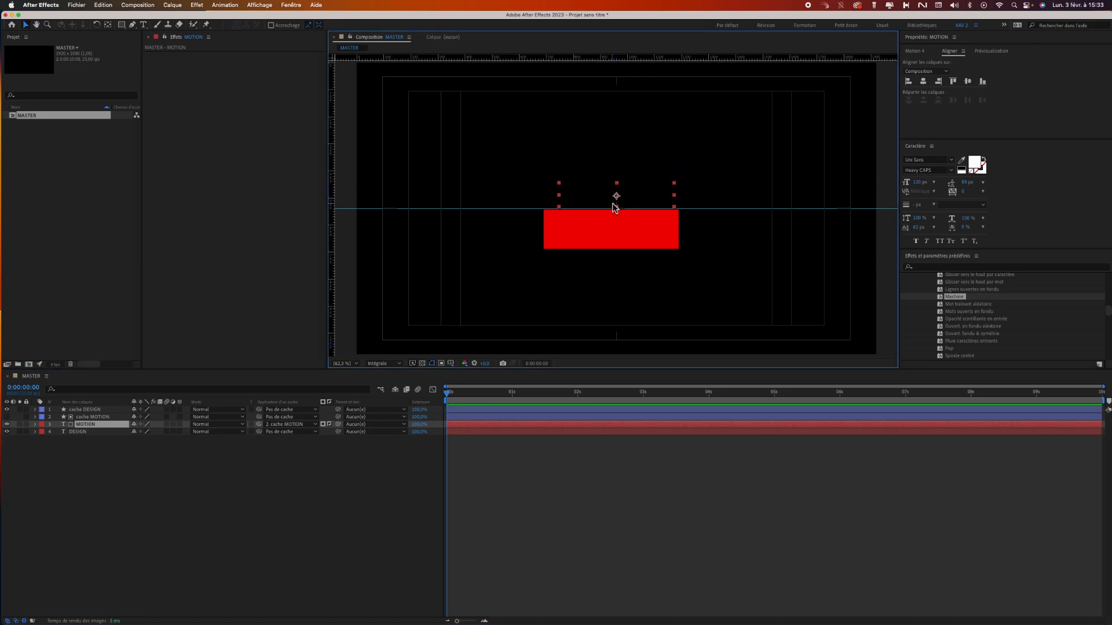
click(328, 424)
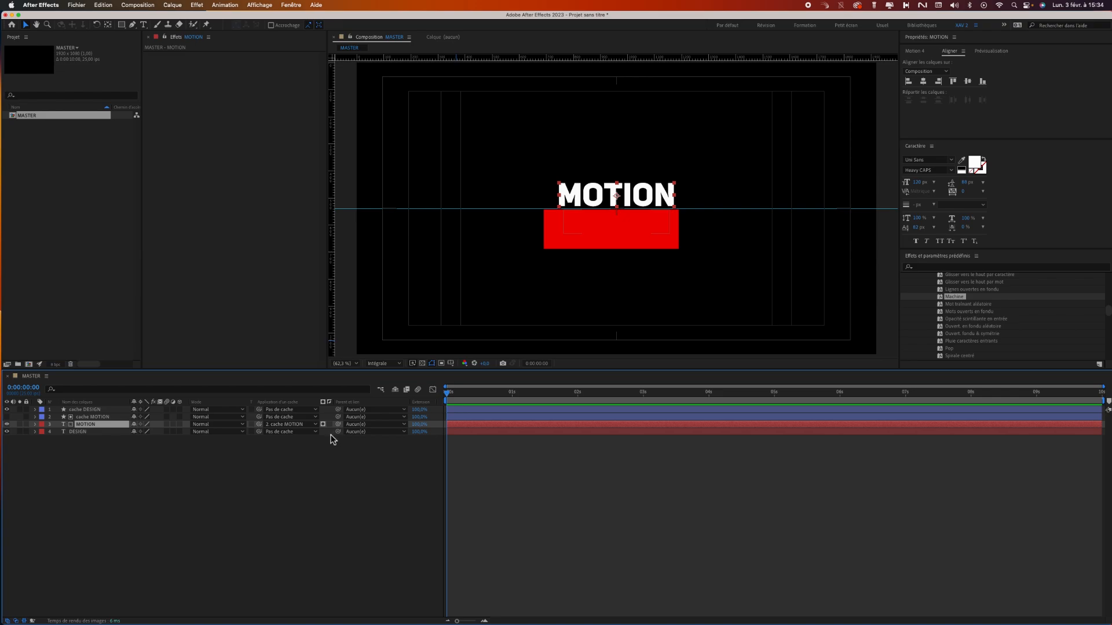
Set the cache DESIGN layer as the track matte of the DESIGN text layer.
click(307, 432)
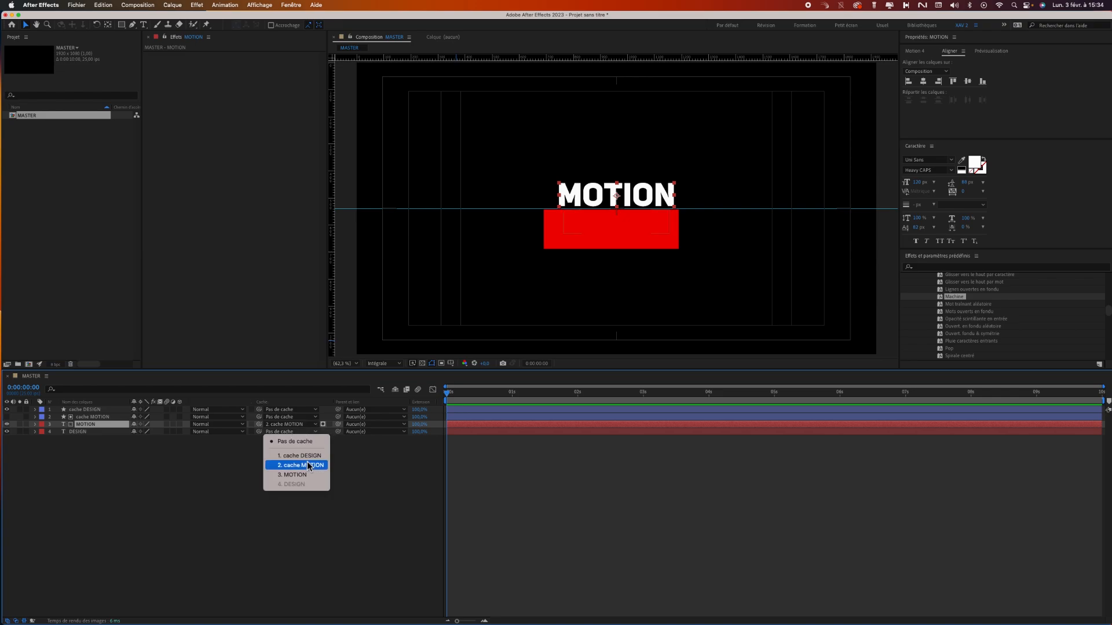
click(309, 455)
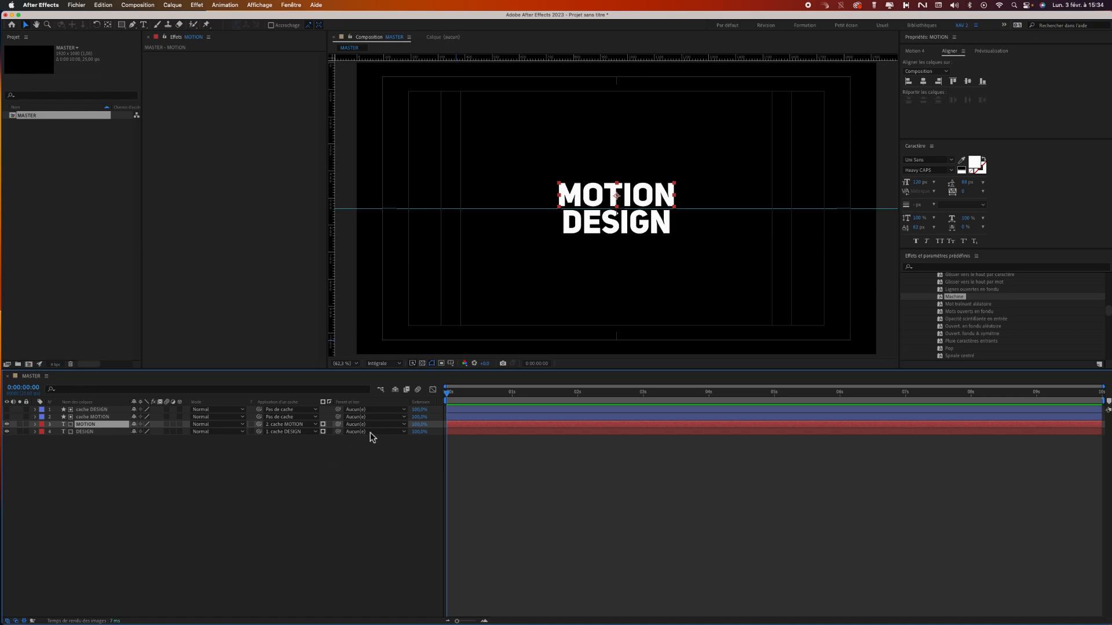
Add Position keyframes to both the MOTION and DESIGN text layers at 0:00:00:24.
scroll(644, 209, up, 2)
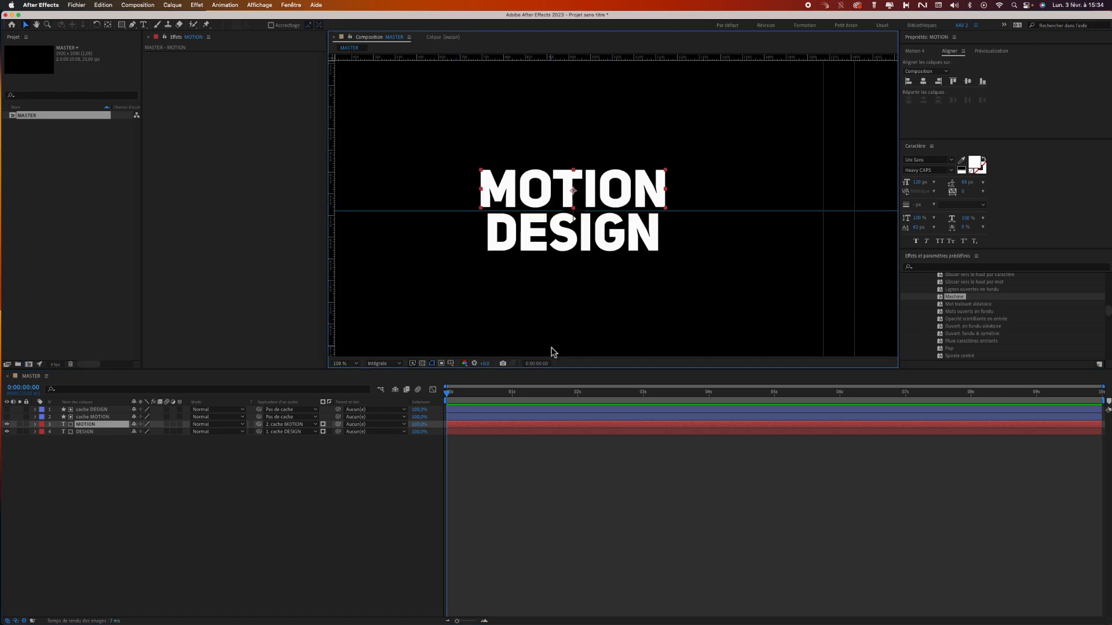
shift+click(106, 432)
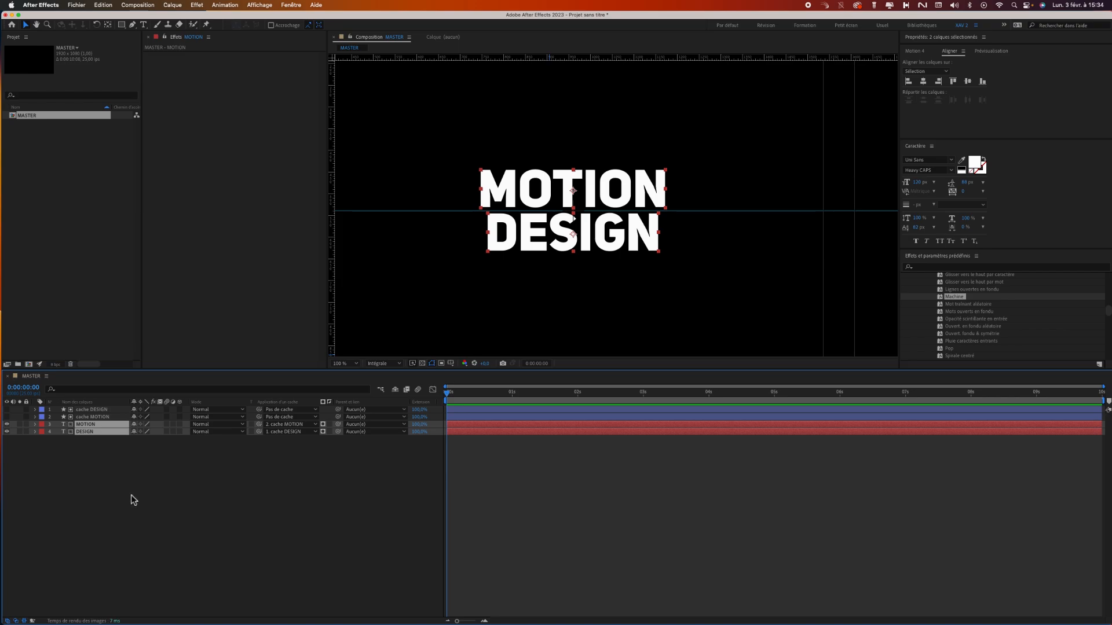
key(p)
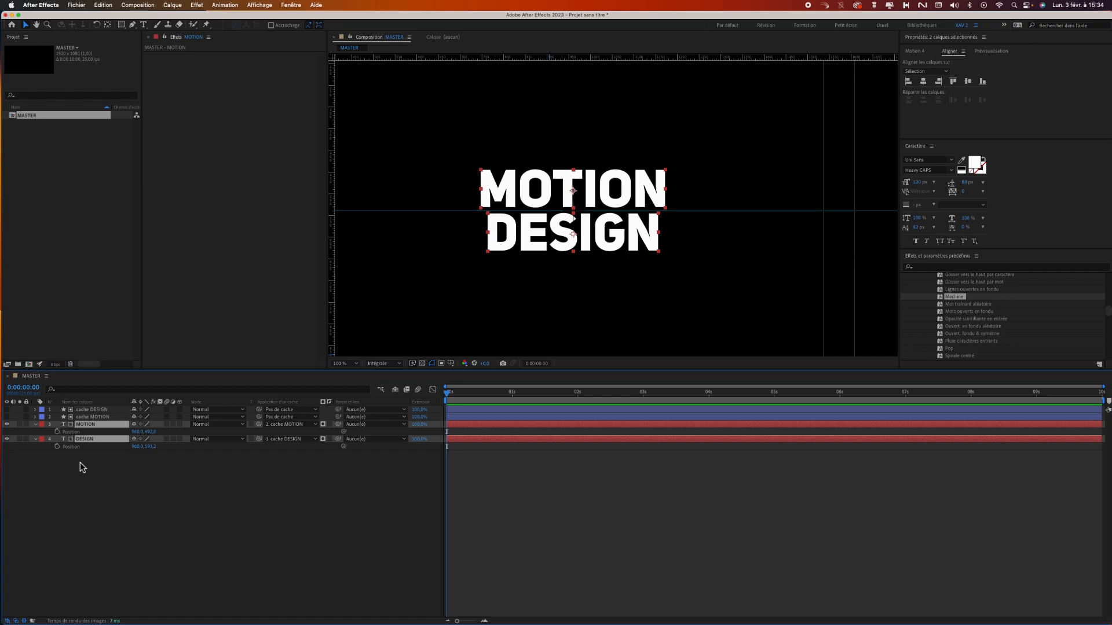
drag(445, 400, 510, 399)
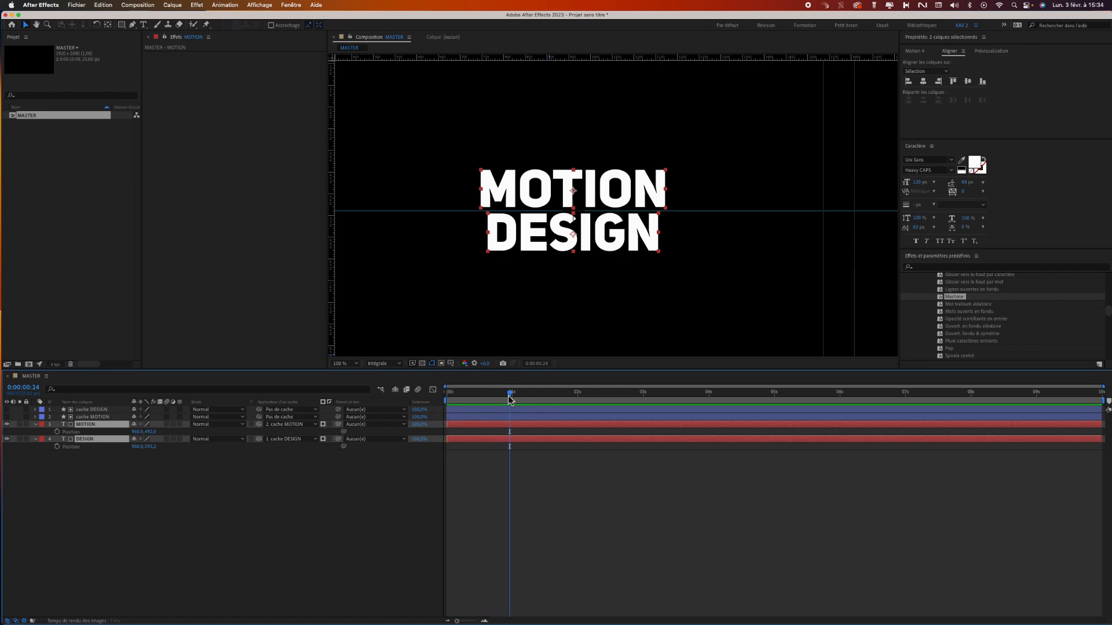
click(57, 432)
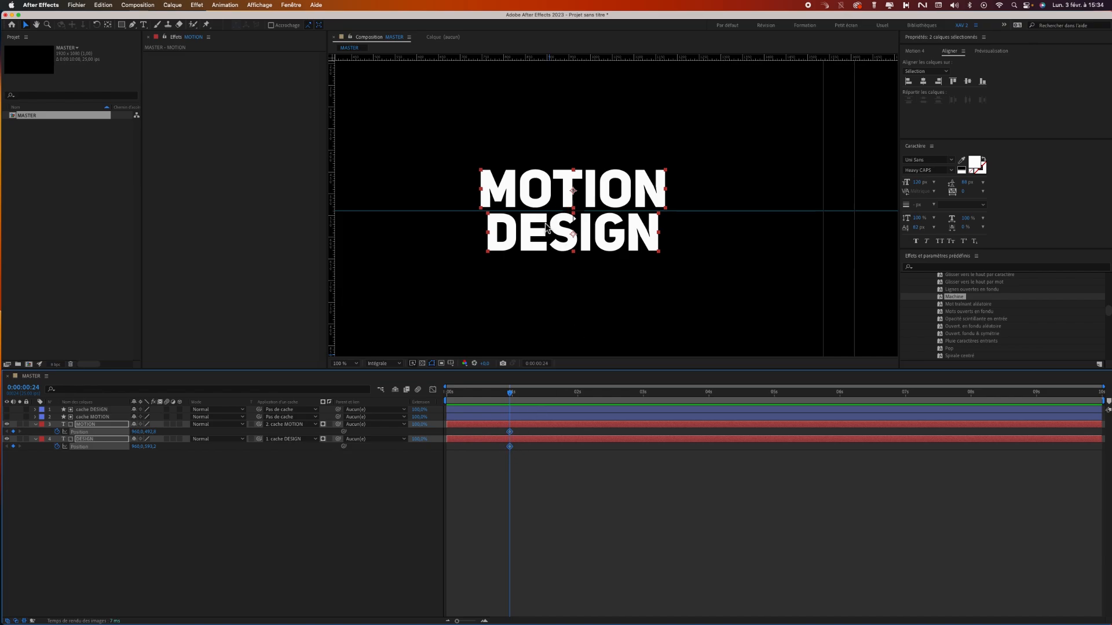
click(527, 471)
At 0:00:00:00, lower the MOTION text's Y position until its matte hides it completely below the guide.
drag(508, 398, 443, 395)
click(90, 425)
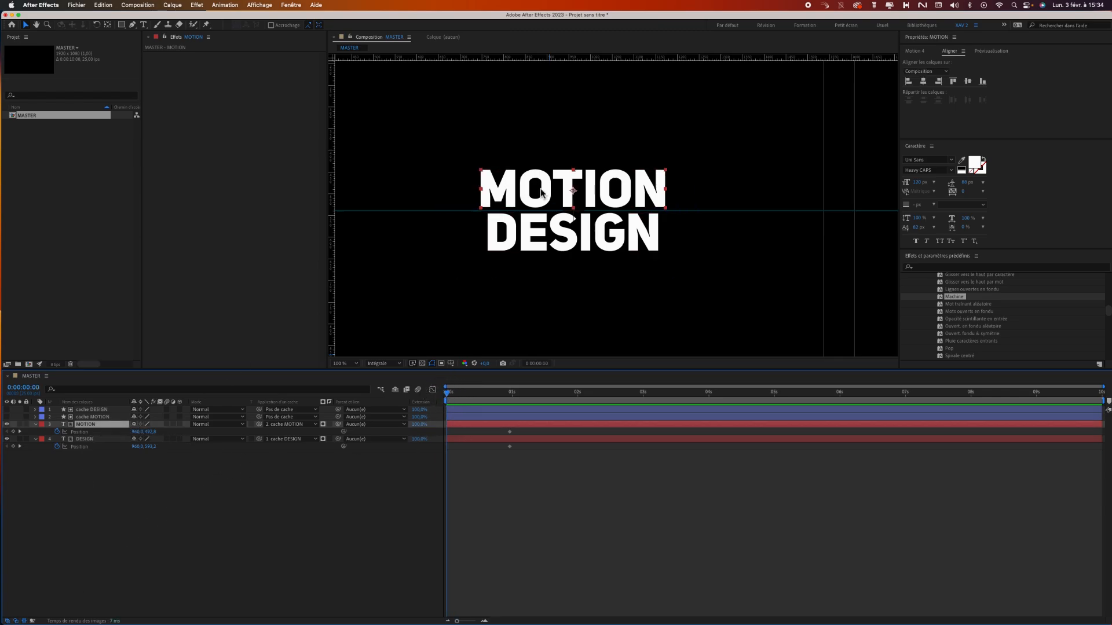
drag(153, 433, 196, 439)
At the first frame, raise the DESIGN text's Y position until its matte hides it completely above the guide.
click(97, 440)
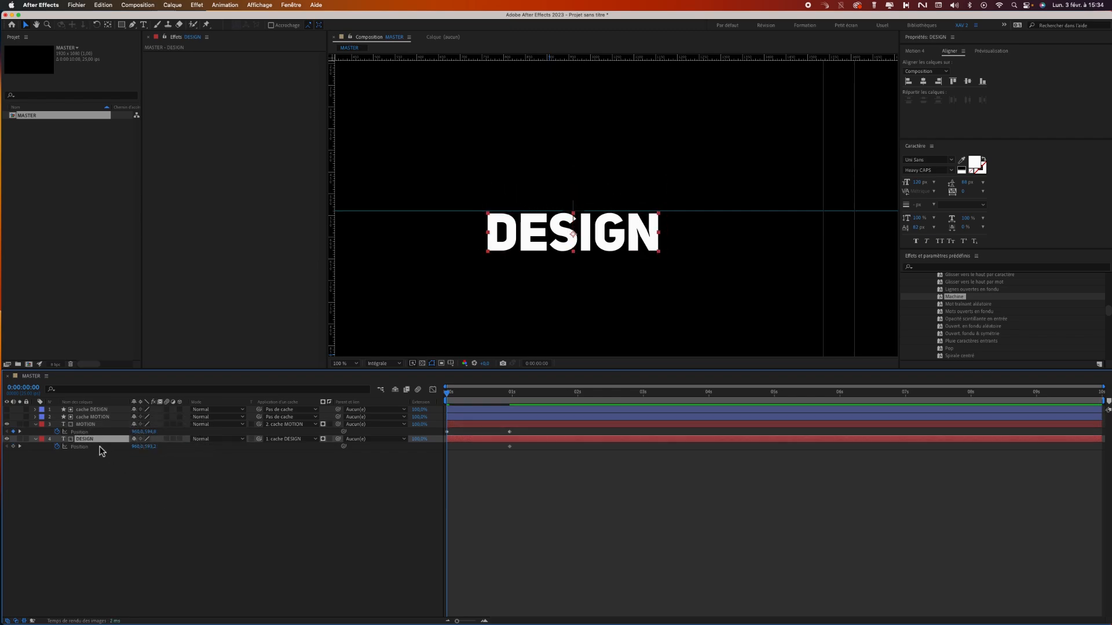
click(150, 452)
mouse_move(149, 447)
mouse_down()
mouse_move(112, 447)
mouse_move(143, 449)
mouse_up()
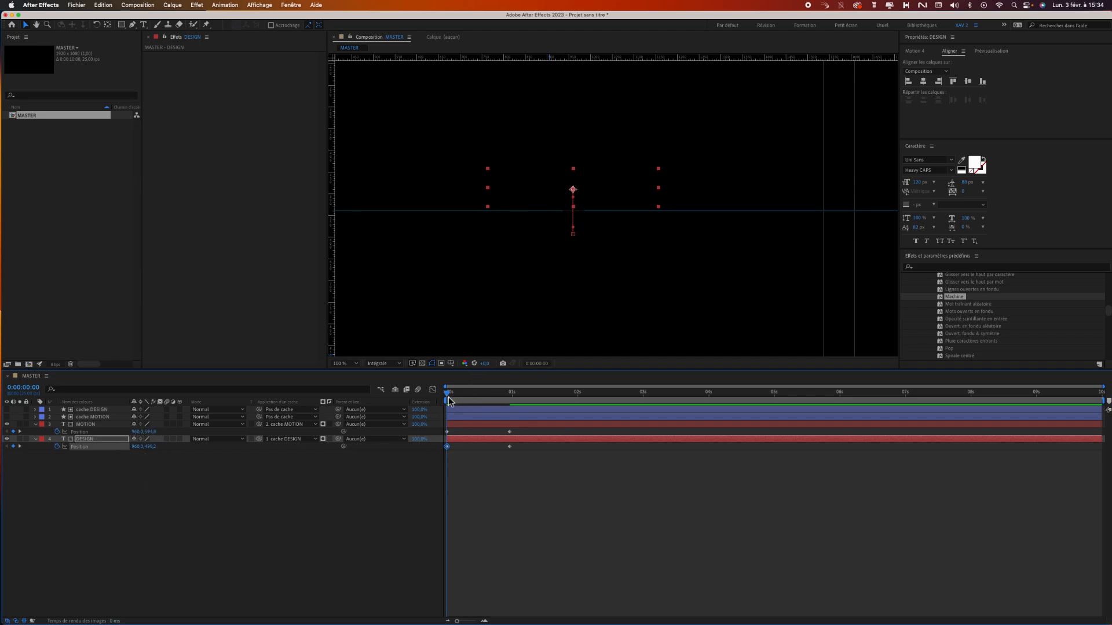
End the work area at 0:00:01:06 and preview the title reveal.
drag(449, 400, 525, 394)
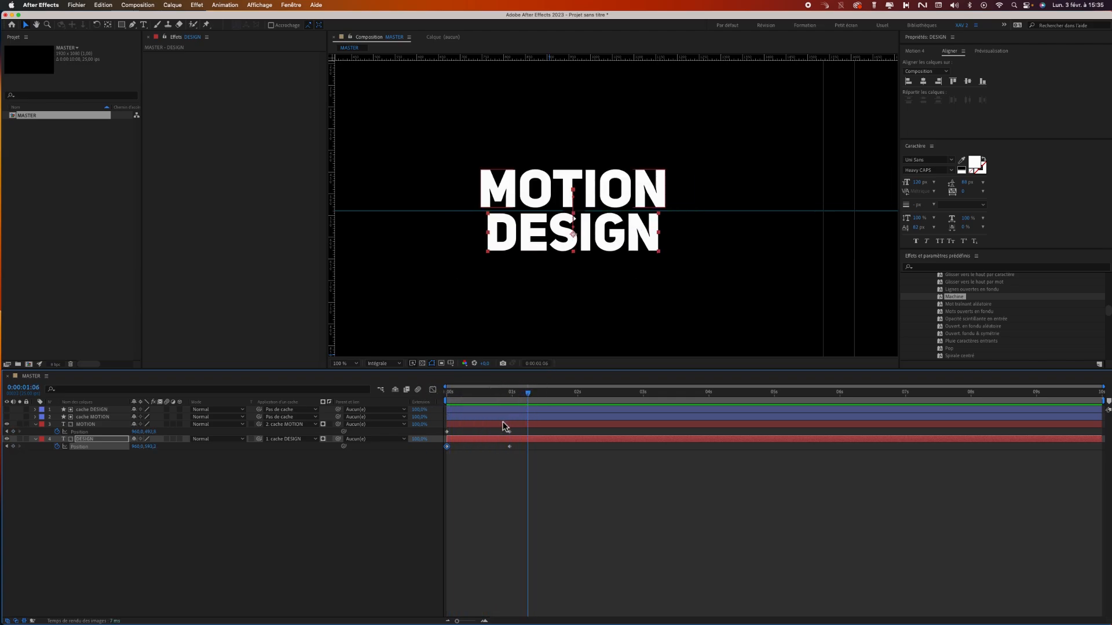
key(n)
key(space)
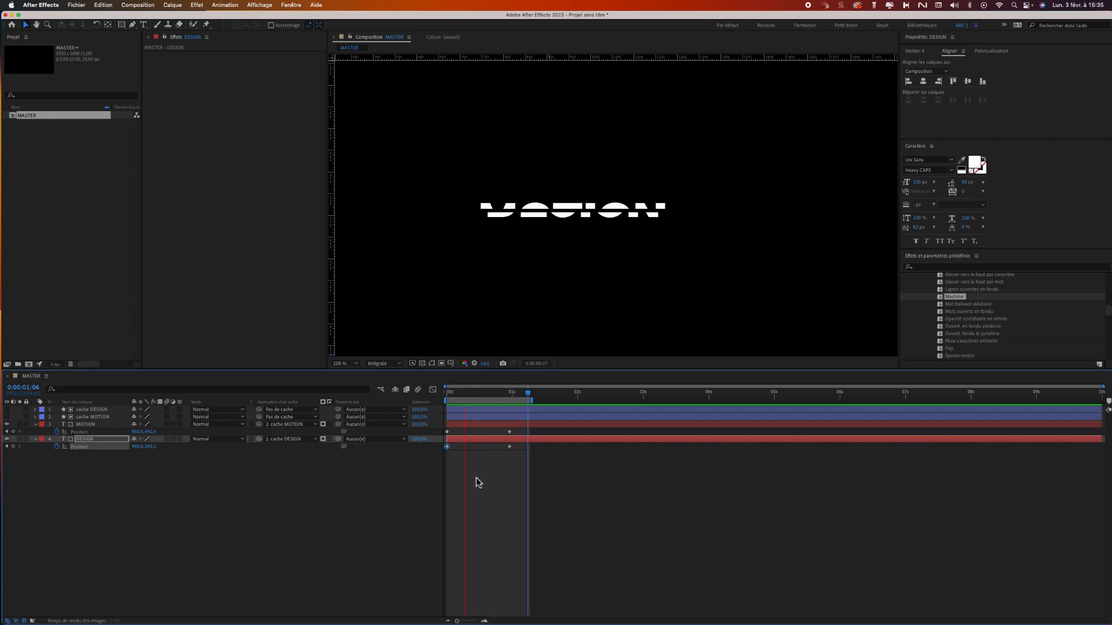
Apply Easy Ease to all Position keyframes of the MOTION and DESIGN layers, and preview the eased animation.
click(98, 440)
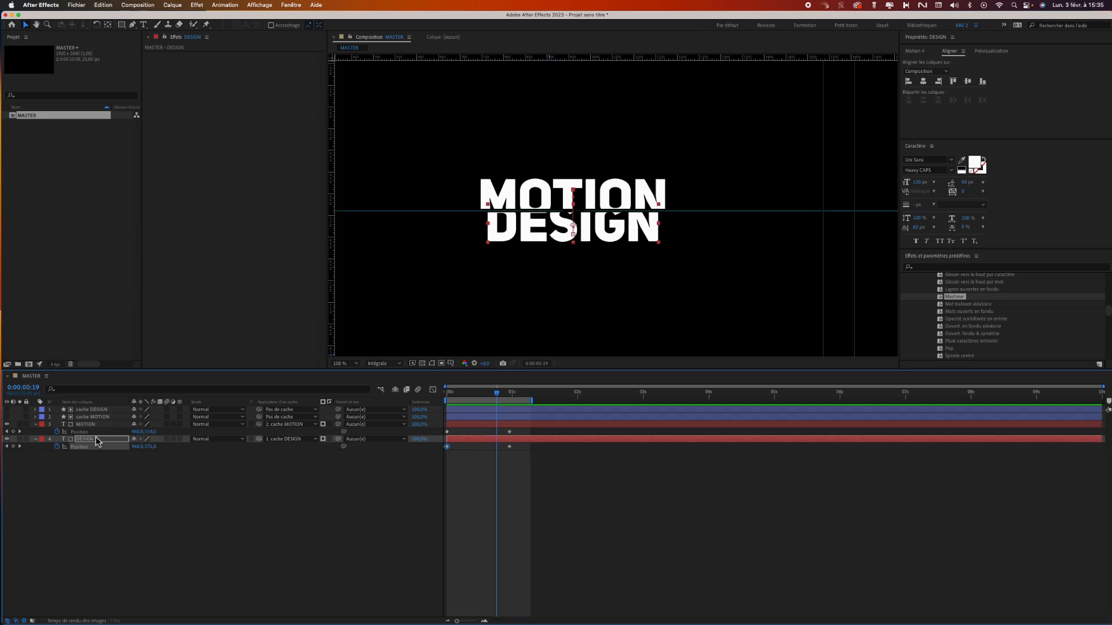
click(95, 433)
shift+click(93, 448)
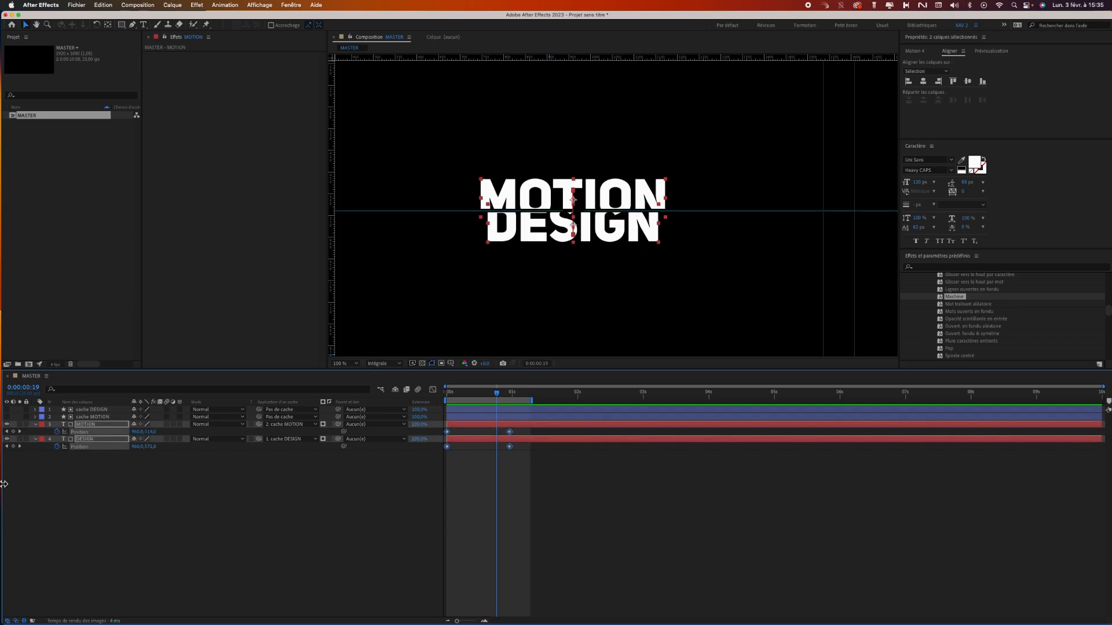
right_click(73, 448)
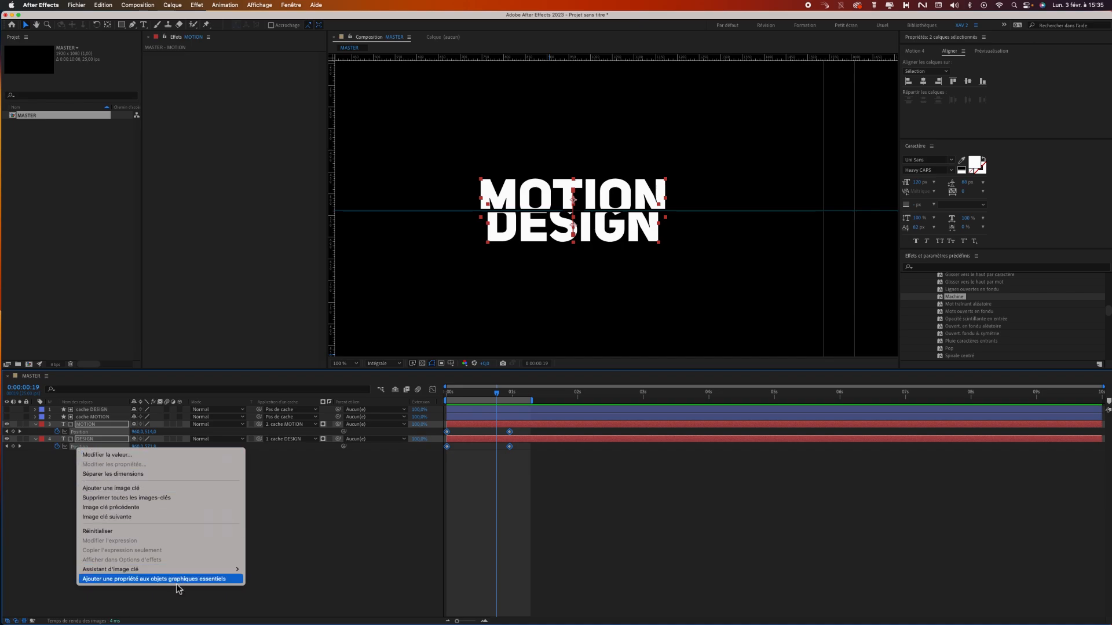
mouse_move(180, 570)
click(289, 597)
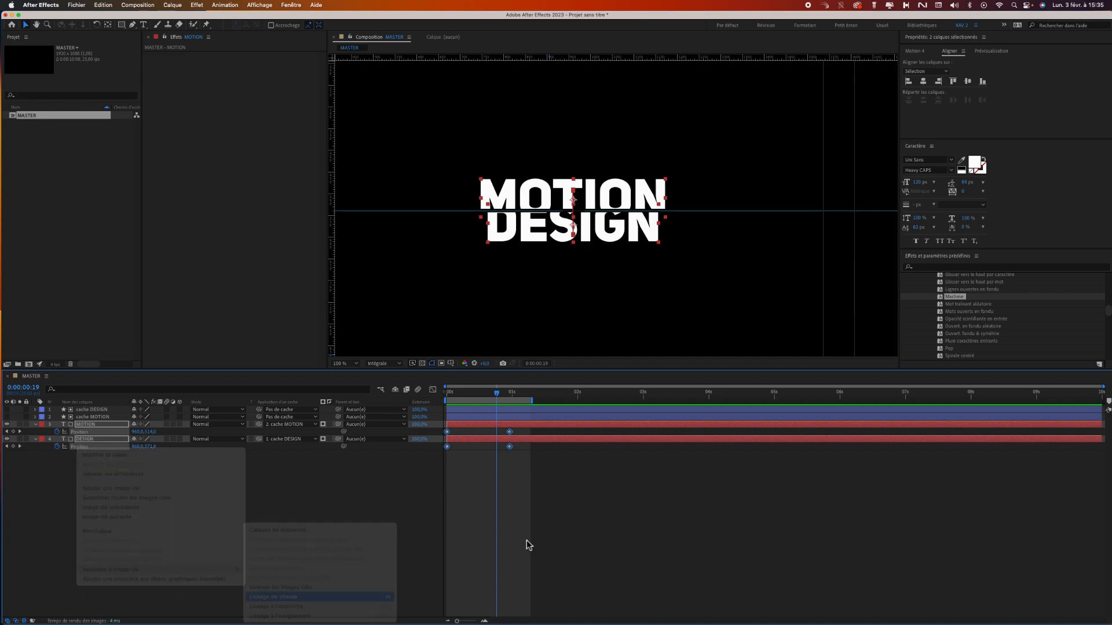
click(519, 471)
key(space)
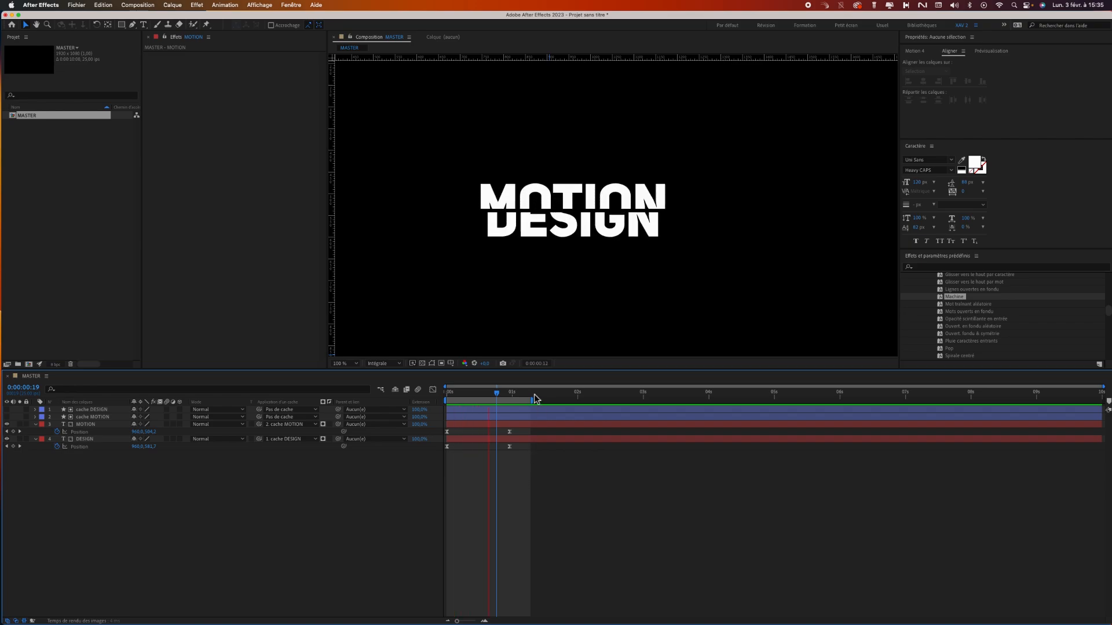
Nudge the cache MOTION matte down by one pixel to the guide and preview the title animation.
click(88, 418)
click(88, 417)
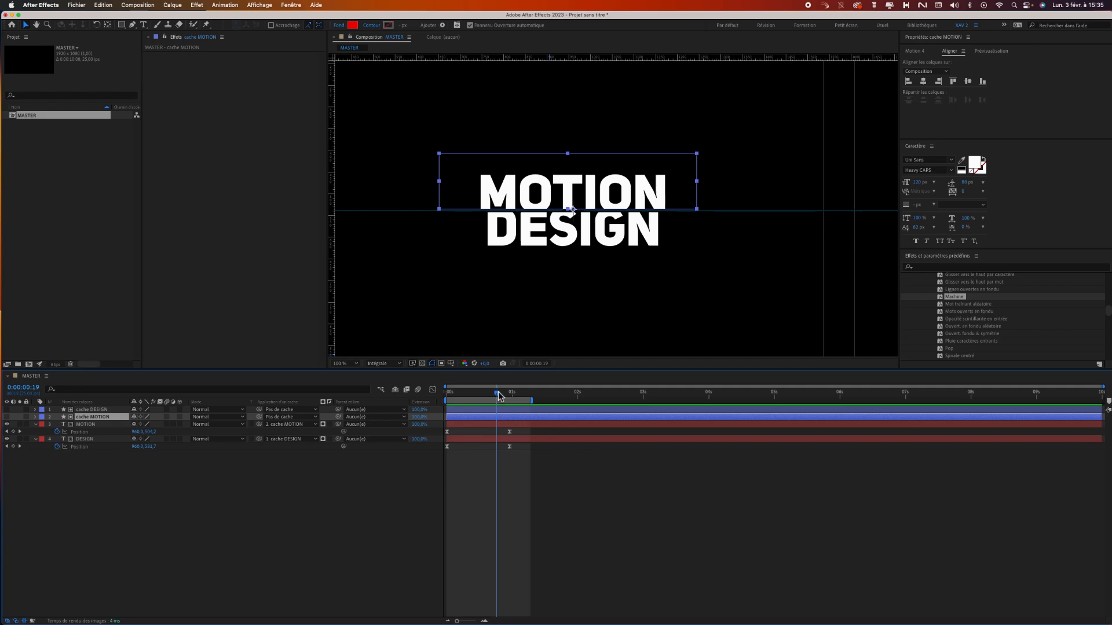
drag(499, 394, 507, 404)
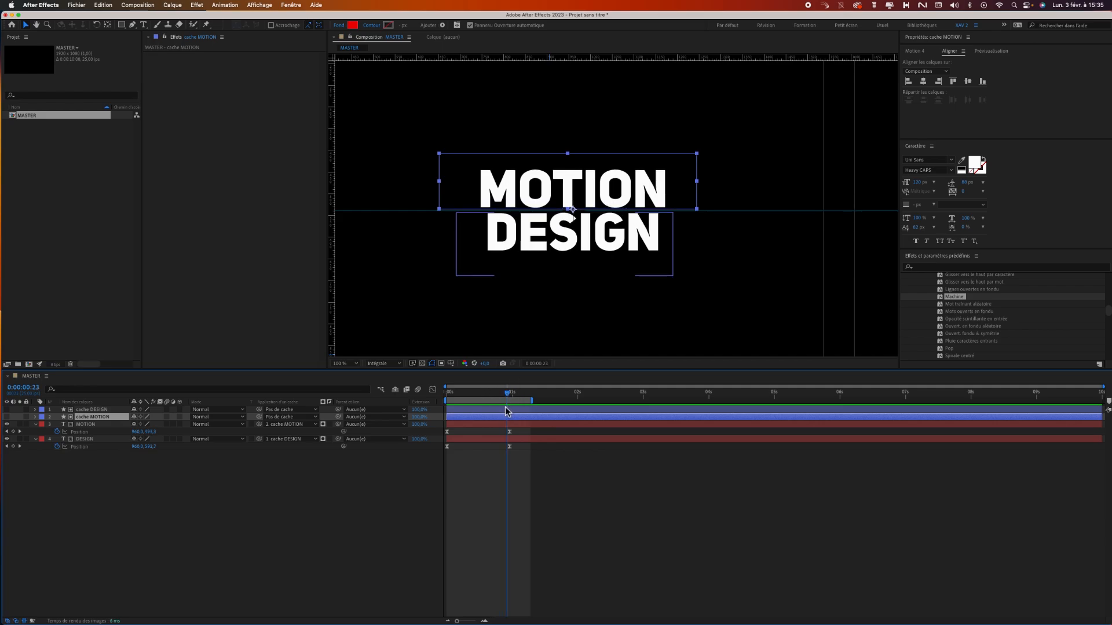
key(Down)
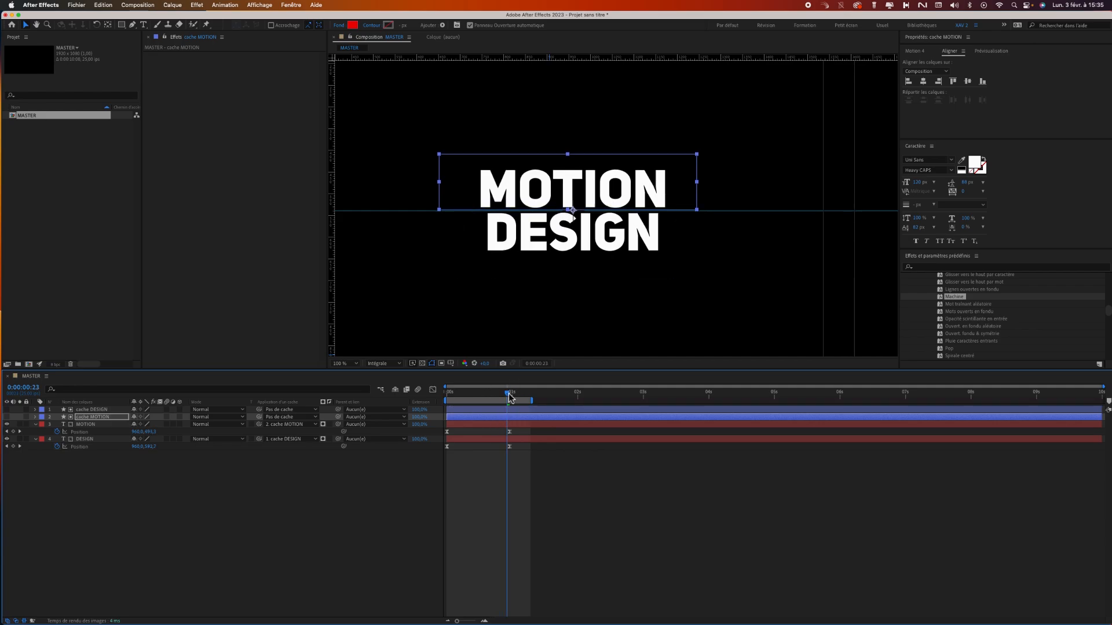
drag(509, 398, 391, 398)
key(space)
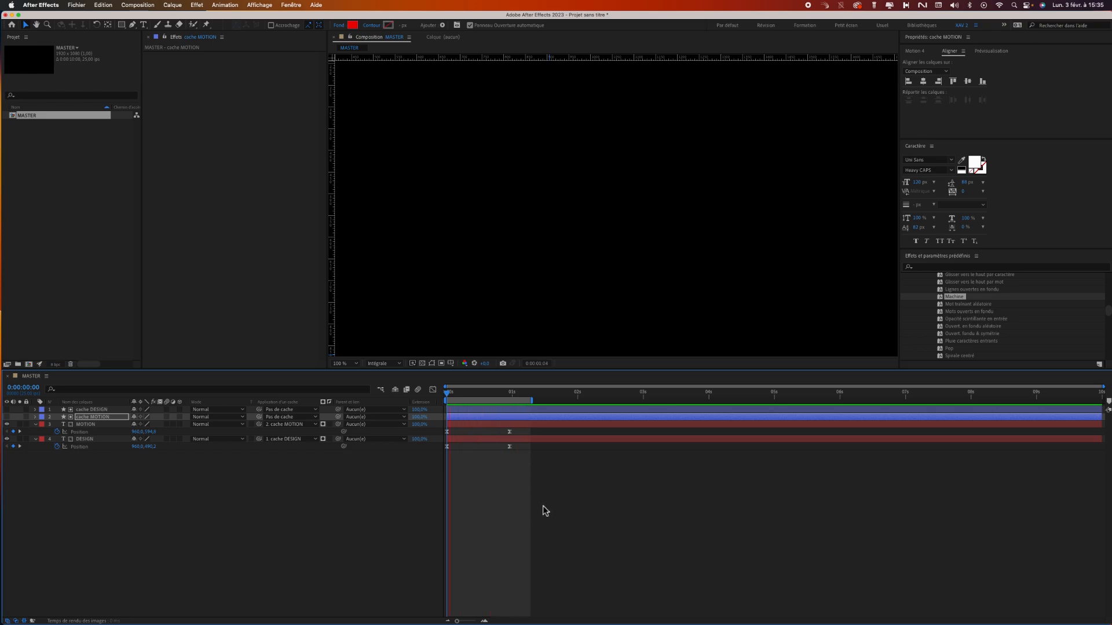
key(space)
click(486, 548)
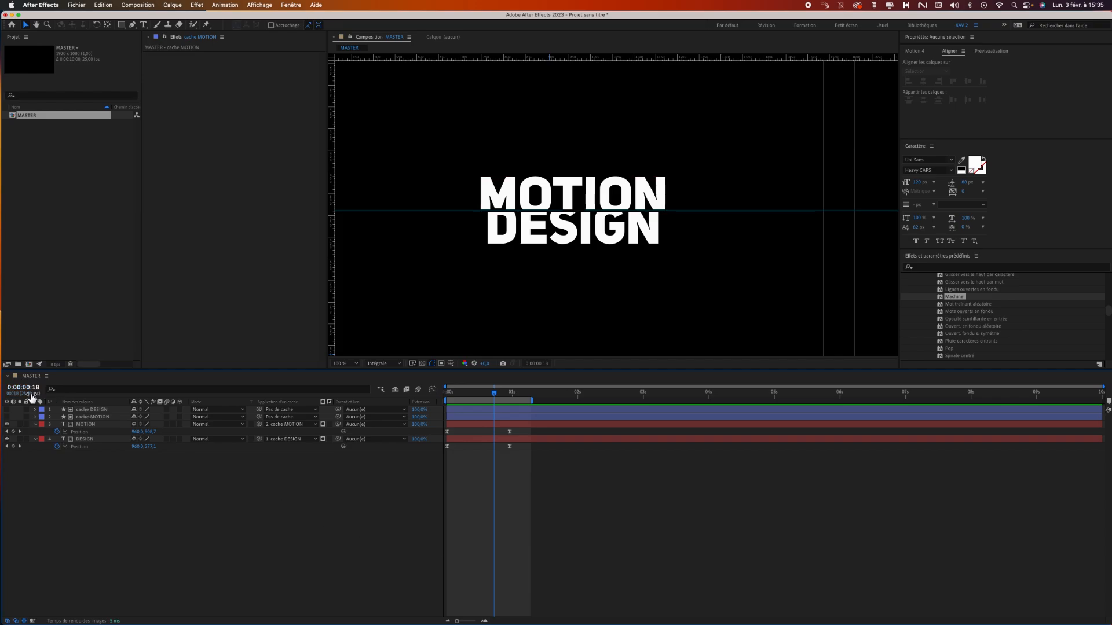
Collapse the DESIGN and MOTION layer properties and return to the first frame.
click(36, 439)
click(43, 429)
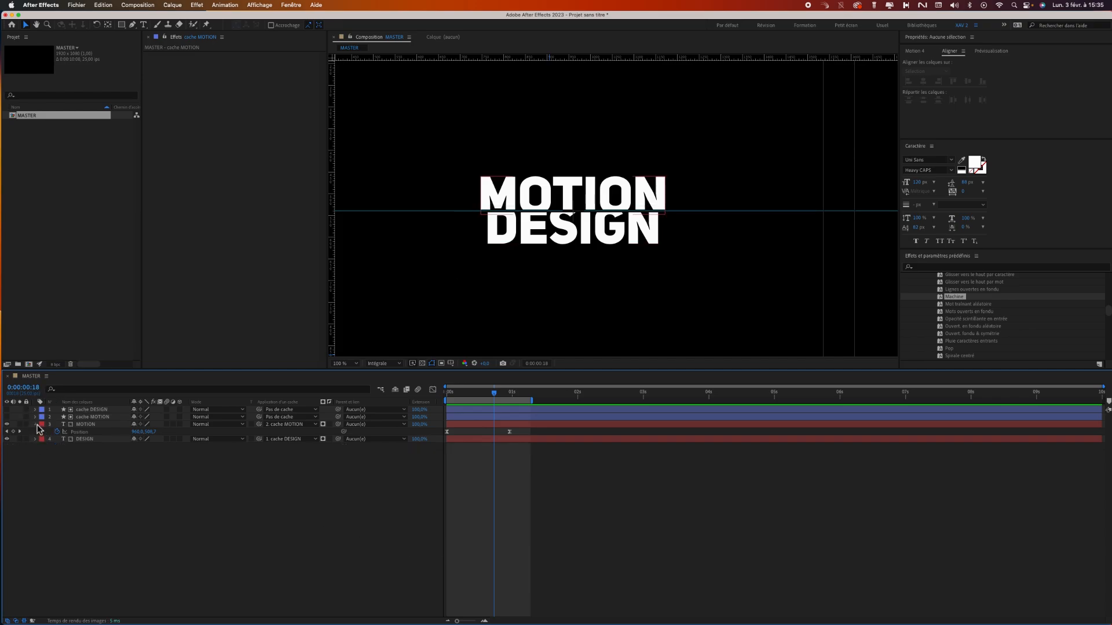
click(35, 424)
drag(472, 393, 445, 398)
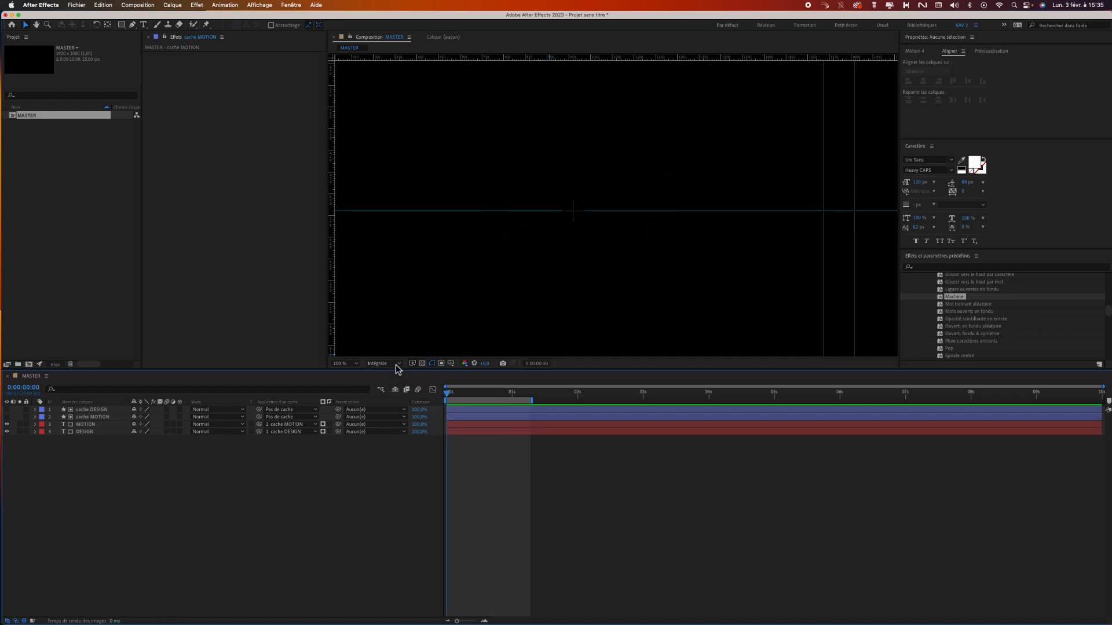
Lock the guides in the MASTER composition.
click(347, 363)
click(360, 372)
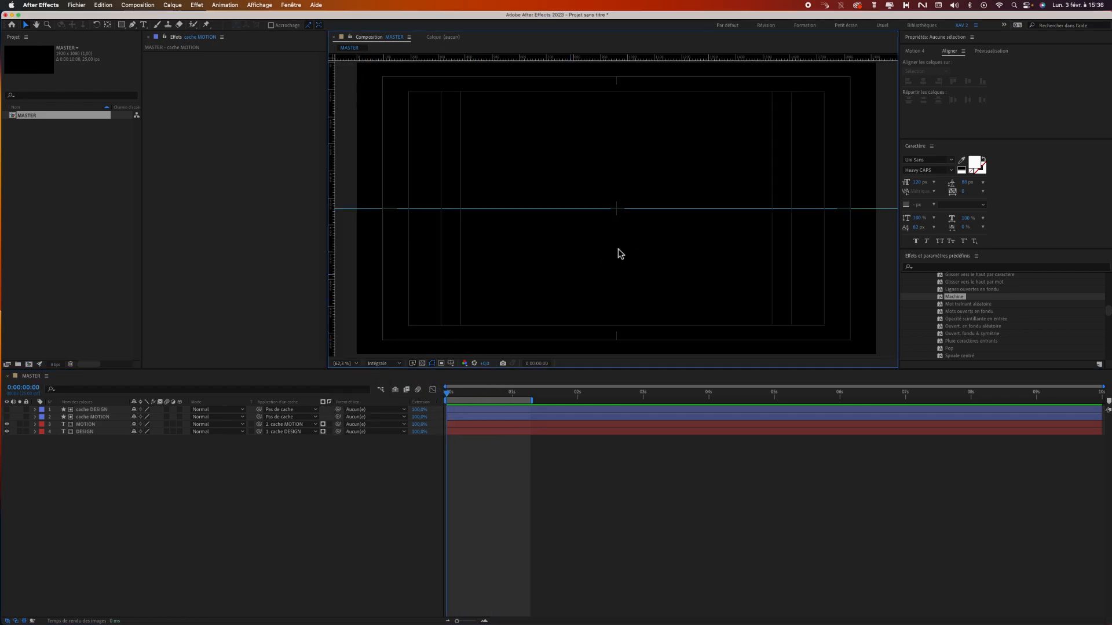
mouse_move(451, 401)
mouse_down()
mouse_move(523, 397)
mouse_move(434, 399)
mouse_up()
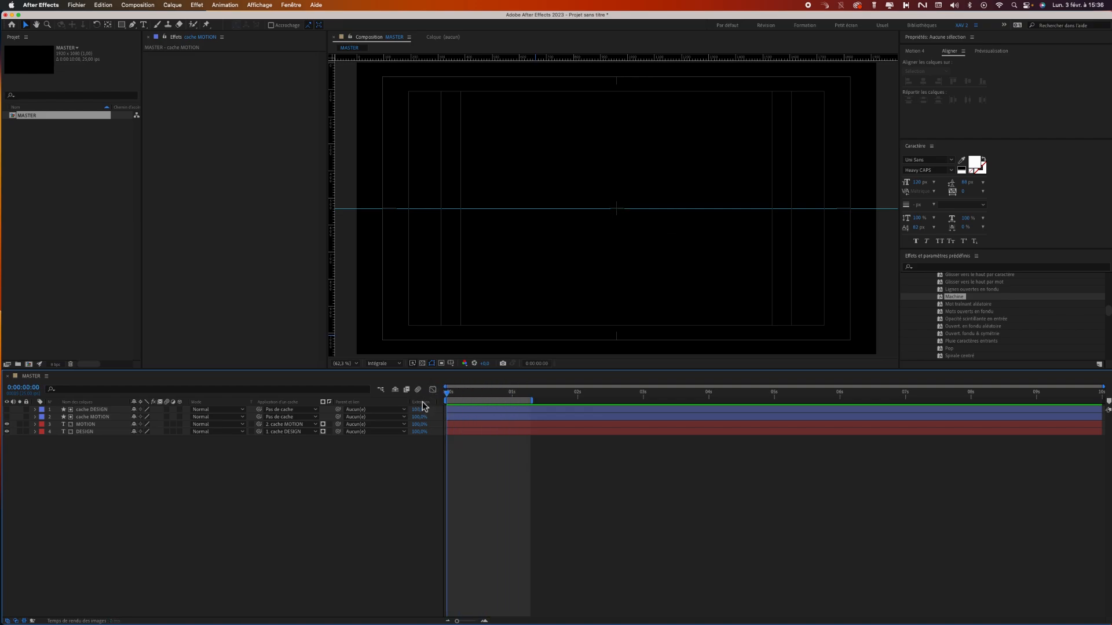
click(268, 6)
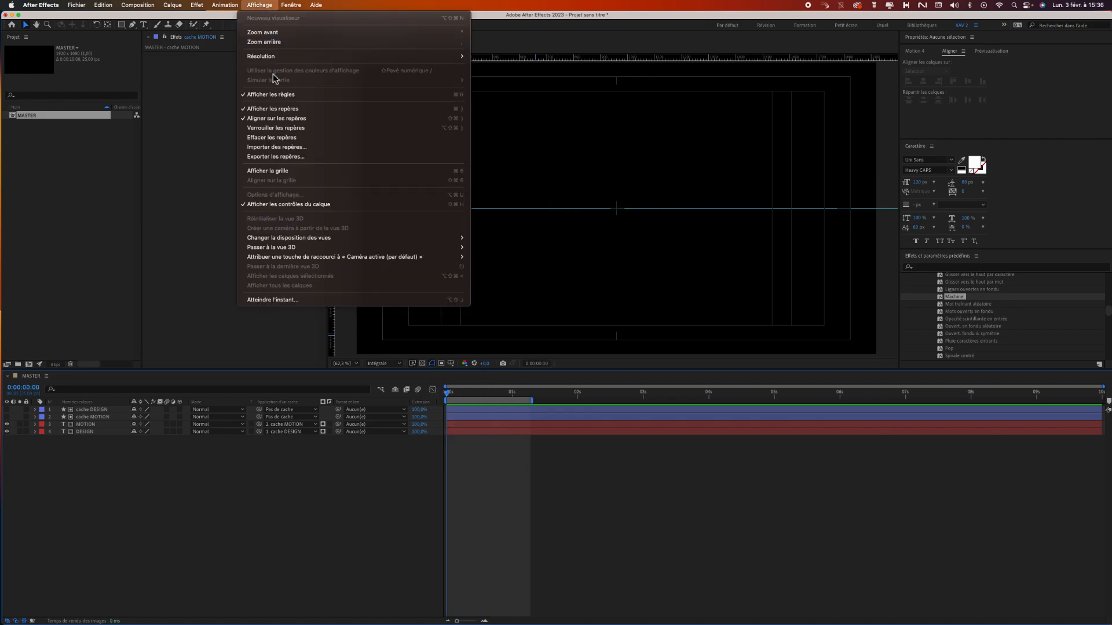
click(288, 129)
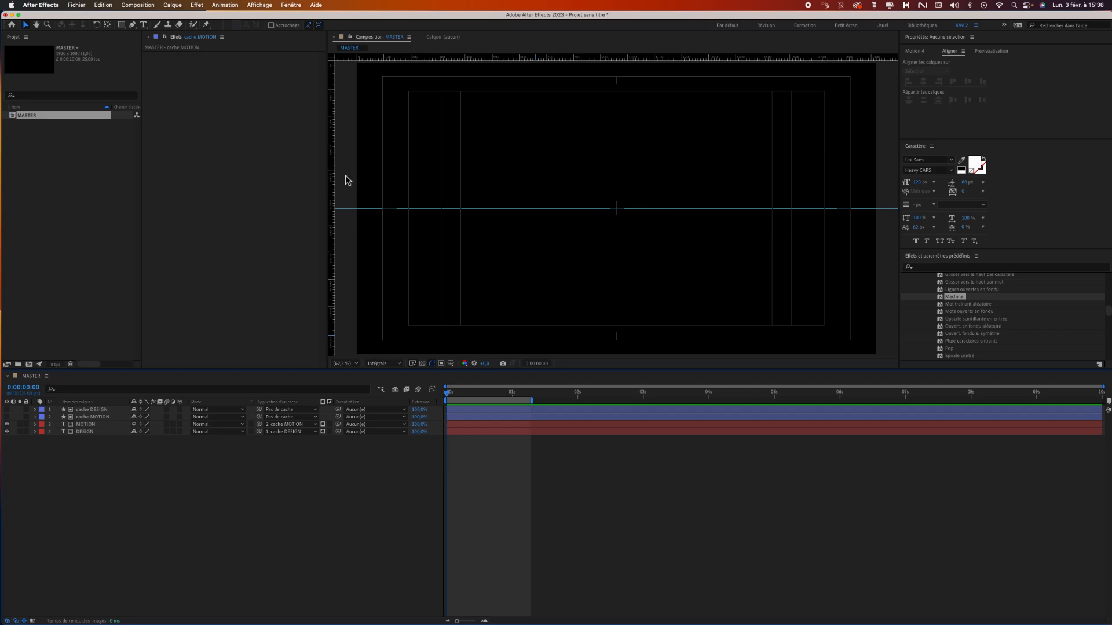
Choose the Pen tool with no fill and a solid white stroke.
click(133, 25)
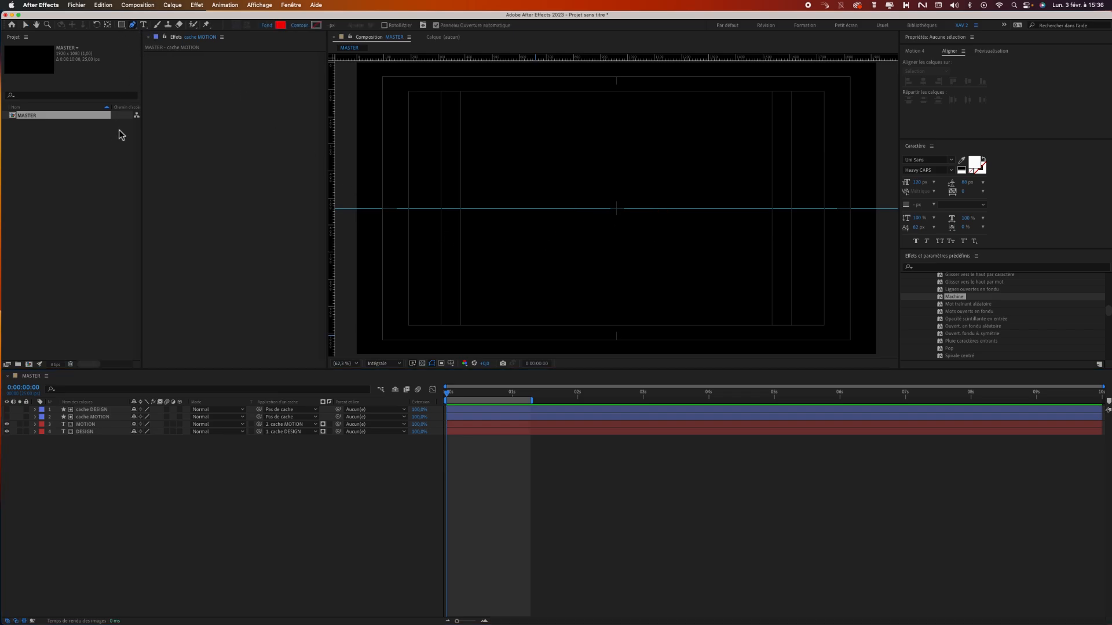
click(280, 24)
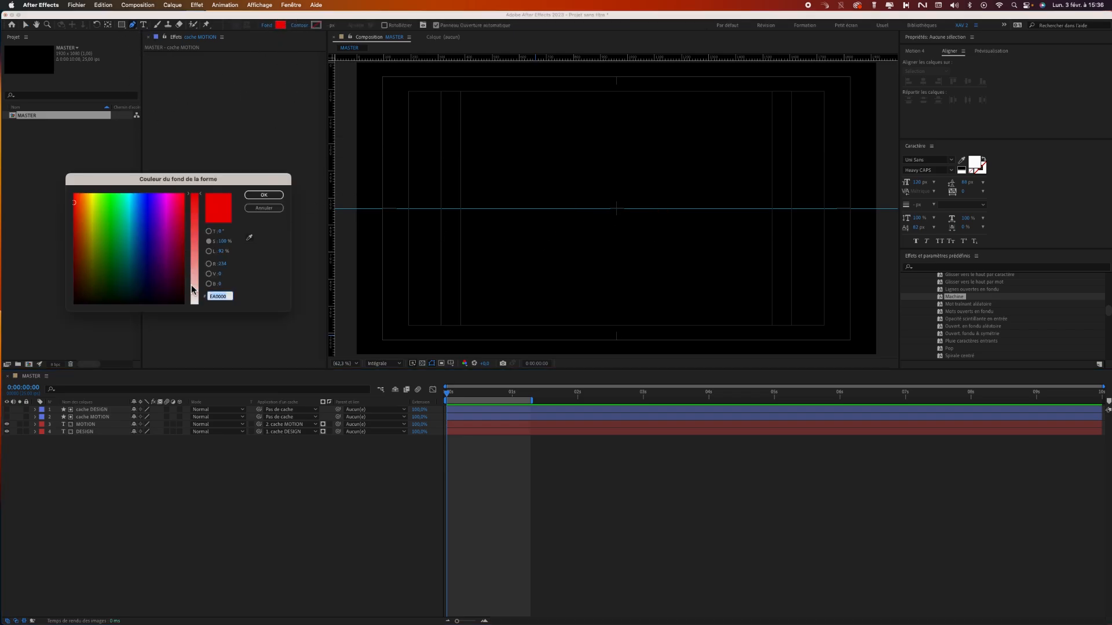
drag(195, 293, 194, 317)
click(263, 194)
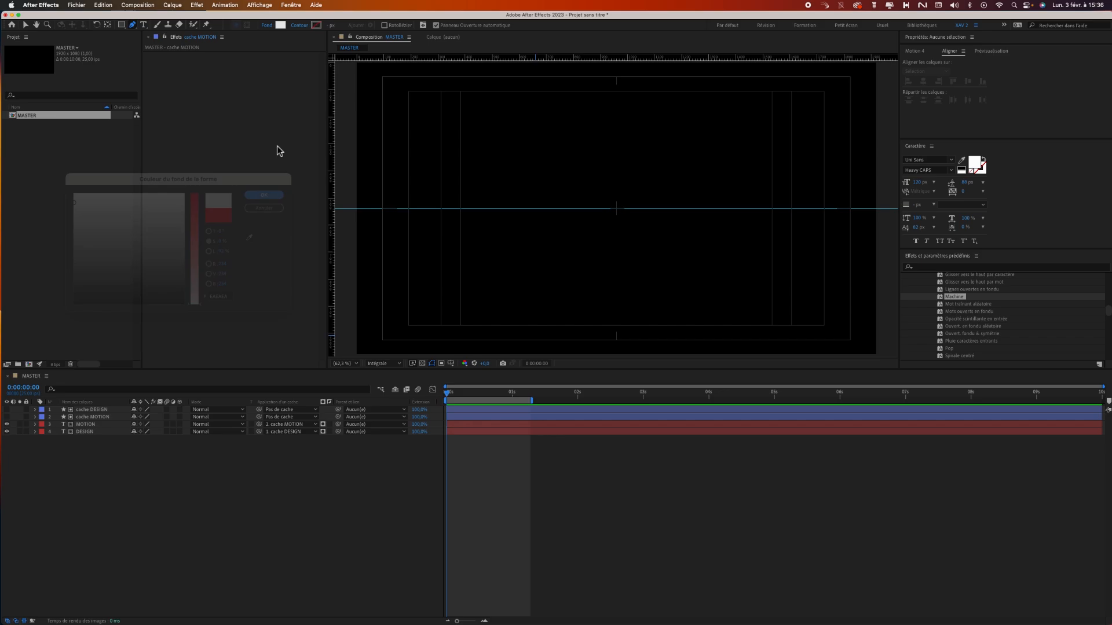
click(266, 25)
click(375, 229)
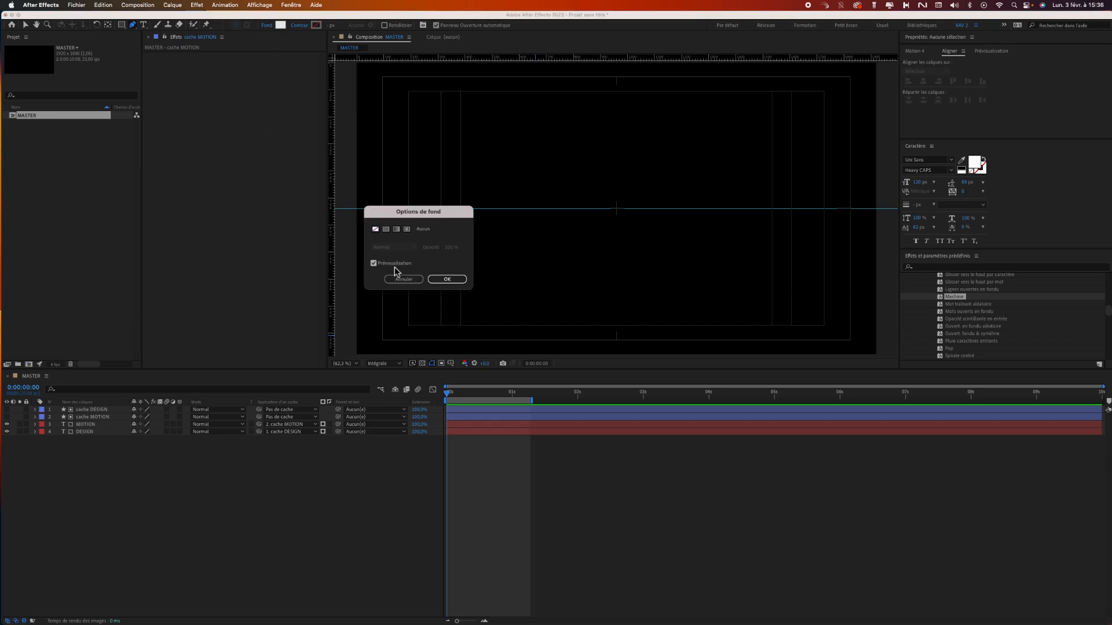
click(447, 279)
click(302, 25)
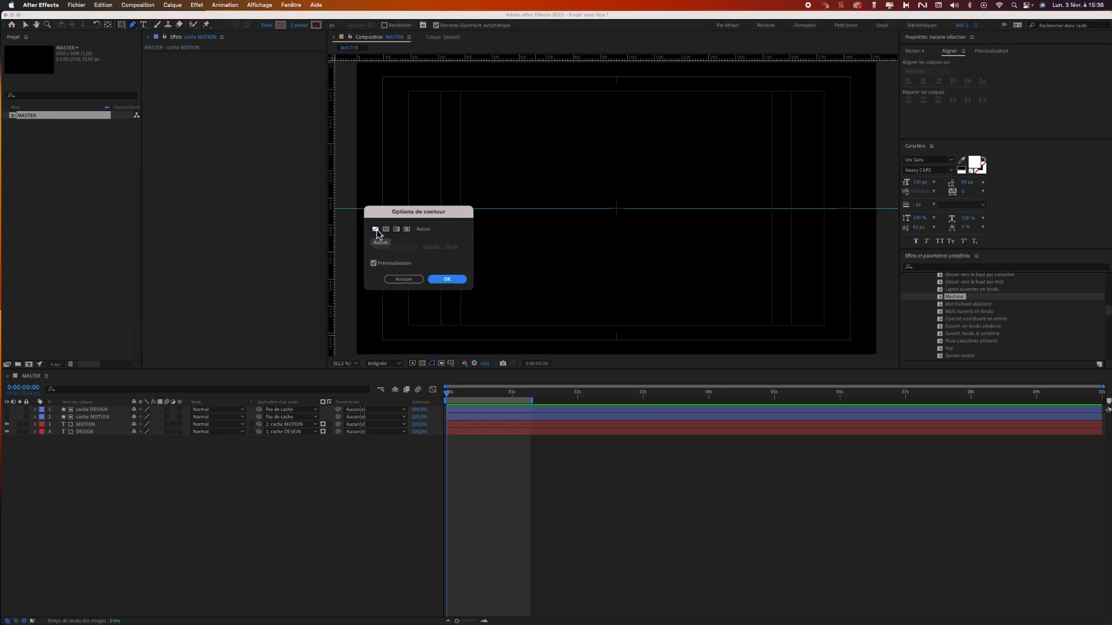
click(386, 229)
click(443, 280)
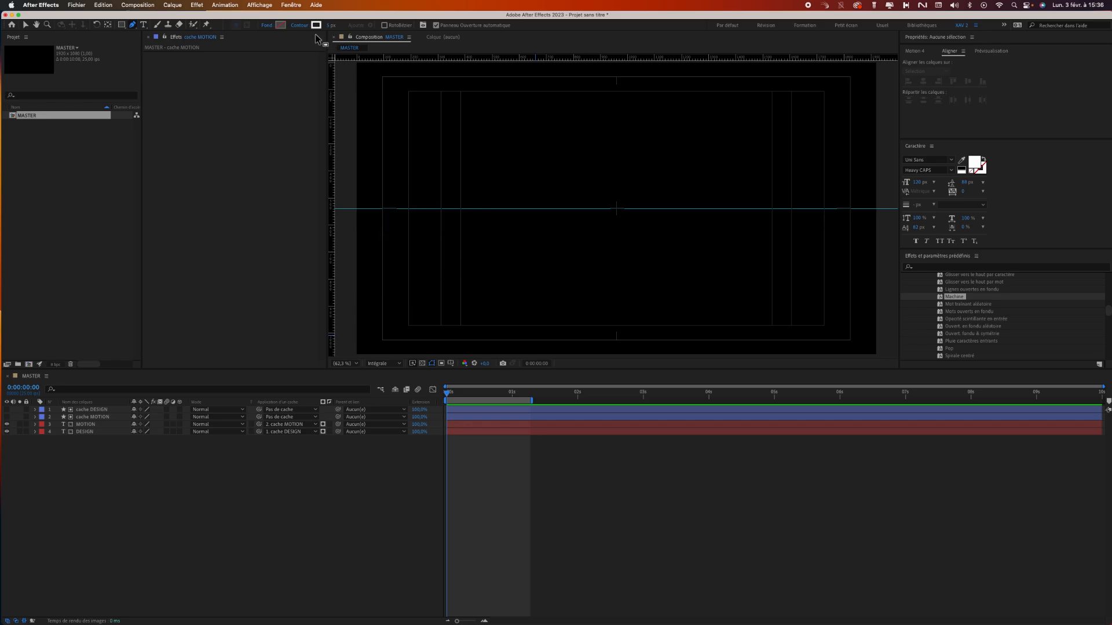
Draw a short two-point horizontal line along the centre guide with the Pen tool.
click(576, 209)
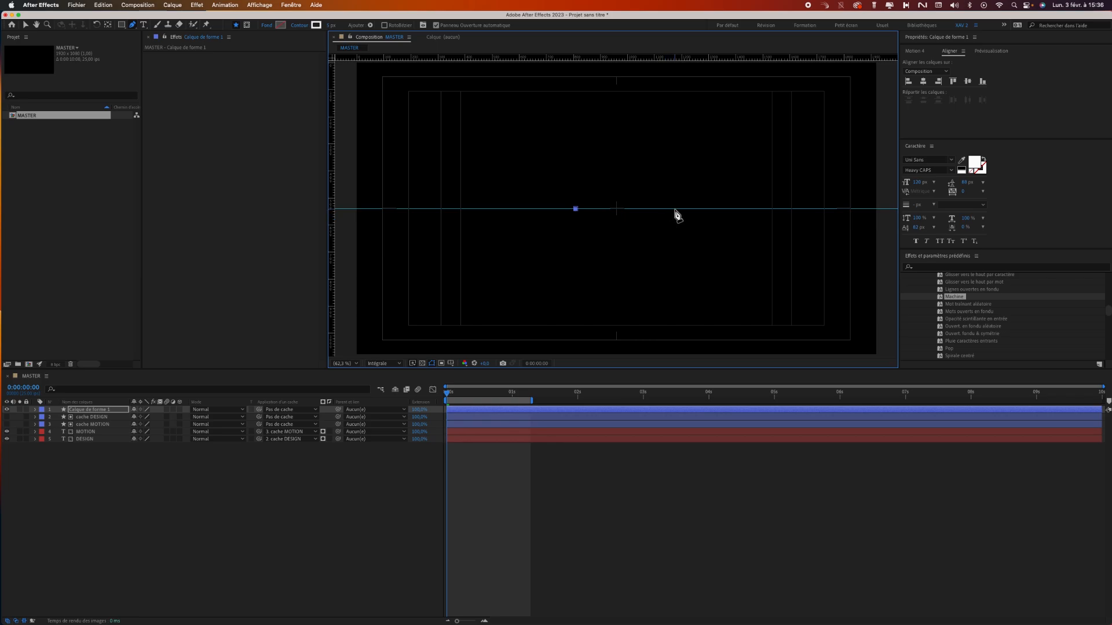
click(662, 209)
key(z)
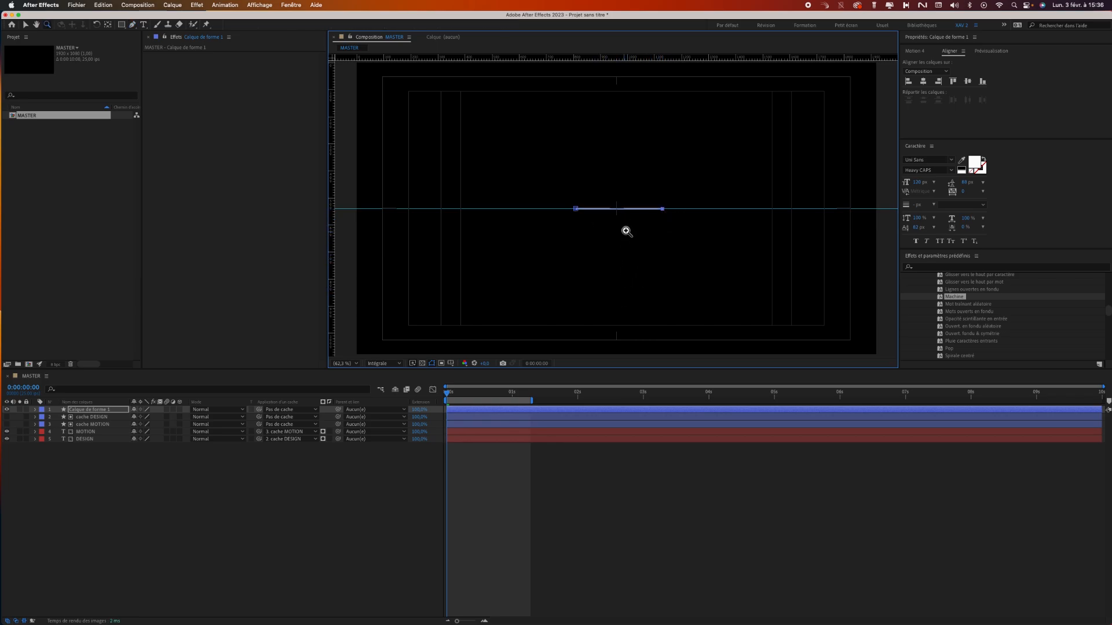
click(626, 238)
key(g)
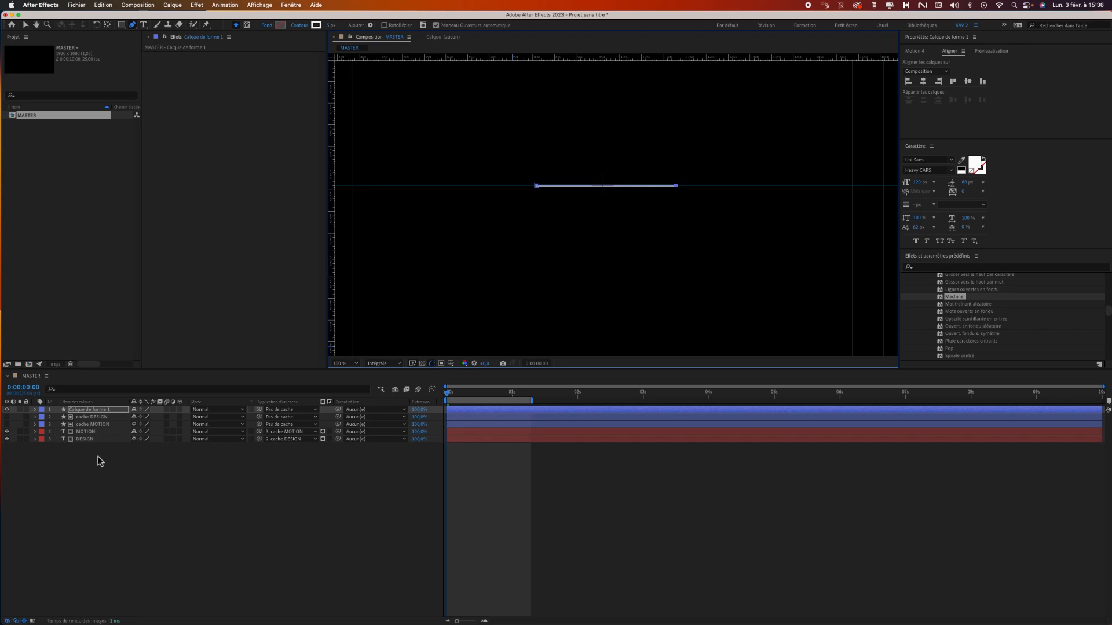
Rename the new line's shape layer as ligne and return to the Selection tool.
click(107, 410)
key(Return)
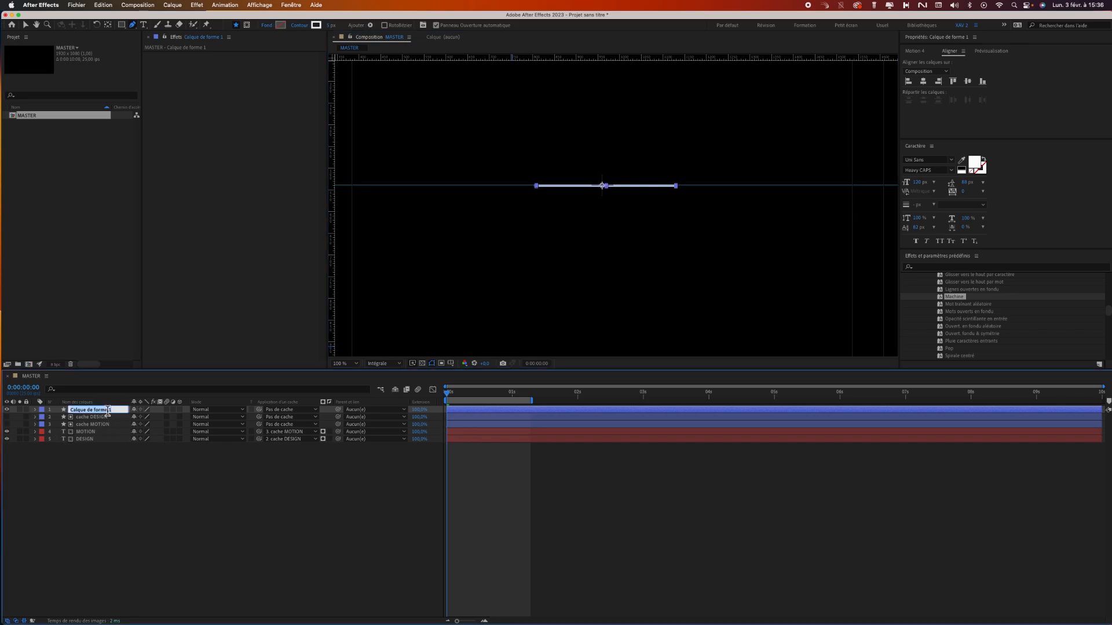
key(Return)
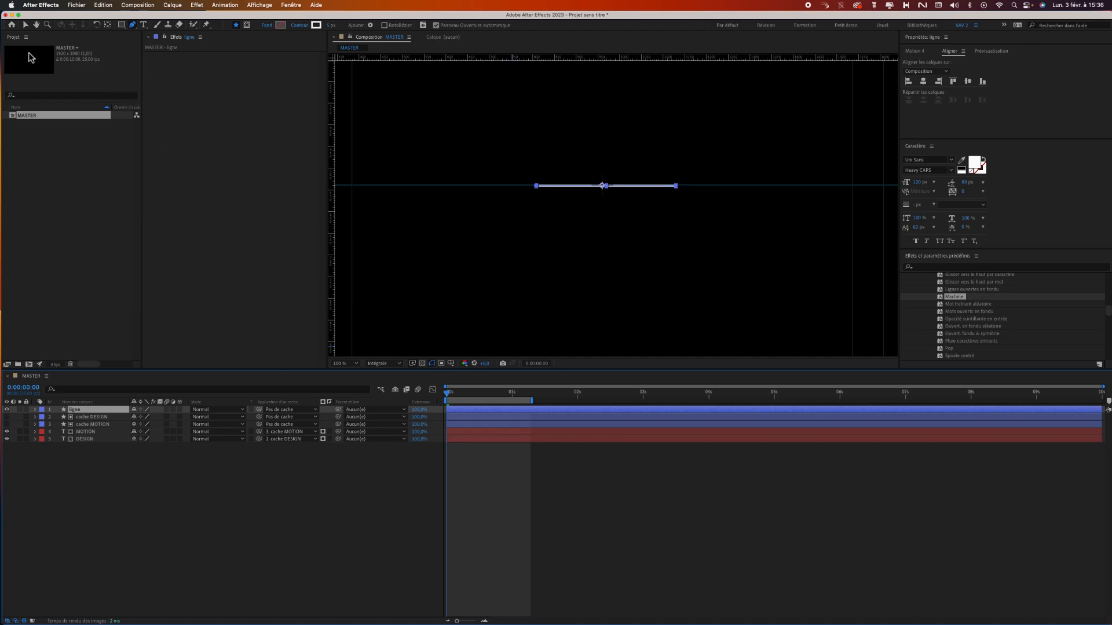
click(25, 27)
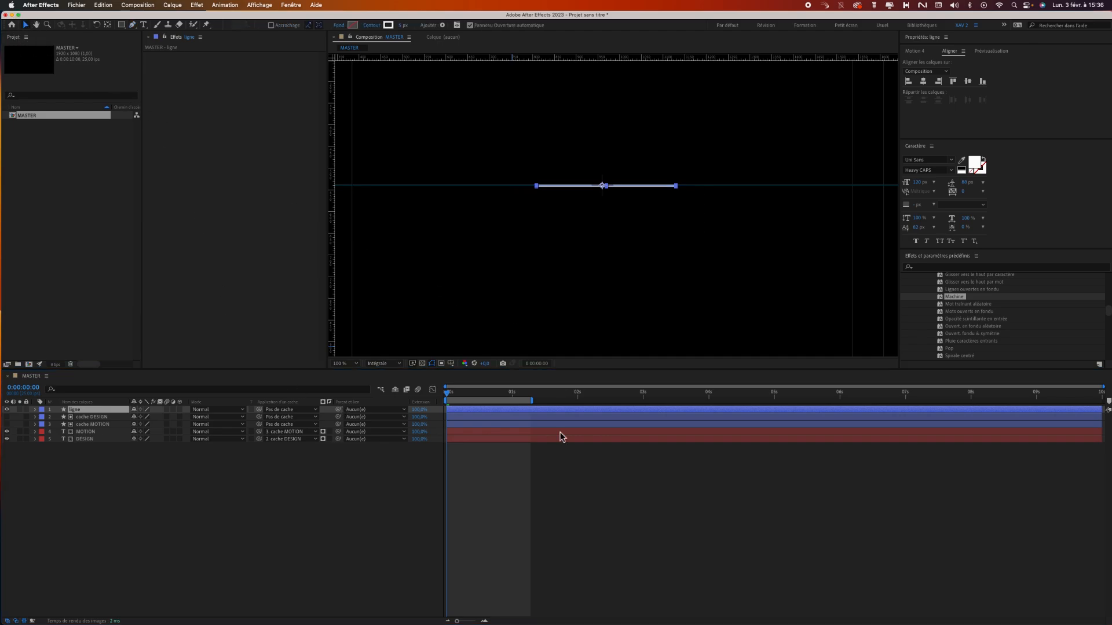
At 0:00:01:04, lock the cache DESIGN, cache MOTION, MOTION and DESIGN layers and select the ligne layer.
click(523, 484)
click(462, 393)
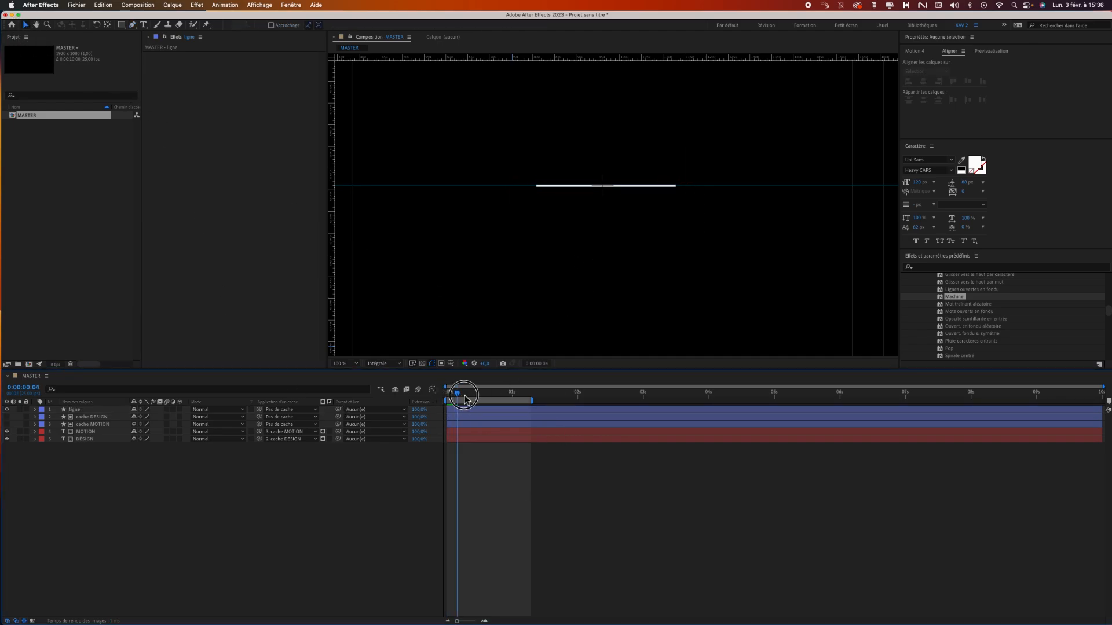
drag(464, 399, 525, 405)
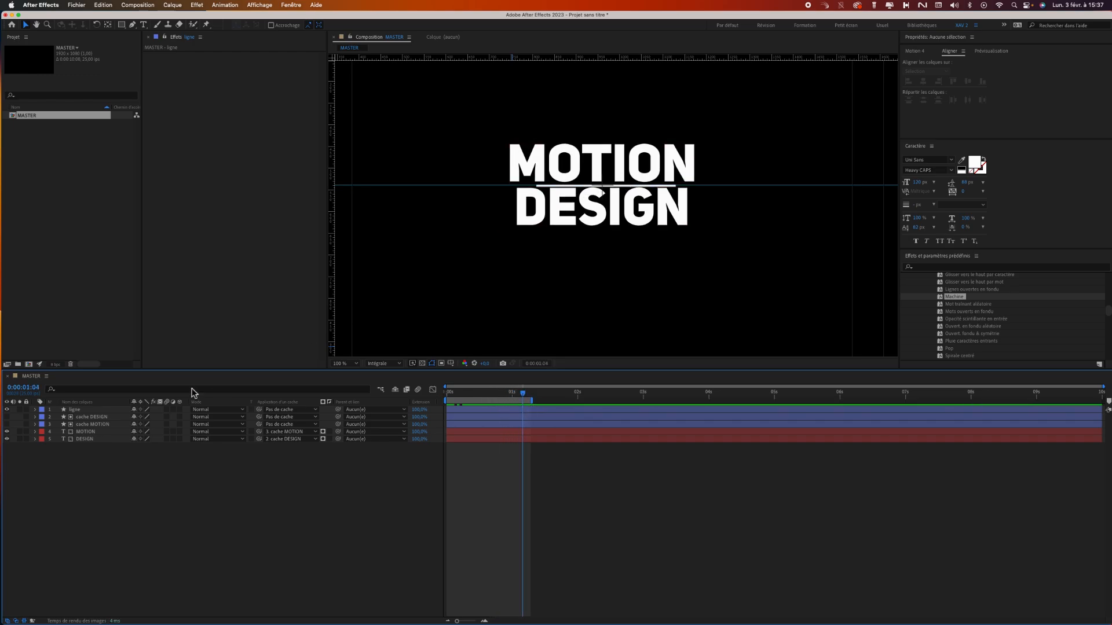
click(26, 431)
mouse_move(27, 436)
mouse_down()
mouse_move(28, 425)
mouse_move(29, 438)
mouse_up()
click(91, 411)
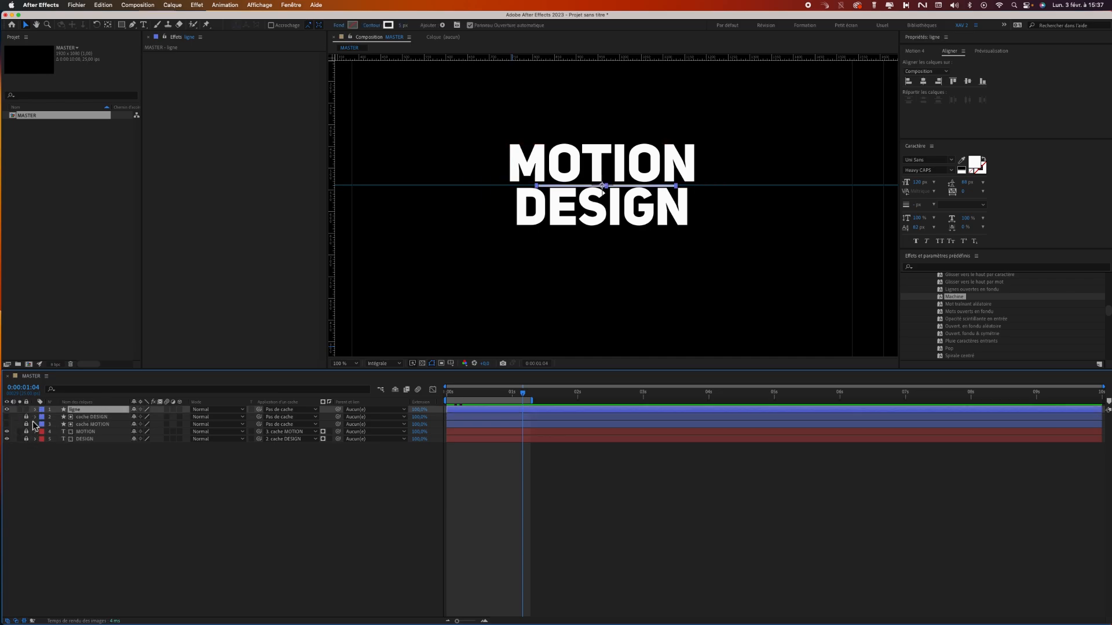
click(538, 192)
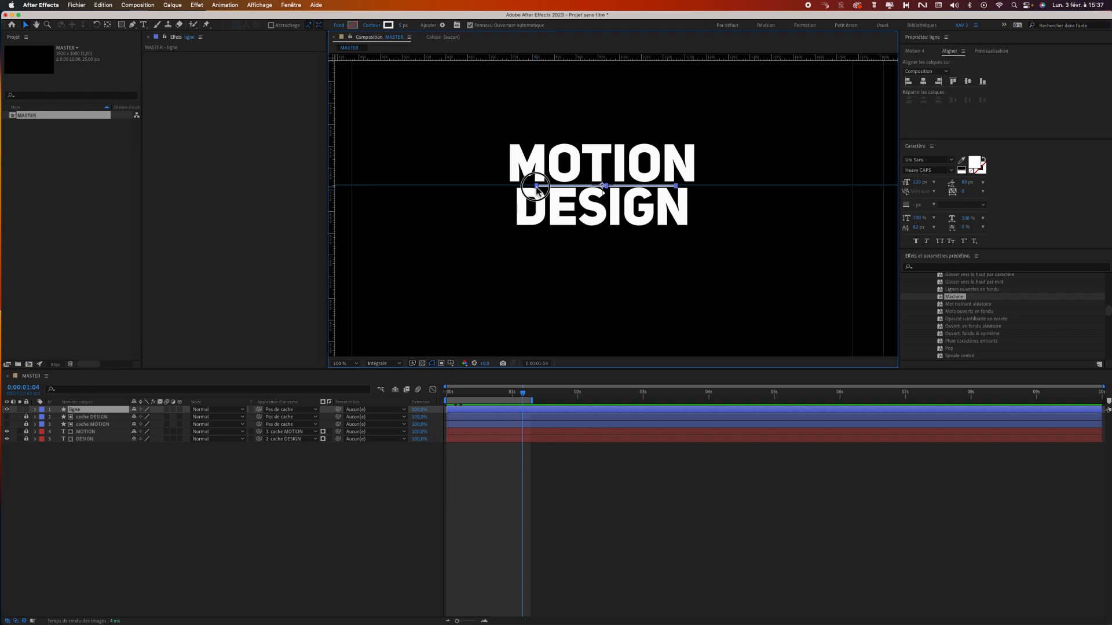
drag(536, 186, 519, 186)
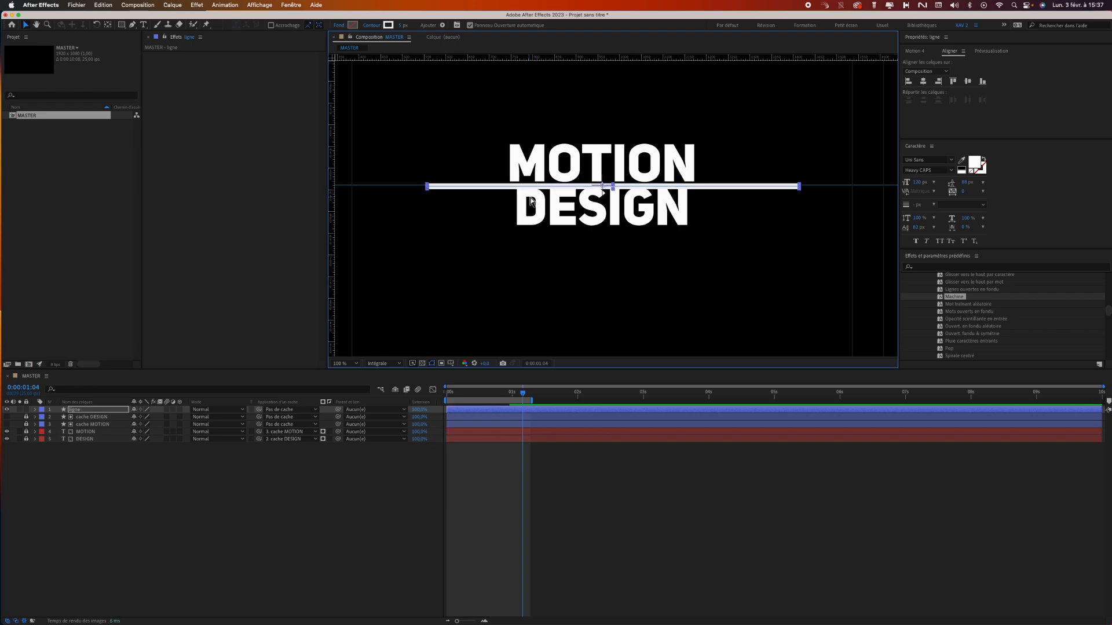
key(cmd+z)
mouse_move(537, 186)
mouse_down()
mouse_move(514, 179)
mouse_move(517, 192)
mouse_up()
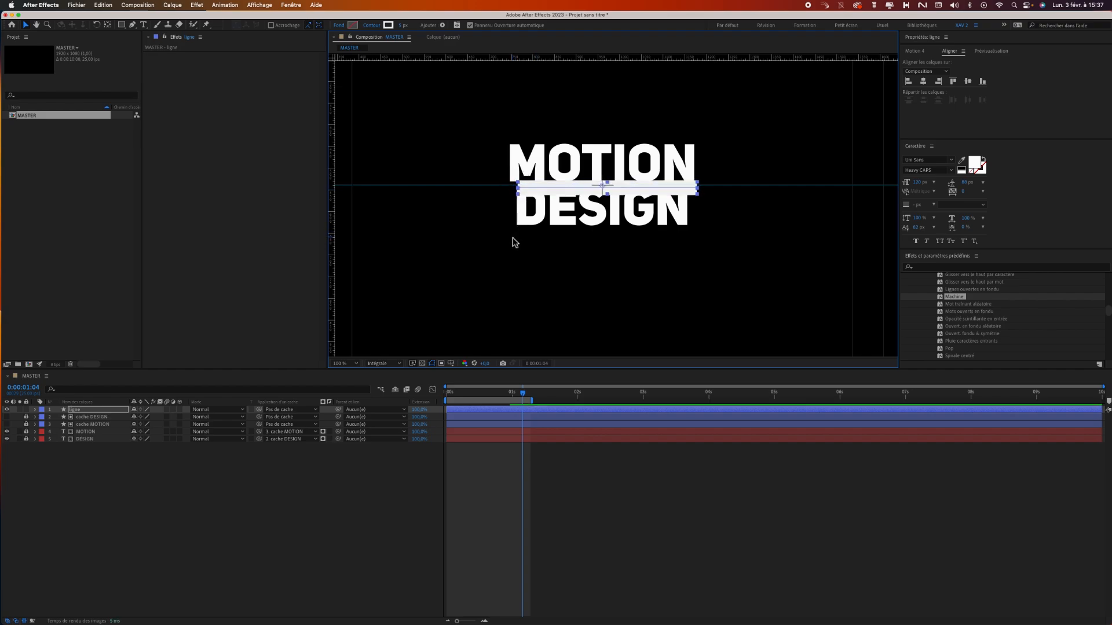
key(cmd+z)
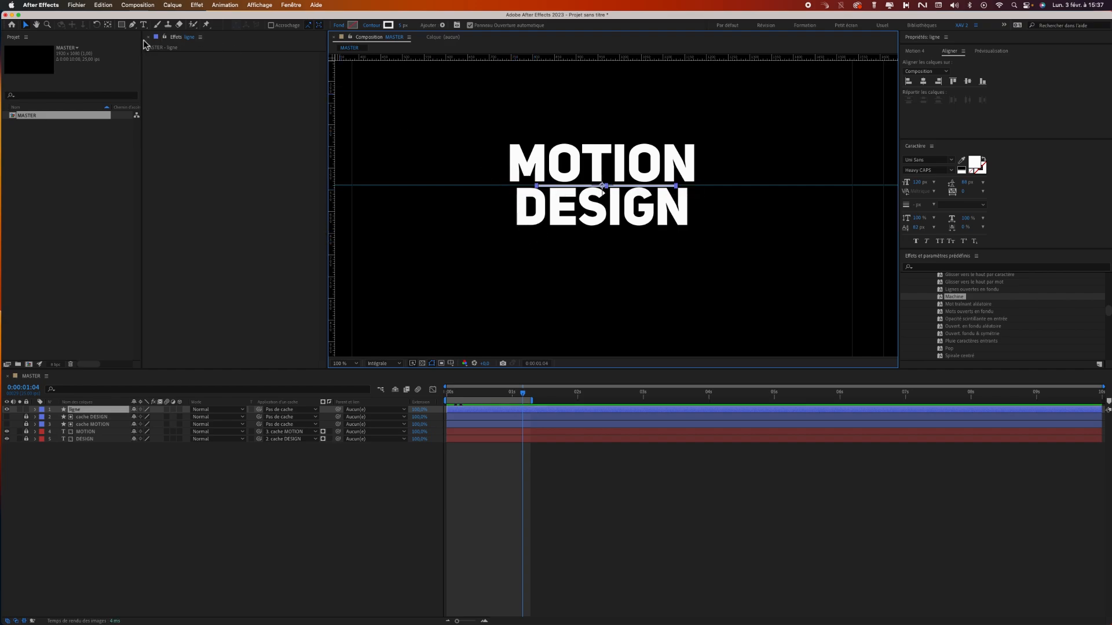
click(686, 177)
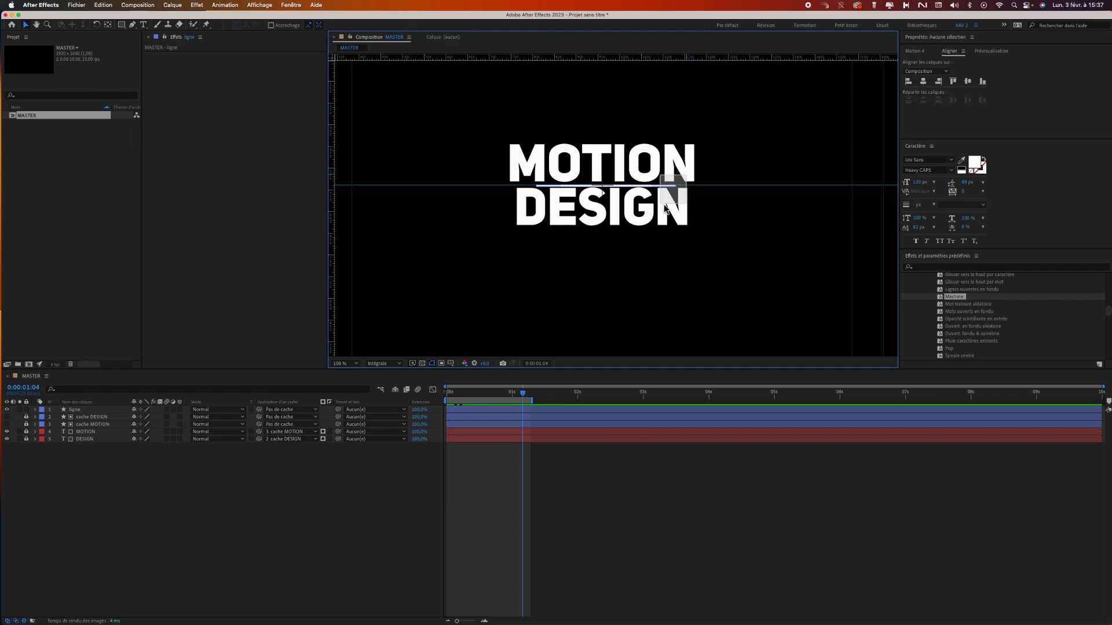
key(super+z)
drag(676, 186, 728, 186)
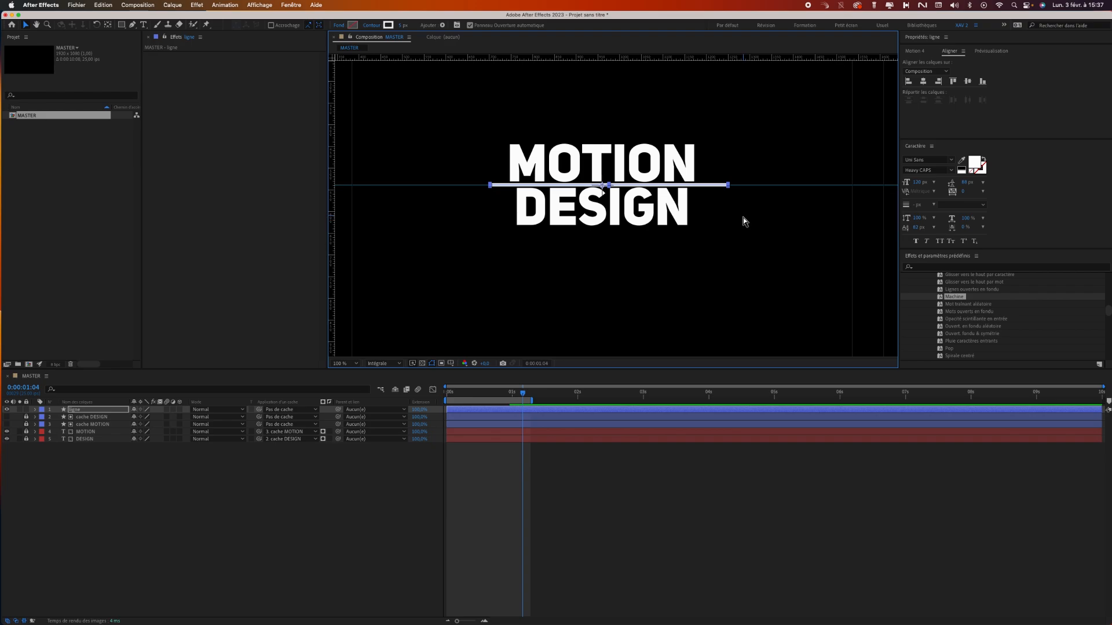
key(super+z)
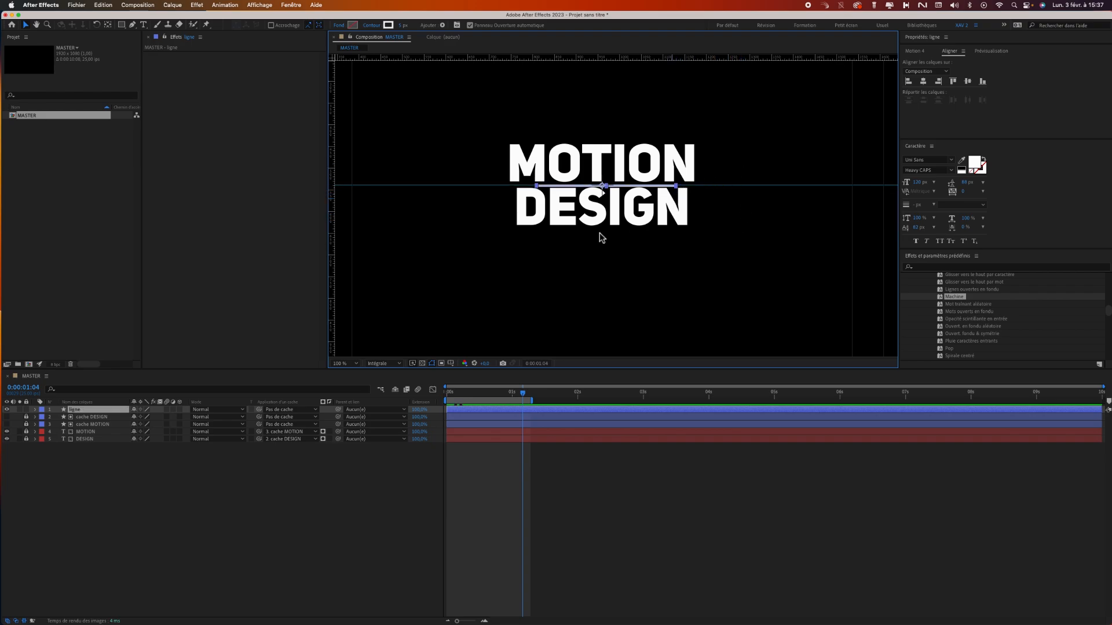
Select the path of the ligne shape and move both endpoints so the line spans the width of the MOTION title.
click(36, 410)
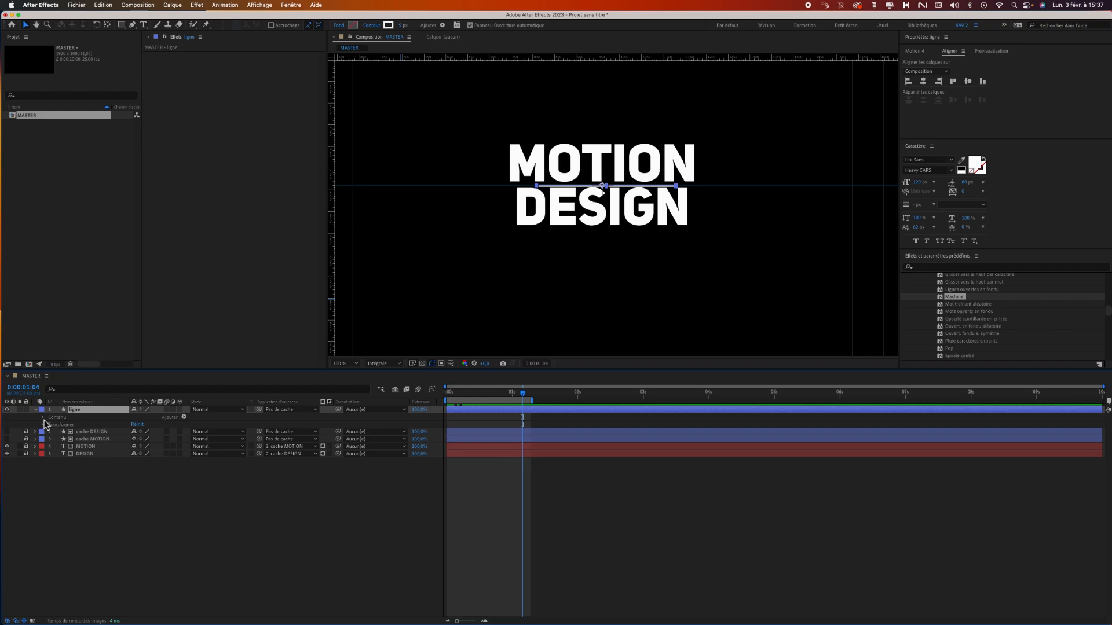
click(42, 417)
click(63, 424)
click(51, 424)
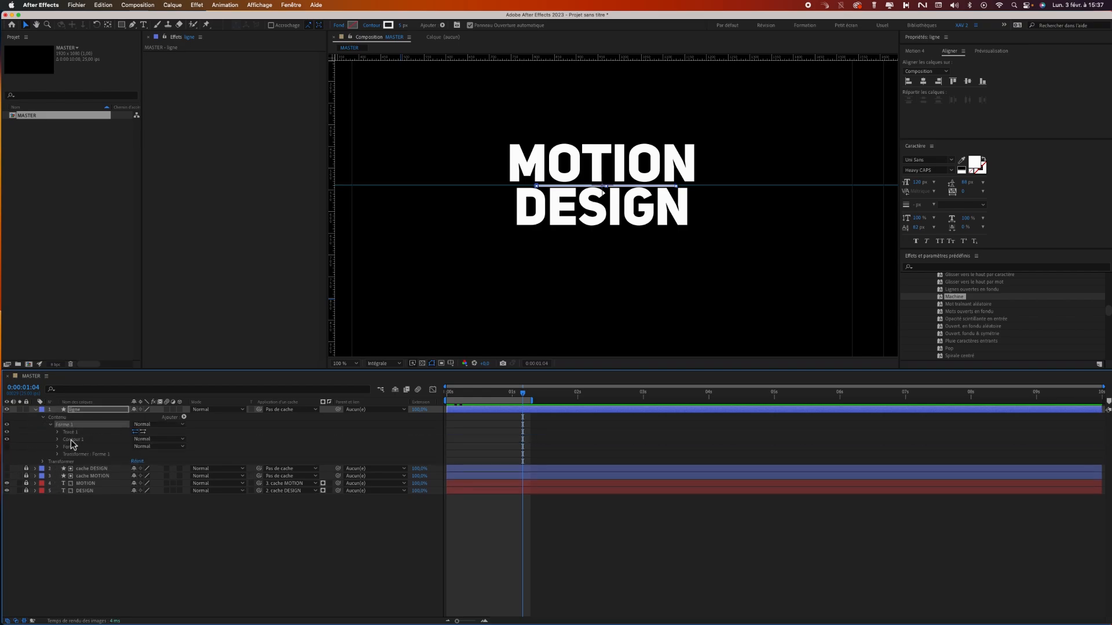
click(58, 433)
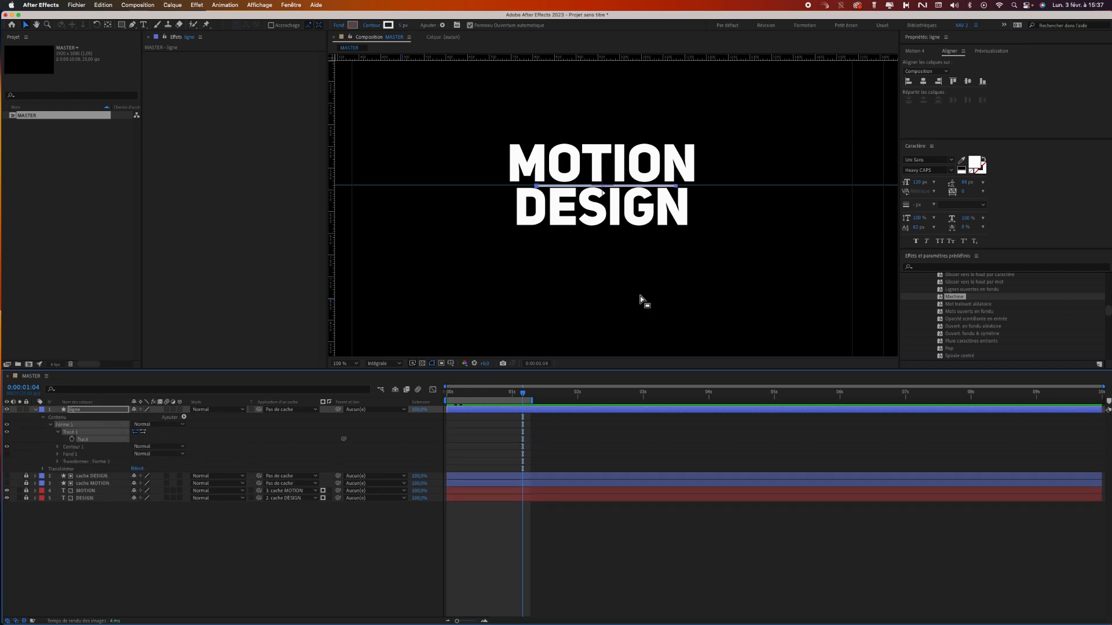
drag(694, 176, 718, 188)
click(535, 185)
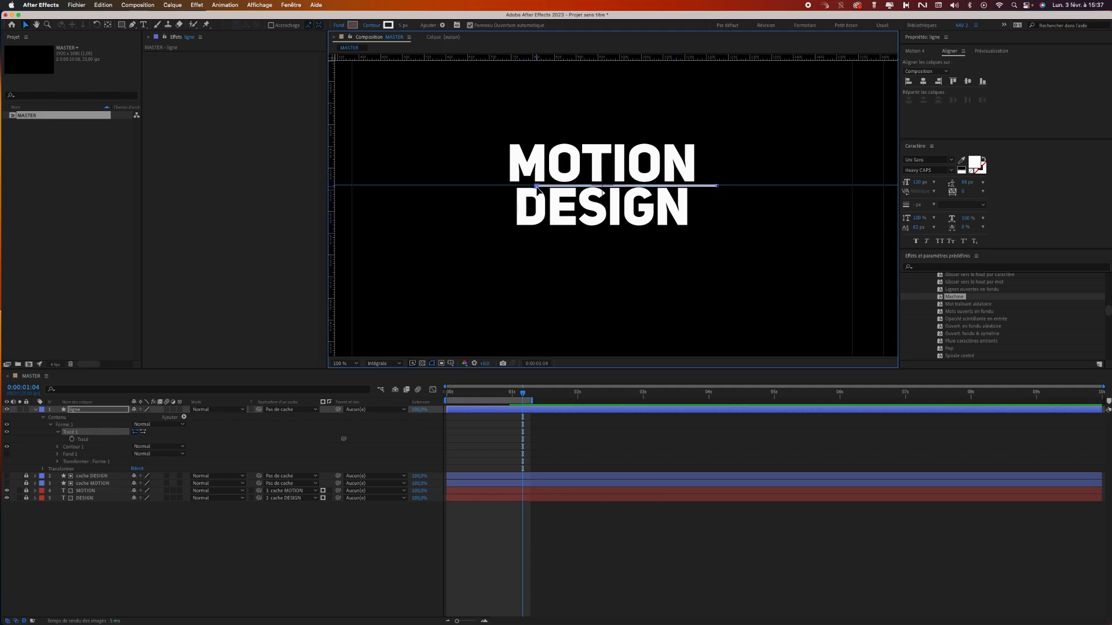
drag(536, 186, 488, 186)
drag(717, 186, 717, 186)
drag(488, 186, 510, 194)
drag(717, 187, 696, 191)
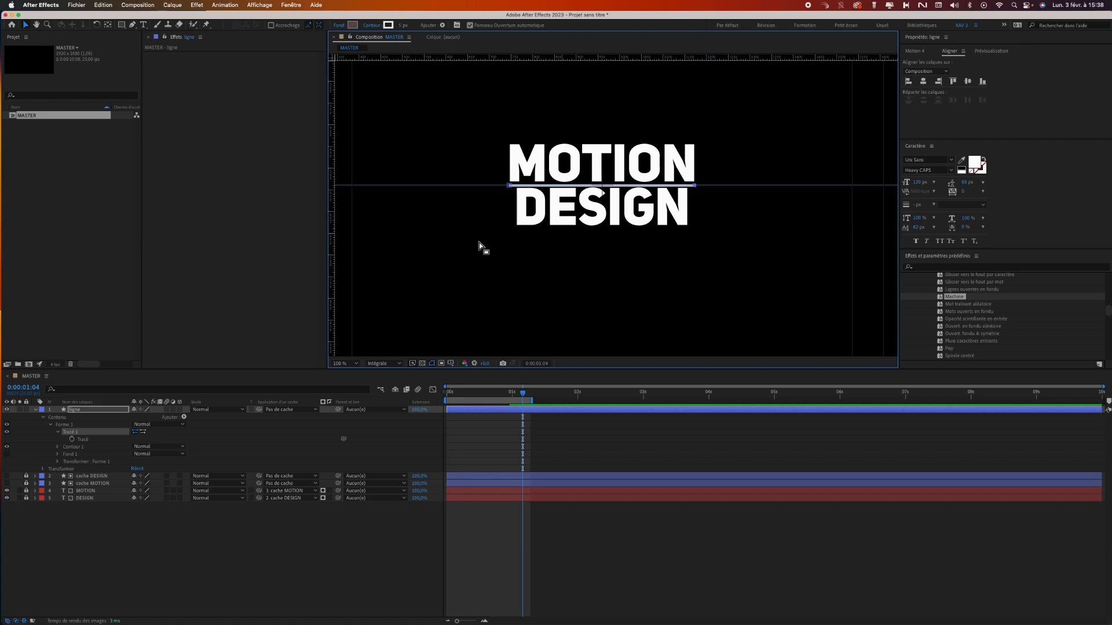
click(474, 272)
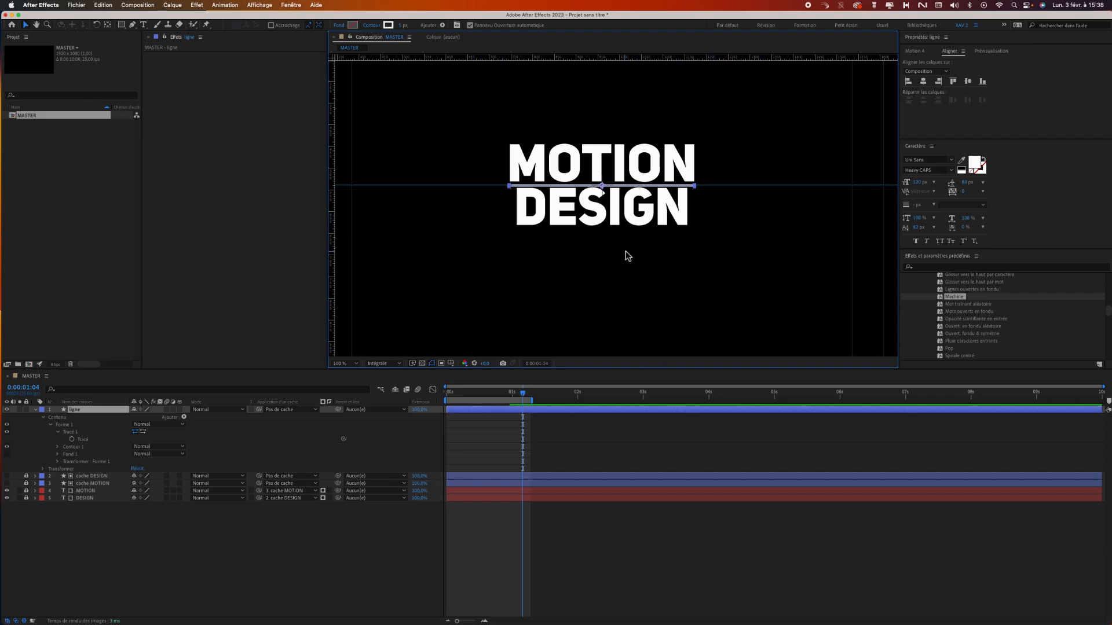
Return to 0:00:00:00 and add a Réduire les tracés (Trim Paths) modifier to the contents of ligne.
drag(489, 395, 434, 396)
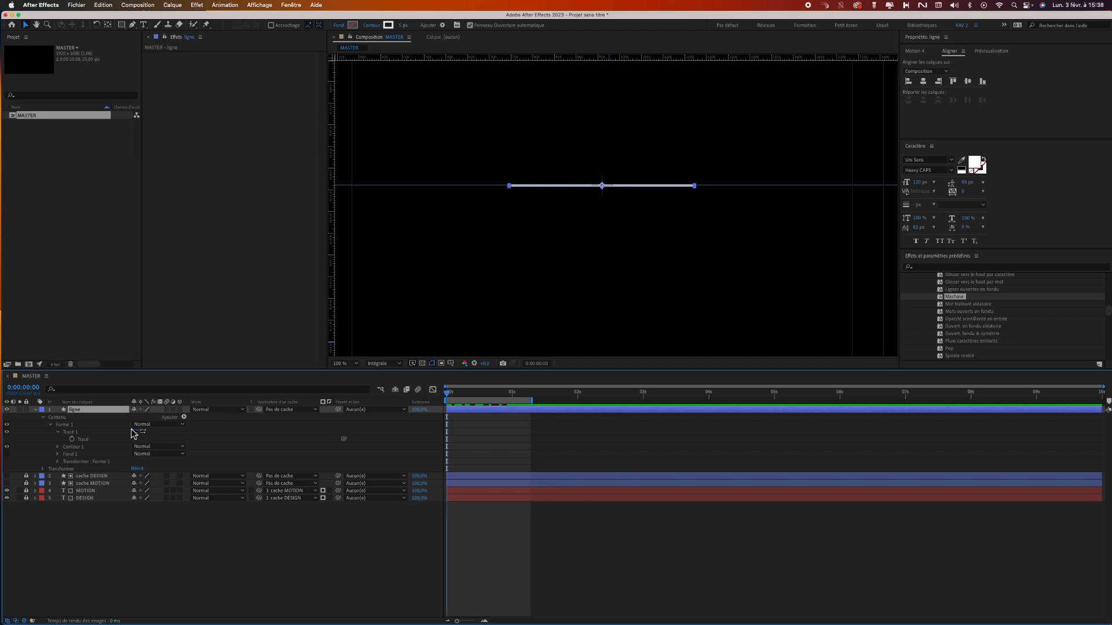
click(50, 426)
click(74, 417)
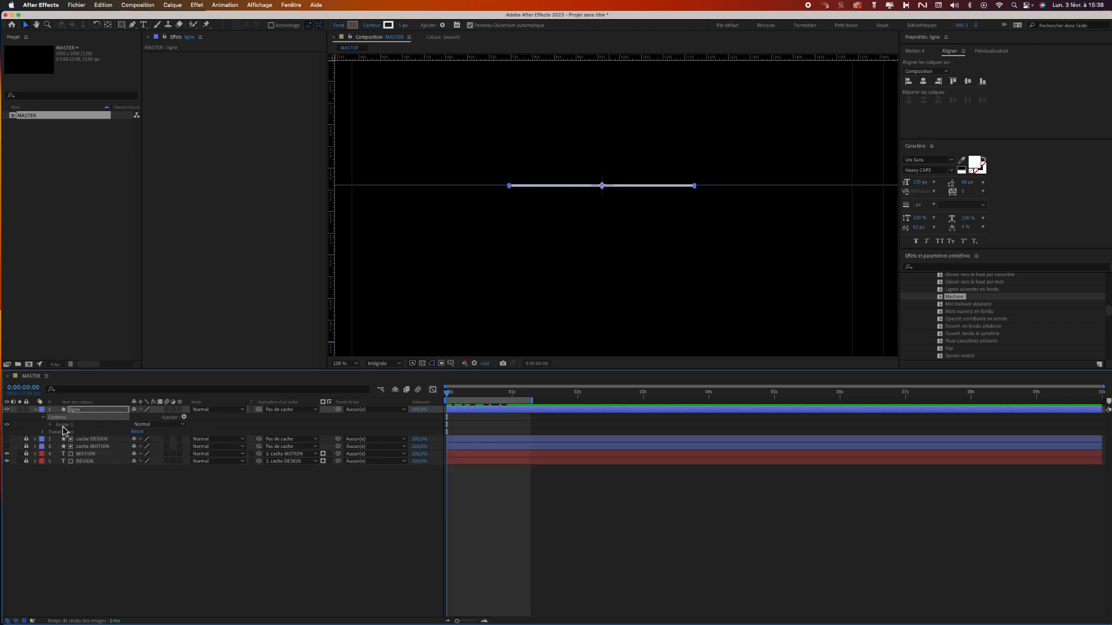
click(185, 417)
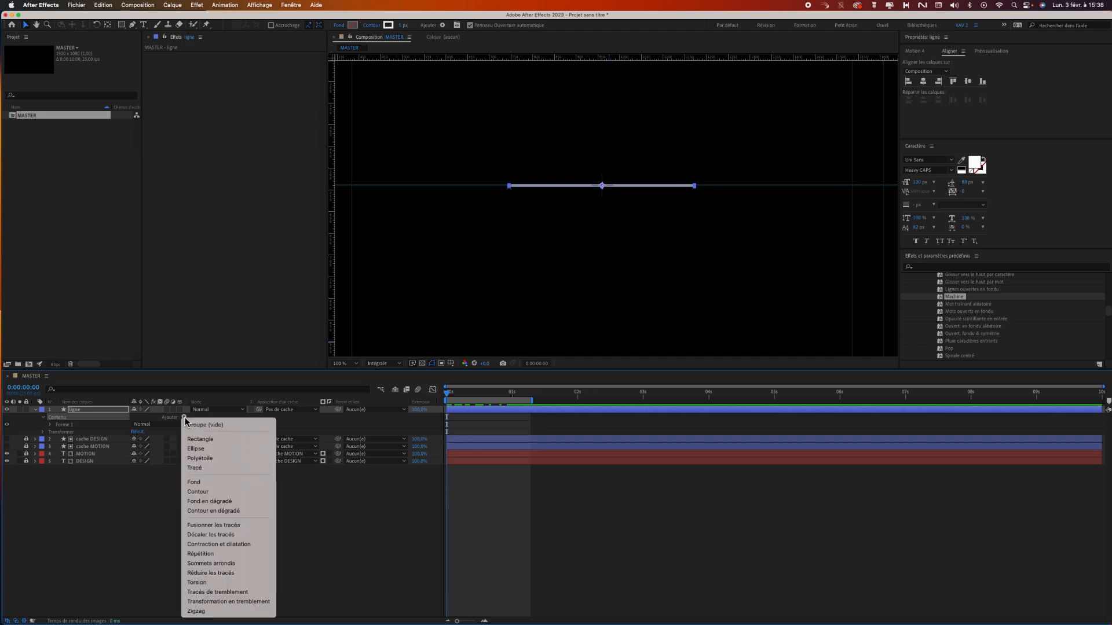
click(231, 574)
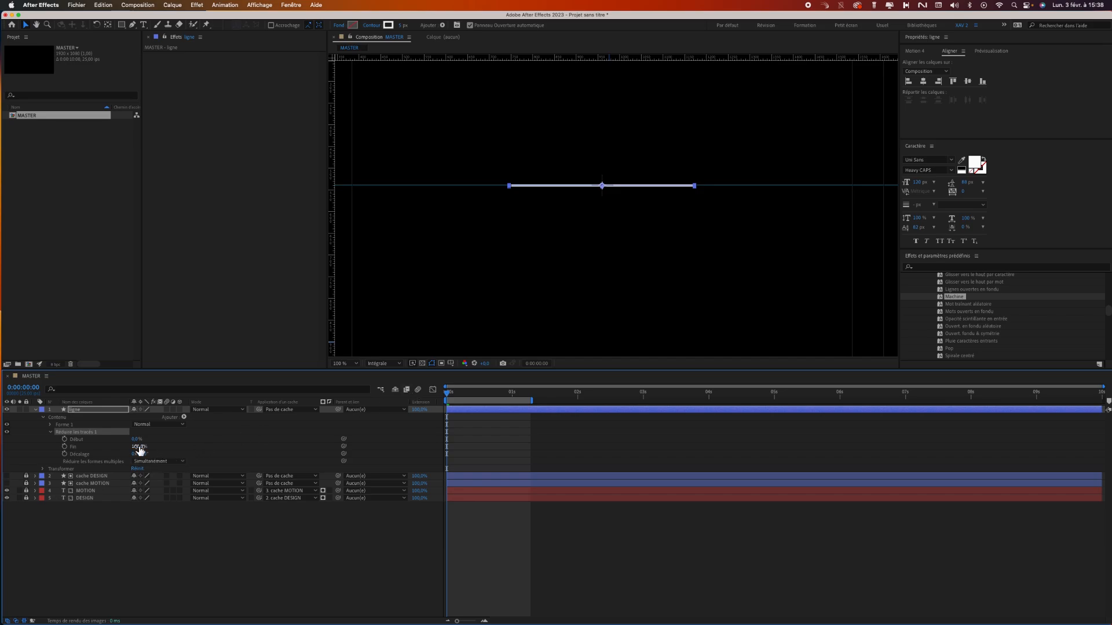
Set the Début and Fin values of ligne's trim modifier both to 50%.
mouse_move(137, 447)
mouse_down()
mouse_move(103, 447)
mouse_move(129, 451)
mouse_up()
mouse_move(137, 439)
mouse_down()
mouse_move(151, 441)
mouse_move(138, 438)
mouse_move(141, 449)
mouse_up()
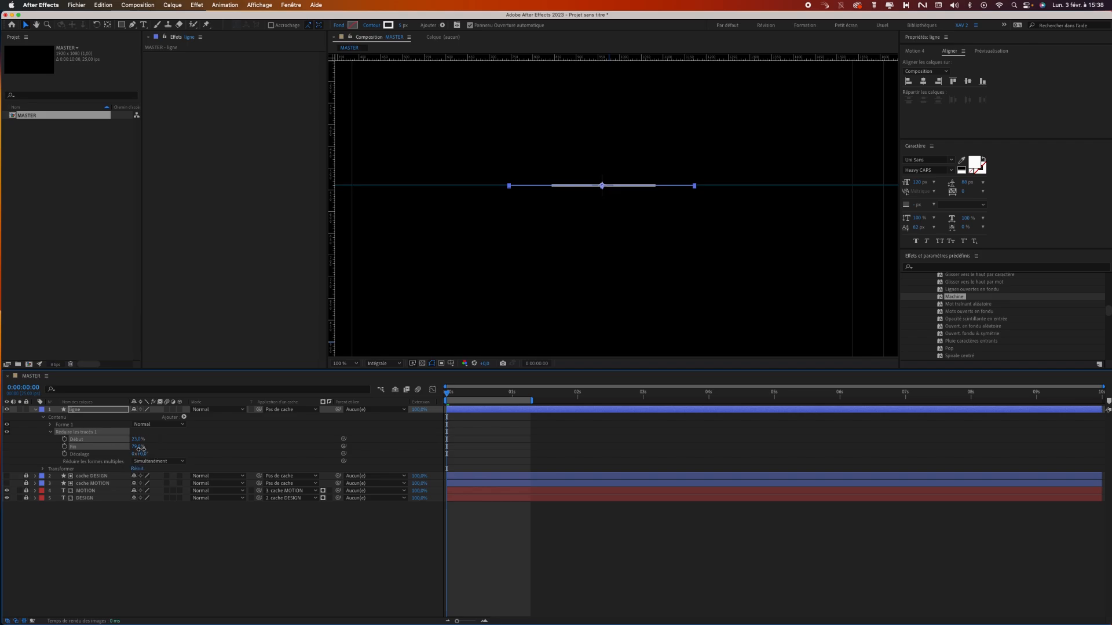
click(138, 439)
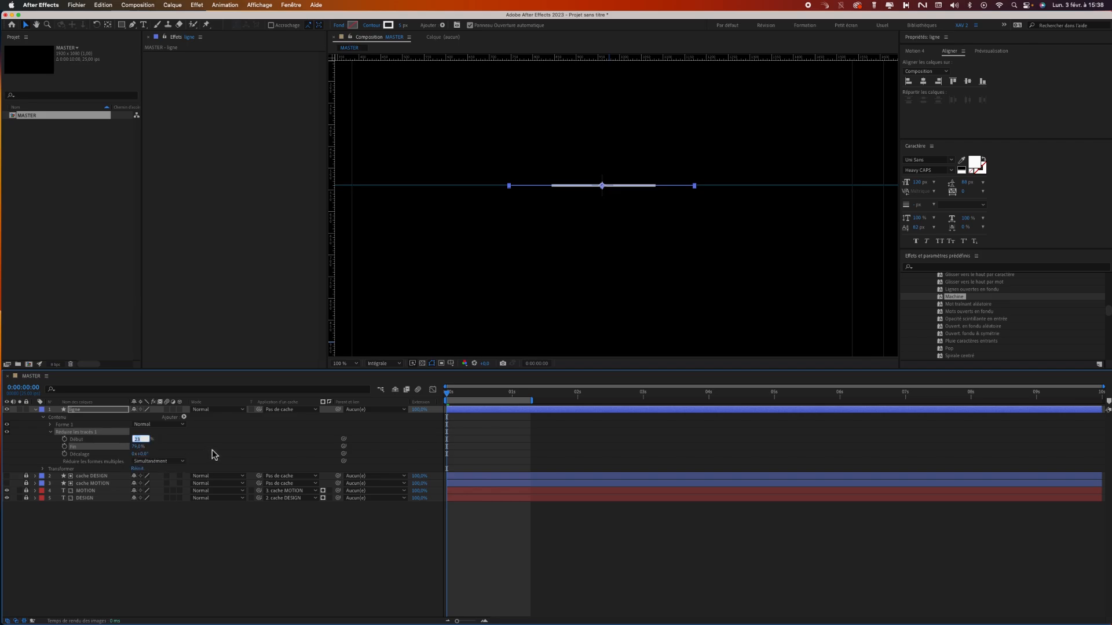
key(Tab)
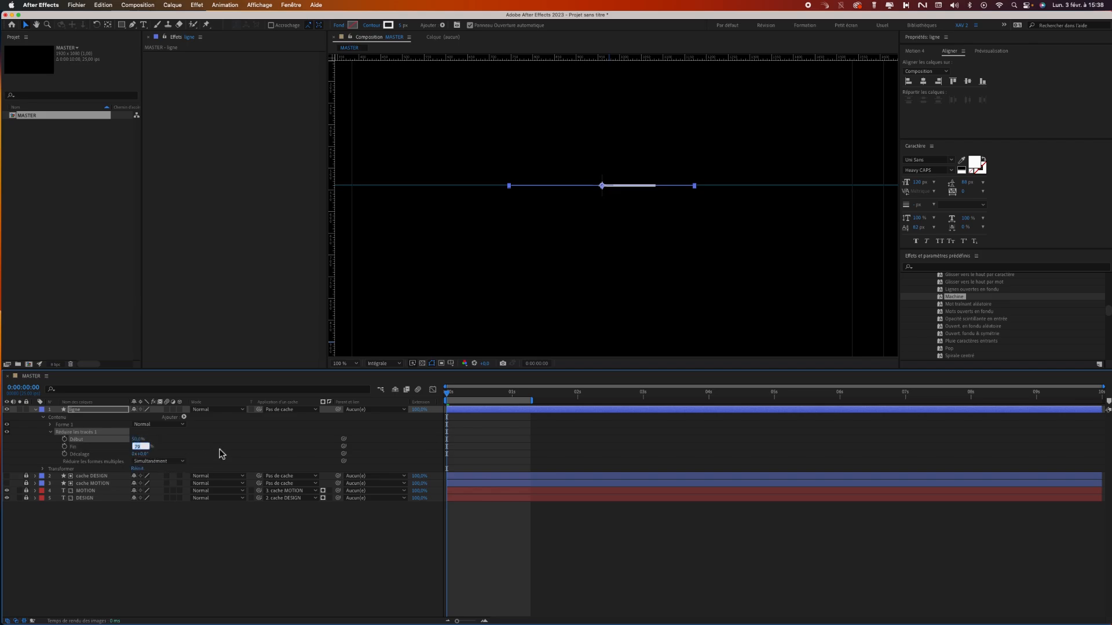
key(Tab)
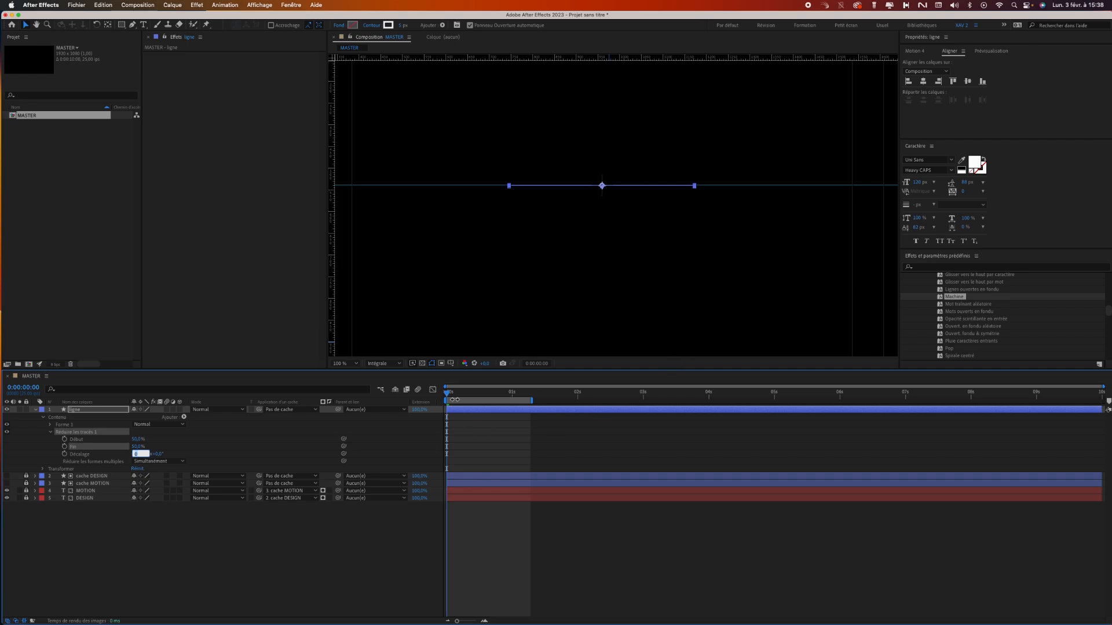
Enable keyframes for Début and Fin at 0:00:00:00, and set Début to 100% and Fin to 0% at 0:00:00:11.
drag(64, 440, 66, 449)
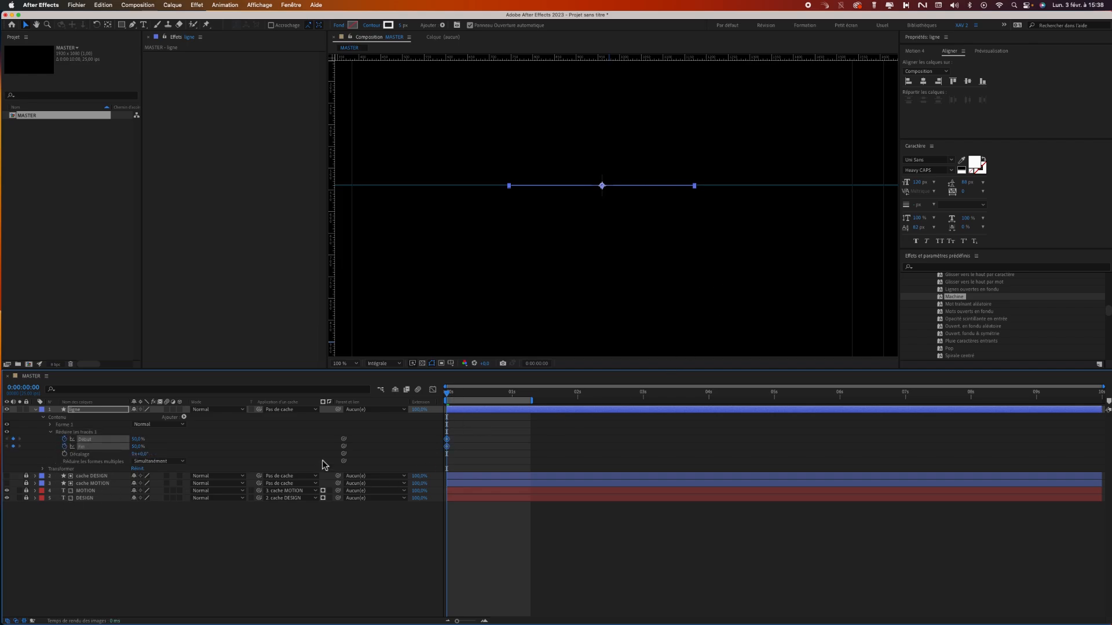
drag(450, 401, 478, 402)
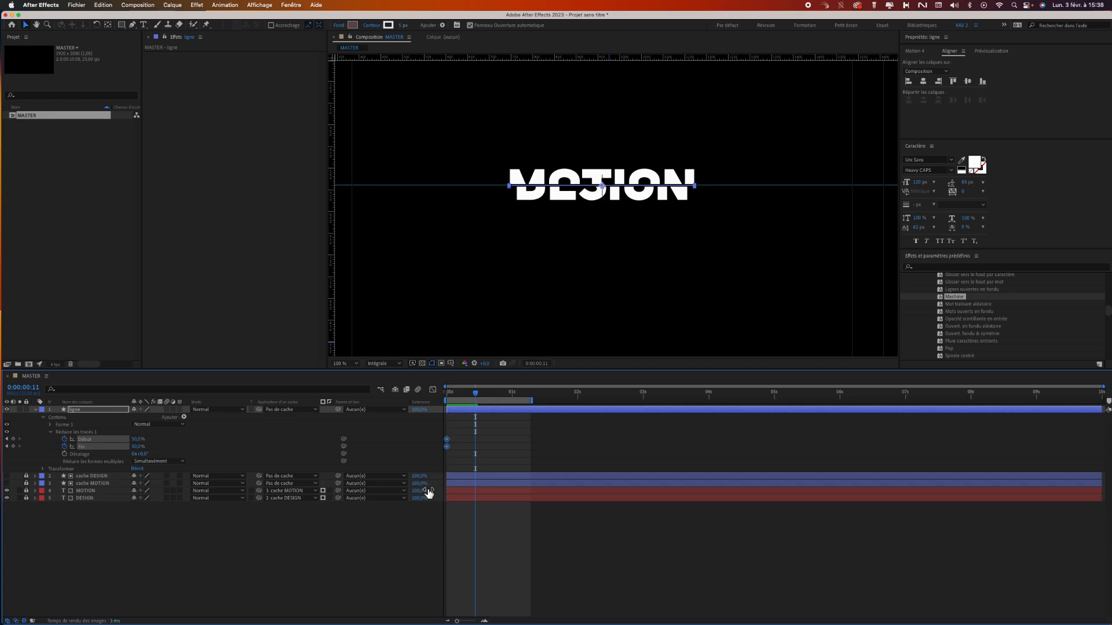
drag(138, 438, 109, 452)
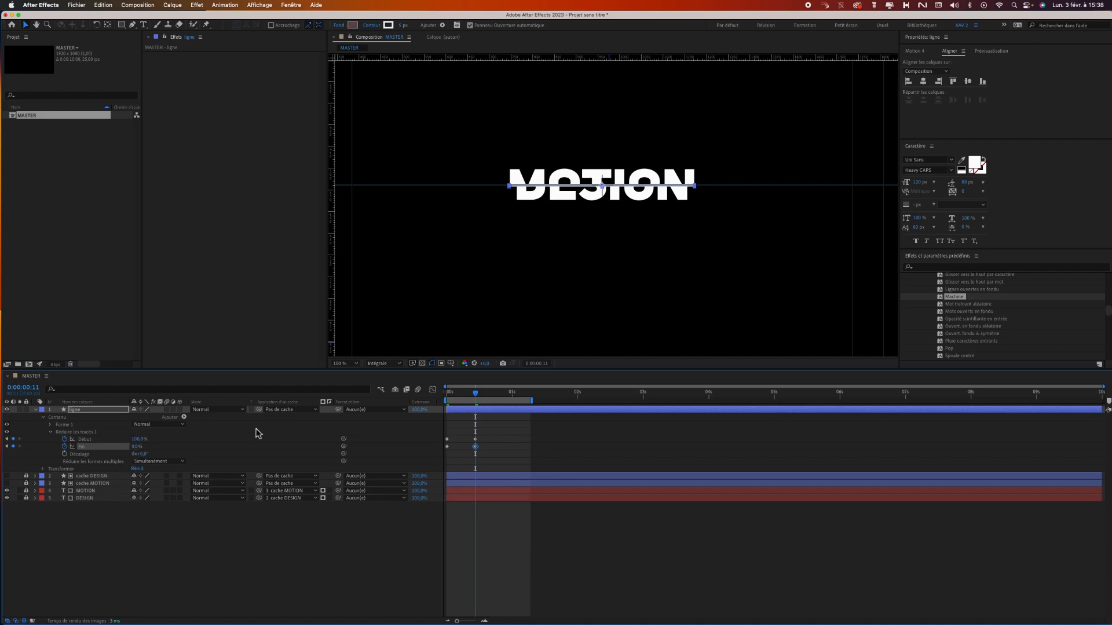
Apply Easy Ease to all four Début and Fin keyframes and move the ending pair earlier, to about 0:00:00:07.
drag(480, 398, 447, 399)
drag(491, 433, 431, 472)
right_click(447, 445)
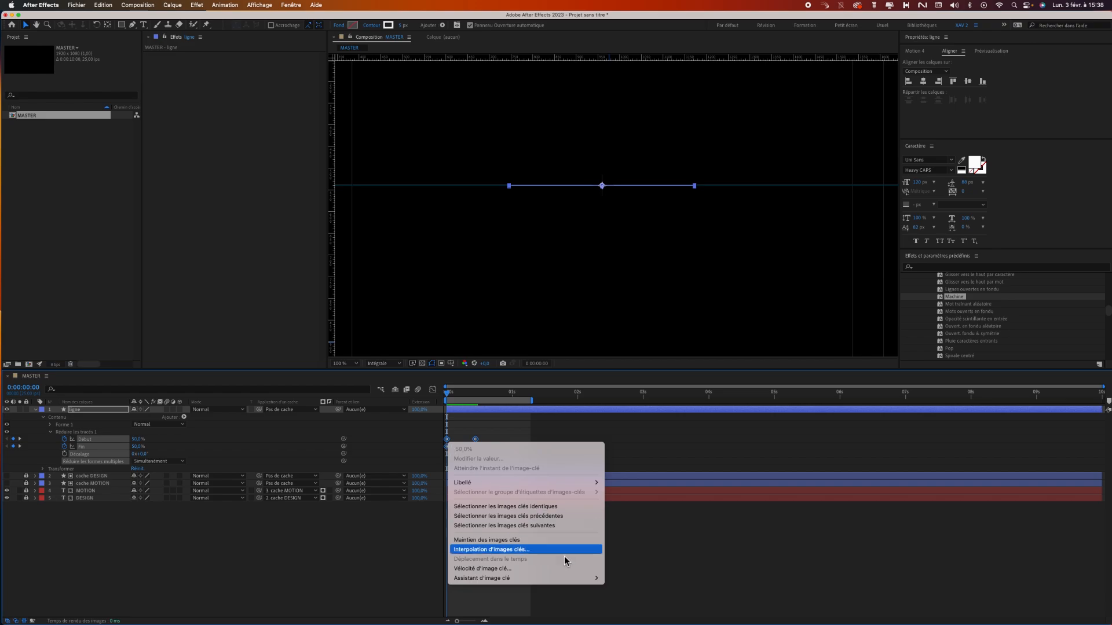
mouse_move(564, 578)
click(633, 597)
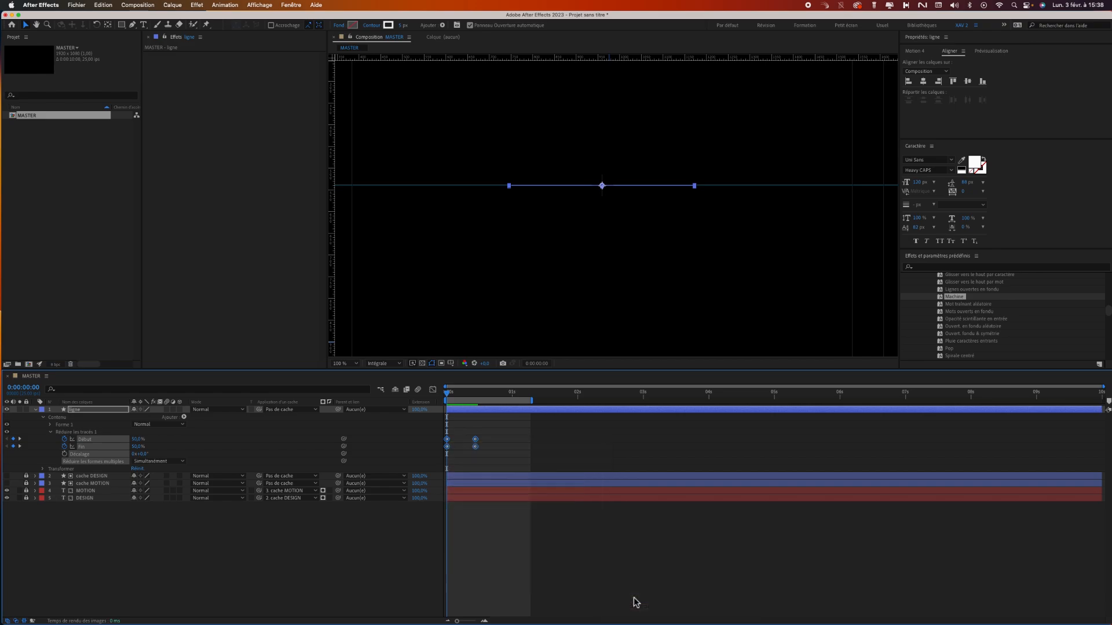
drag(492, 436, 466, 451)
click(495, 450)
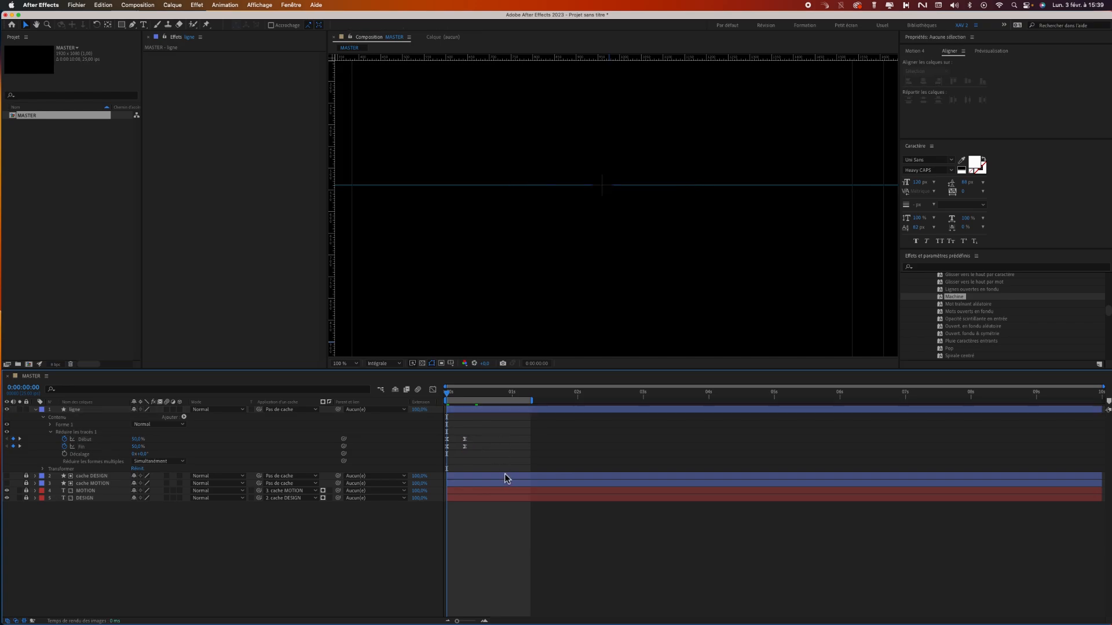
Play back the line and title reveal, stop it and inspect the finished layout at 0:00:01:02.
key(space)
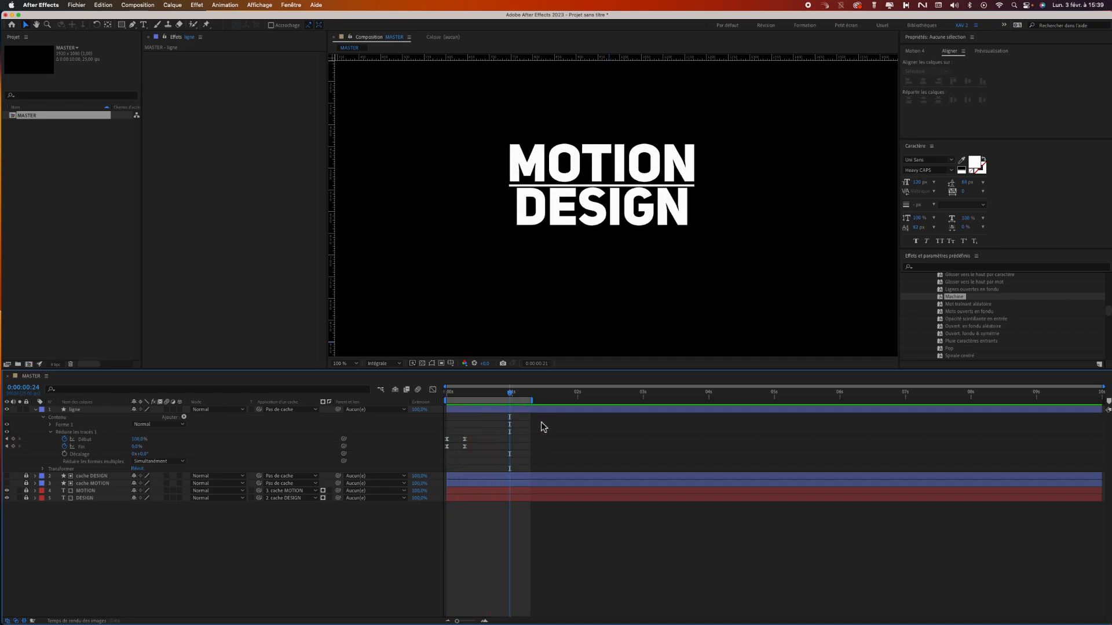
key(space)
drag(509, 394, 517, 394)
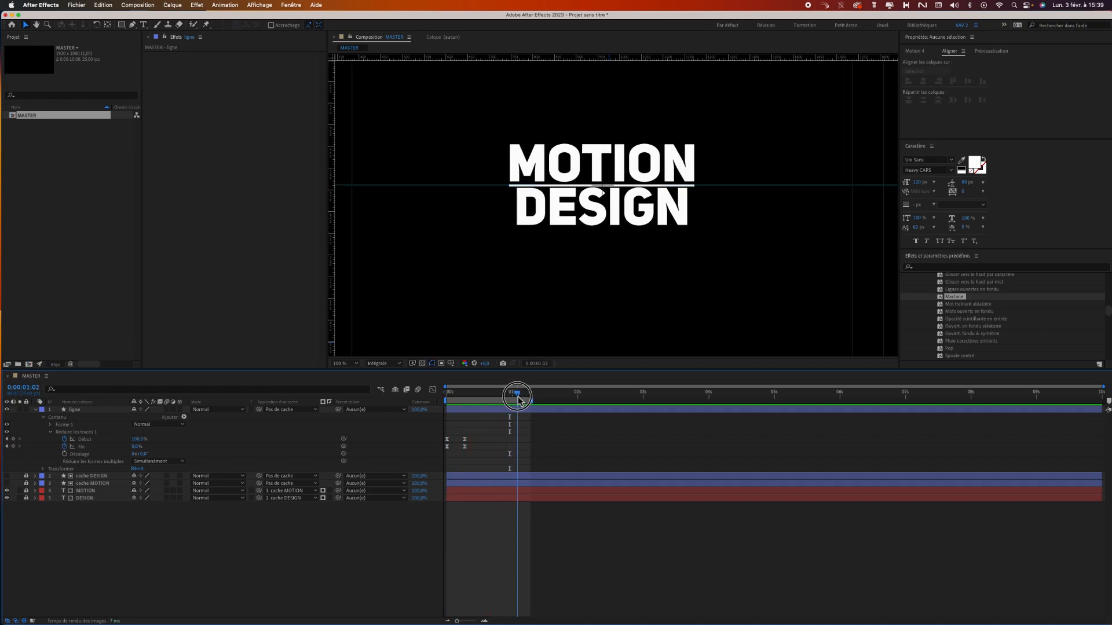
click(605, 331)
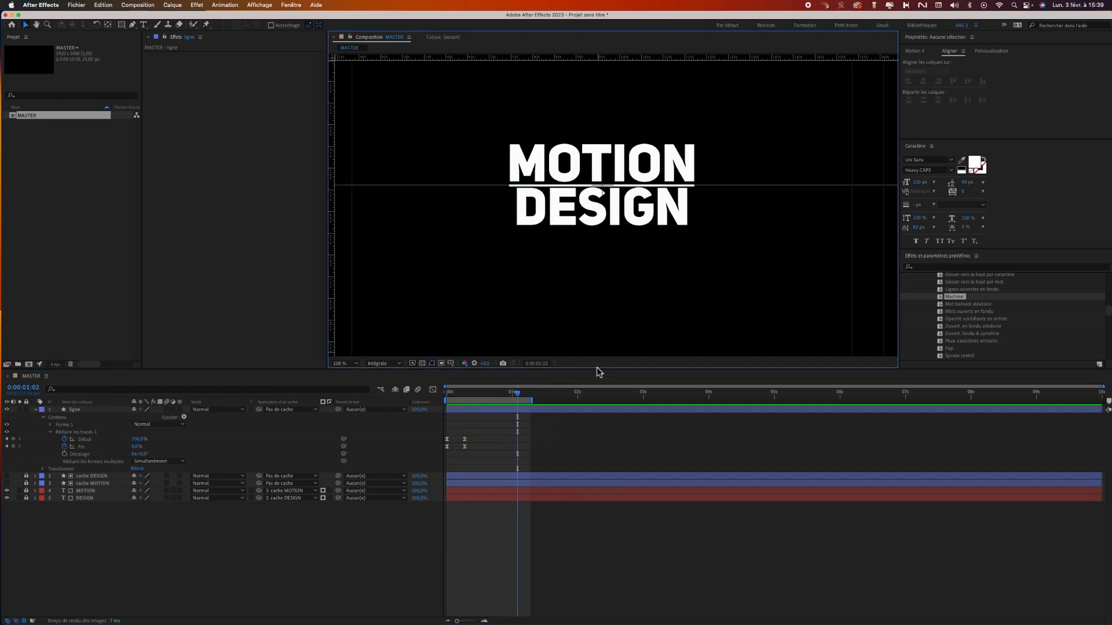
click(531, 544)
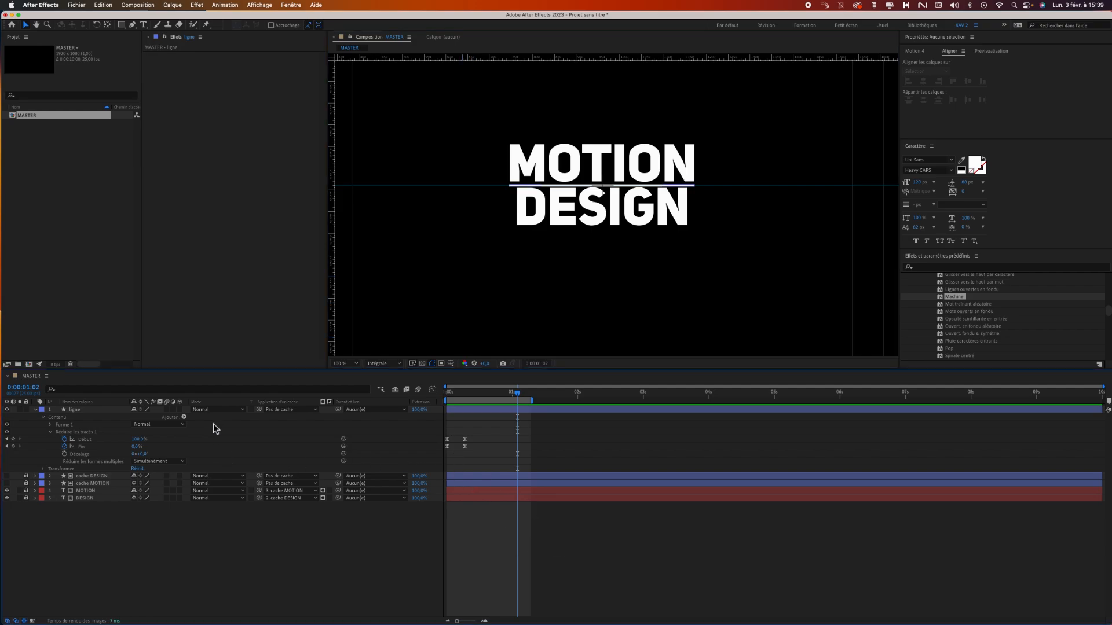
Hide the rulers and the guides in the composition view.
click(259, 4)
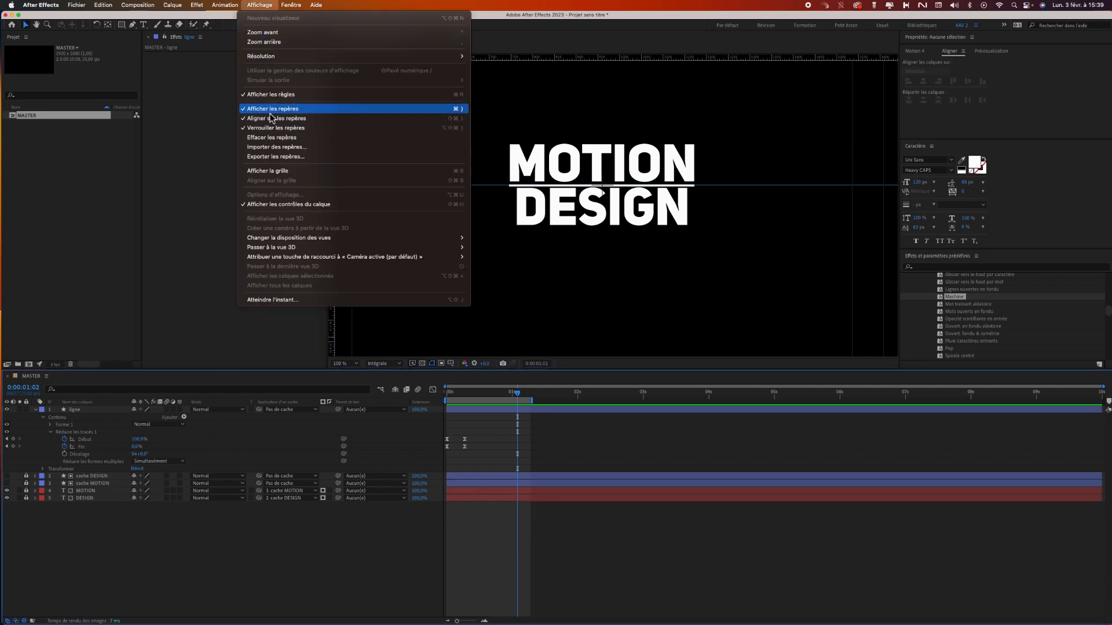
click(271, 94)
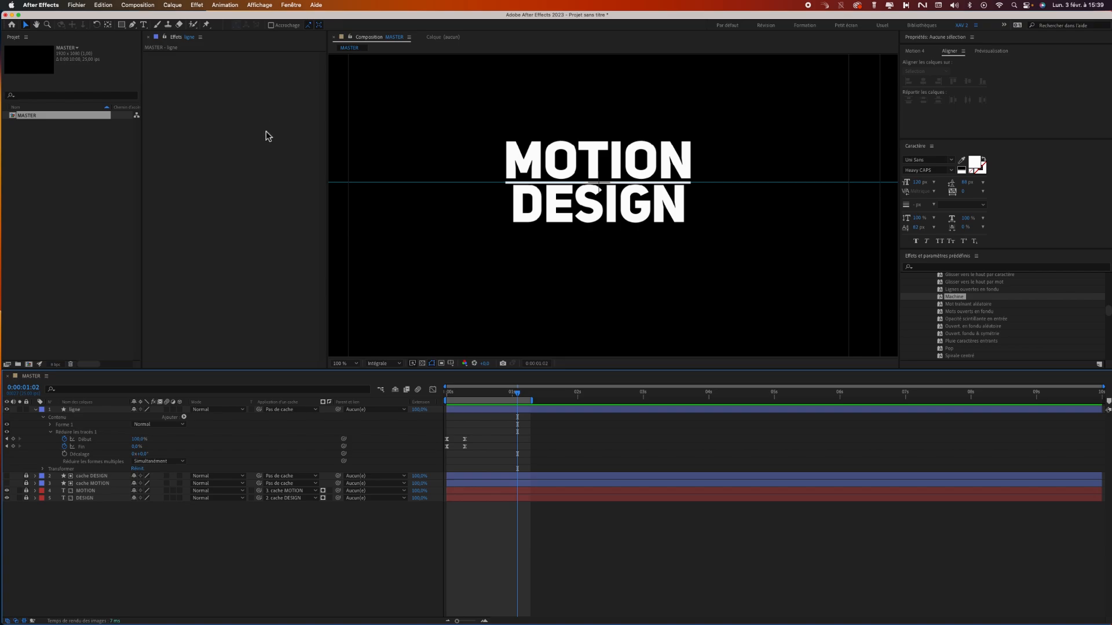
click(260, 4)
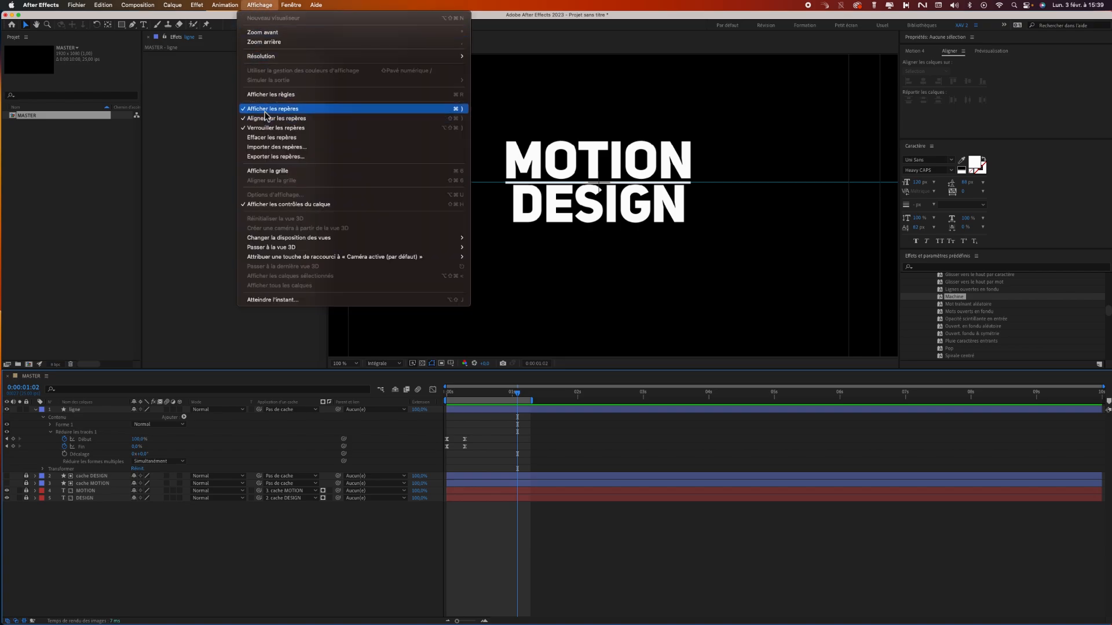
click(266, 110)
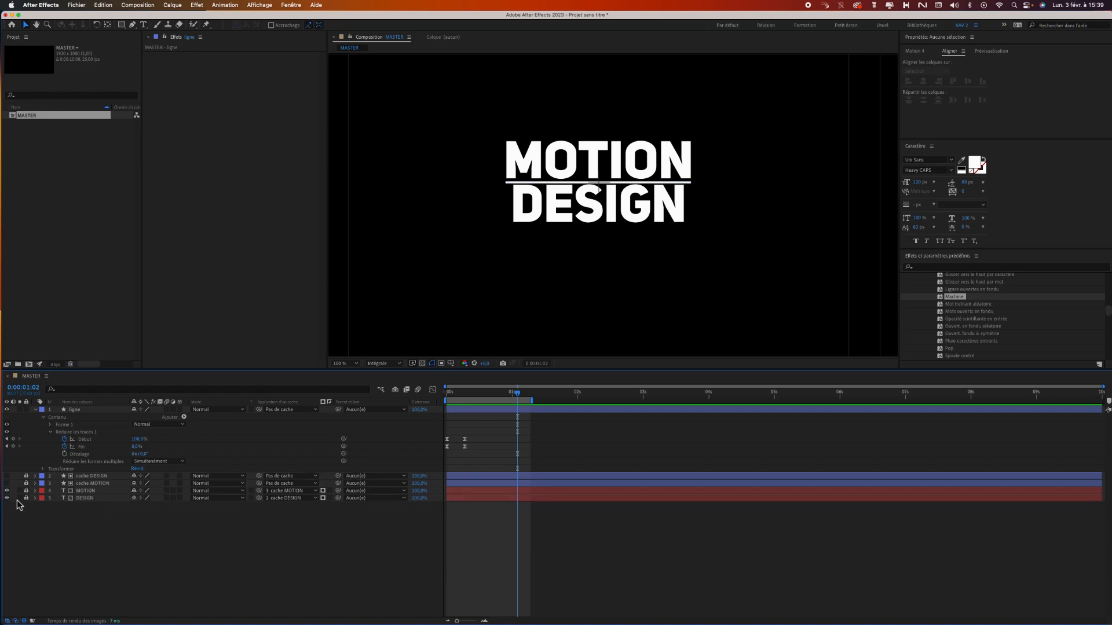
Unlock the text and cache layers, reveal DESIGN's keyframes and select its last Position keyframe at 0:00:00:24.
drag(27, 497, 26, 476)
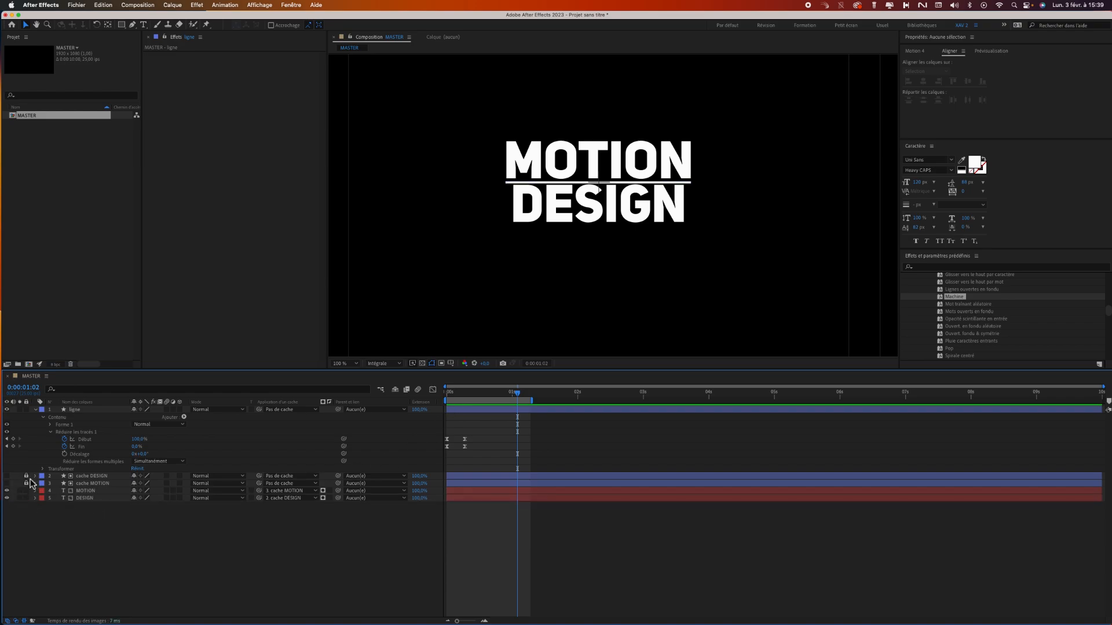
click(81, 500)
key(u)
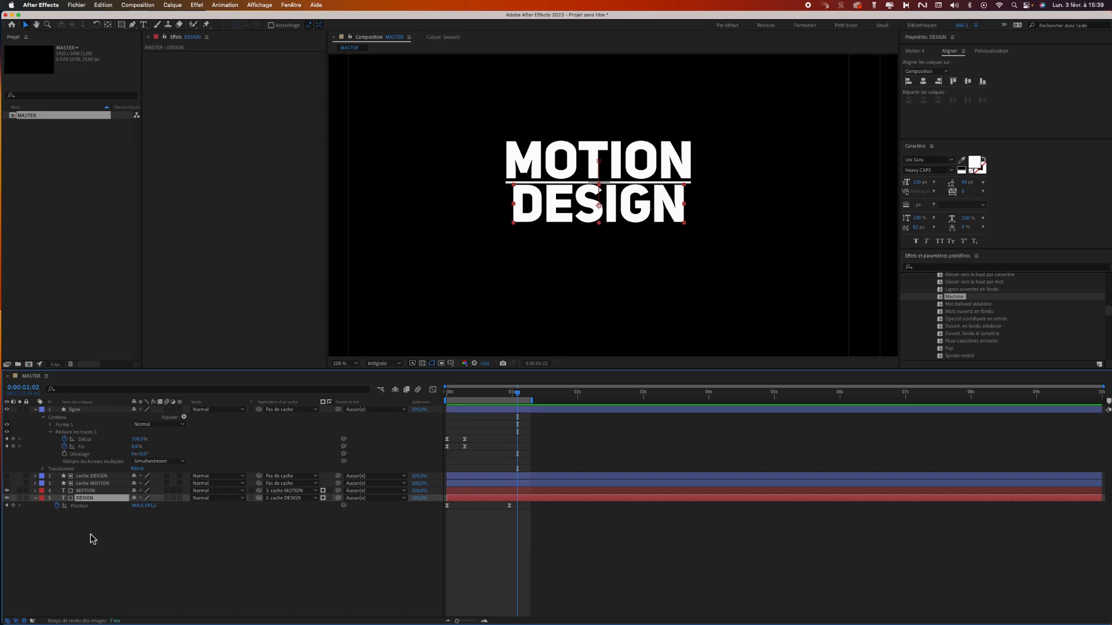
click(7, 506)
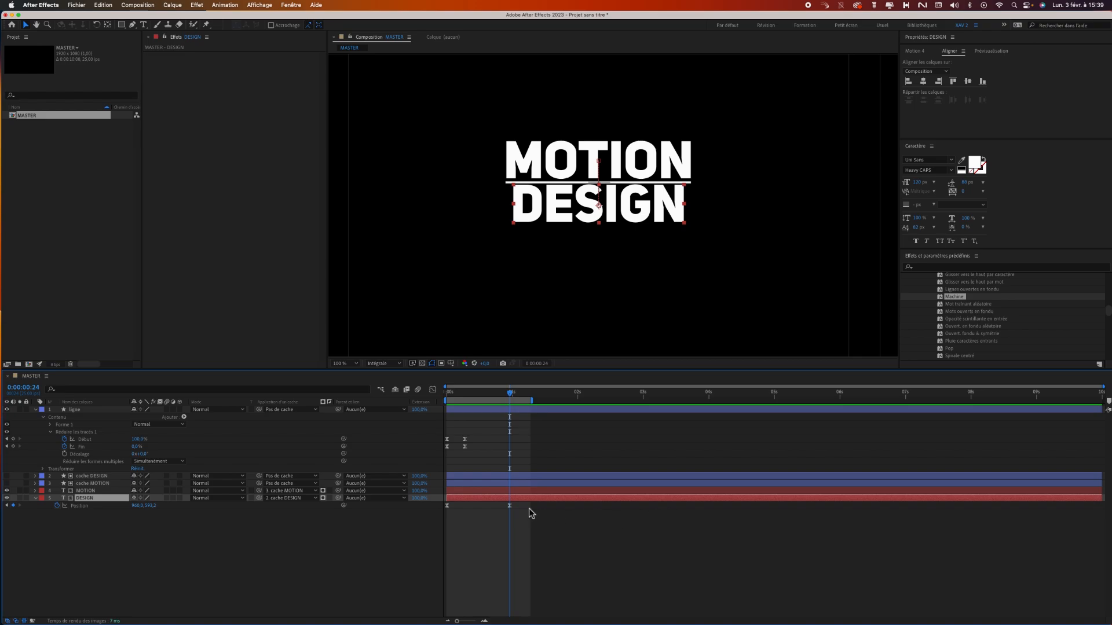
click(510, 506)
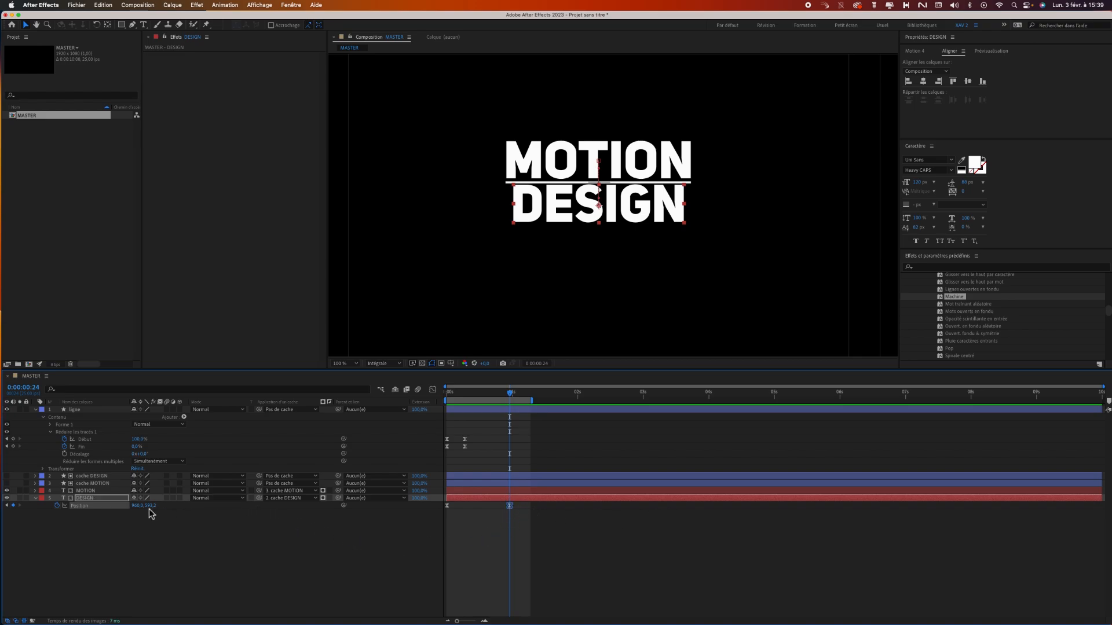
Lower DESIGN's end position slightly away from the line by setting its Y value to 597 at 0:00:00:24.
click(150, 507)
text(595)
key(Return)
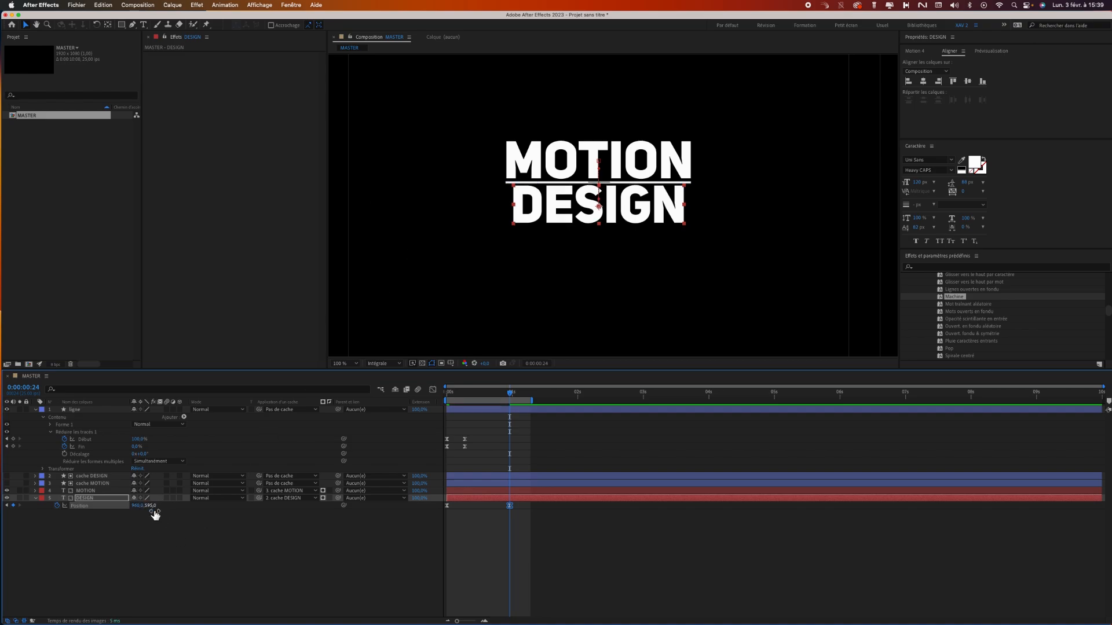
click(517, 533)
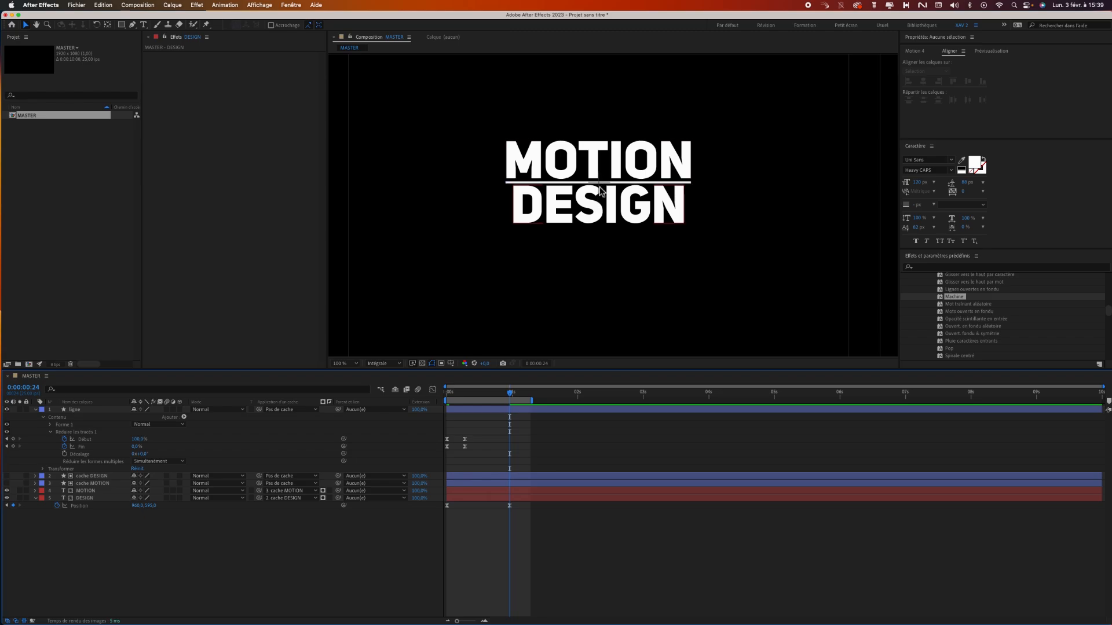
click(152, 505)
text(597)
key(Return)
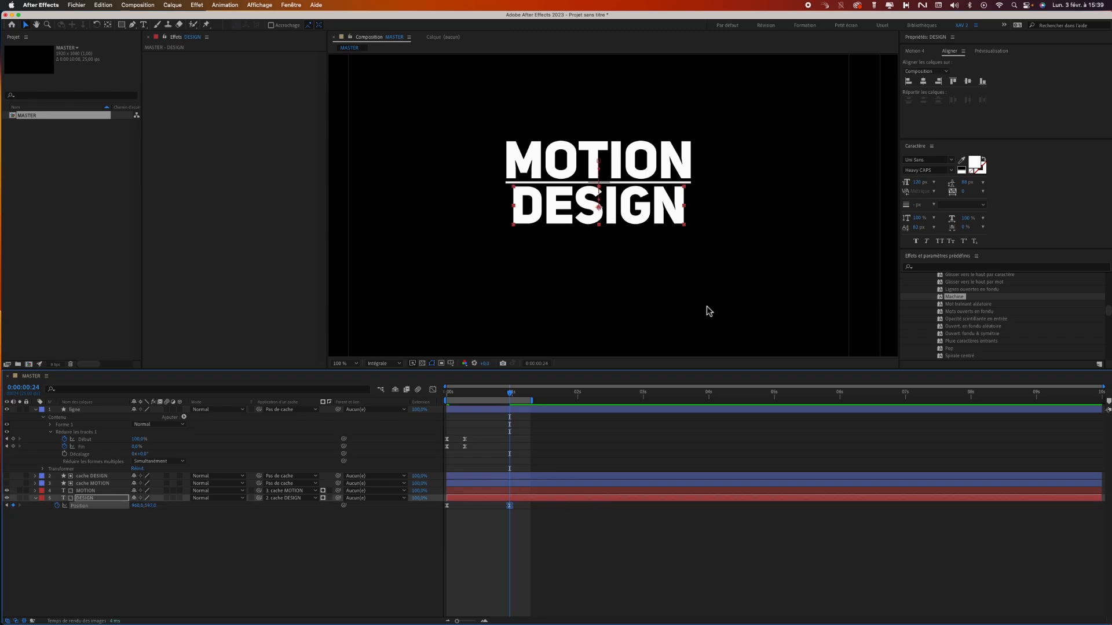
click(587, 309)
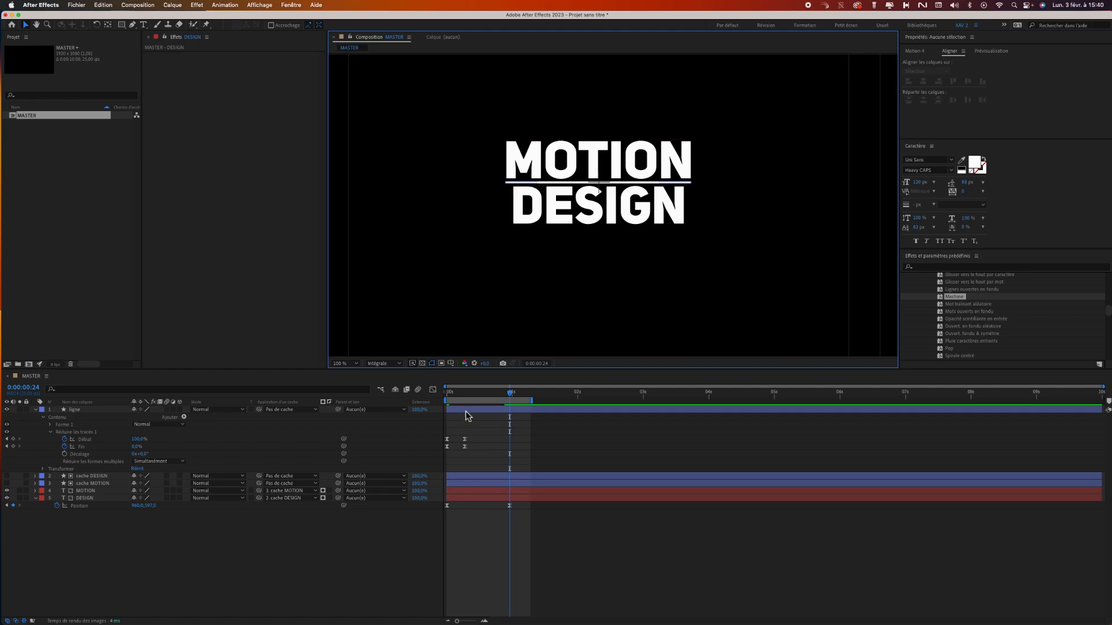
Play the reveal from the start and enable motion blur on the ligne, MOTION and DESIGN layers.
drag(491, 394, 429, 399)
key(space)
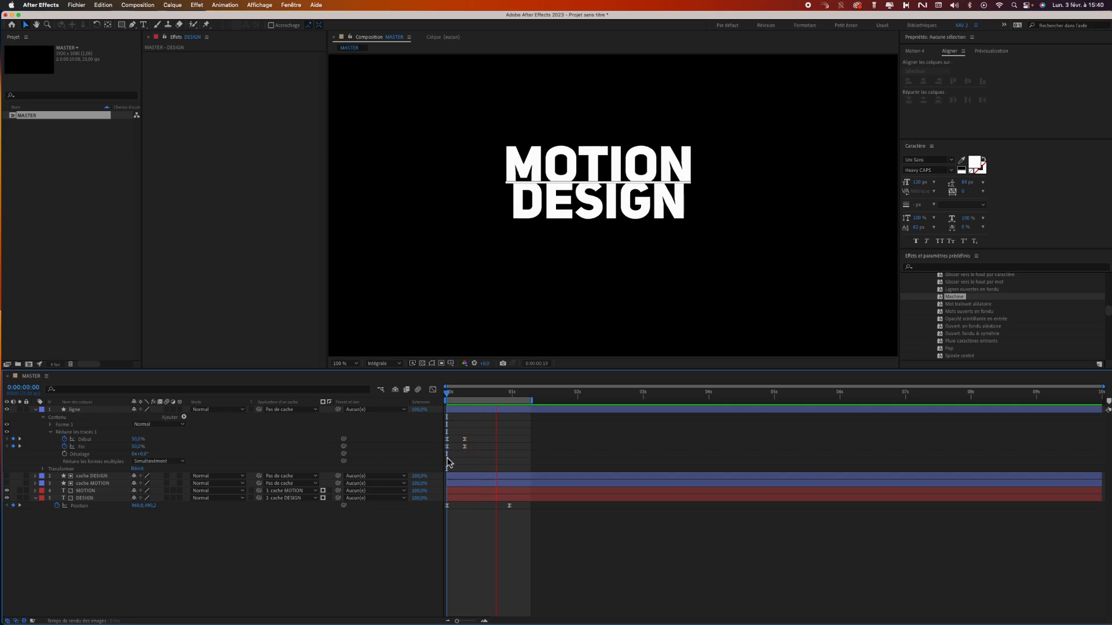
click(167, 410)
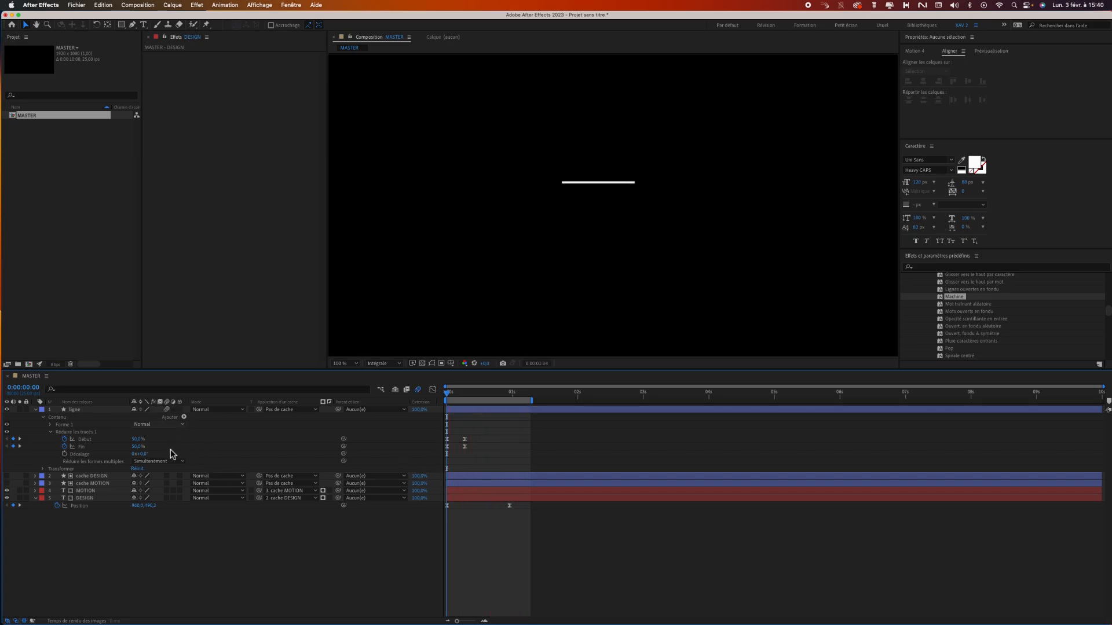
click(167, 499)
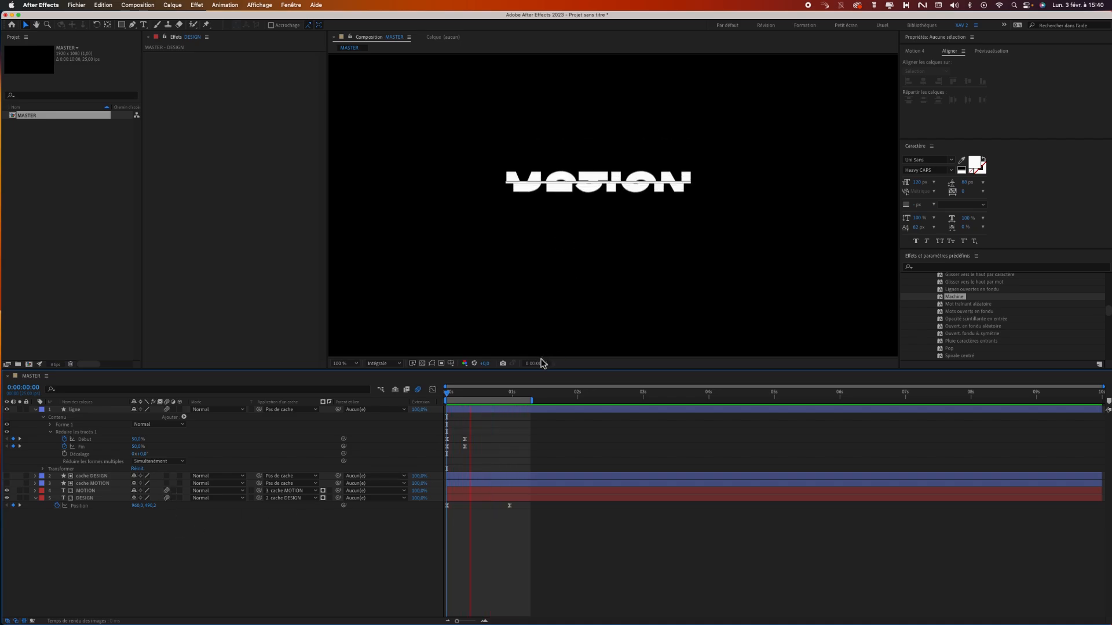
key(space)
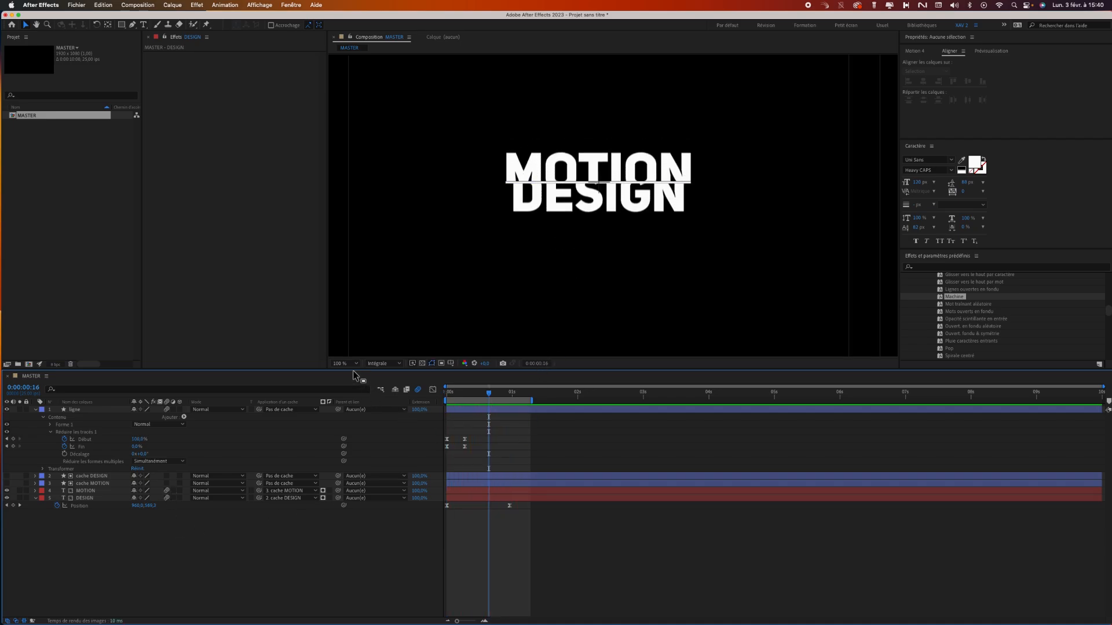
Fit the composition in the view and extend the end of the work area to slightly past 2 seconds.
click(350, 364)
click(357, 374)
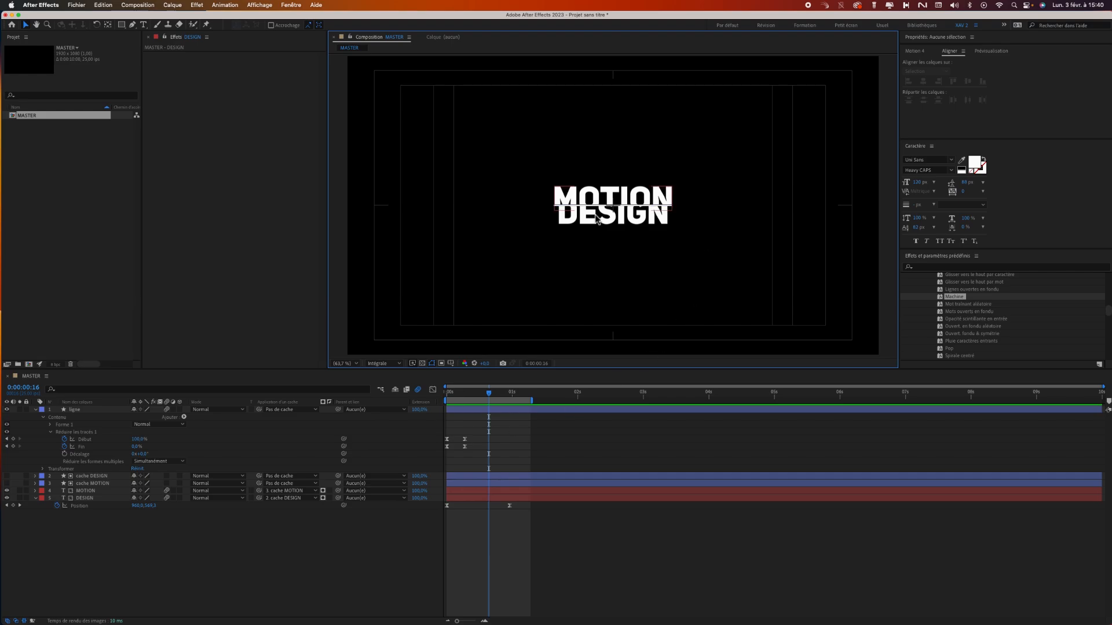
drag(488, 394, 595, 402)
click(35, 155)
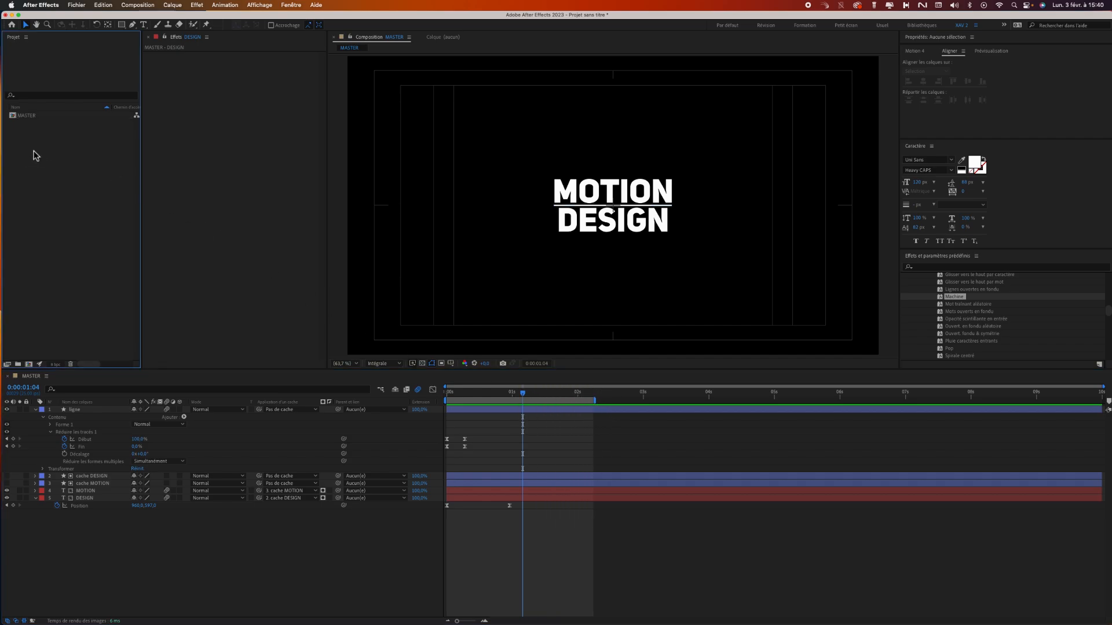
click(35, 411)
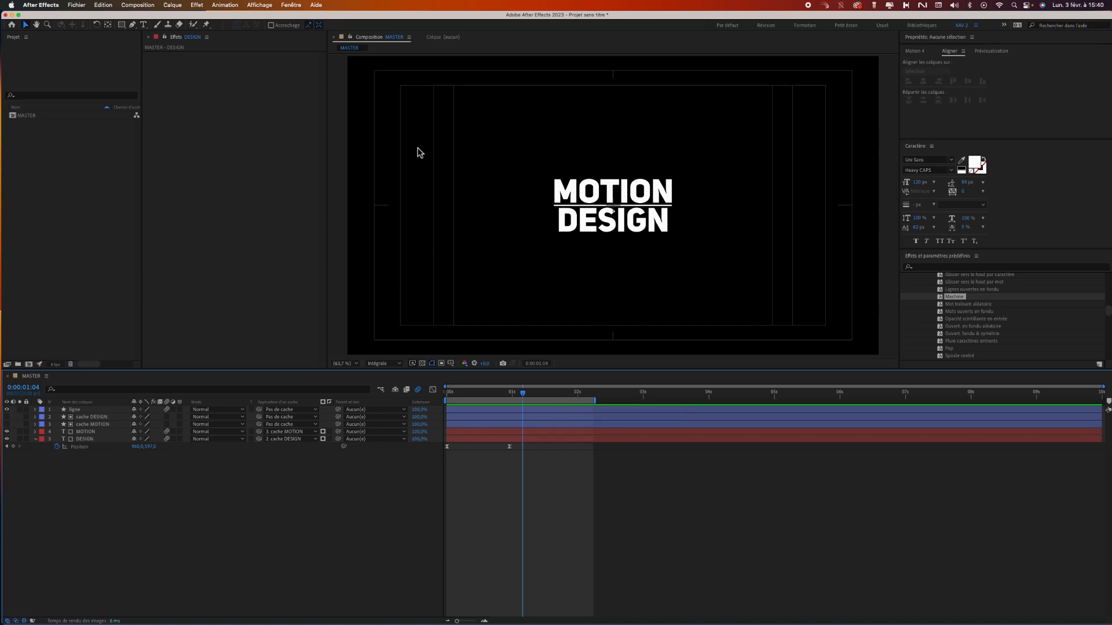
mouse_move(518, 396)
mouse_down()
mouse_move(472, 390)
mouse_move(553, 396)
mouse_move(463, 399)
mouse_move(533, 394)
mouse_up()
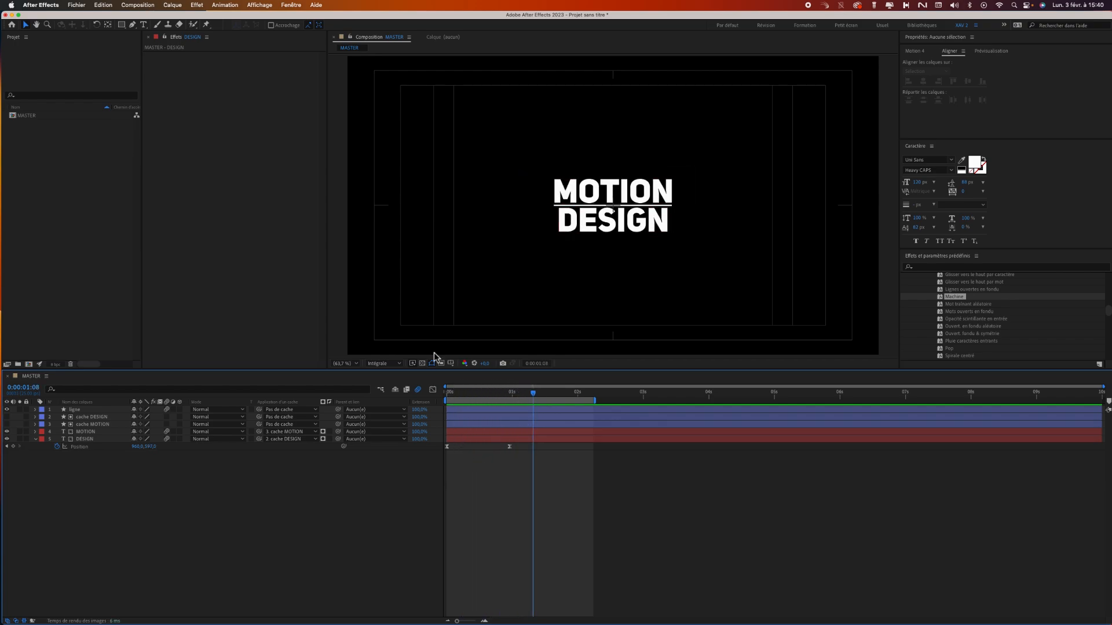
Create a new composition named PENTAGONE, 500 x 500 px, at 25 frames per second and 10 seconds long.
click(139, 6)
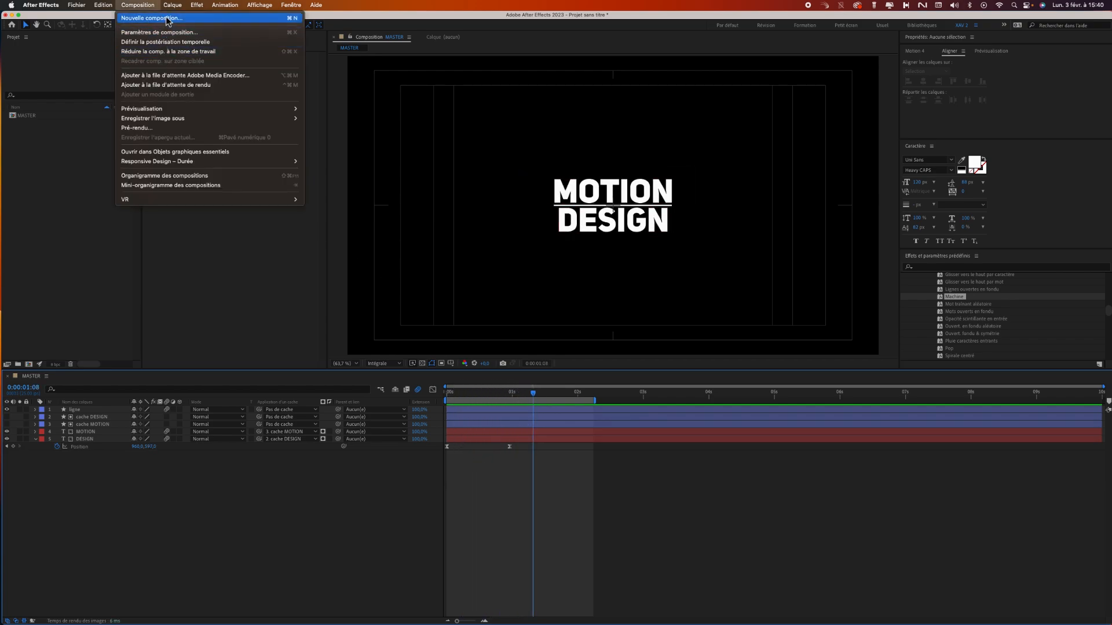
click(169, 22)
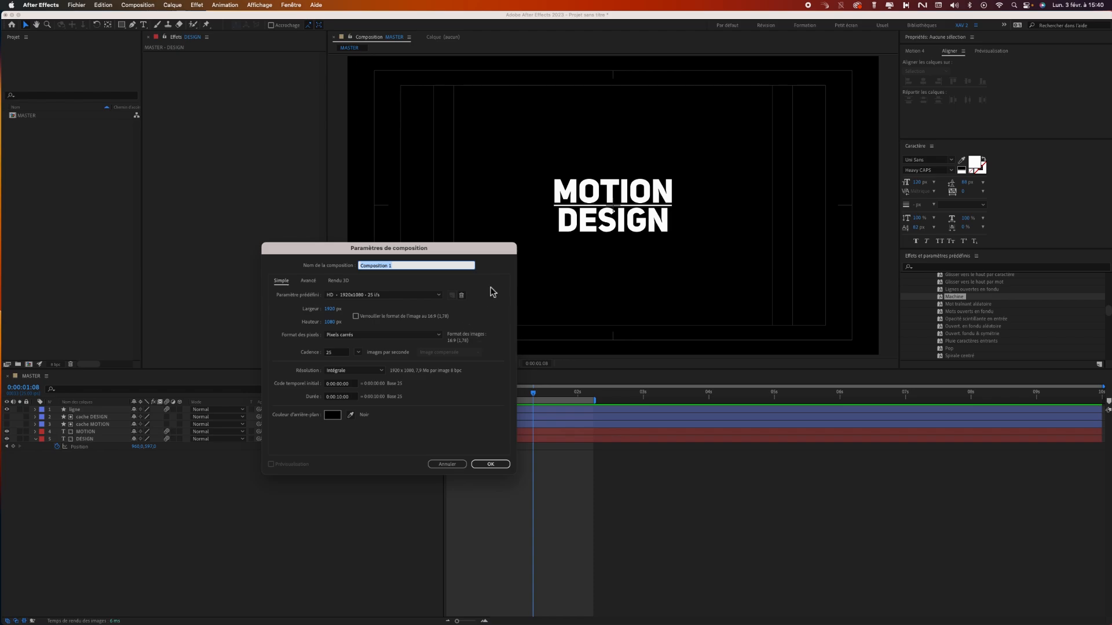
text(PENTAGONE)
click(331, 310)
text(500)
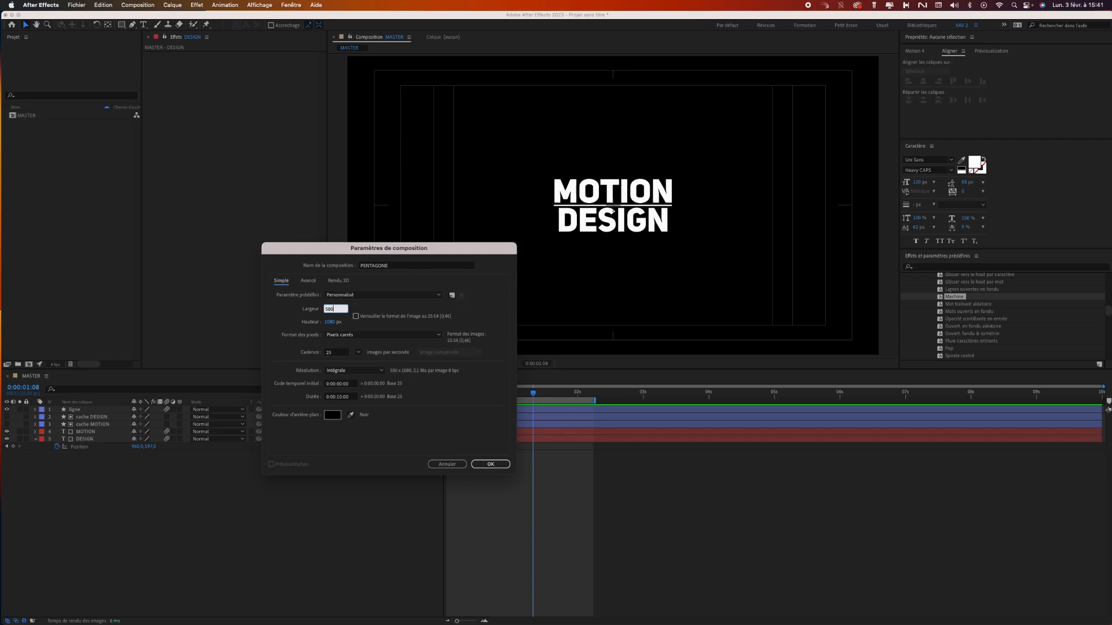
key(Tab)
text(500)
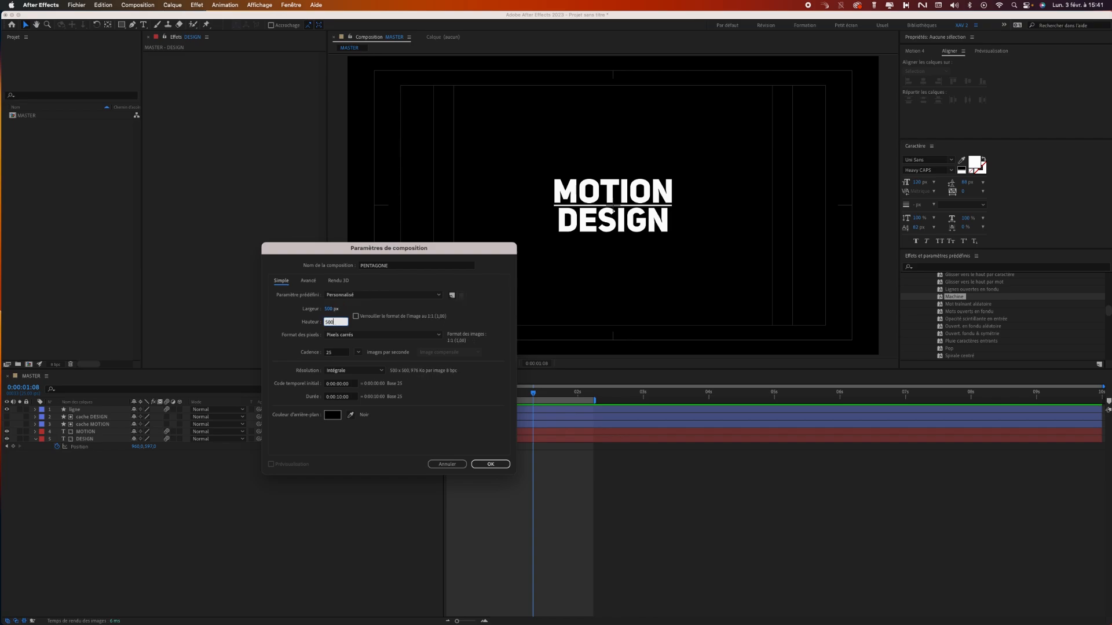
click(495, 465)
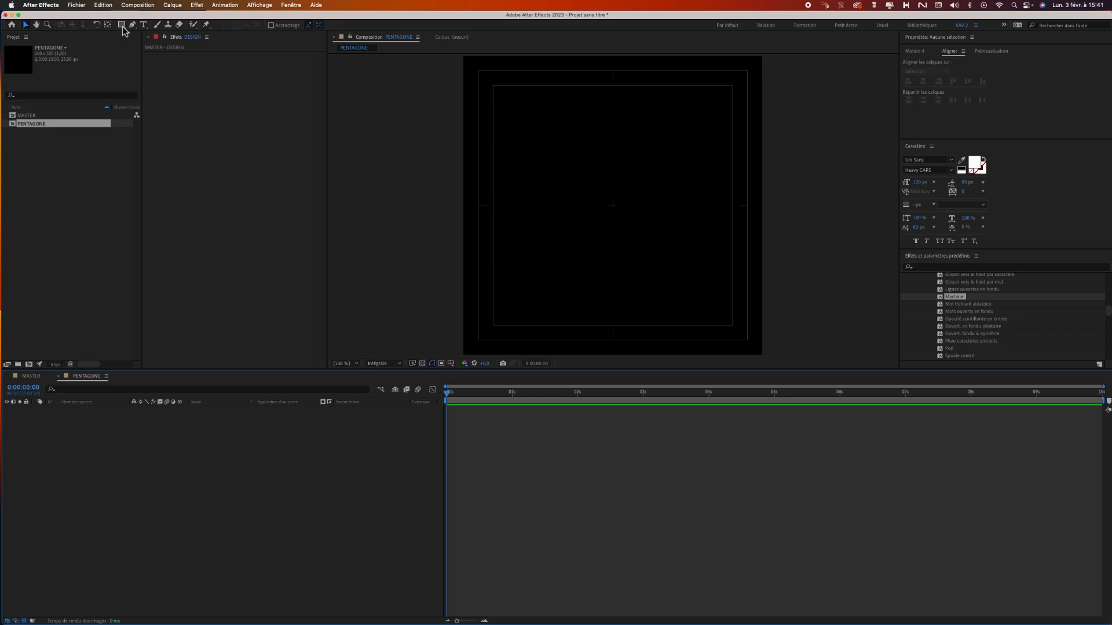
Activate the Polygon tool and set the shape stroke width to 20 px.
drag(121, 24, 155, 44)
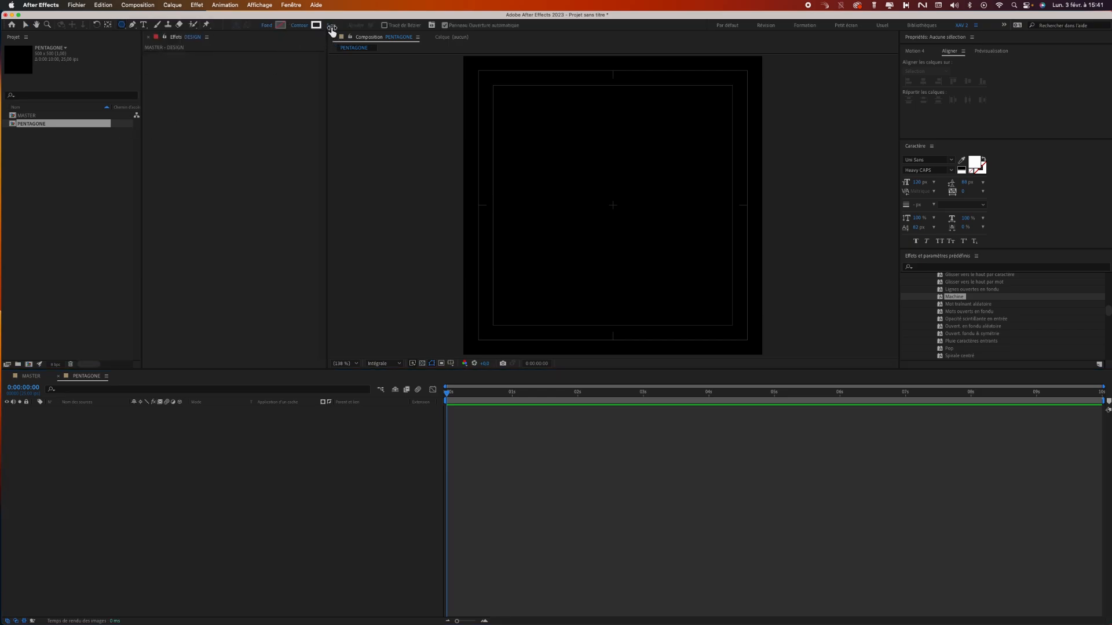
click(332, 26)
key(Return)
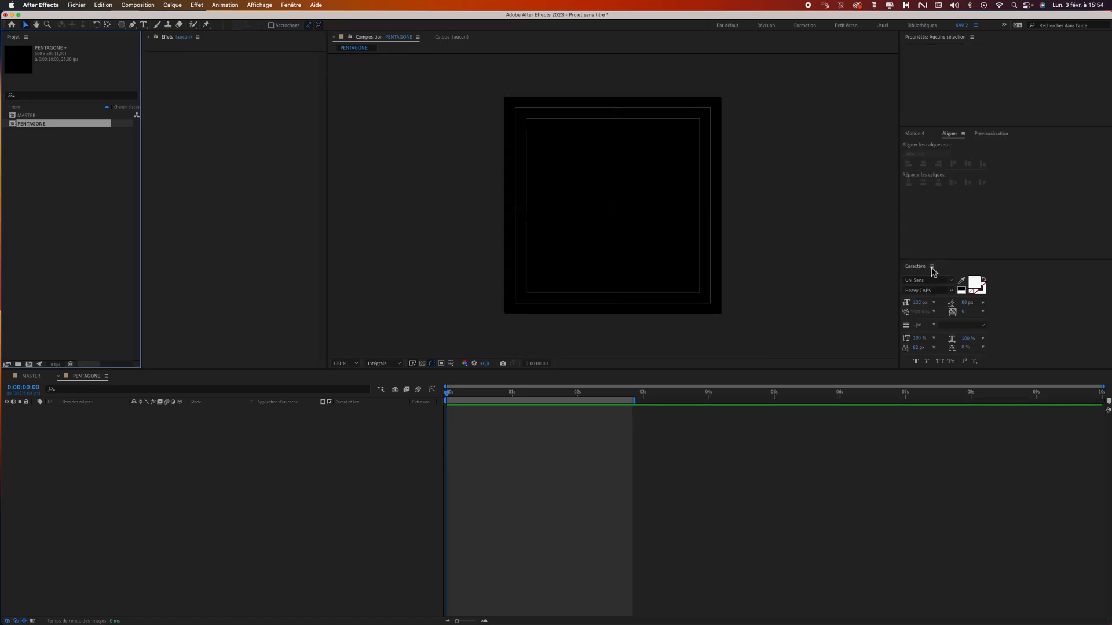
Close the Character panel and create a composition-sized pentagon outline with the Polygon tool.
click(931, 267)
click(953, 277)
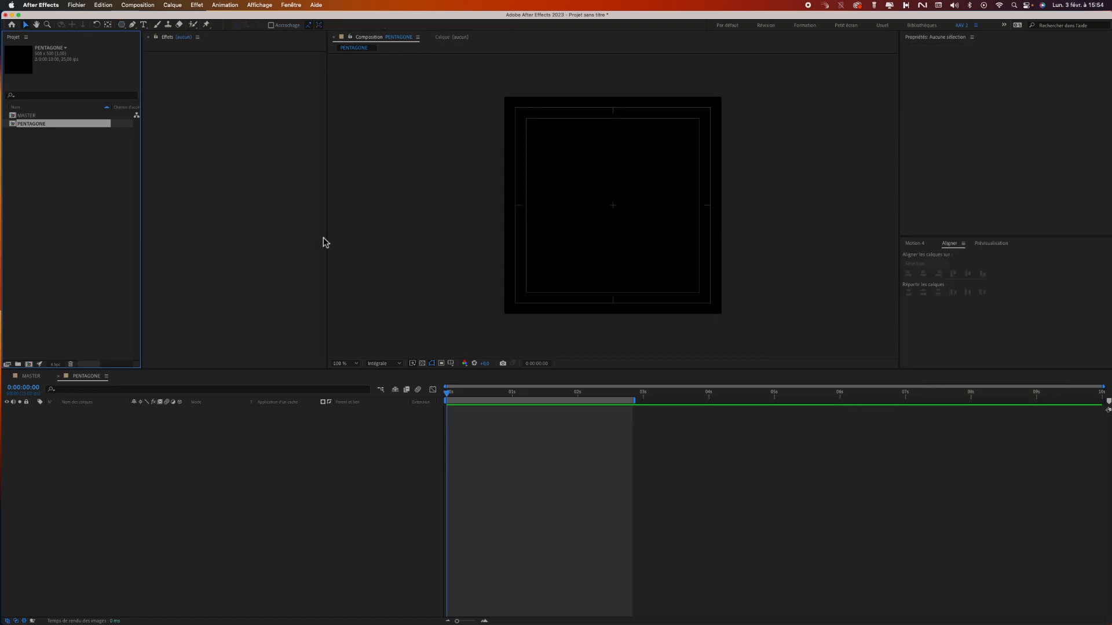
click(123, 25)
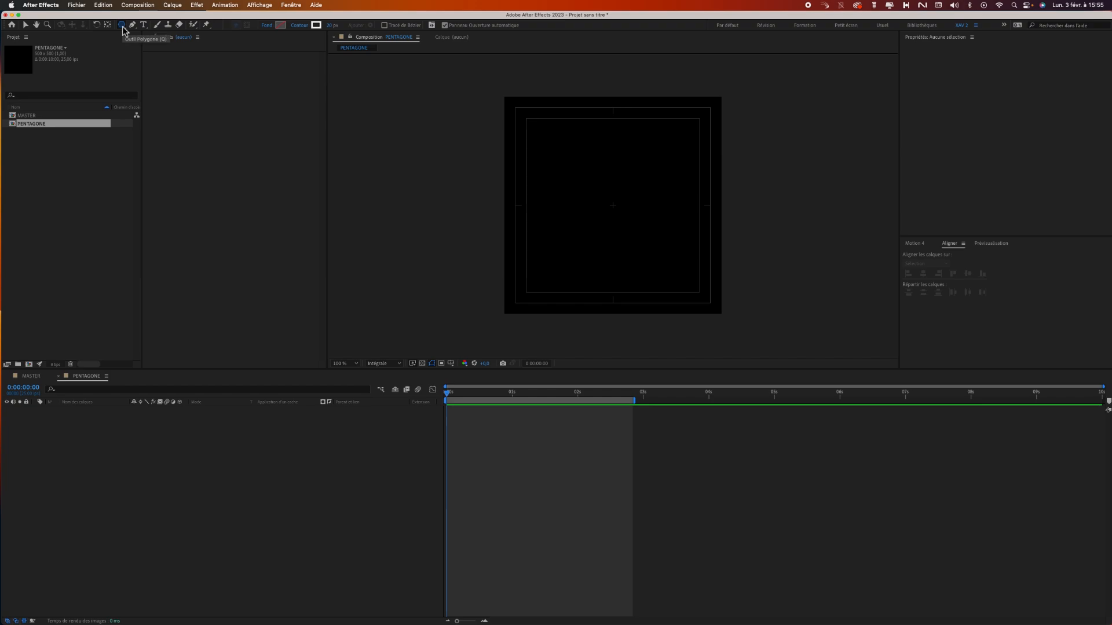
click(522, 476)
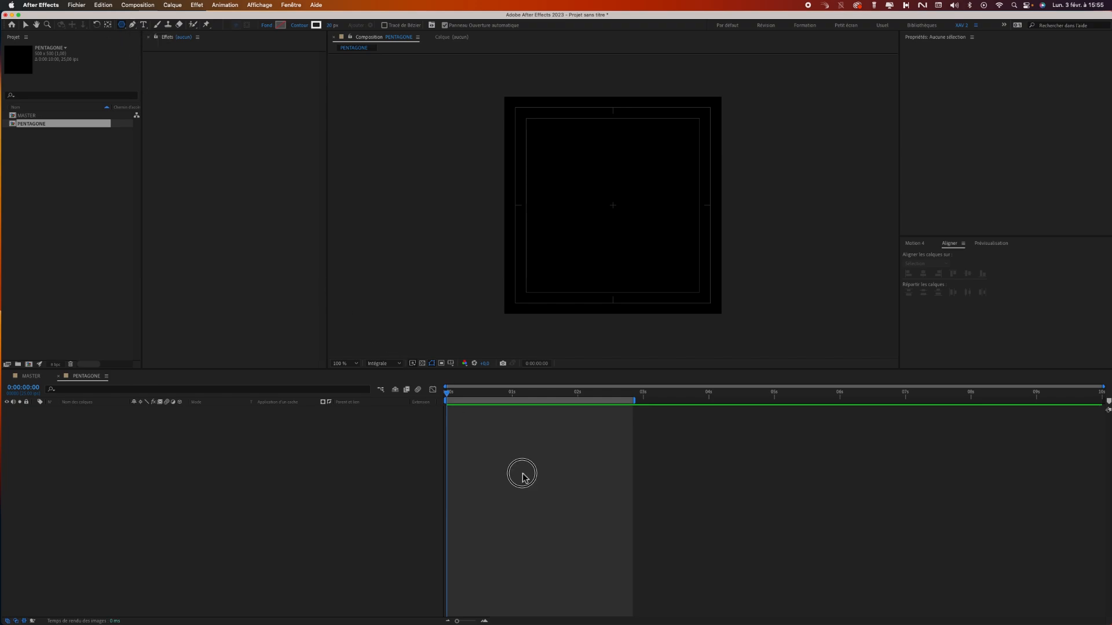
double_click(123, 25)
key(v)
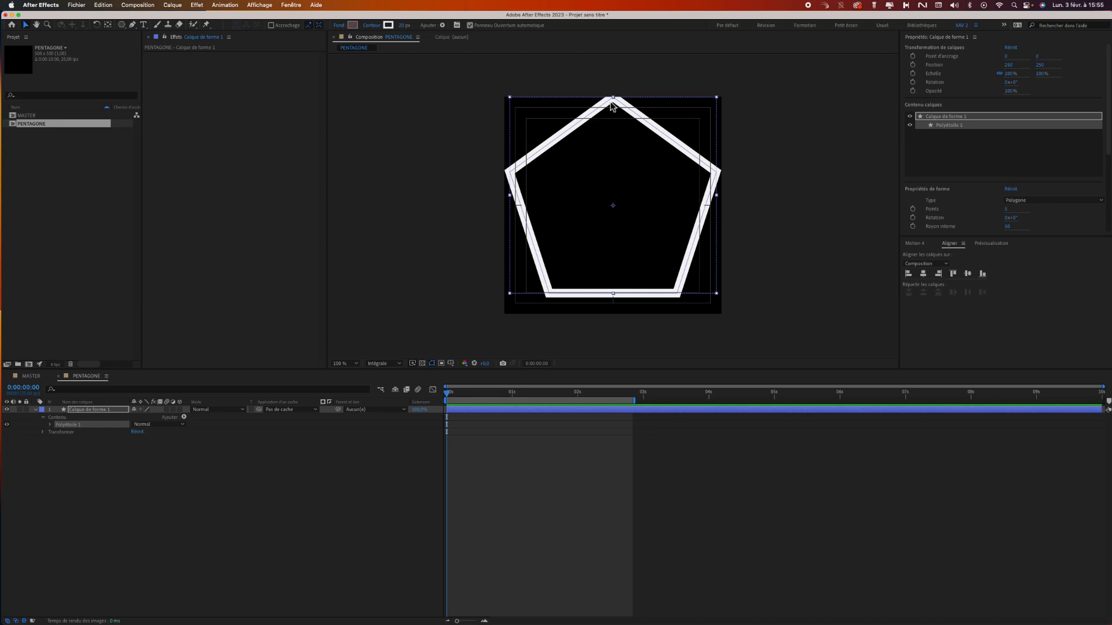
Set the pentagon shape layer's Scale to 90%.
click(43, 432)
click(159, 455)
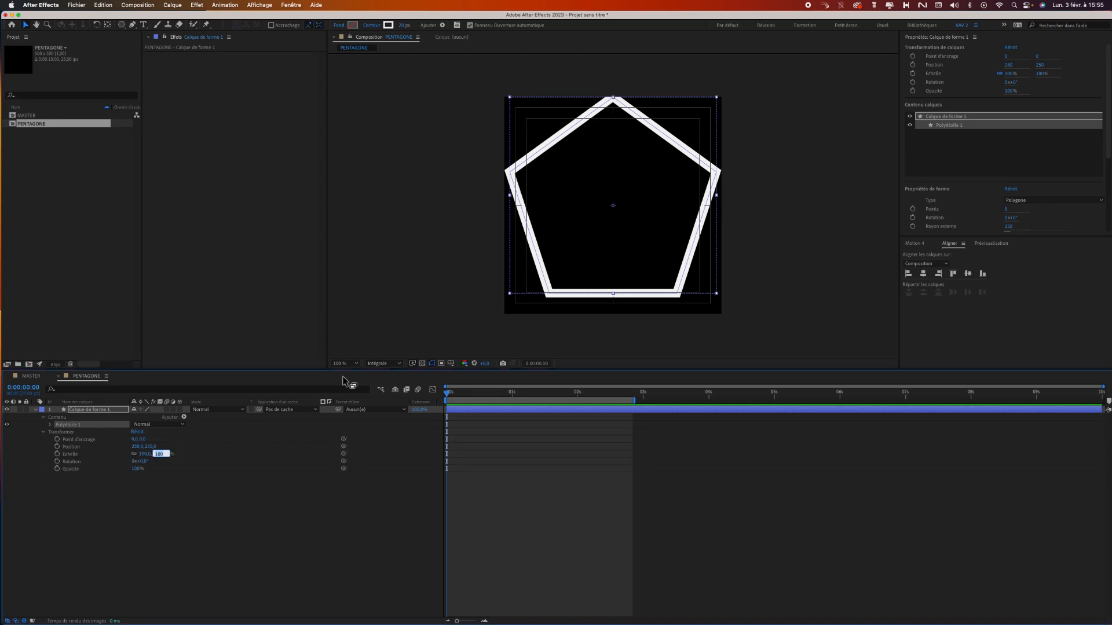
text(90)
key(Return)
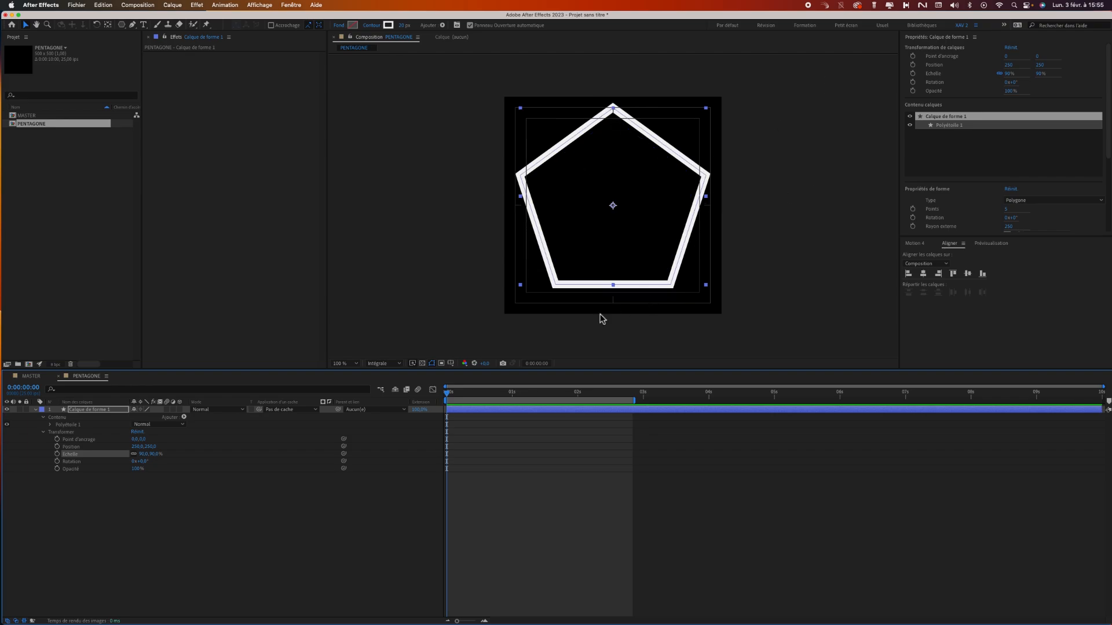
click(43, 433)
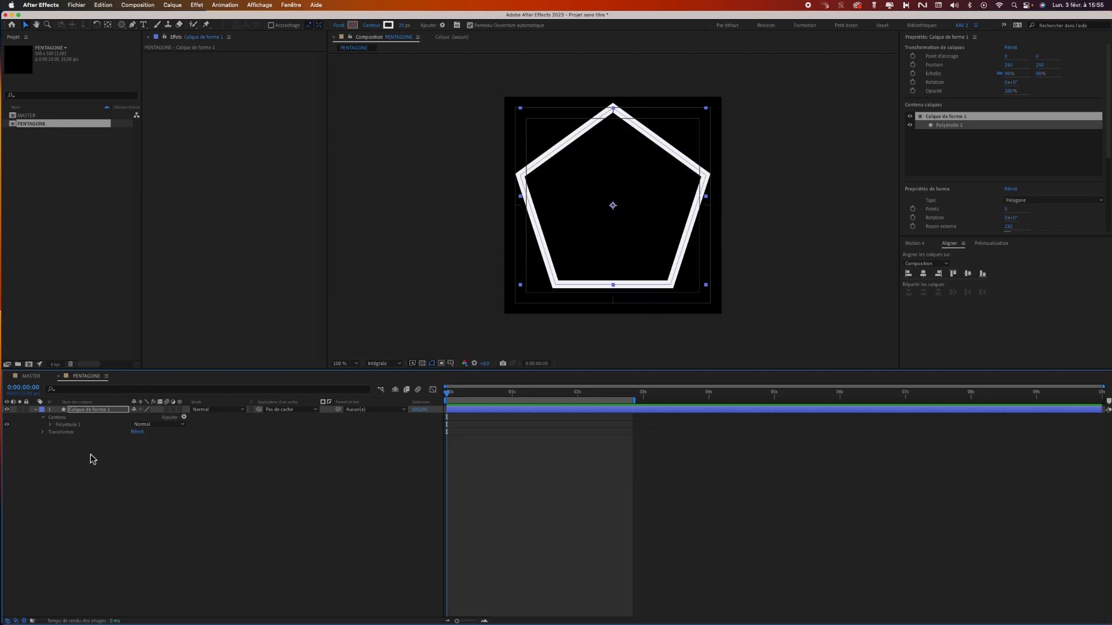
click(43, 433)
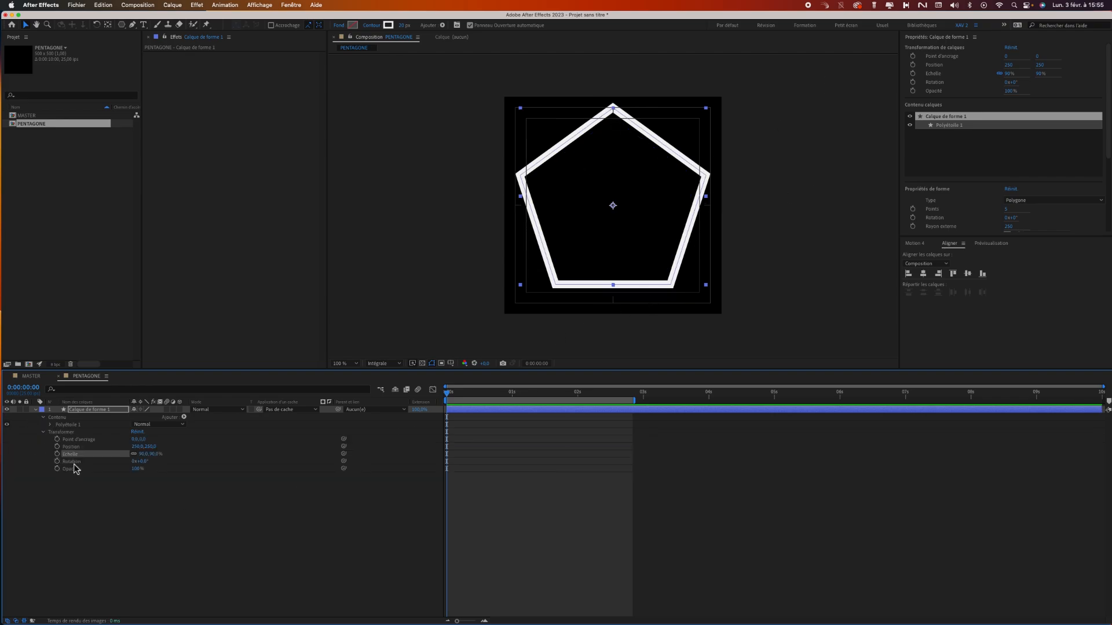
click(44, 433)
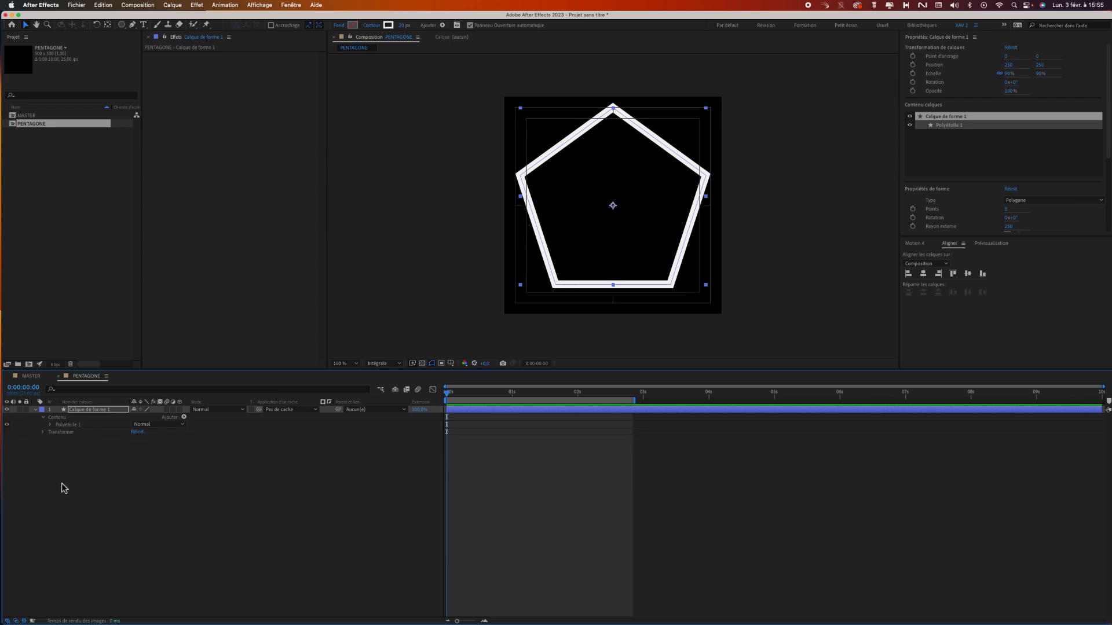
Rename the shape layer as HEXAGONE.
key(Return)
text(HEXAGONE)
key(Return)
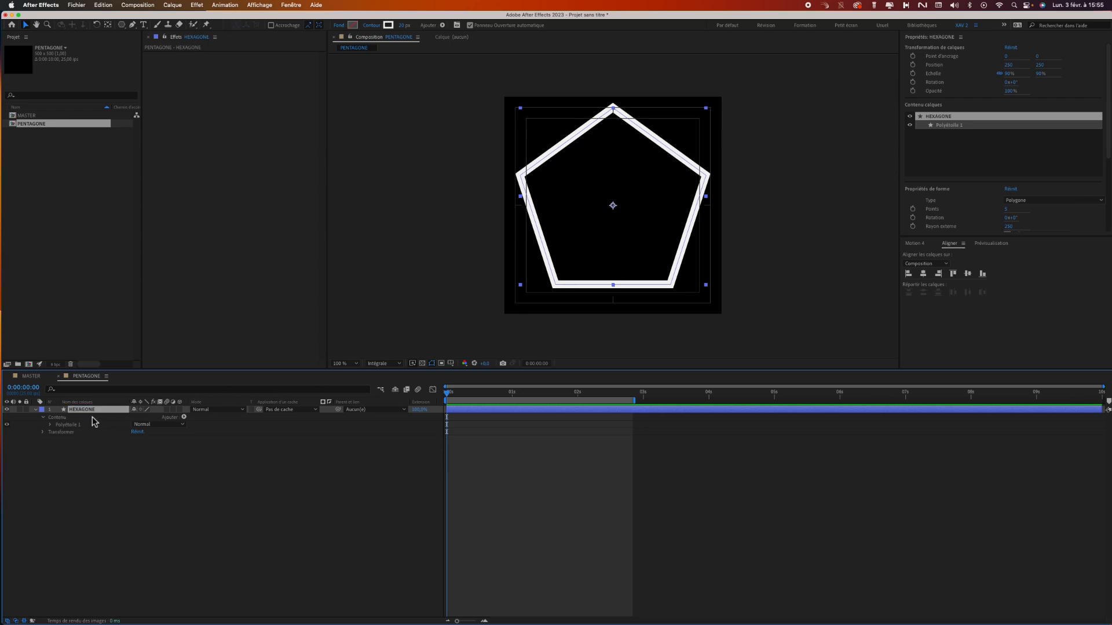
Turn the pentagon into a hexagon by setting the polystar path's number of points to 6.
click(50, 426)
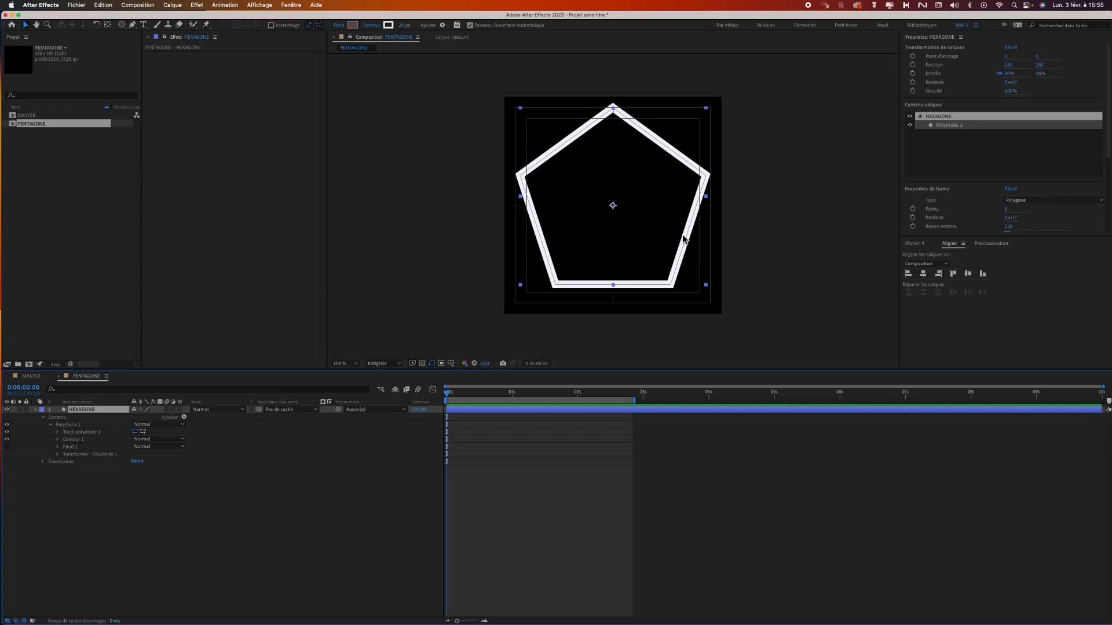
click(57, 432)
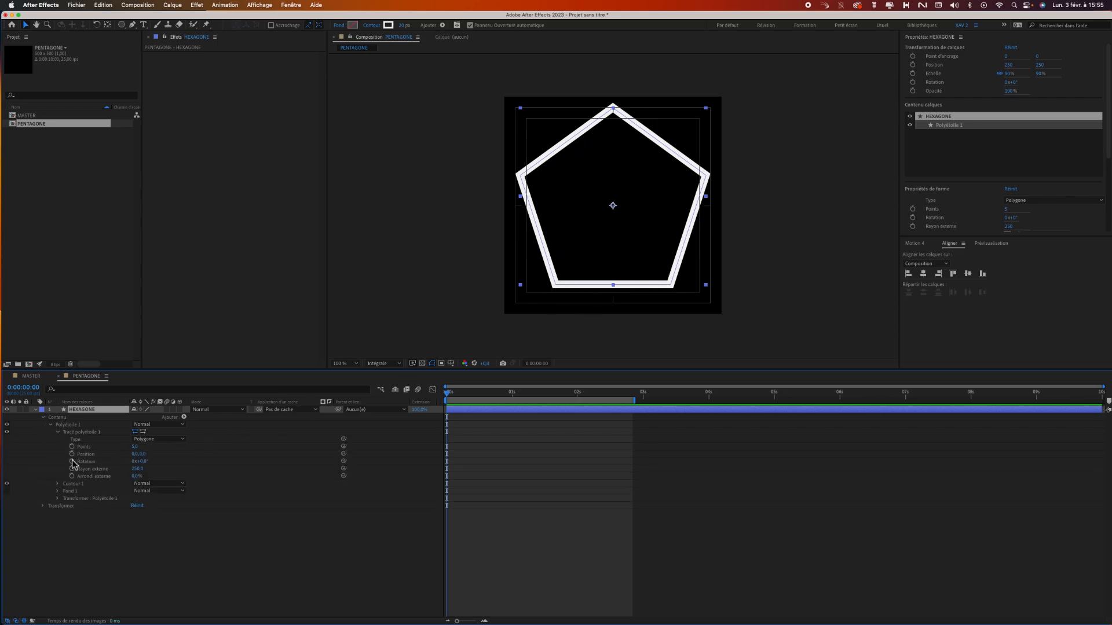
click(135, 448)
text(6)
key(Return)
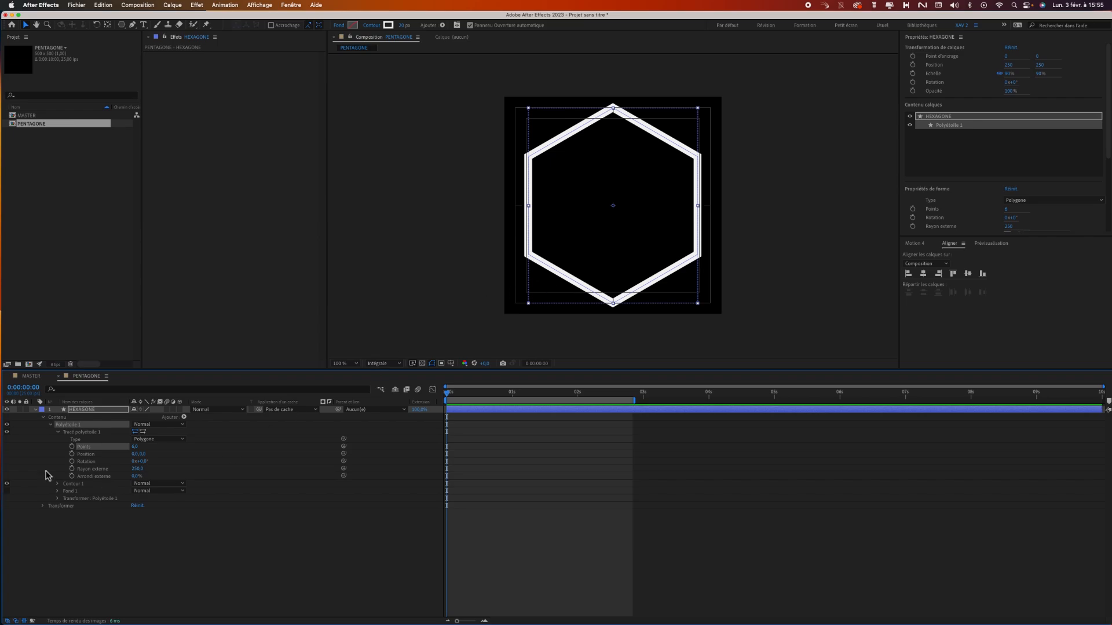
click(57, 433)
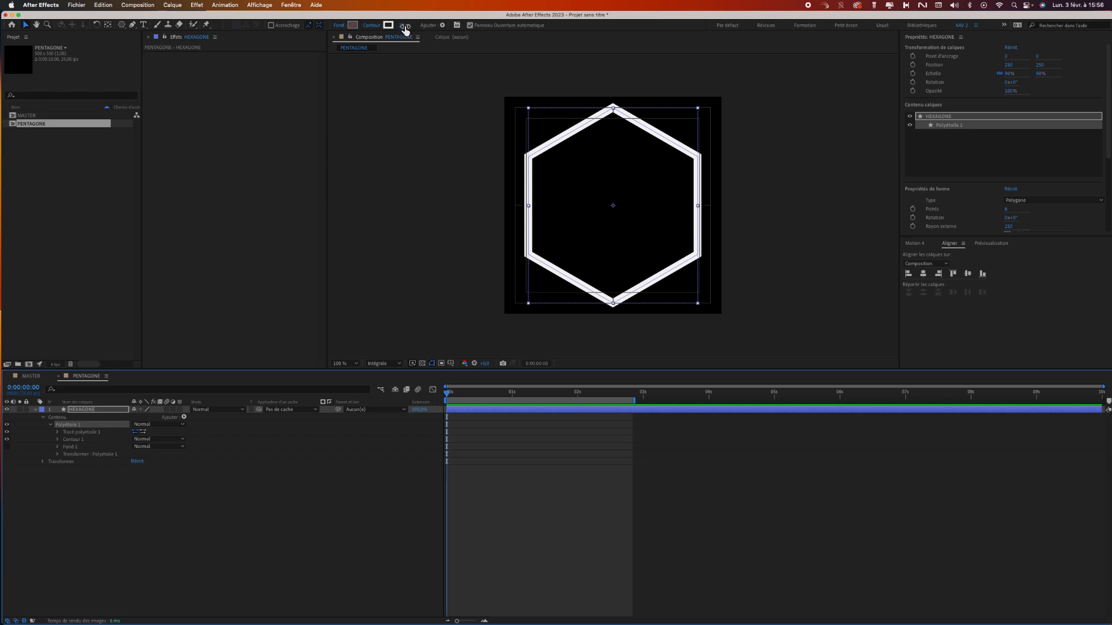
Add Scale keyframes in the polystar's own transform group at 0:00:00:00 and 0:00:01:03, both at 100%.
click(74, 454)
click(57, 454)
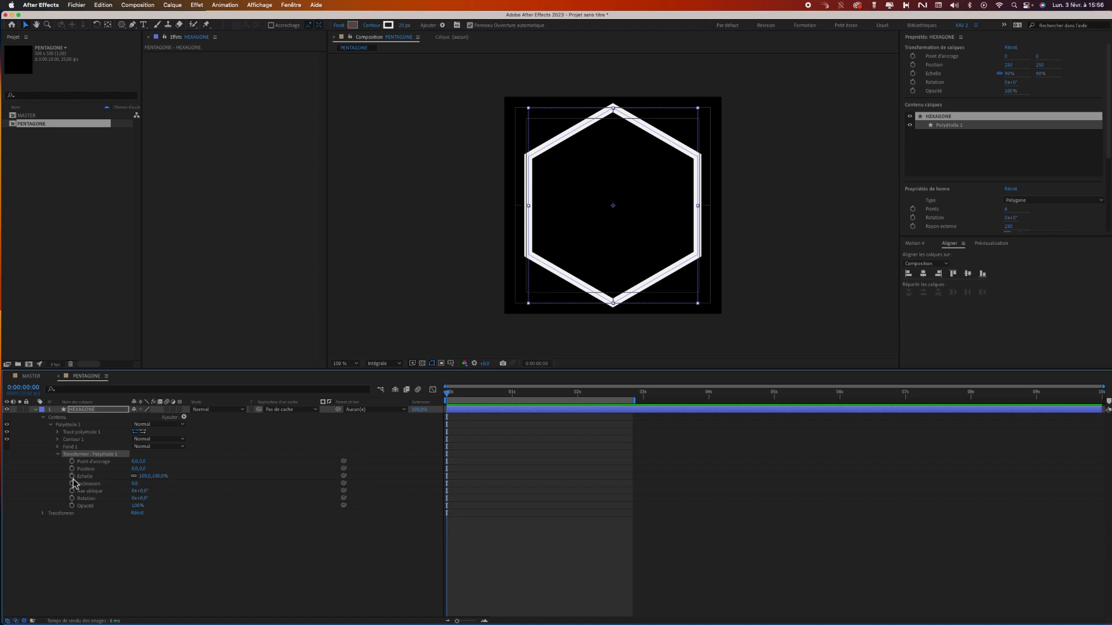
click(72, 476)
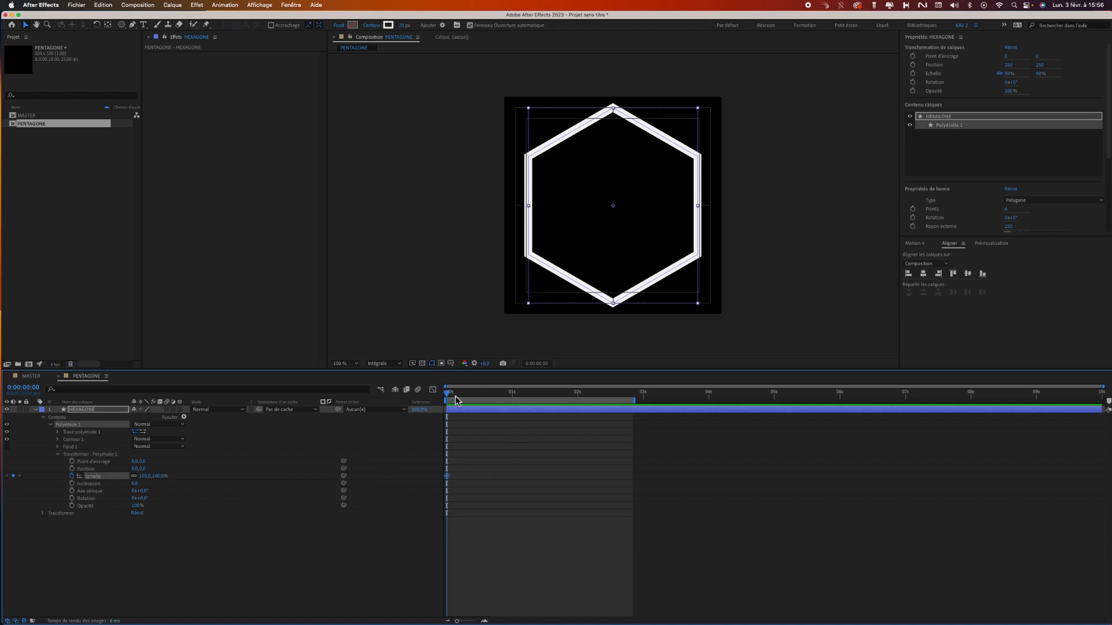
drag(456, 401, 521, 399)
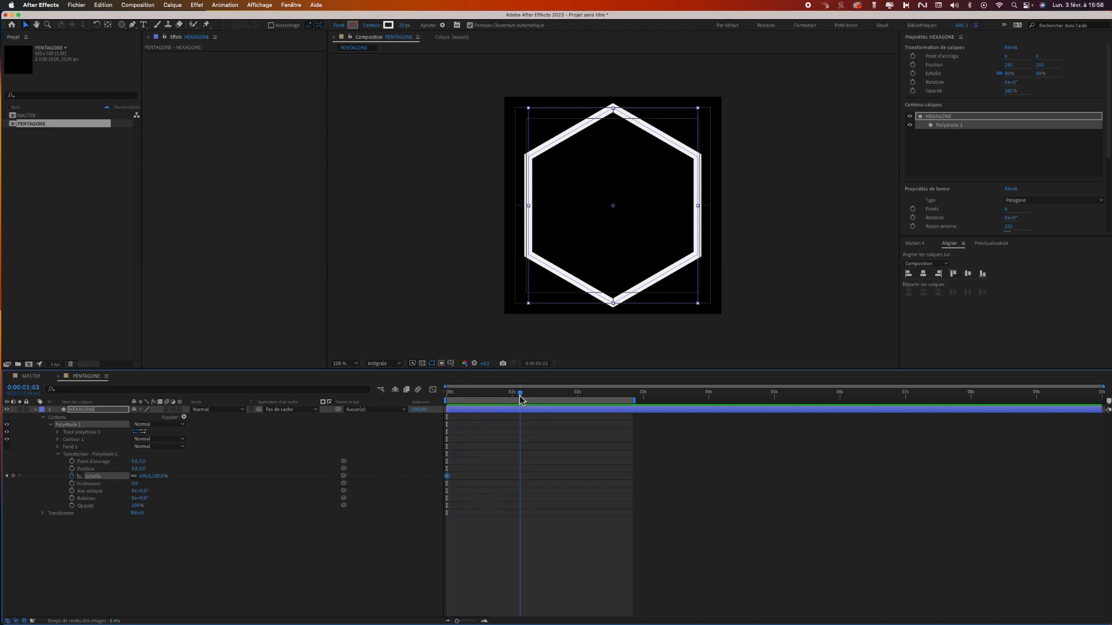
click(14, 476)
Set the polystar group's Scale to 0% on its first keyframe at 0:00:00:00.
click(6, 476)
click(157, 480)
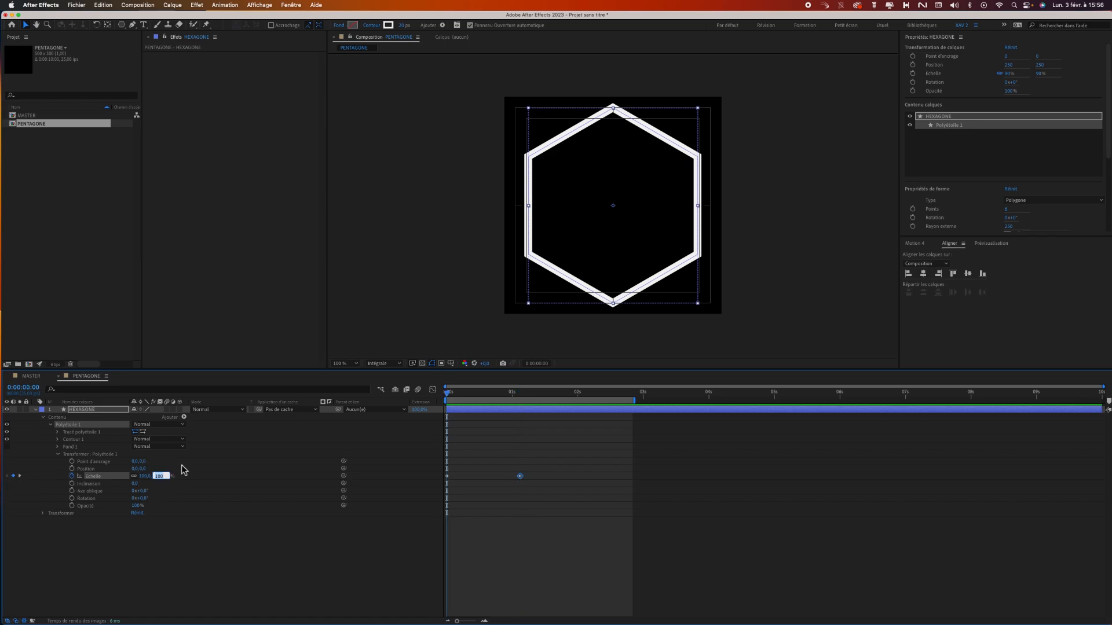
key(Return)
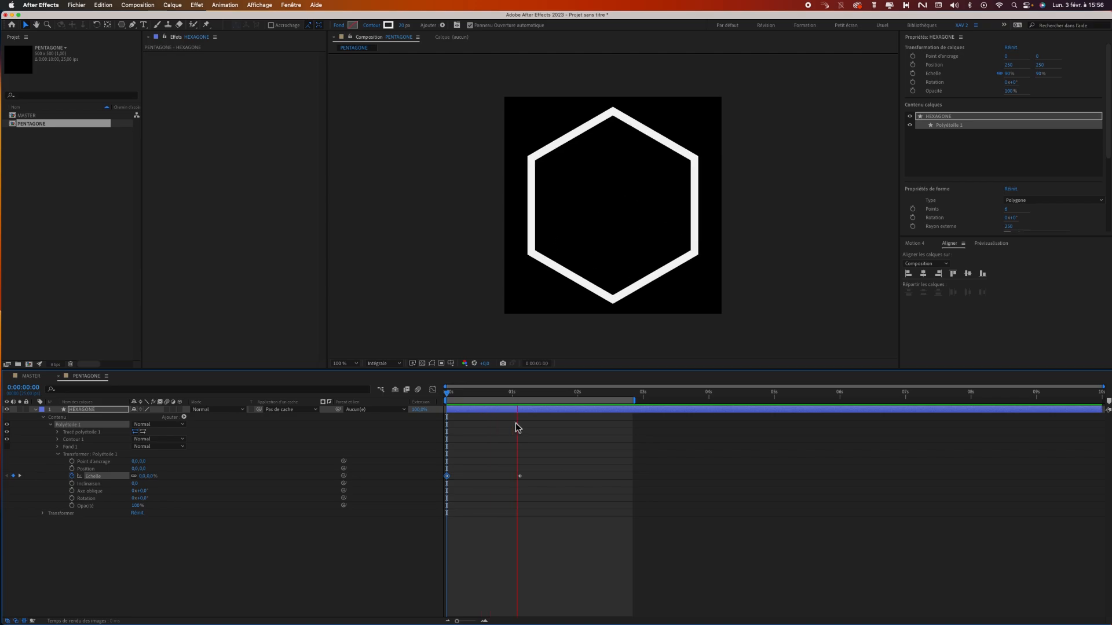
Preview the growing hexagon, and apply Easy Ease to both Scale keyframes of the polystar group.
key(space)
drag(541, 472, 447, 486)
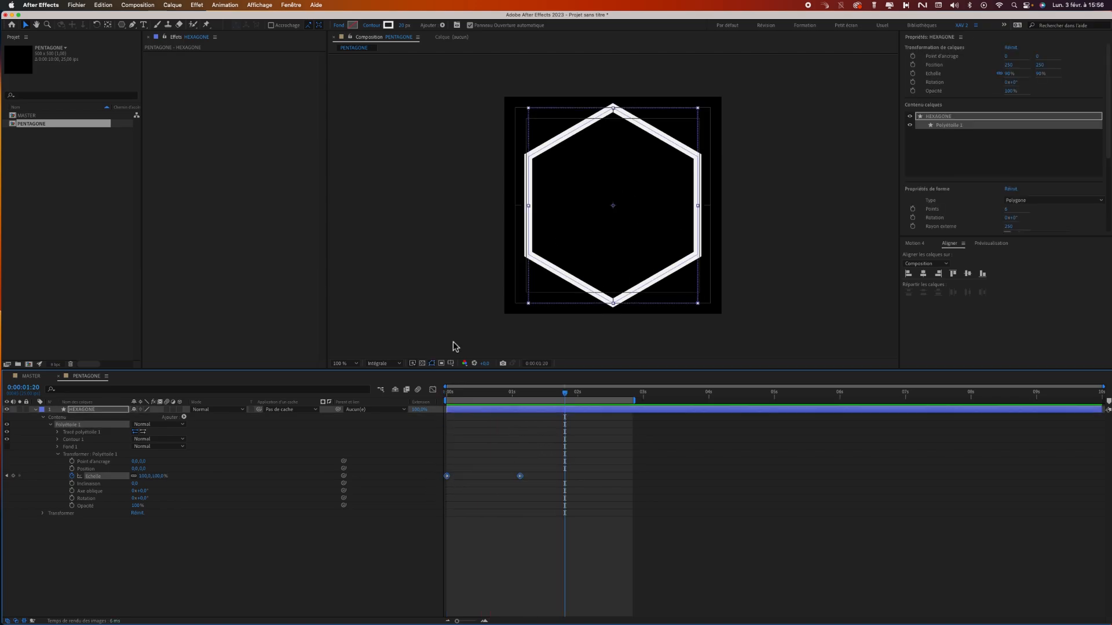
right_click(447, 476)
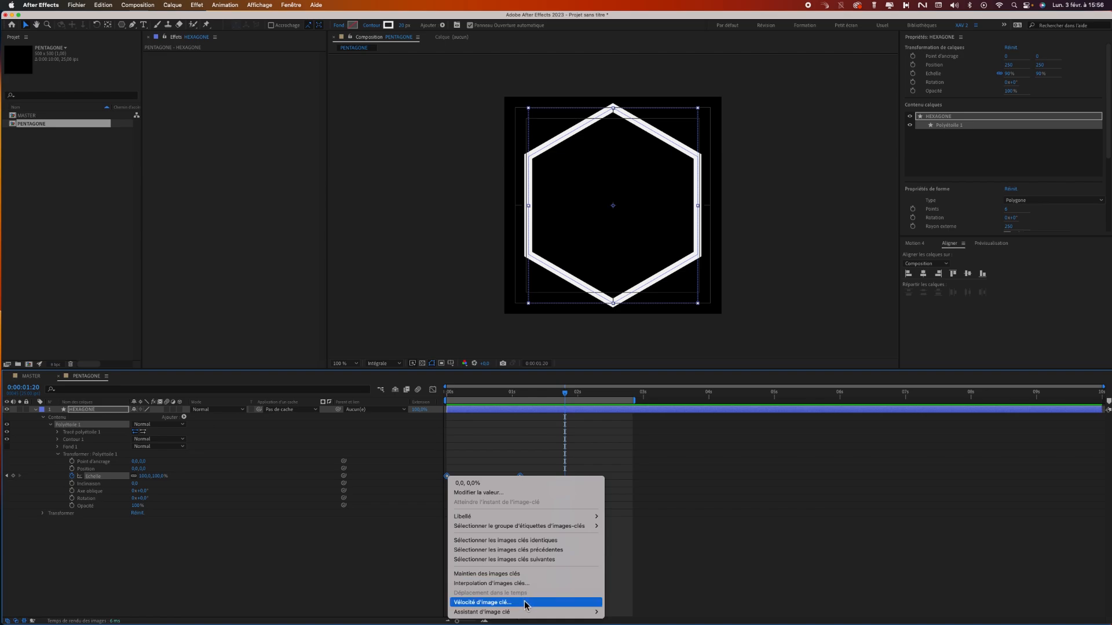
mouse_move(530, 612)
click(614, 597)
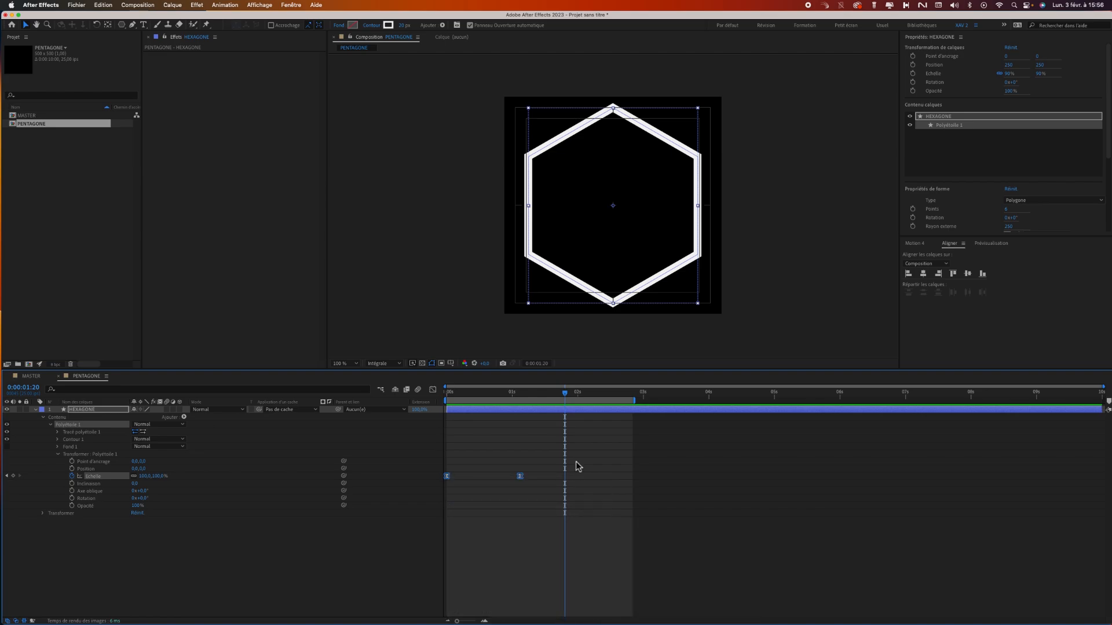
Reshape the Scale speed curve so the hexagon grows fast and eases strongly into the last keyframe, and preview it.
click(433, 389)
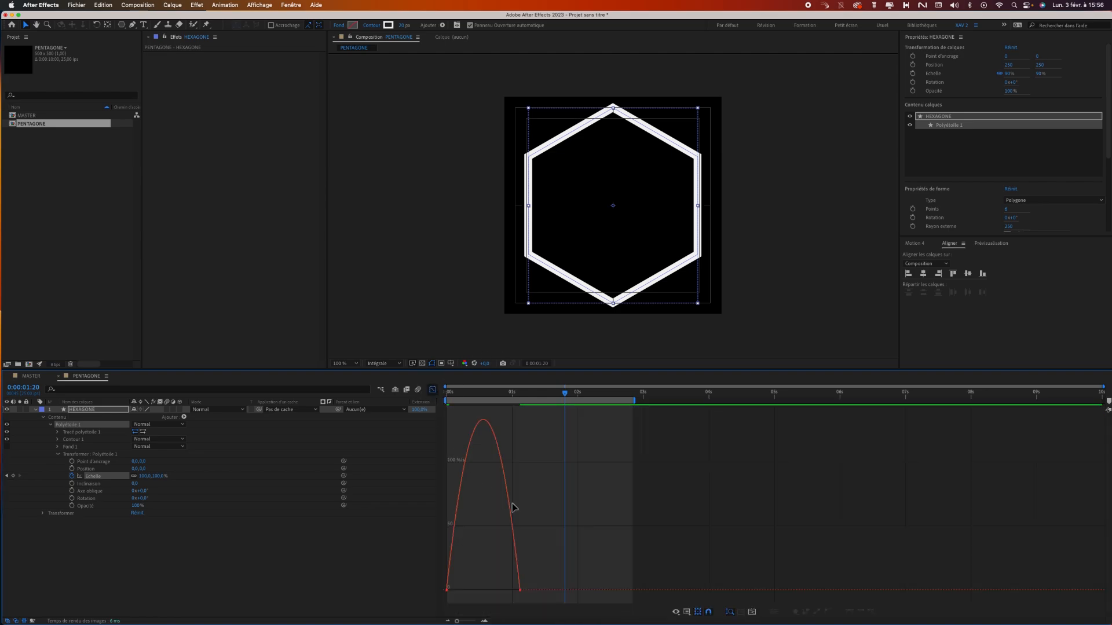
drag(523, 589, 483, 590)
key(super+z)
click(519, 592)
click(432, 389)
drag(527, 395, 428, 428)
key(space)
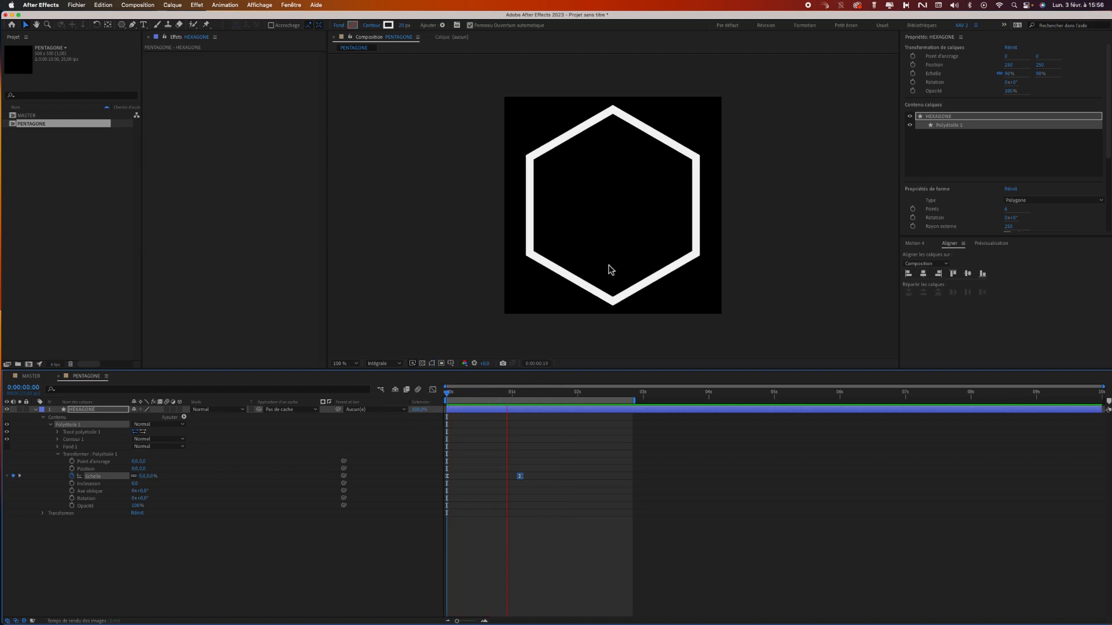
Animate Contour 1's stroke width from full width at 0:00:01:00 down to 0 at 0:00:01:03, and preview the disappearing hexagon.
click(520, 476)
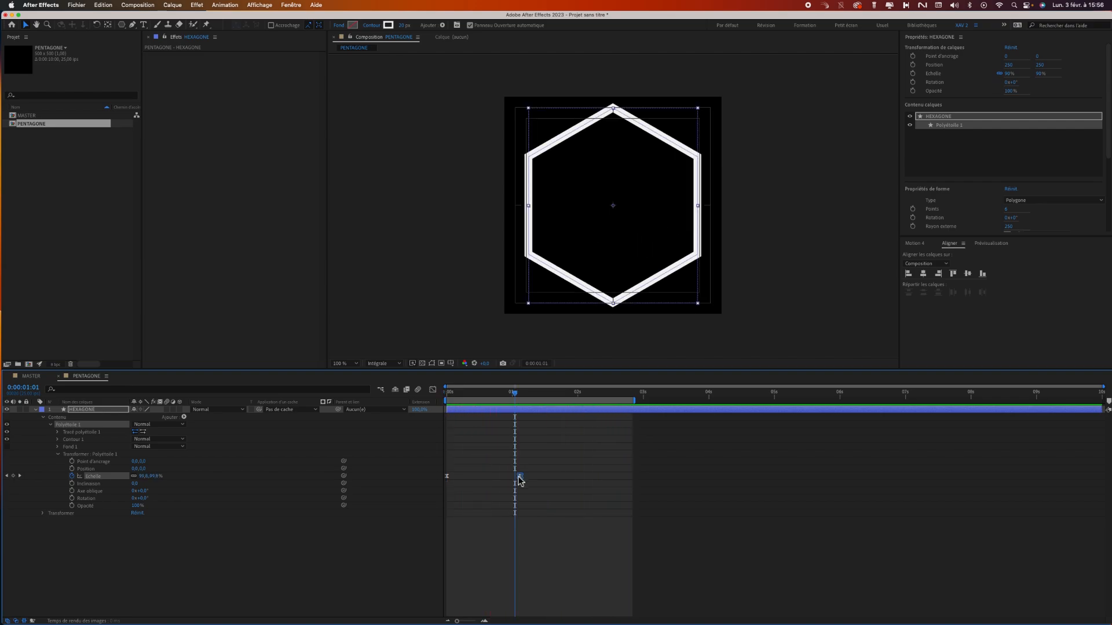
click(58, 456)
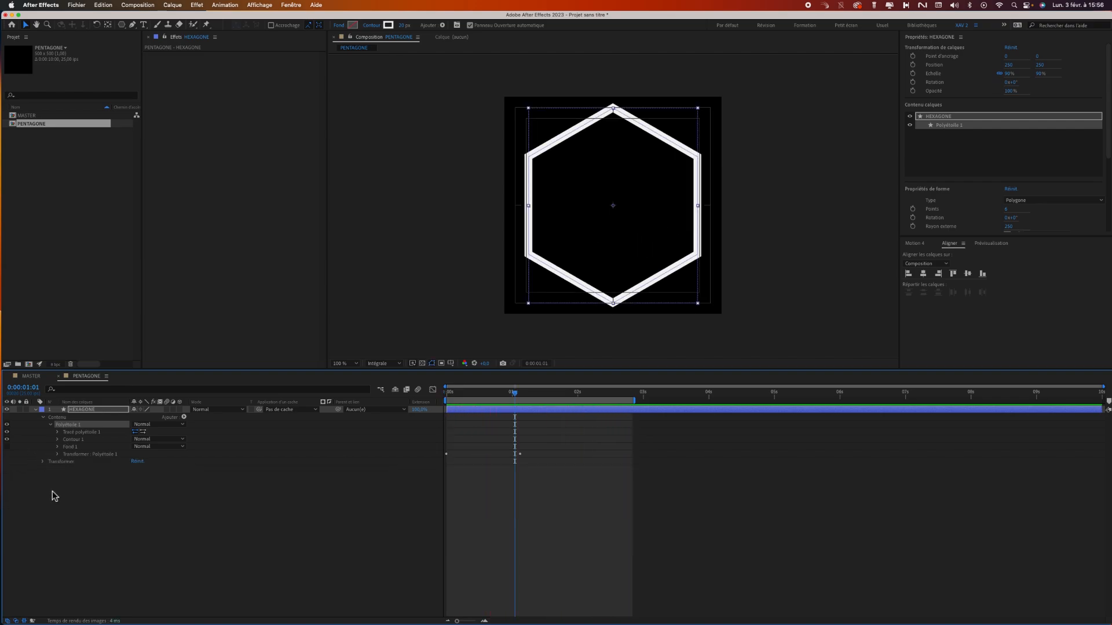
click(58, 440)
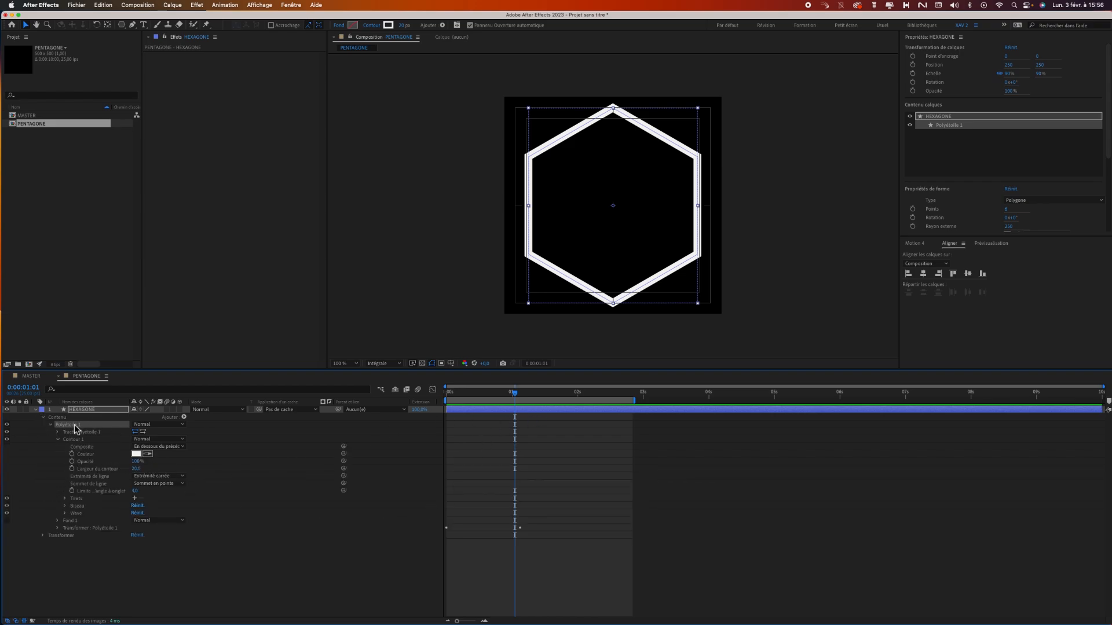
click(95, 470)
mouse_move(516, 398)
mouse_down()
mouse_move(546, 398)
mouse_move(518, 402)
mouse_up()
click(71, 469)
drag(137, 469, 99, 467)
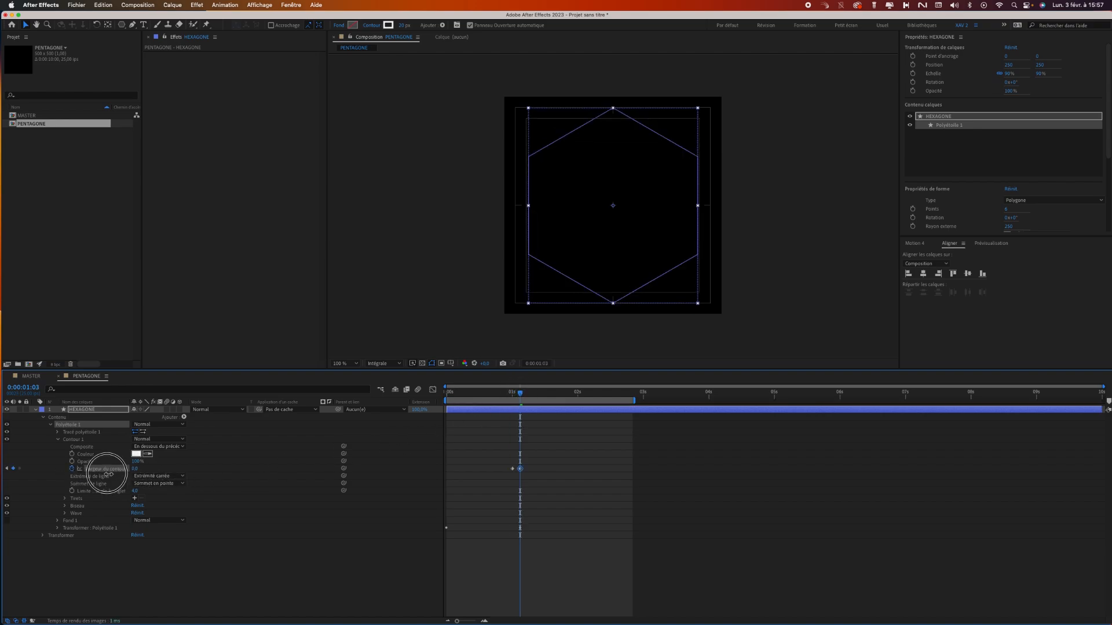
click(543, 504)
key(space)
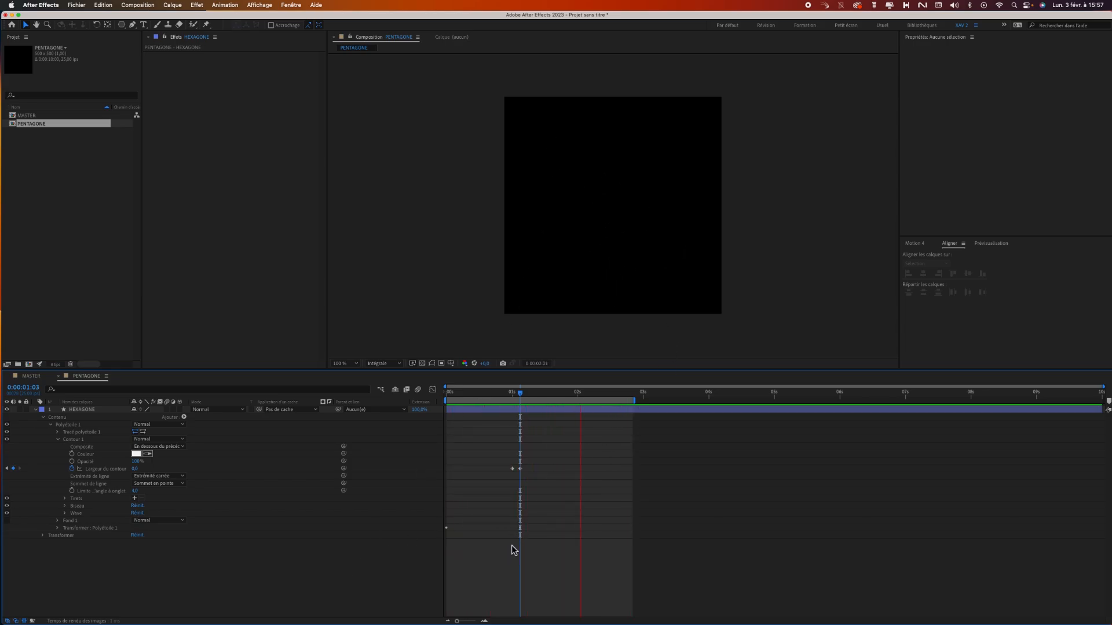
key(space)
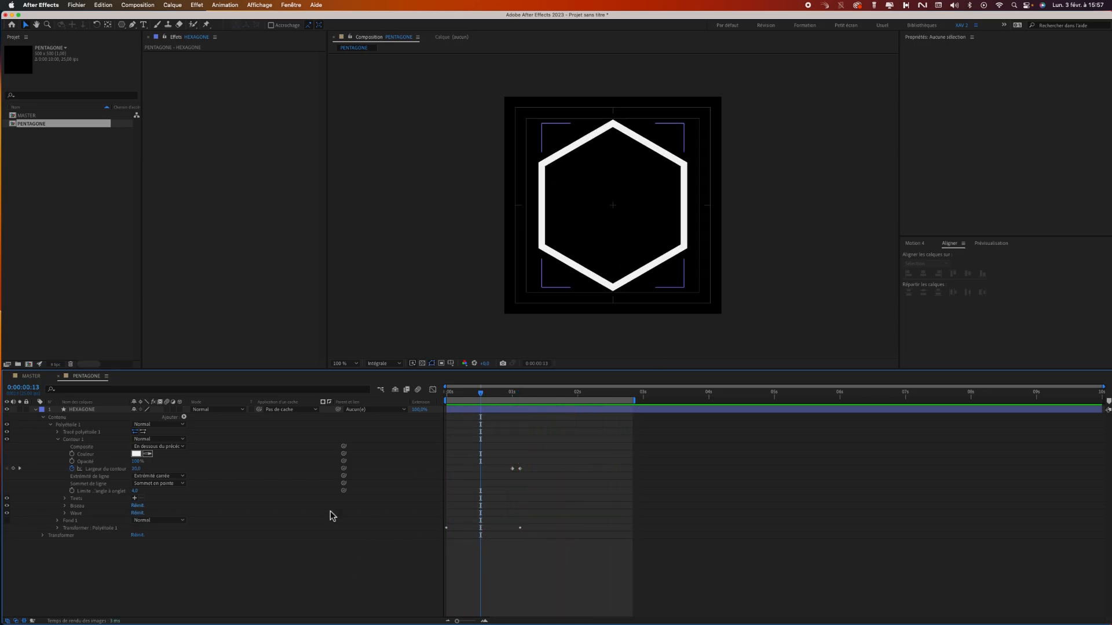
Duplicate the Polyétoile 1 group twice within HEXAGONE, and reveal the keyframed properties of all three groups.
click(50, 425)
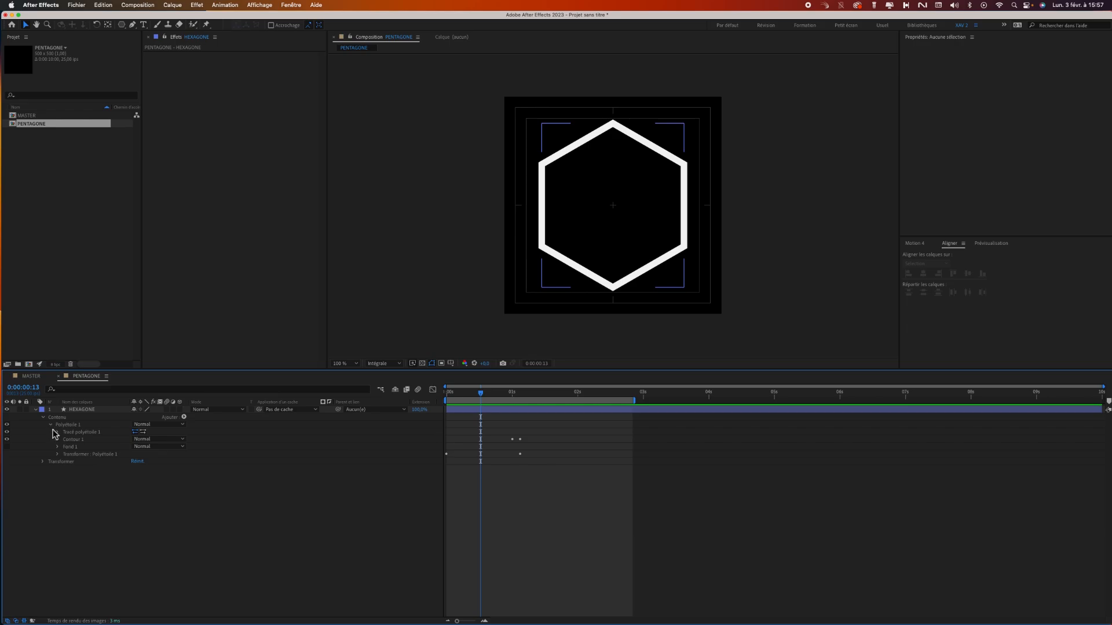
click(71, 425)
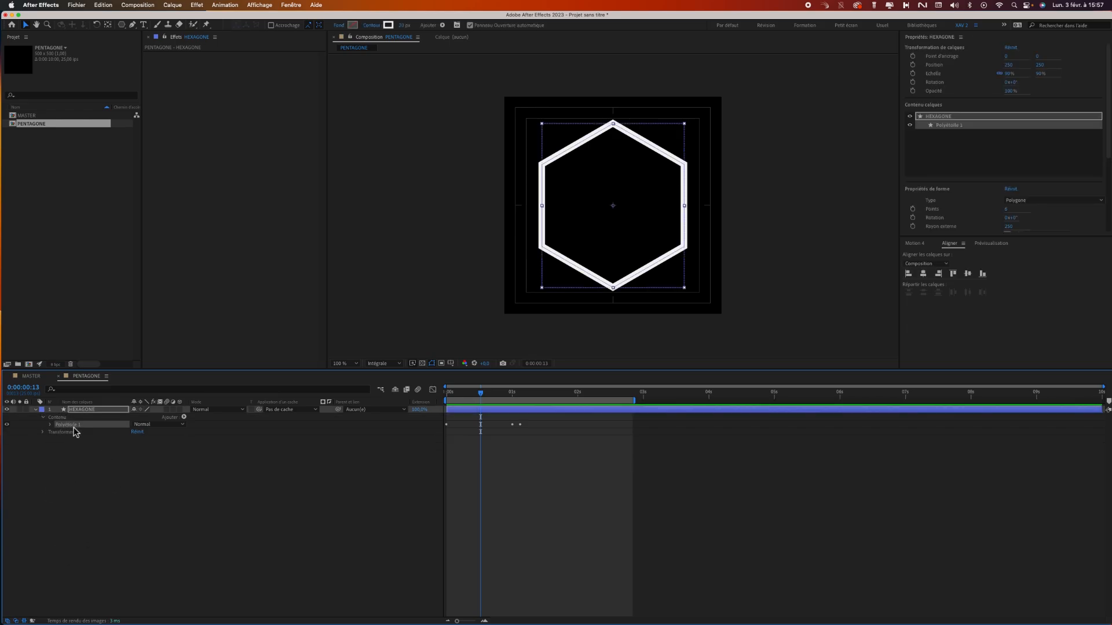
click(104, 5)
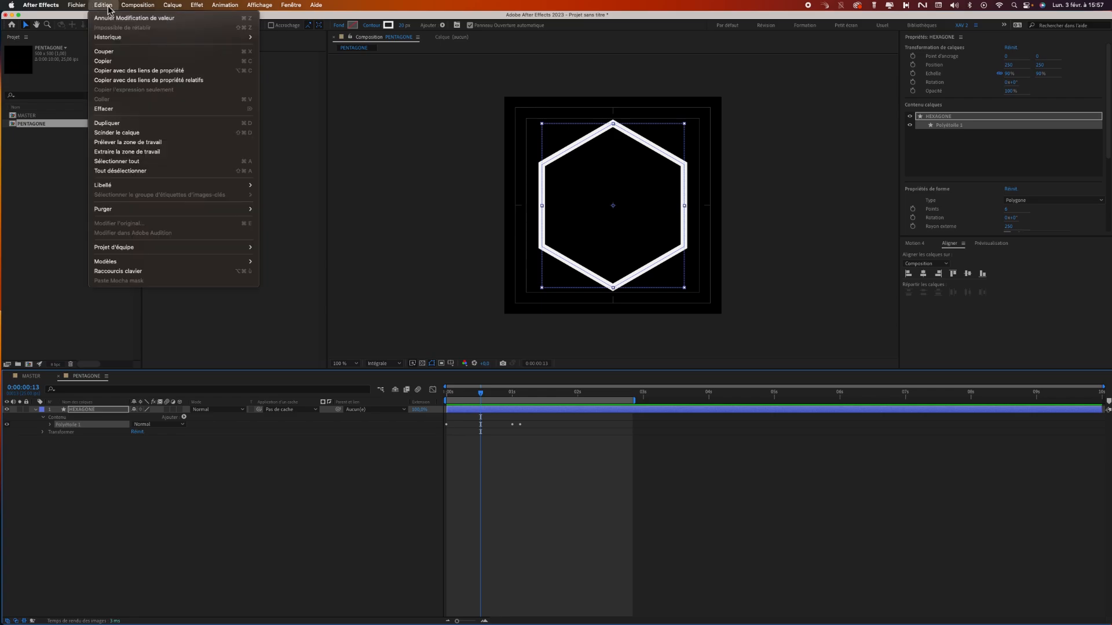
click(74, 432)
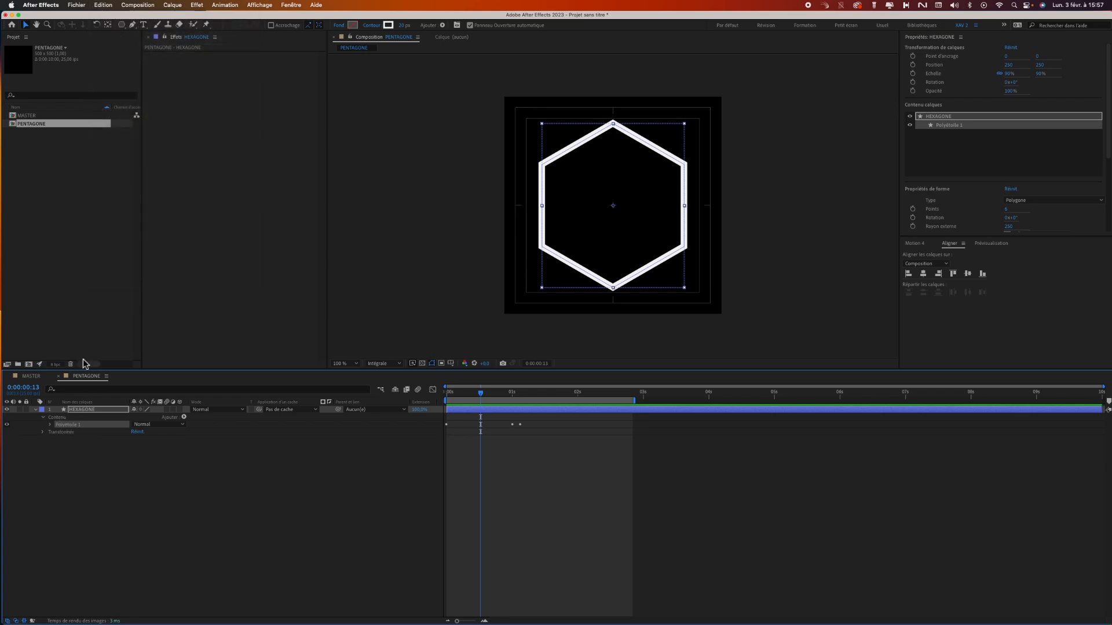
click(104, 5)
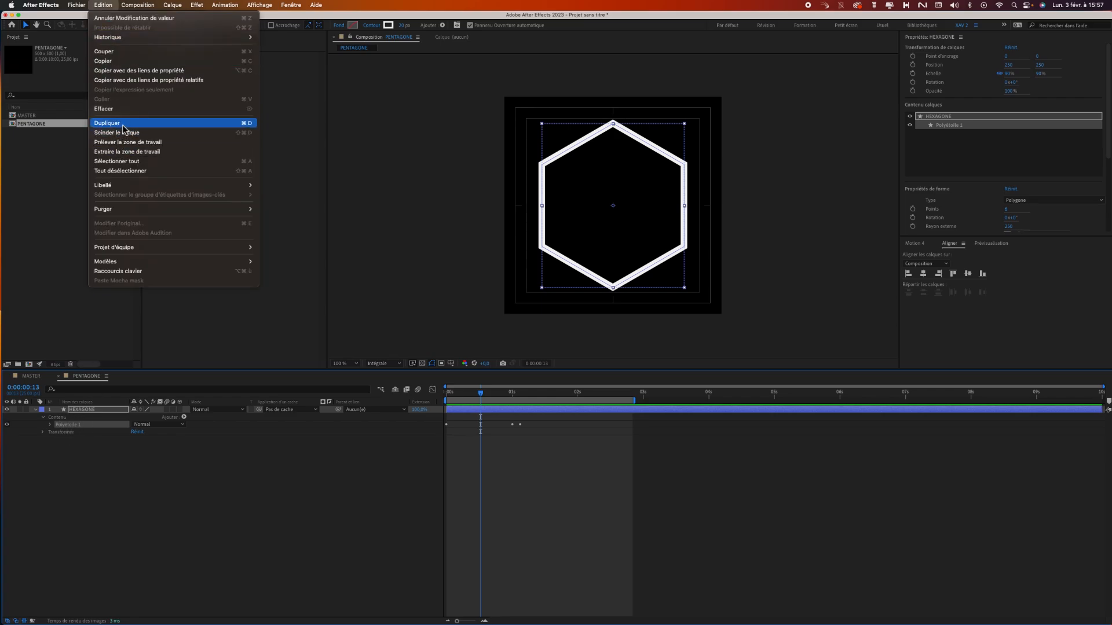
click(119, 120)
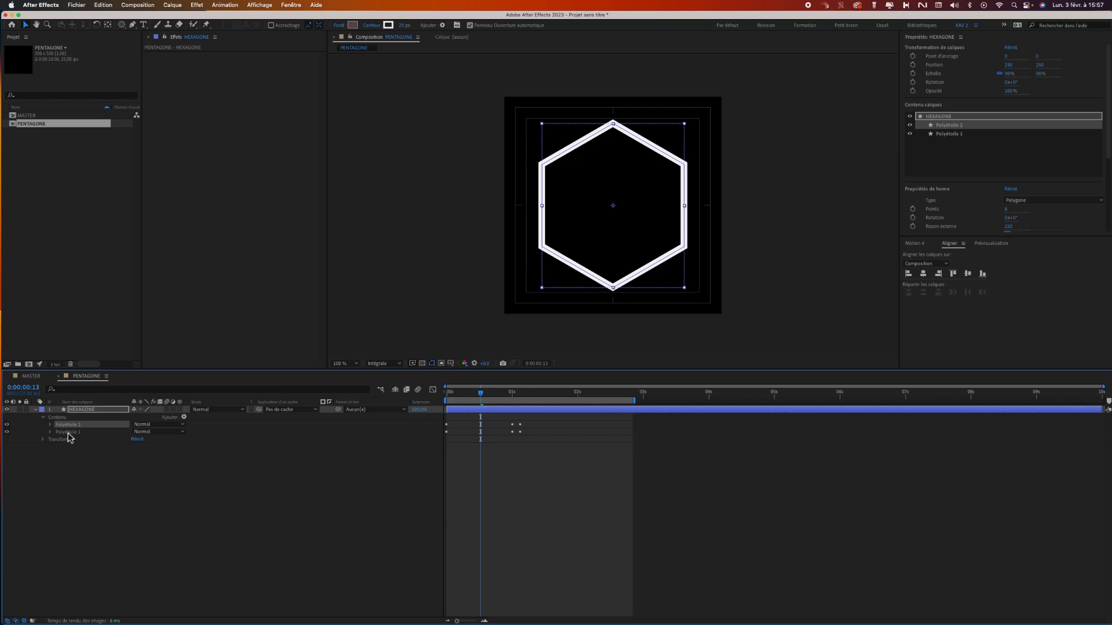
click(104, 6)
click(118, 119)
click(98, 410)
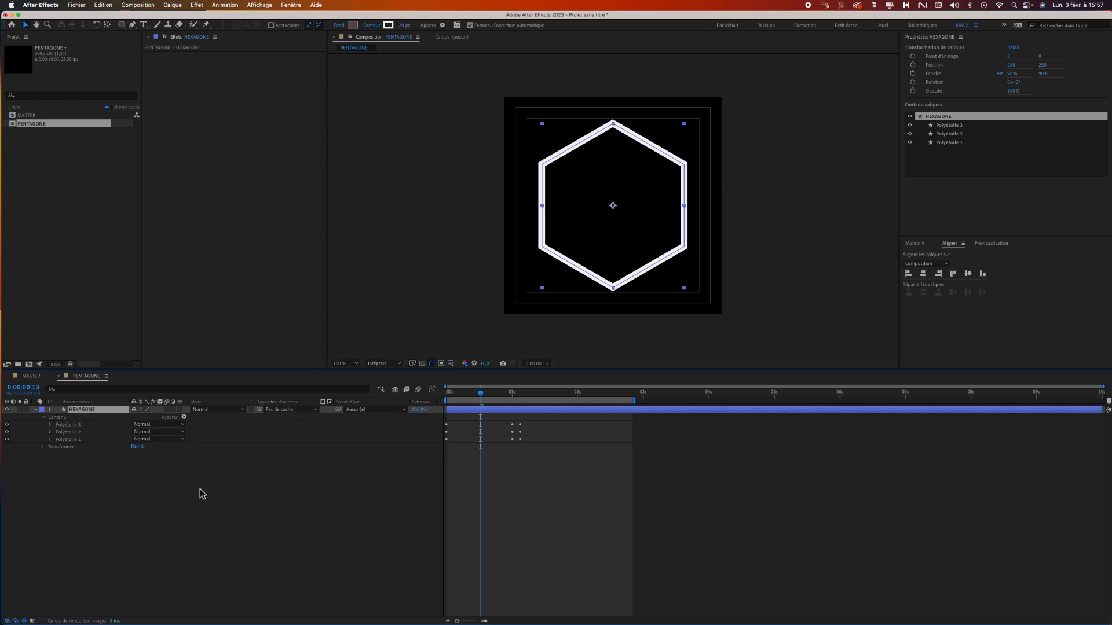
key(u)
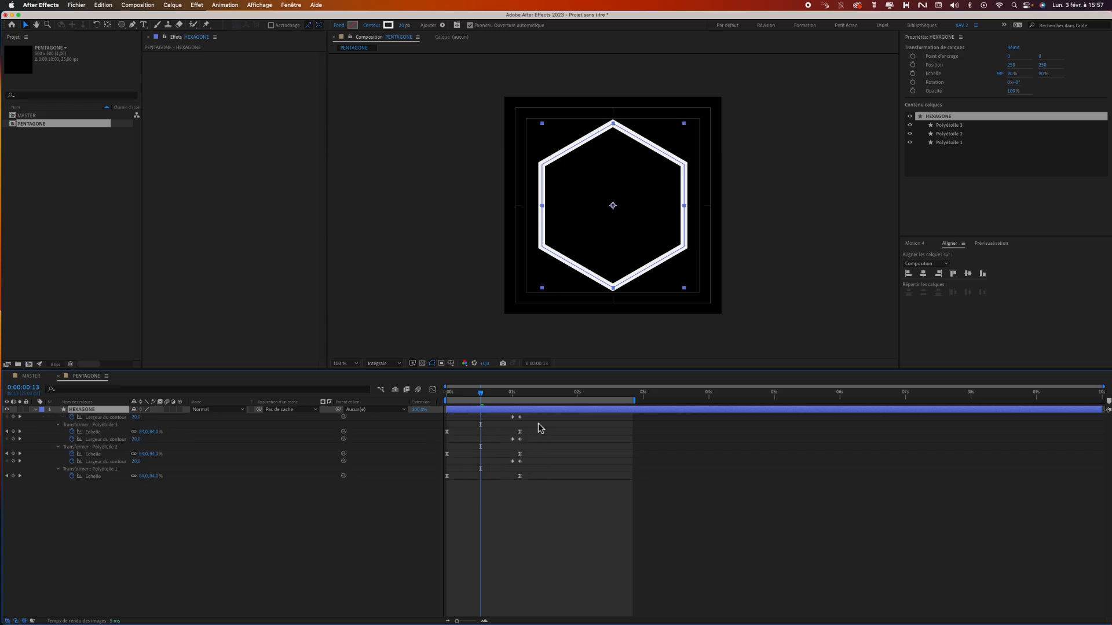
drag(539, 416, 443, 468)
drag(521, 462, 525, 464)
key(super+z)
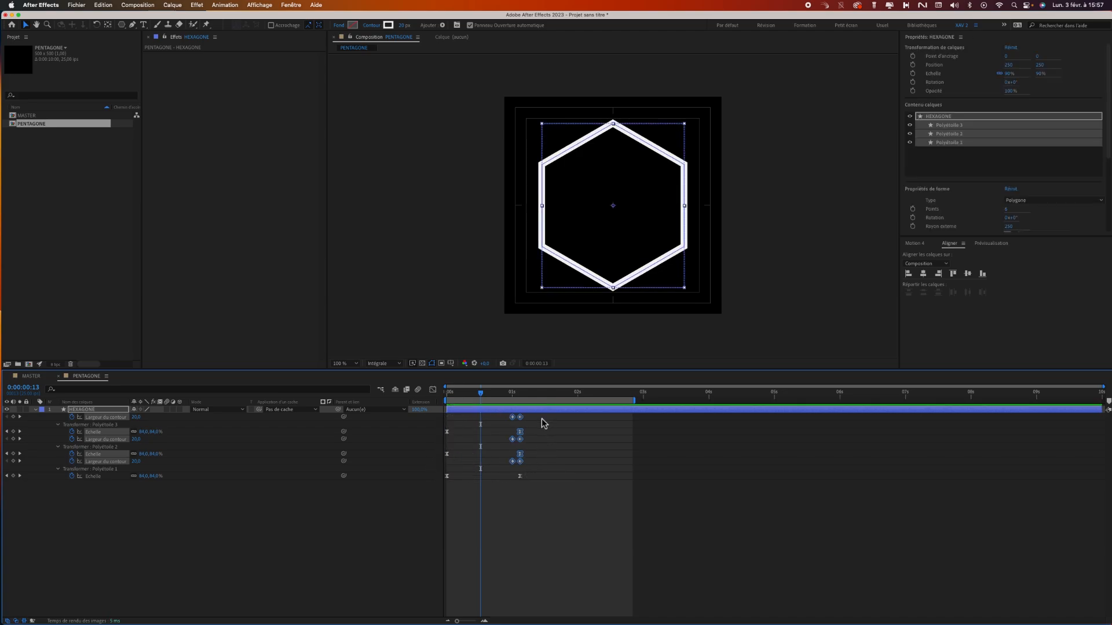
Shift the Scale and stroke-width keyframes of Polyétoile 3 and 2, plus Polyétoile 1's stroke-width keyframes, about four frames later.
drag(543, 415, 440, 464)
drag(523, 460, 533, 461)
click(541, 433)
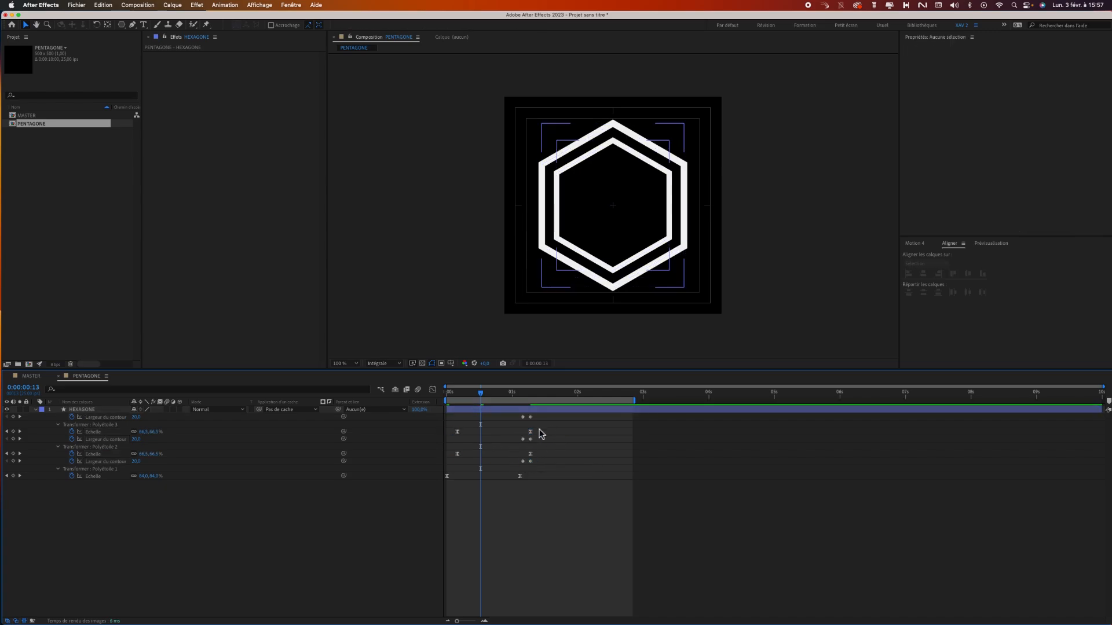
Delay Polyétoile 3's Scale and stroke-width keyframes by about three more frames, and preview the staggered hexagons from the start.
drag(546, 413, 437, 448)
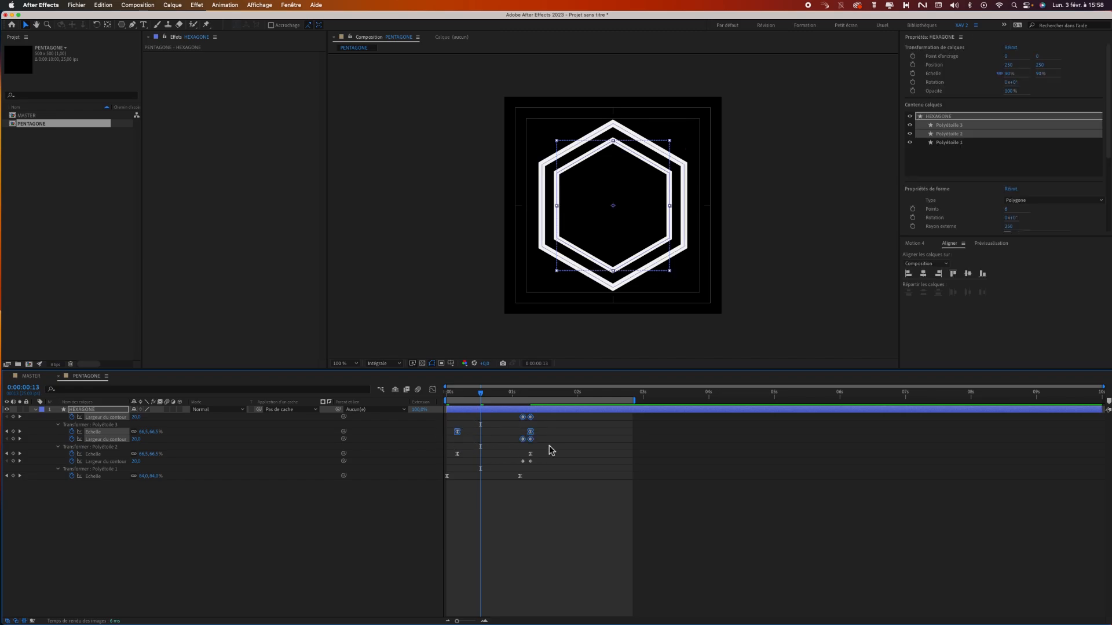
click(533, 440)
drag(541, 417, 451, 437)
drag(531, 433, 537, 435)
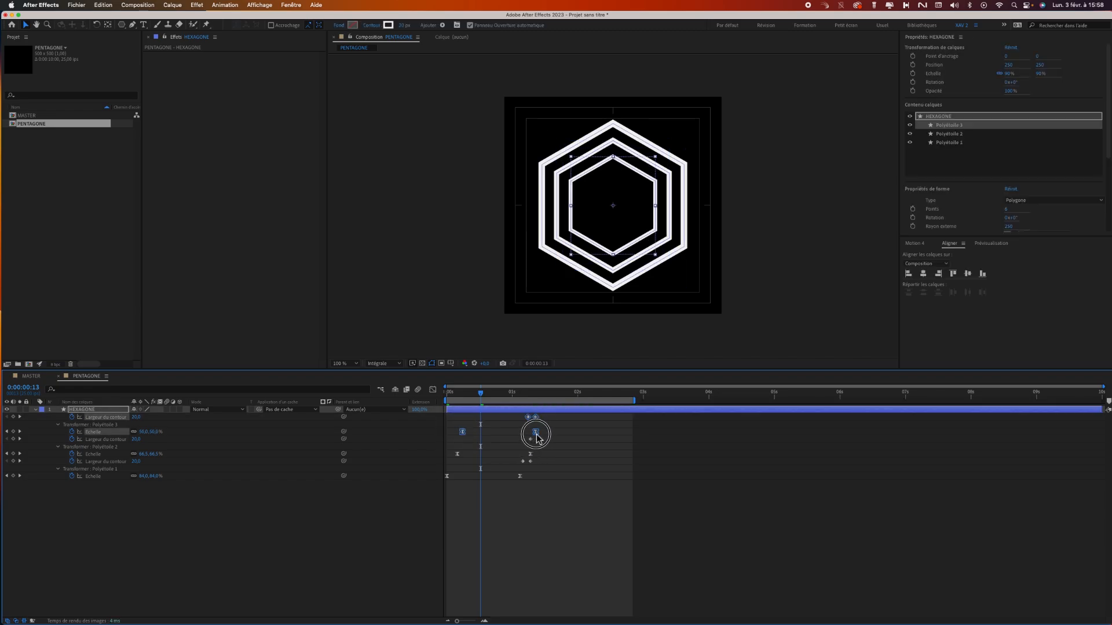
click(467, 395)
drag(466, 395, 484, 394)
drag(537, 434, 539, 435)
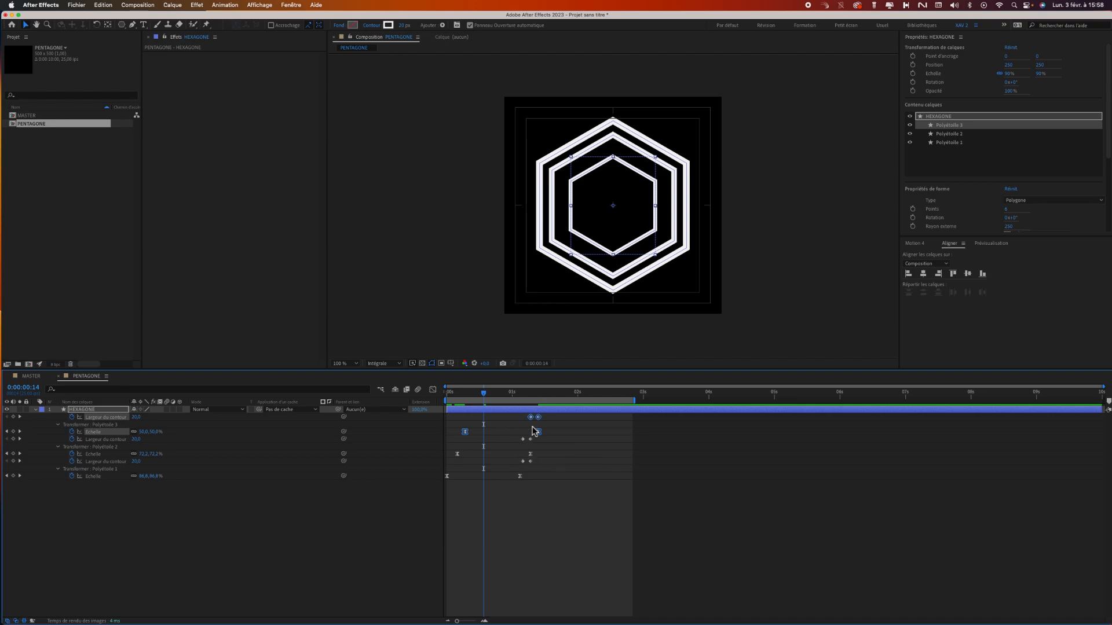
click(519, 505)
key(space)
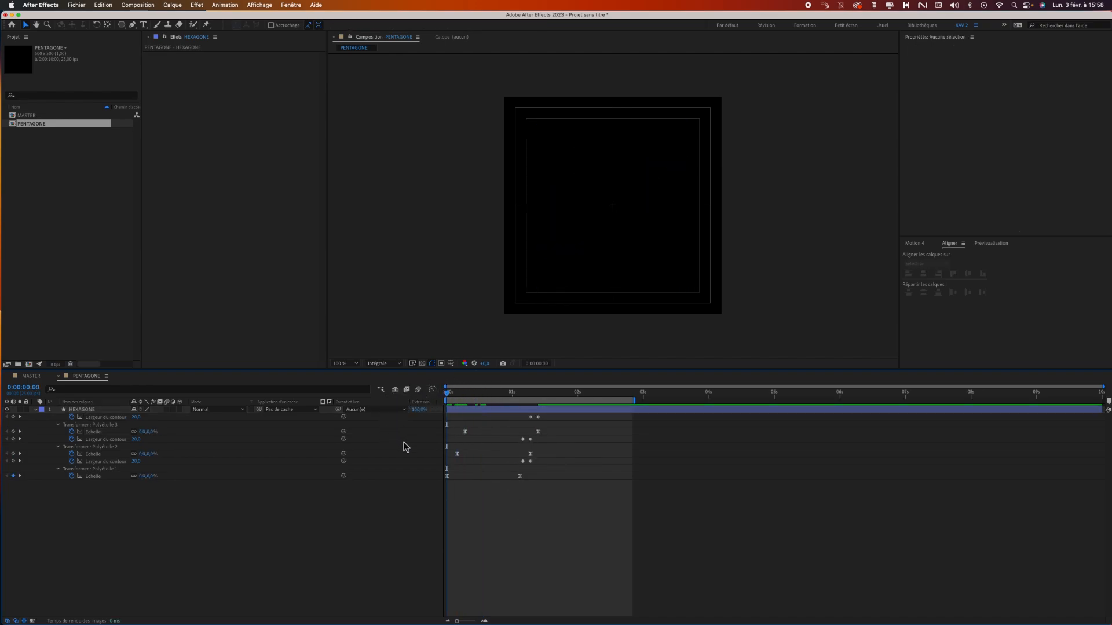
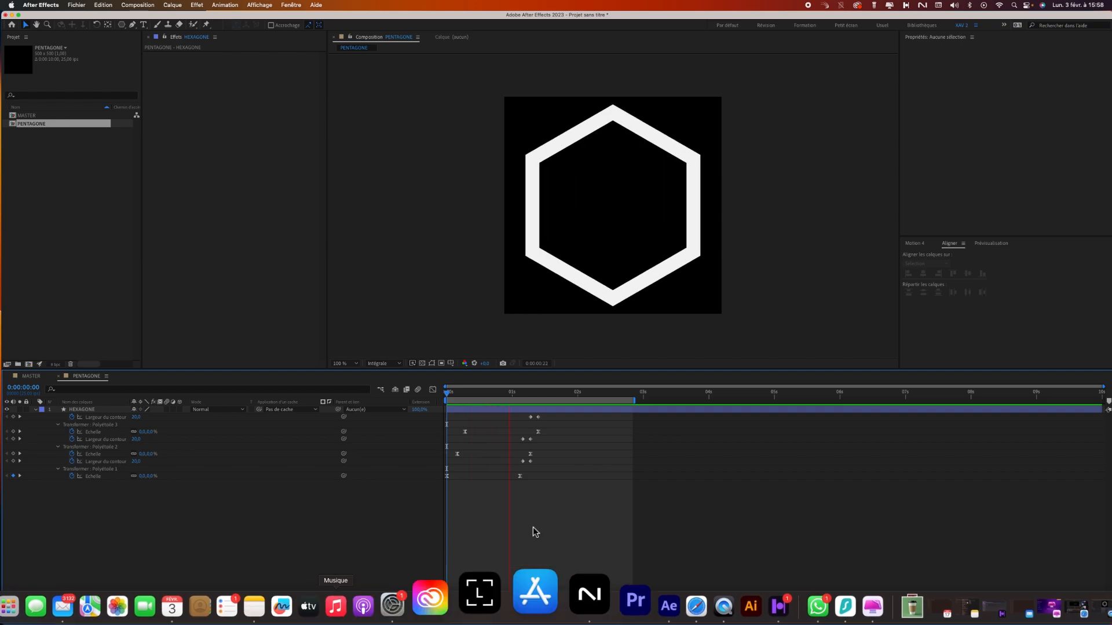
At 0:00:00:21, change the stroke colour of Polyétoile 2 to orange.
key(space)
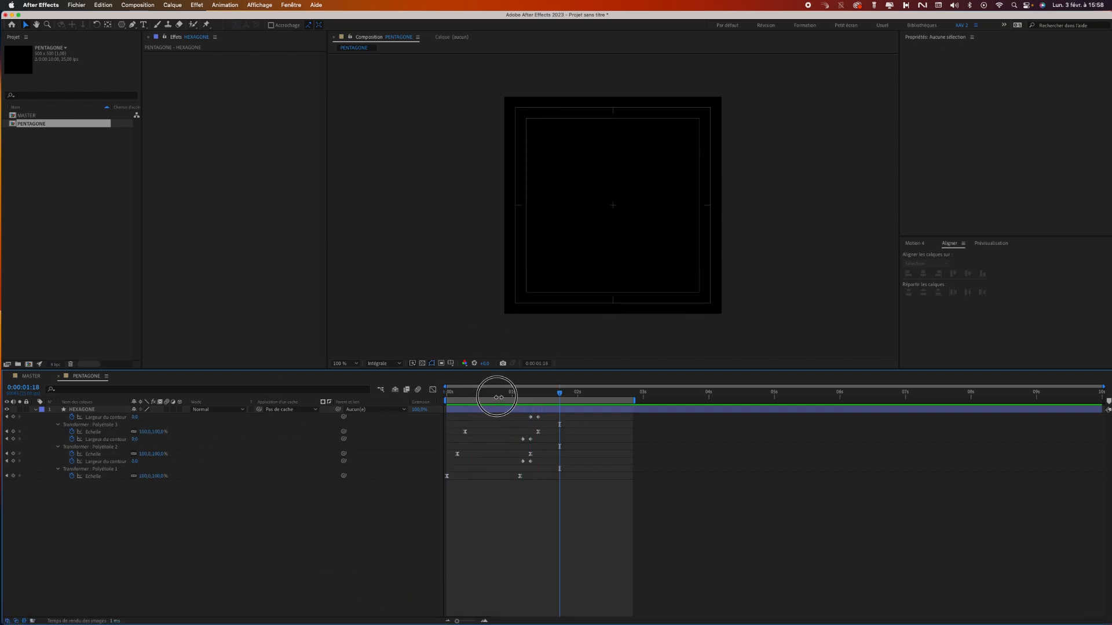
click(502, 394)
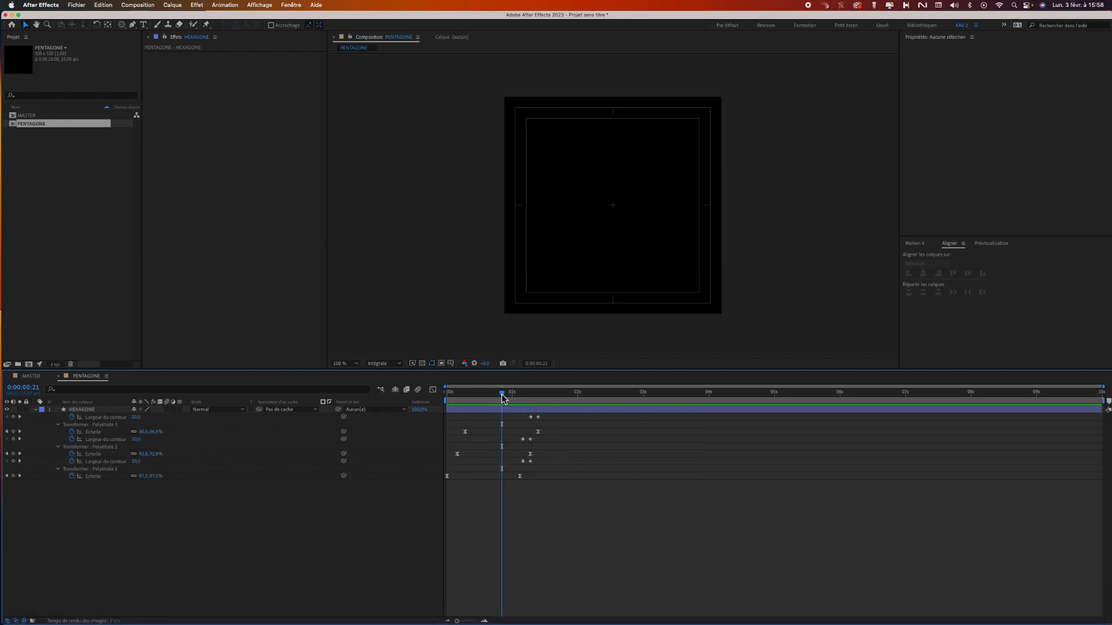
click(102, 449)
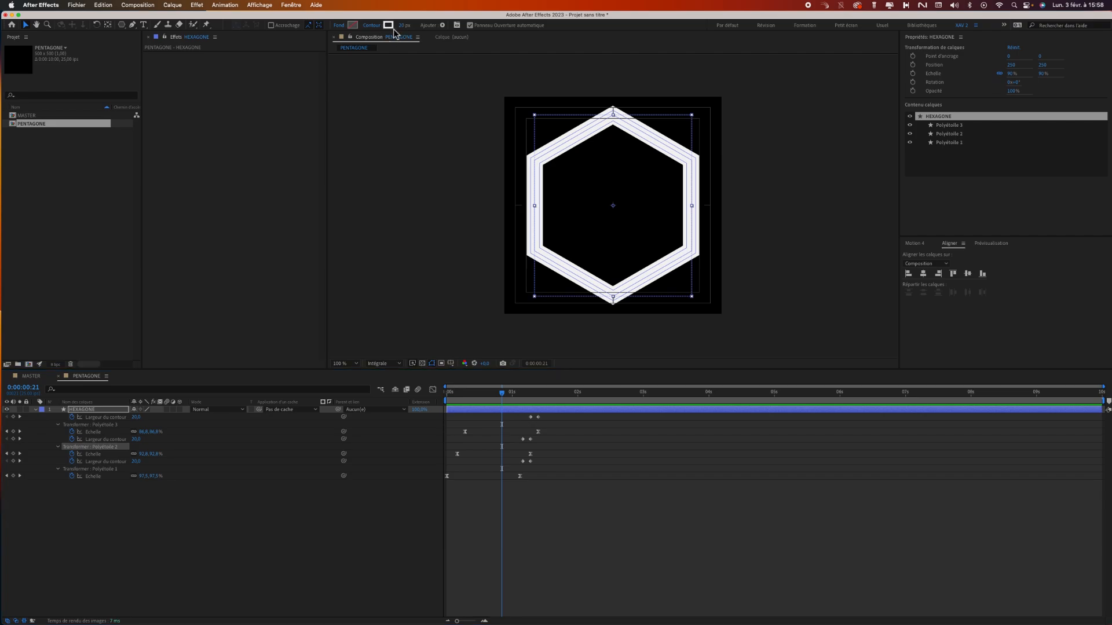
click(388, 25)
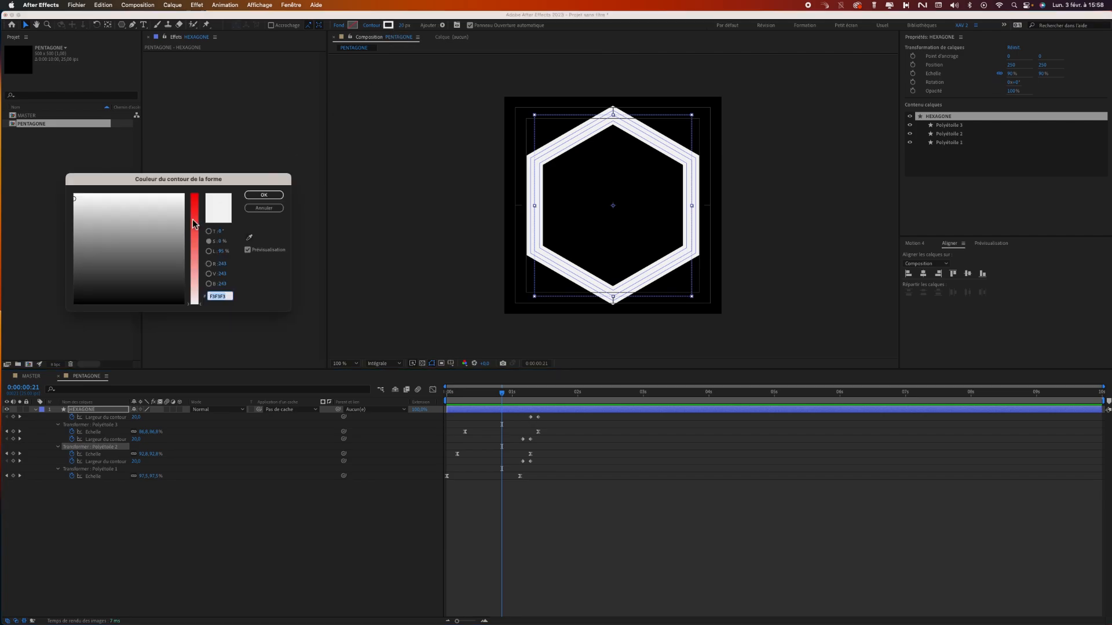
click(194, 208)
drag(193, 206, 193, 207)
drag(140, 213, 85, 201)
key(Return)
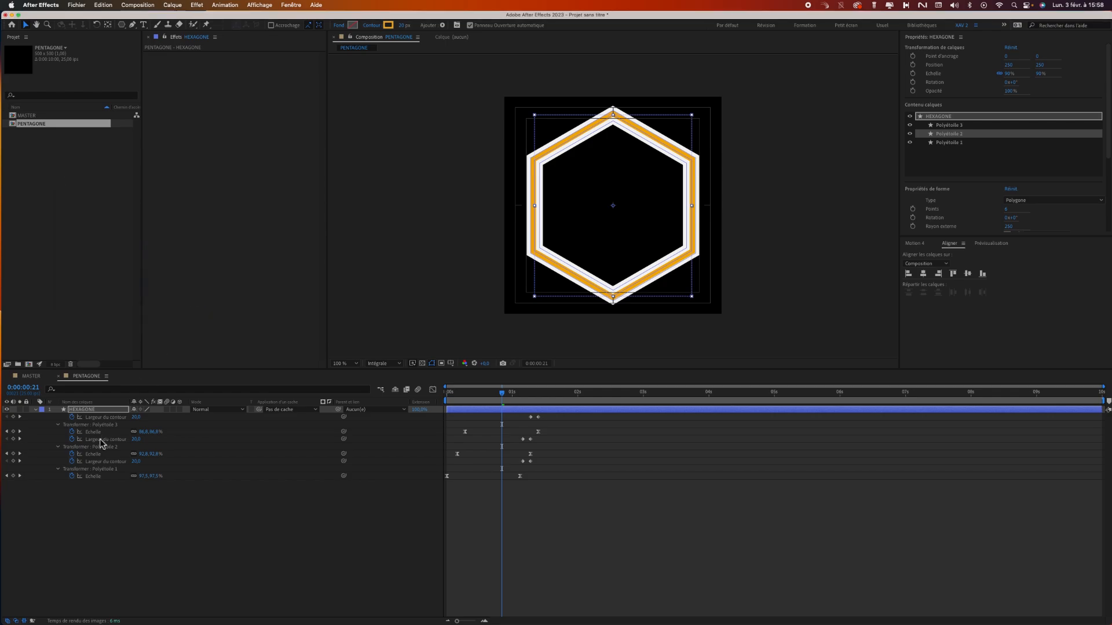
Change the stroke colour of Polyétoile 1 to bright red.
click(91, 447)
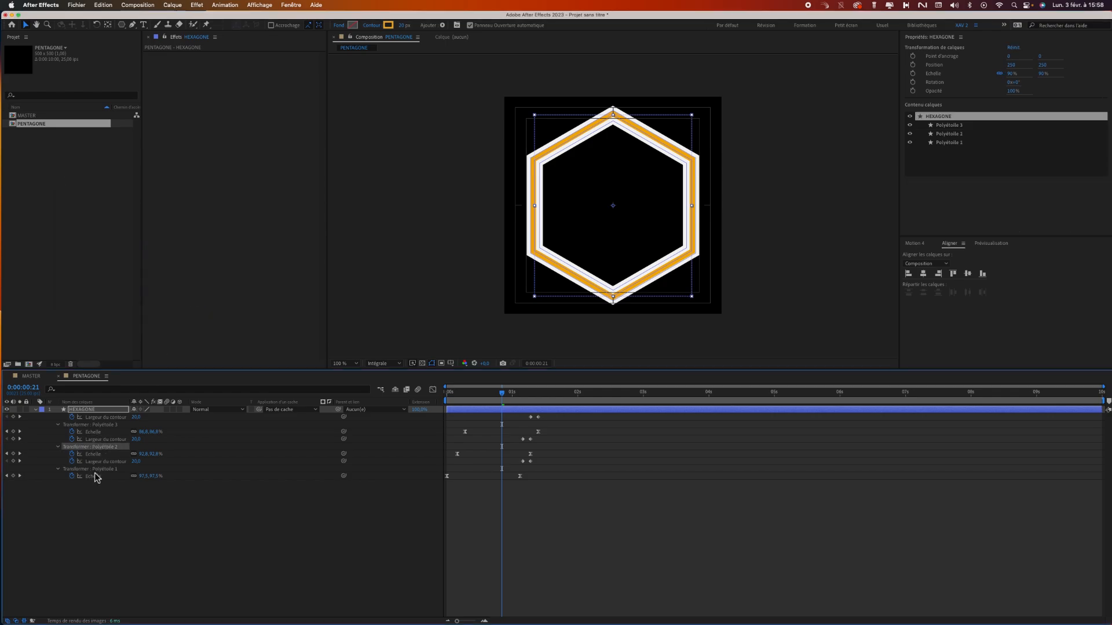
click(93, 470)
click(388, 25)
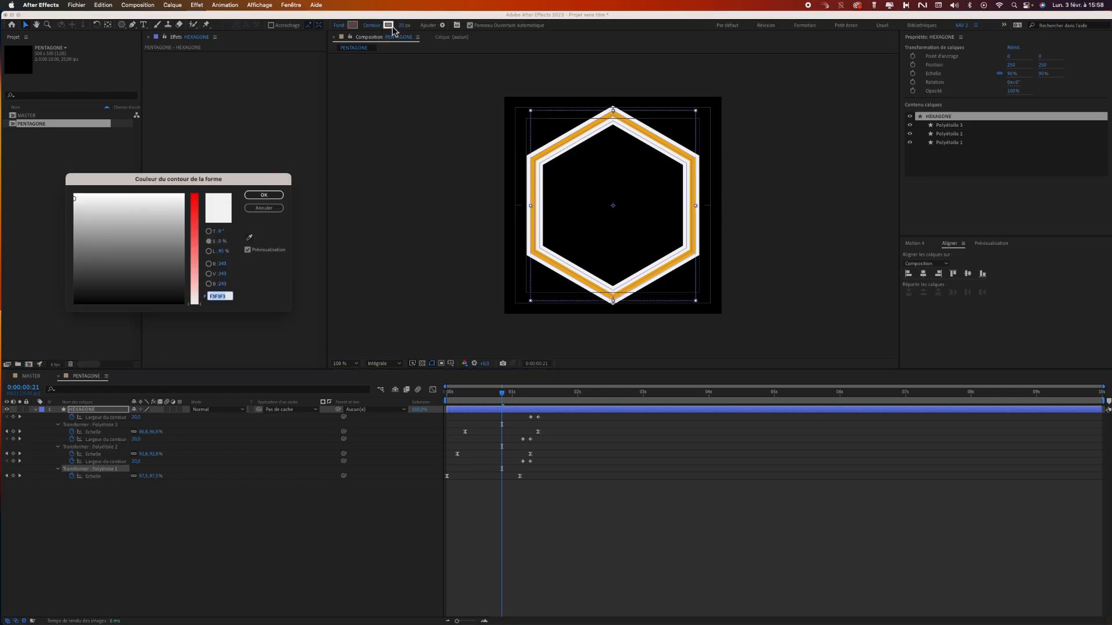
click(192, 206)
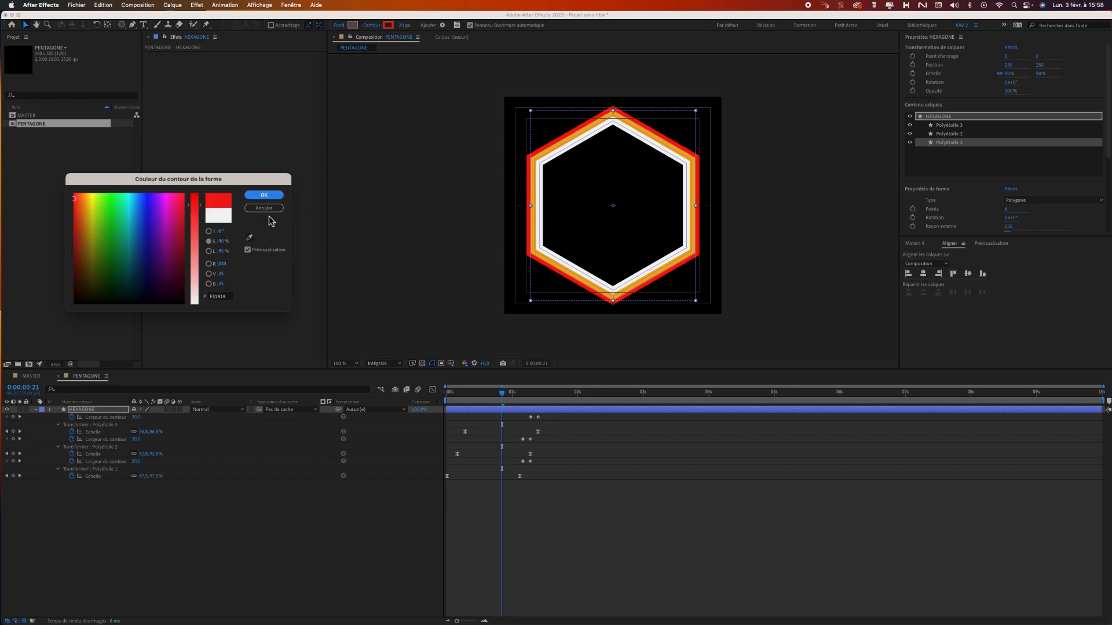
click(264, 195)
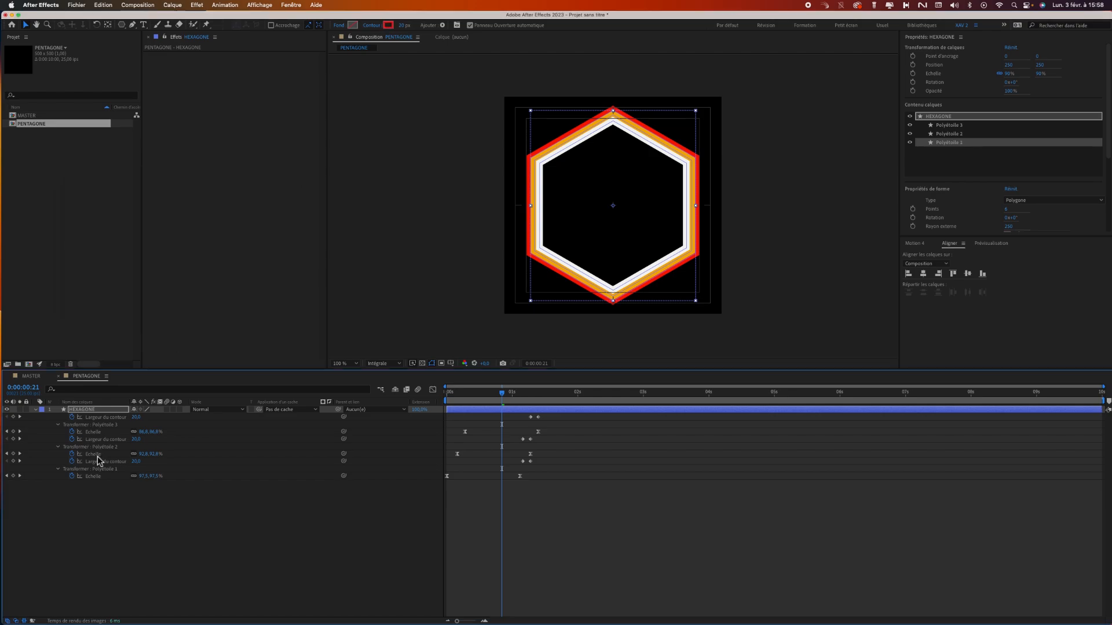
Change the stroke colour of Polyétoile 3 to light blue.
click(102, 425)
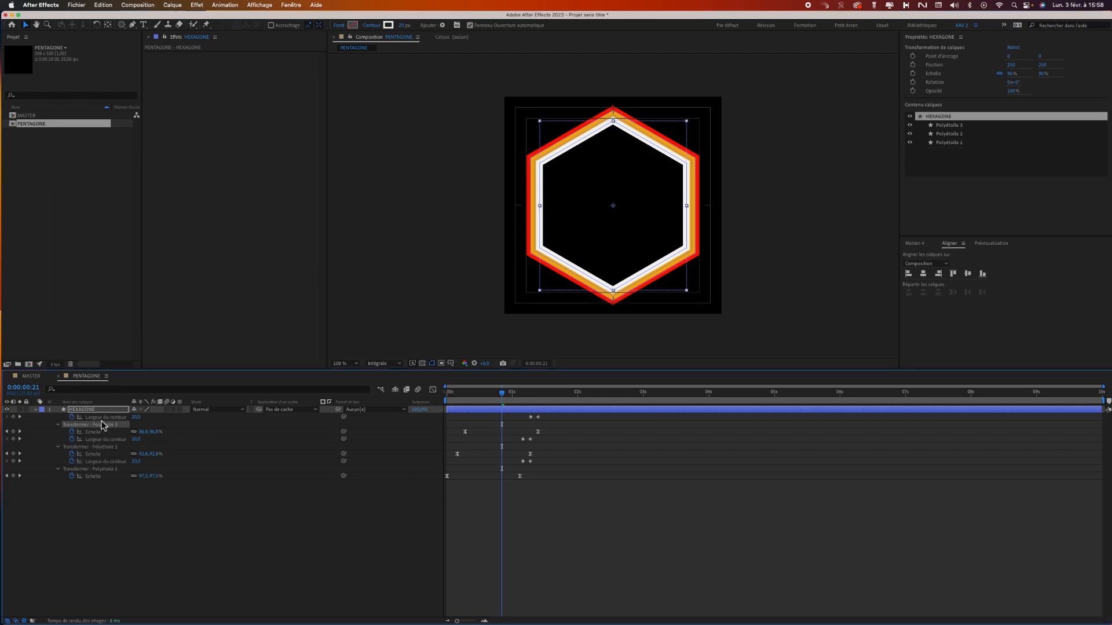
click(388, 25)
click(194, 232)
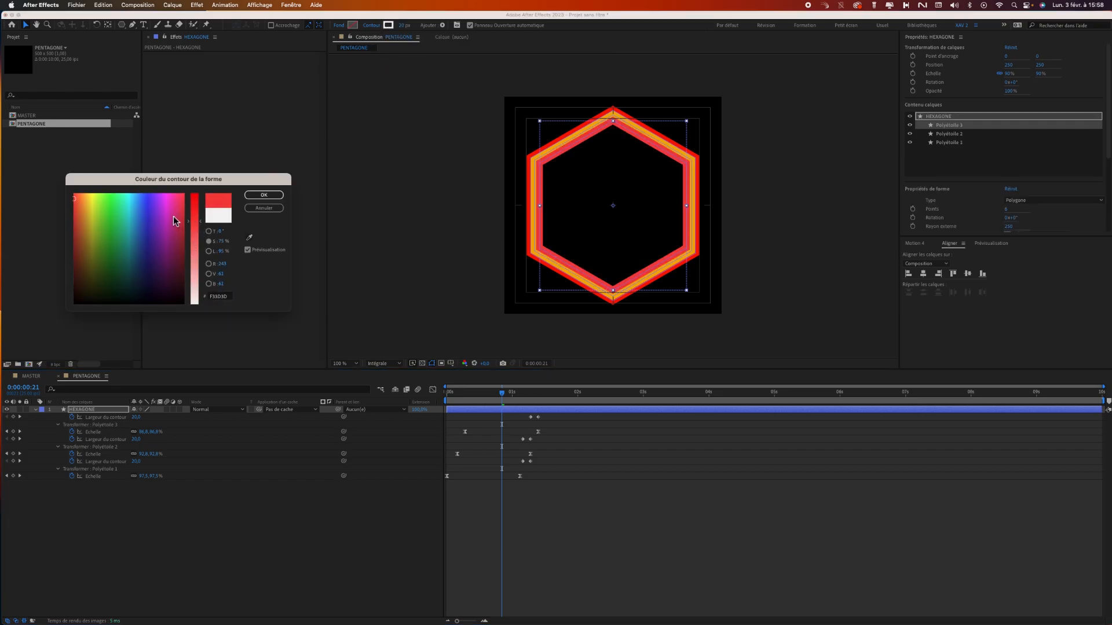
drag(145, 204, 132, 208)
click(263, 195)
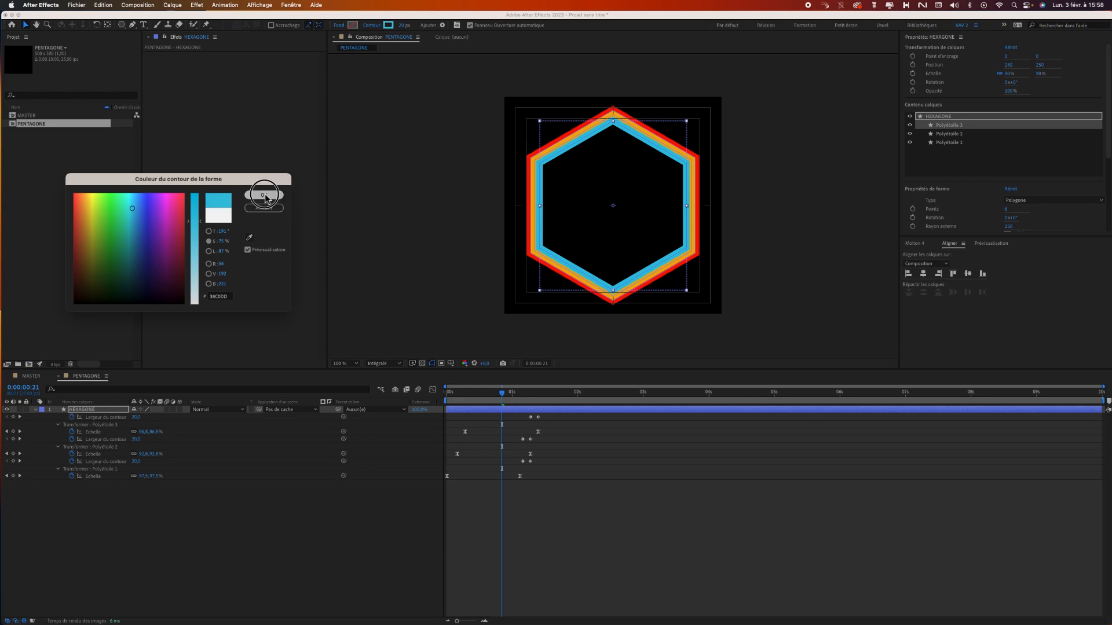
Preview the coloured hexagons from the start and end the work area at 0:00:02:05.
drag(496, 393, 434, 400)
key(space)
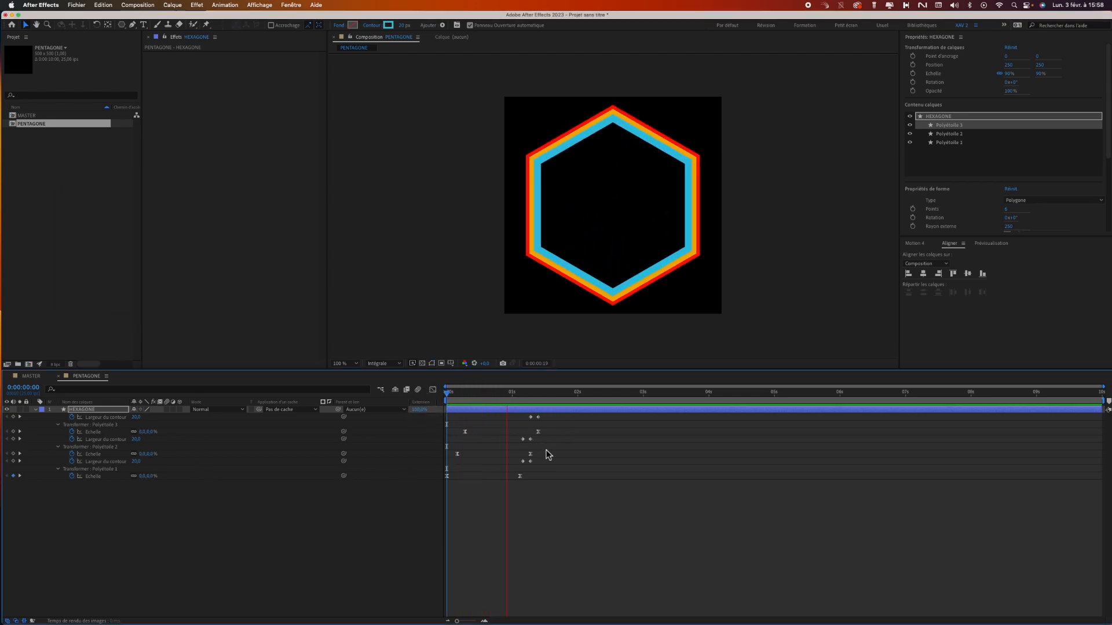
key(space)
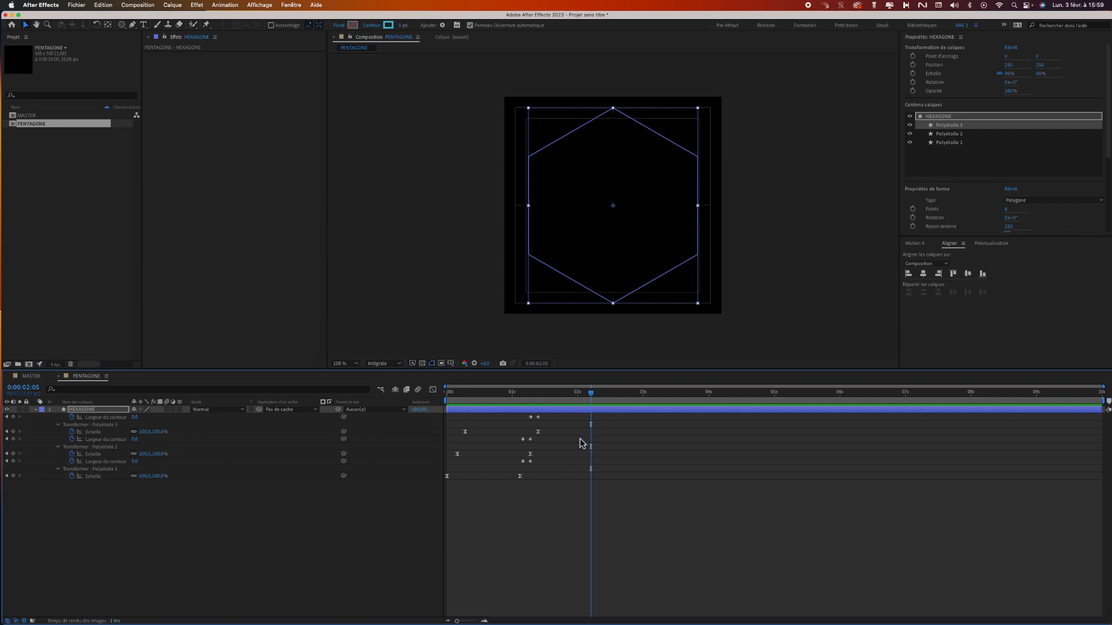
key(n)
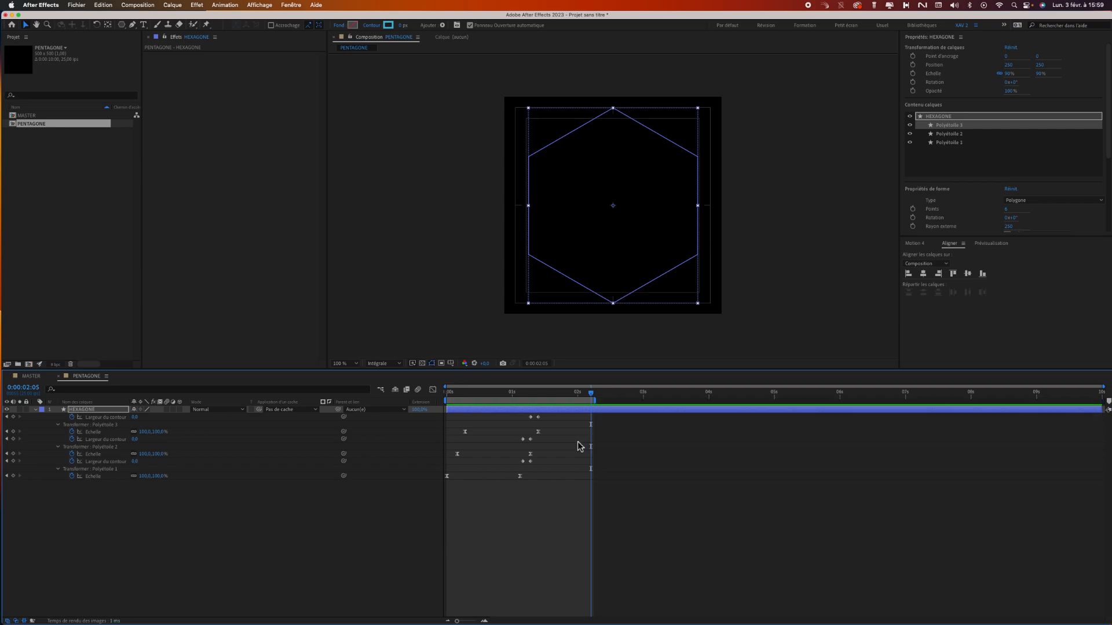
Rename the PENTAGONE composition in the project as HEXAGONE.
click(32, 377)
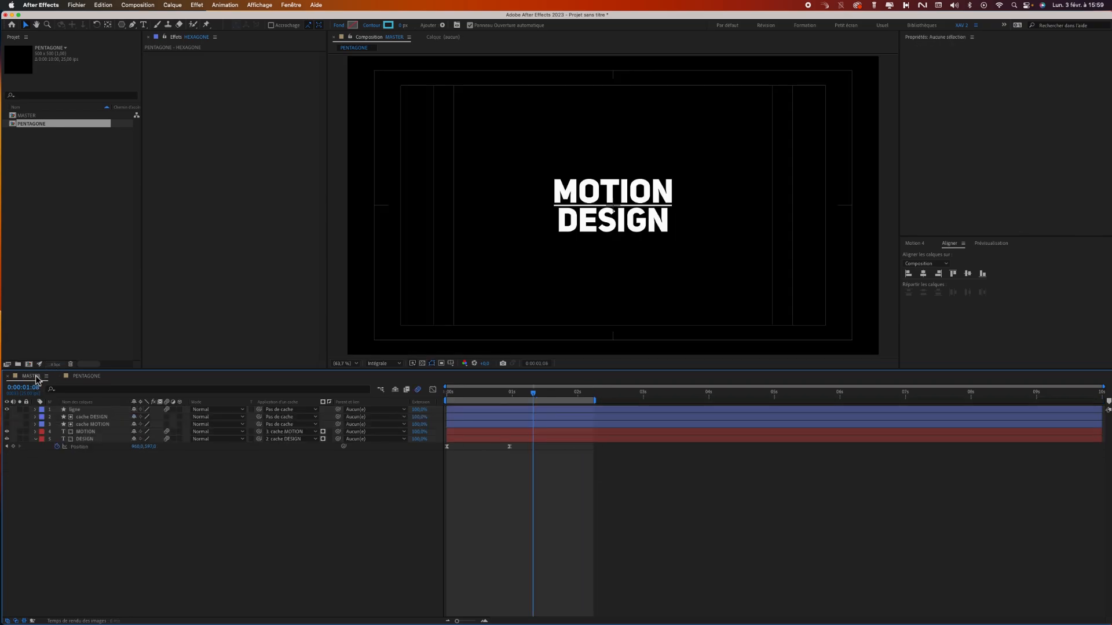
click(31, 154)
click(41, 125)
key(Return)
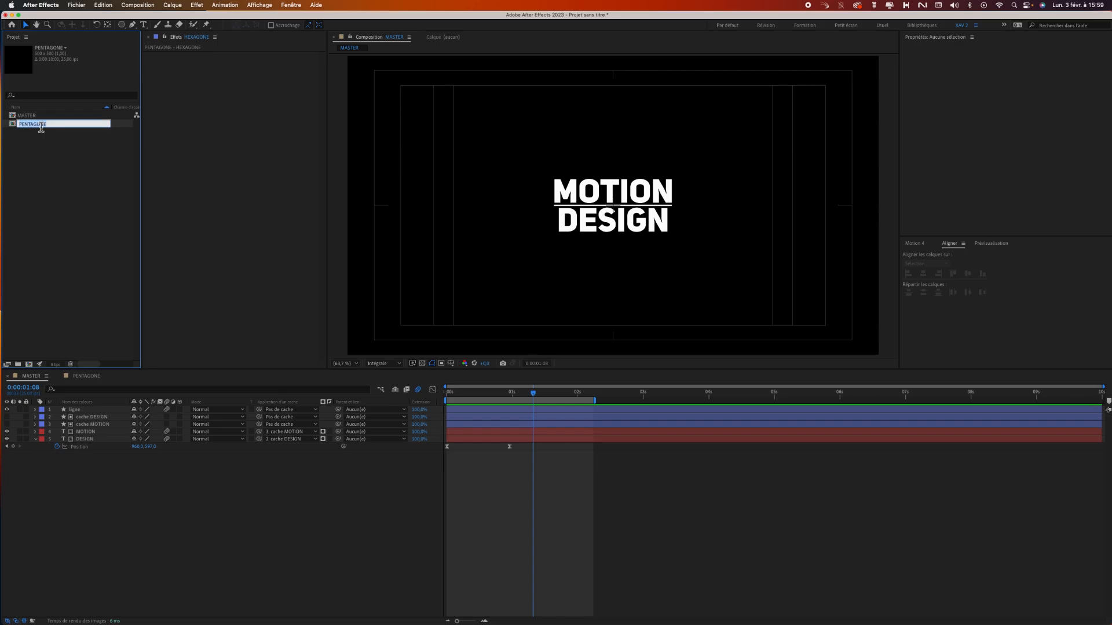
text(HEX)
key(Return)
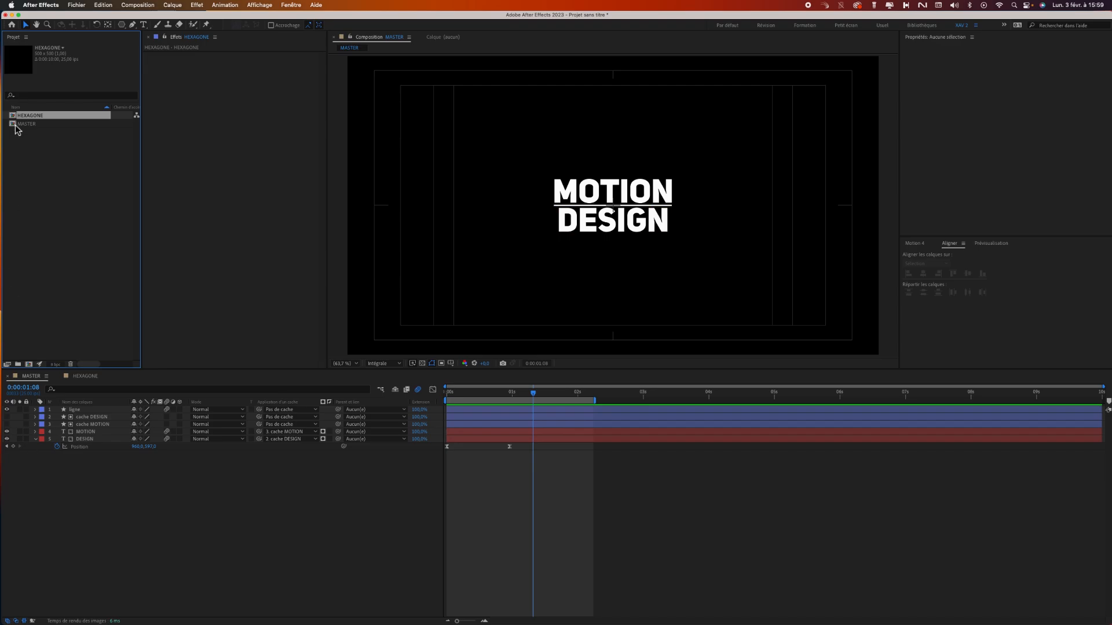
Place the HEXAGONE composition in MASTER as the top layer, beside the title, and preview from the start.
click(84, 376)
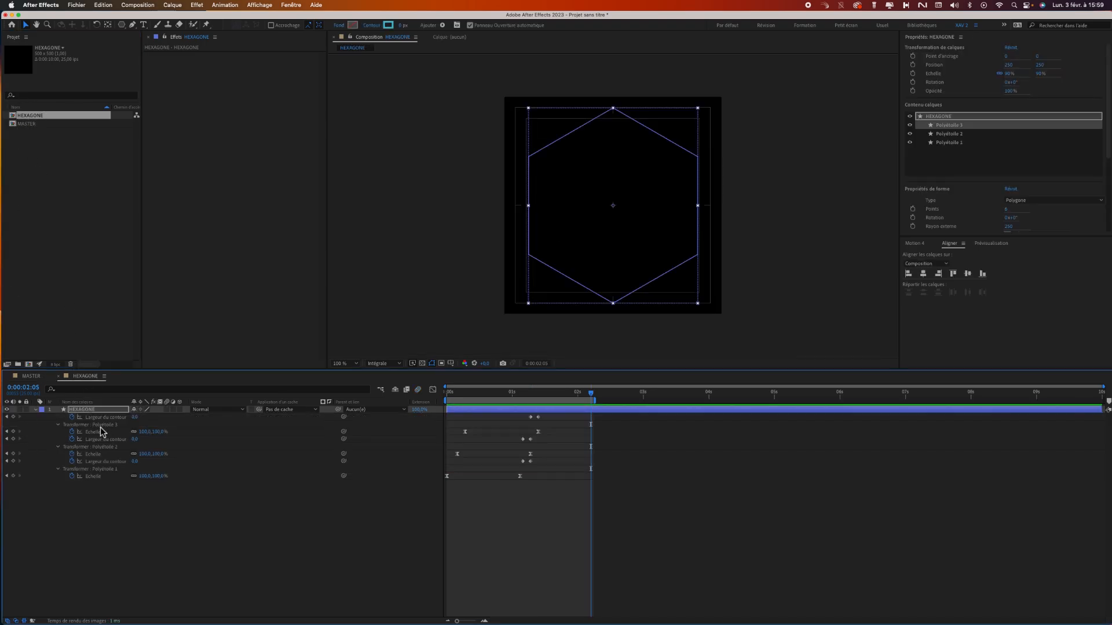
click(36, 375)
drag(28, 116, 477, 174)
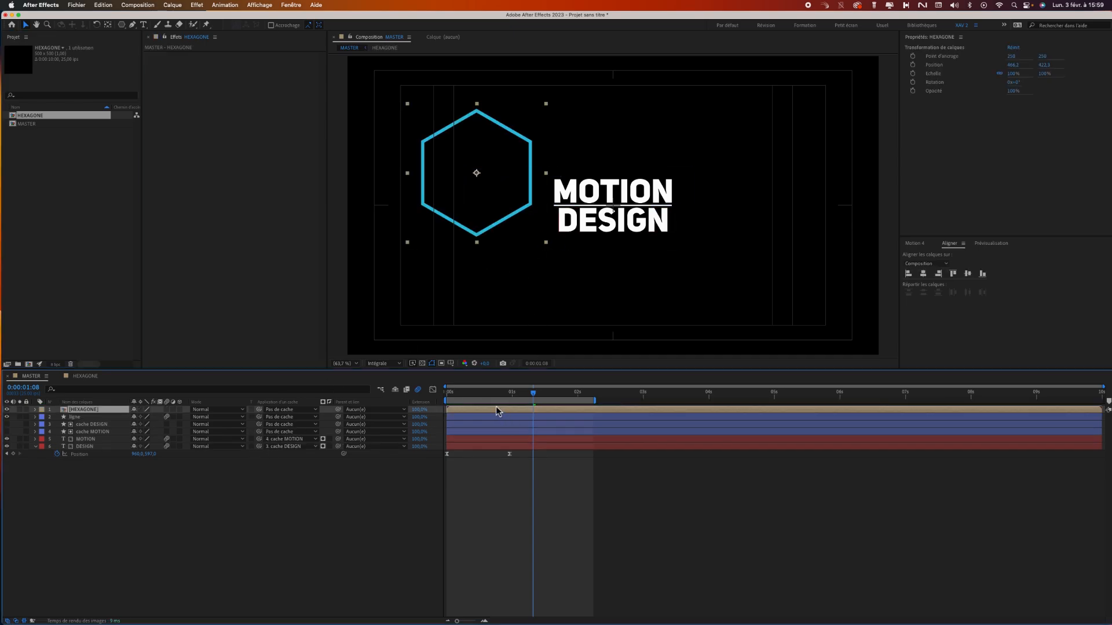
drag(497, 395, 394, 410)
key(space)
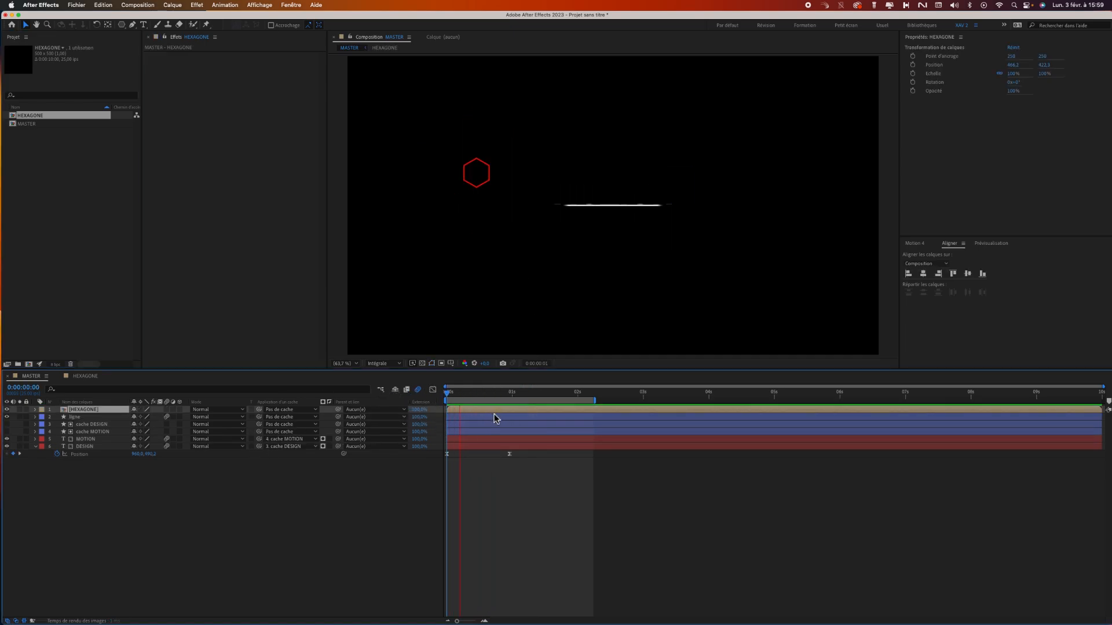
key(space)
Move the HEXAGONE layer around the MOTION DESIGN title, enlarge it to about 150%, and preview the animation.
drag(520, 219, 544, 209)
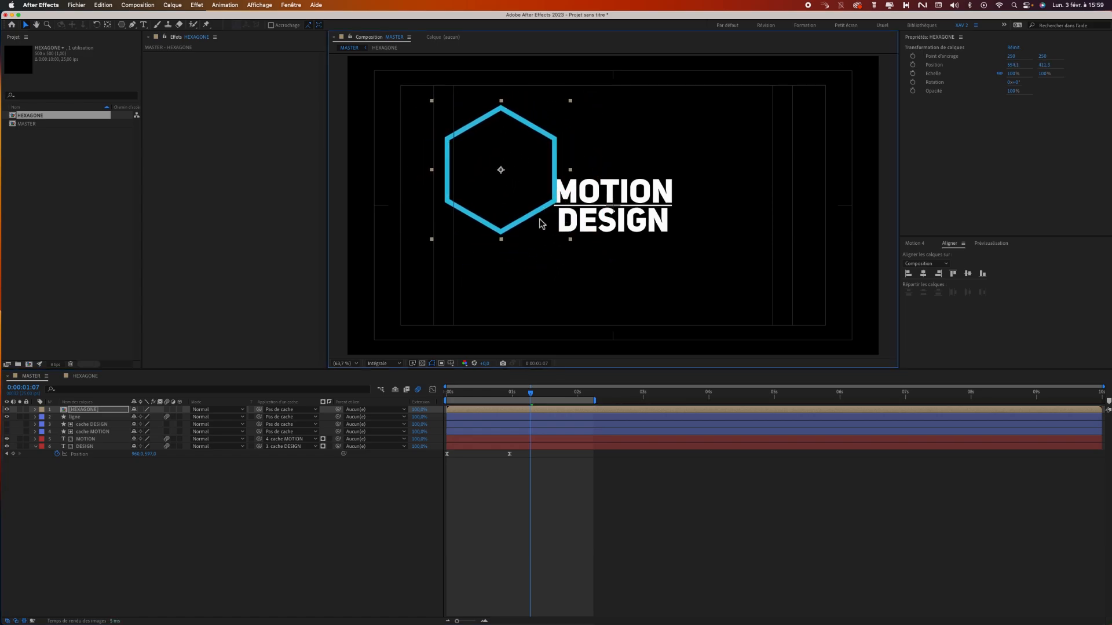
key(space)
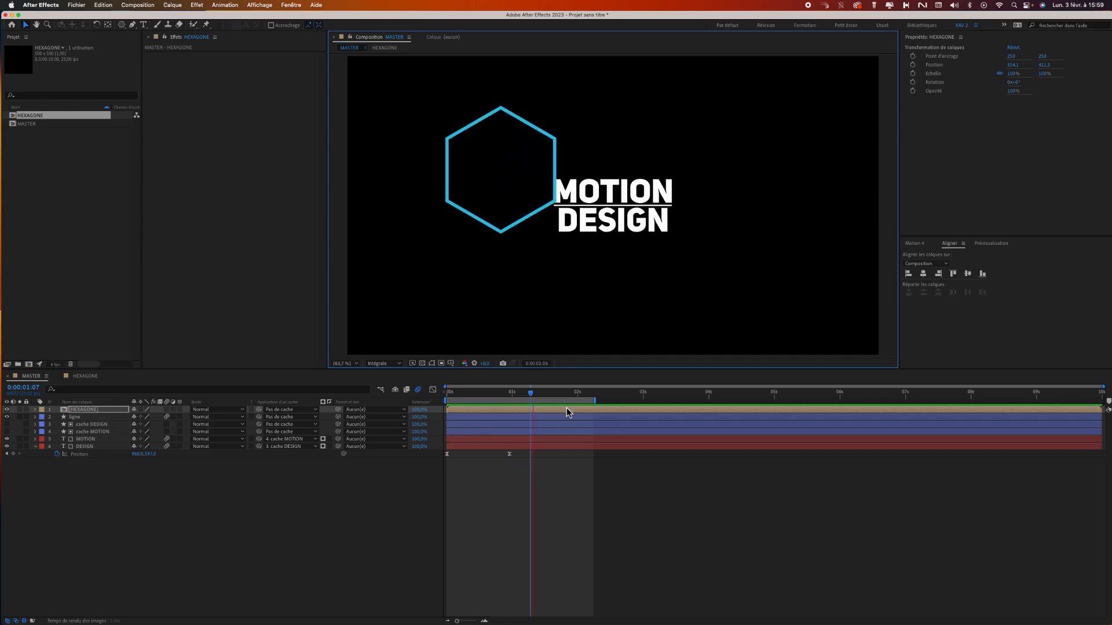
key(space)
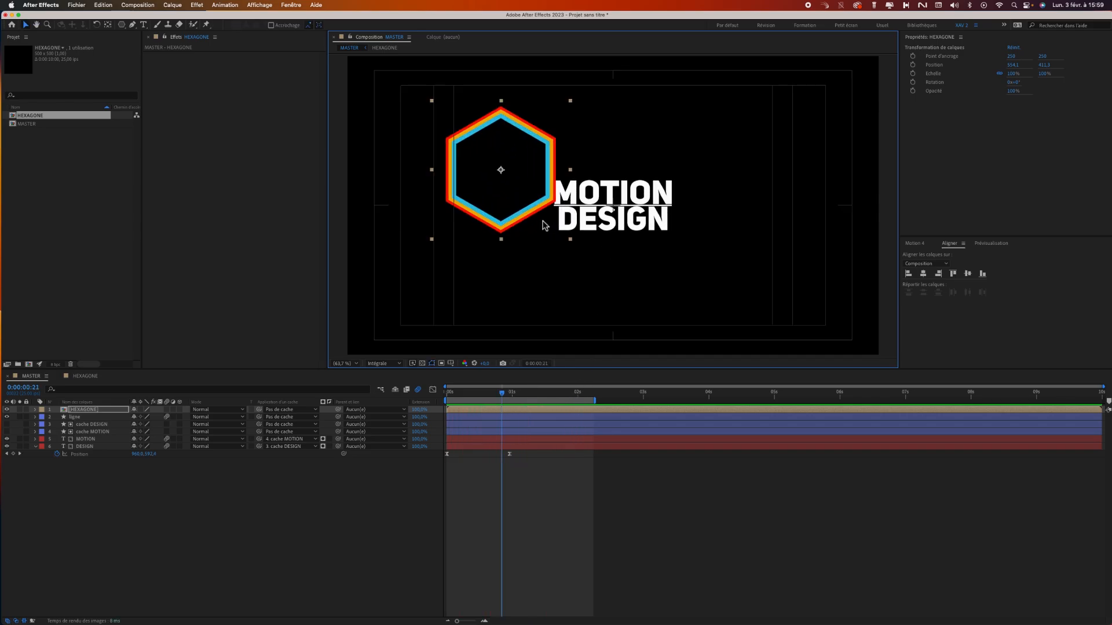
drag(541, 219, 649, 238)
drag(543, 272, 506, 308)
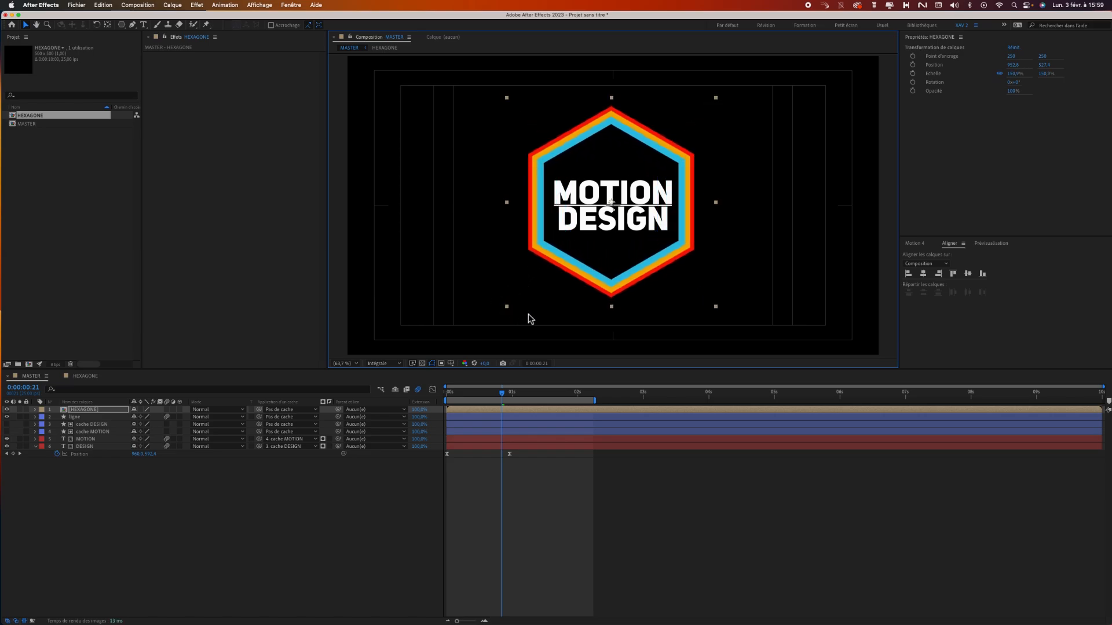
key(space)
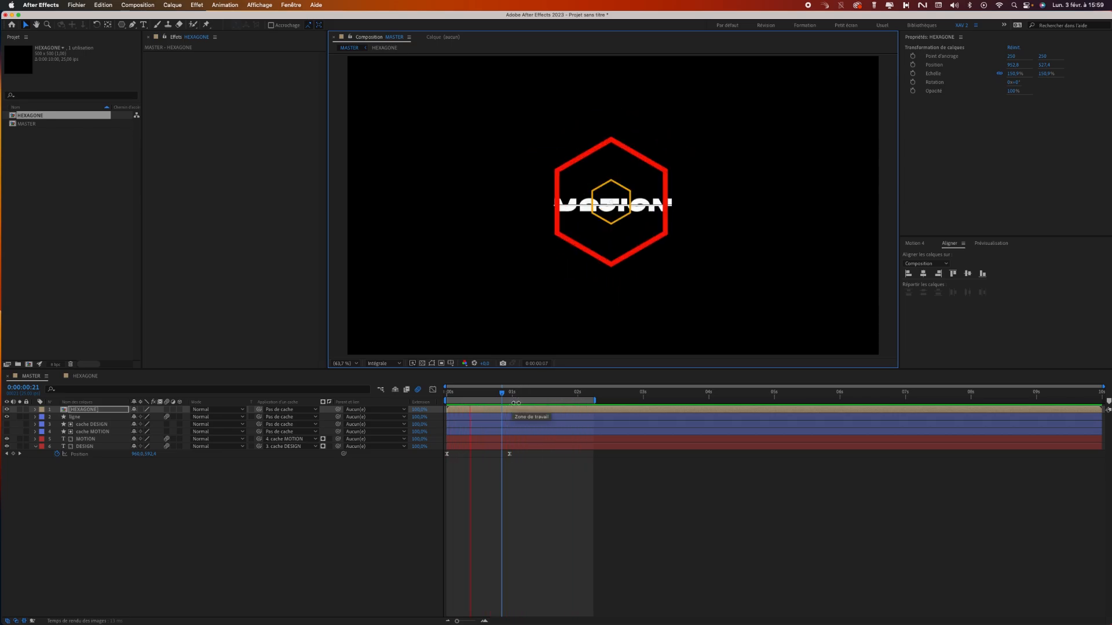
key(space)
Duplicate HEXAGONE twice at about 42% scale, placing one copy in the frame's upper-right corner and one left of the title.
click(102, 509)
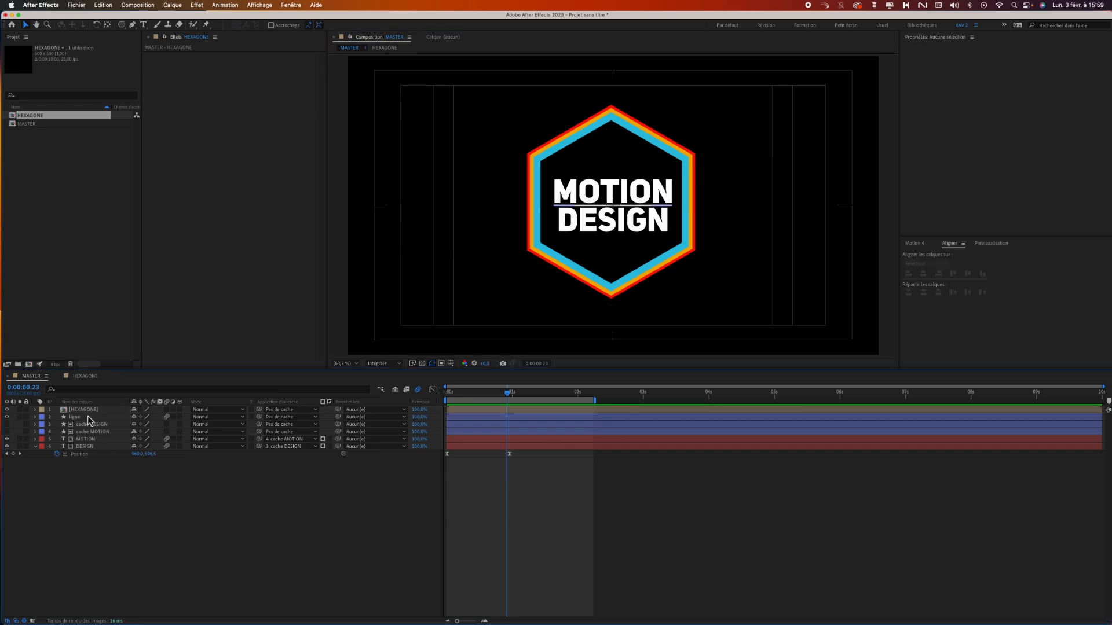
click(91, 412)
key(super+d)
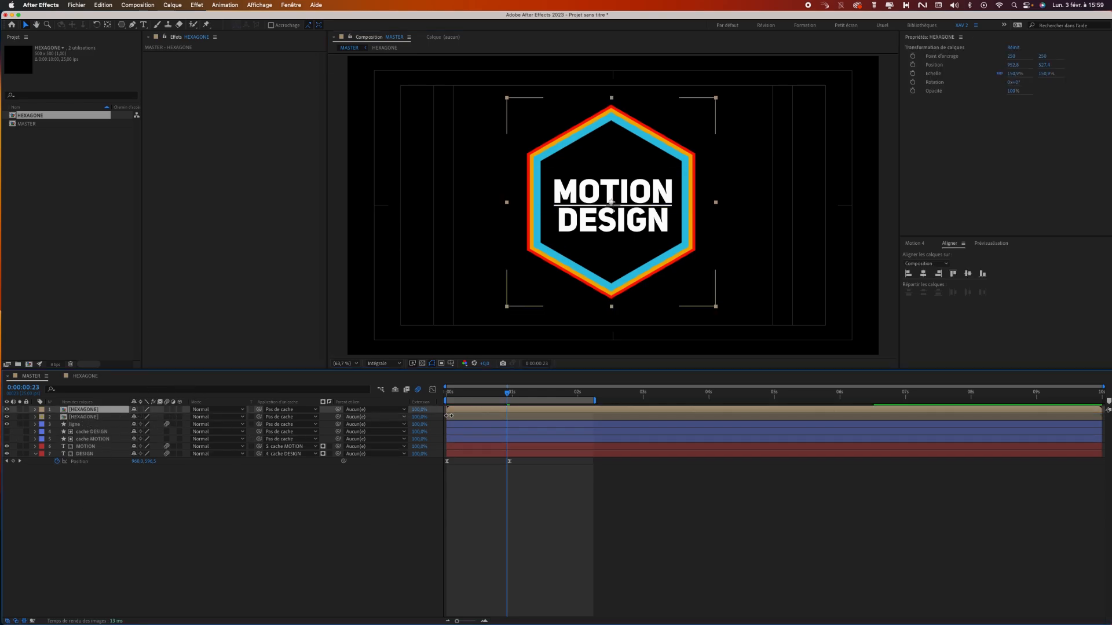
drag(671, 271, 676, 268)
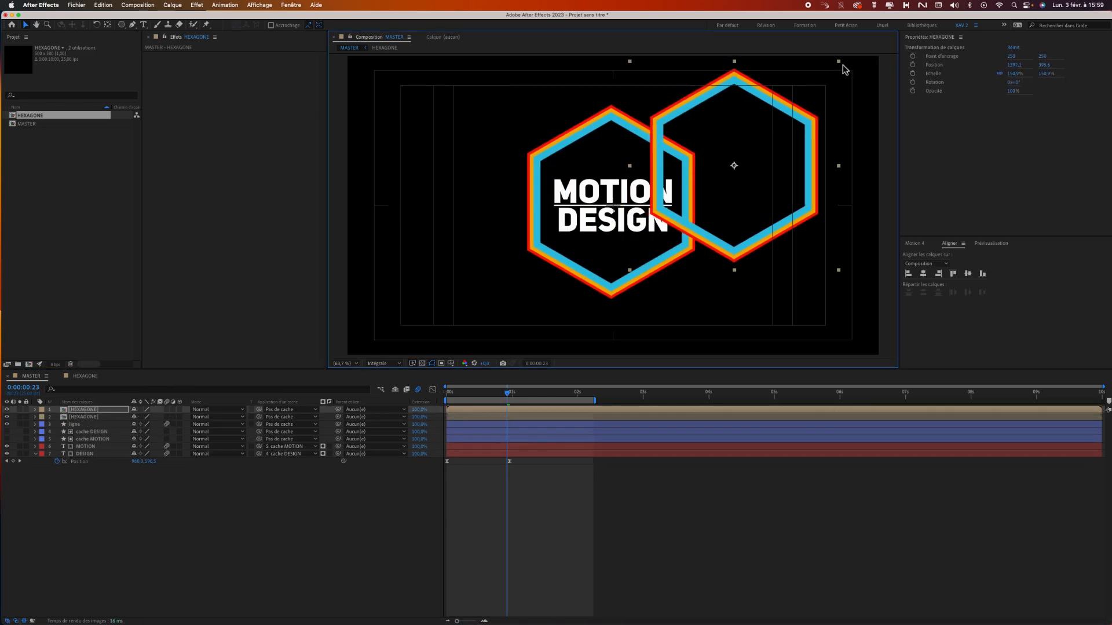
mouse_move(799, 116)
mouse_down()
mouse_move(759, 141)
mouse_move(767, 166)
mouse_move(815, 132)
mouse_up()
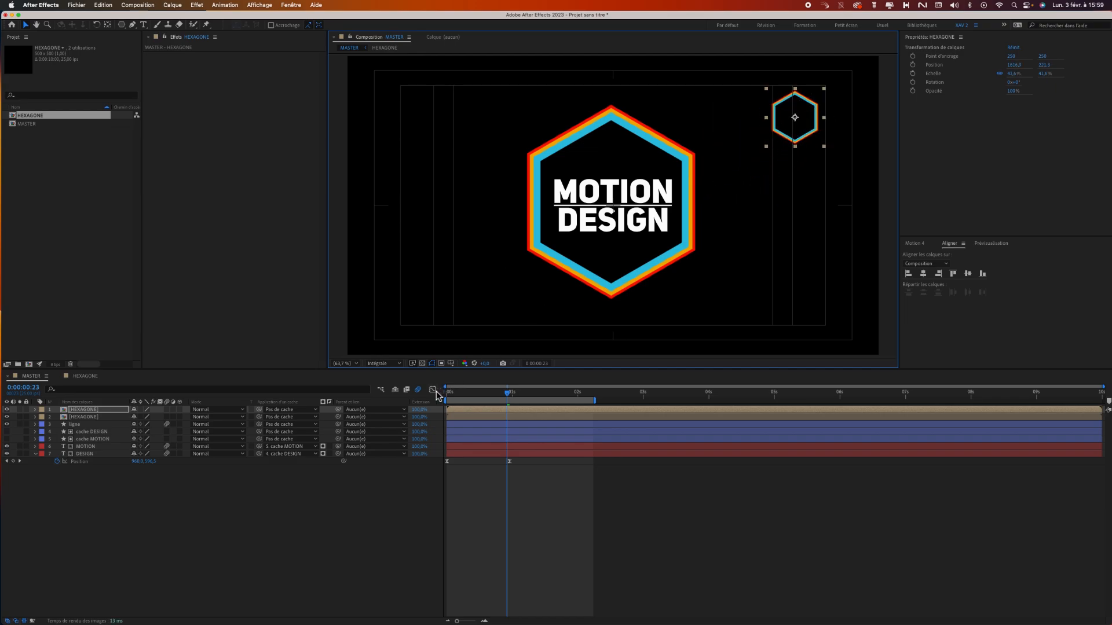
key(super+d)
drag(790, 142, 387, 239)
Delay the two small HEXAGONE layers to start about 10 and 14 frames in, and preview the staggered hexagons.
click(477, 417)
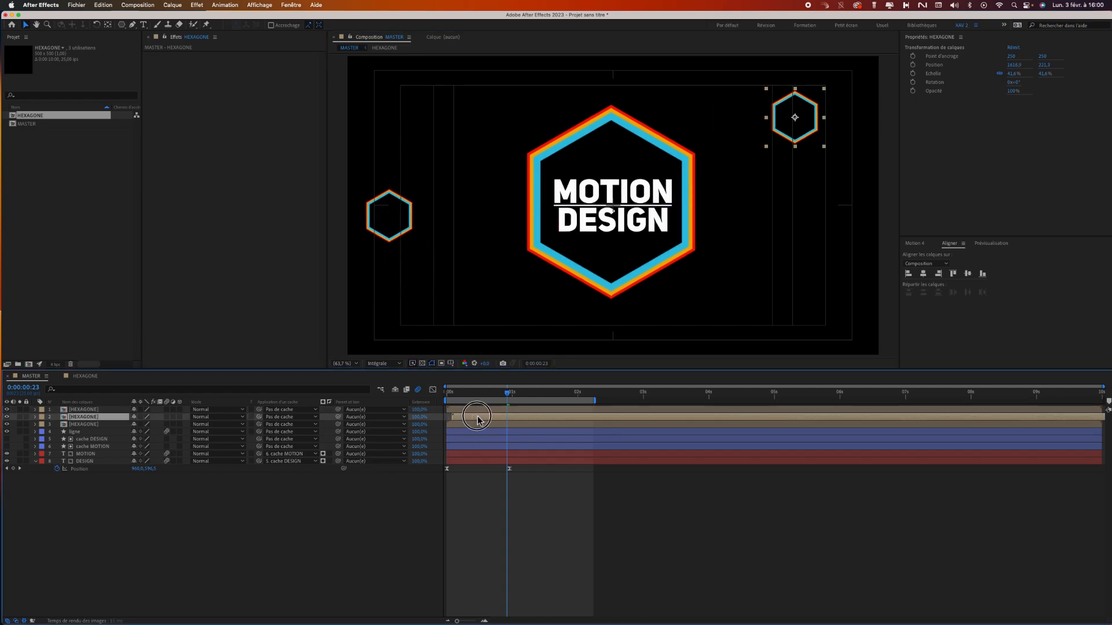
drag(481, 411, 517, 412)
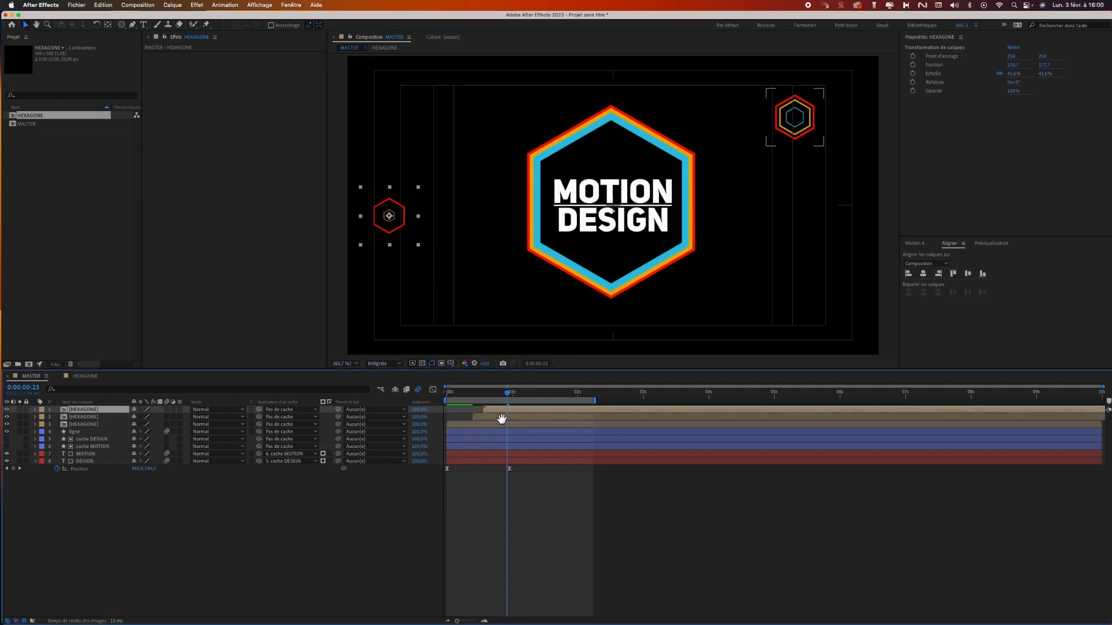
key(space)
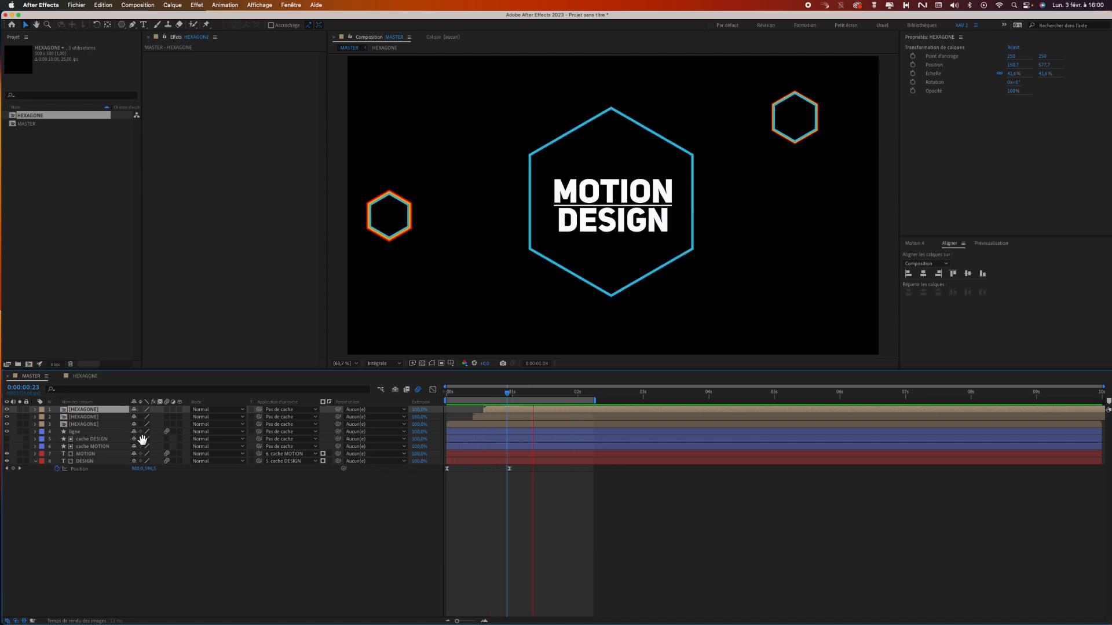
key(space)
drag(521, 392, 491, 394)
click(422, 547)
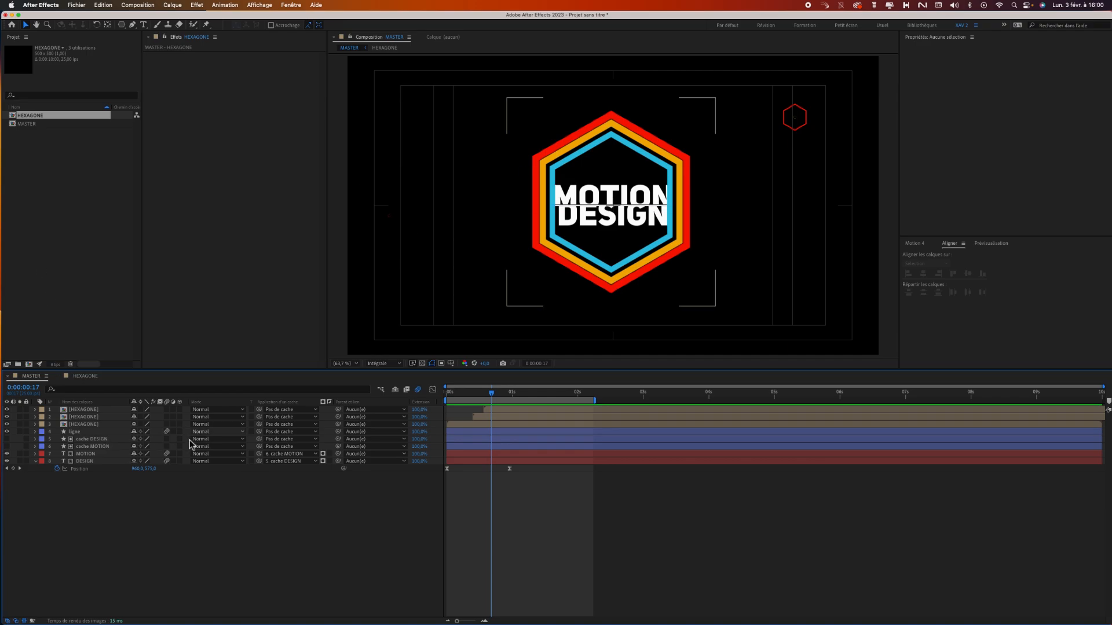
Create a new composition named CERCLE and make the Ellipse tool active.
click(64, 264)
click(29, 364)
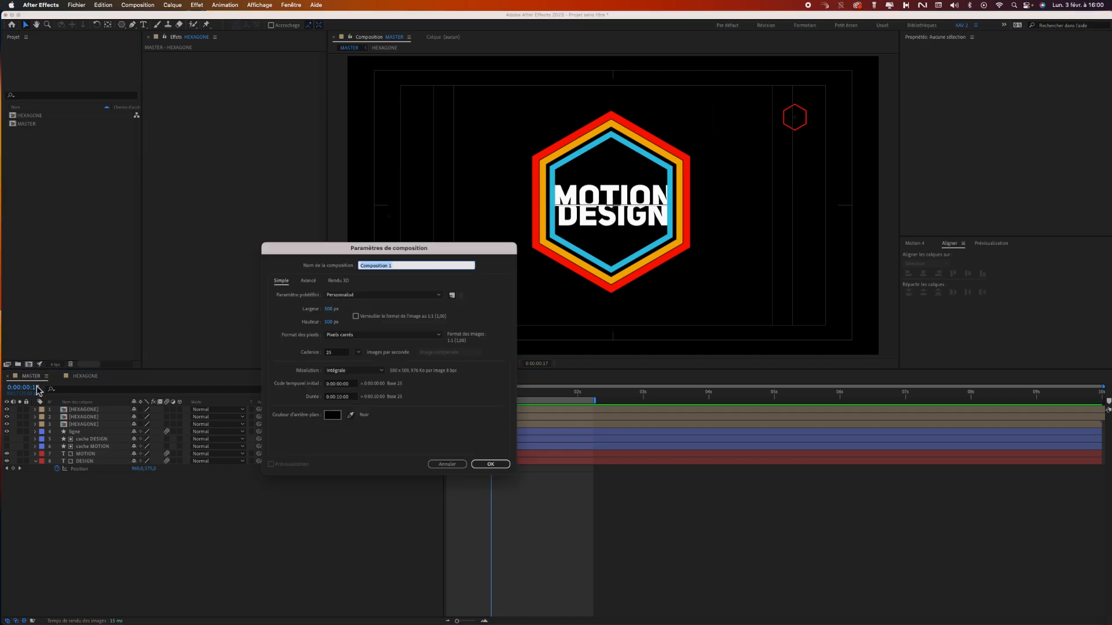
text(c)
key(Return)
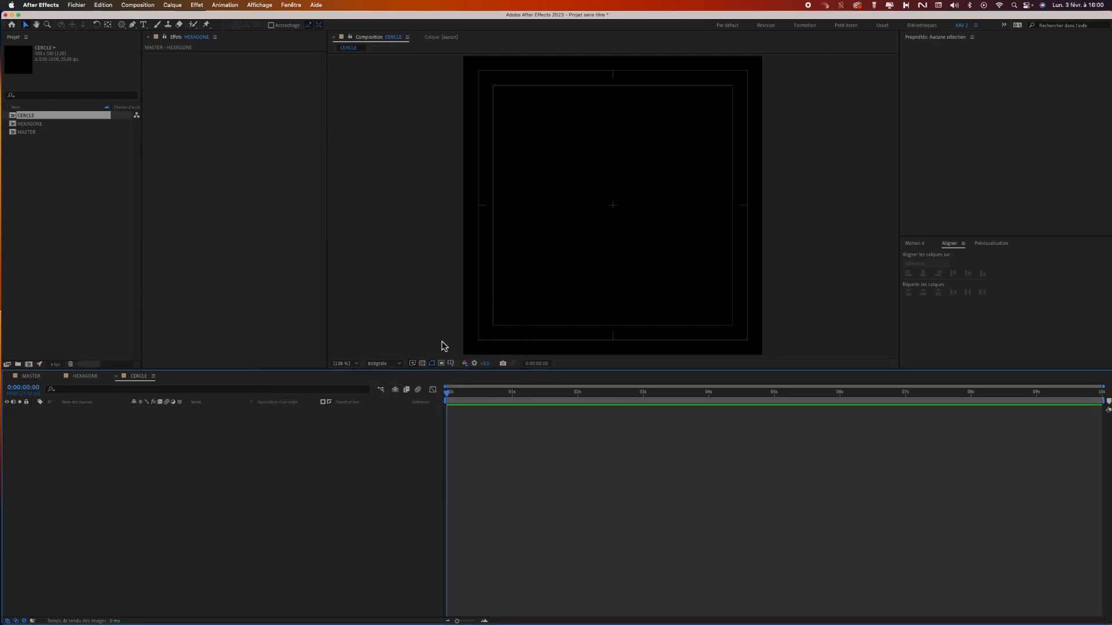
drag(121, 26, 141, 44)
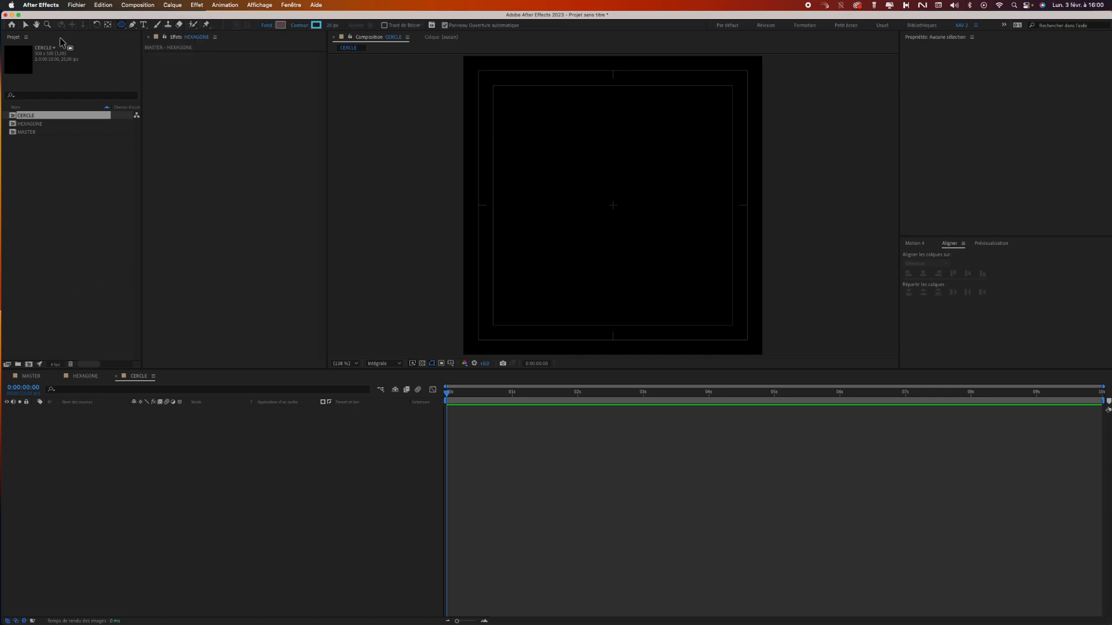
Save the project as CALQUESDEFORME in the AE folder.
click(77, 6)
click(98, 90)
text(LES C)
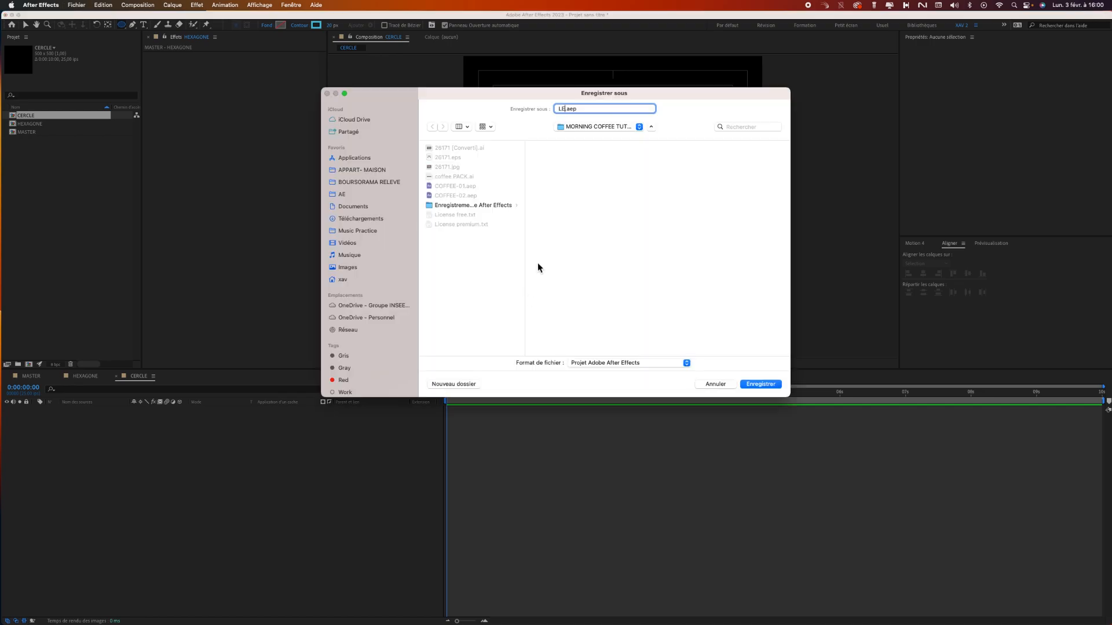
key(BackSpace)
key(BackSpace)
key(BackSpace)
key(BackSpace)
key(BackSpace)
text(CALQUESDEFORME)
click(597, 129)
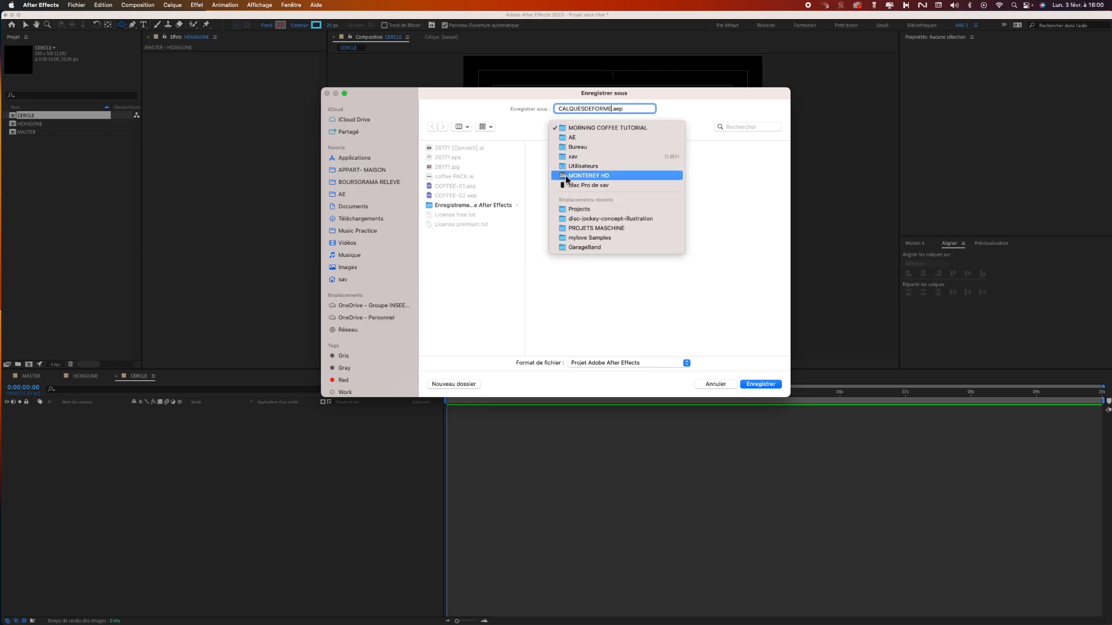
click(591, 138)
click(760, 385)
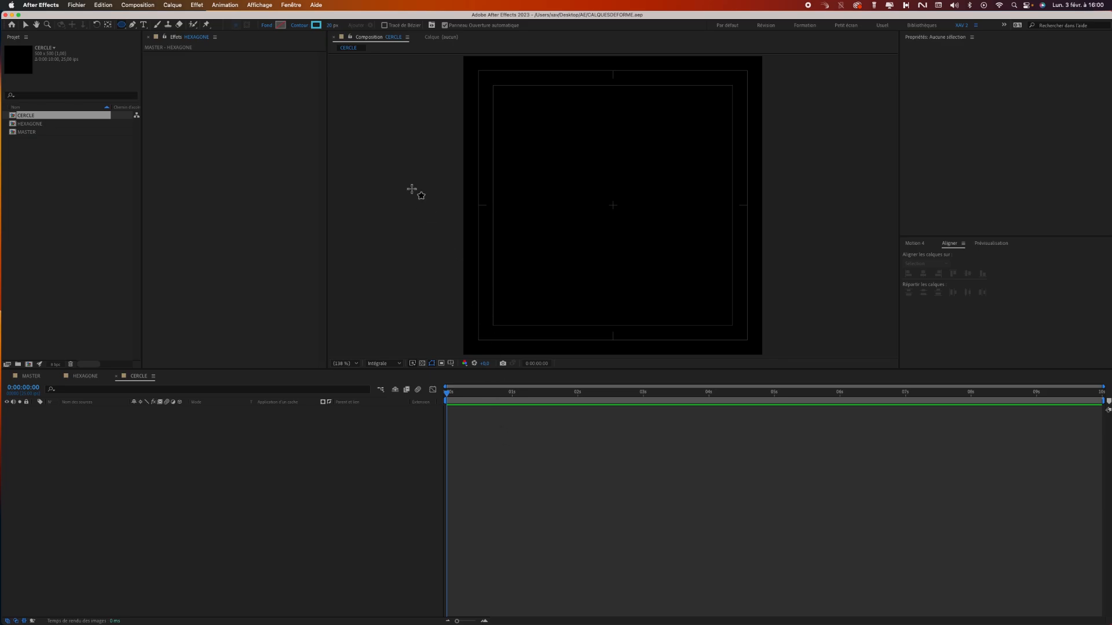
Create a circle outline filling the CERCLE composition and set its layer scale to 90%.
double_click(121, 25)
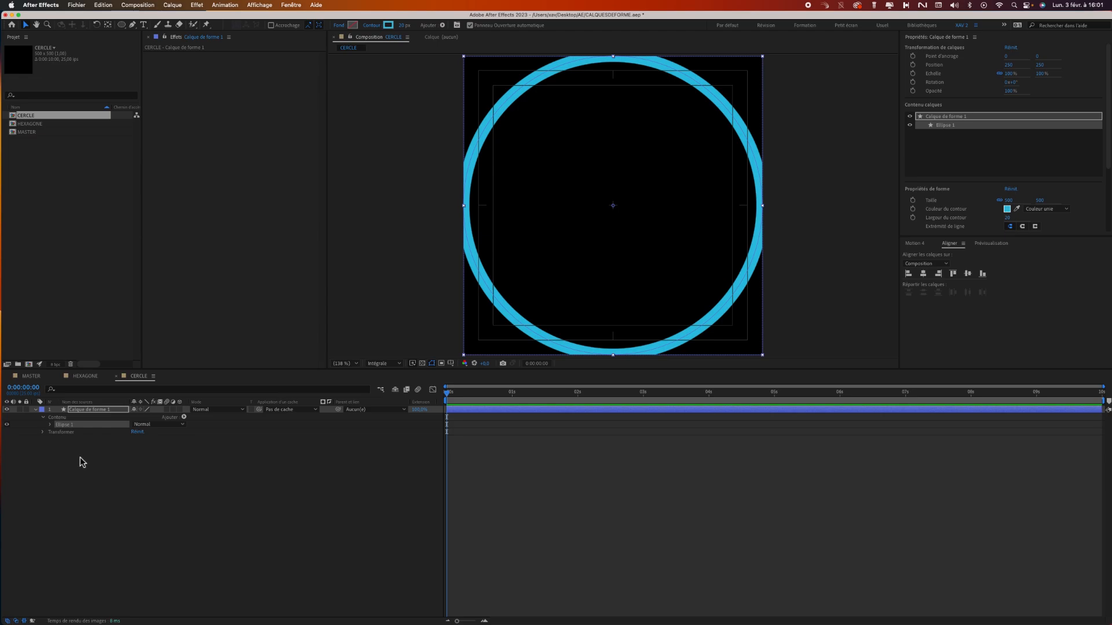
click(42, 433)
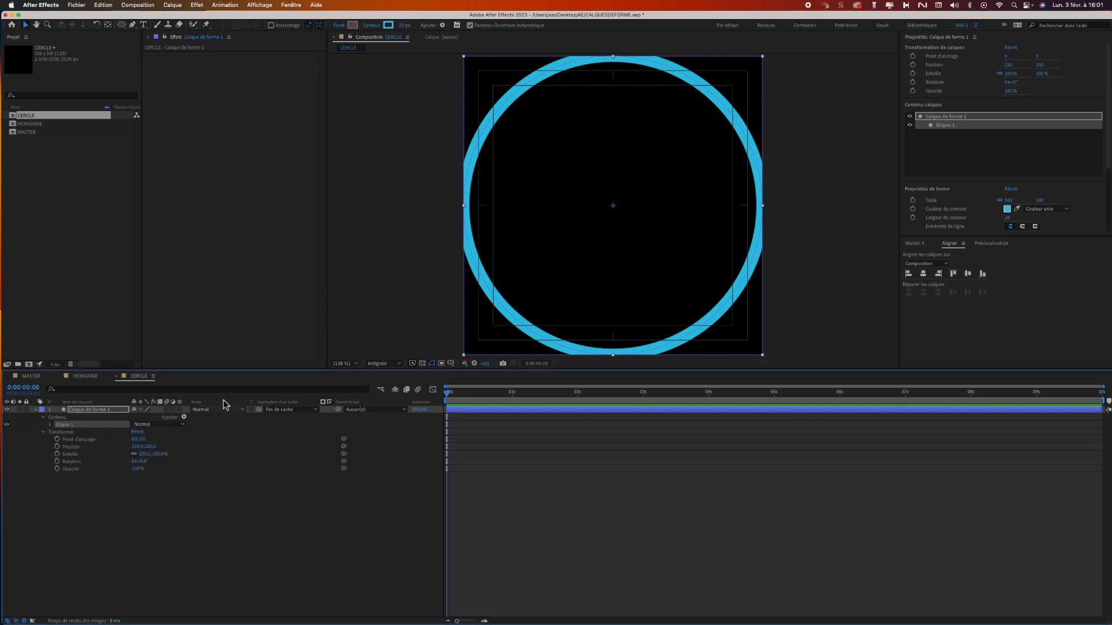
click(159, 454)
key(Return)
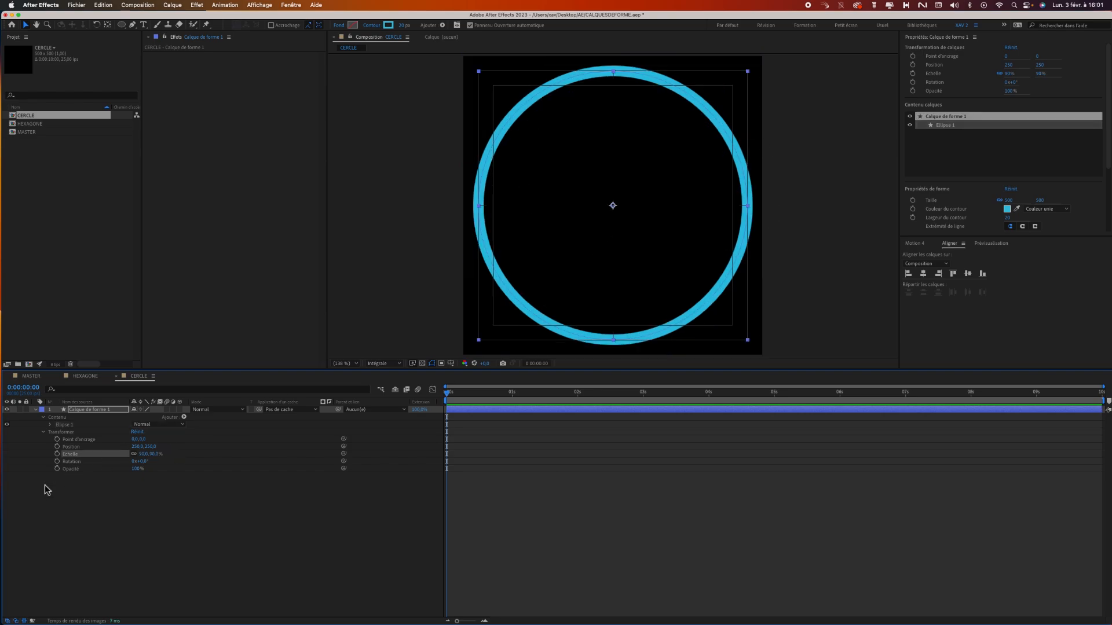
click(45, 433)
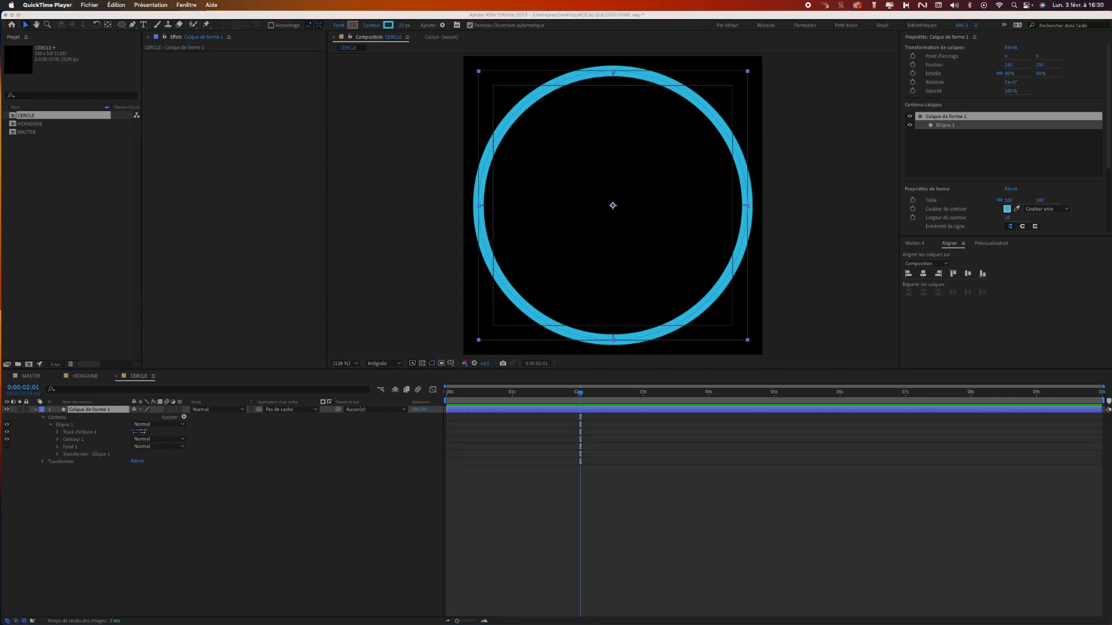
Rename the circle's shape layer as Cercle.
click(87, 411)
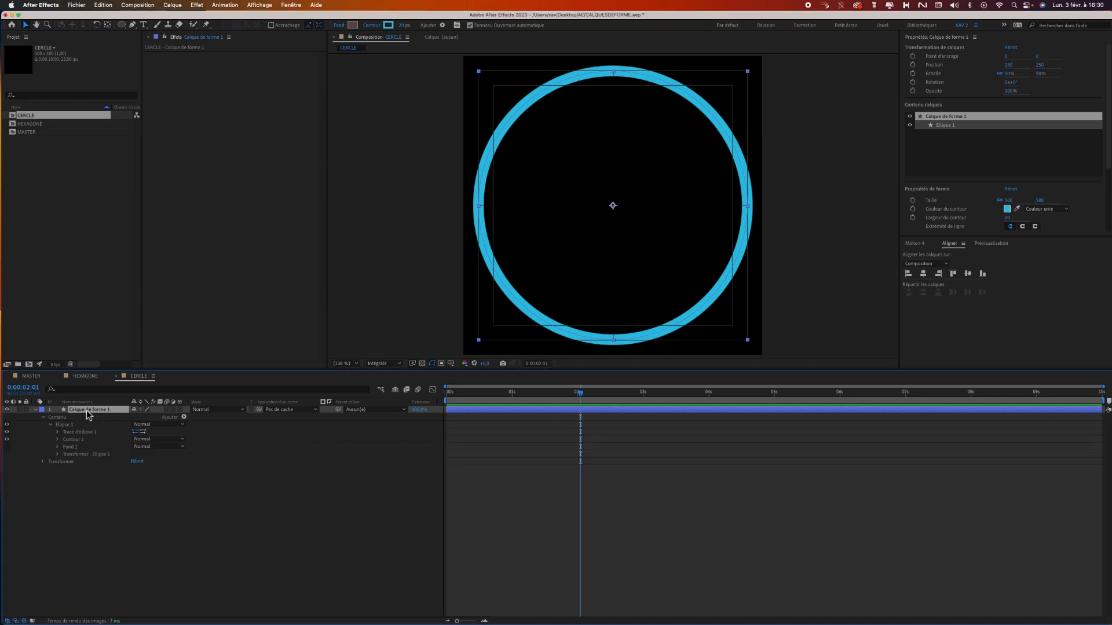
key(Return)
text(cle)
key(Return)
Add a Réduire les tracés (Trim Paths) operator to the Cercle layer and try out its Fin value.
click(184, 418)
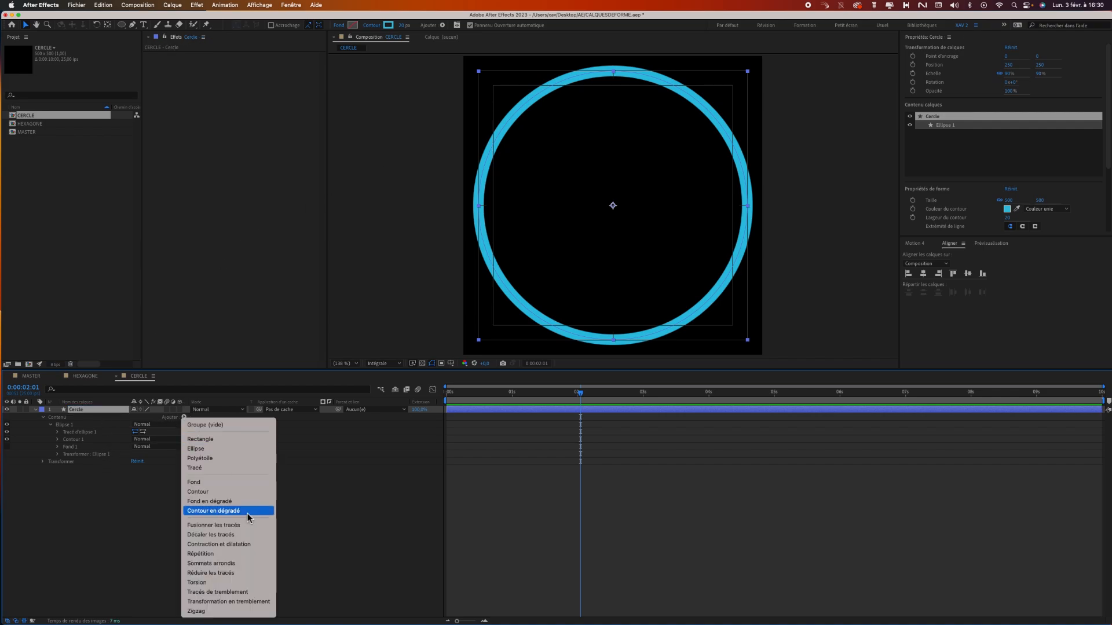
click(237, 575)
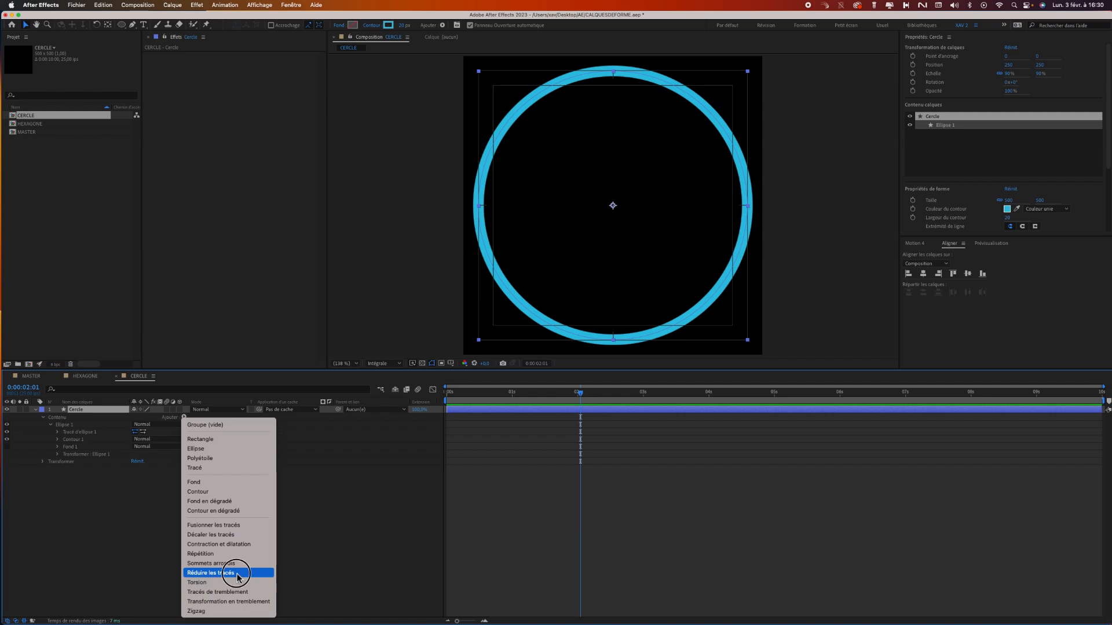
click(50, 463)
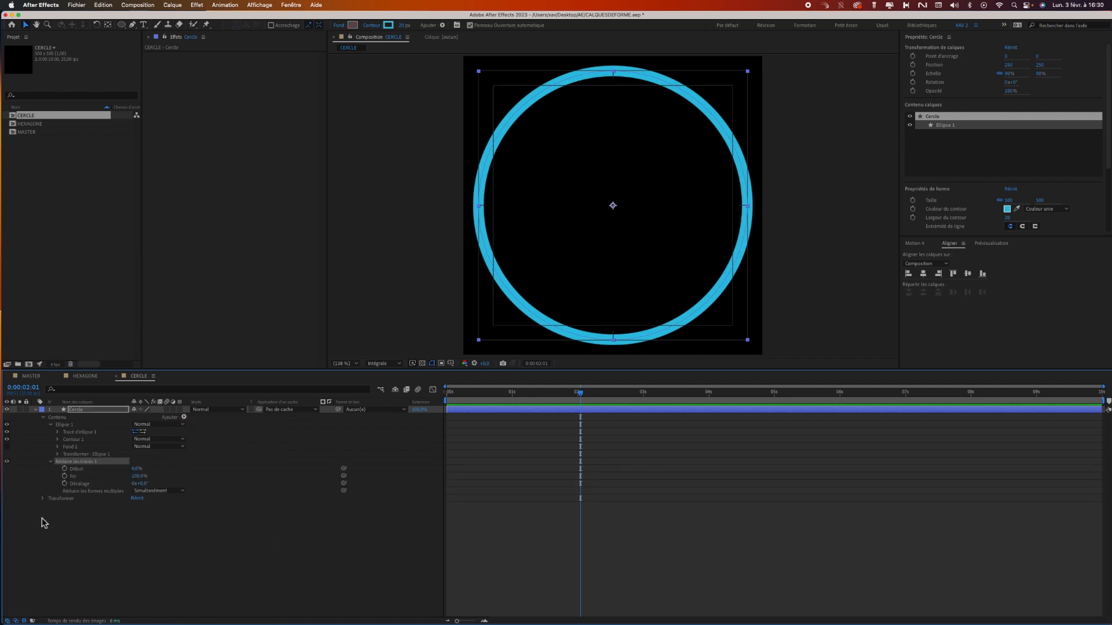
drag(138, 476, 171, 476)
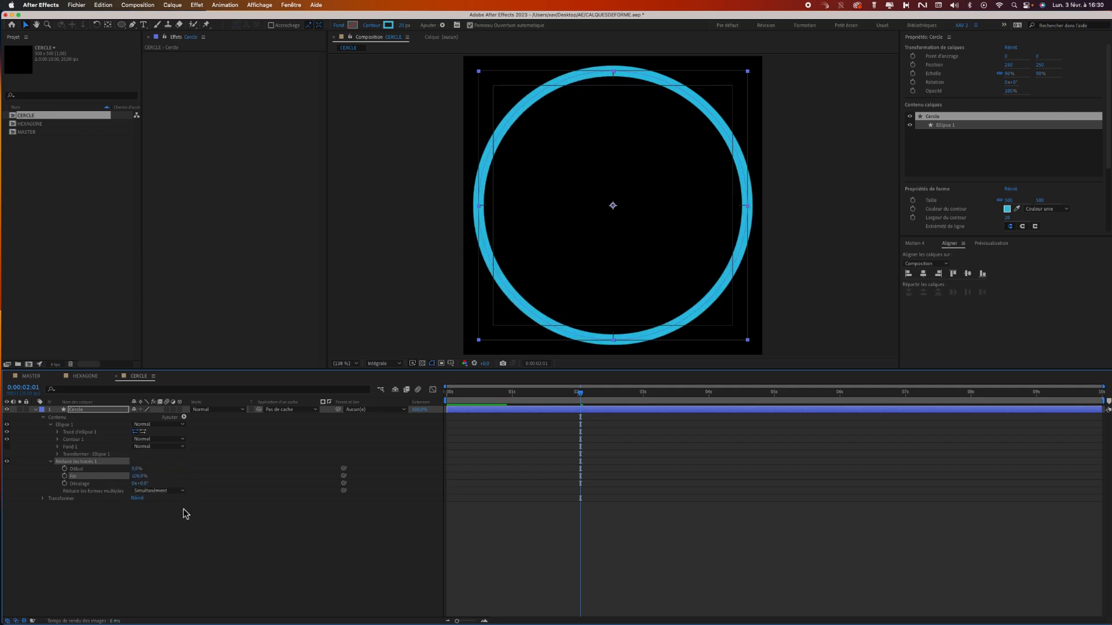
Keyframe the trim's Fin from 100% at the start of the timeline to 0% at 1 second.
drag(458, 394, 440, 395)
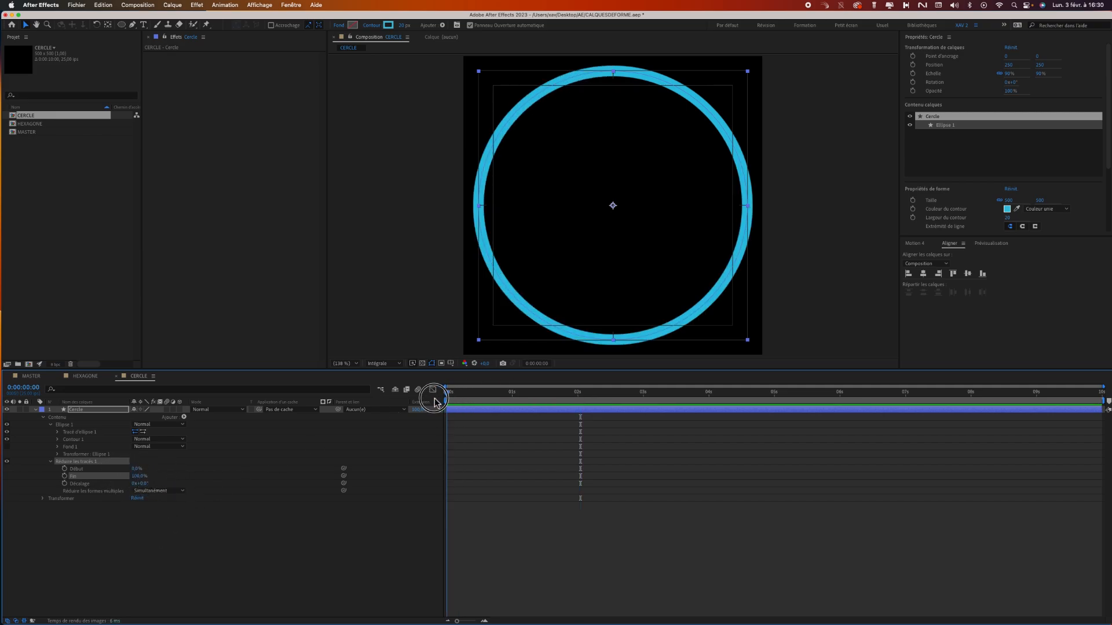
click(65, 477)
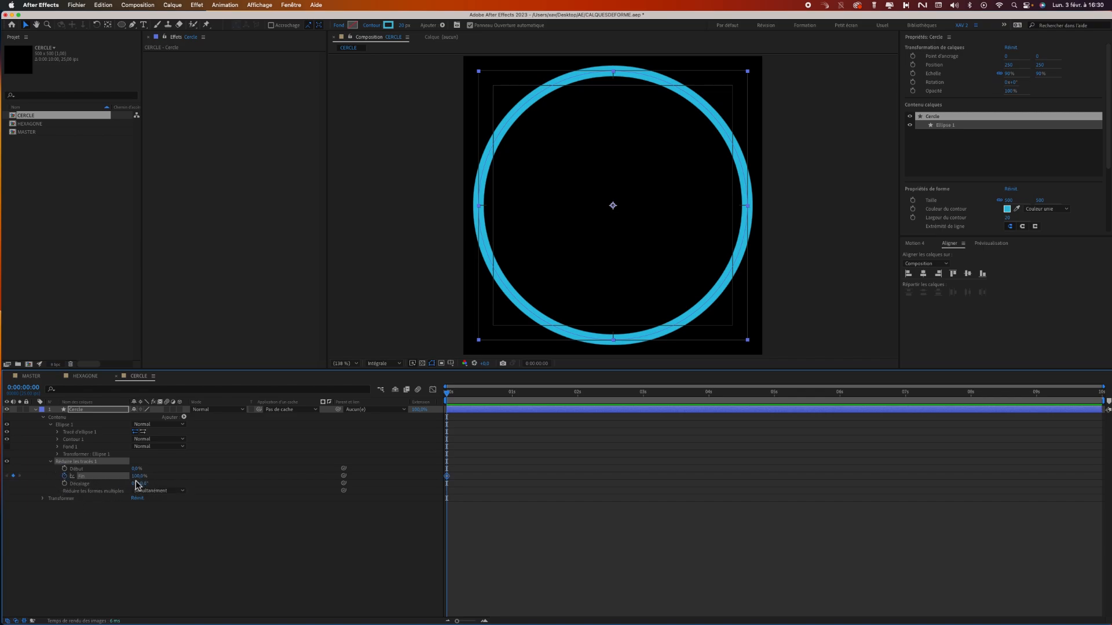
drag(448, 396, 512, 404)
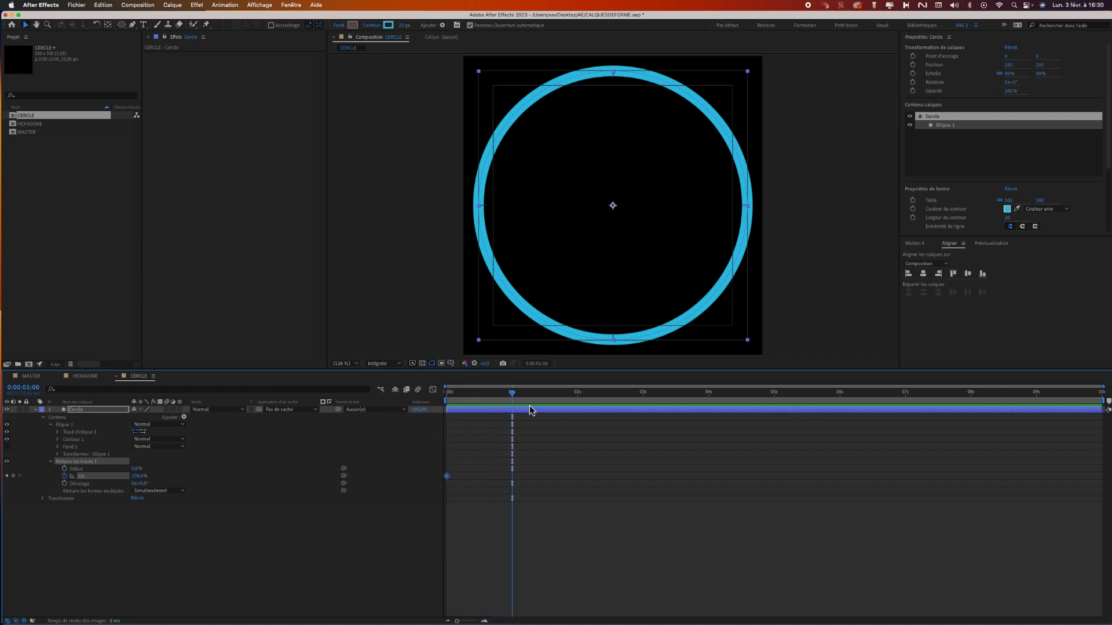
drag(138, 476, 80, 484)
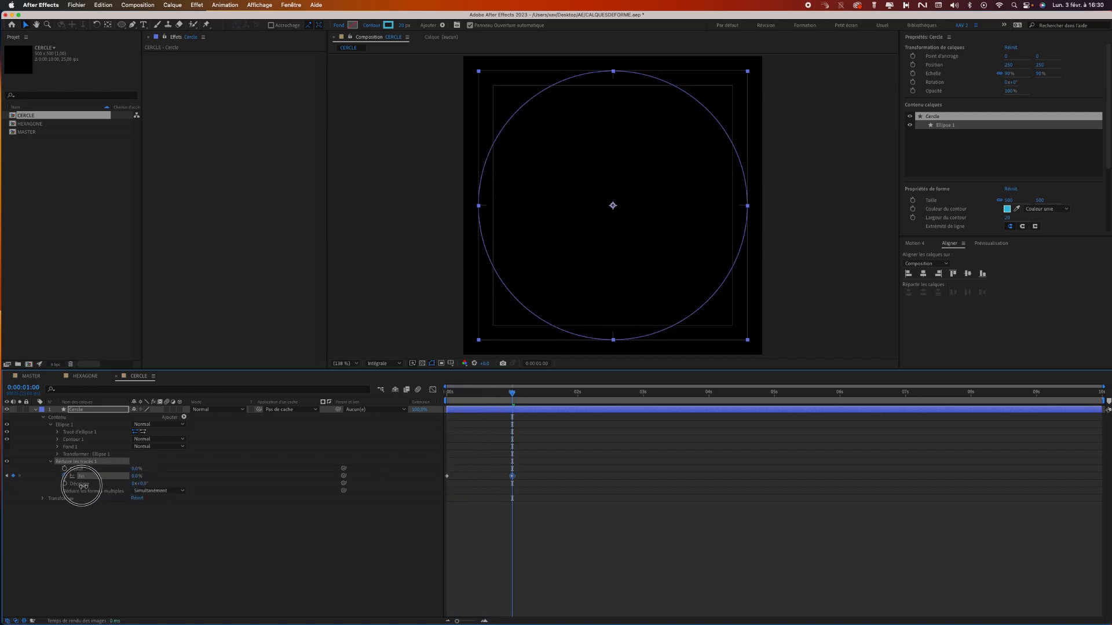
Keyframe the trim's Début from 100% at frame 11 to 0% at 1 second 14 frames.
drag(512, 393, 476, 404)
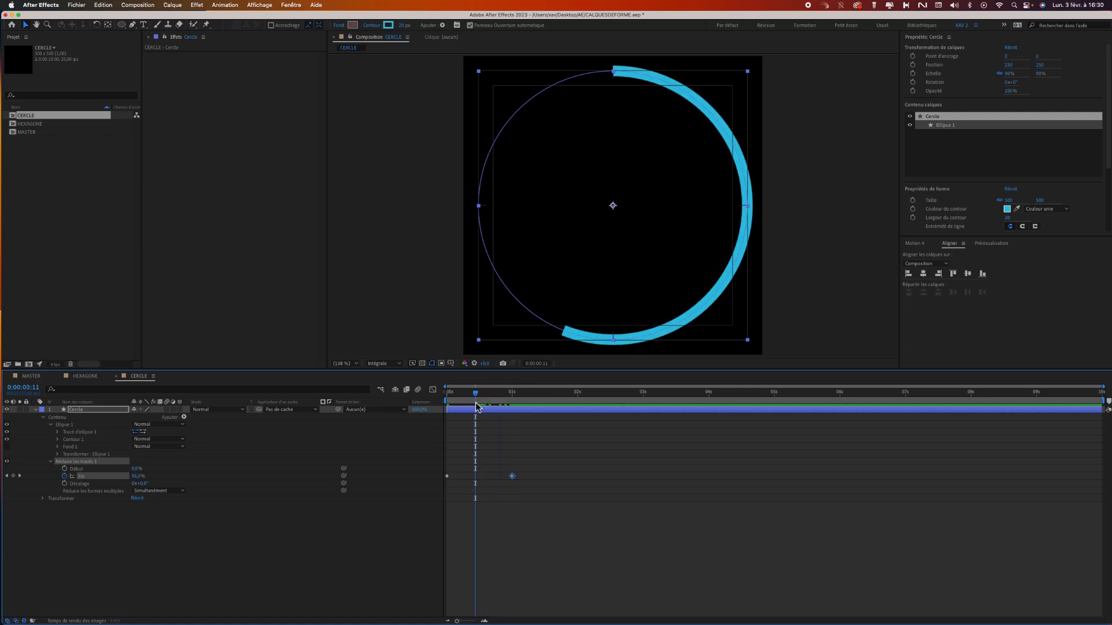
click(64, 468)
drag(137, 468, 184, 464)
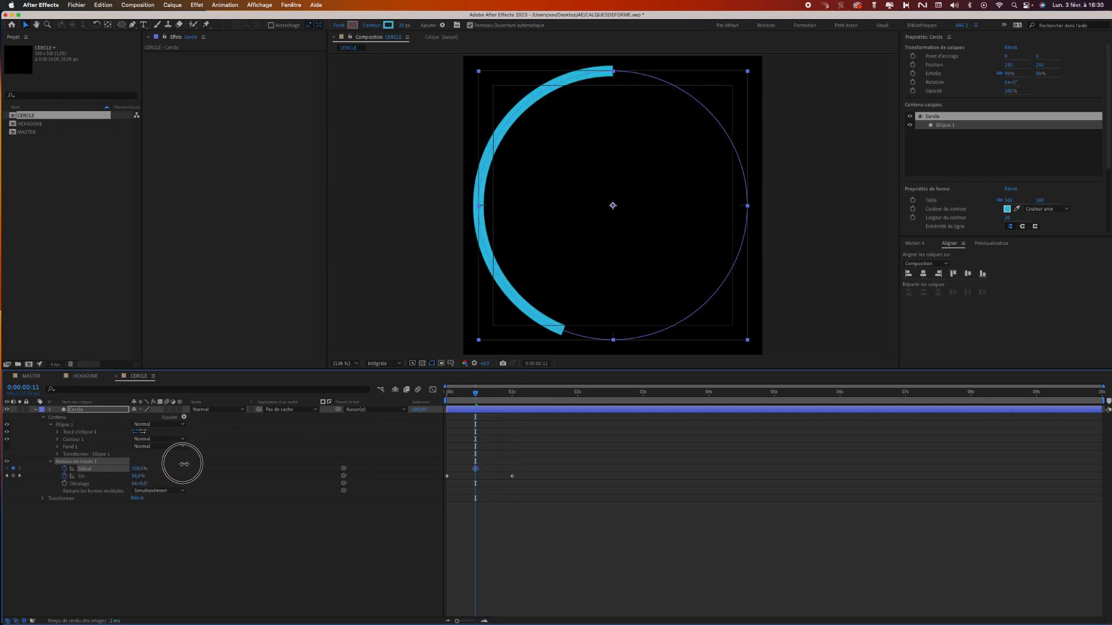
drag(501, 400, 549, 400)
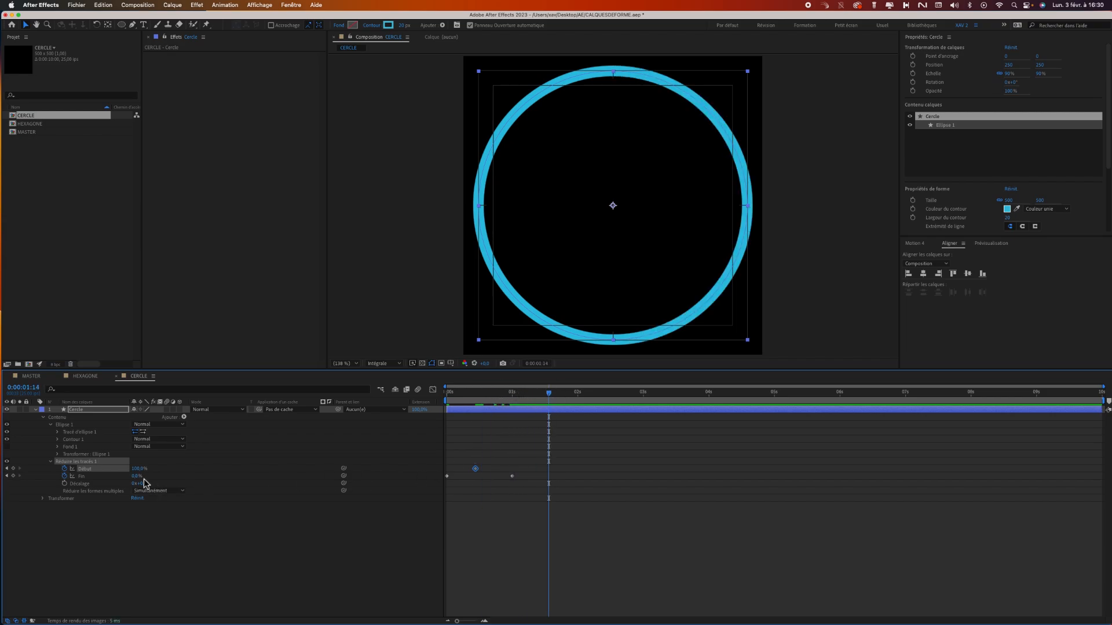
drag(139, 468, 86, 467)
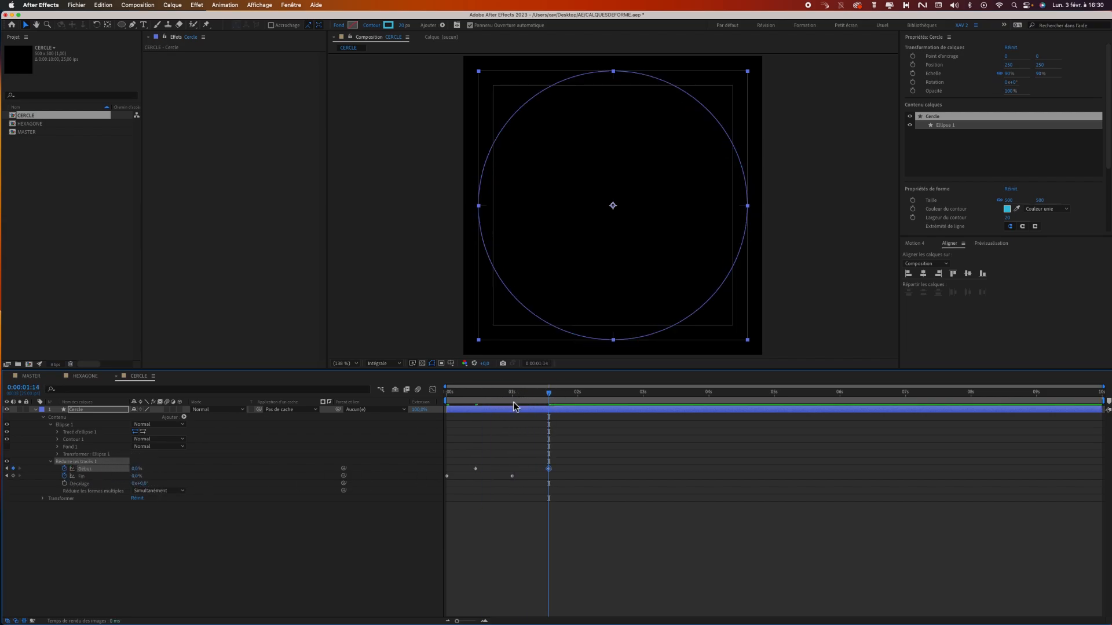
Preview the circle's trim animation from the start and end the work area at 2 seconds.
drag(549, 396, 427, 390)
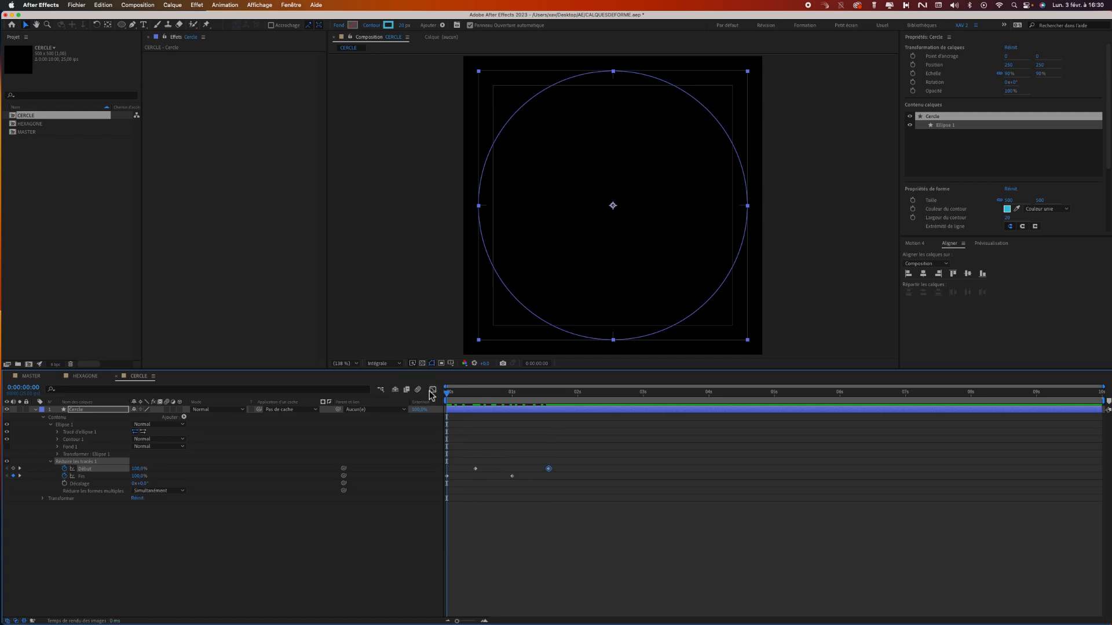
key(space)
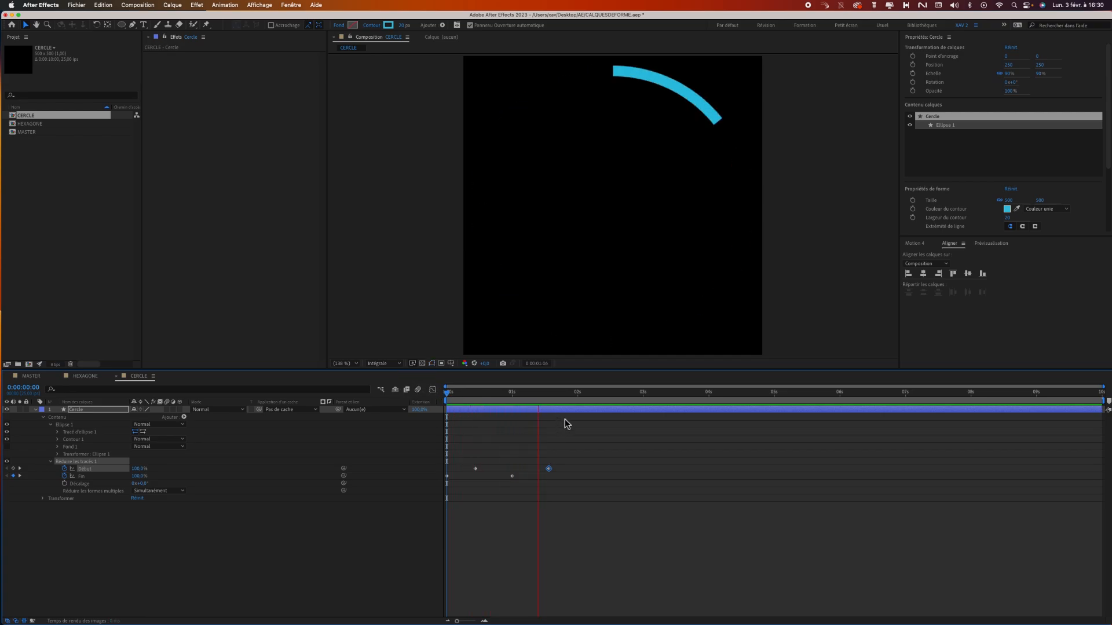
key(space)
click(578, 395)
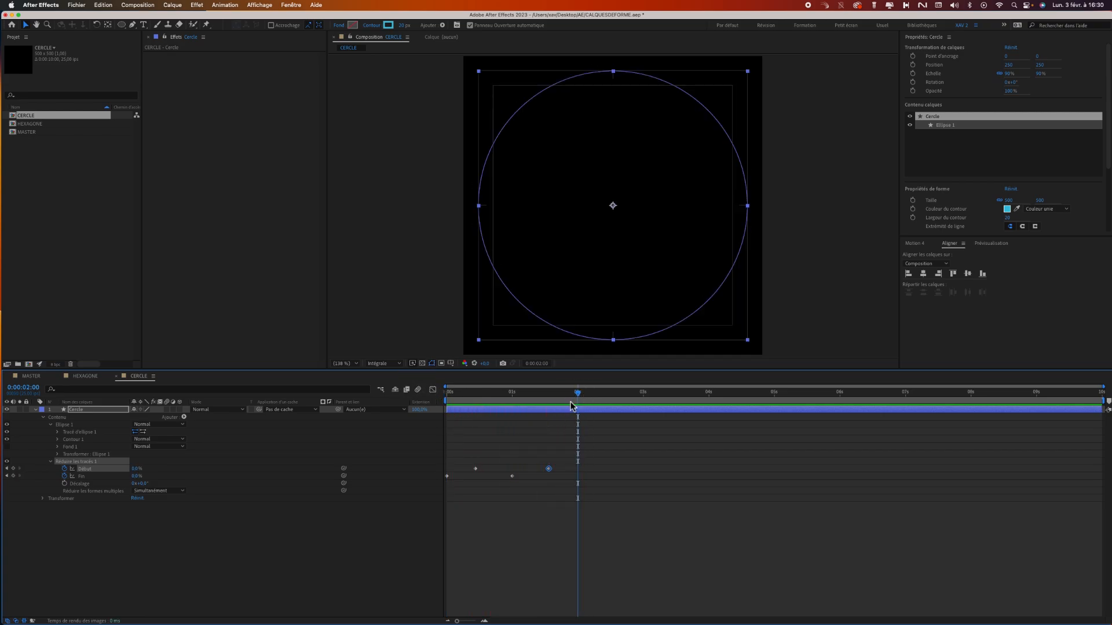
key(n)
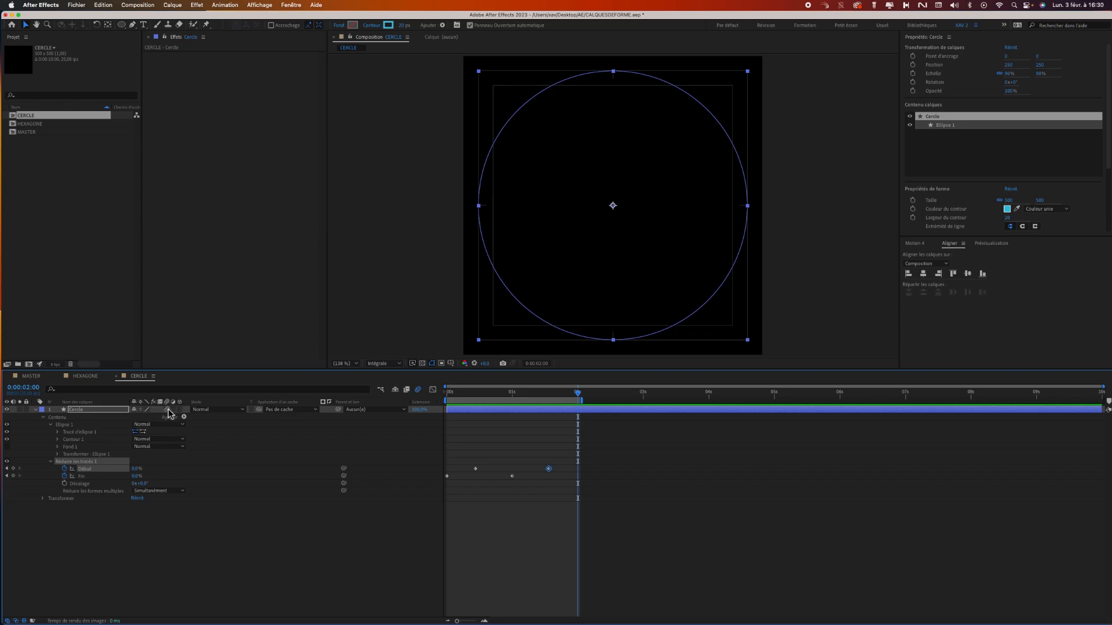
Apply easy ease to all Début and Fin keyframes of the Cercle layer and preview the result.
drag(568, 464, 436, 529)
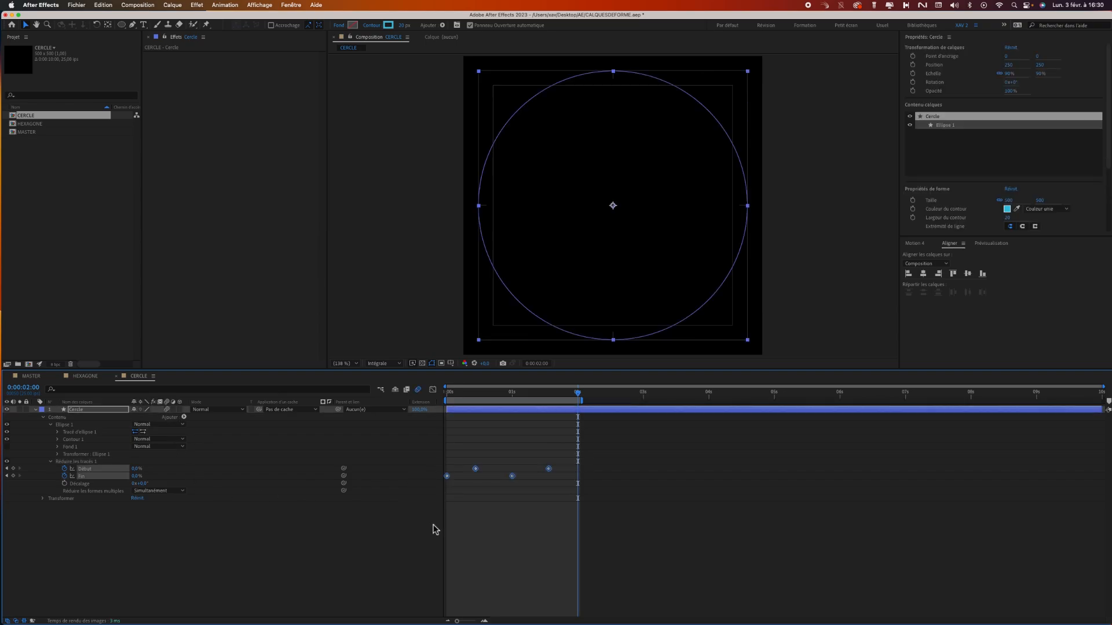
right_click(511, 478)
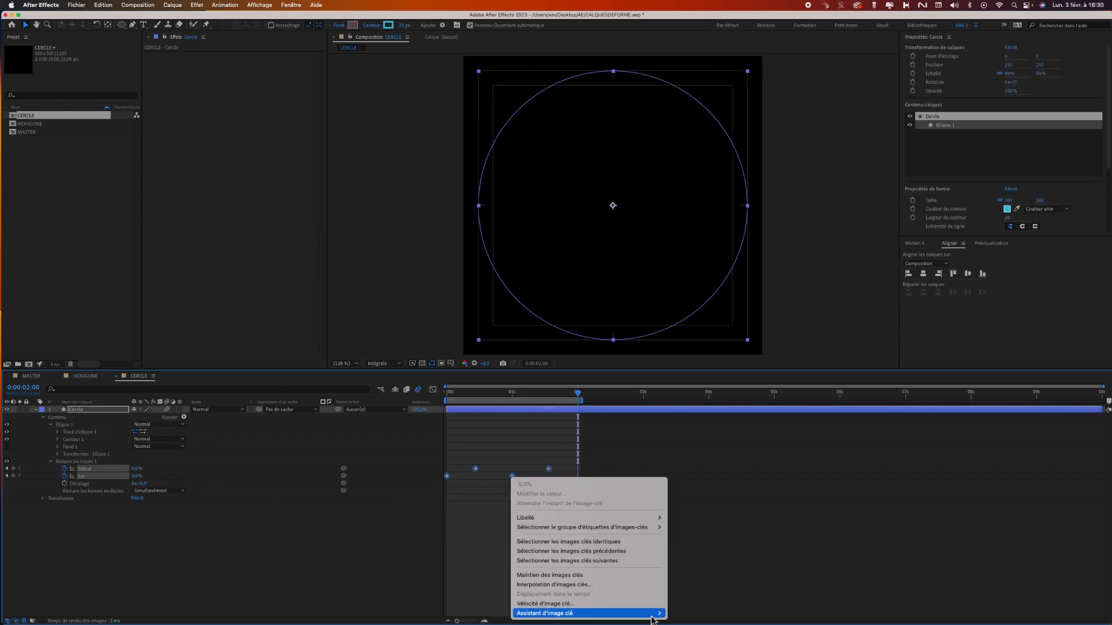
mouse_move(649, 613)
click(694, 598)
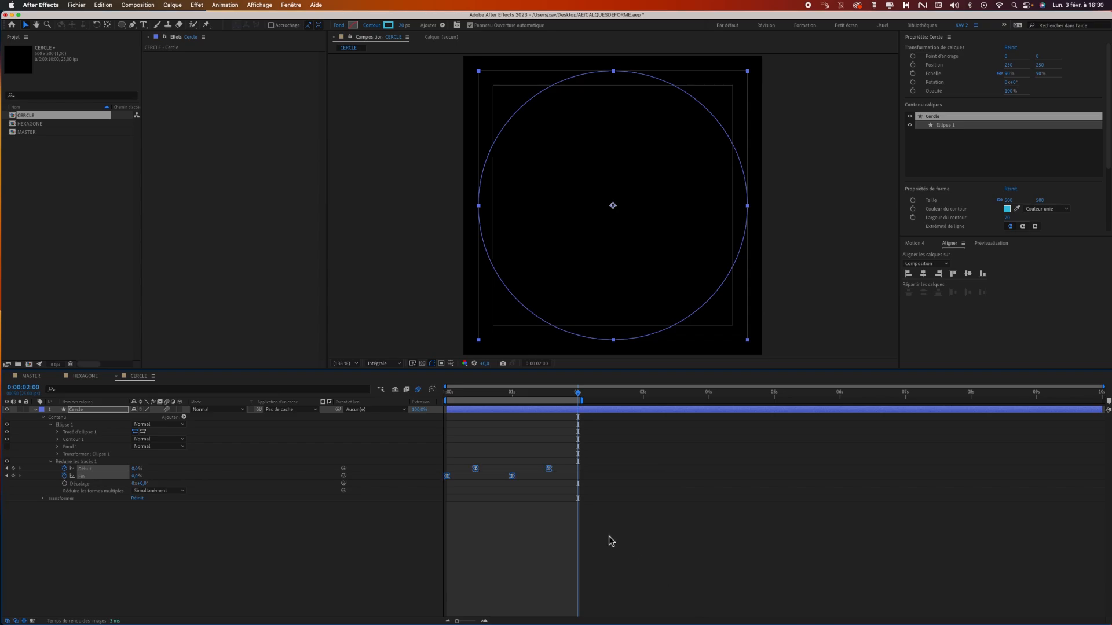
key(space)
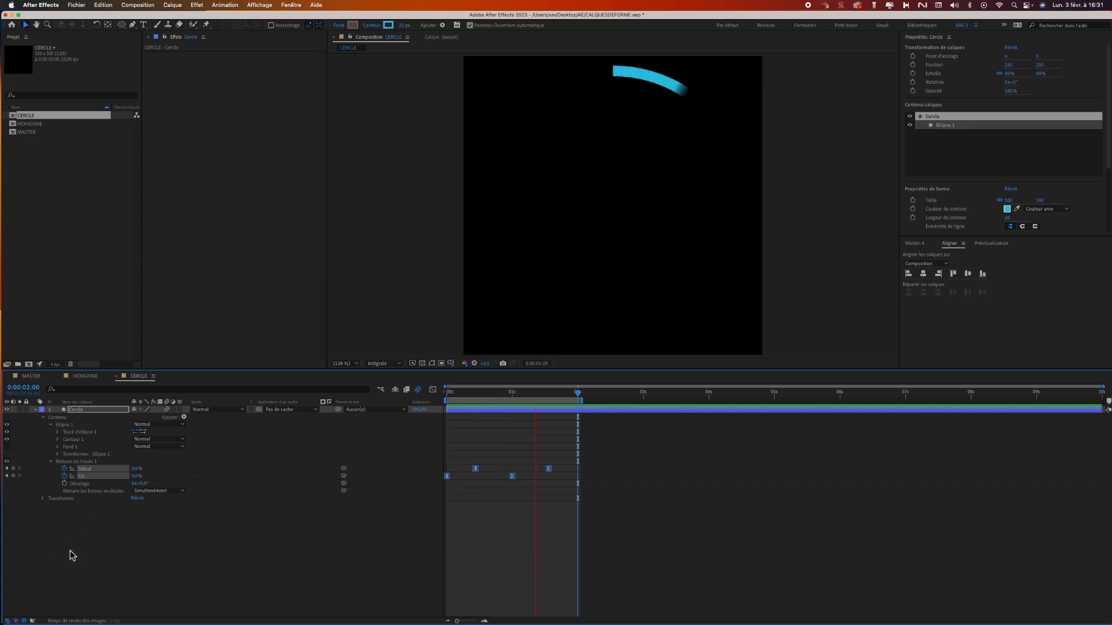
key(space)
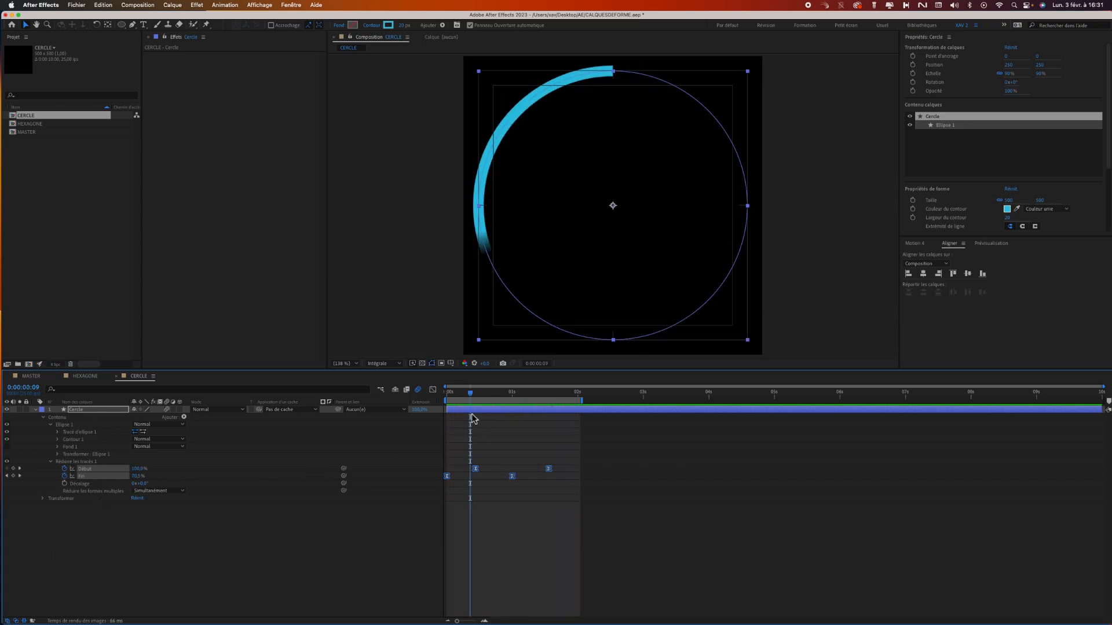
Thicken the circle's stroke to 28 px and scrub through the animation to check it.
drag(475, 393, 485, 401)
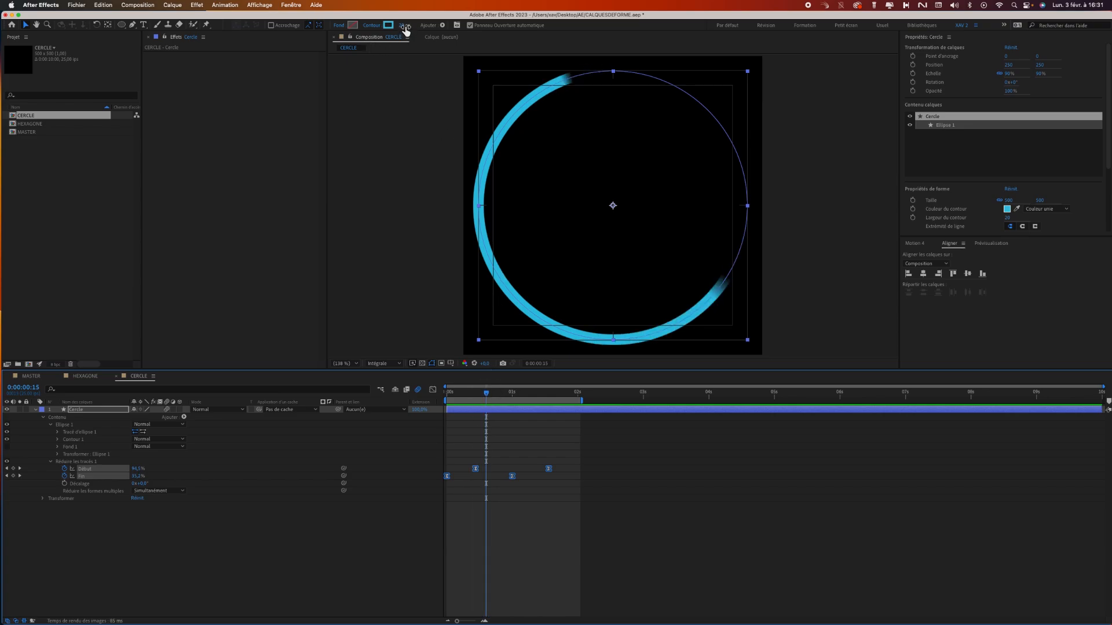
drag(406, 30, 411, 29)
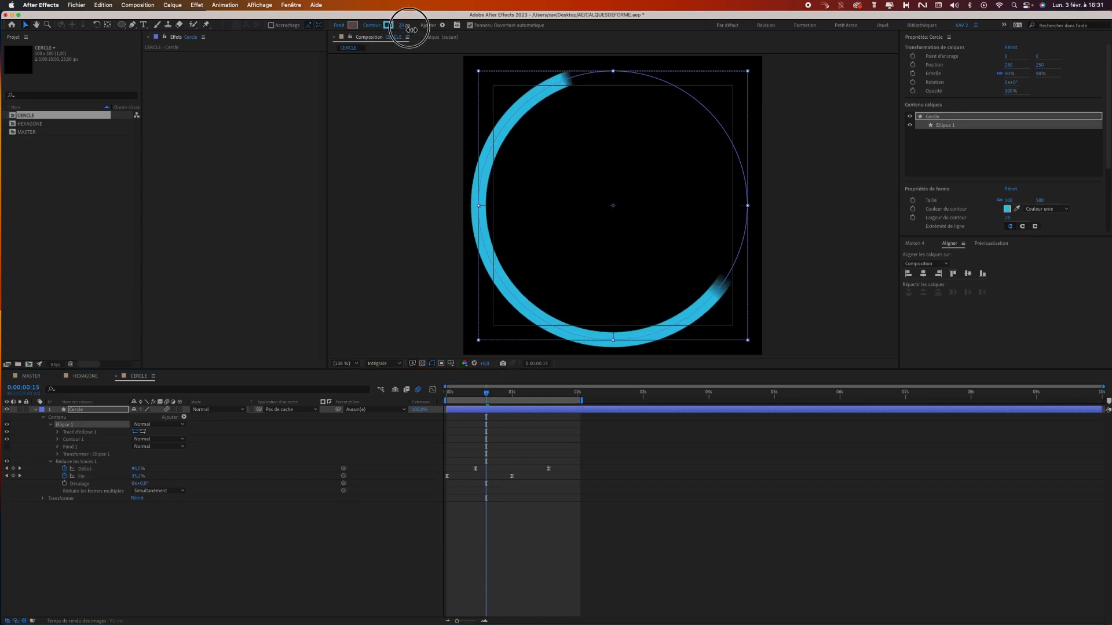
mouse_move(472, 392)
mouse_down()
mouse_move(504, 392)
mouse_move(444, 388)
mouse_move(558, 378)
mouse_move(557, 386)
mouse_up()
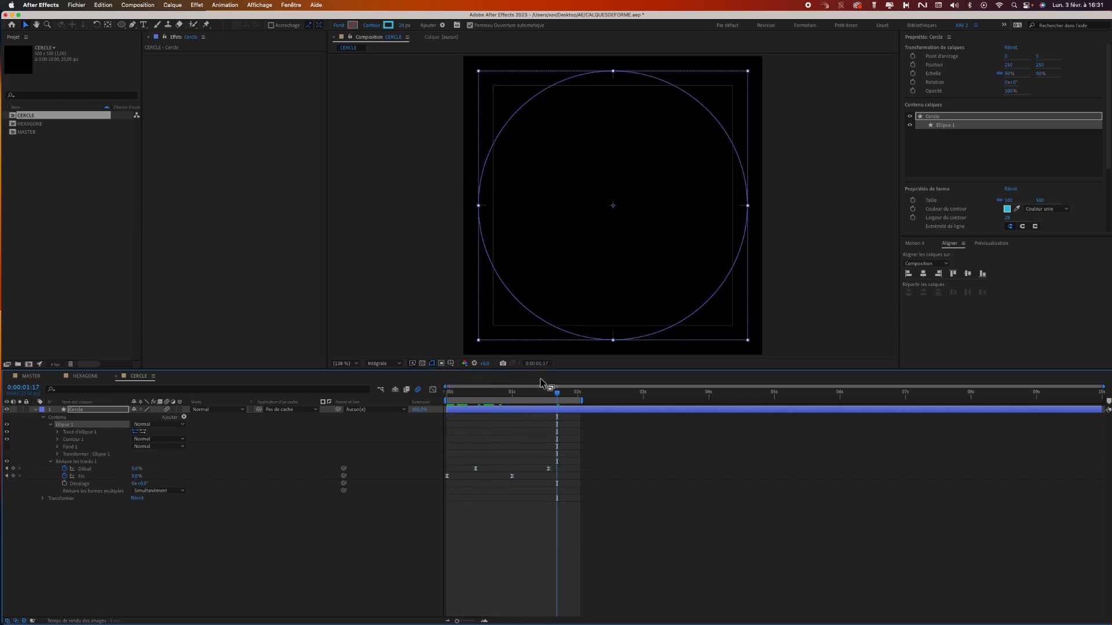
Collapse the ellipse and trim-path groups of the Cercle layer and duplicate Ellipse 1 above the shared trim.
click(51, 462)
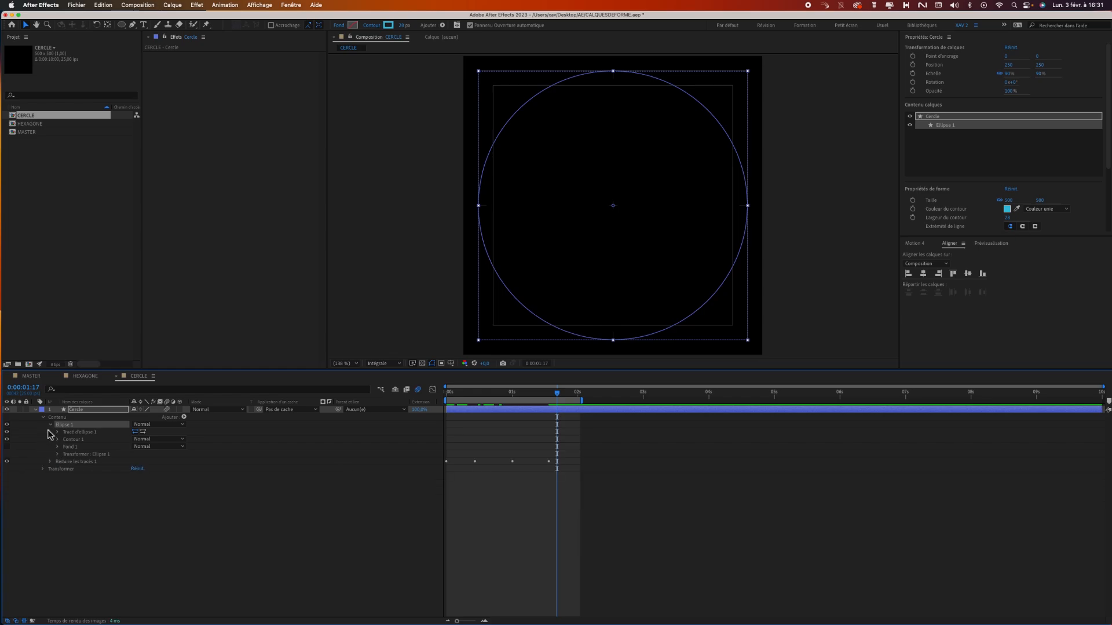
click(50, 425)
click(65, 480)
click(69, 432)
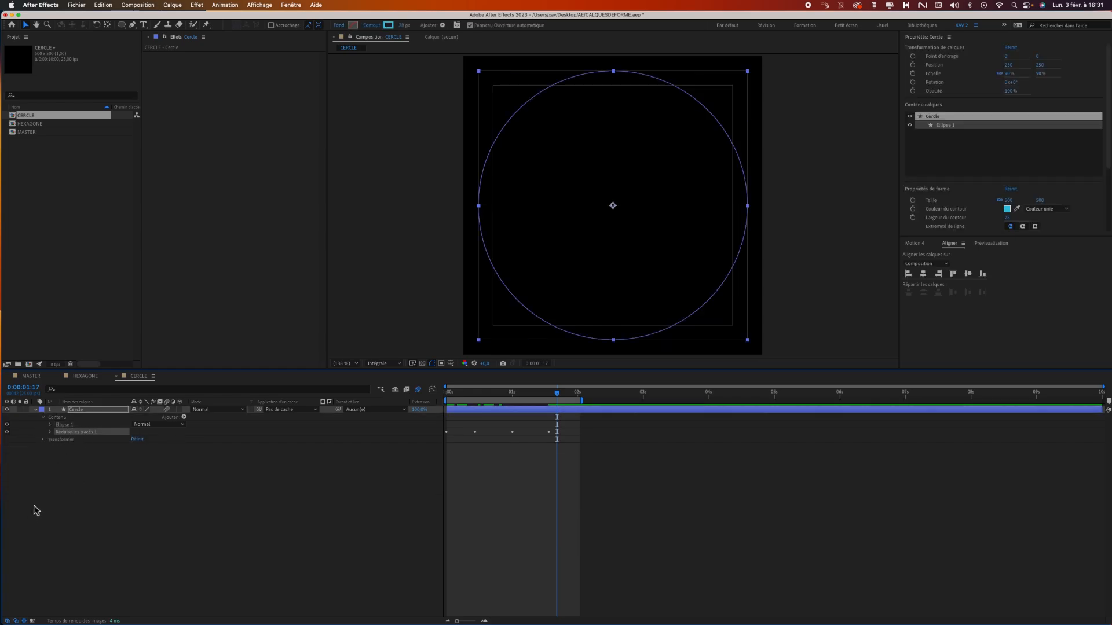
click(69, 427)
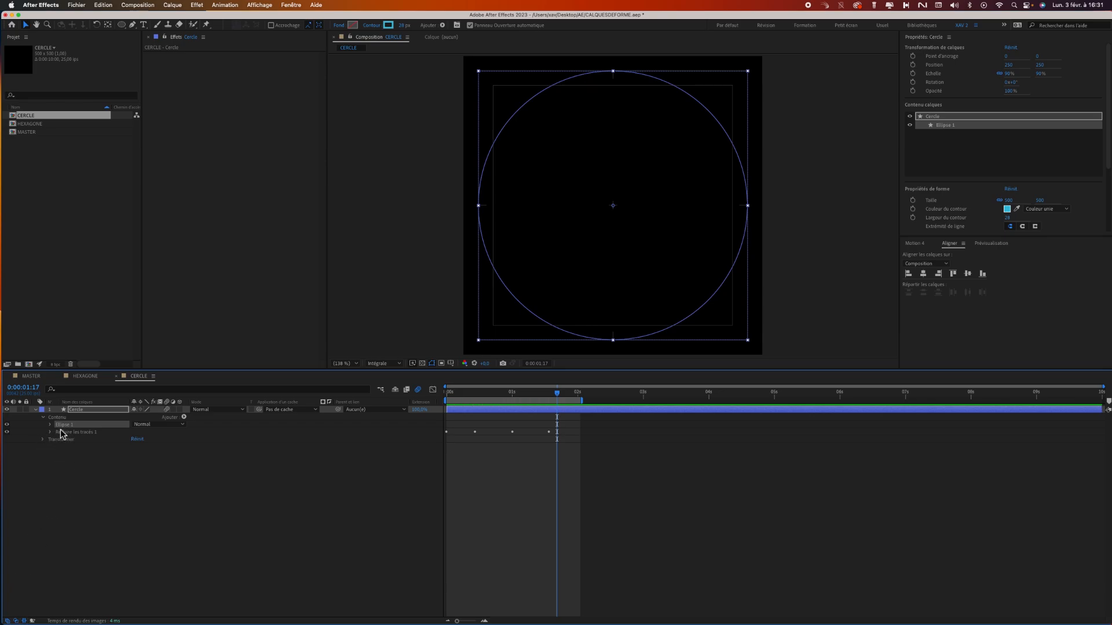
click(54, 469)
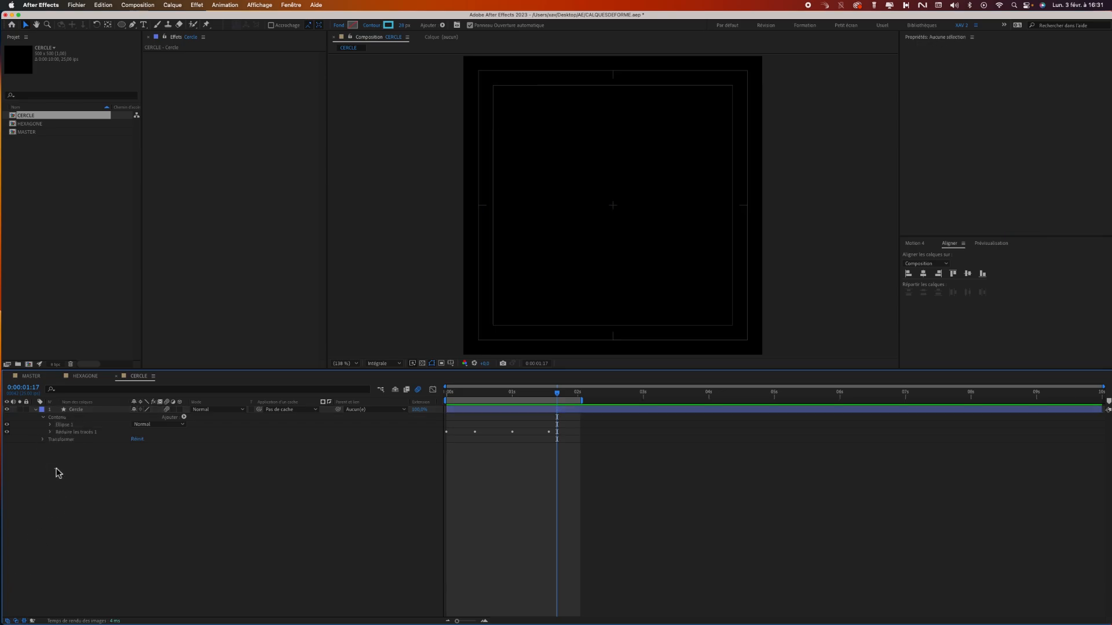
click(74, 433)
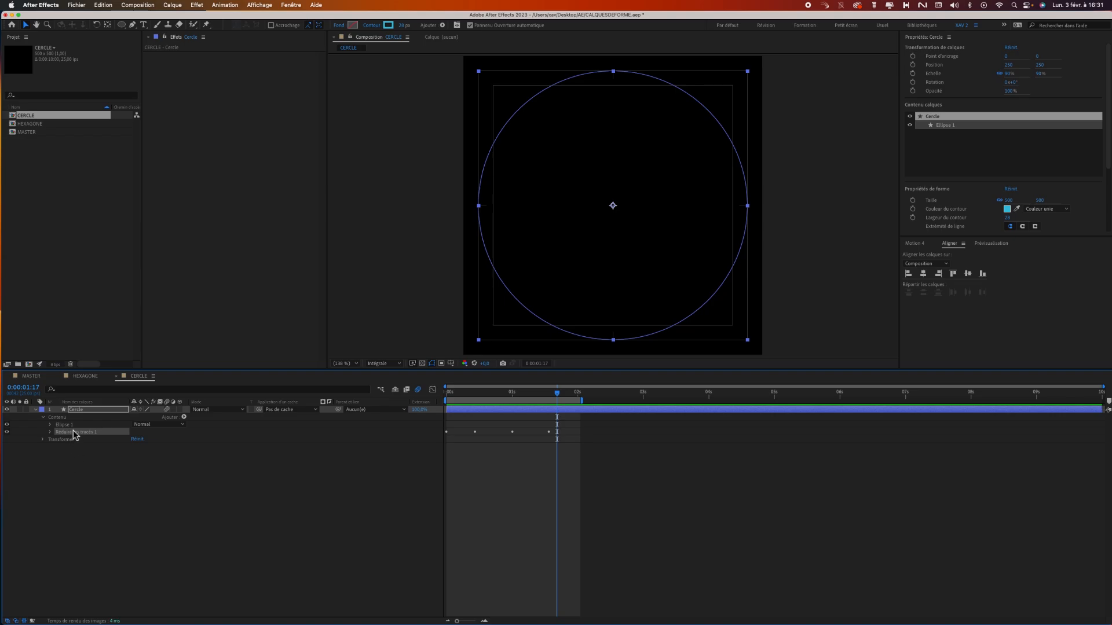
click(70, 425)
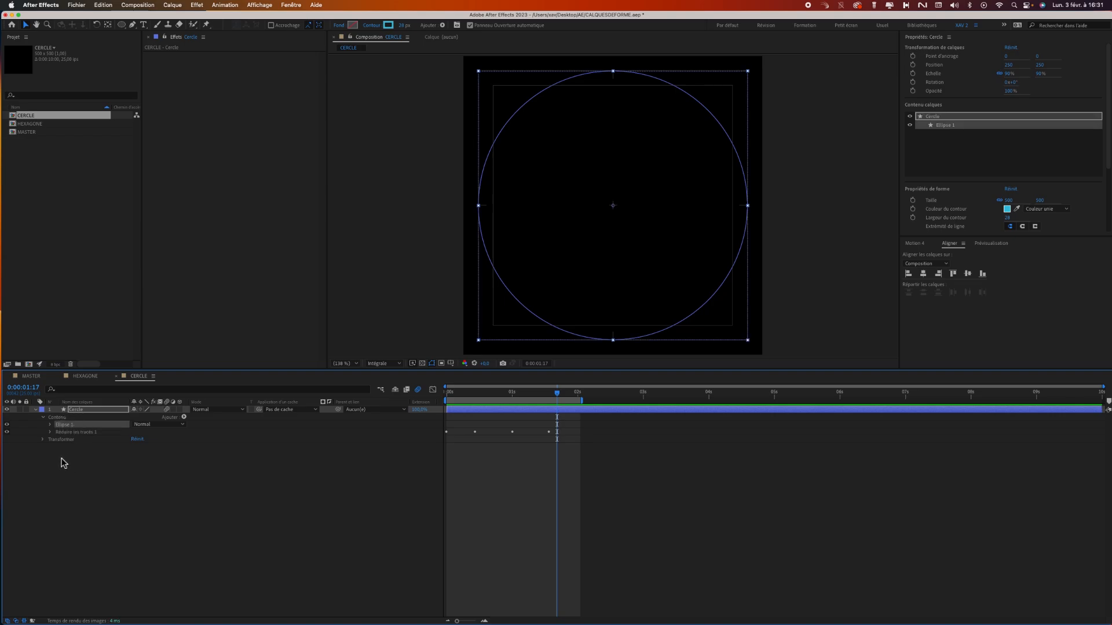
key(super+d)
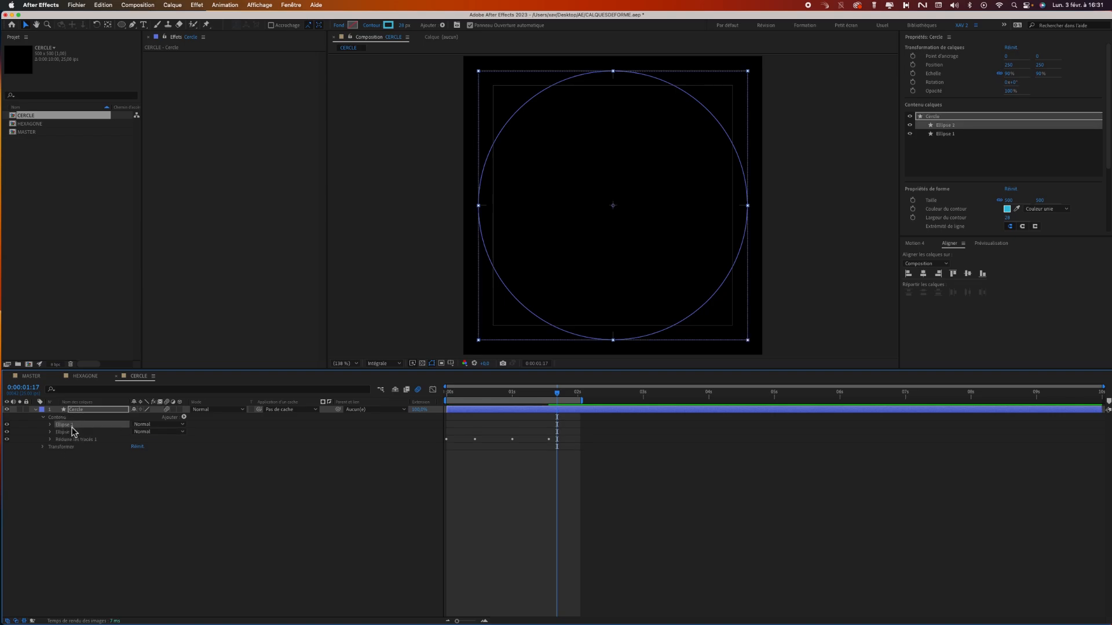
Shrink the path size of Ellipse 2 to about 403 and set its group rotation to 151°.
click(50, 425)
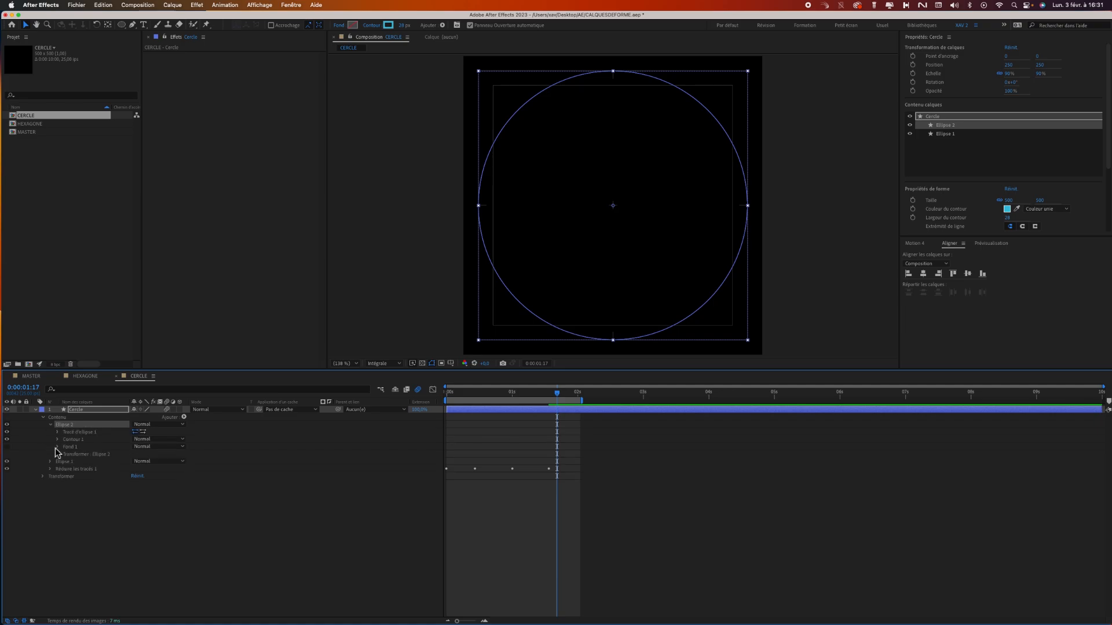
click(58, 432)
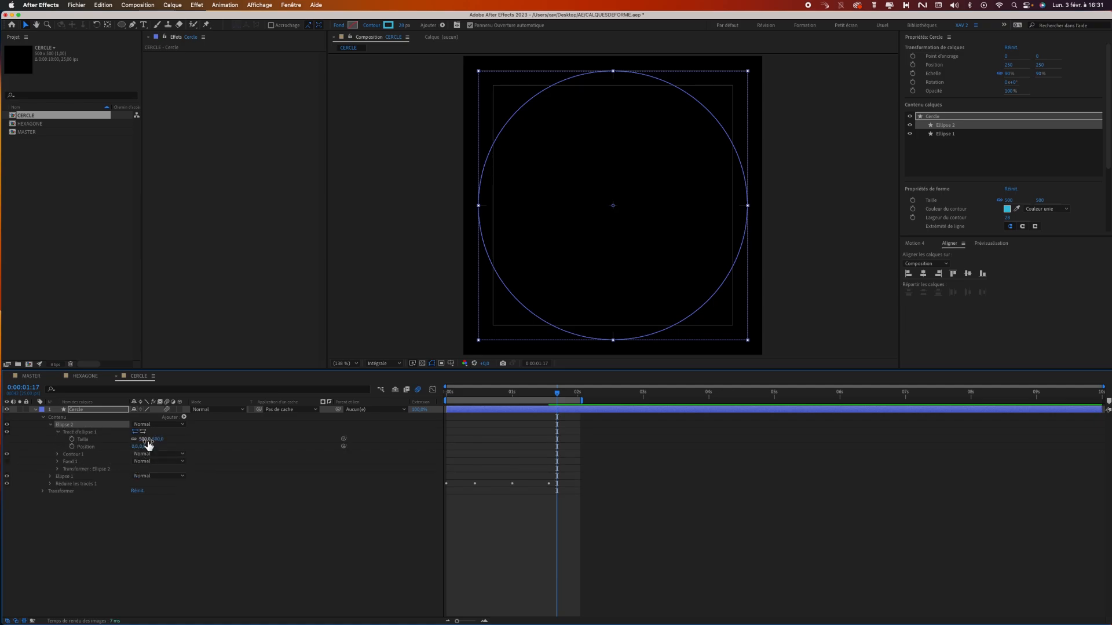
drag(148, 445, 122, 443)
drag(518, 395, 499, 392)
drag(148, 445, 130, 444)
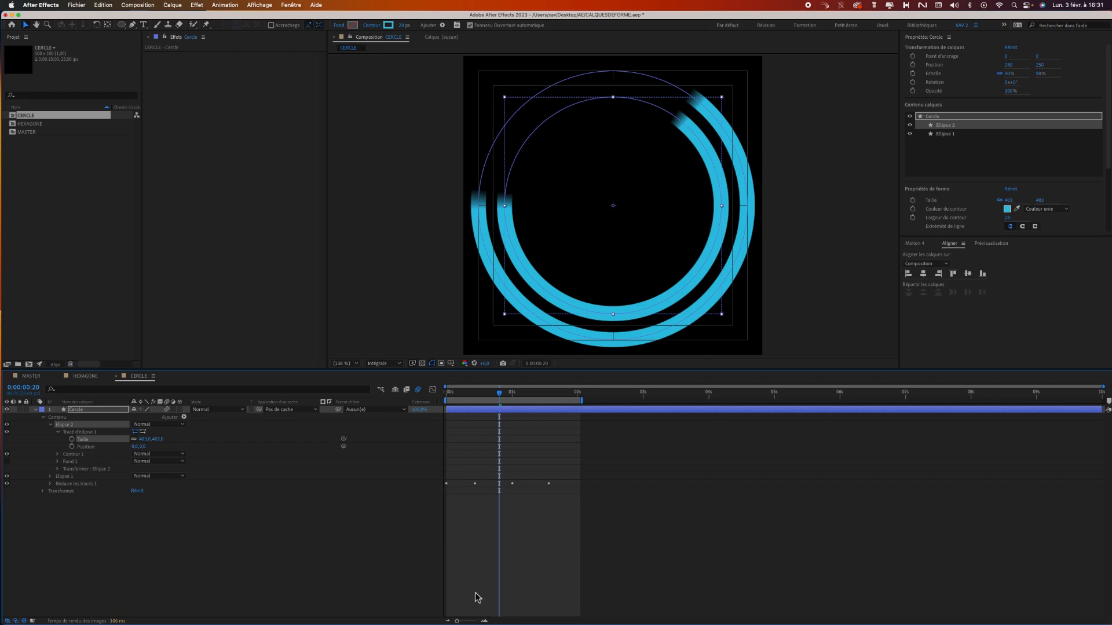
click(58, 470)
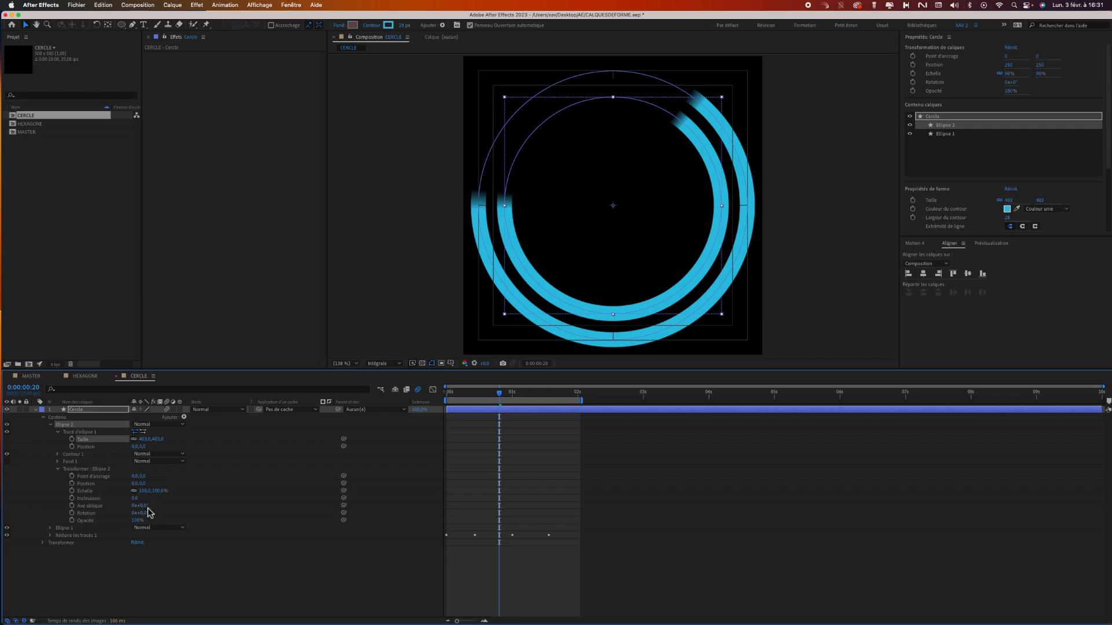
drag(146, 518, 201, 506)
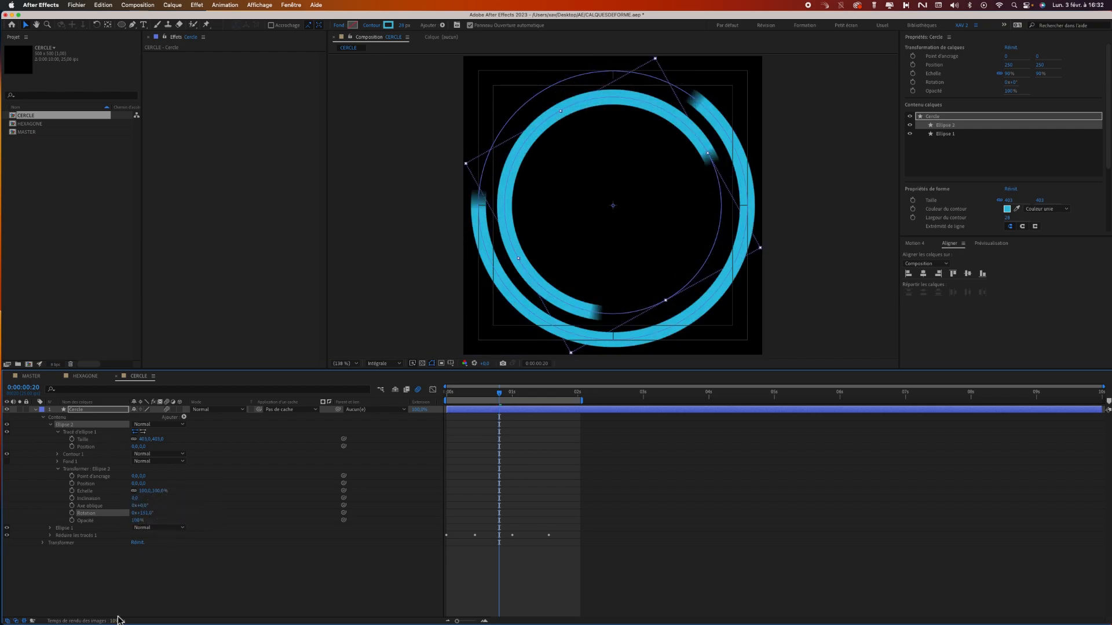
Change the stroke of Ellipse 2 to yellow-orange and thicken it to about 50 px.
click(388, 26)
drag(103, 200, 87, 200)
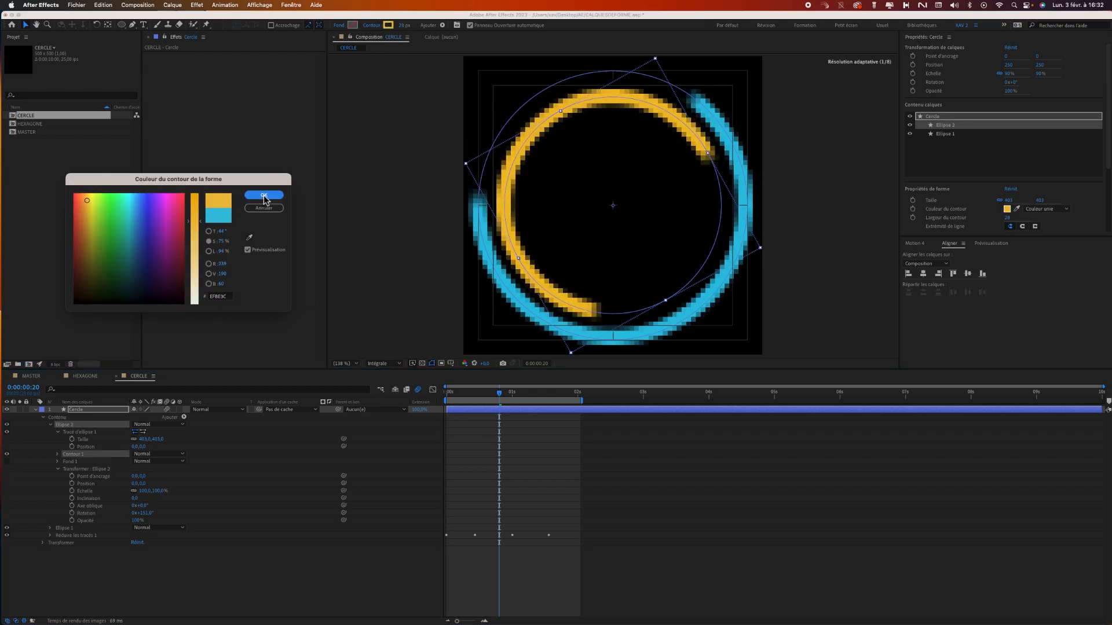
click(264, 196)
drag(407, 27, 421, 30)
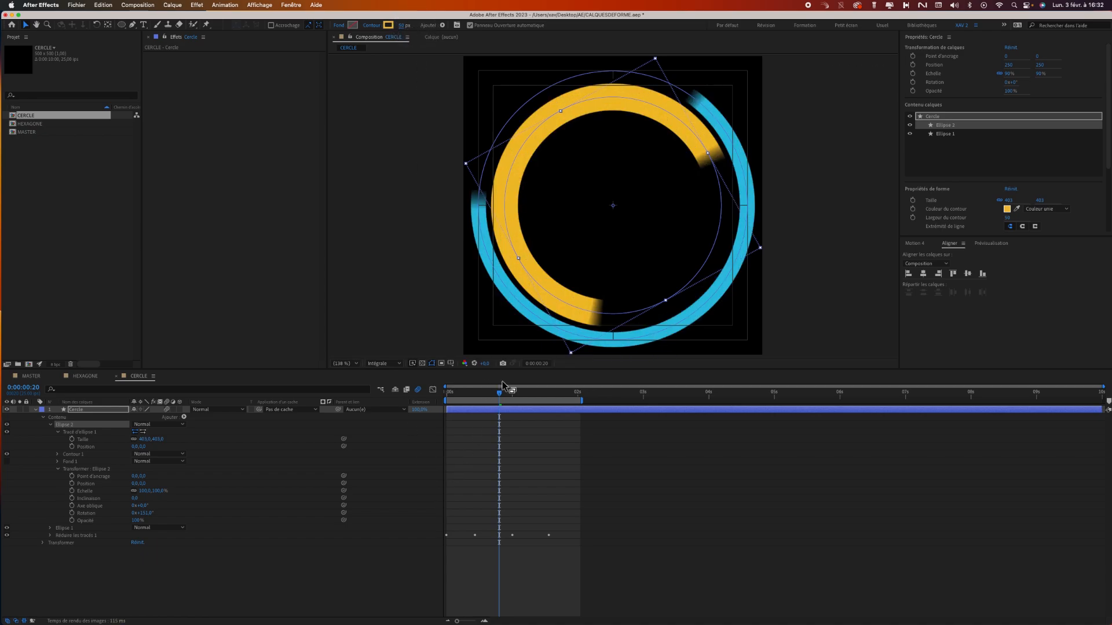
Preview the two-ring trim animation from the start of the composition.
drag(496, 399, 434, 397)
key(space)
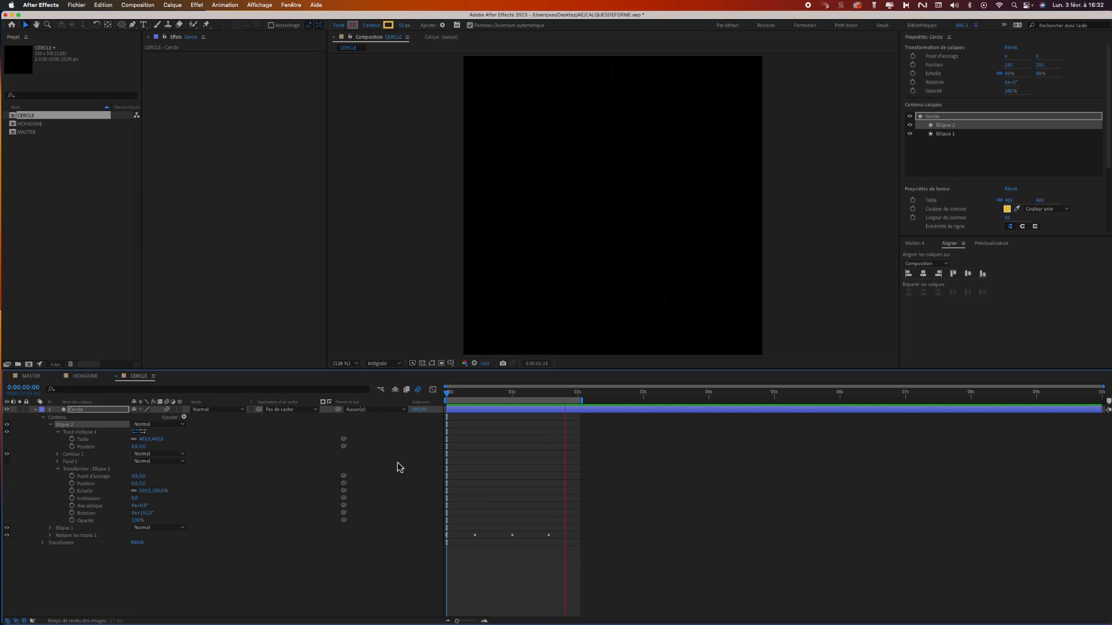
key(space)
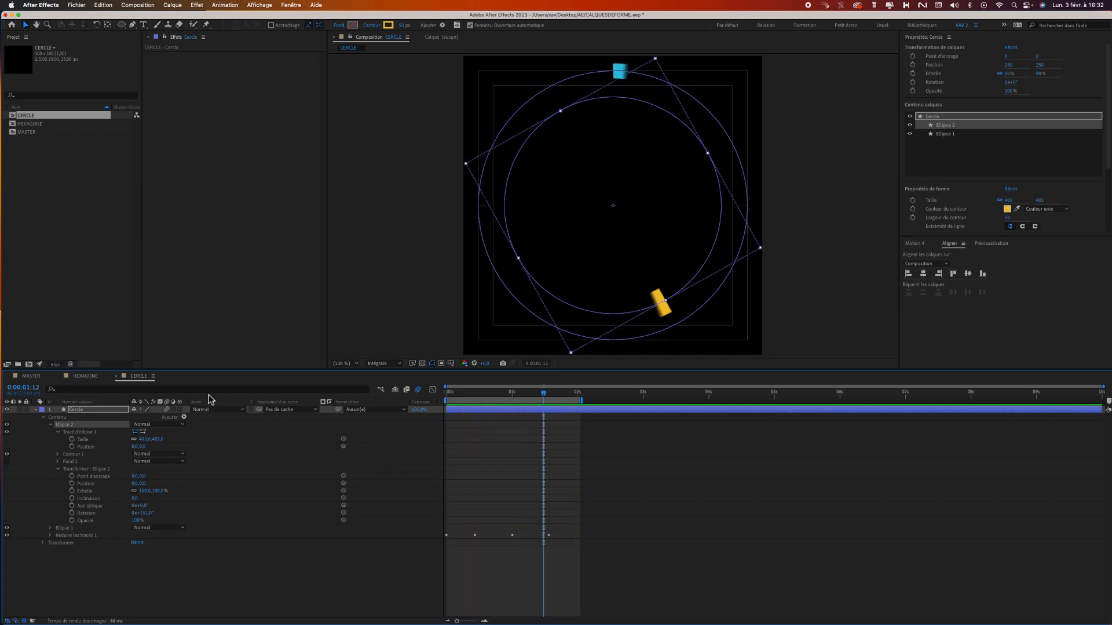
Duplicate Ellipse 2 and reduce the copy's path size to about 293.
click(51, 425)
click(75, 462)
click(70, 425)
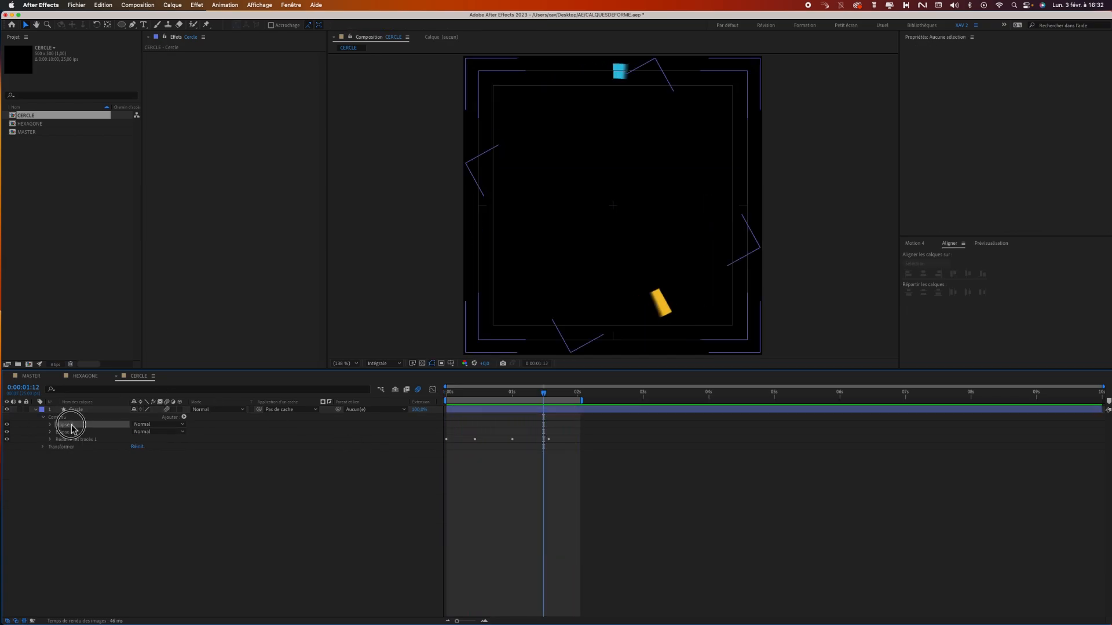
key(super+d)
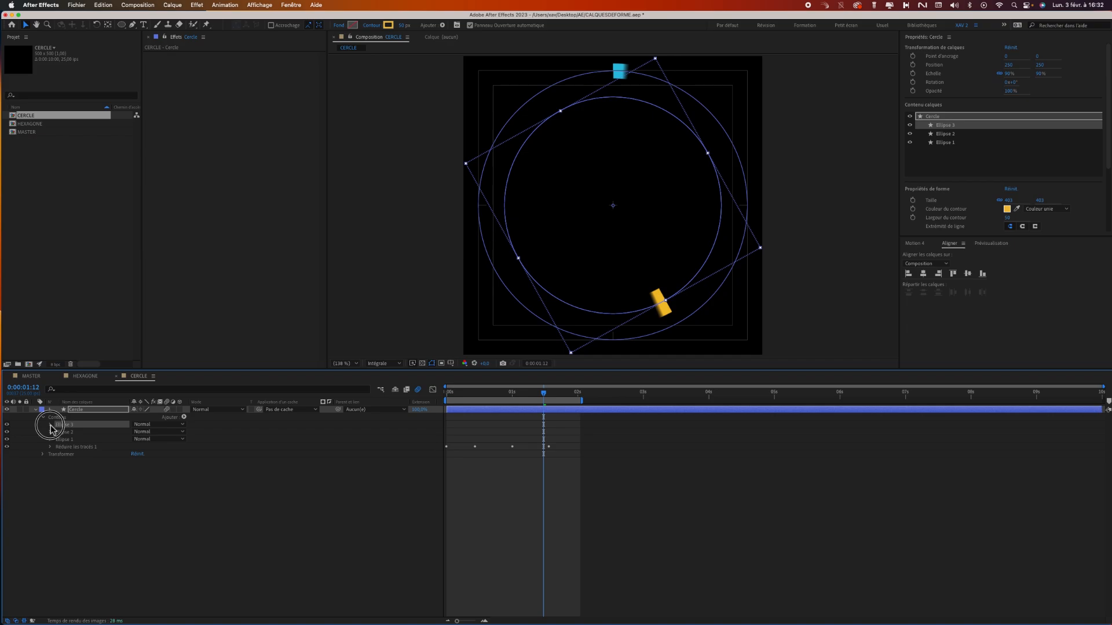
click(50, 425)
drag(142, 439, 102, 444)
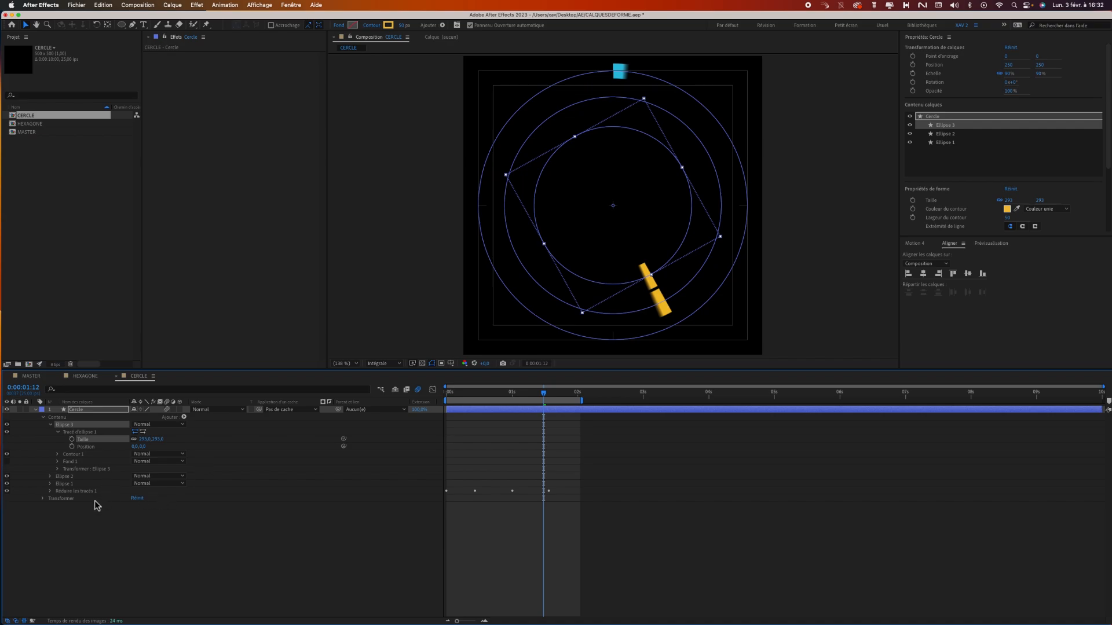
Set the group rotation of Ellipse 3 to 87° and change its stroke colour to orange-red.
click(58, 470)
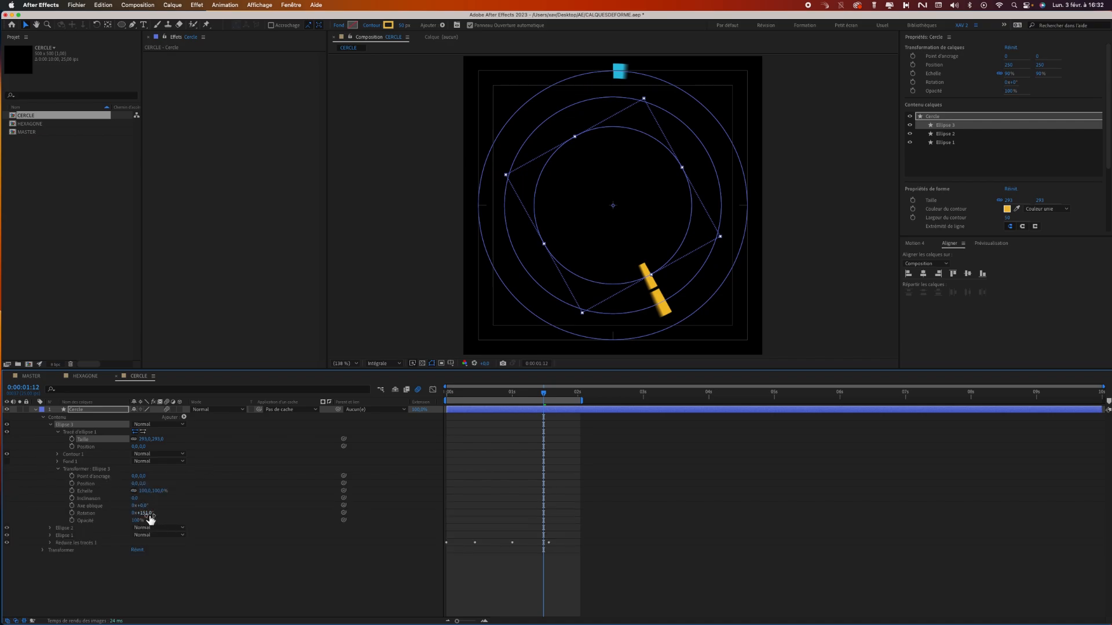
drag(151, 518, 105, 513)
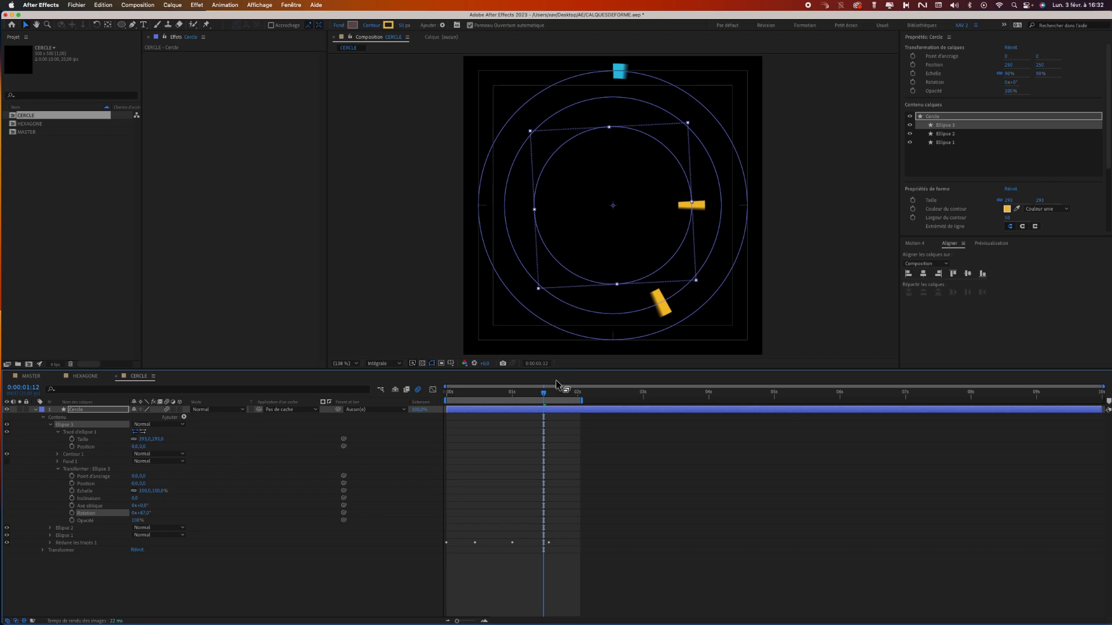
drag(544, 392, 502, 393)
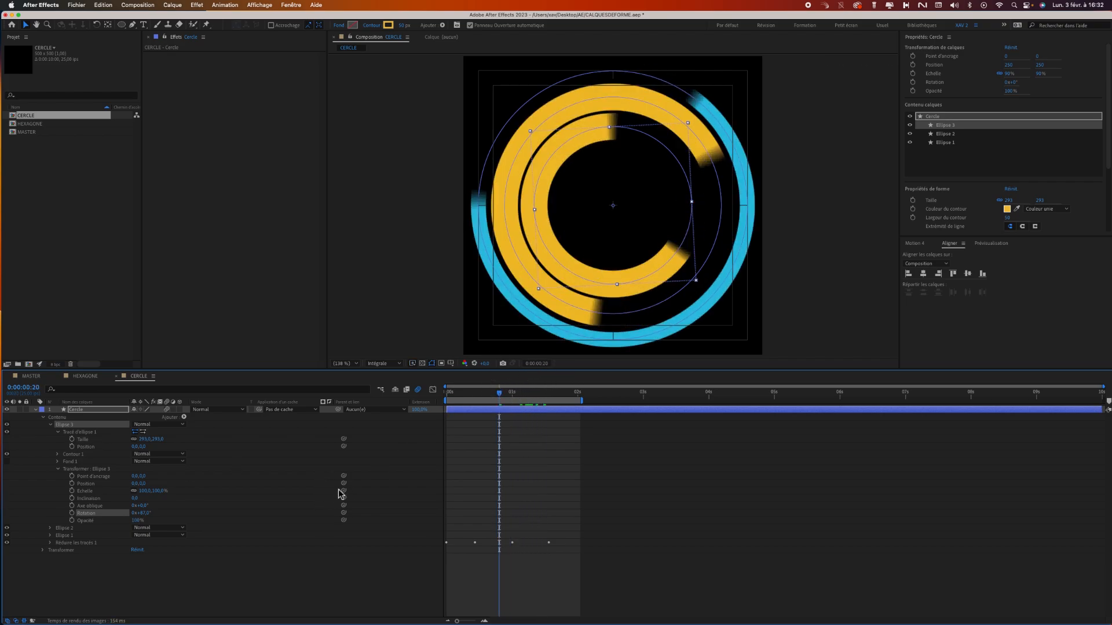
click(388, 25)
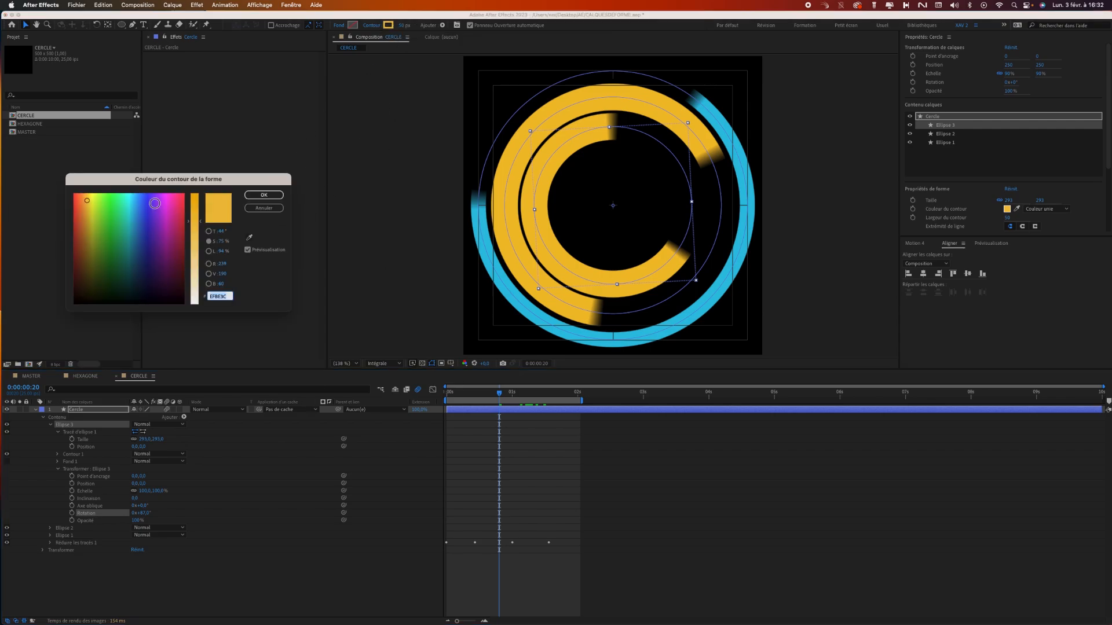
drag(103, 206, 78, 204)
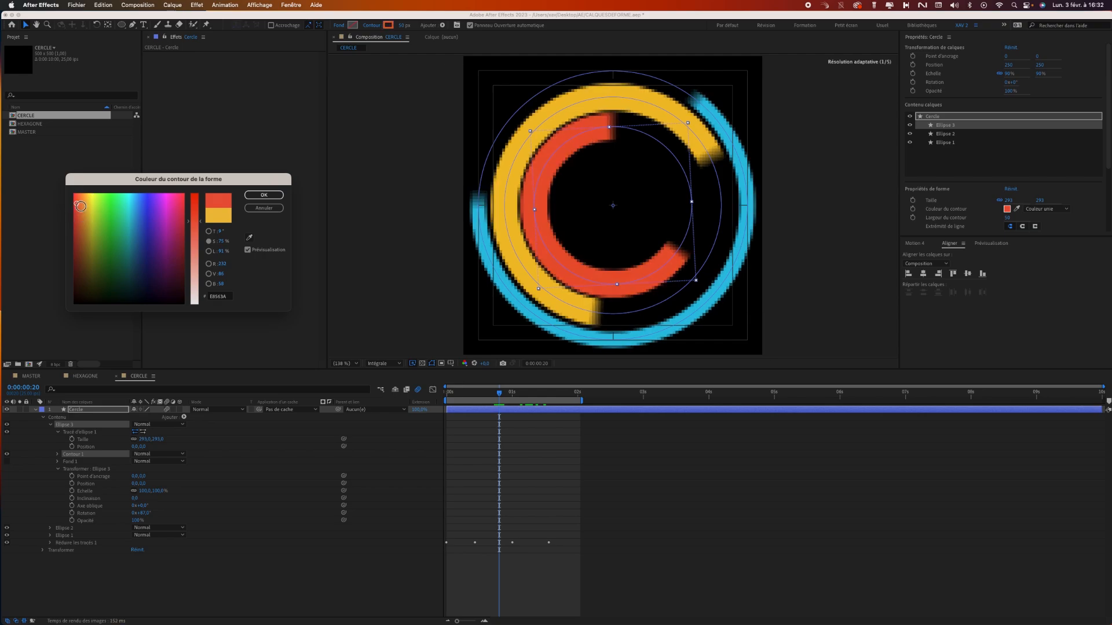
click(278, 195)
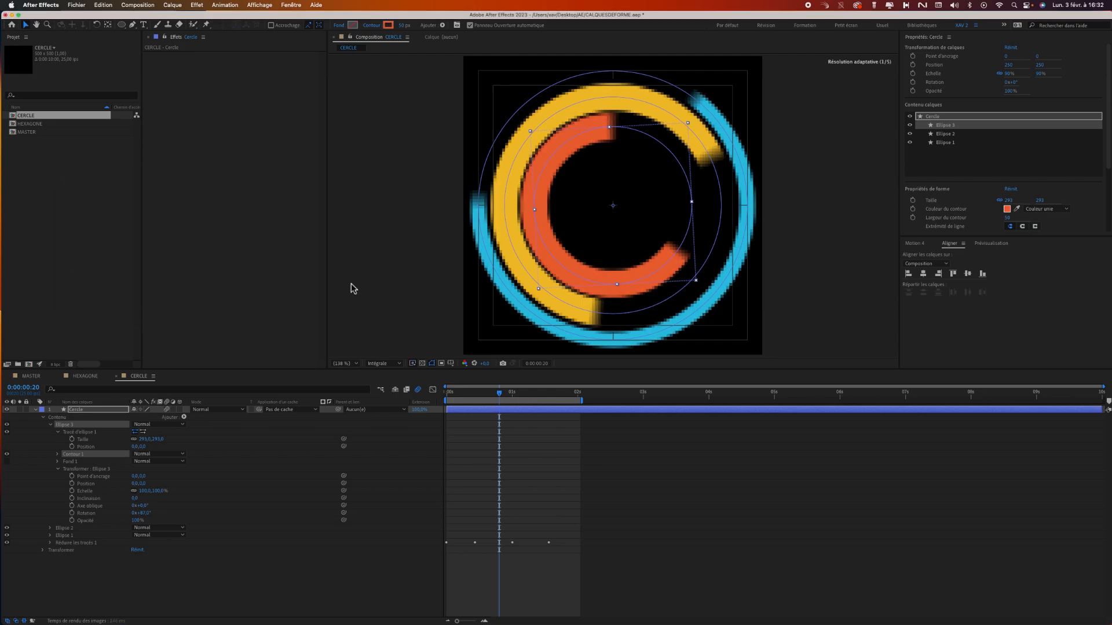
Play the three-ring animation from the first frame to check the staggered rotation.
drag(504, 400, 441, 406)
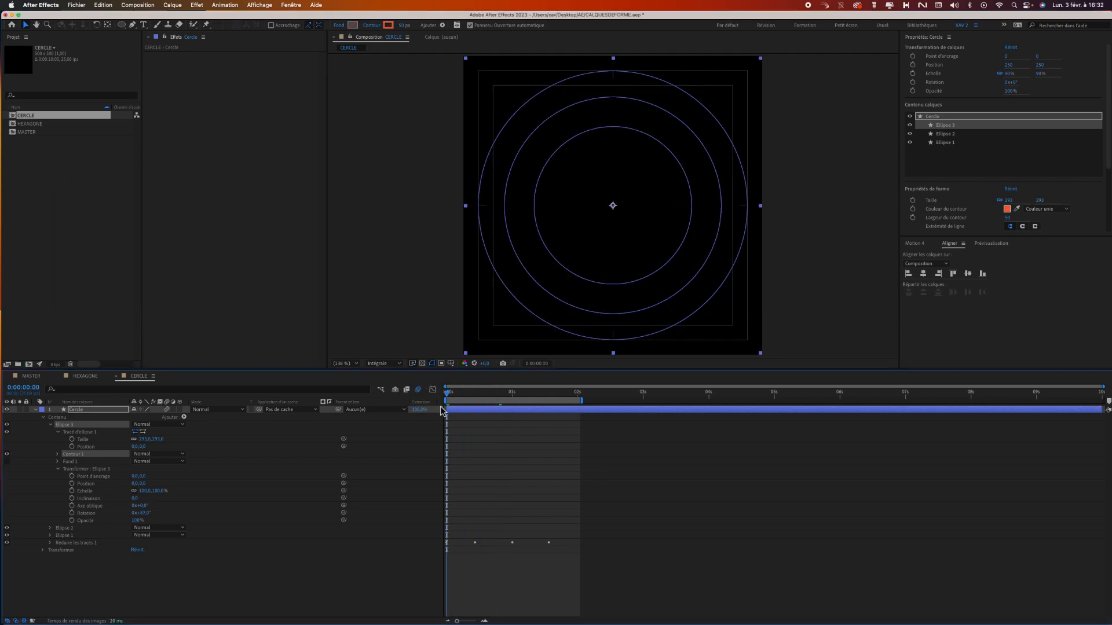
key(space)
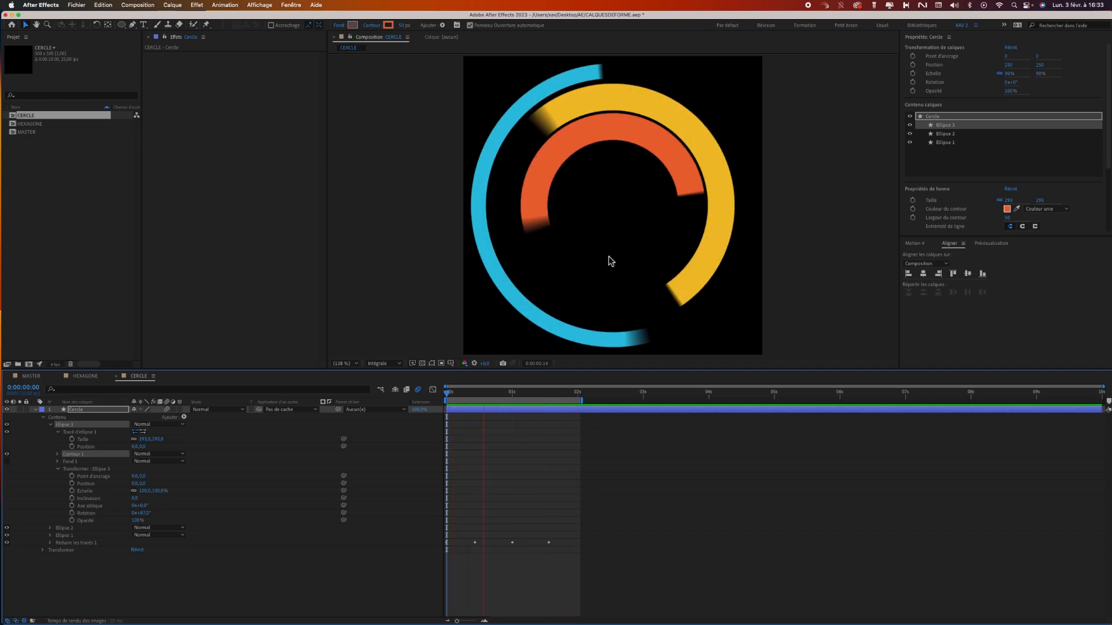
key(space)
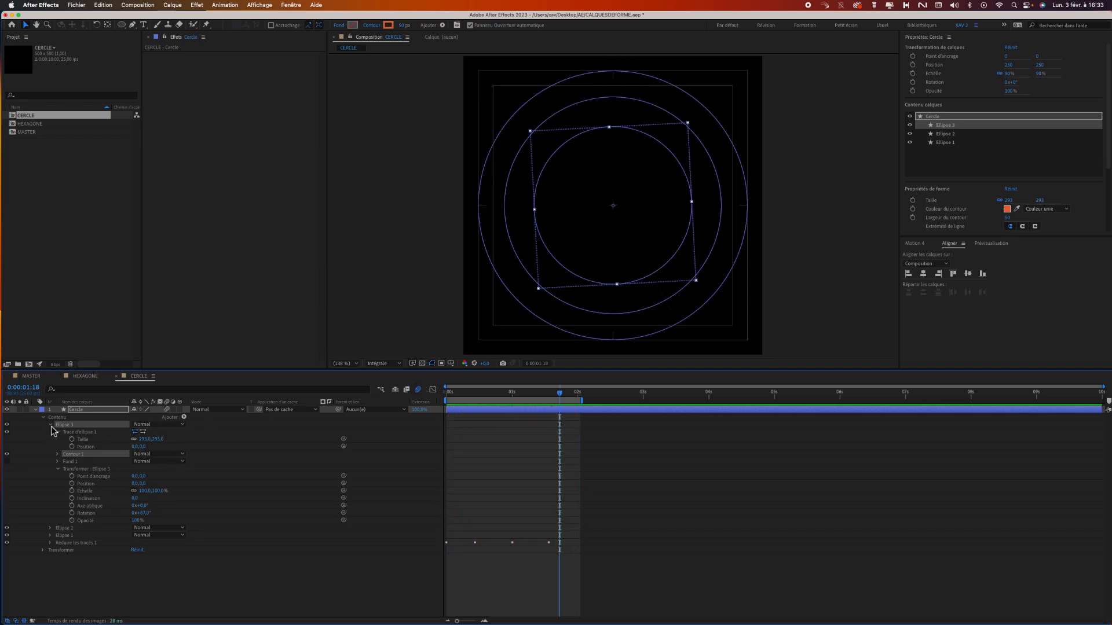
Duplicate Ellipse 3 and reduce the copy's path size to about 164.
click(50, 424)
click(67, 471)
click(74, 426)
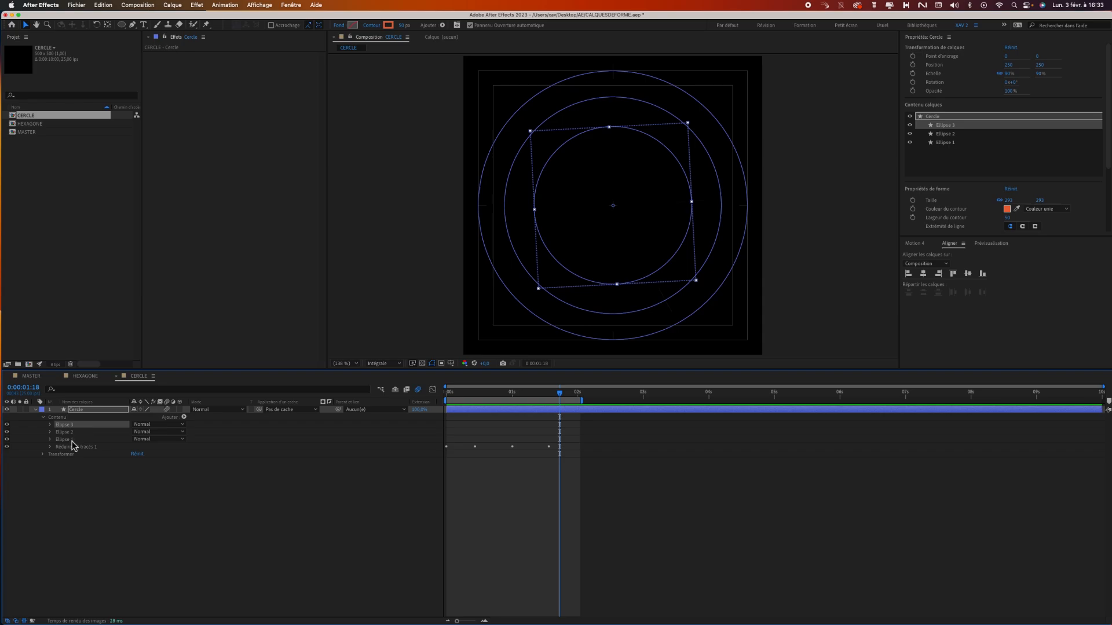
key(super+d)
click(51, 426)
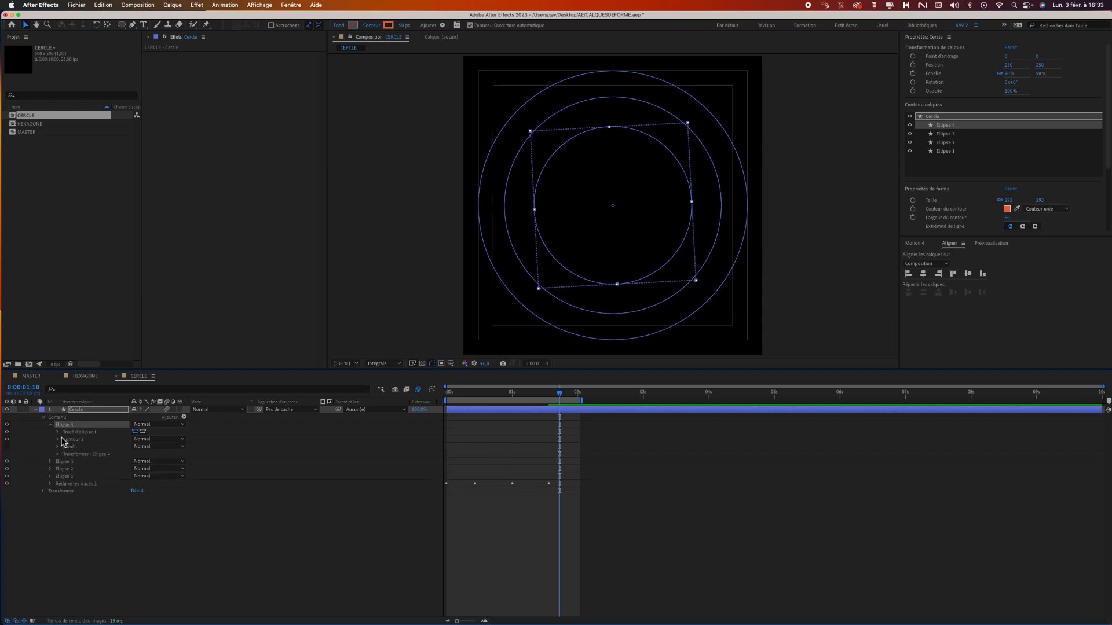
click(58, 432)
drag(155, 440, 99, 443)
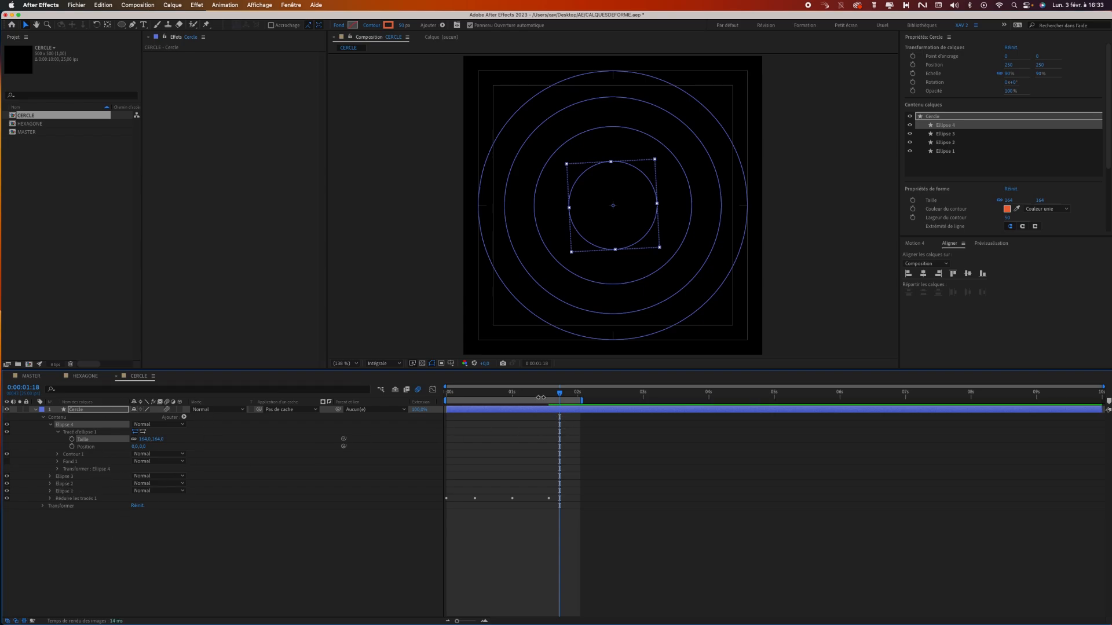
Change the stroke colour of Ellipse 4 to bright green, viewing the rings at frame 21.
drag(540, 398, 501, 393)
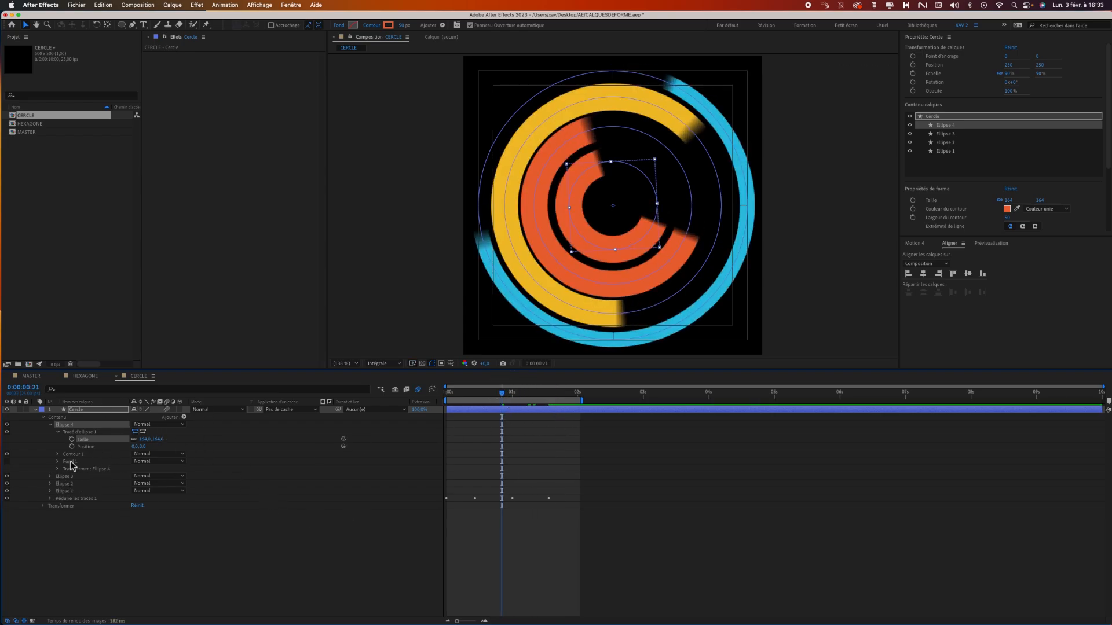
click(392, 27)
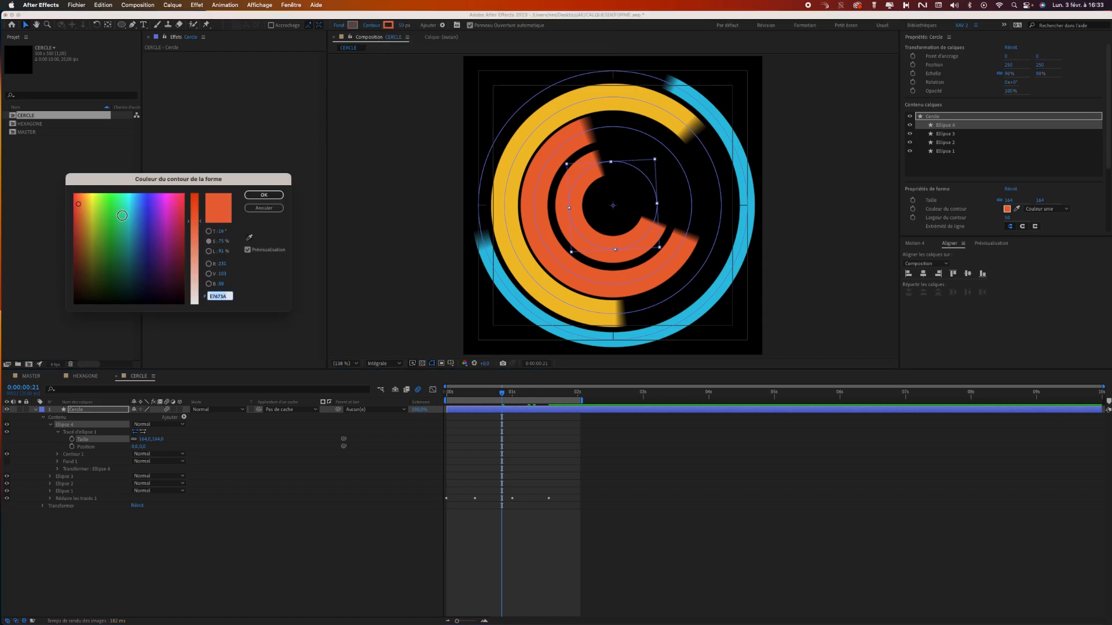
drag(84, 207, 100, 204)
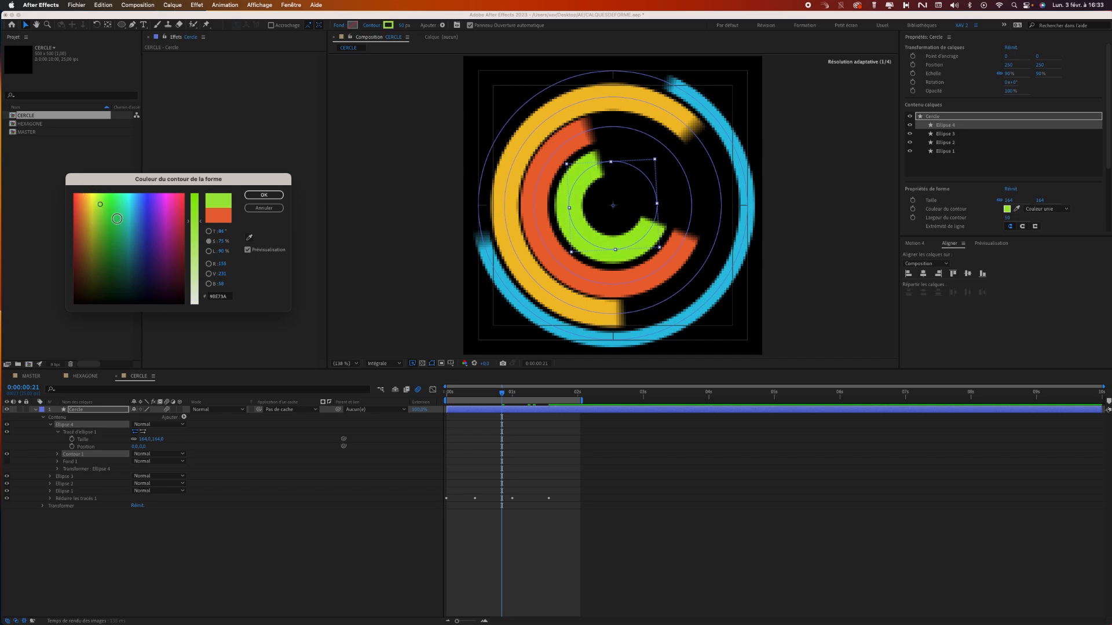
key(Return)
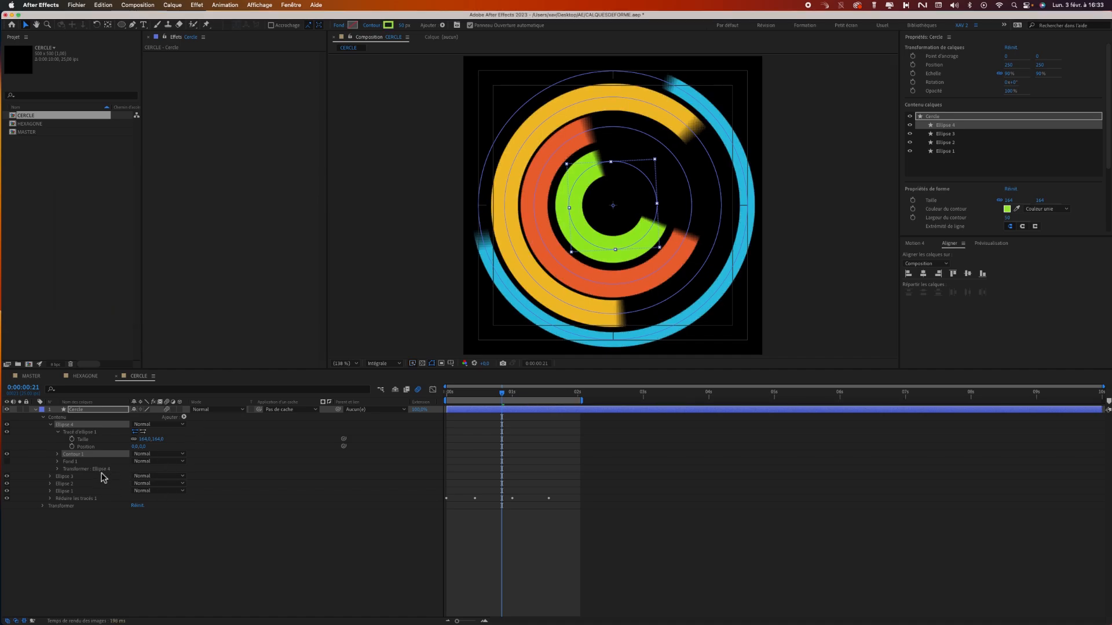
Widen Ellipse 4's stroke to 70 px and set its group rotation to about -72°.
drag(404, 26, 414, 25)
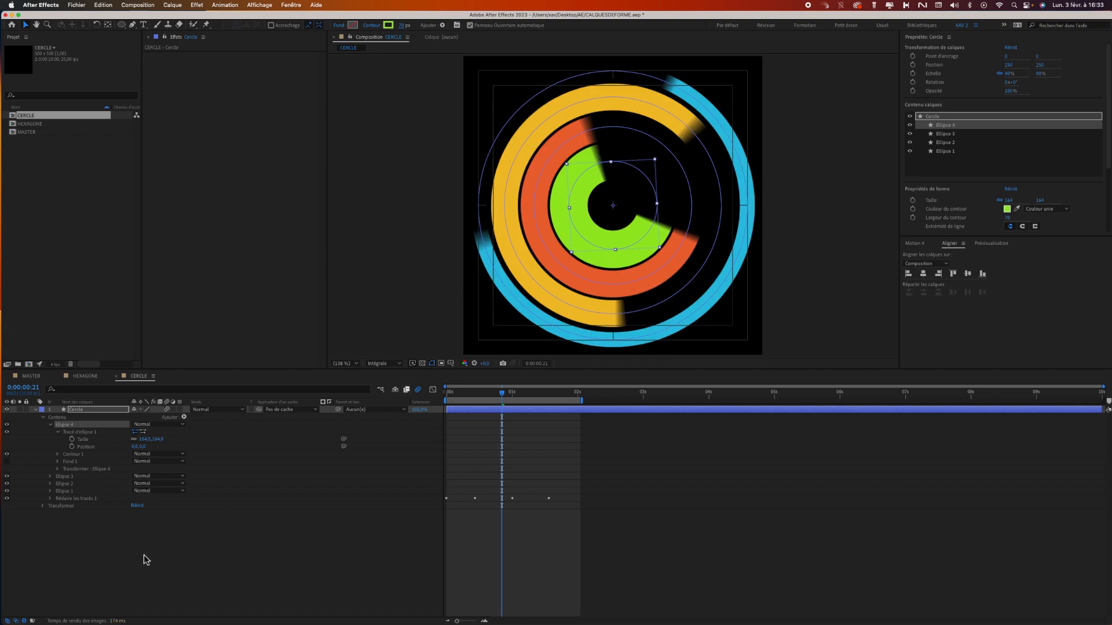
click(58, 470)
drag(146, 513, 95, 531)
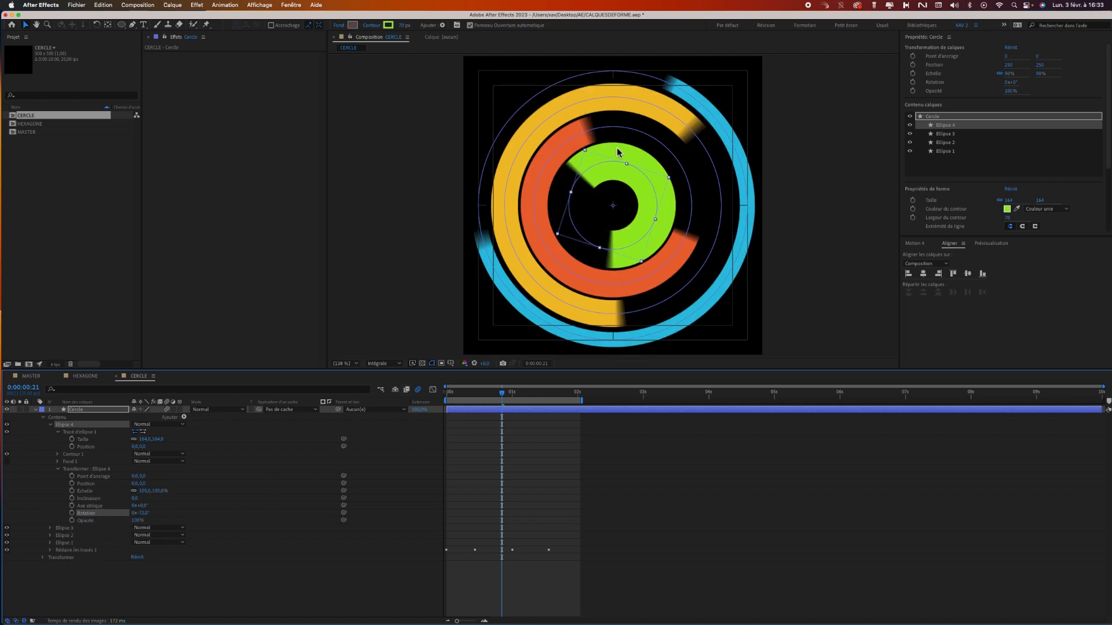
Play the four-ring animation from the first frame to check the staggered rotation.
drag(493, 397, 435, 389)
key(space)
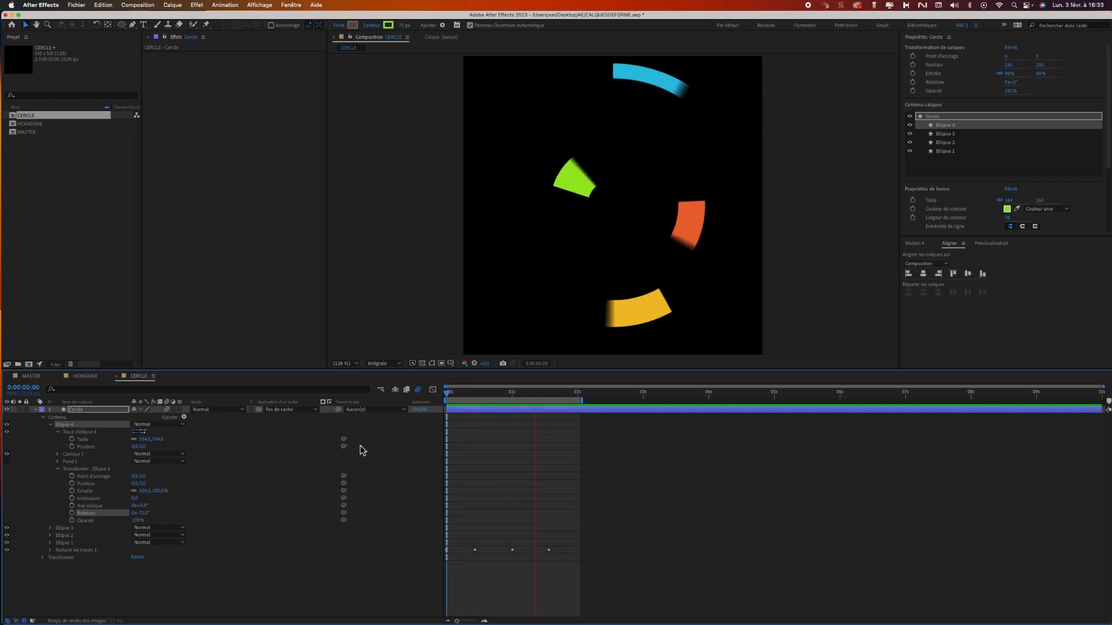
key(space)
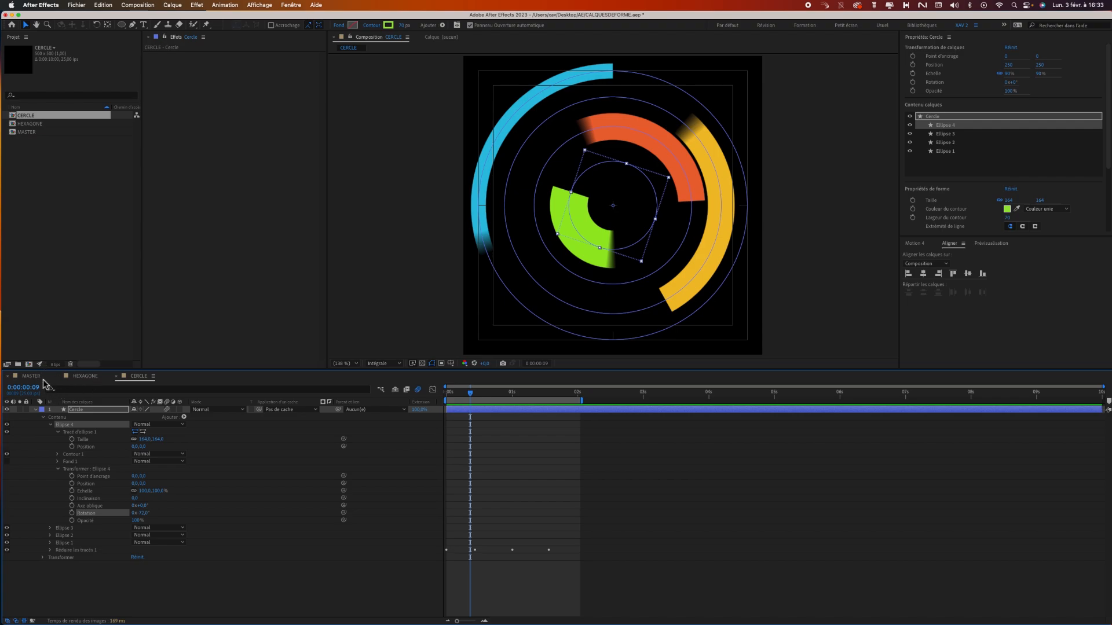
Switch to the MASTER composition and clear the layer and project item selections.
click(34, 376)
drag(520, 513, 262, 539)
drag(265, 529, 188, 371)
drag(149, 418, 354, 549)
drag(353, 547, 304, 392)
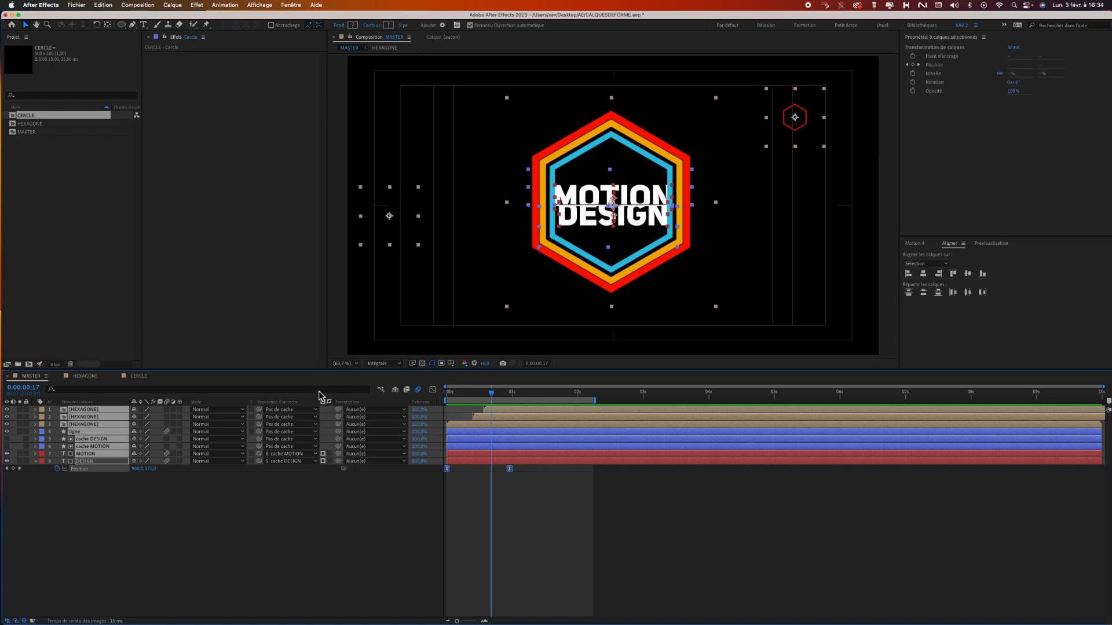
click(318, 389)
click(163, 534)
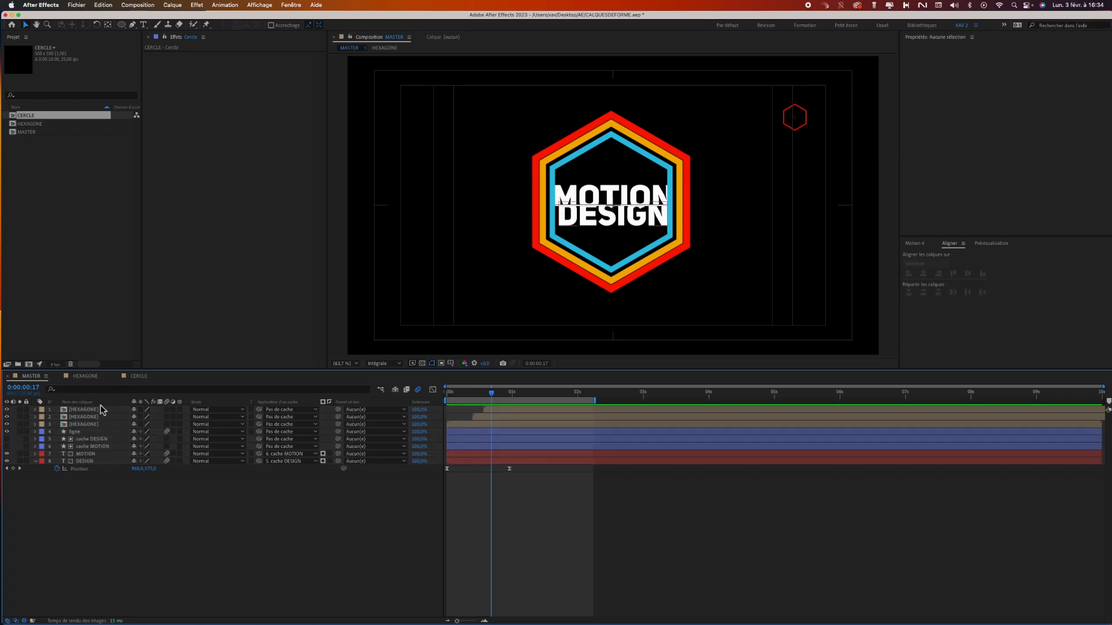
click(36, 162)
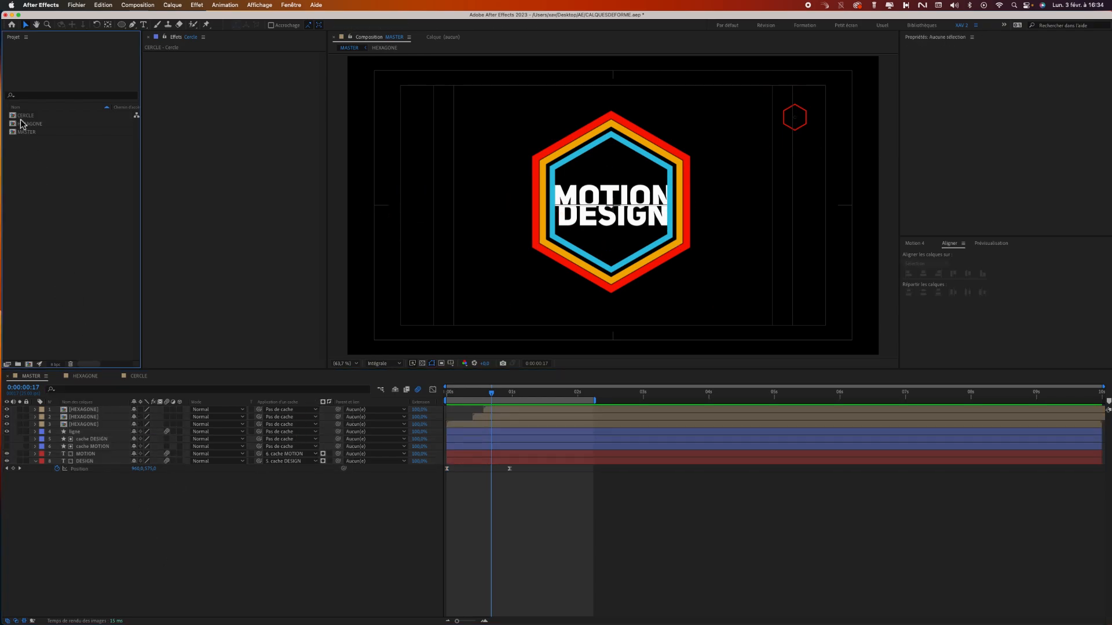
Add the CERCLE composition to MASTER, scale it to about 48%, place it over the title's MO and start it at about frame 20.
drag(488, 398, 527, 394)
drag(35, 119, 461, 150)
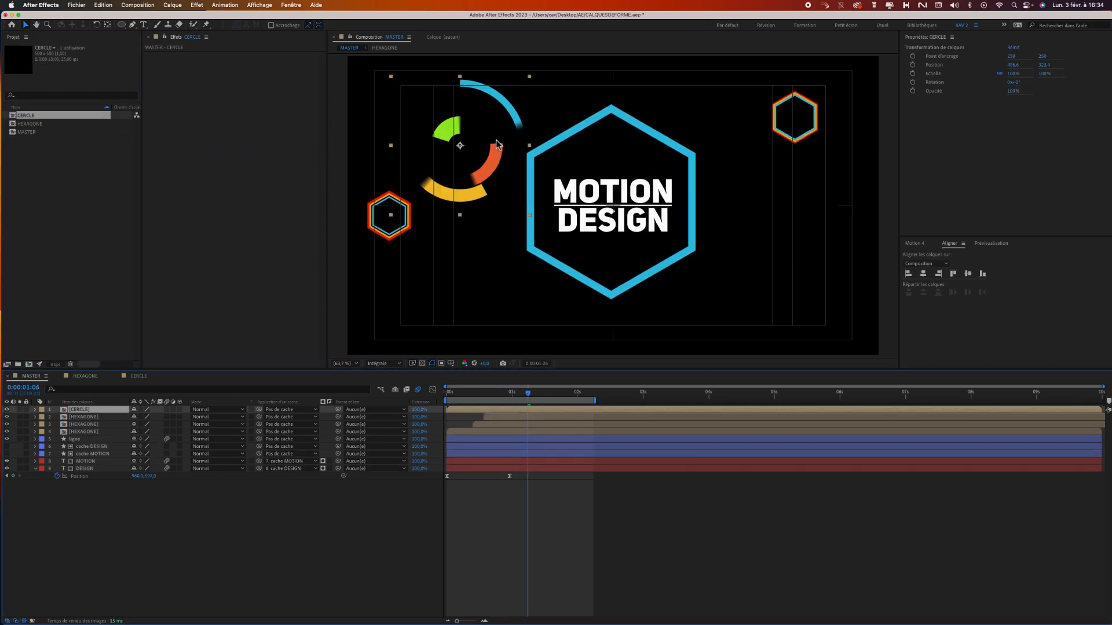
drag(391, 77, 427, 112)
drag(469, 170, 598, 210)
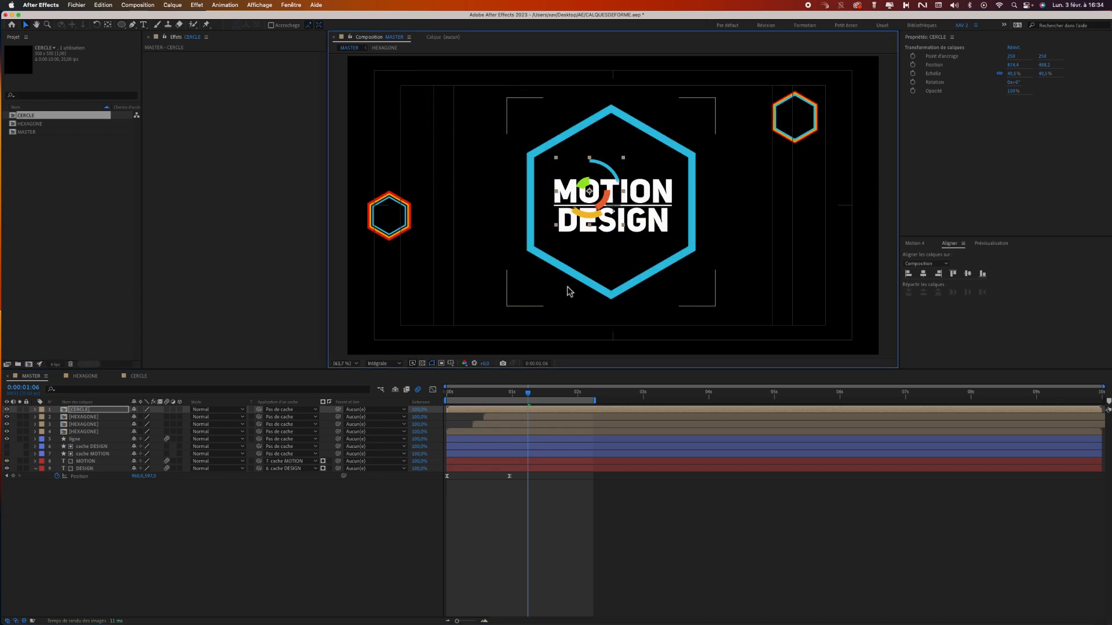
mouse_move(526, 389)
mouse_down()
mouse_move(467, 395)
mouse_move(534, 394)
mouse_move(552, 398)
mouse_move(498, 393)
mouse_move(516, 411)
mouse_move(546, 411)
mouse_move(463, 394)
mouse_move(589, 394)
mouse_move(534, 395)
mouse_up()
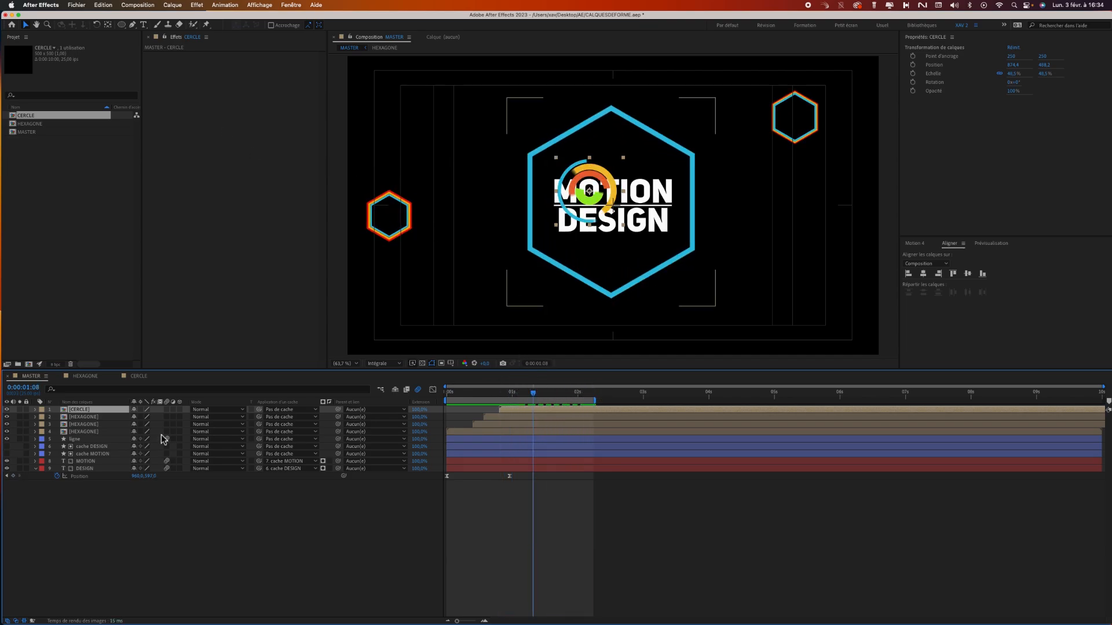
Duplicate the CERCLE layer, start the copy slightly later and place it to the lower right of the large hexagon.
key(super+d)
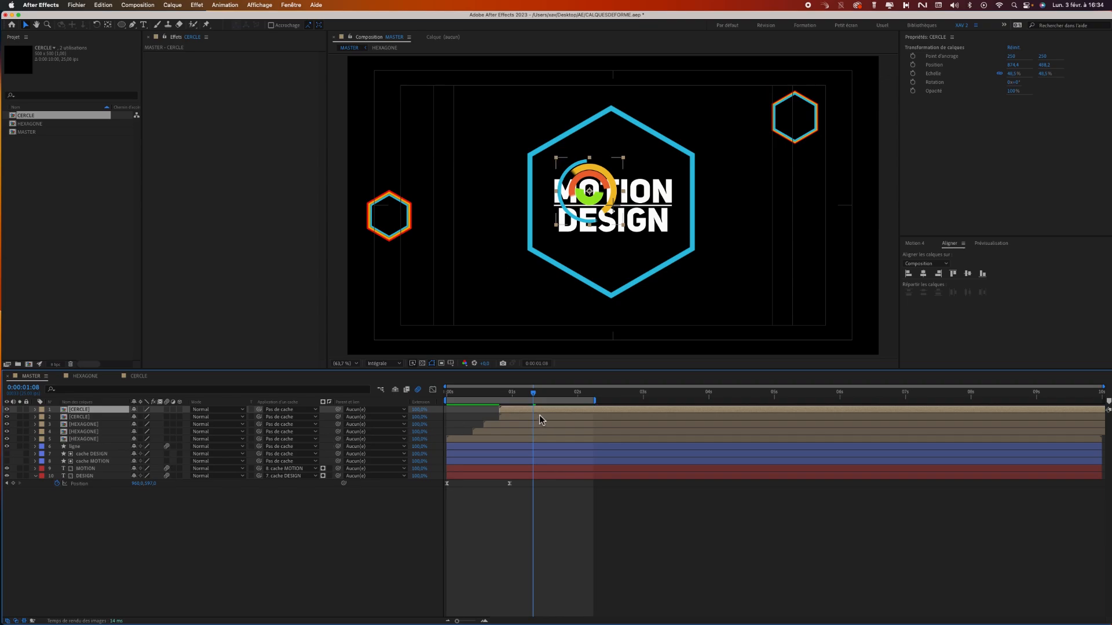
drag(539, 411, 564, 416)
drag(589, 193, 749, 294)
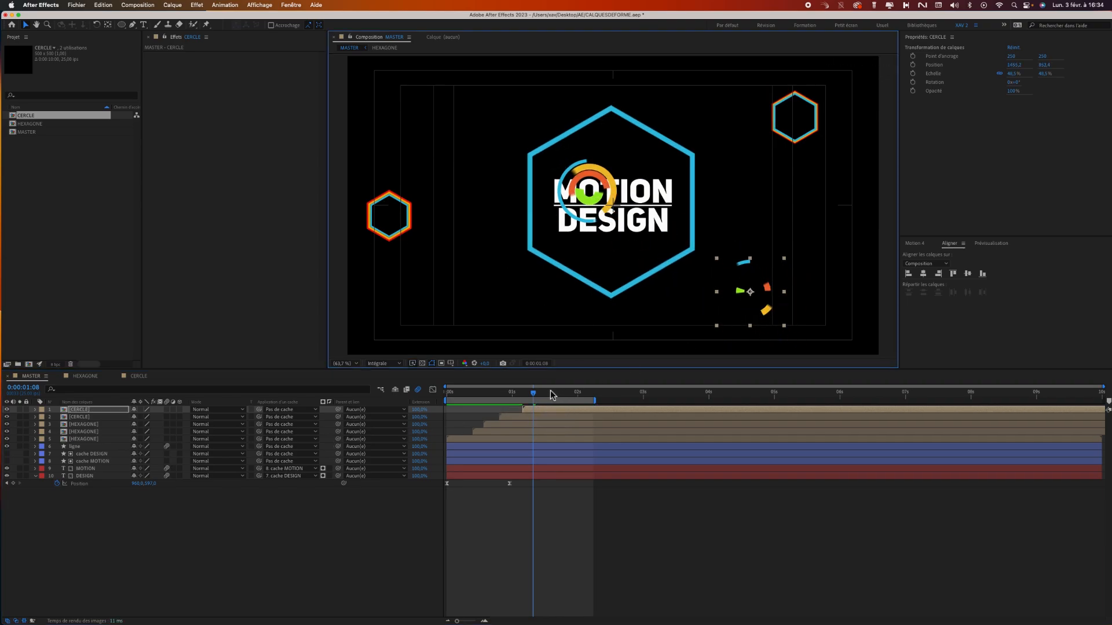
Duplicate CERCLE again with a slightly later start, and move the second CERCLE layer to the upper left of the large hexagon.
key(super+d)
drag(550, 411, 589, 413)
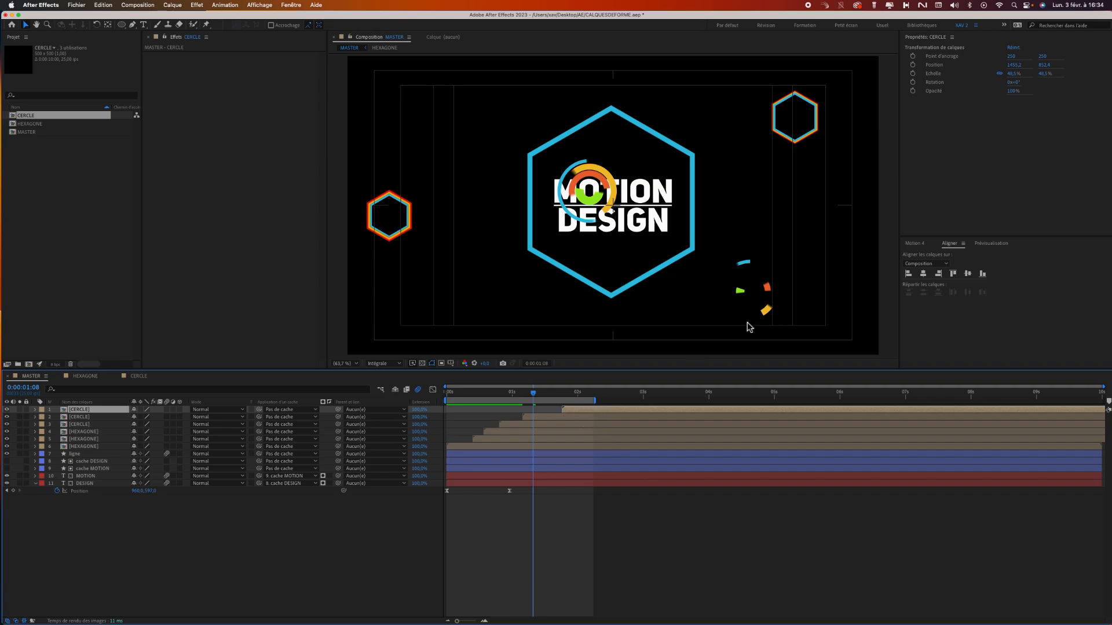
drag(774, 259, 492, 82)
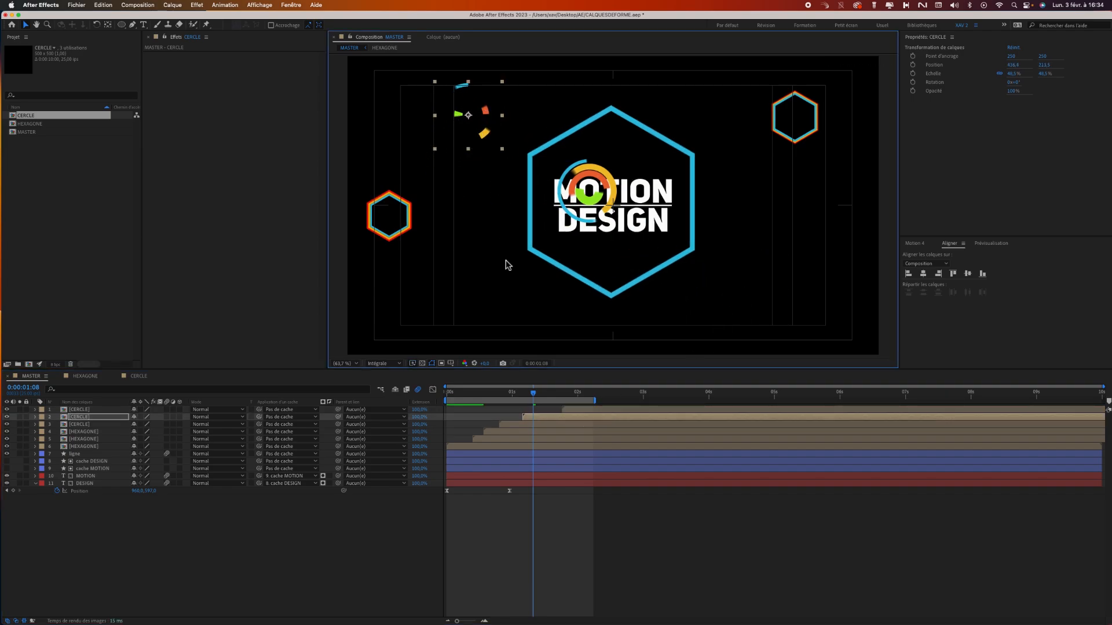
drag(579, 411, 534, 404)
click(563, 394)
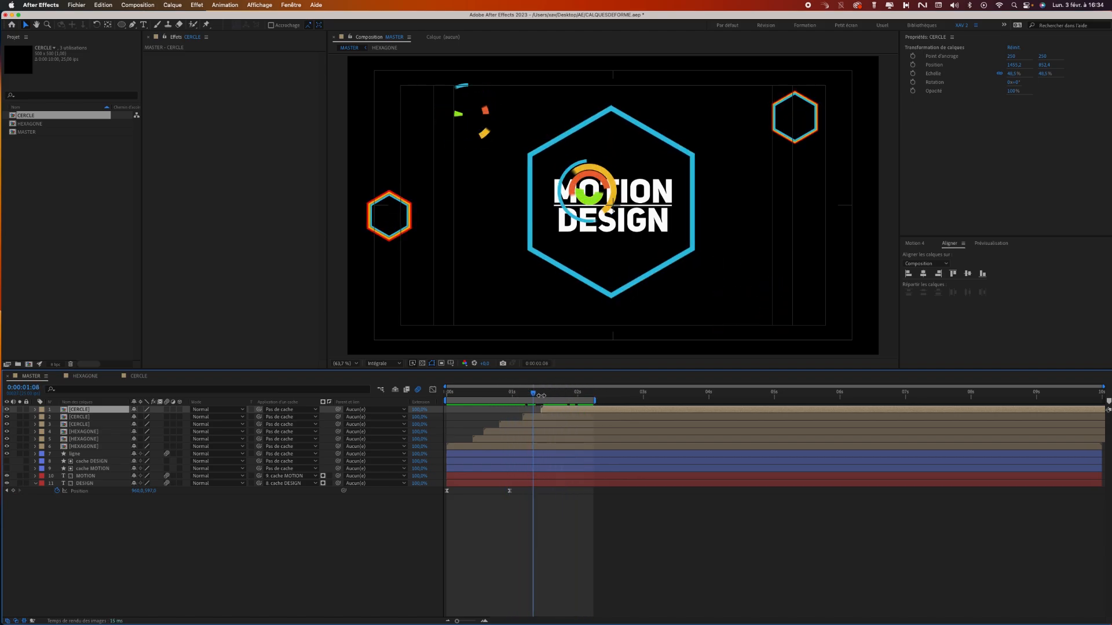
Try the Incrustation, Addition and Ecran blending modes on the CERCLE layer over the title.
click(88, 425)
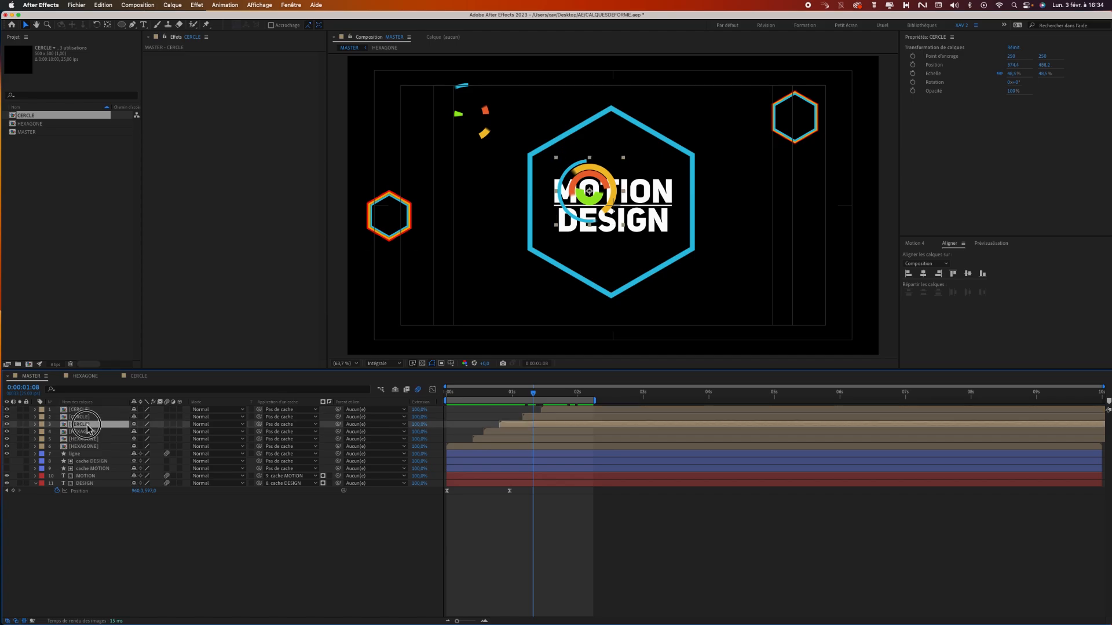
click(204, 425)
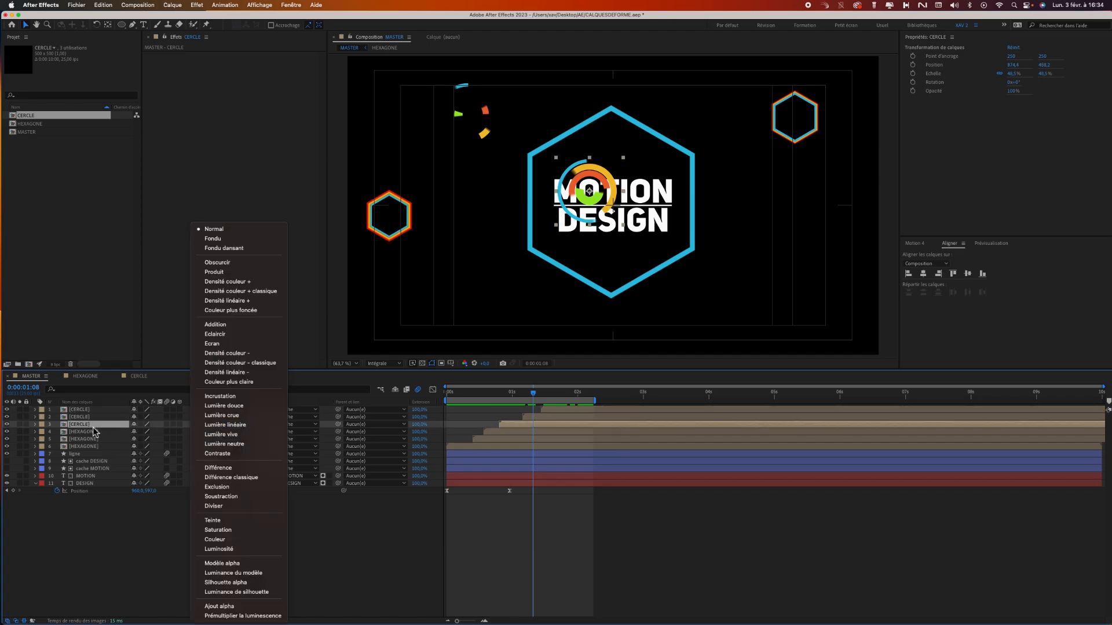
click(220, 396)
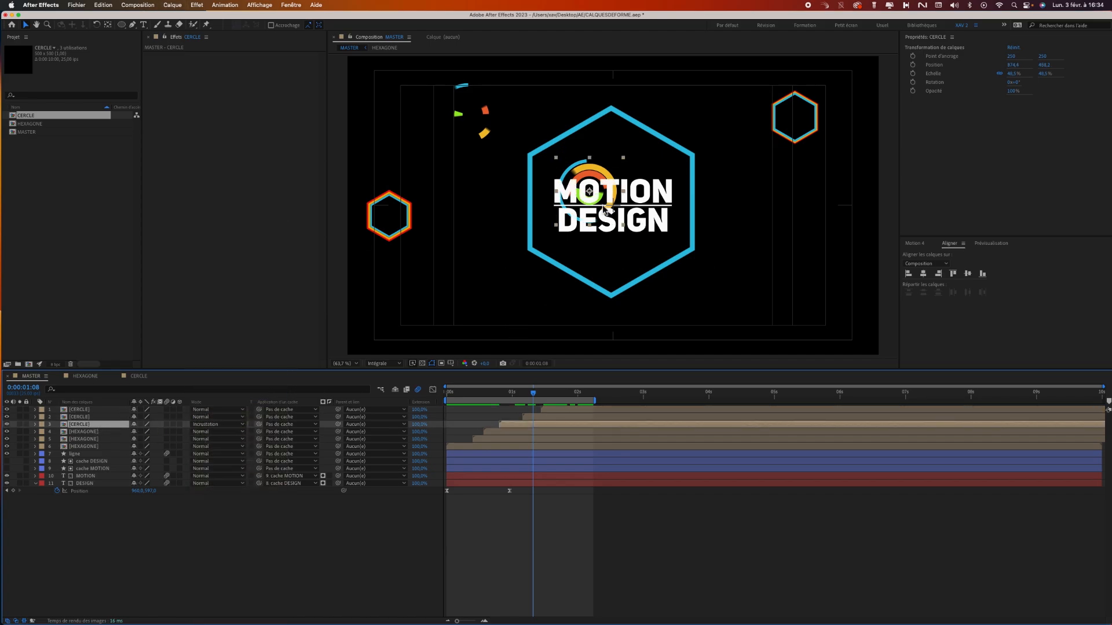
click(235, 426)
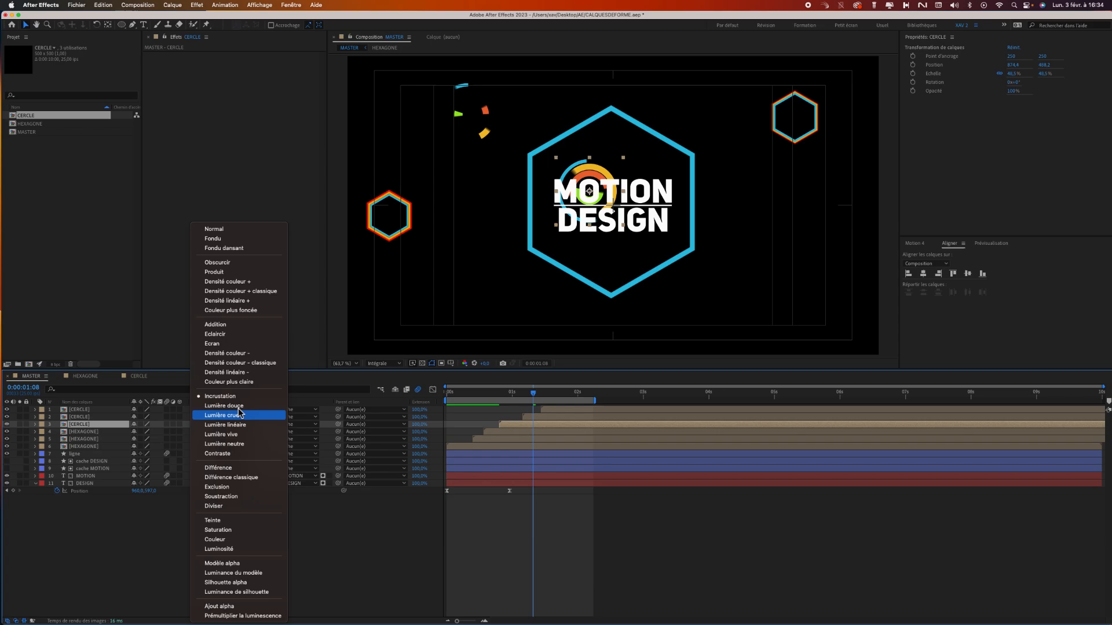
click(248, 325)
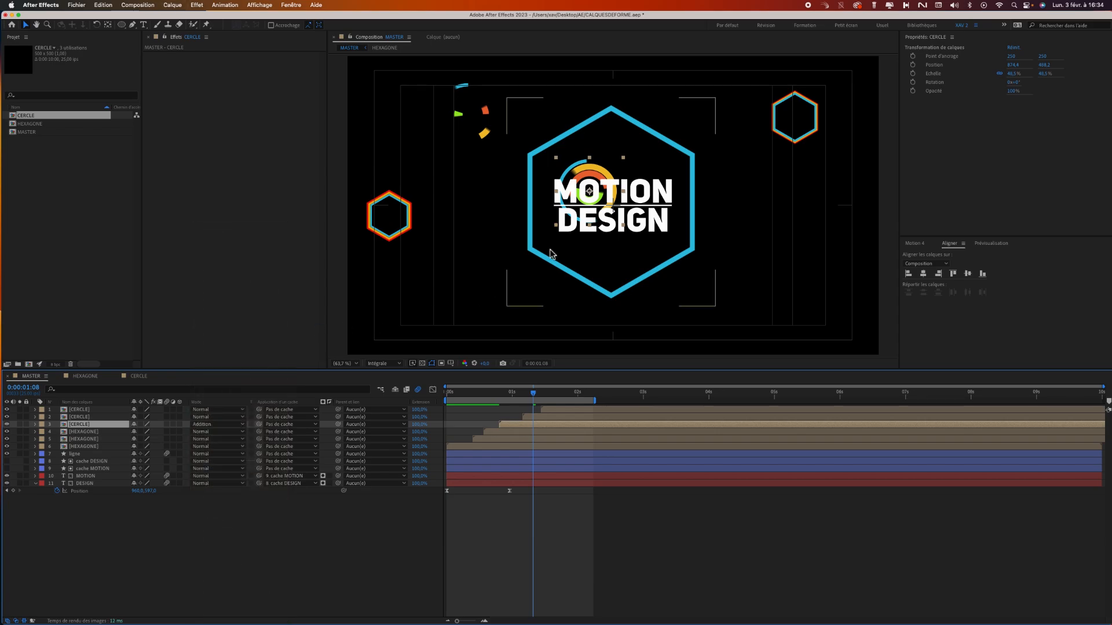
click(232, 425)
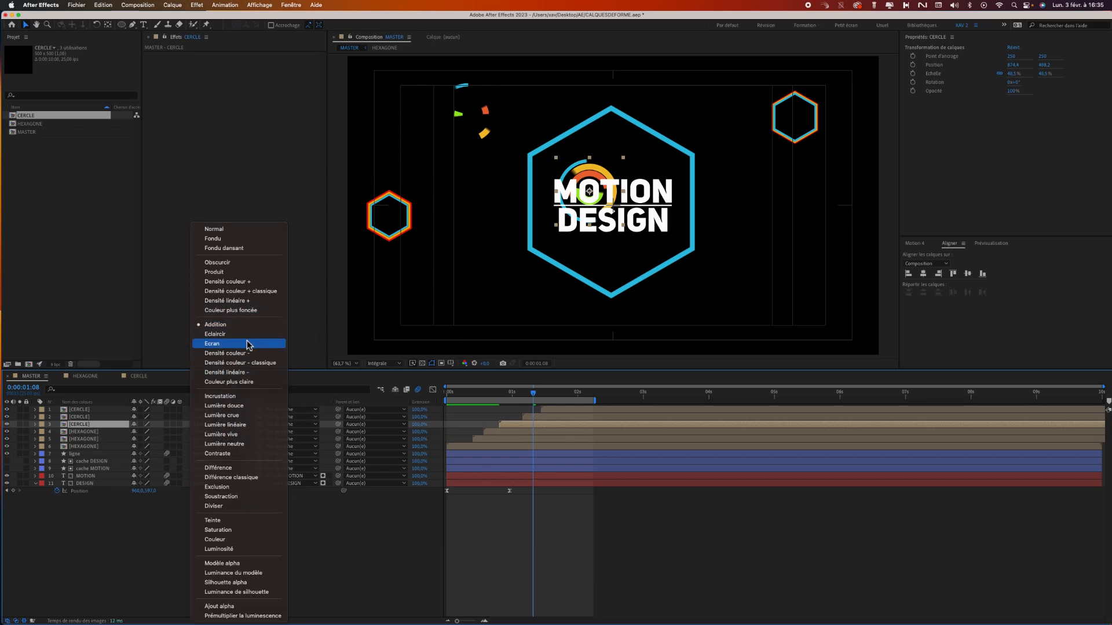
click(247, 345)
Set the blending mode of the CERCLE layer over the title to Eclaircir and deselect it.
click(232, 424)
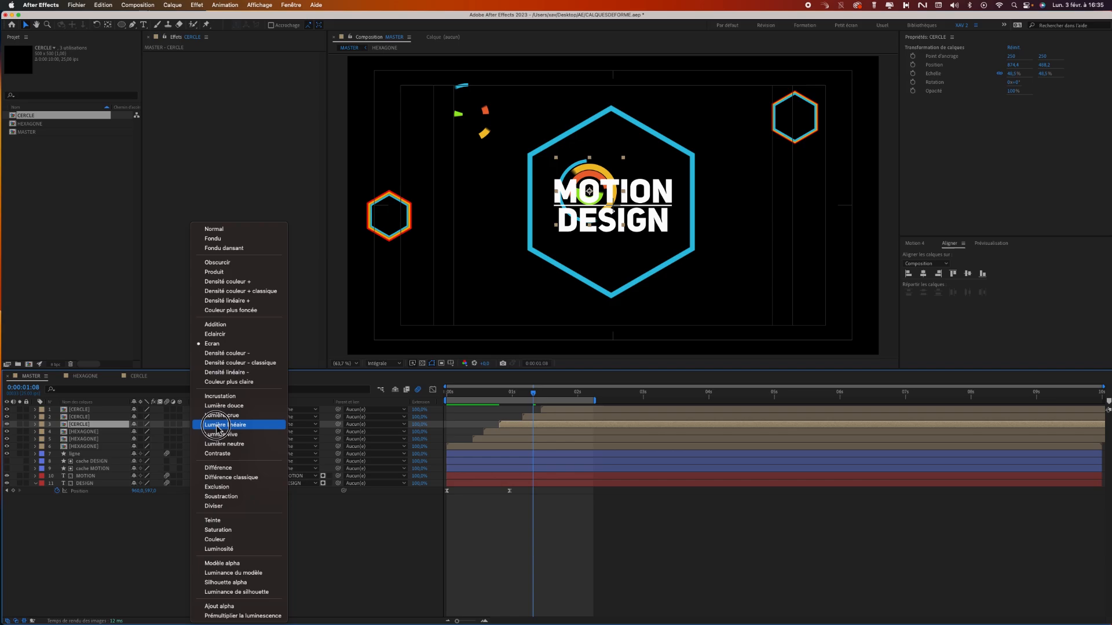
click(220, 335)
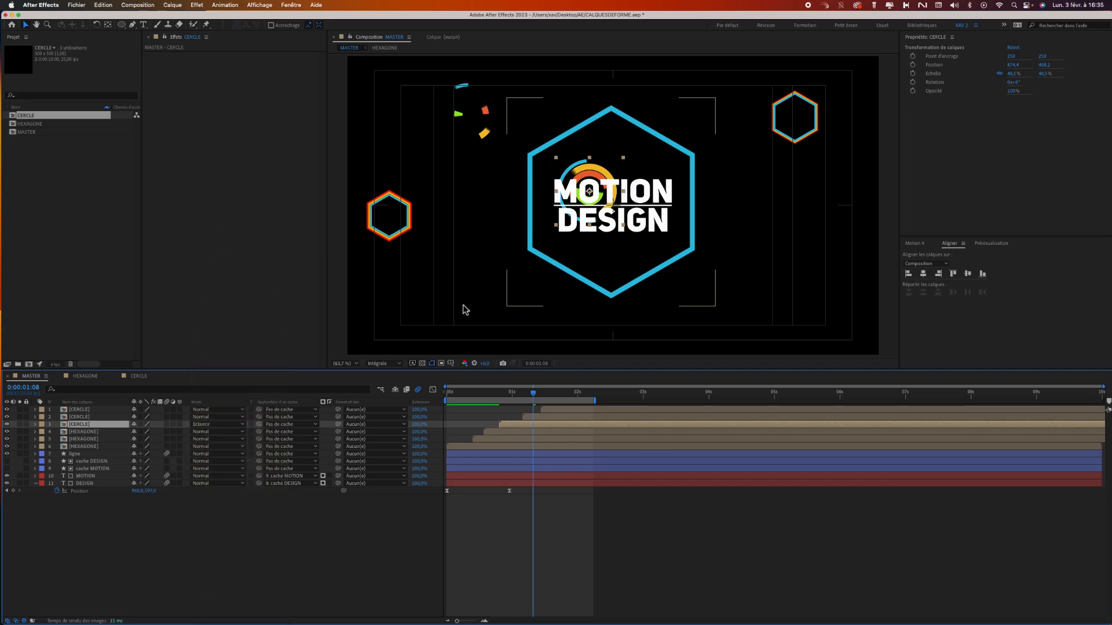
click(460, 520)
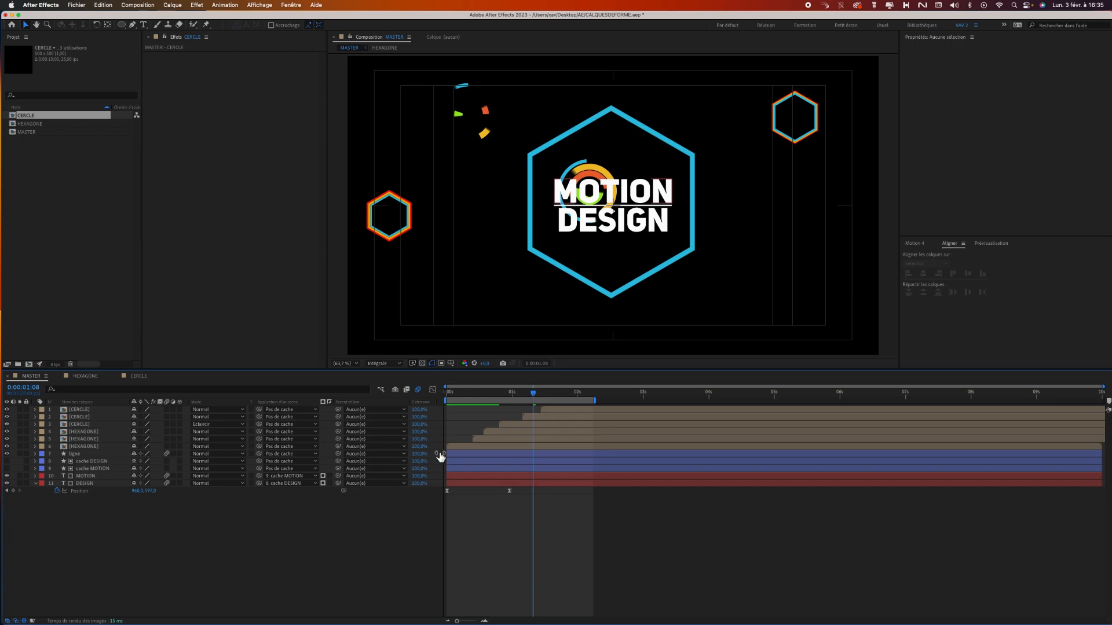
Toggle the transparency grid on and off to check whether the MASTER composition has a background.
click(422, 364)
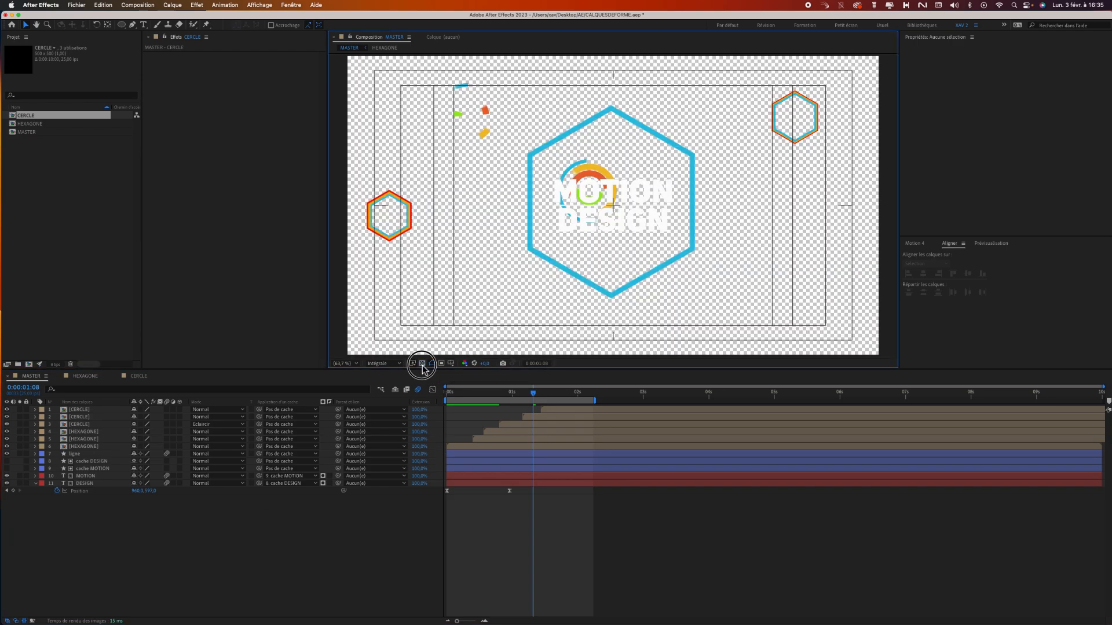
double_click(422, 364)
click(422, 364)
click(422, 364)
click(422, 363)
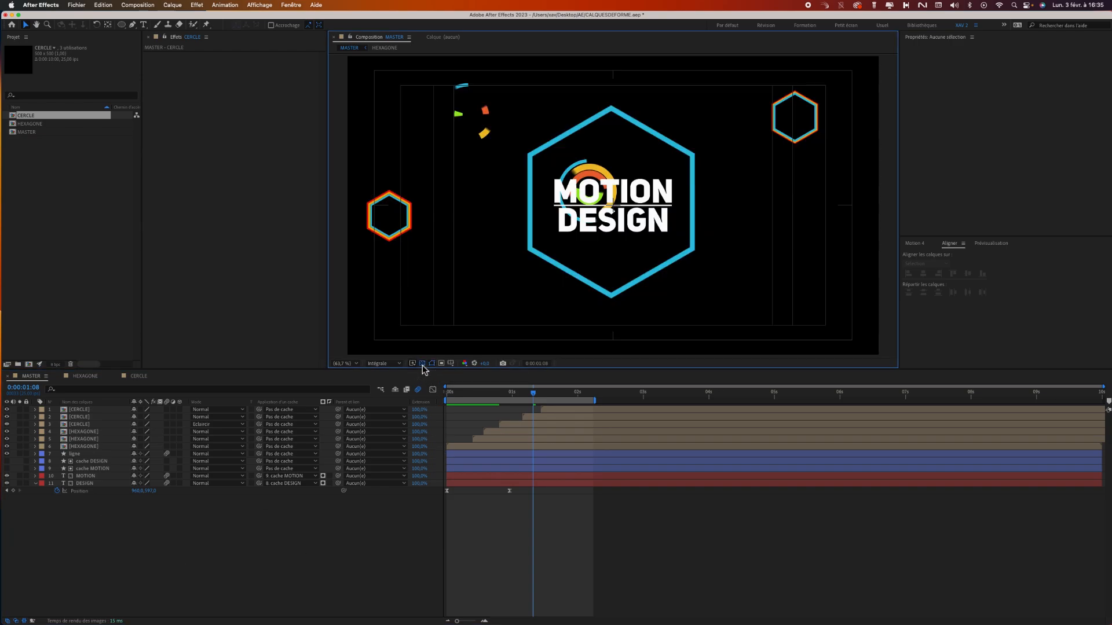
click(422, 364)
click(422, 364)
click(472, 514)
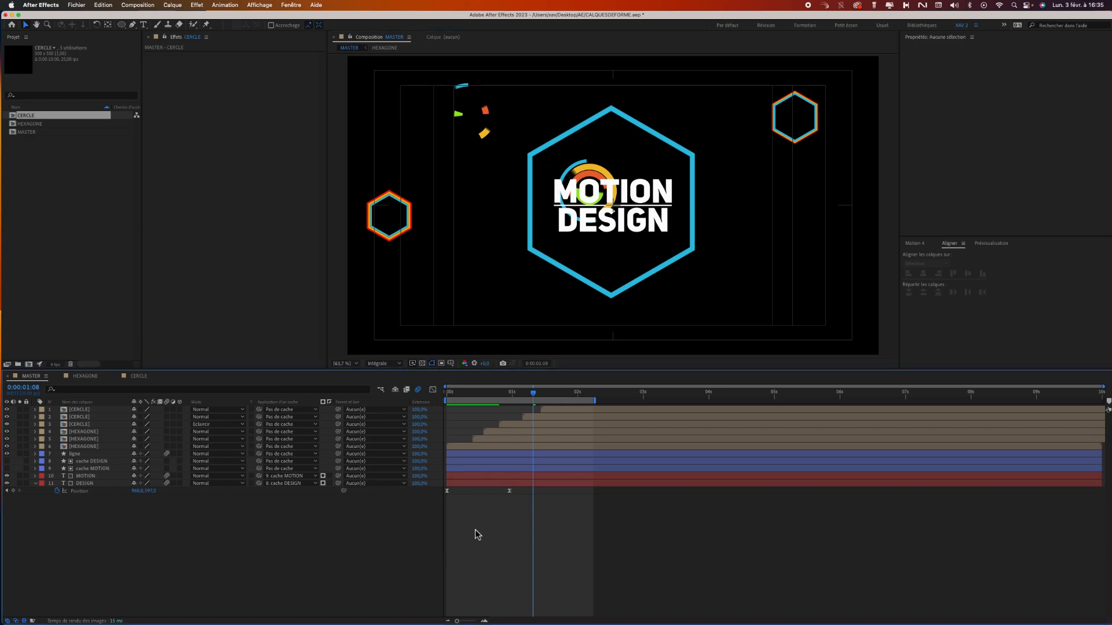
Create a new composition-sized solid layer named BG in its default light grey.
click(173, 5)
mouse_move(186, 18)
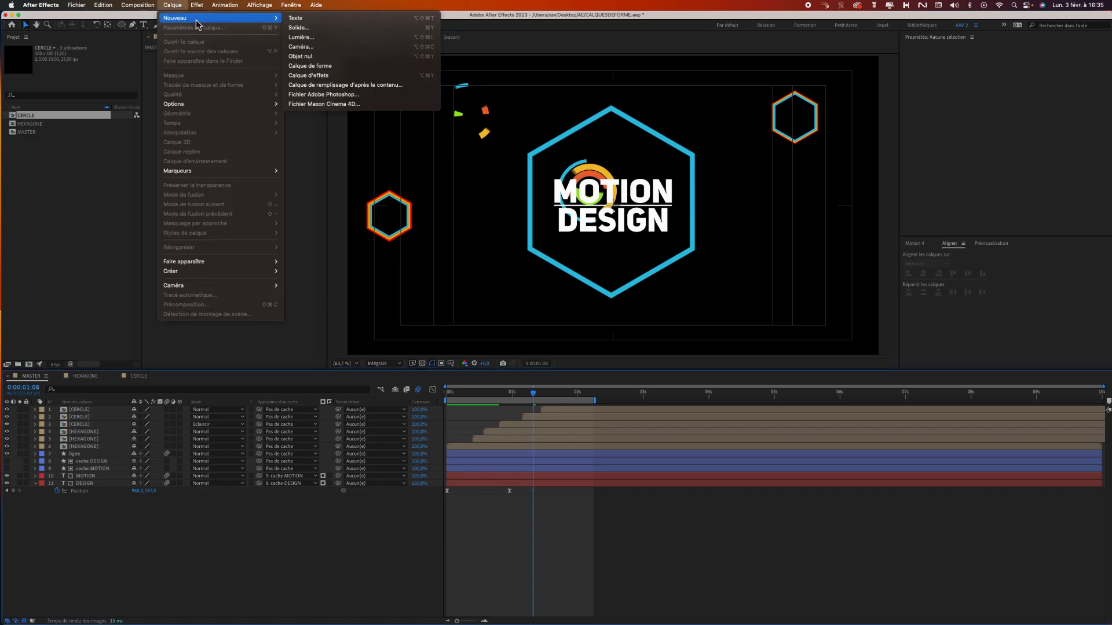
click(338, 28)
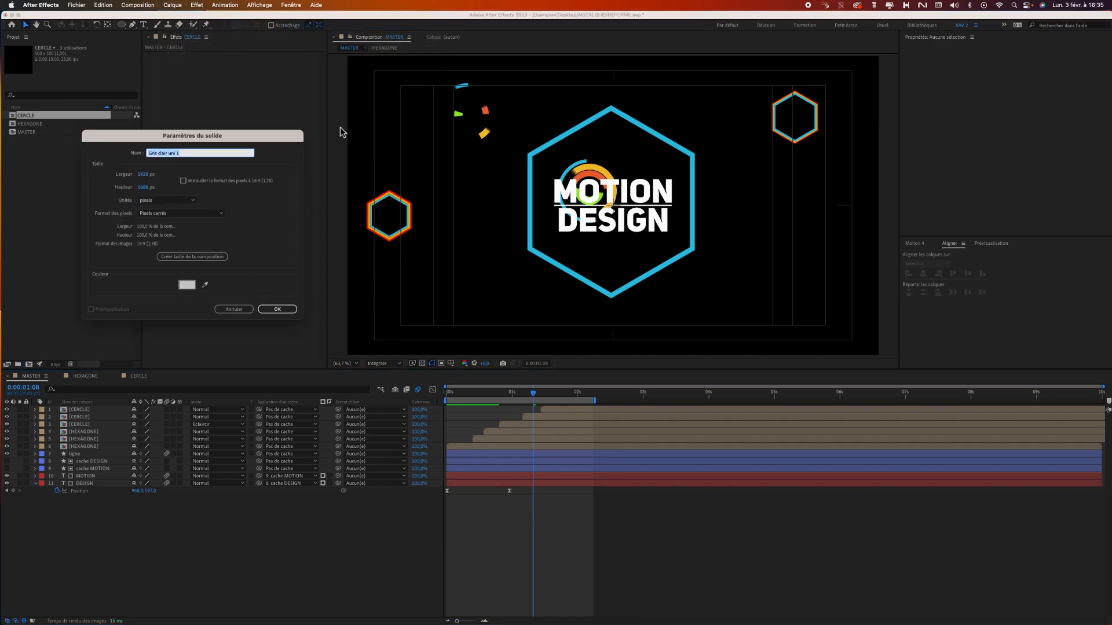
text(BG)
key(Return)
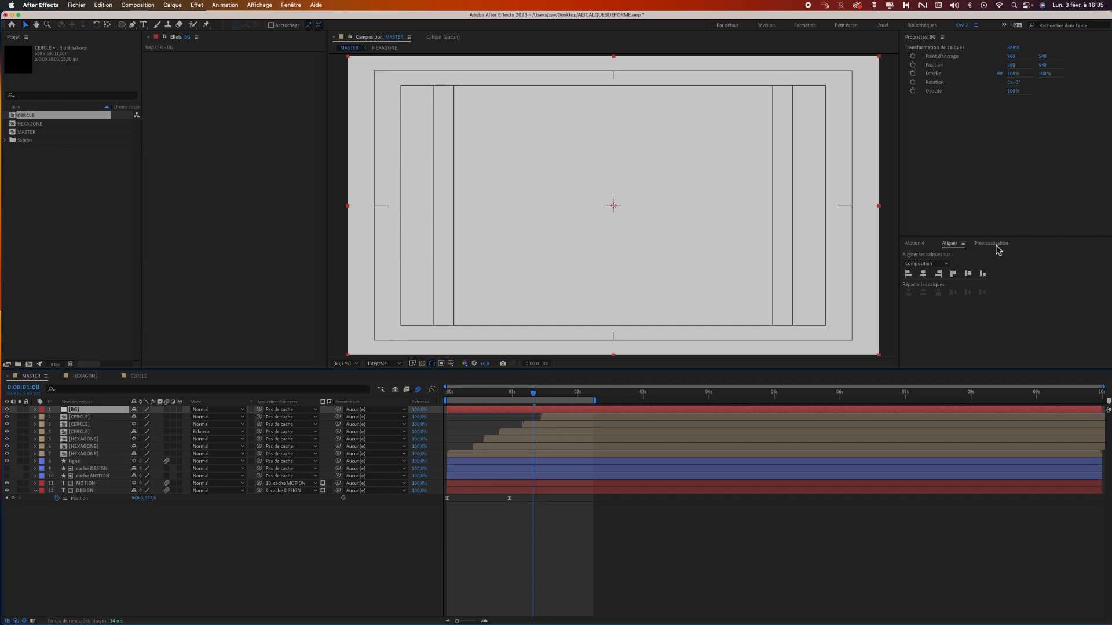
Find the Gamme des dégradés effect, apply it to the BG solid and set the gradient type to Radial.
click(290, 5)
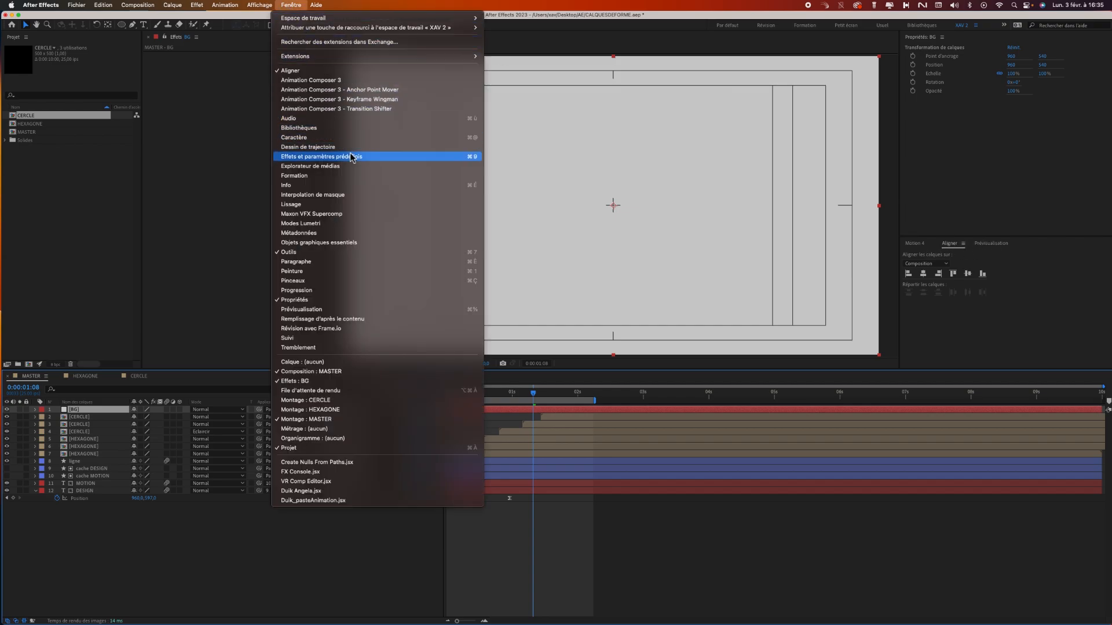
click(356, 165)
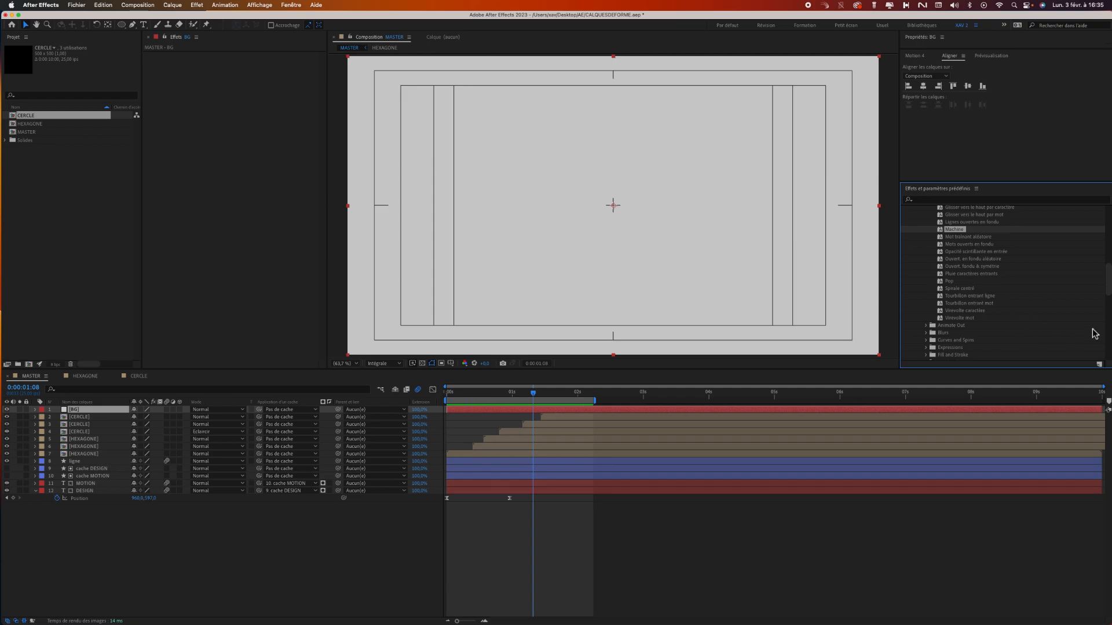
click(948, 200)
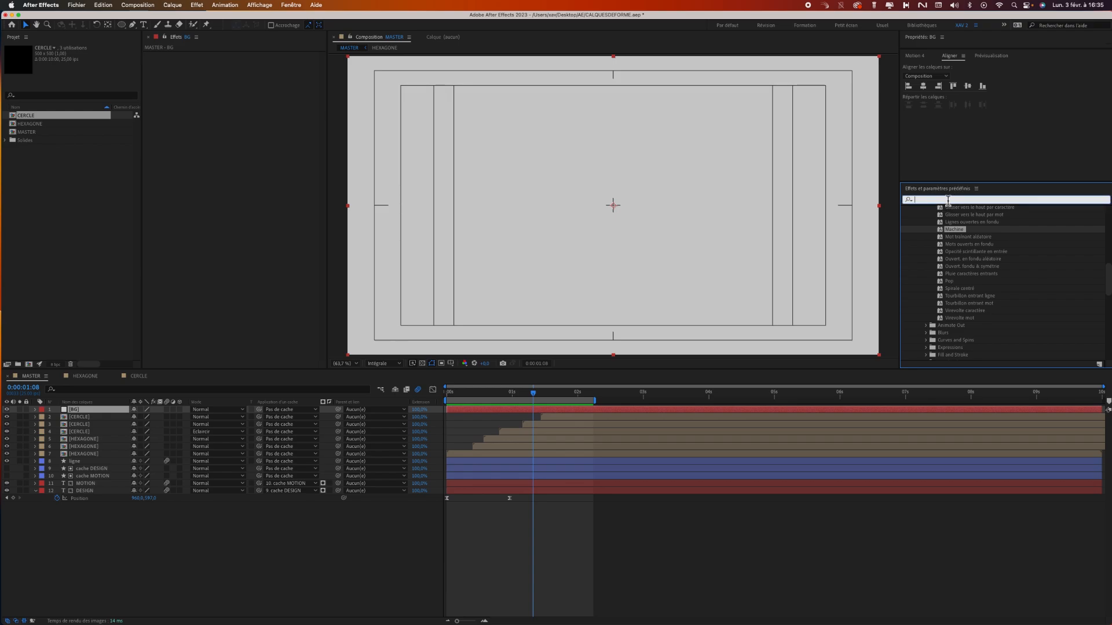
text(gam)
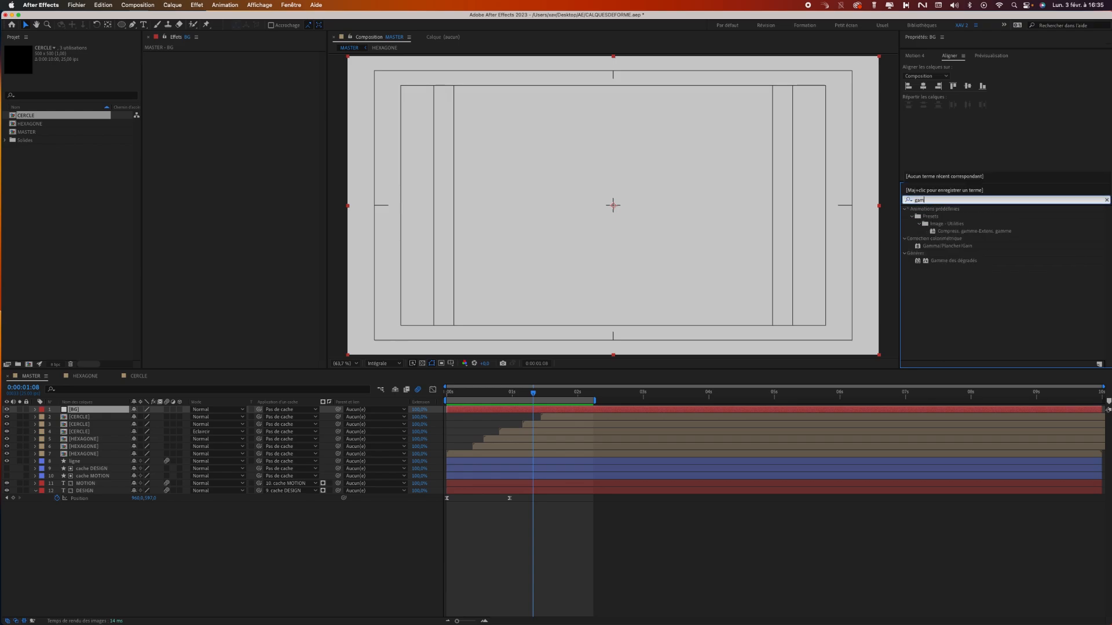
double_click(946, 260)
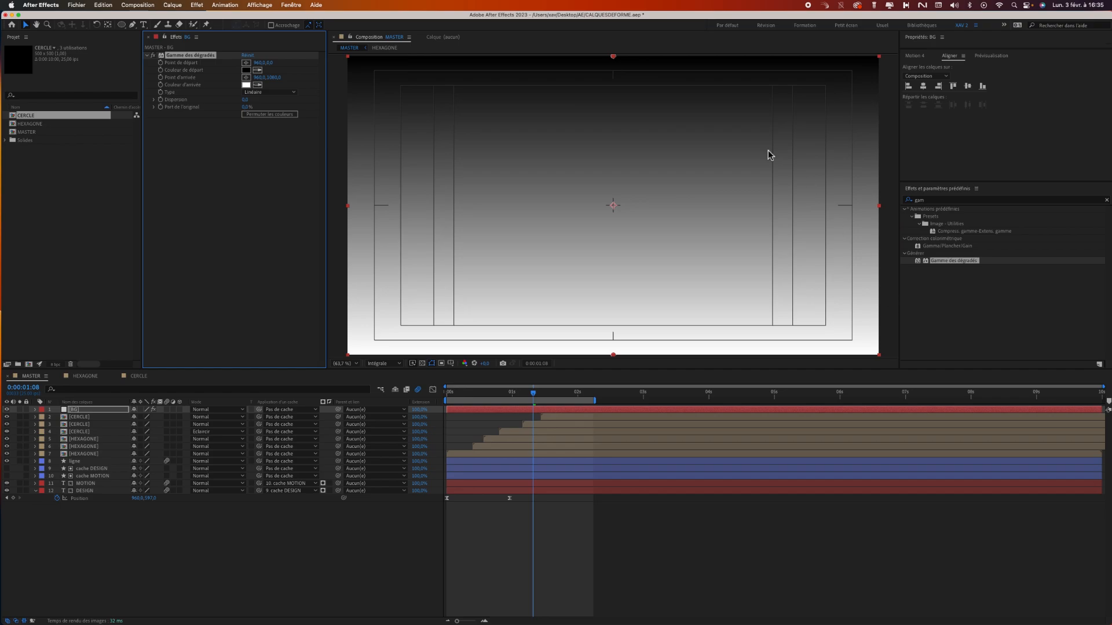
click(277, 93)
click(274, 114)
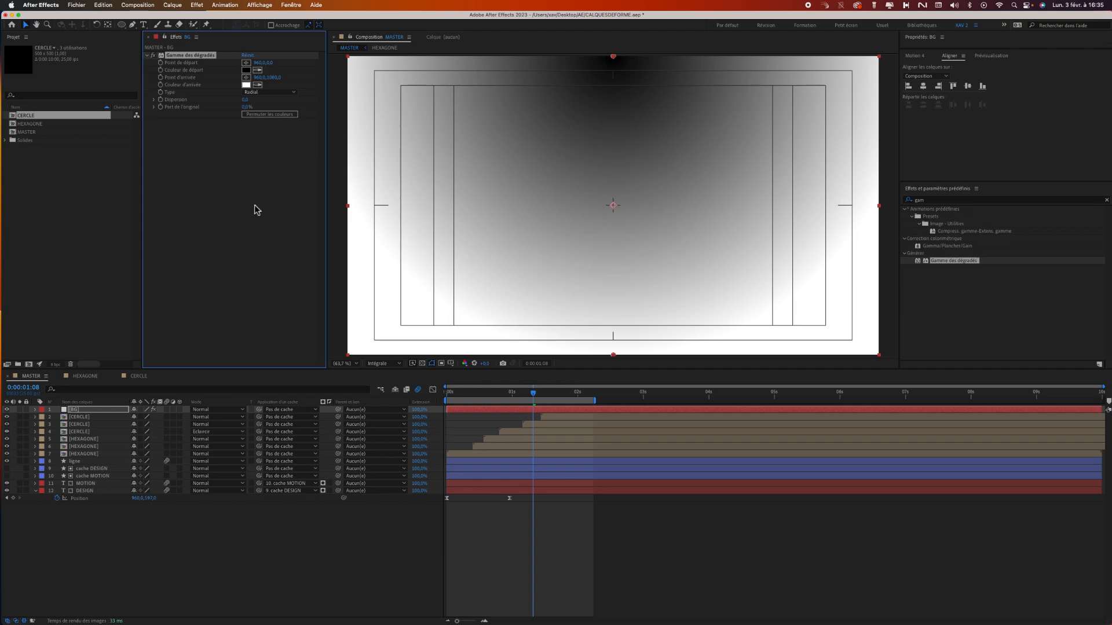
Place the gradient's start point near the upper centre of the frame, on the vertical centre line.
click(247, 63)
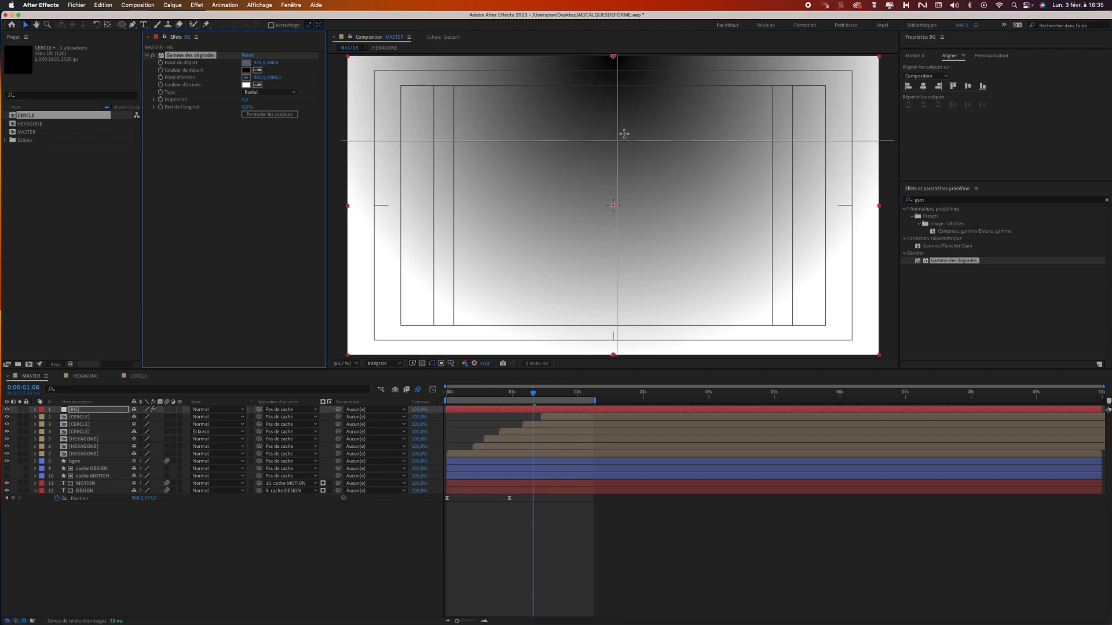
click(613, 112)
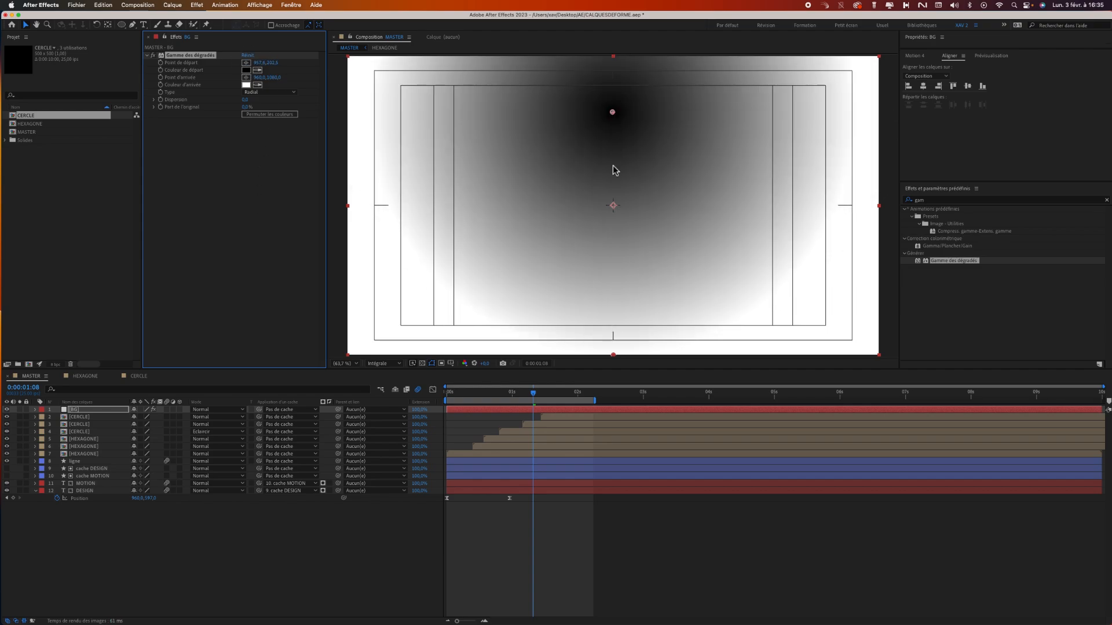
drag(613, 114, 612, 101)
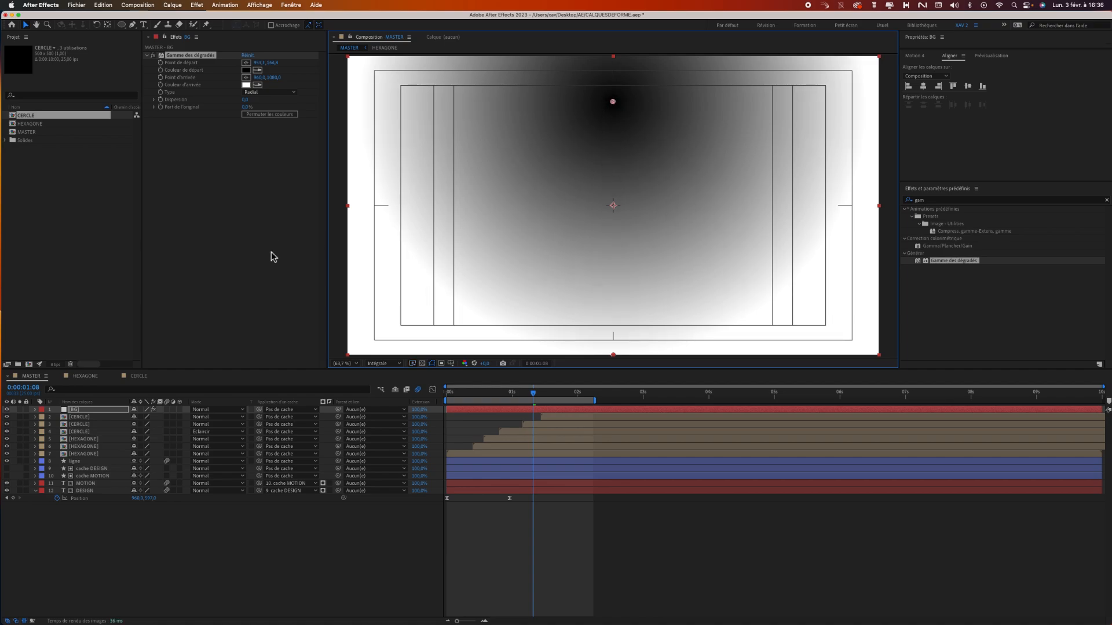
Set the start colour of the BG gradient to a bright saturated purple.
click(246, 70)
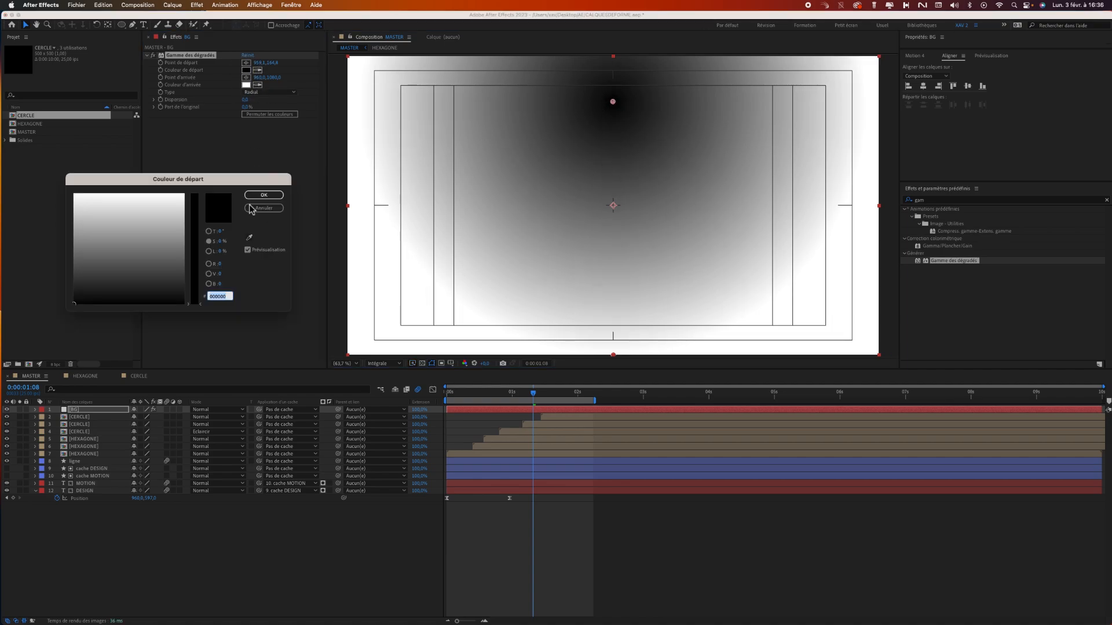
click(209, 231)
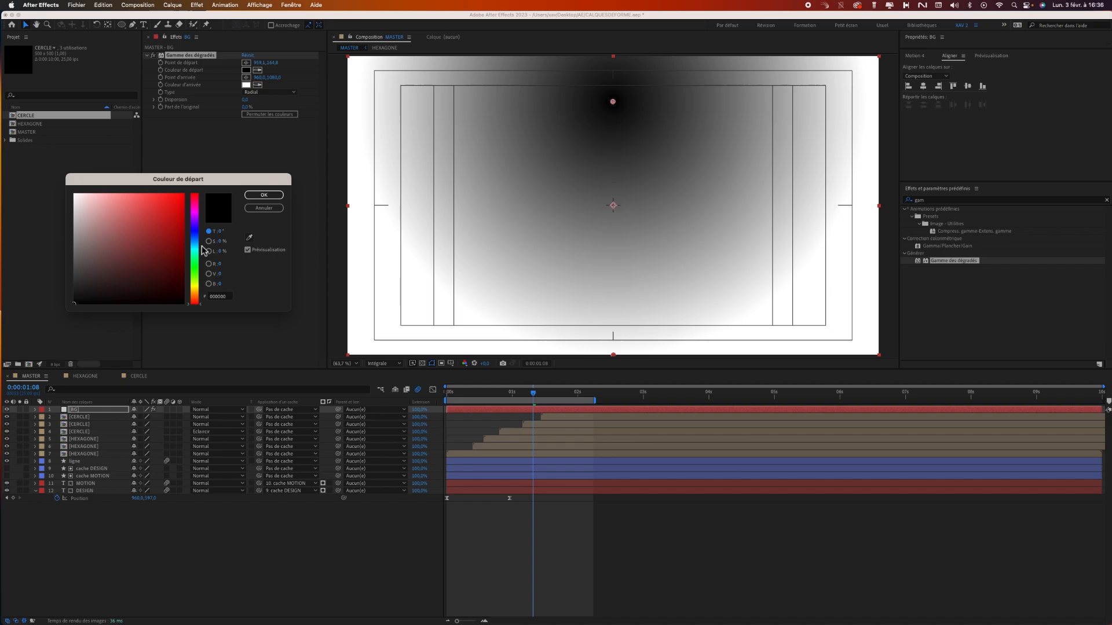
click(196, 214)
click(182, 213)
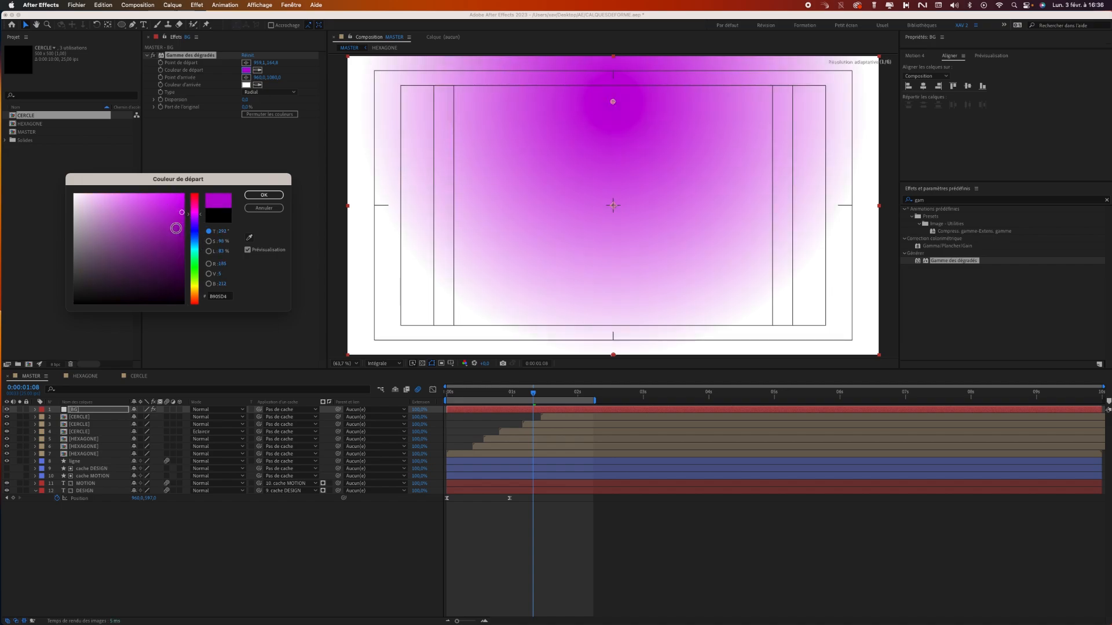
click(263, 196)
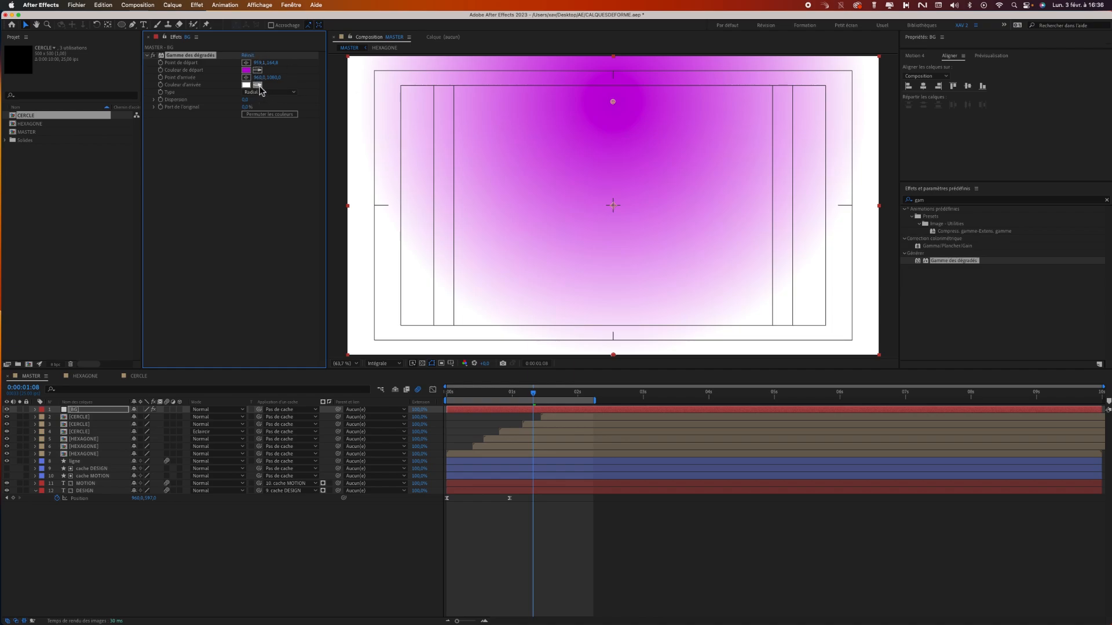
Sample the purple start colour as the gradient's end colour and darken it to 33% brightness (#490254).
click(248, 70)
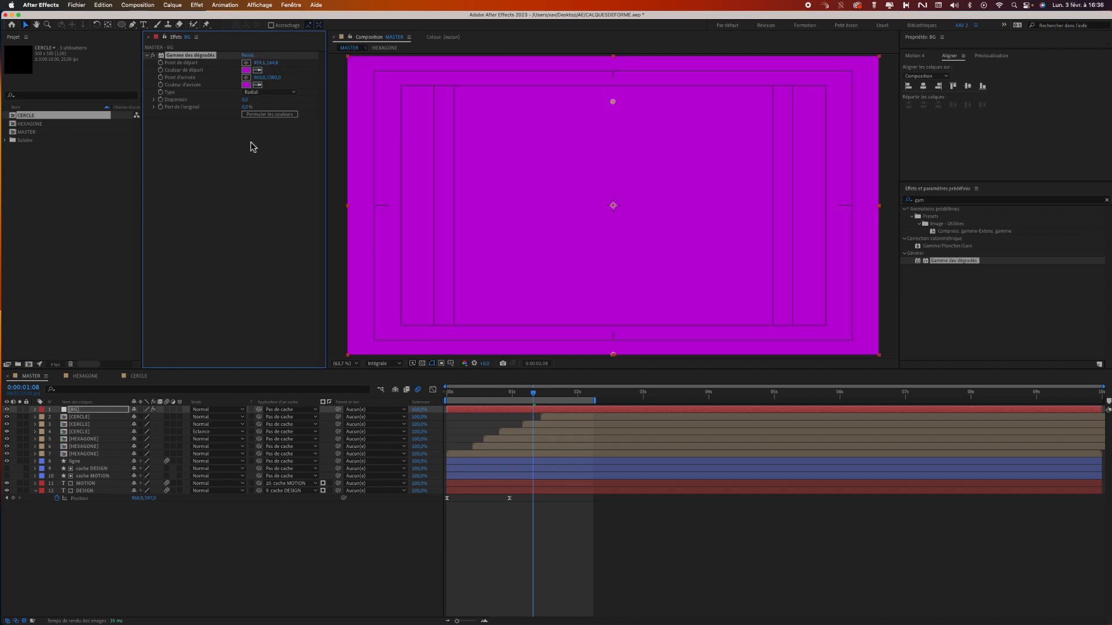
click(247, 85)
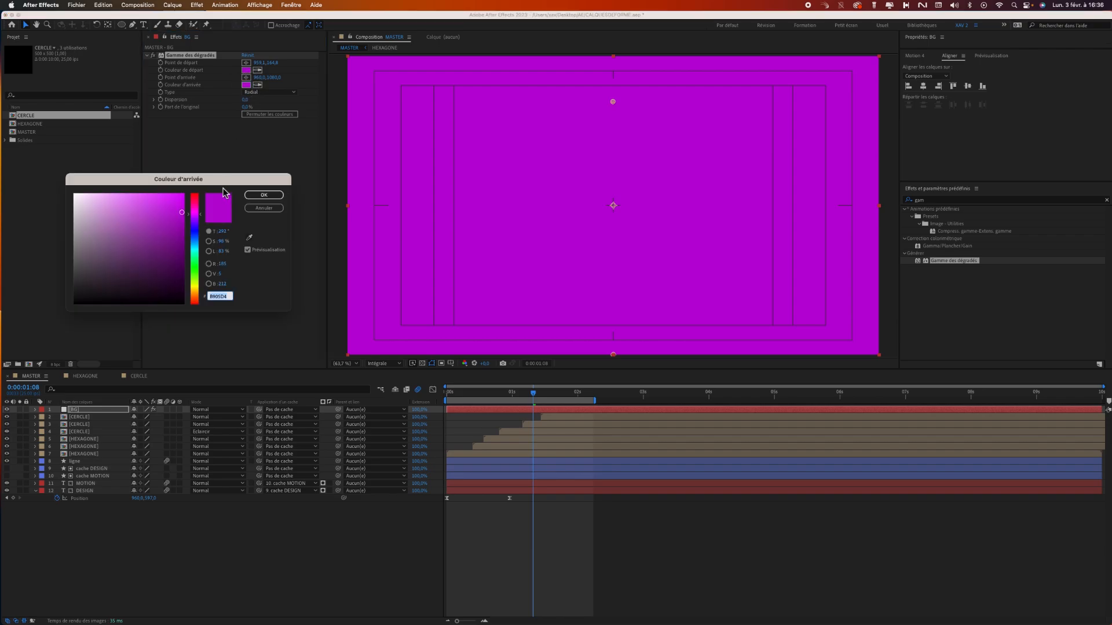
click(209, 251)
drag(201, 216, 201, 268)
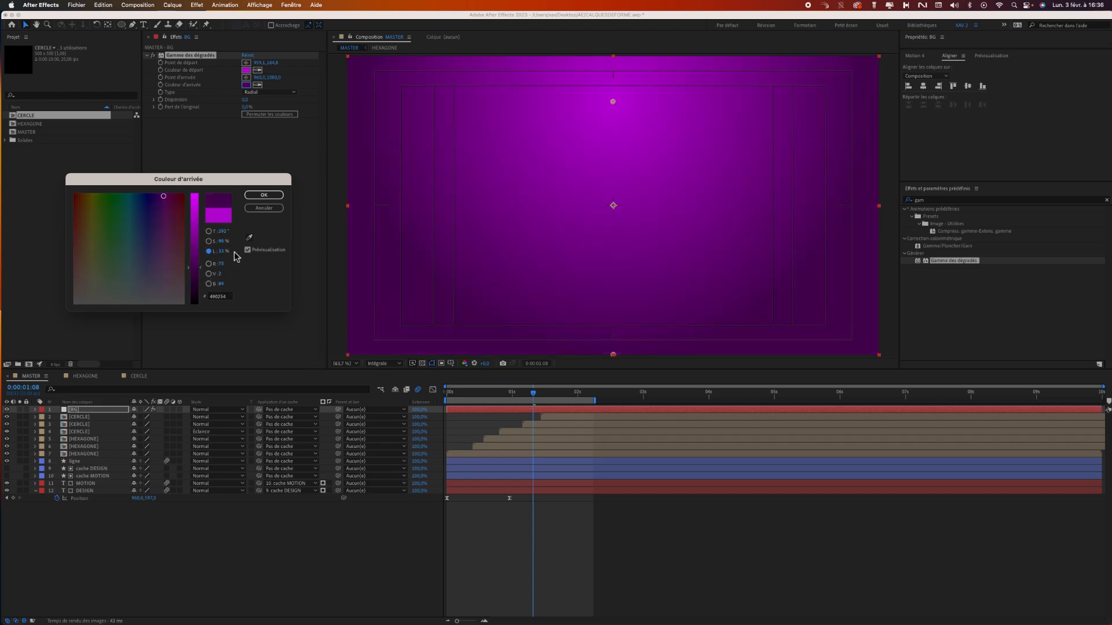
click(263, 195)
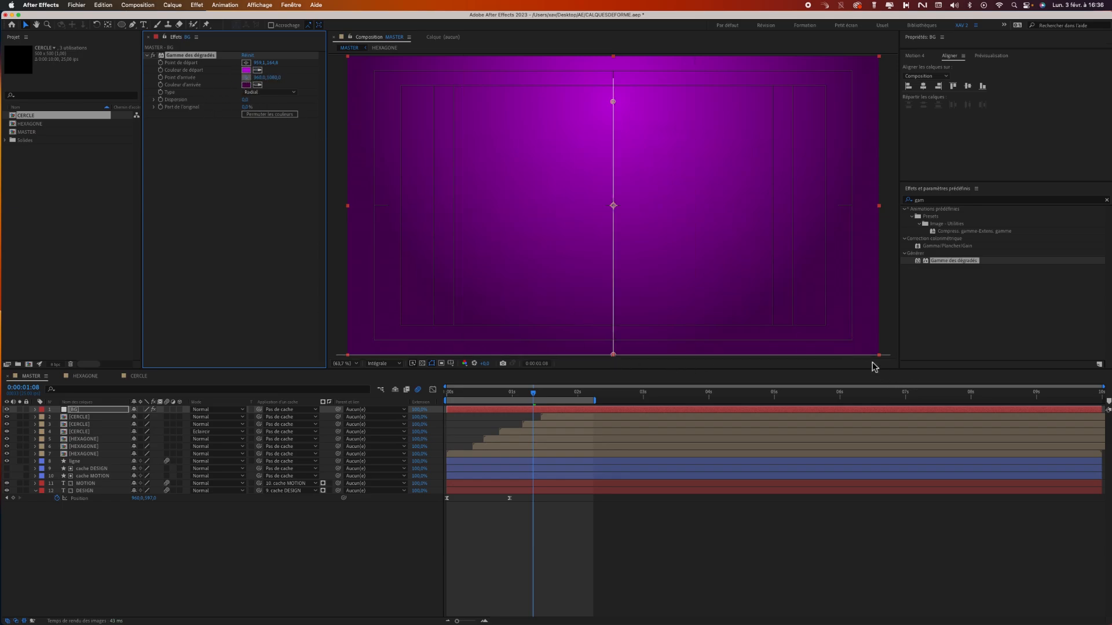
Place the gradient's end point near the lower-right corner of the frame and move the BG layer beneath all other layers.
click(855, 340)
mouse_move(861, 350)
mouse_down()
mouse_move(796, 305)
mouse_move(860, 351)
mouse_up()
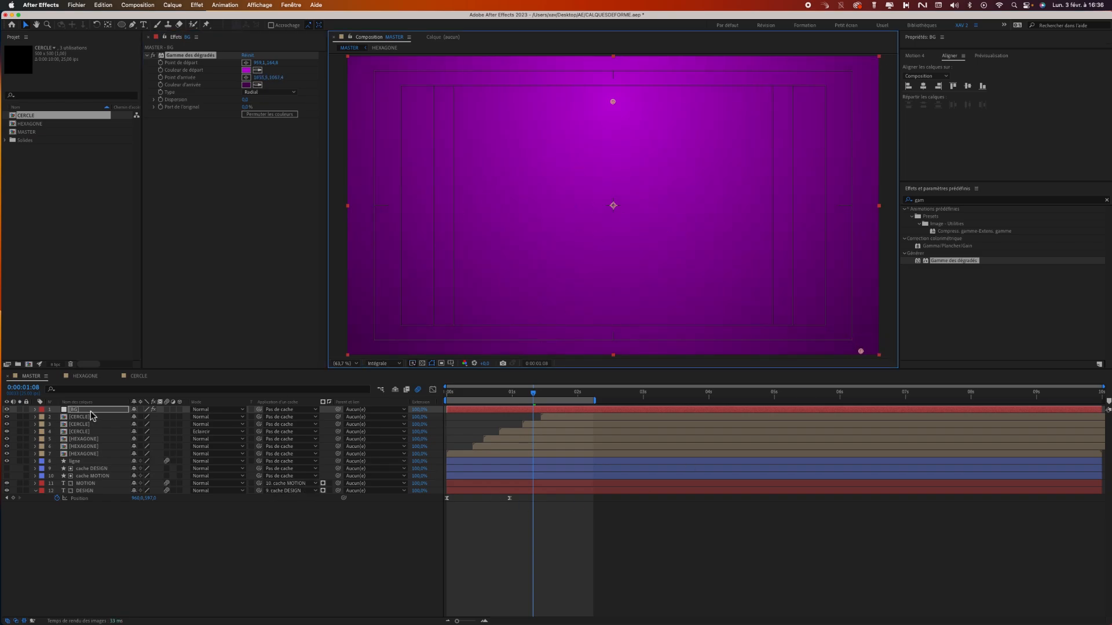
drag(90, 415, 72, 573)
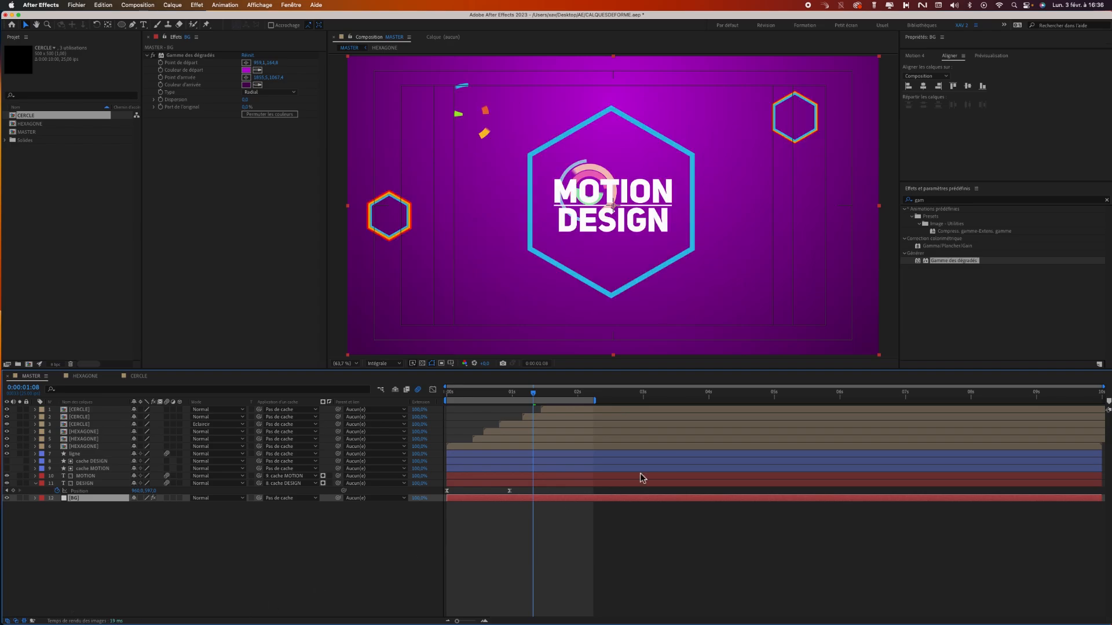
Try the Addition, Ecran and Densité couleur - blending modes on the CERCLE layer over the title at 0:00:01:10.
mouse_move(530, 392)
mouse_down()
mouse_move(461, 396)
mouse_move(538, 409)
mouse_up()
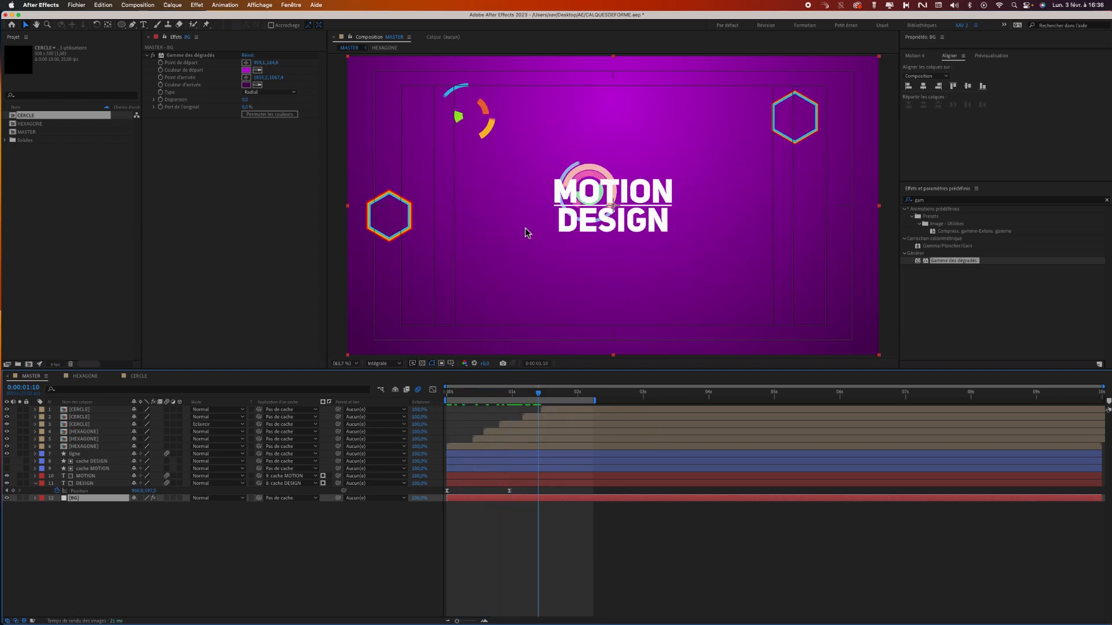
click(93, 424)
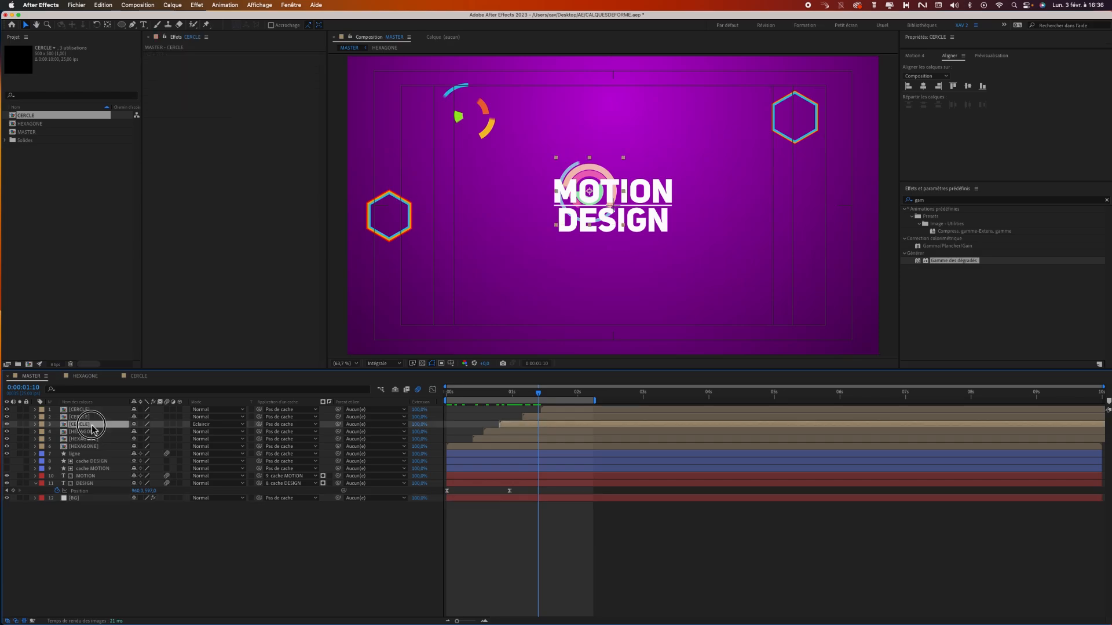
click(242, 425)
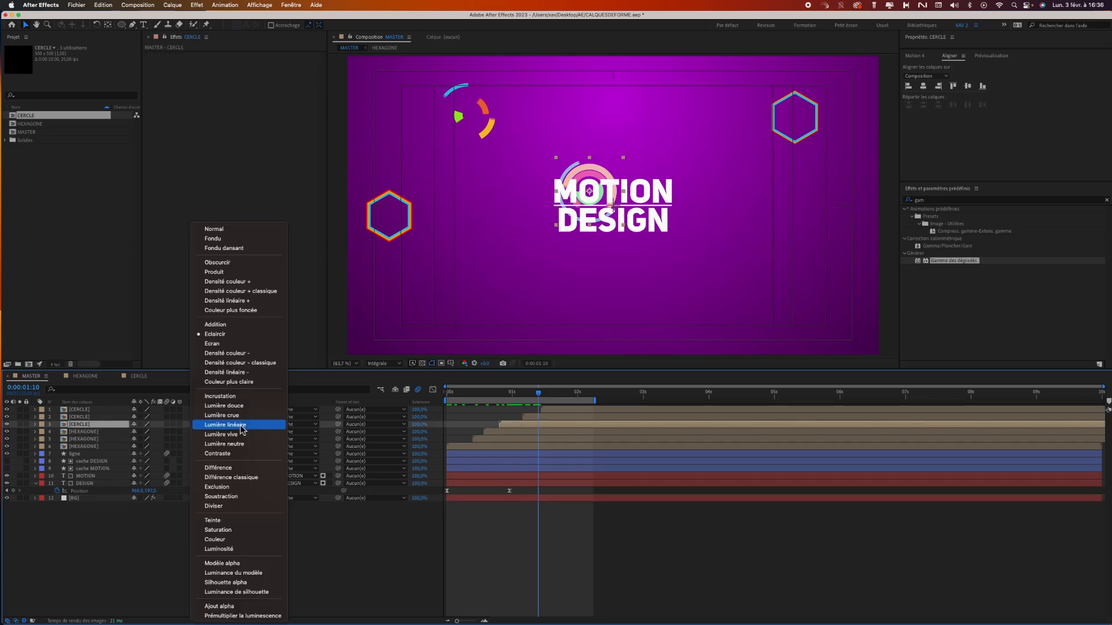
click(215, 325)
click(219, 424)
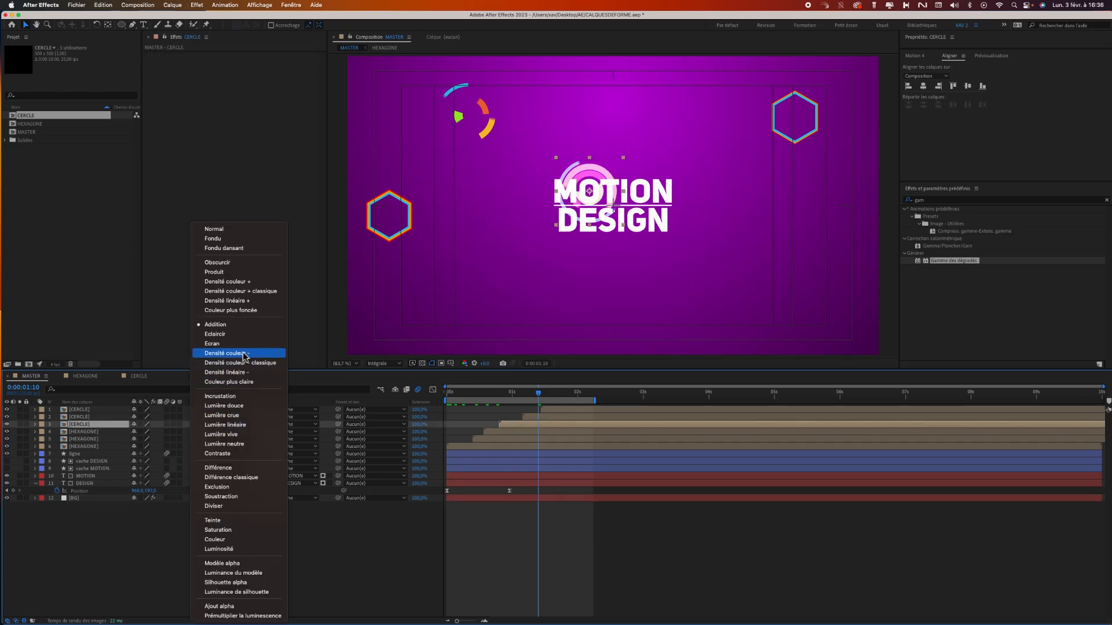
click(244, 346)
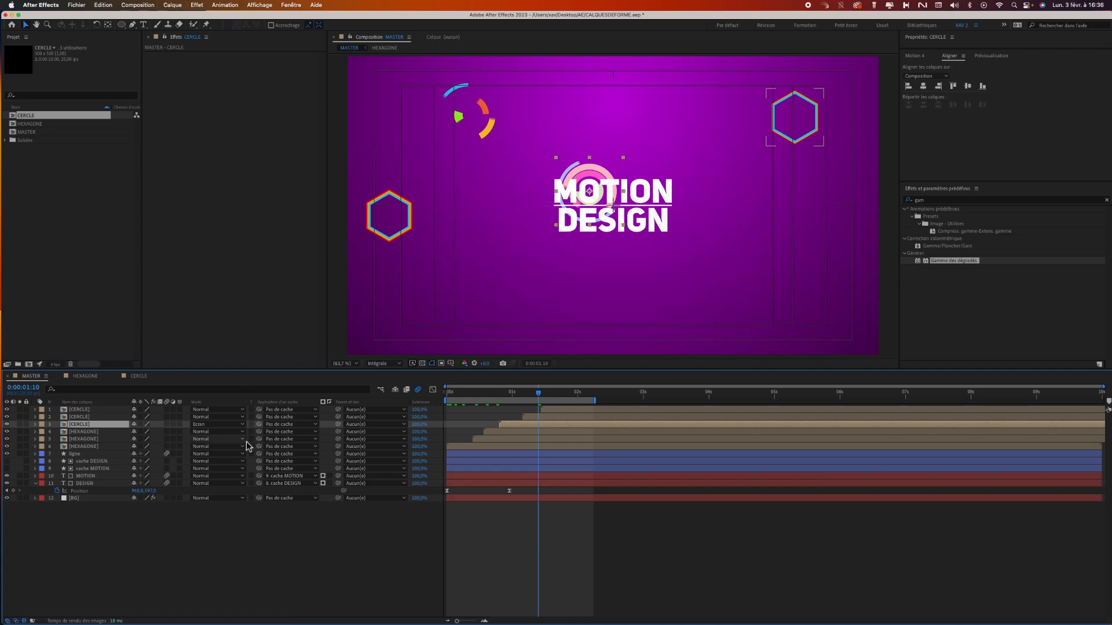
click(235, 425)
click(244, 354)
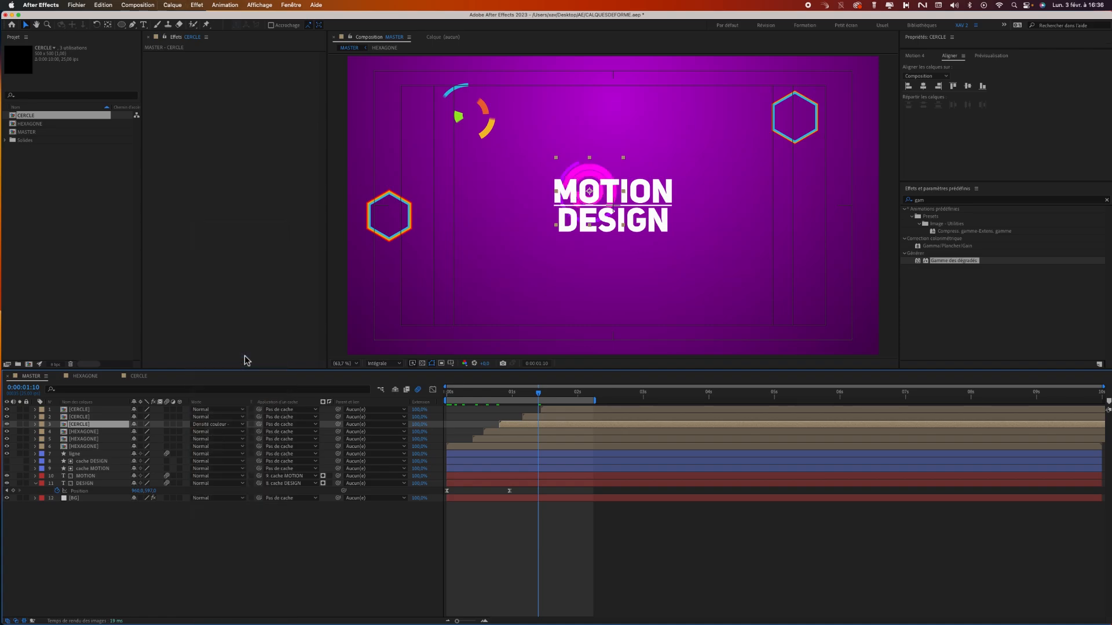
Set the blending mode of the CERCLE layer over the title to Normal, then save the project at frame 0:00:01:15.
click(219, 425)
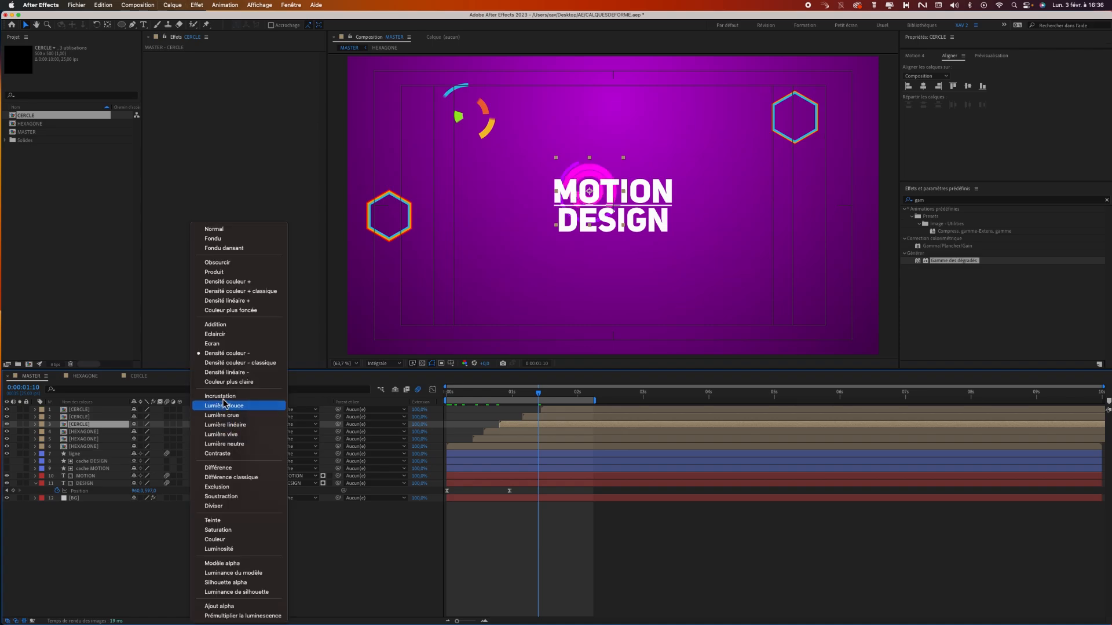
click(235, 229)
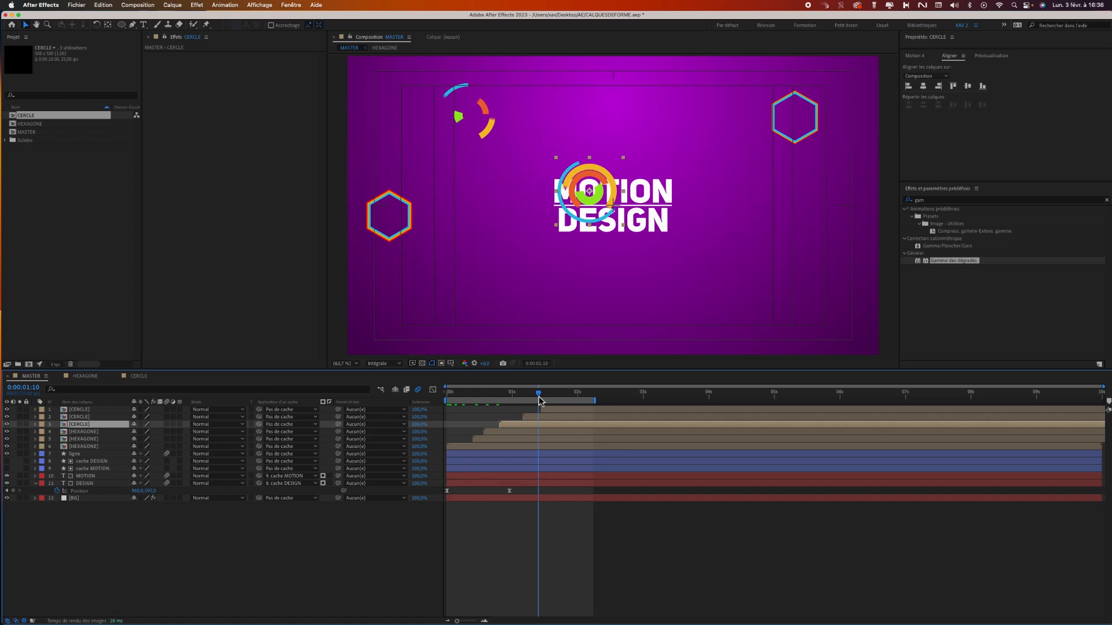
mouse_move(539, 394)
mouse_down()
mouse_move(446, 402)
mouse_move(566, 390)
mouse_move(516, 397)
mouse_move(551, 396)
mouse_up()
click(562, 557)
key(super+s)
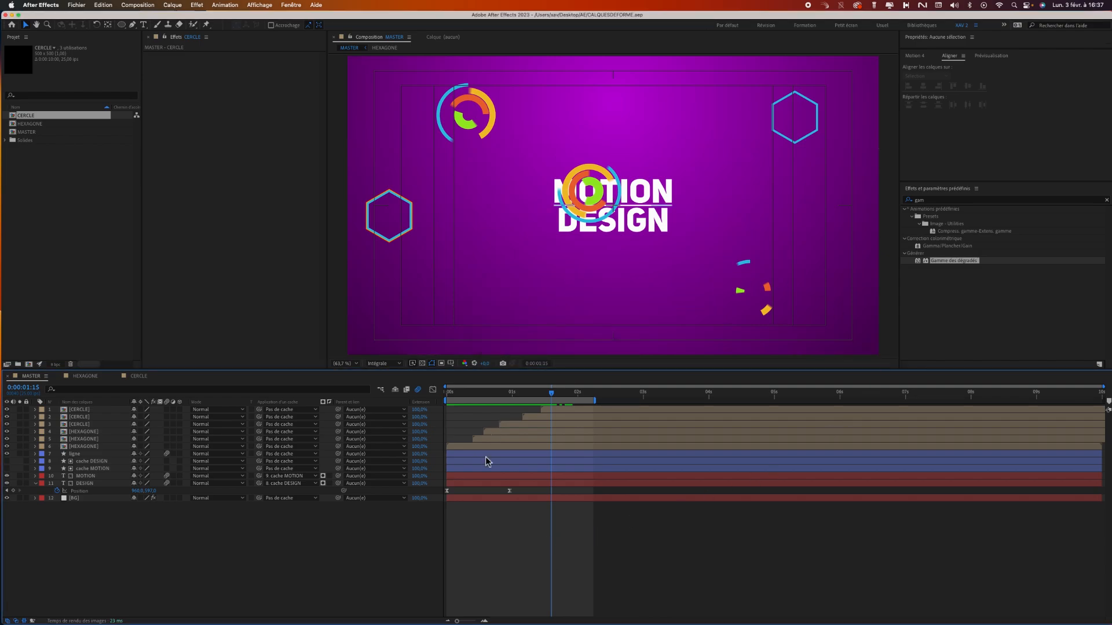
Clear the effects search and create a 500 × 500 px composition named CROIX at 25 fps, lasting 10 seconds.
click(1106, 201)
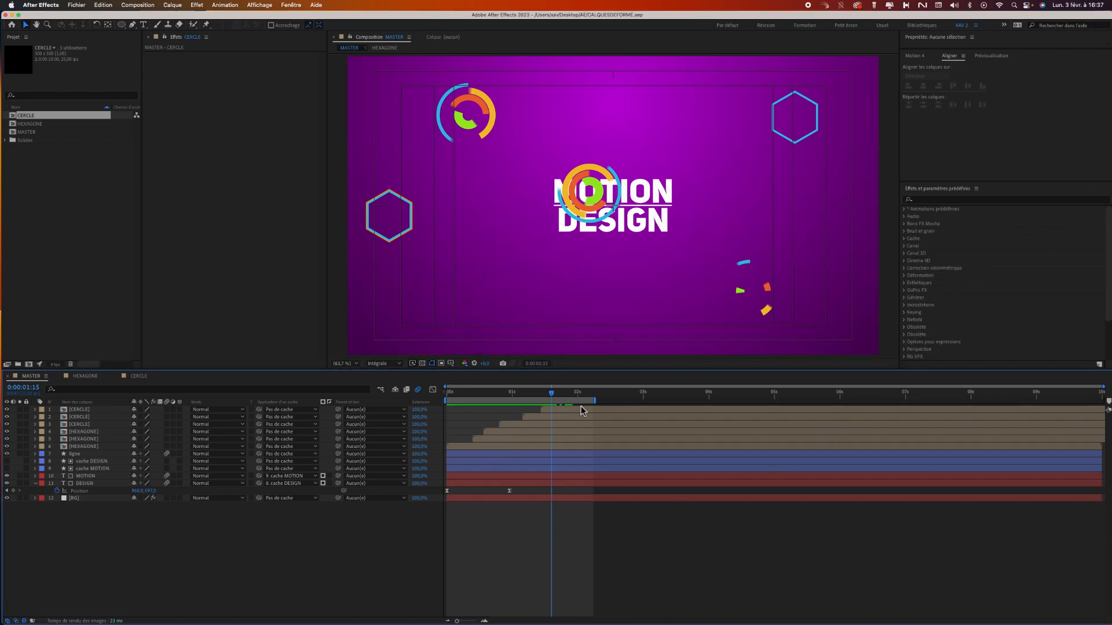
click(29, 364)
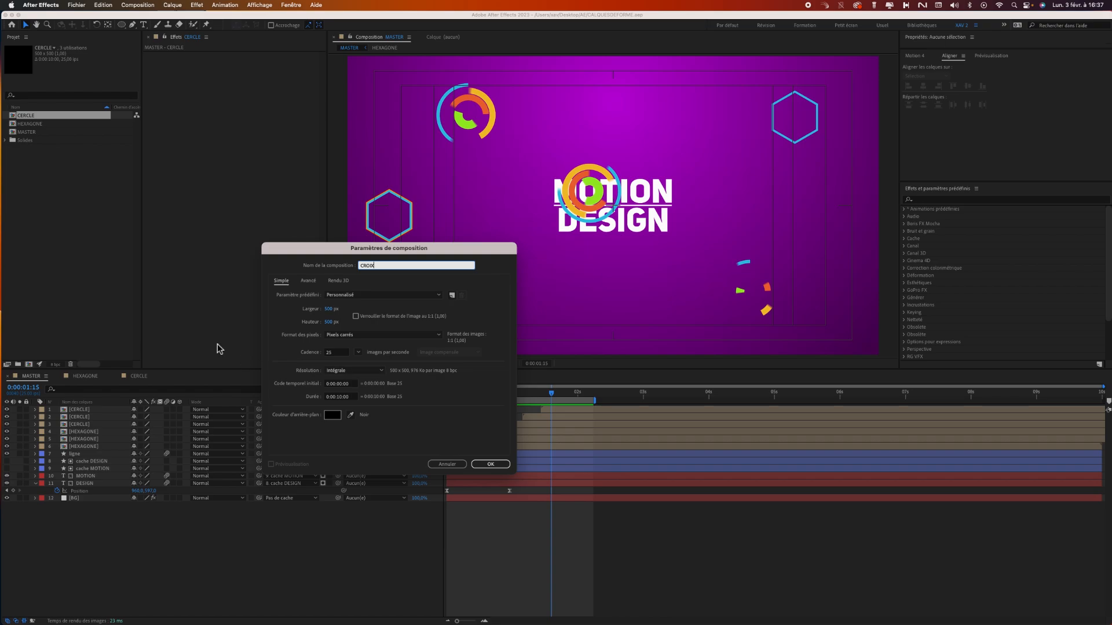
click(496, 465)
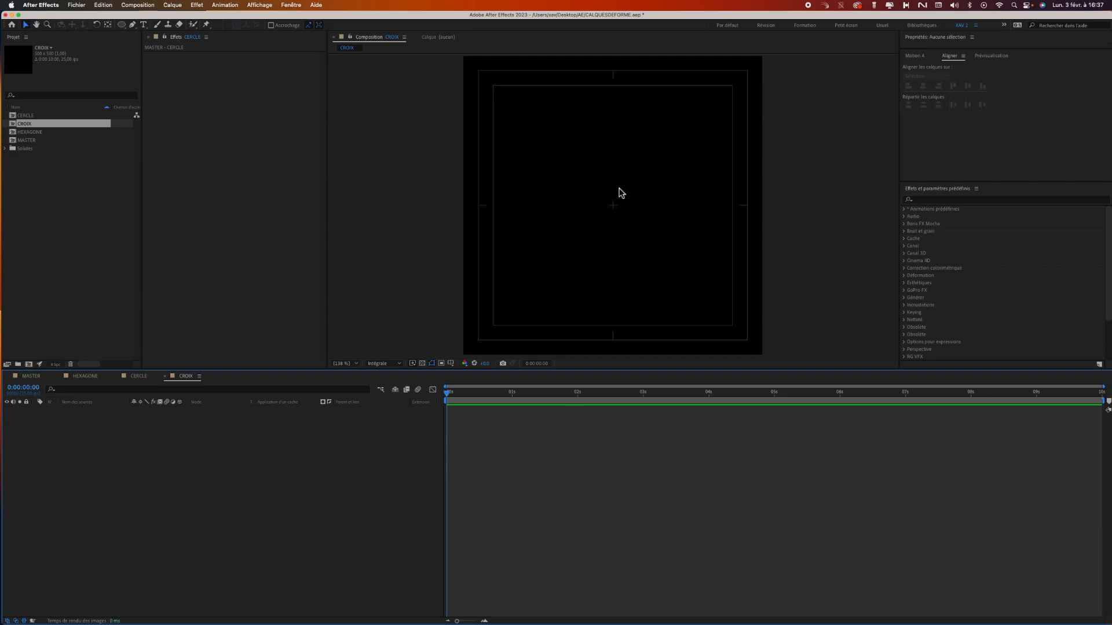
Review the guide display options and the size settings of the CROIX composition.
click(452, 363)
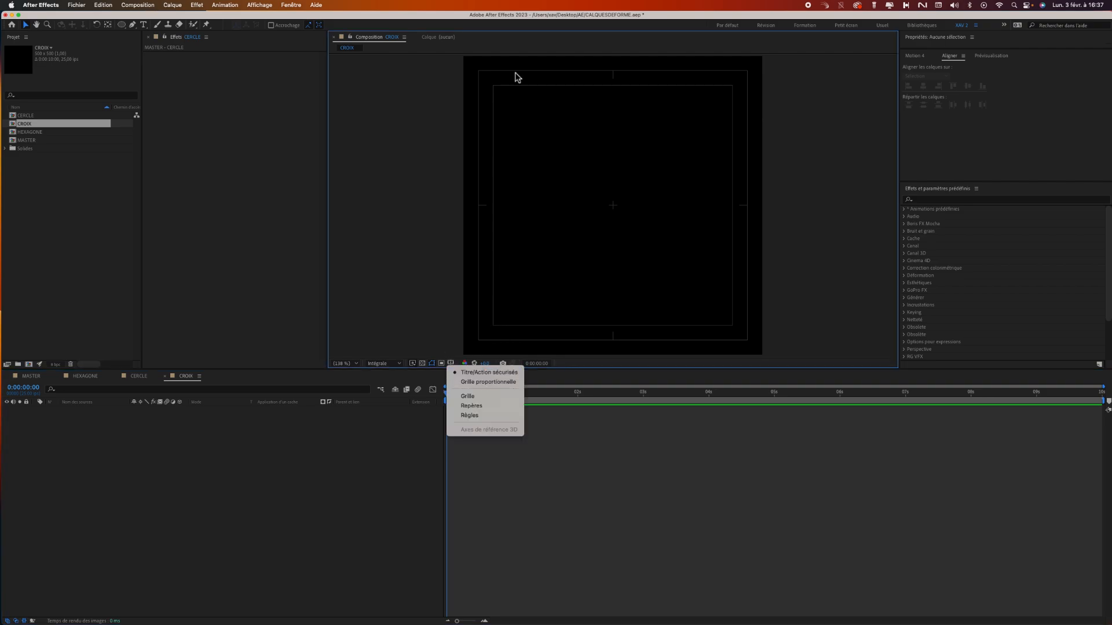
click(544, 434)
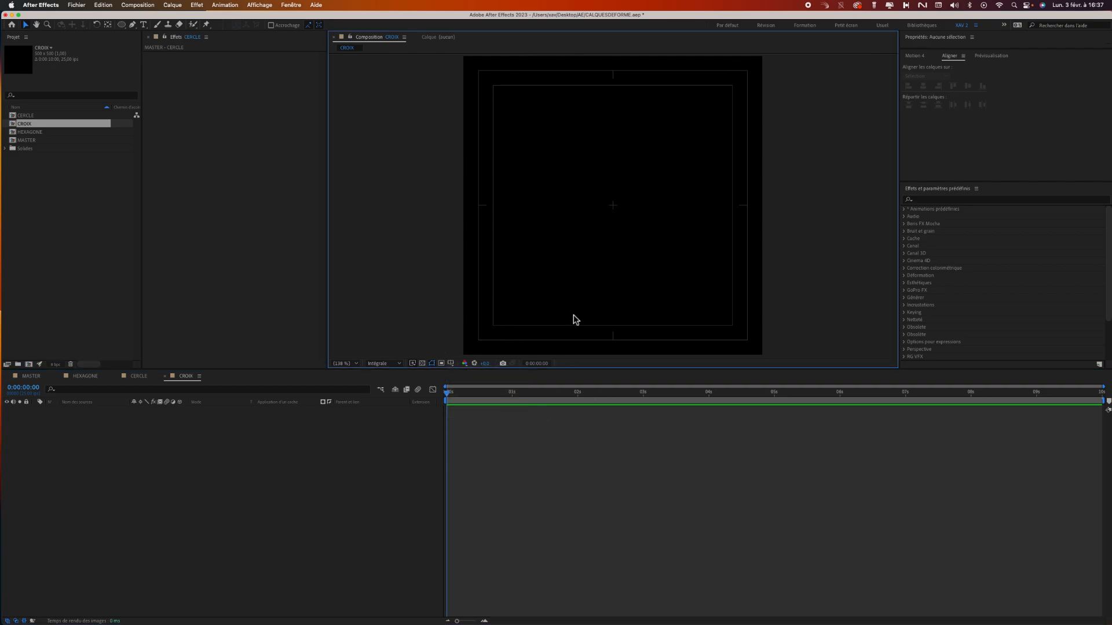
key(super+k)
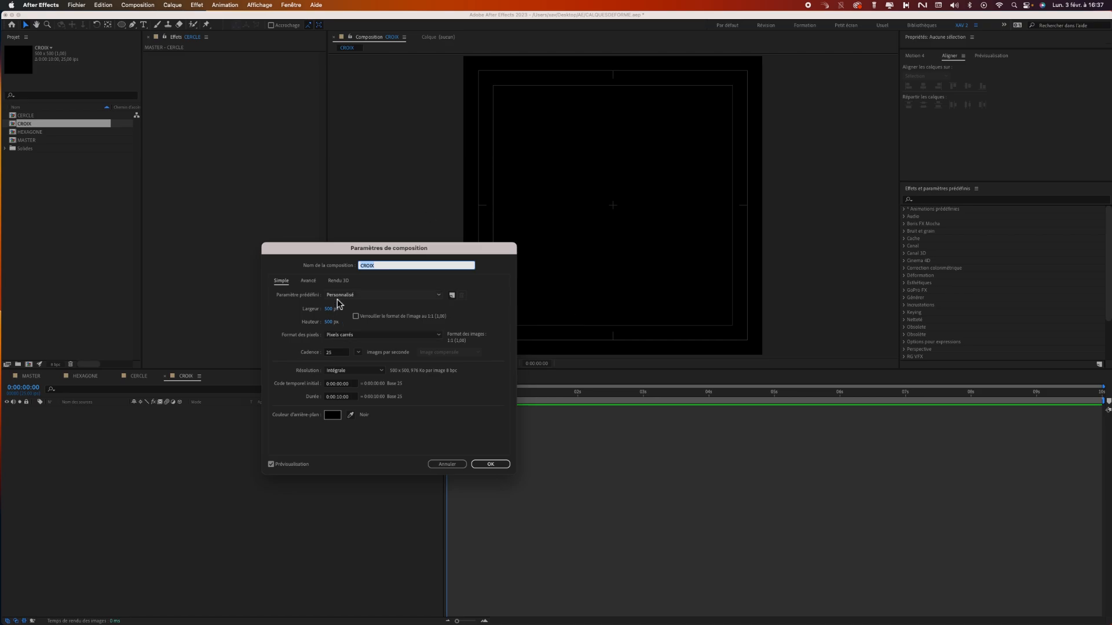
click(457, 466)
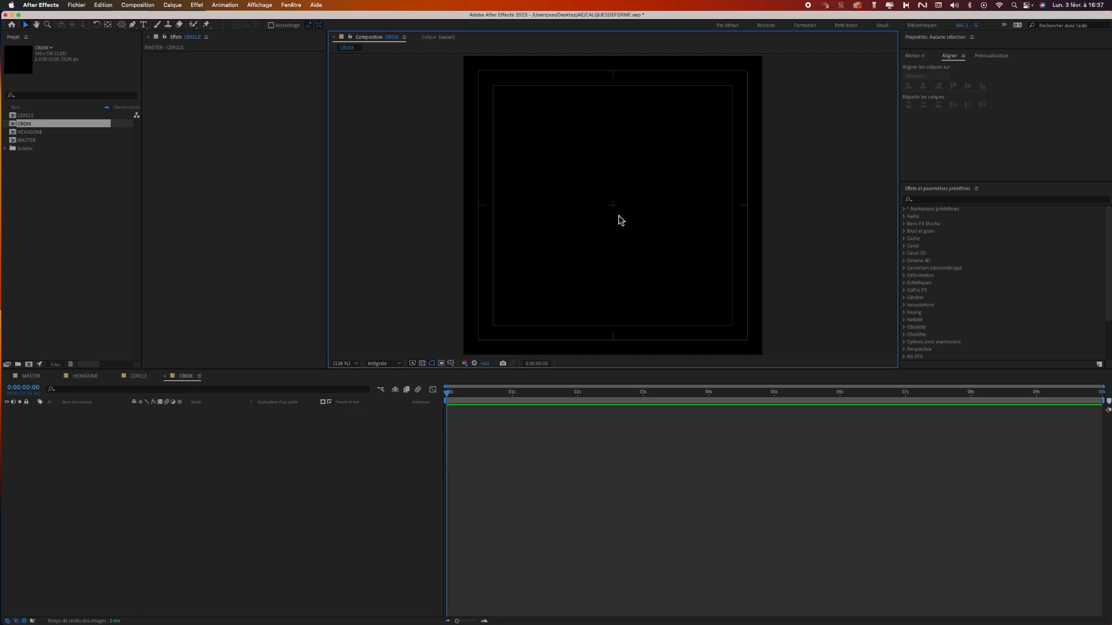
Draw a vertical line with the Pen tool from the CROIX composition's centre straight upward, using a 10 px green stroke.
scroll(620, 211, up, 2)
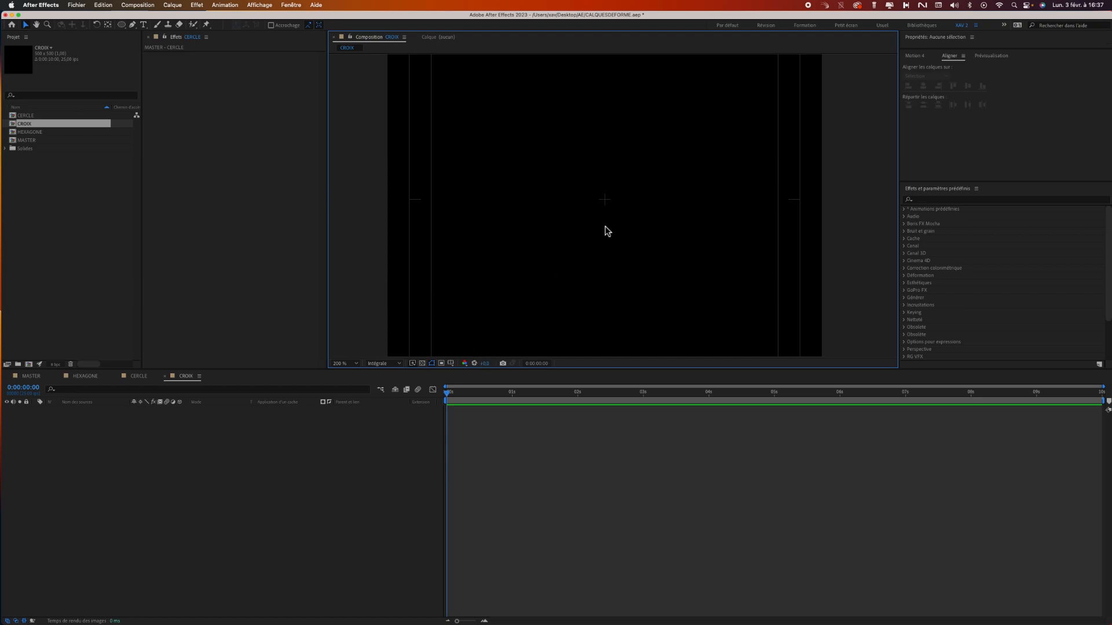
click(132, 24)
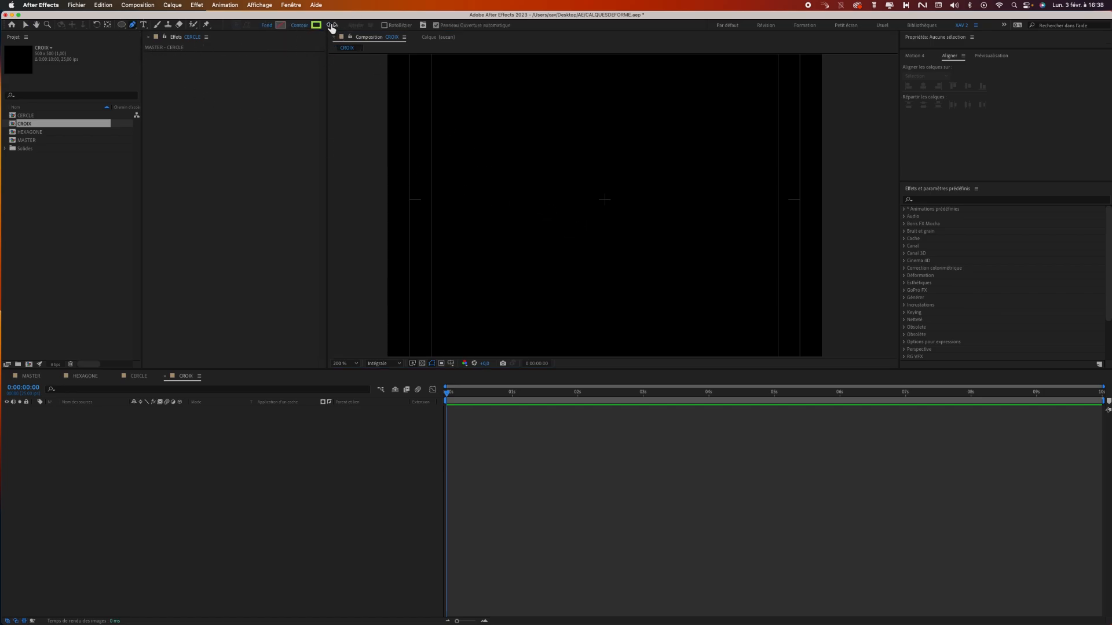
click(332, 25)
key(Return)
click(604, 200)
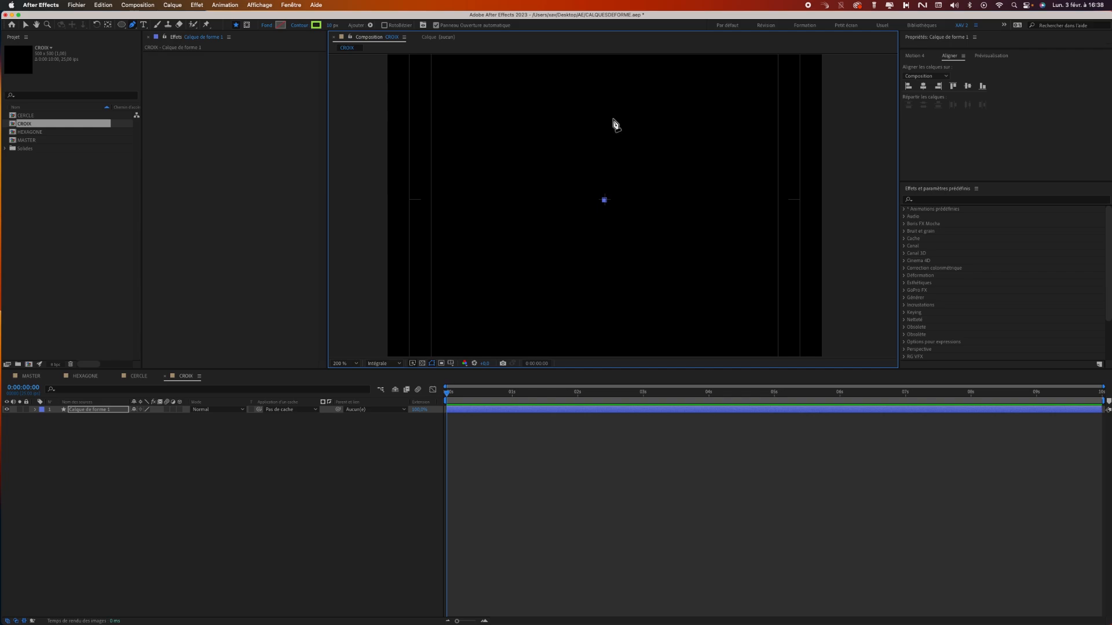
click(604, 102)
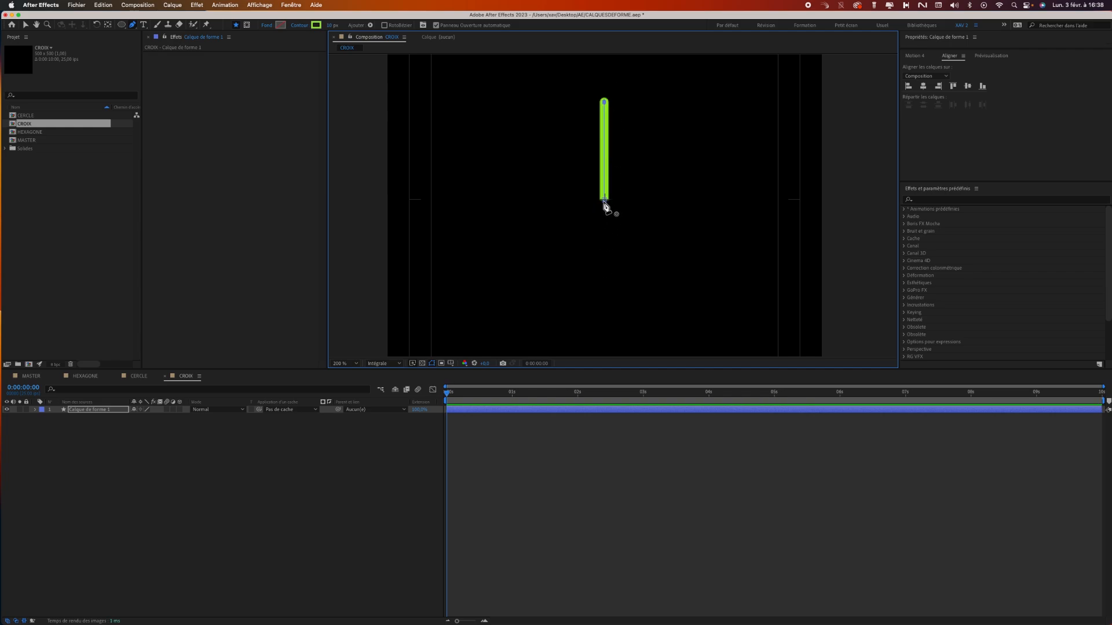
Examine up close how the green line's lower end lines up with the layer's anchor point and the composition centre.
key(z)
click(606, 210)
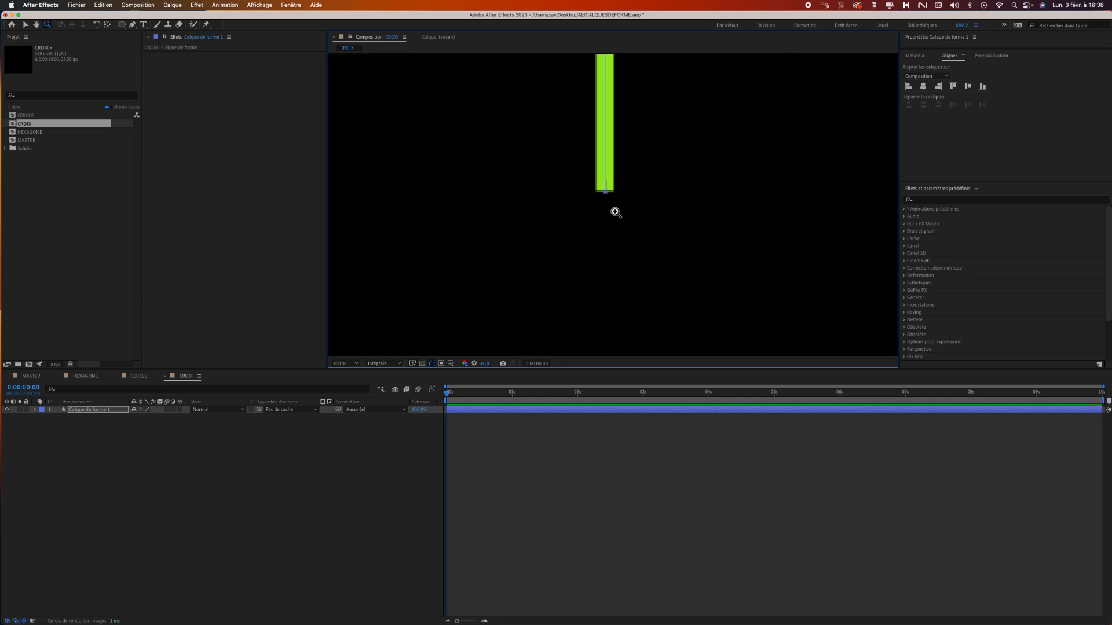
scroll(615, 199, up, 3)
key(g)
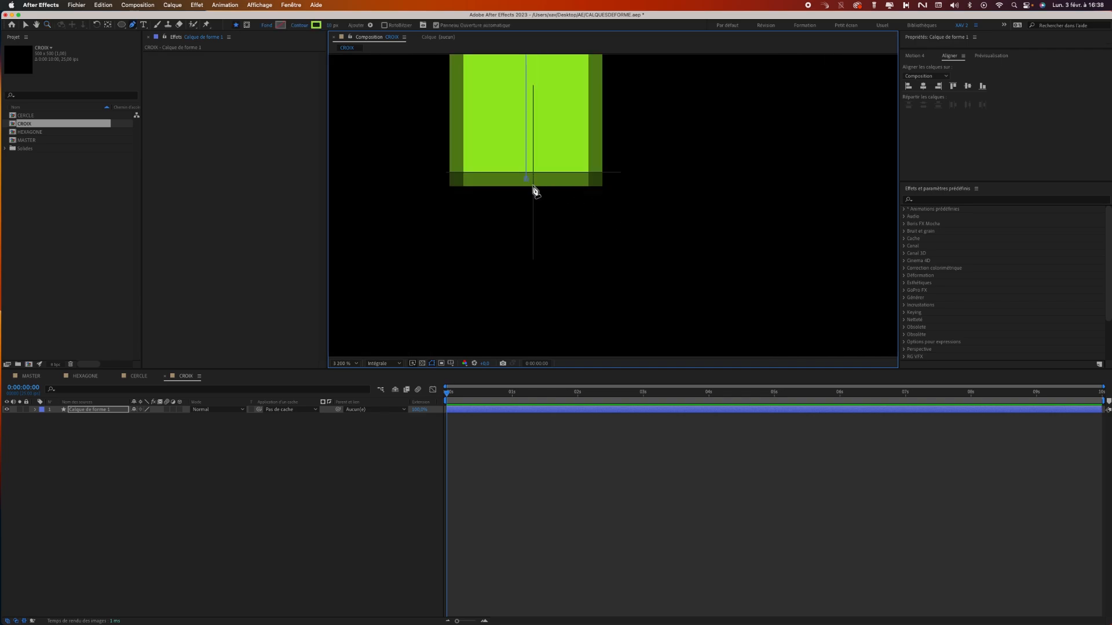
click(25, 25)
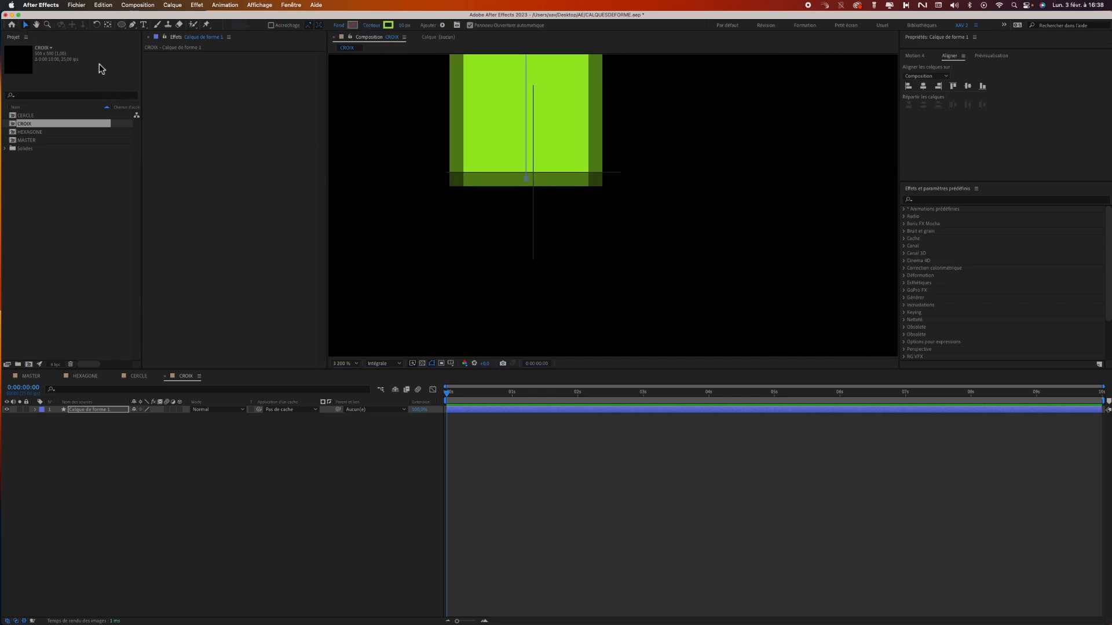
click(526, 179)
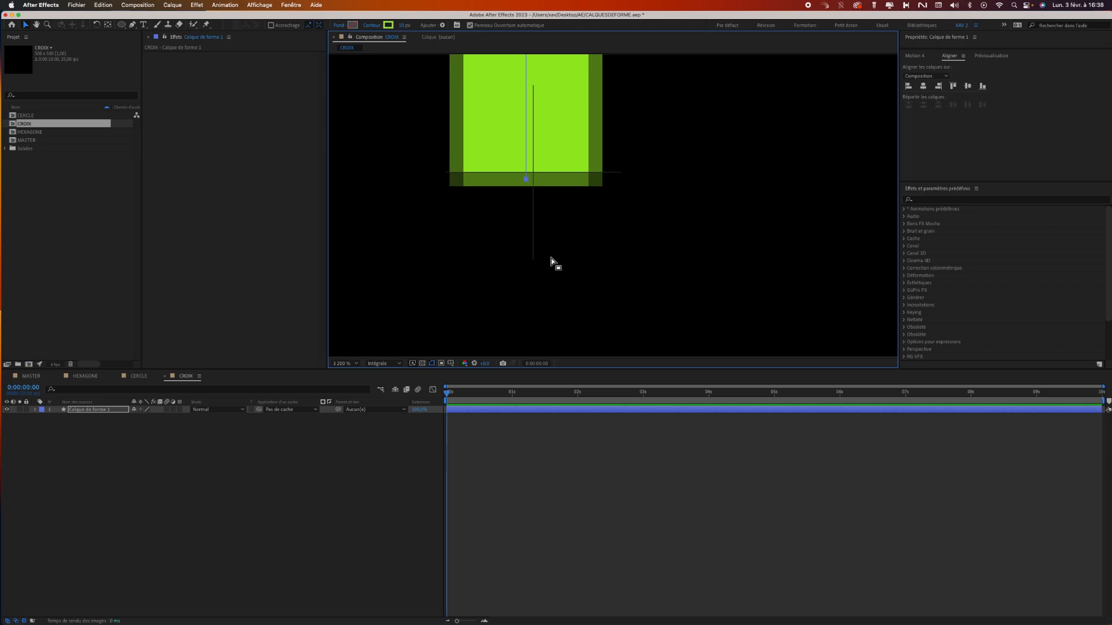
click(554, 241)
click(355, 365)
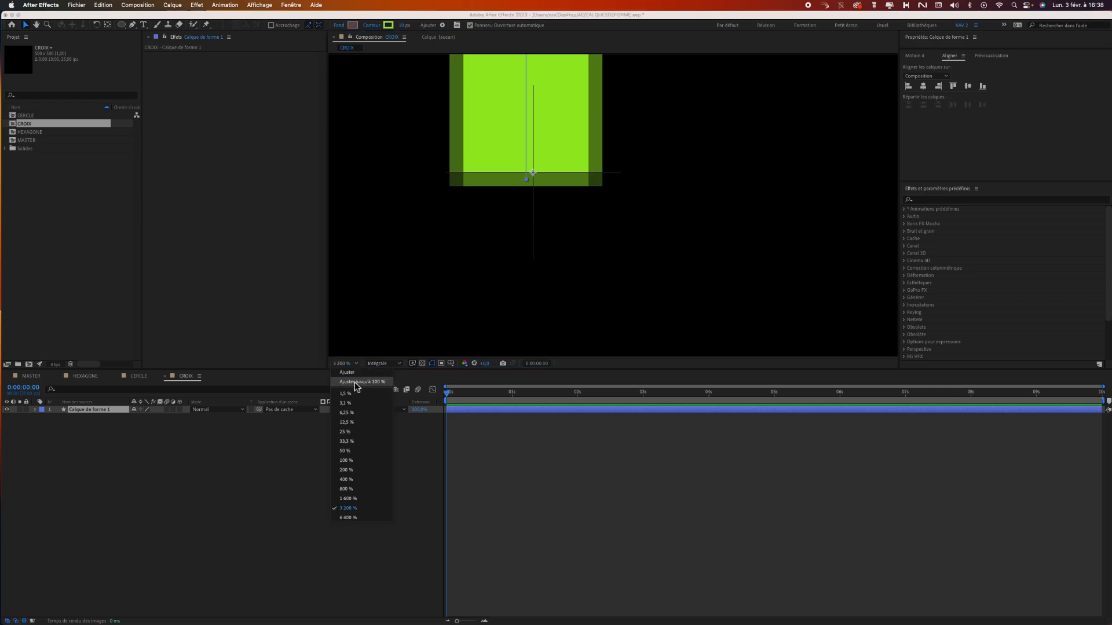
click(361, 373)
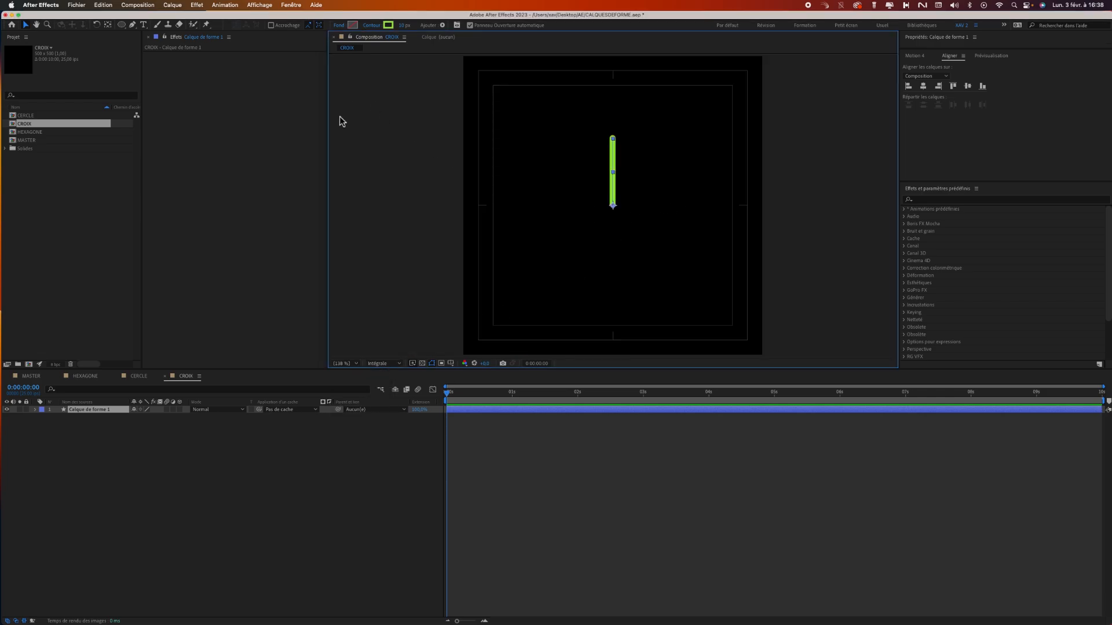
click(424, 231)
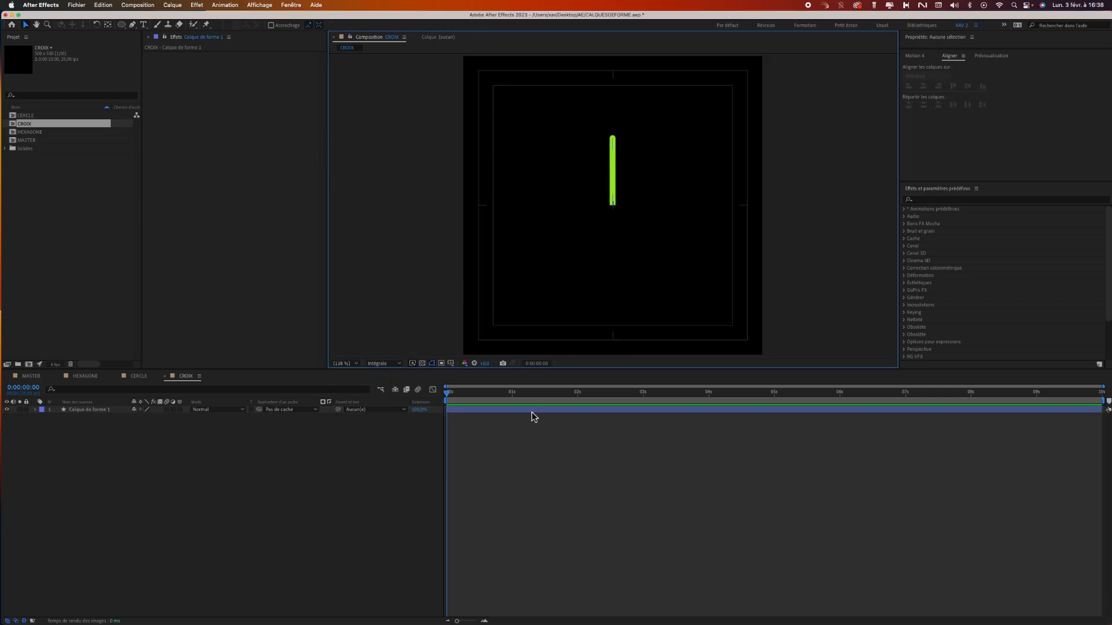
Add a Répétition (Repeater) to the contents of the green line's shape layer.
click(104, 409)
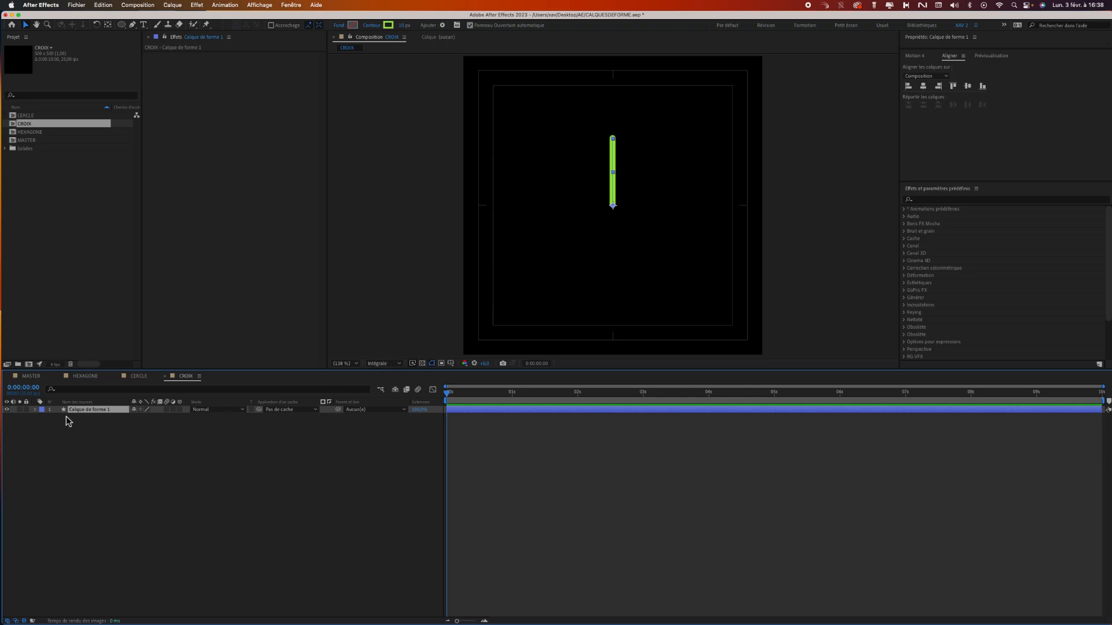
click(35, 409)
click(184, 417)
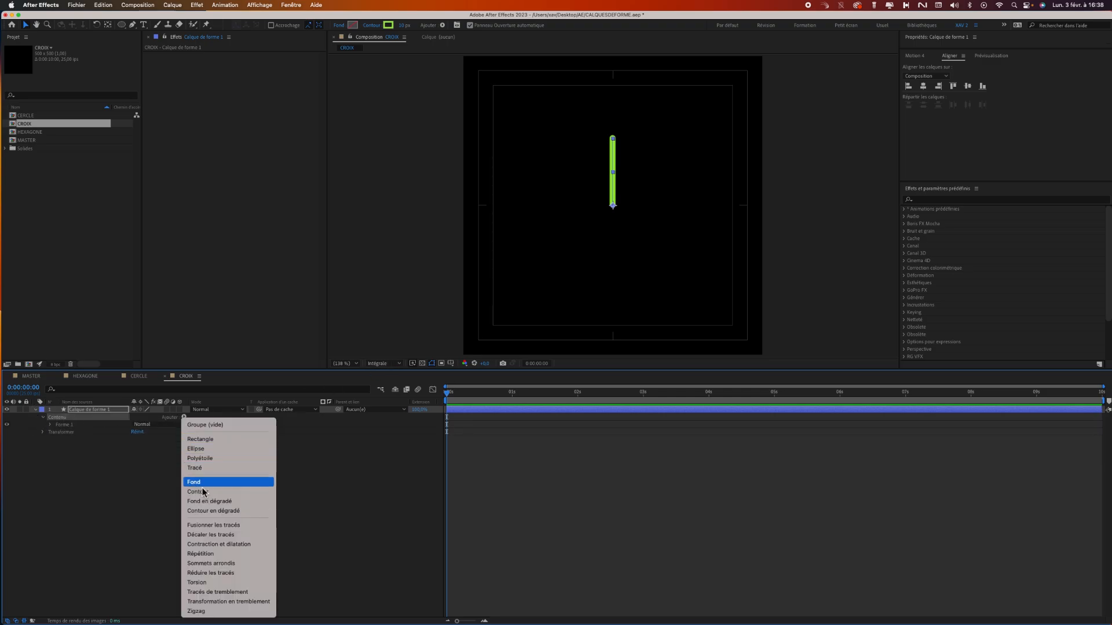
click(220, 554)
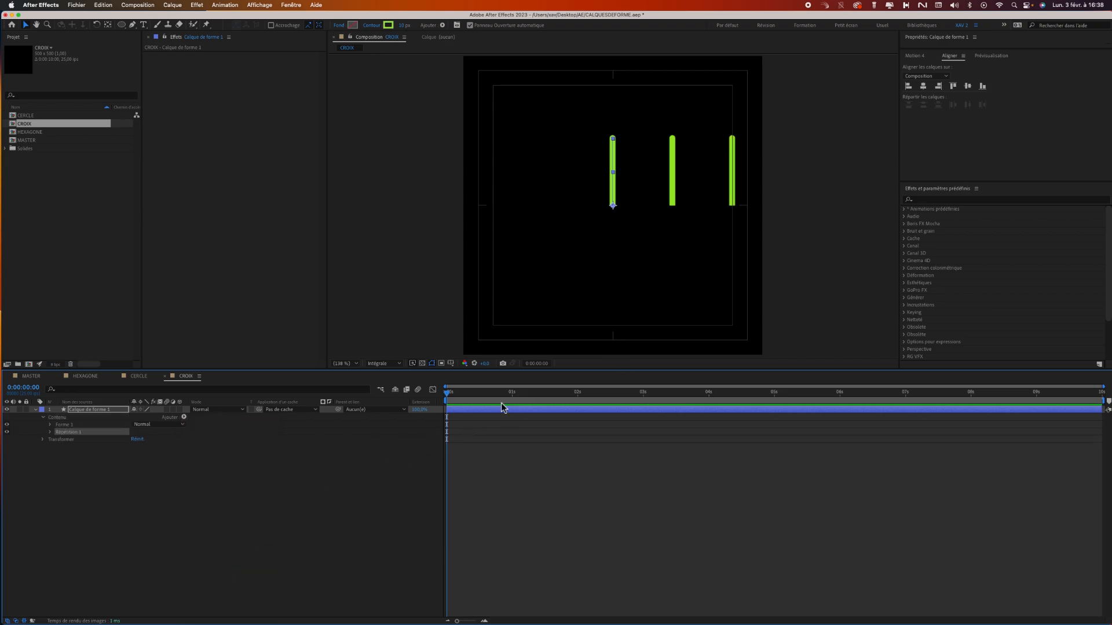
Set the repeater's copies to 4 and its transform position to 0, 0.
click(50, 433)
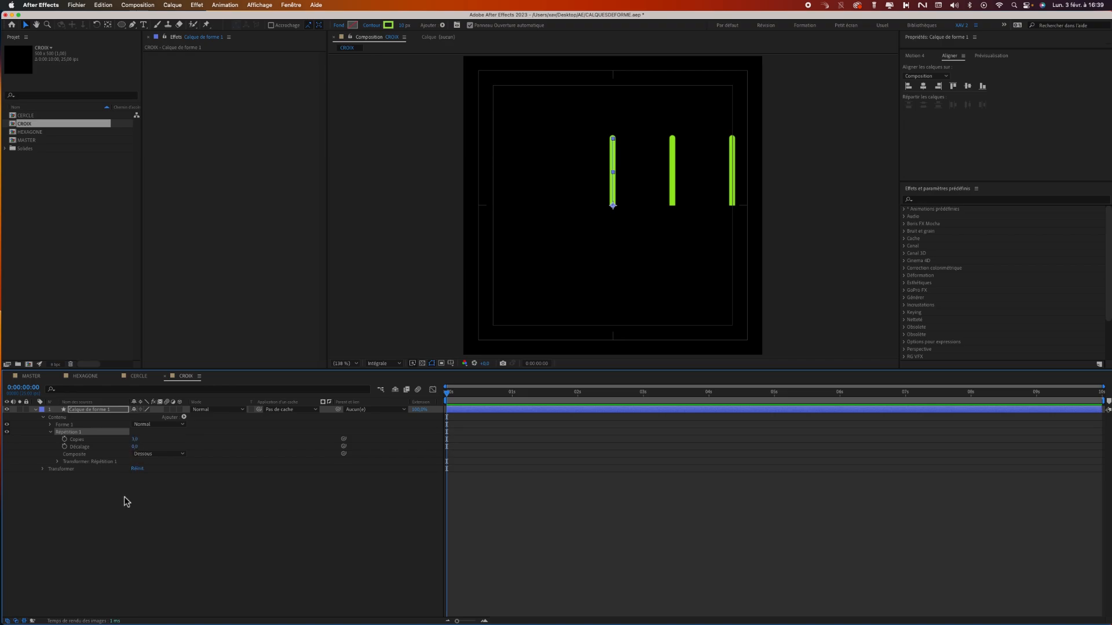
click(135, 439)
key(Return)
click(57, 462)
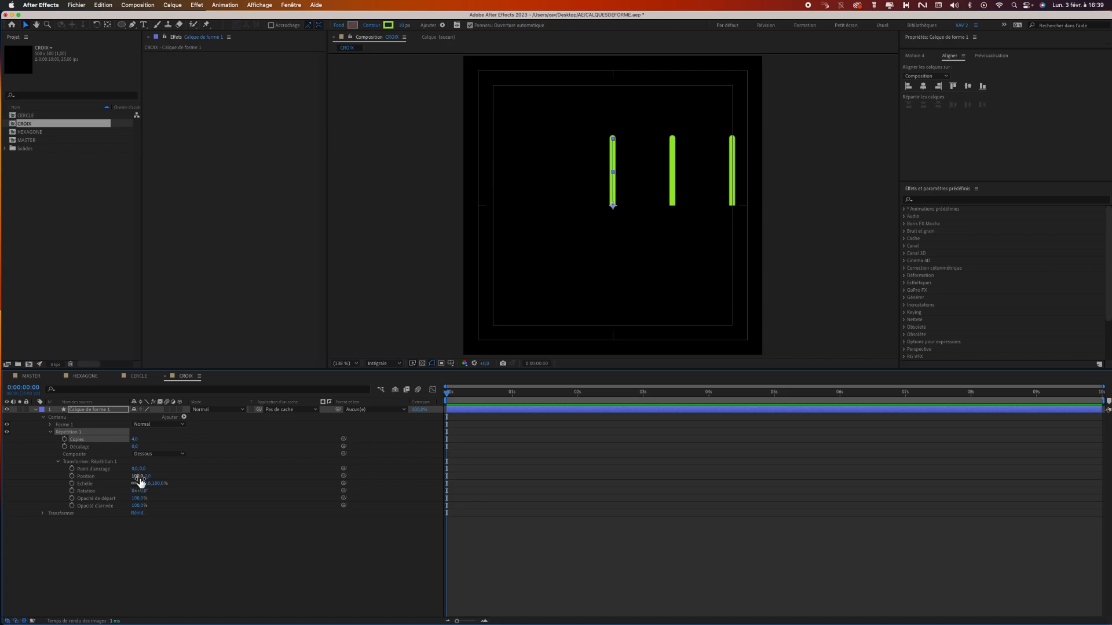
mouse_move(138, 477)
mouse_down()
mouse_move(116, 481)
mouse_move(133, 486)
mouse_up()
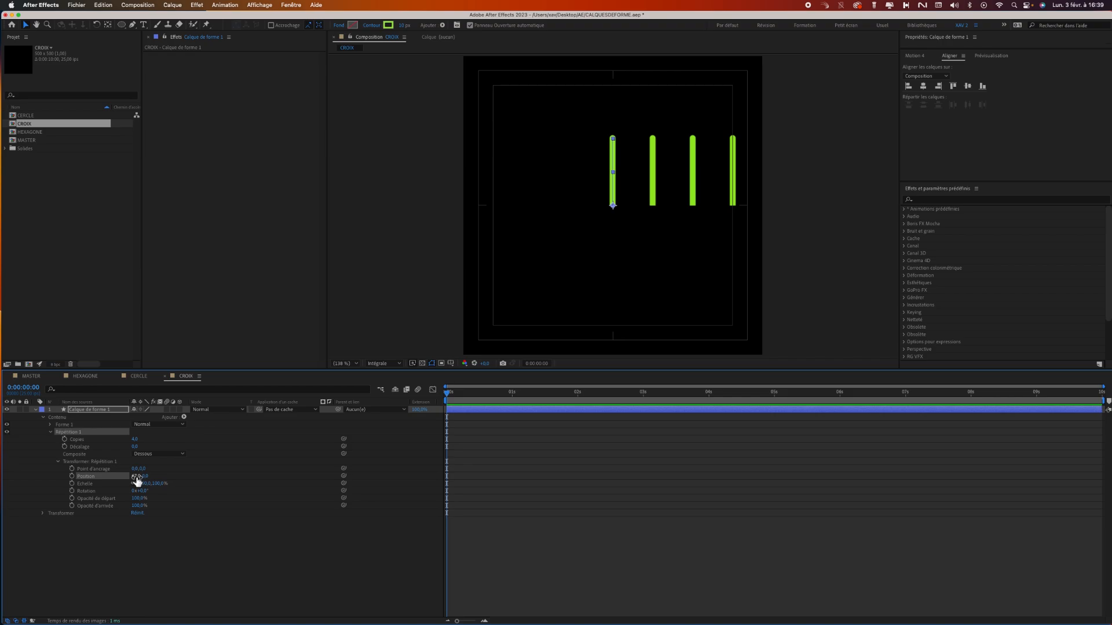
text(0)
key(Return)
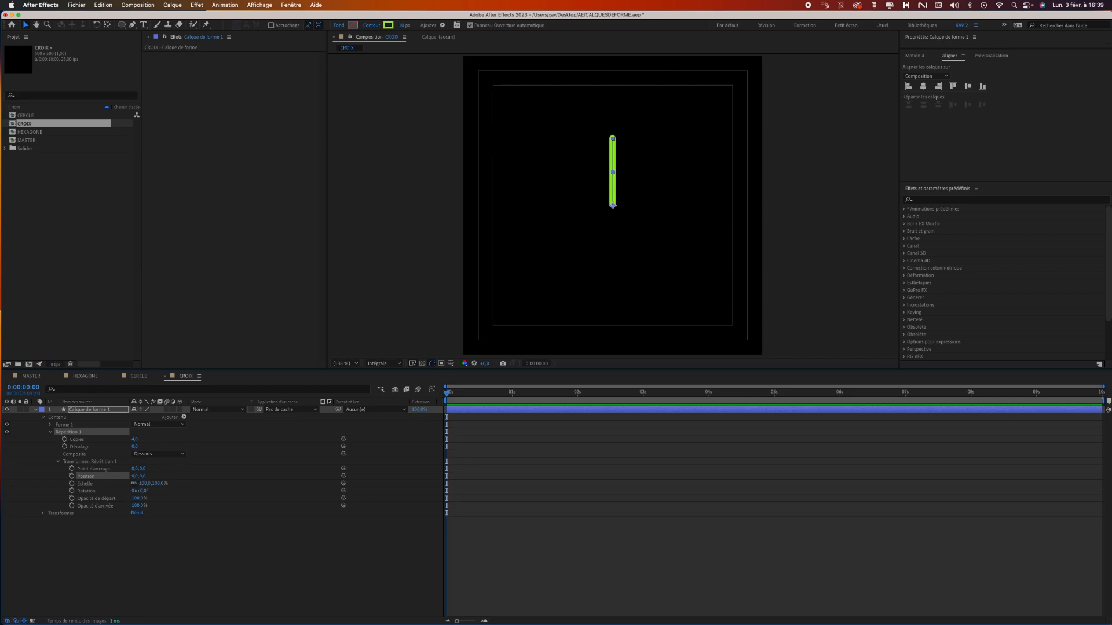
right_click(638, 238)
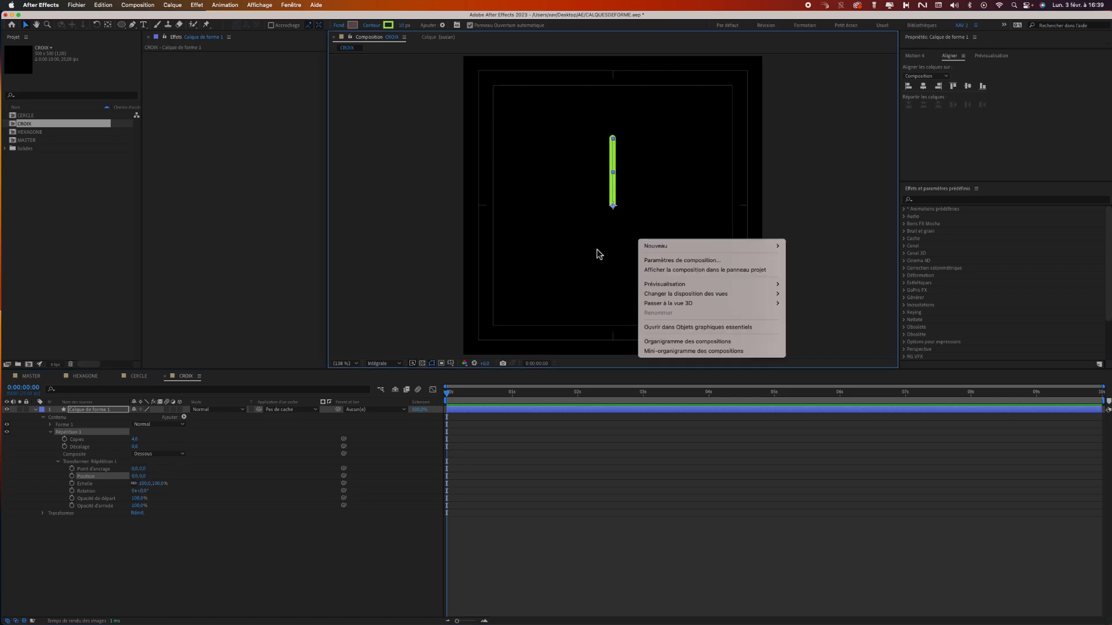
click(597, 249)
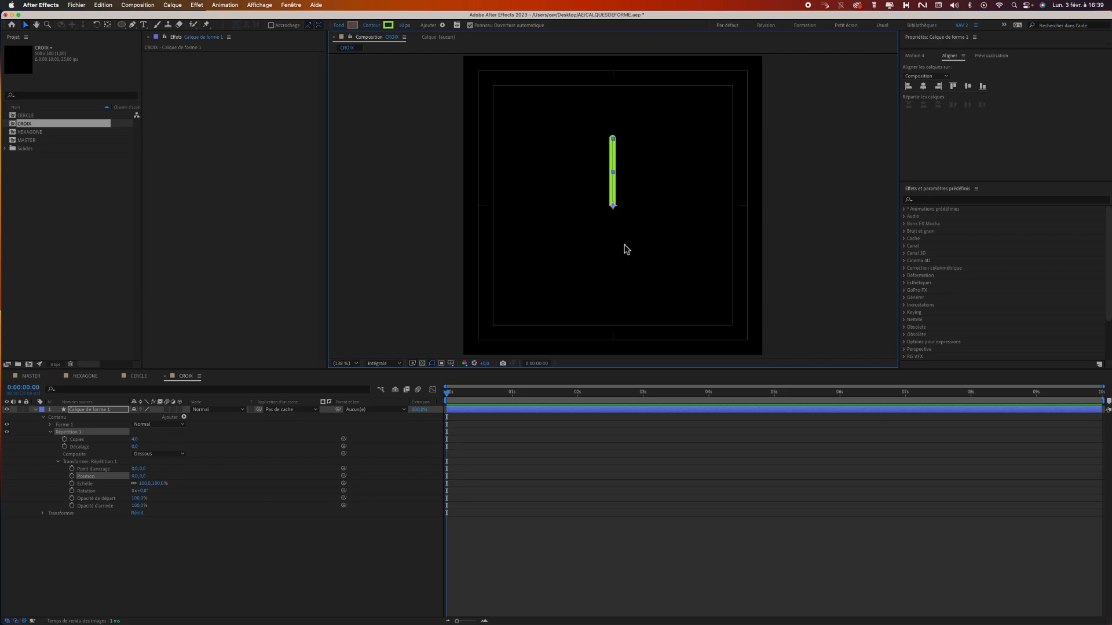
Set the repeater's rotation to 90° to form a cross, and collapse its properties.
click(145, 491)
drag(145, 491, 199, 502)
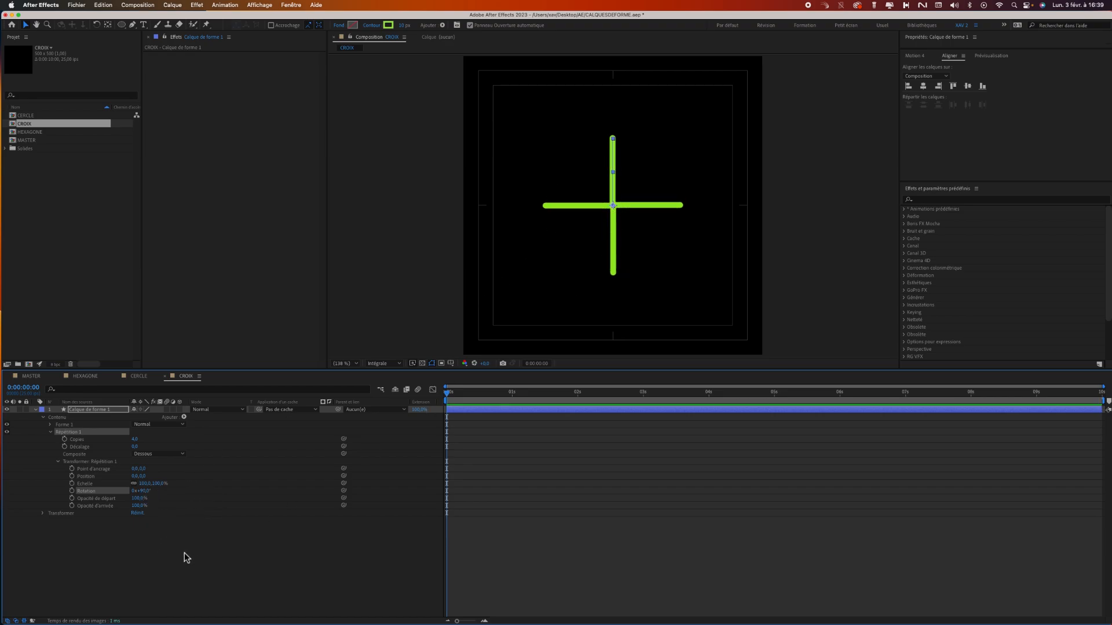
click(58, 462)
click(51, 432)
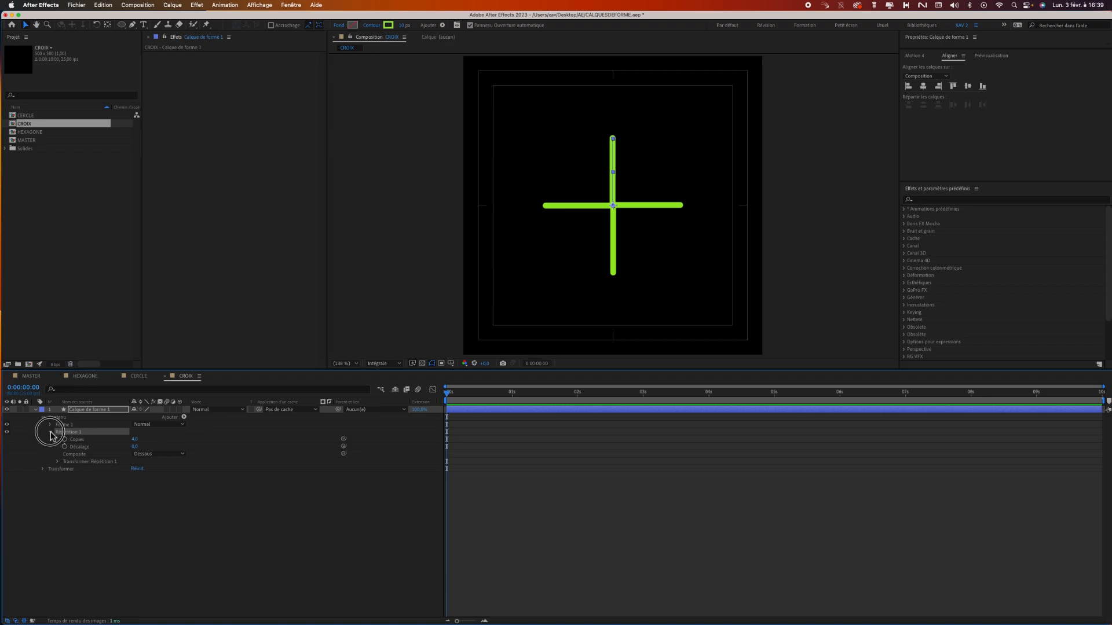
click(74, 425)
click(74, 433)
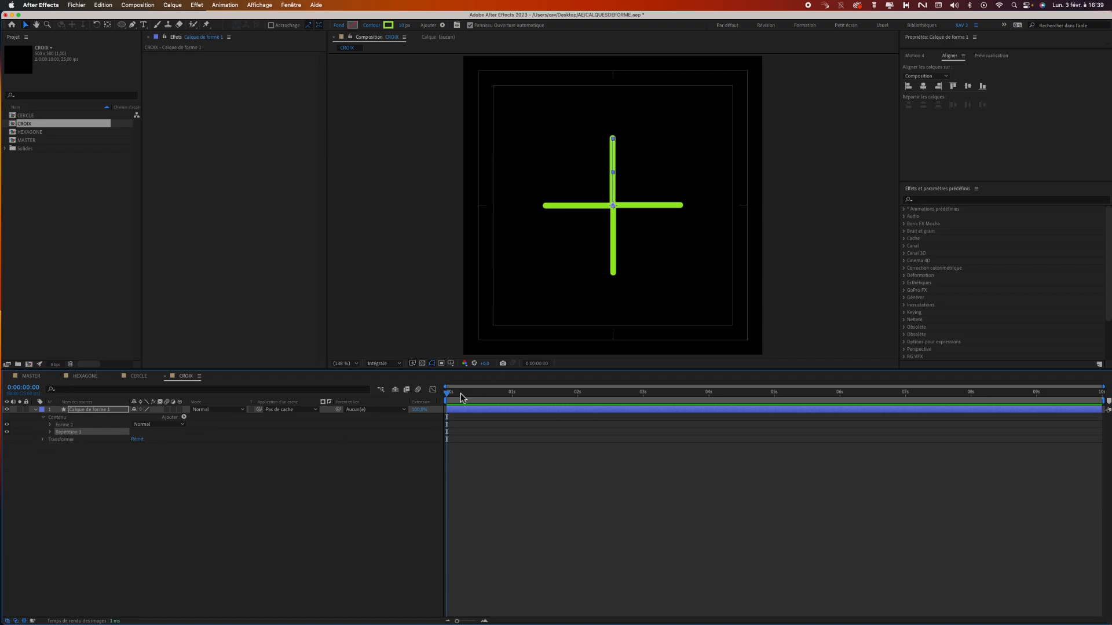
Reveal the repeater's transform properties with the centre of the cross in close view.
key(z)
click(621, 226)
click(621, 231)
key(v)
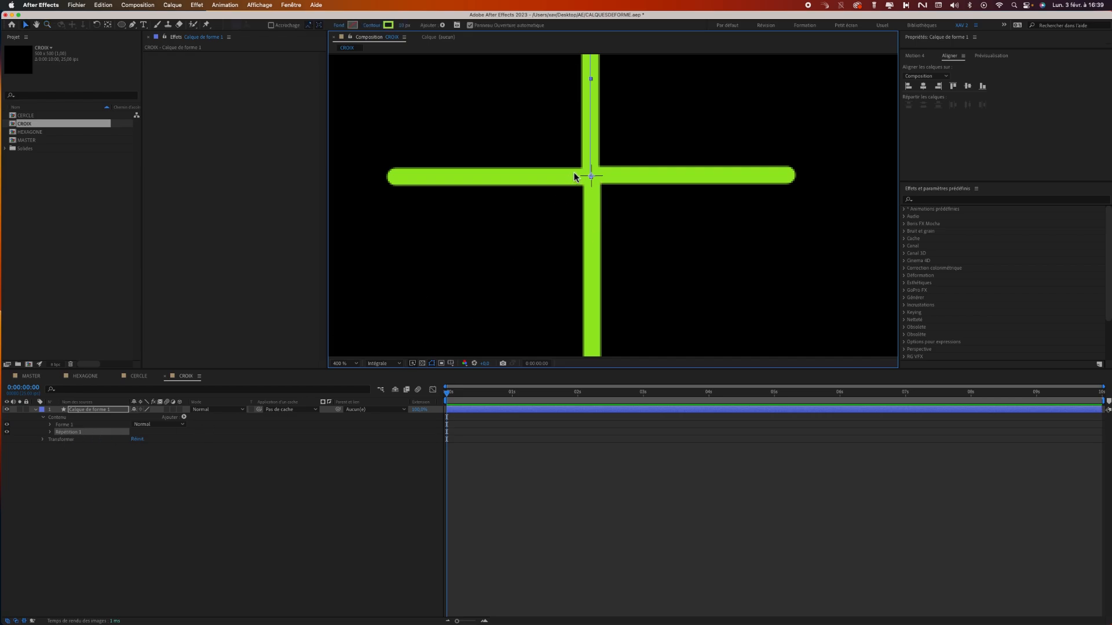
click(51, 433)
click(57, 462)
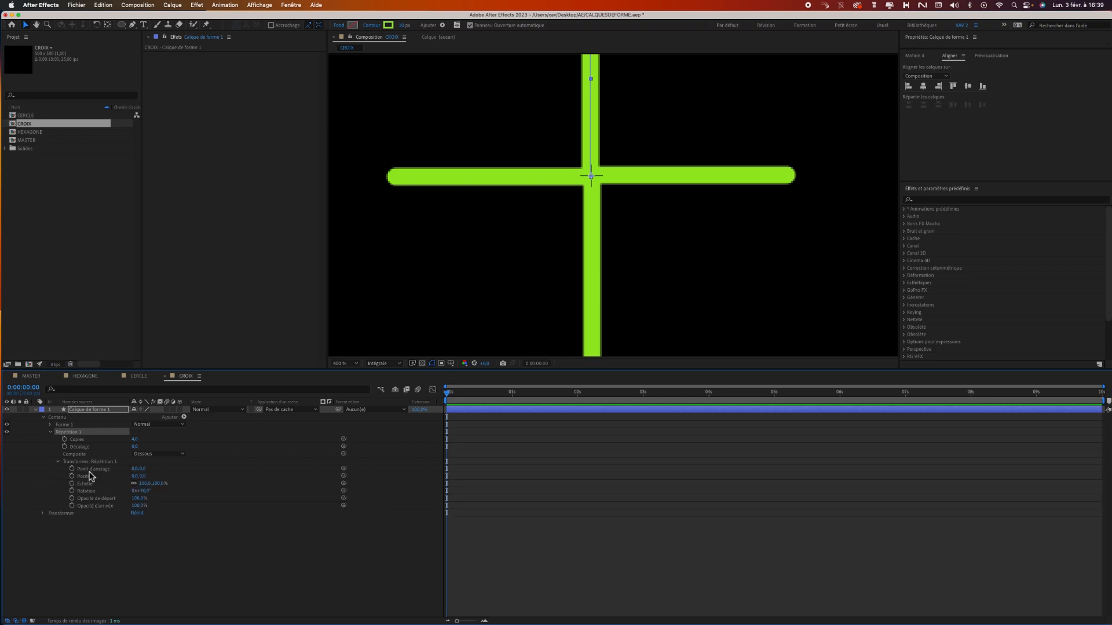
Try horizontal anchor point values of 1 and -1 on the repeater's transform, resetting the value to 0.
drag(149, 469, 128, 470)
click(137, 469)
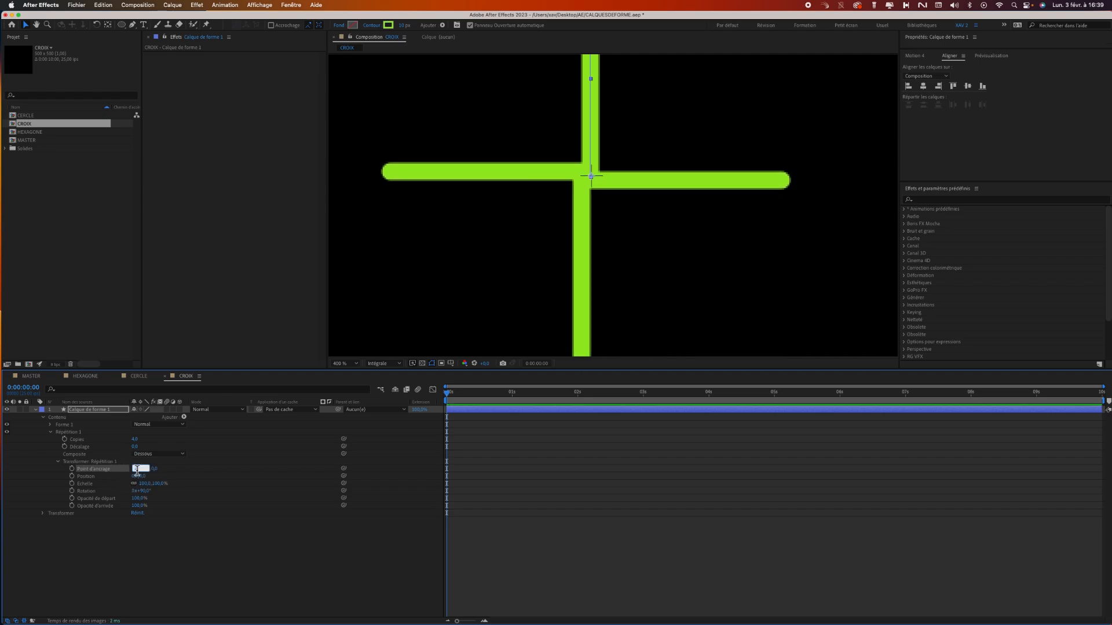
text(1)
key(Return)
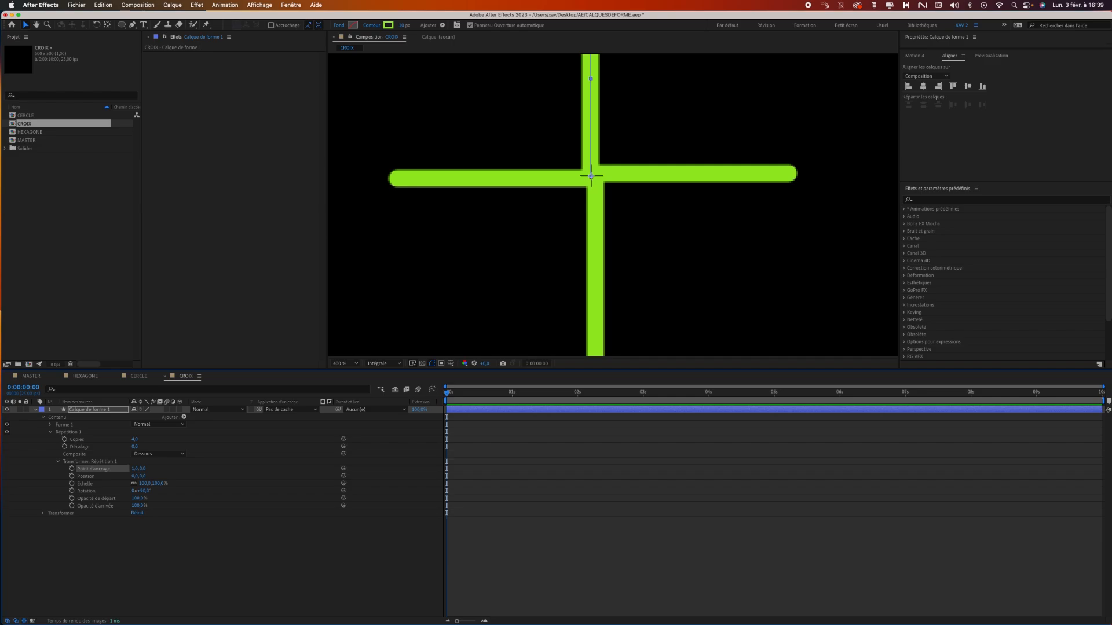
click(137, 468)
text(0)
key(Return)
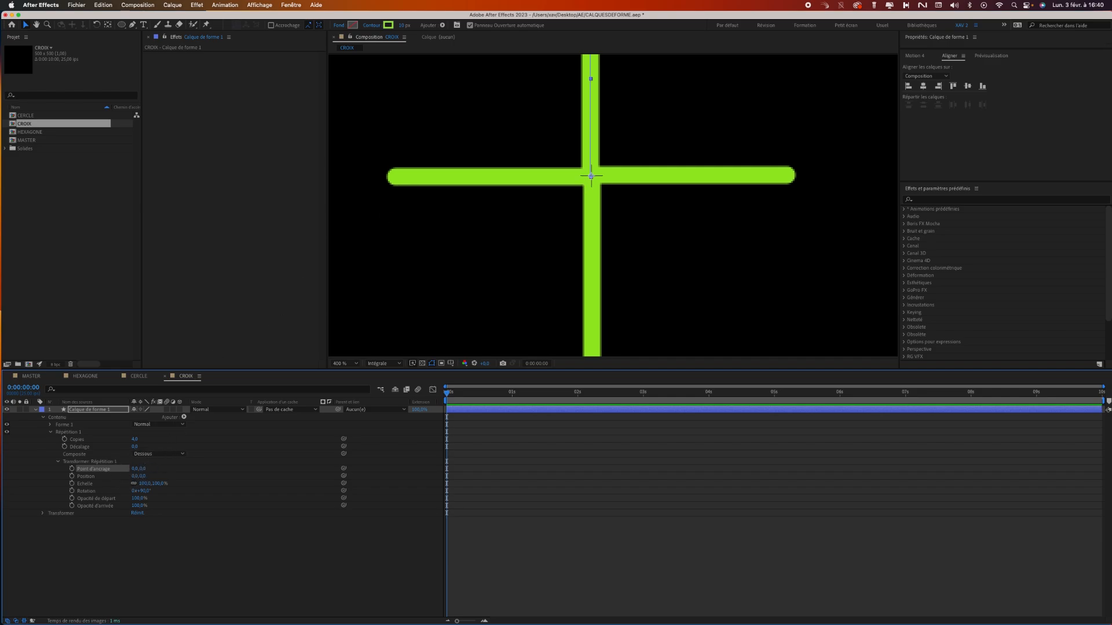
click(138, 468)
text(-1)
key(Return)
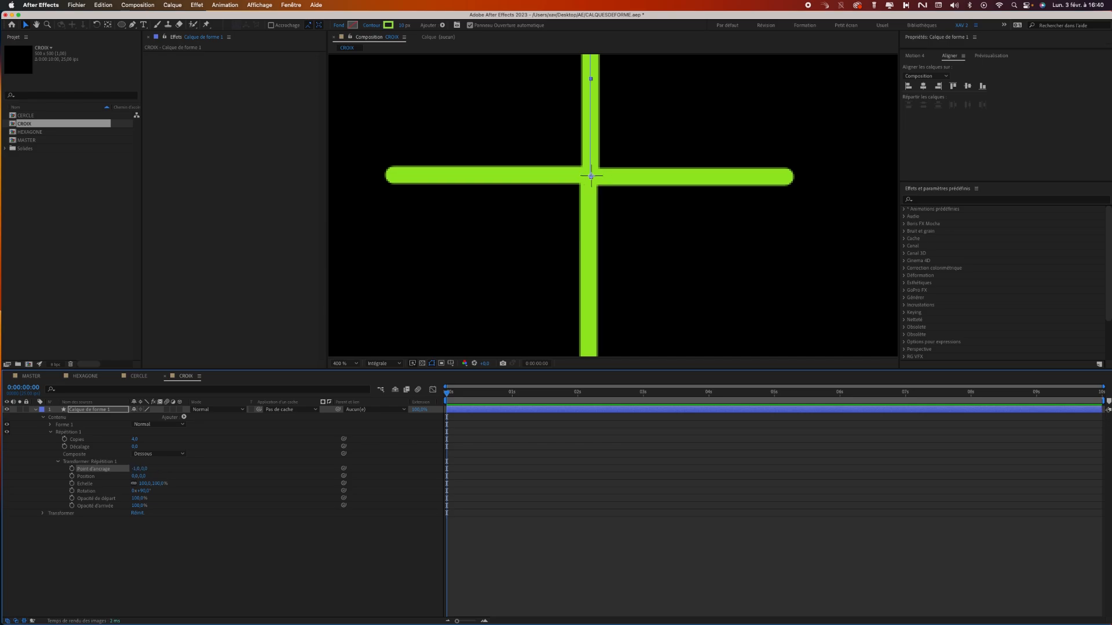
click(138, 469)
key(Return)
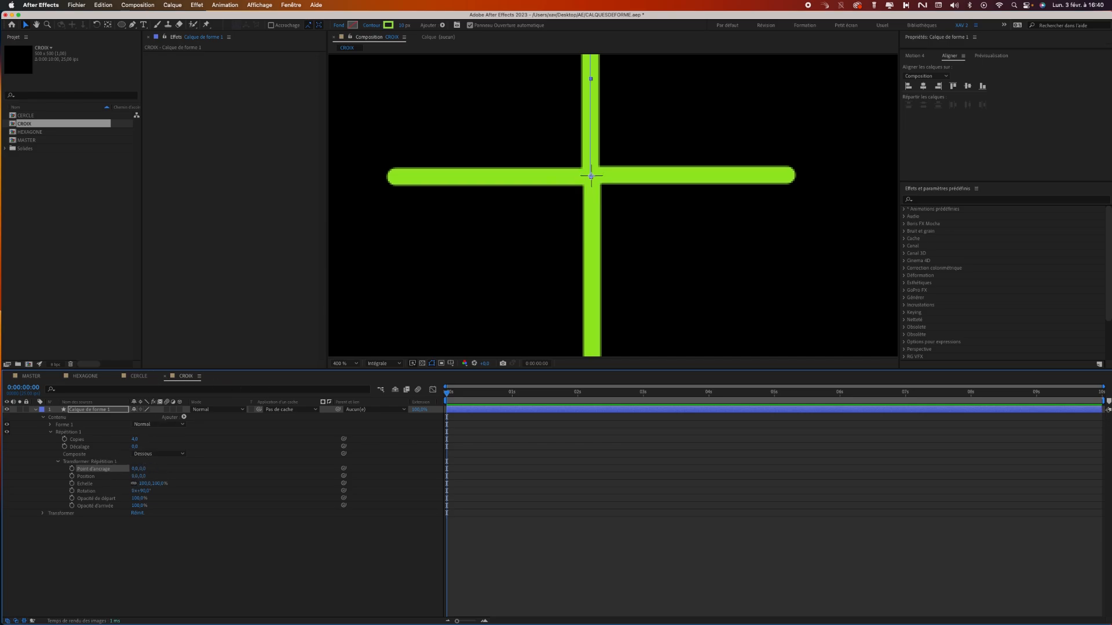
Set the horizontal anchor point of the repeater's transform to -0,5 to align the cross's arms.
click(137, 469)
text(-0,5)
key(Return)
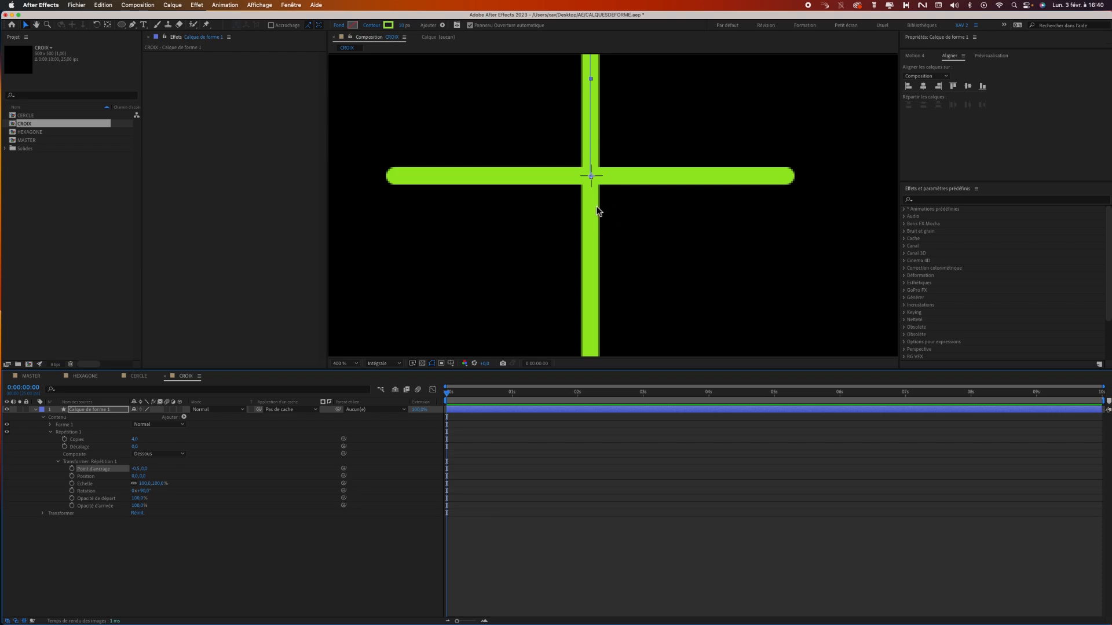
Examine the alignment of the four arms at the cross's centre, both close up and in the full composition.
key(z)
drag(594, 182, 600, 193)
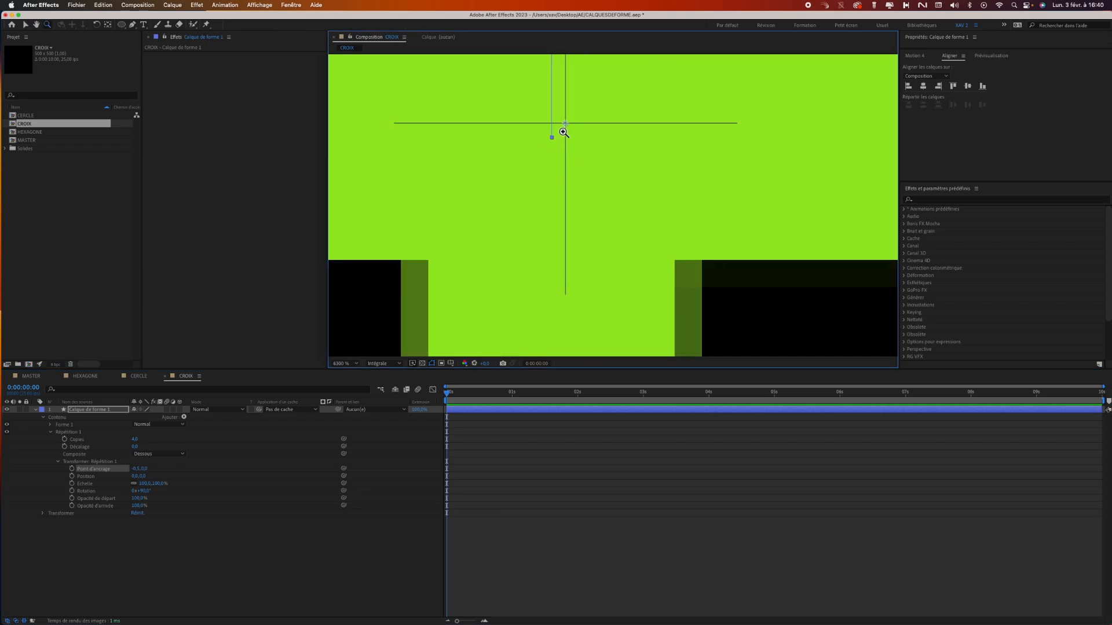
key(v)
click(345, 364)
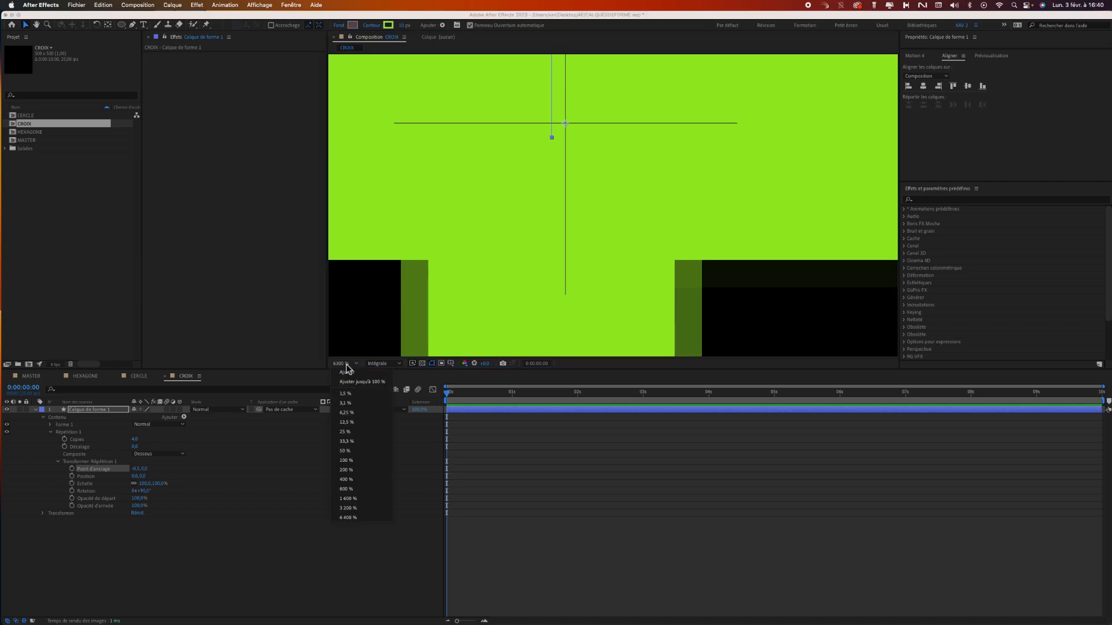
click(347, 373)
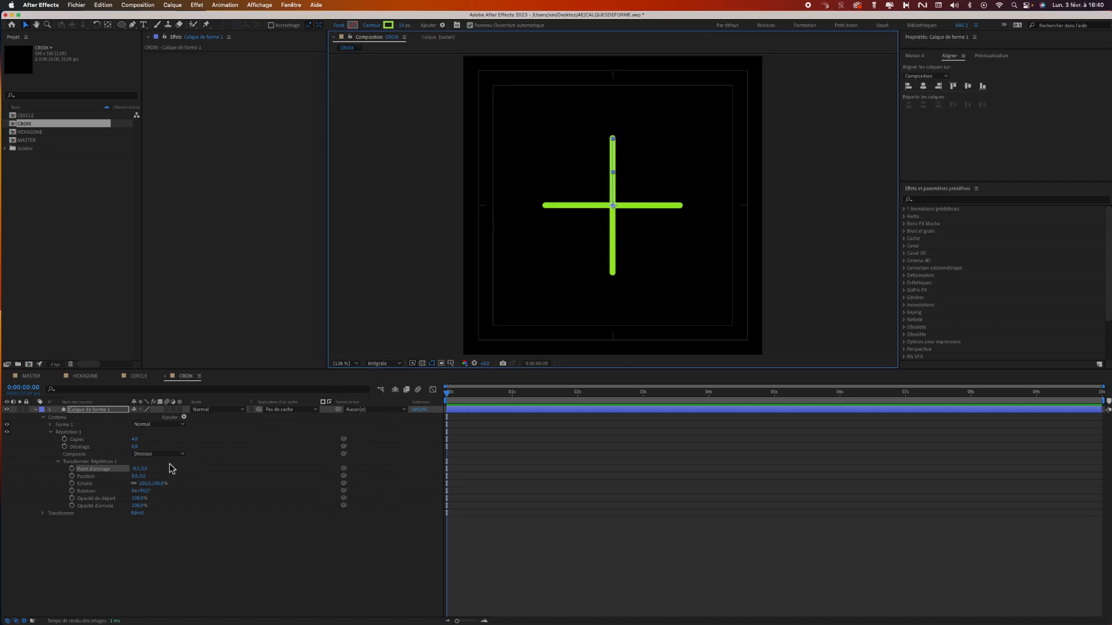
click(148, 545)
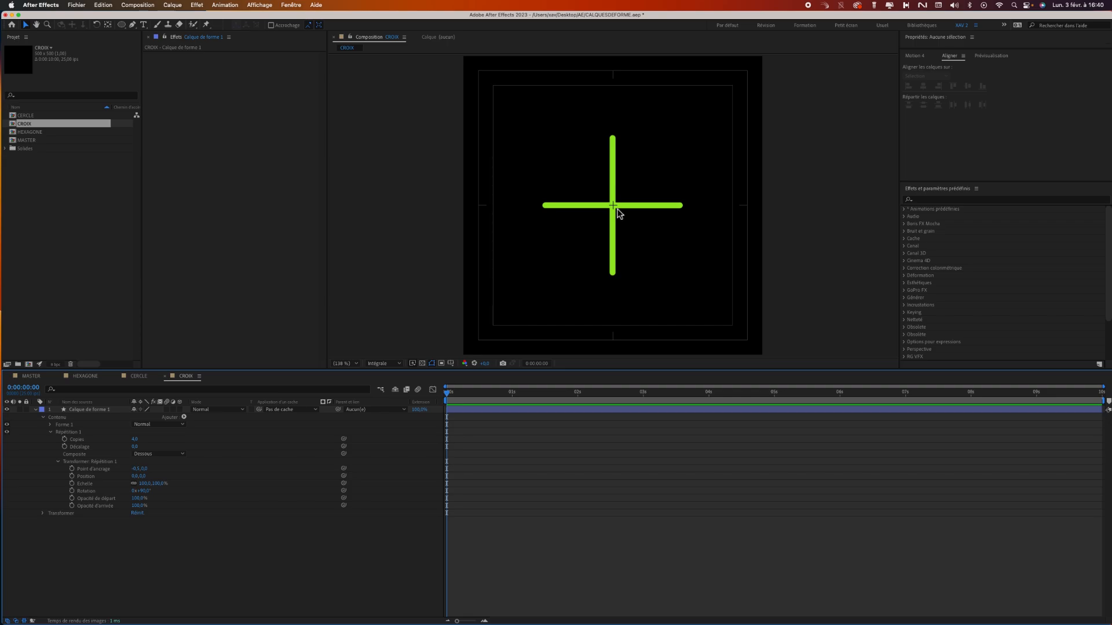
scroll(617, 213, up, 2)
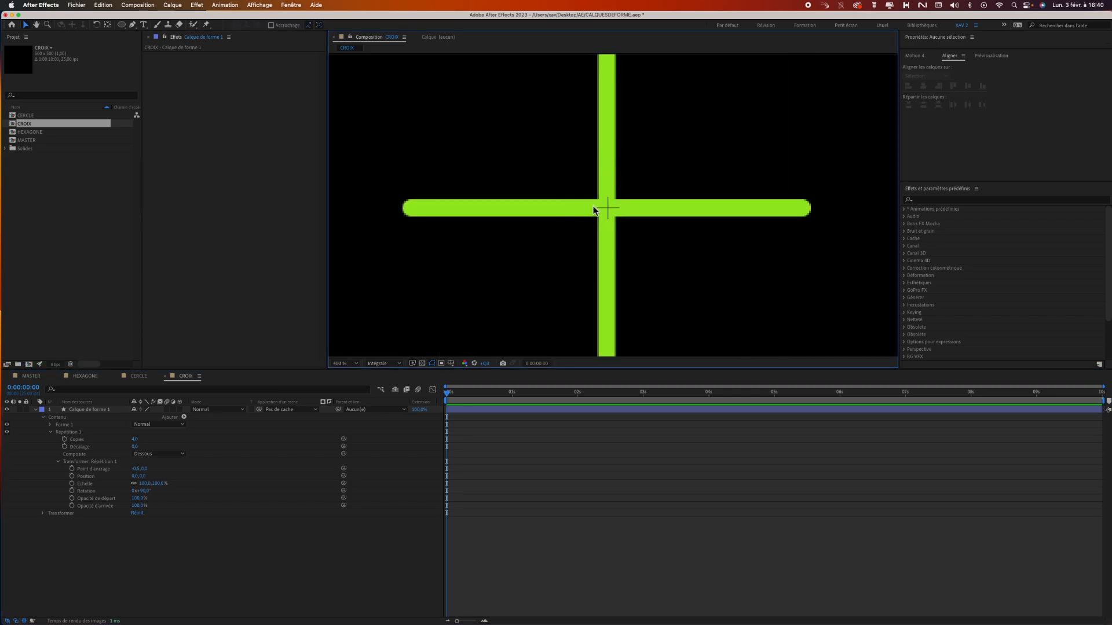
click(344, 364)
click(347, 378)
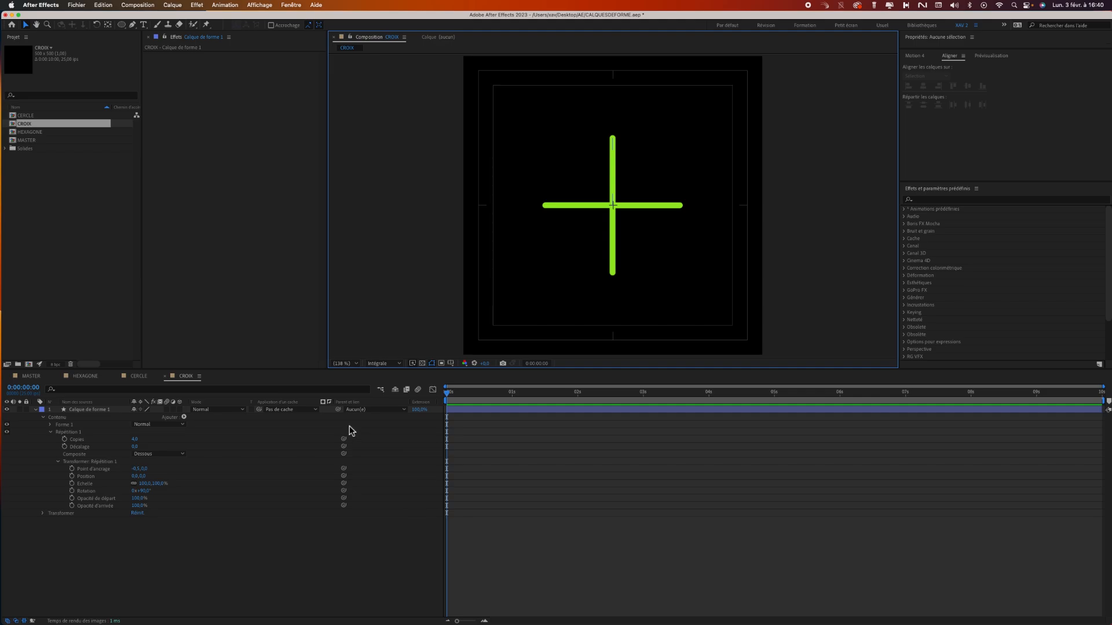
Add a Trim Paths operator (Réduire les tracés) to the shape layer and place it below the repeater.
click(59, 464)
click(50, 432)
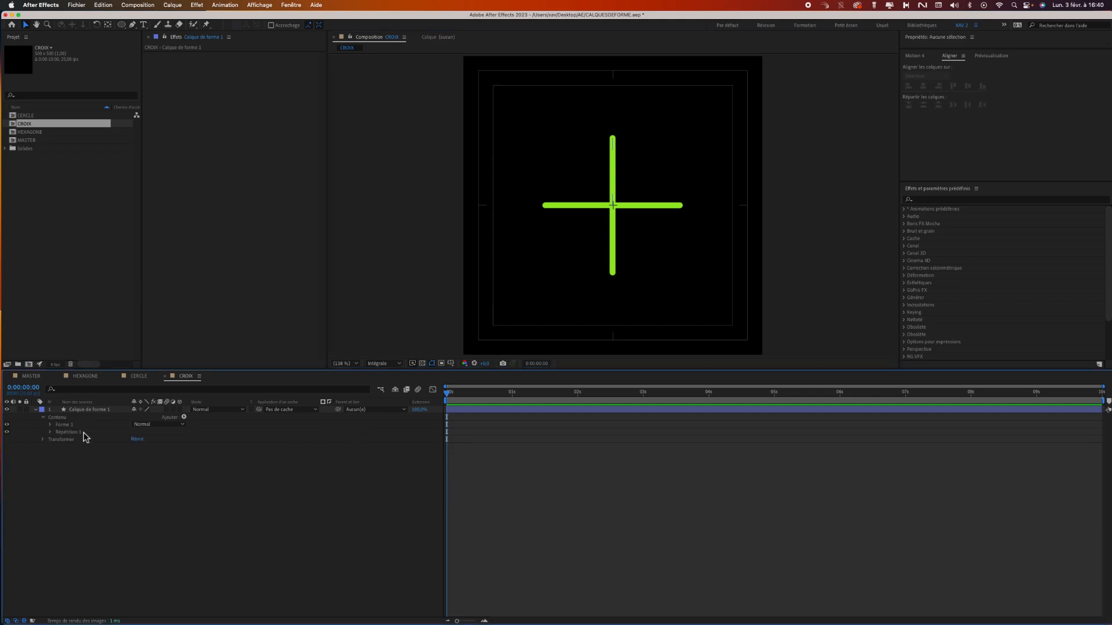
click(185, 417)
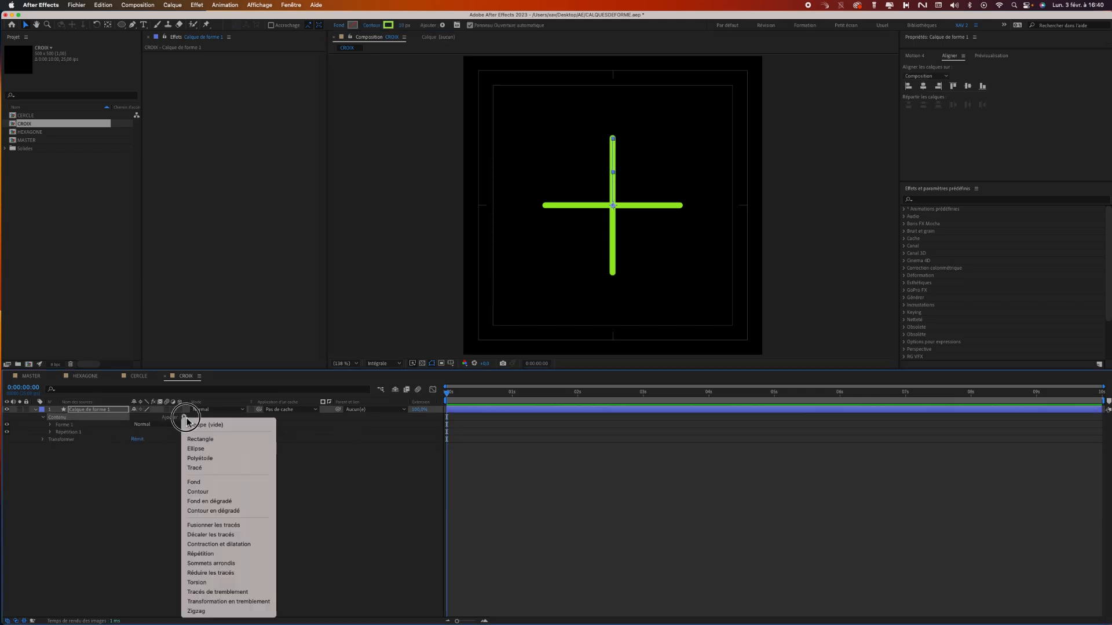
click(233, 576)
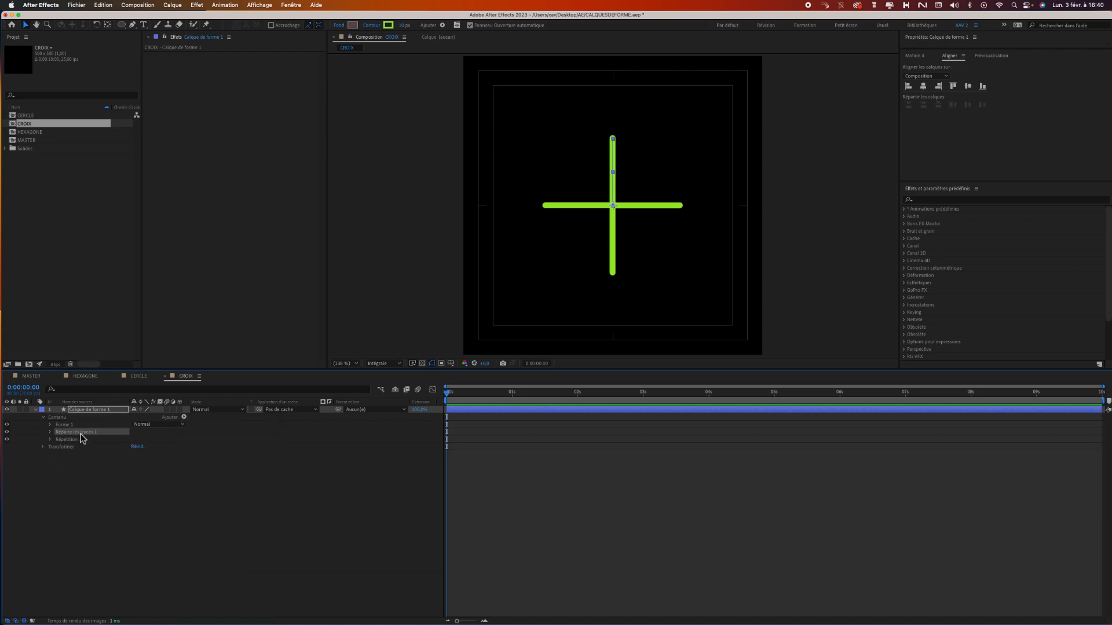
drag(74, 434, 74, 475)
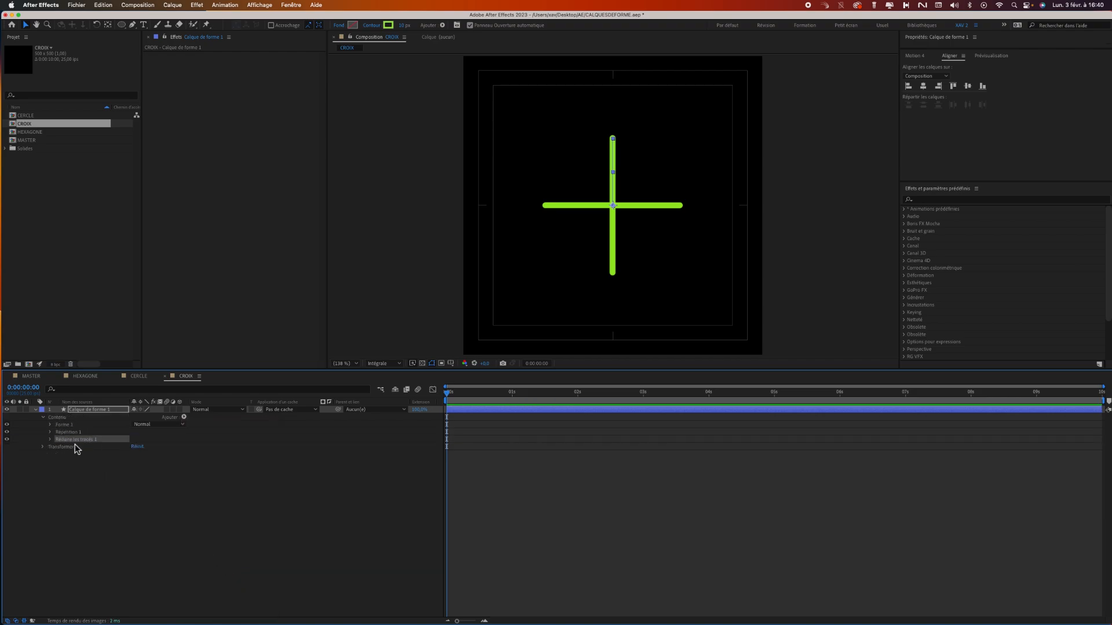
Keyframe the Trim Paths Fin value from 0% at the first frame to 100% at frame 14.
click(50, 440)
mouse_move(143, 455)
mouse_down()
mouse_move(112, 454)
mouse_move(143, 453)
mouse_move(130, 454)
mouse_up()
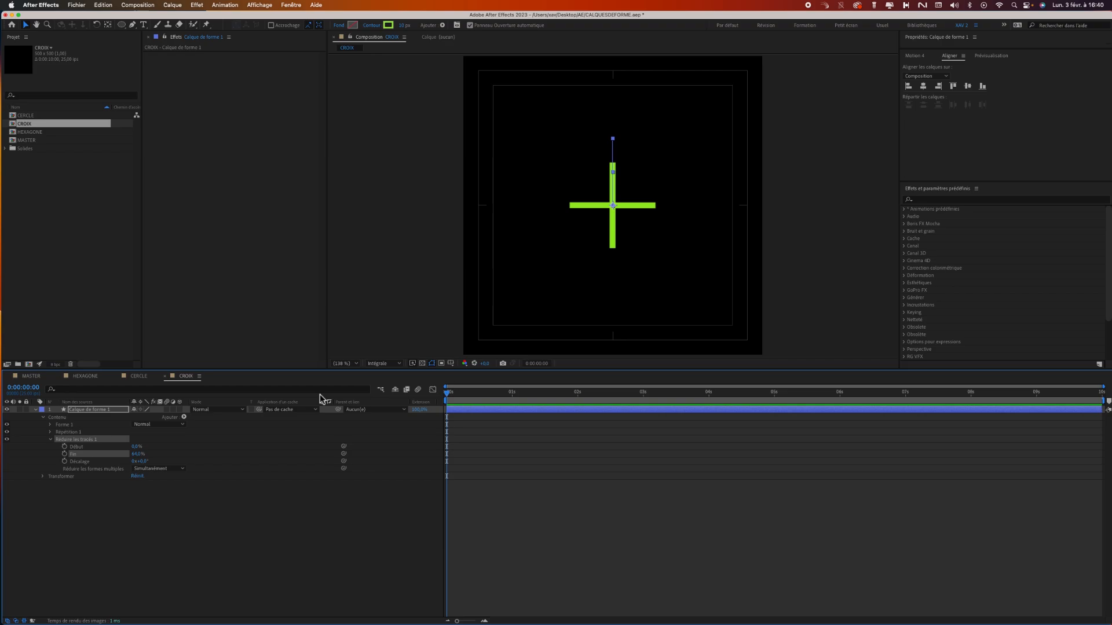
click(65, 454)
drag(141, 454, 101, 455)
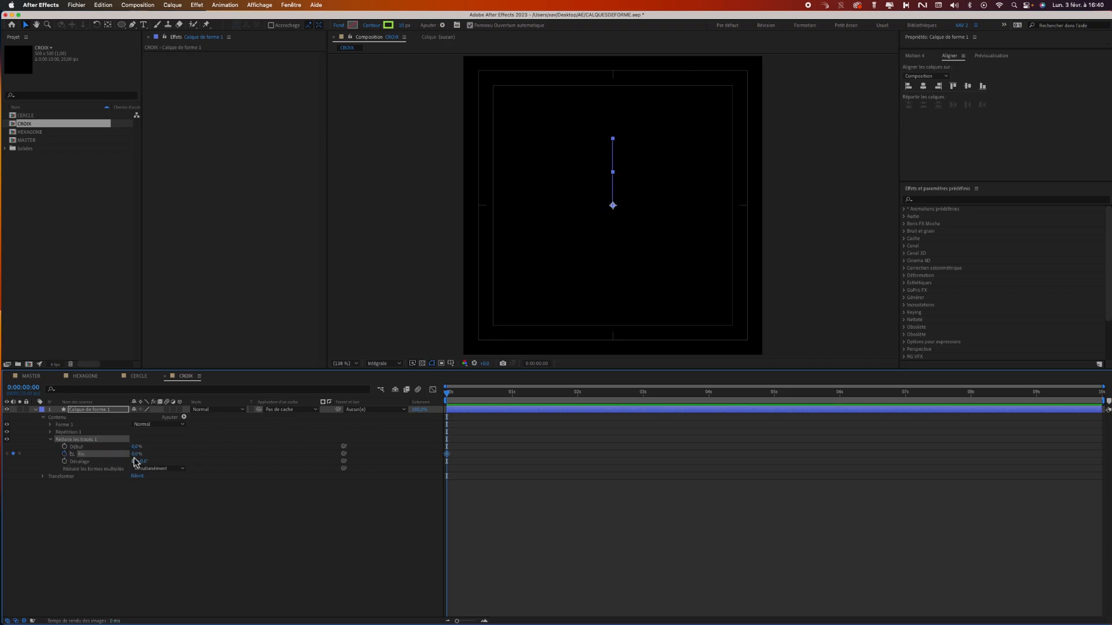
click(484, 394)
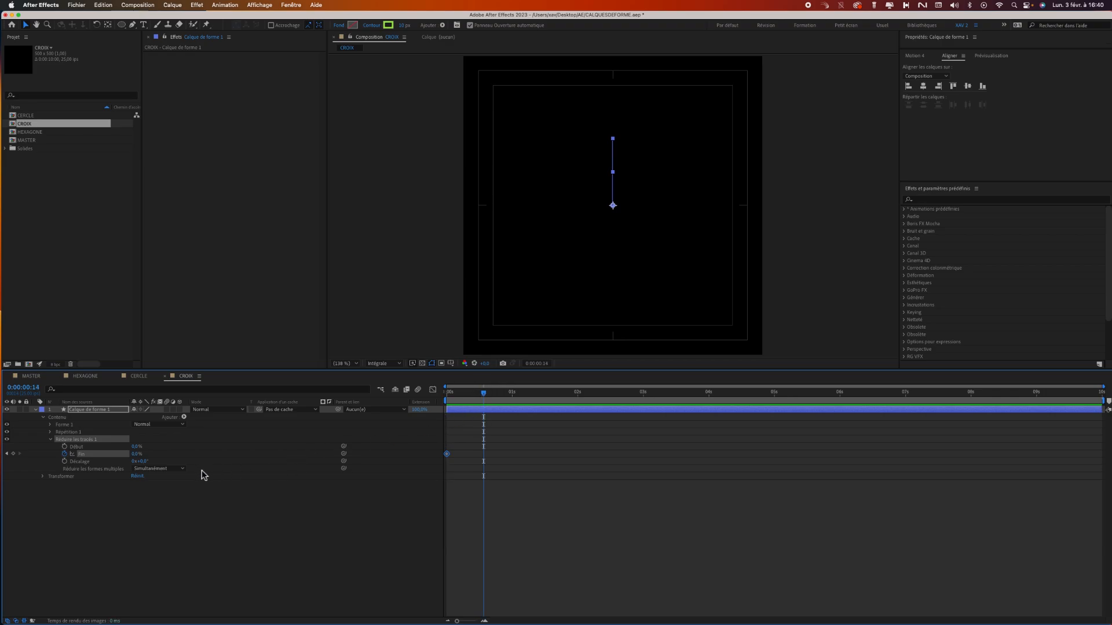
drag(139, 460, 205, 463)
Keyframe the Trim Paths Début value from 0% at frame 7 to 100% at frame 21.
drag(469, 393, 465, 393)
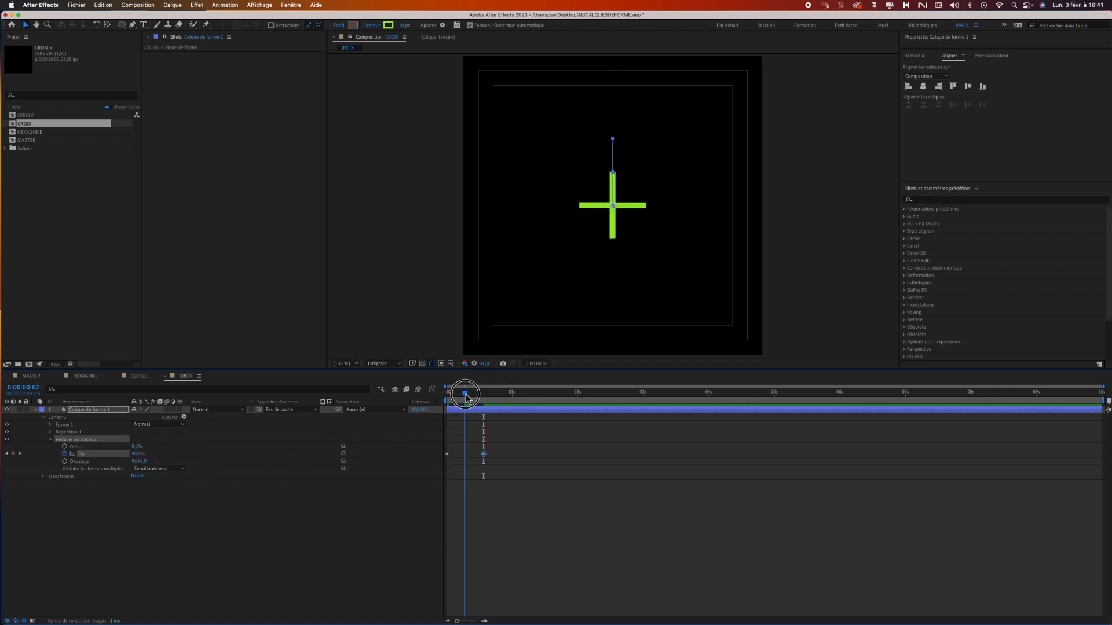
click(65, 447)
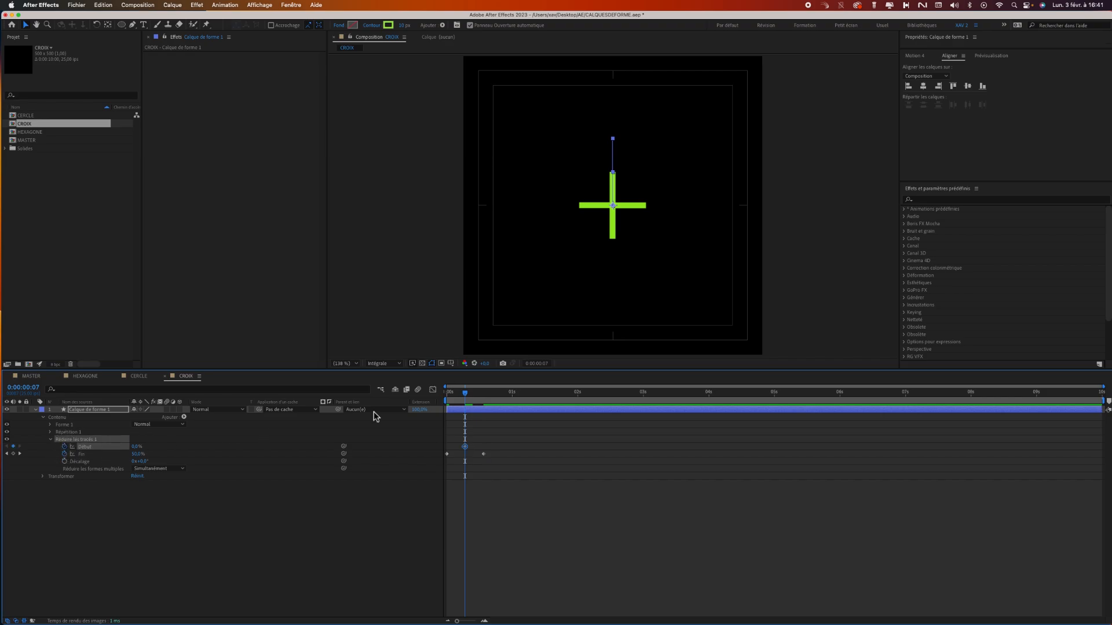
mouse_move(476, 394)
mouse_down()
mouse_move(512, 394)
mouse_move(502, 394)
mouse_up()
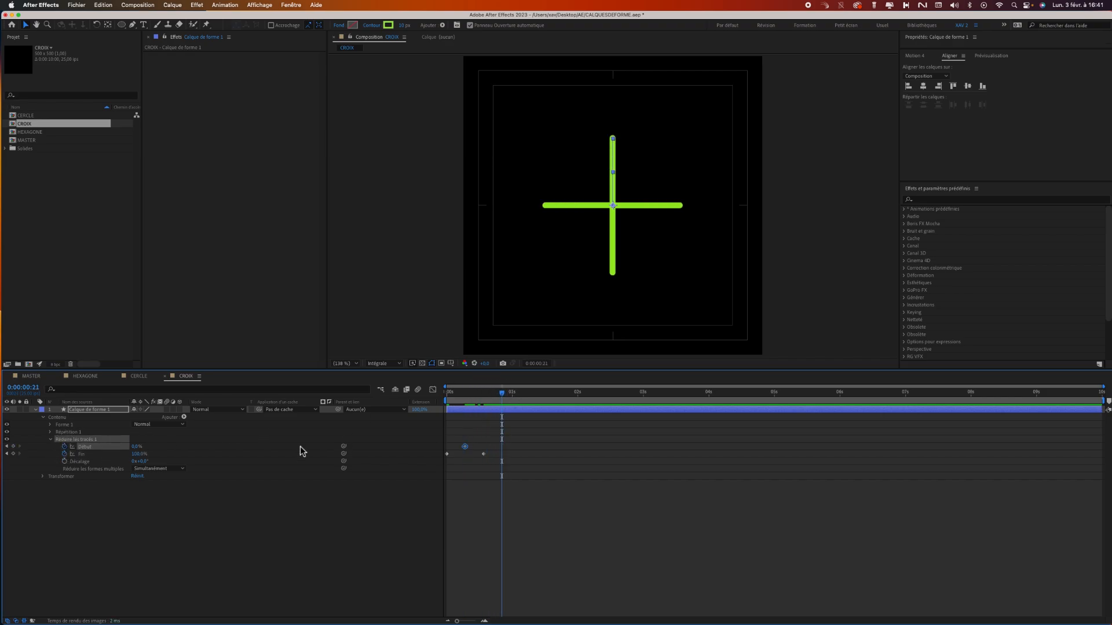
drag(137, 447, 193, 448)
End the work area at 1 second and preview the cross's animation.
click(513, 393)
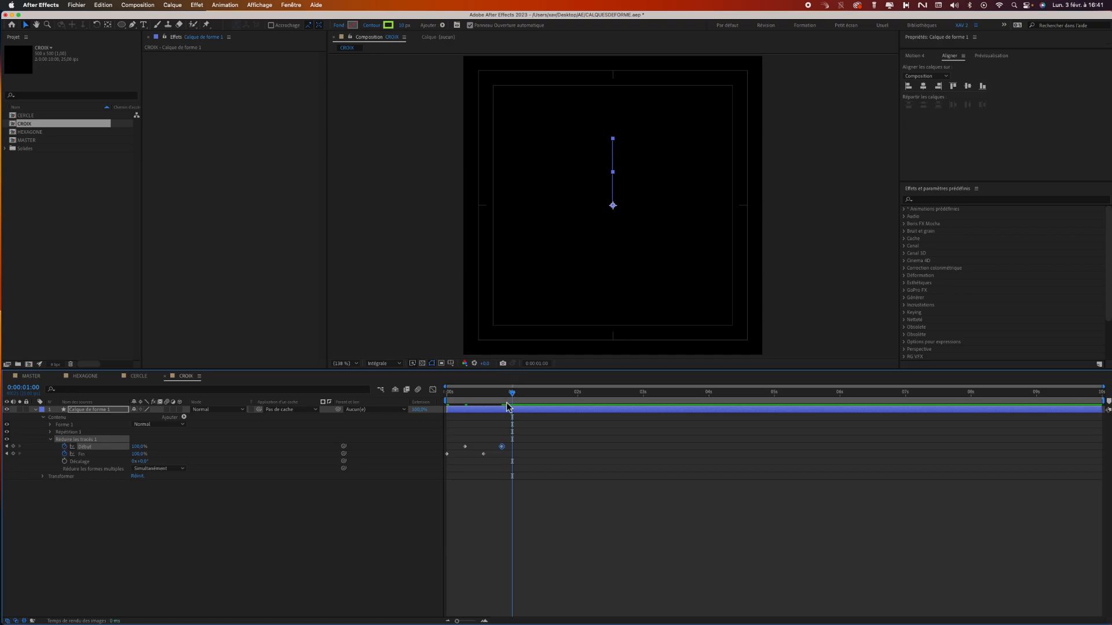
key(n)
key(space)
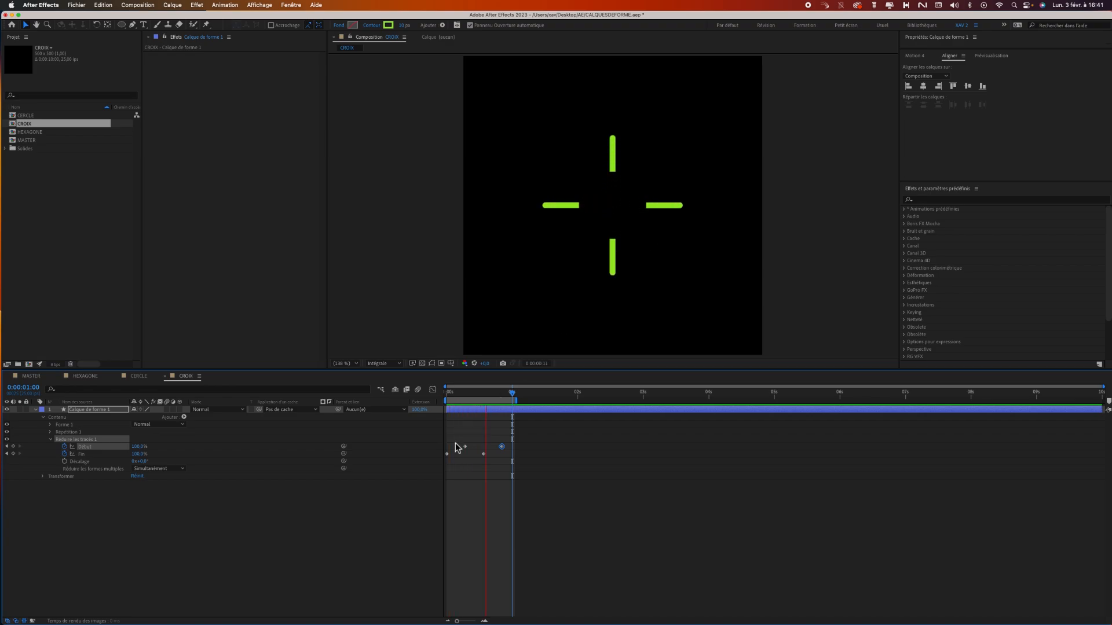
Apply Easy Ease to all four Début and Fin keyframes of Trim Paths.
click(513, 455)
drag(513, 454, 438, 476)
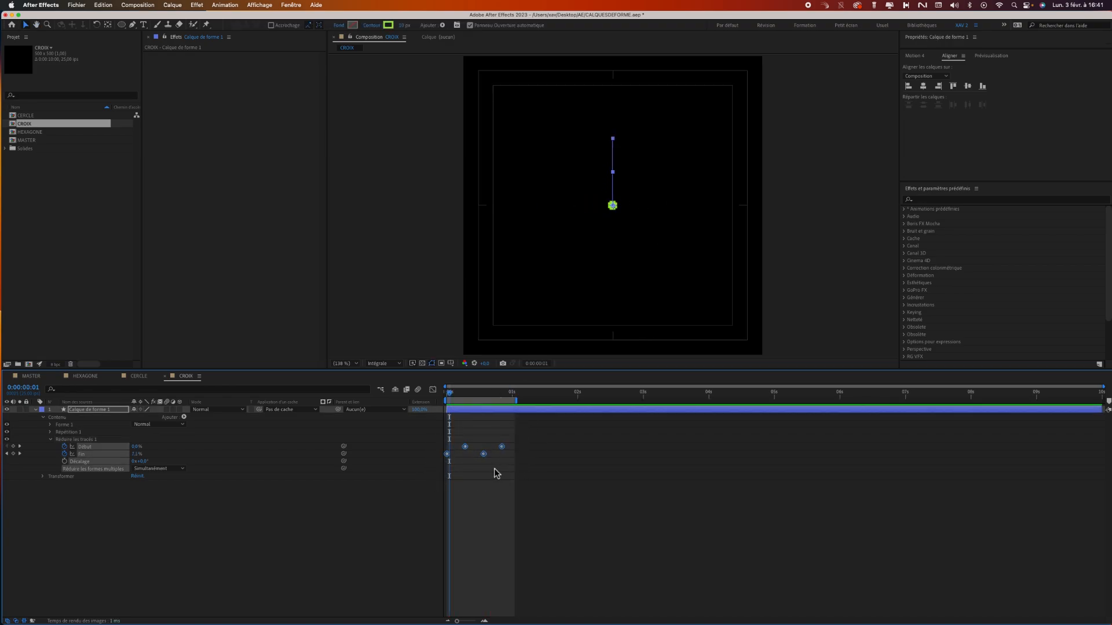
right_click(485, 454)
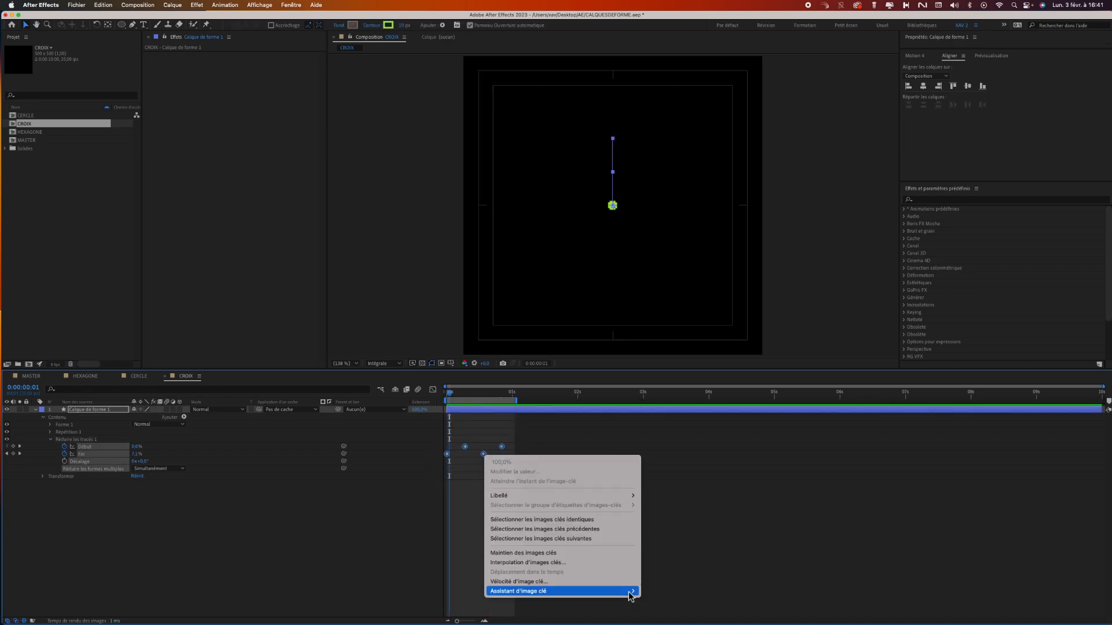
mouse_move(631, 592)
click(669, 597)
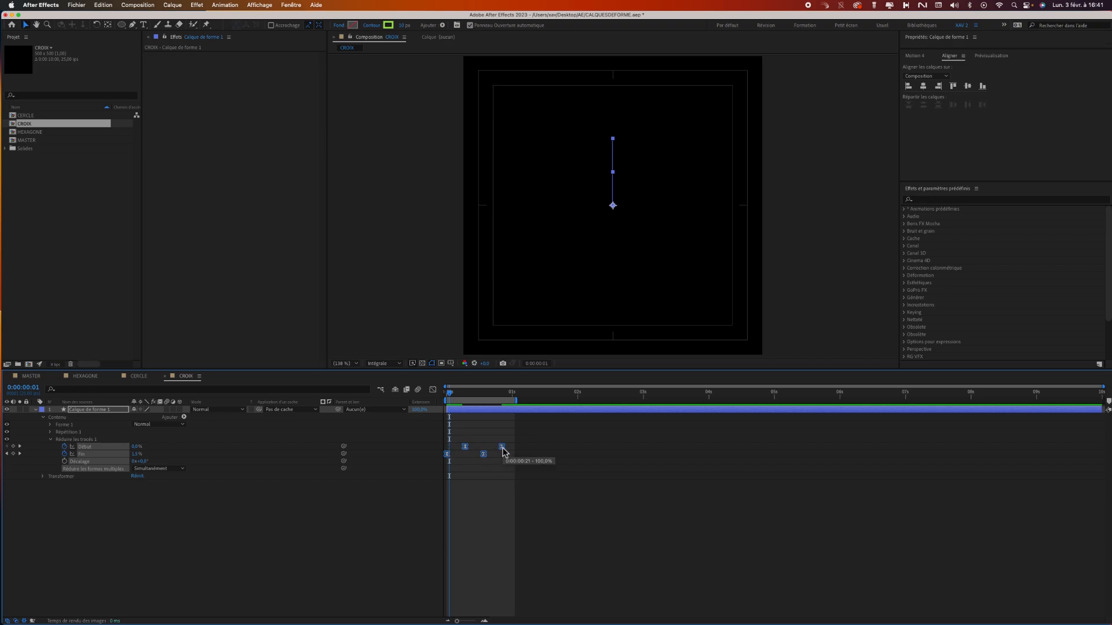
Compress the four Trim Paths keyframes proportionally into a shorter time span and preview the faster animation.
drag(503, 448, 484, 452)
click(481, 504)
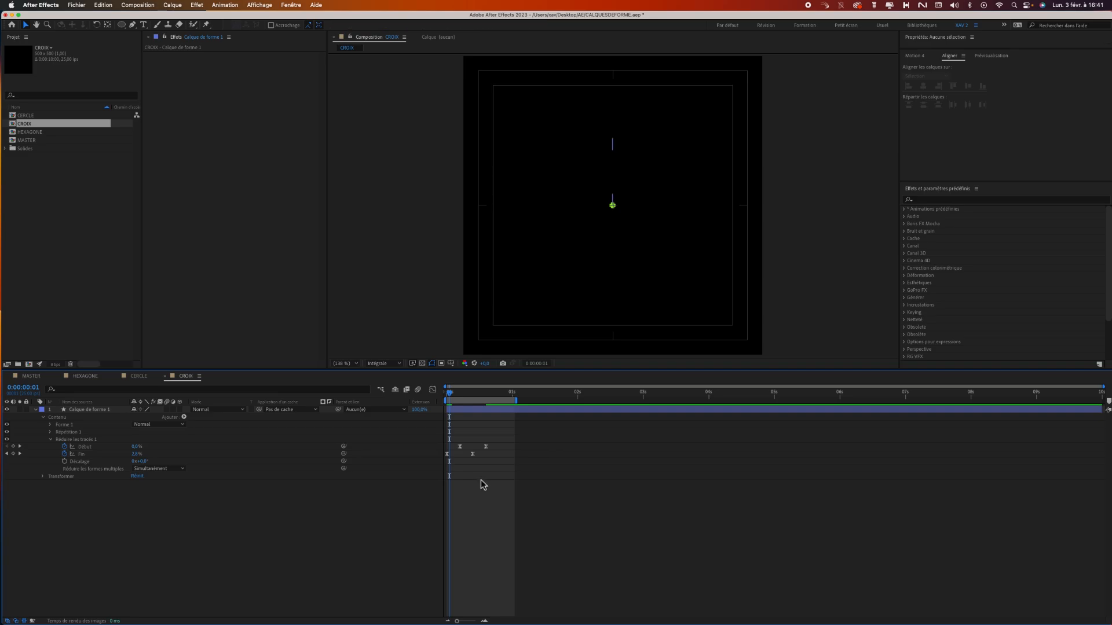
key(space)
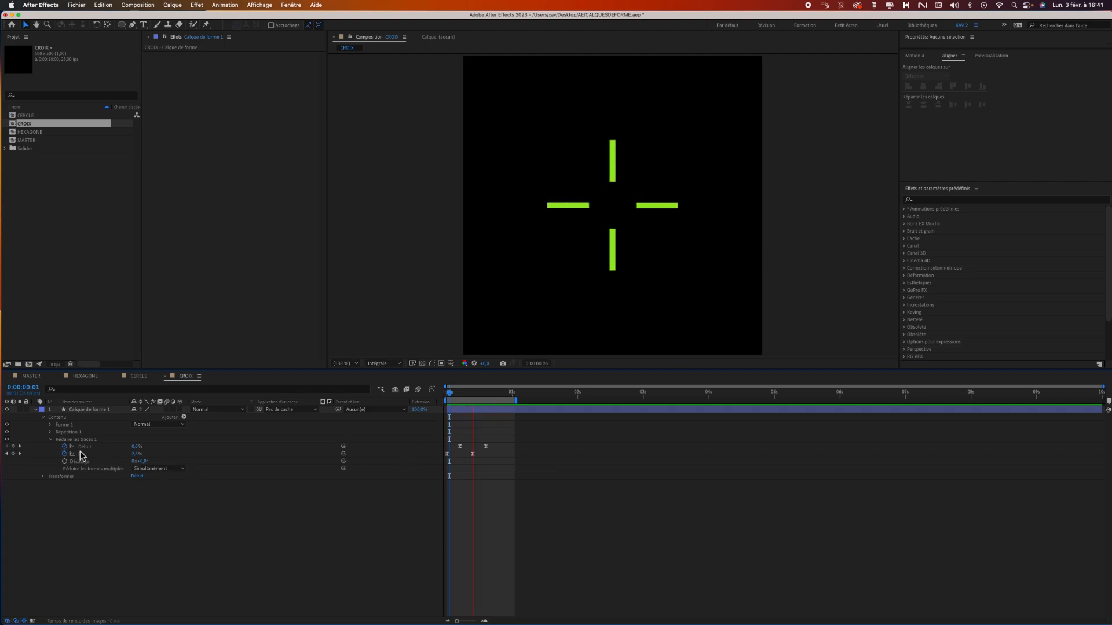
key(space)
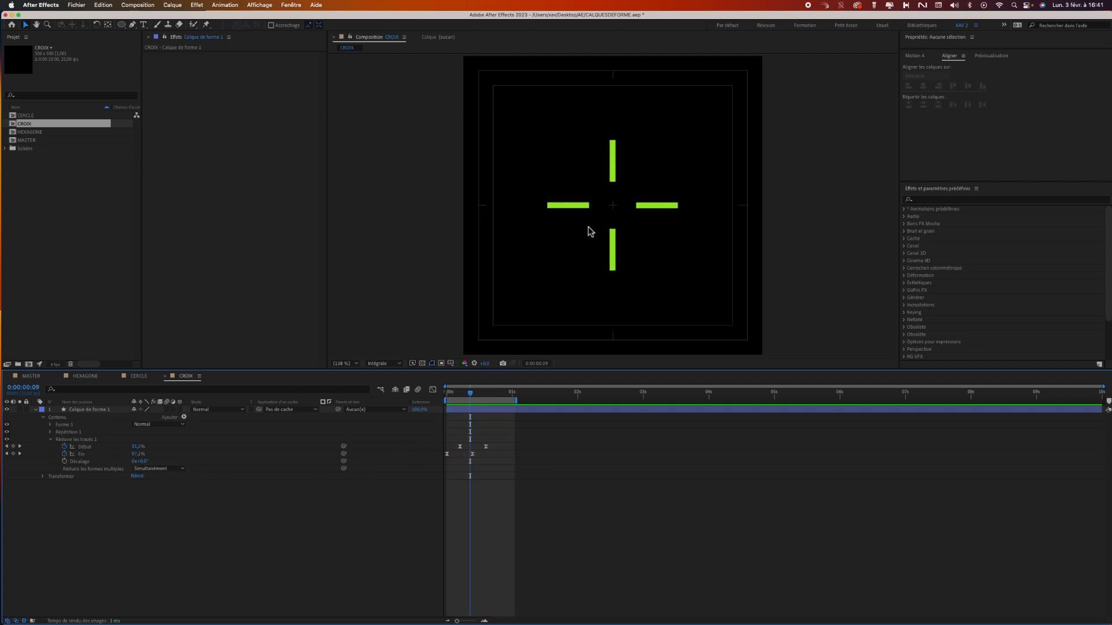
Set the line cap of Contour 1 to Extrémité arrondie and its line join to Sommet en arrondi.
click(50, 426)
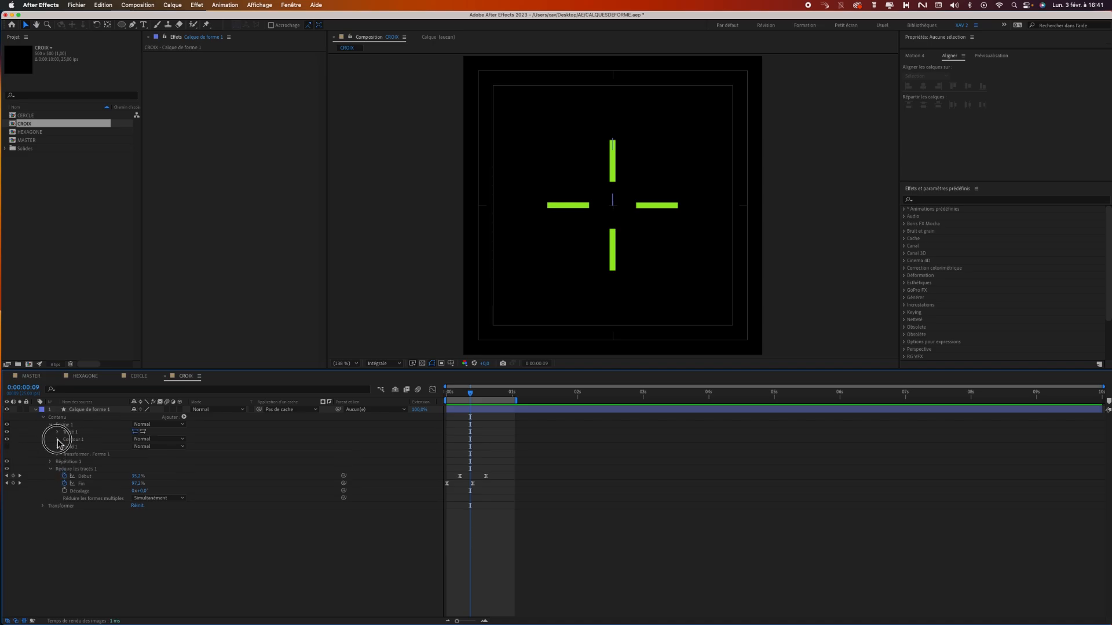
click(57, 440)
click(171, 478)
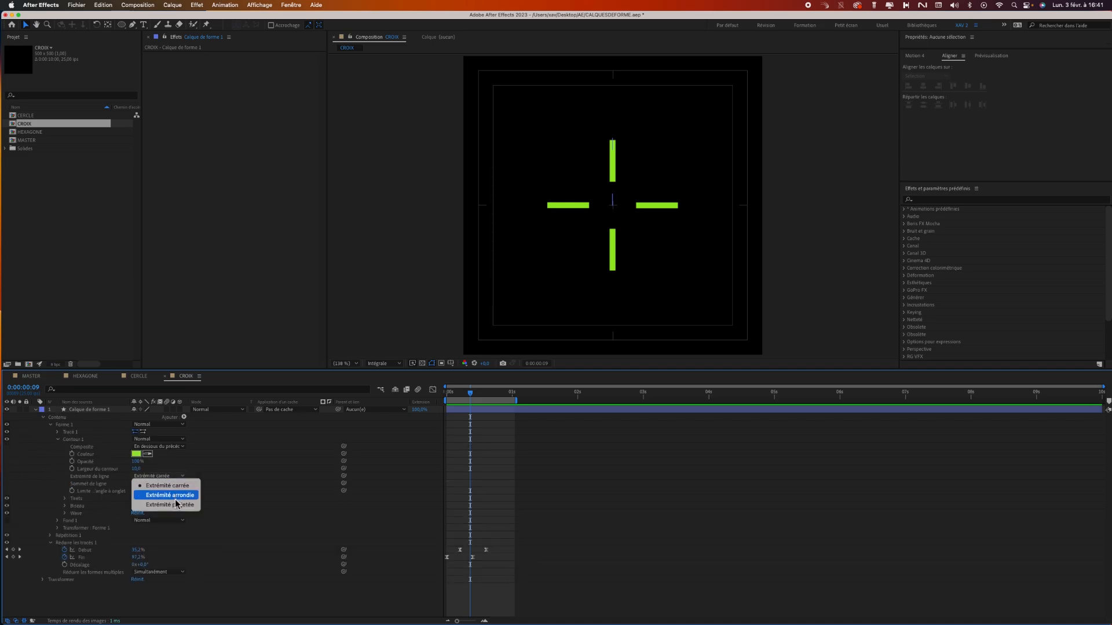
click(178, 496)
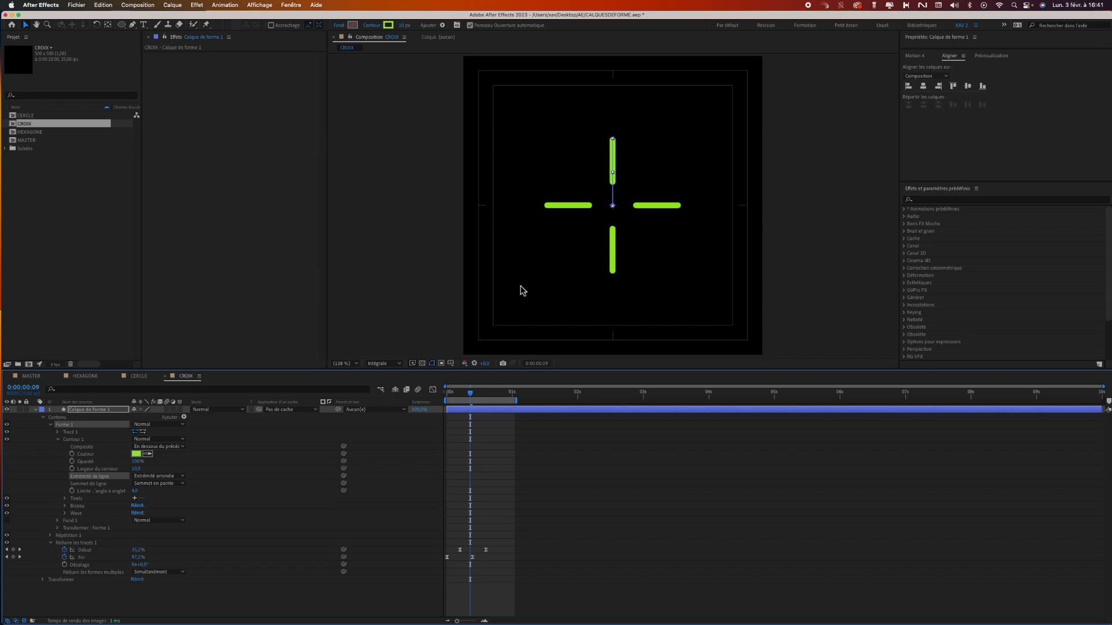
click(174, 490)
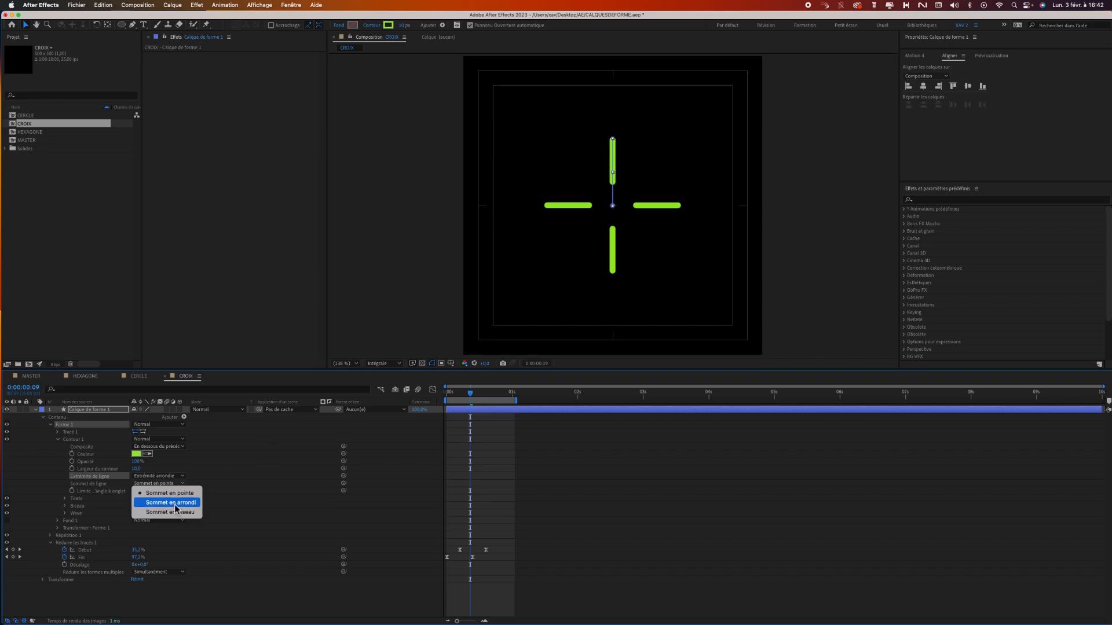
click(159, 499)
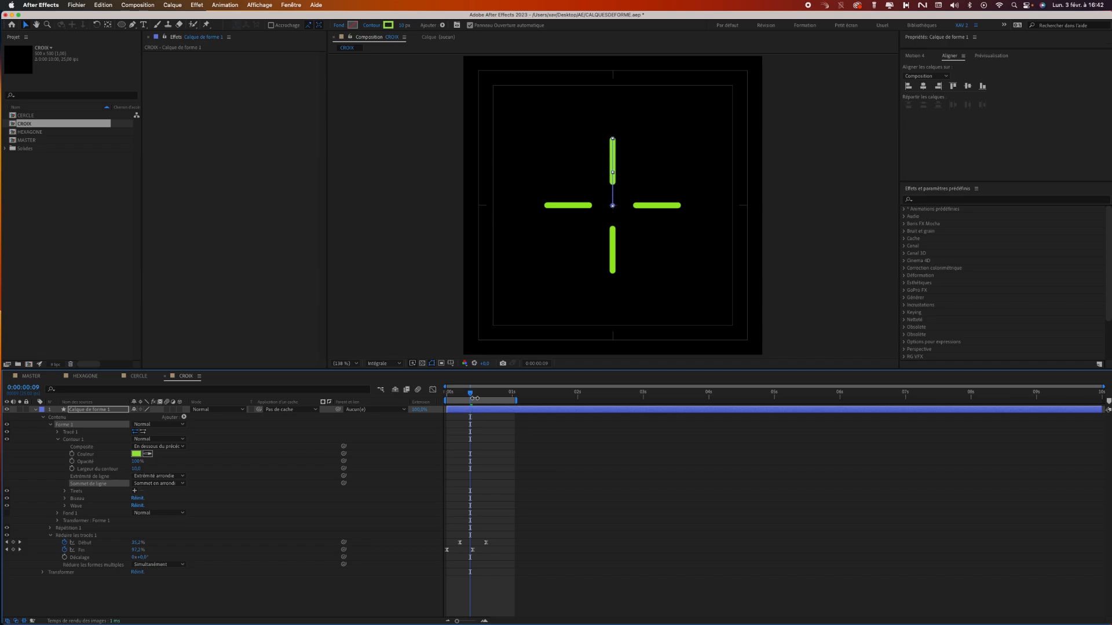
Preview the rounded cross animation from the start and collapse the Forme 1 and Trim Paths properties.
drag(474, 399, 417, 400)
key(space)
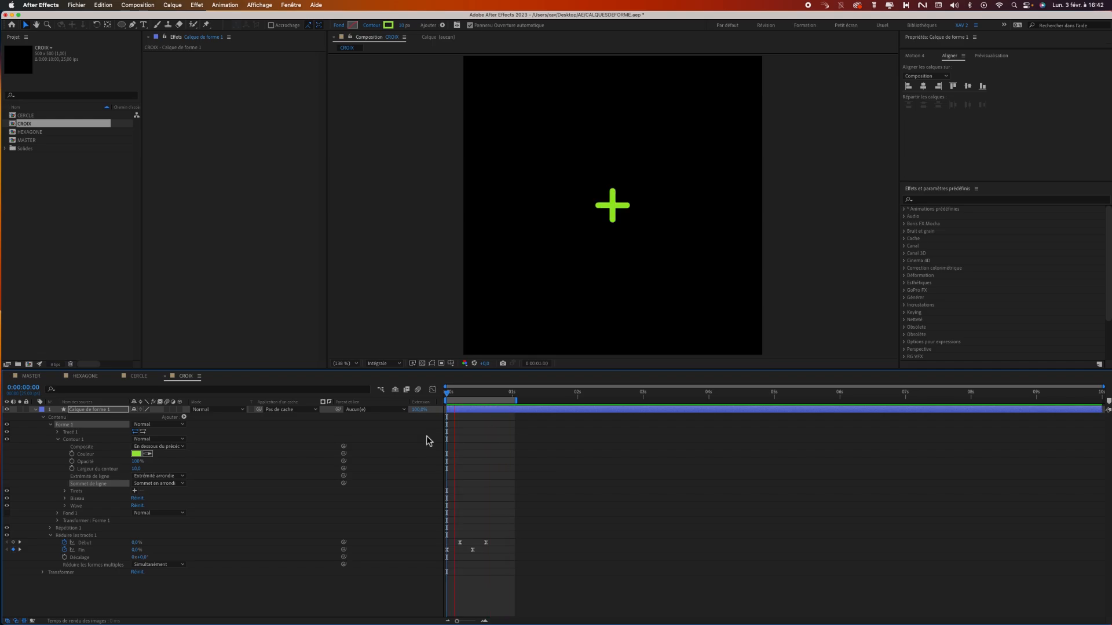
key(space)
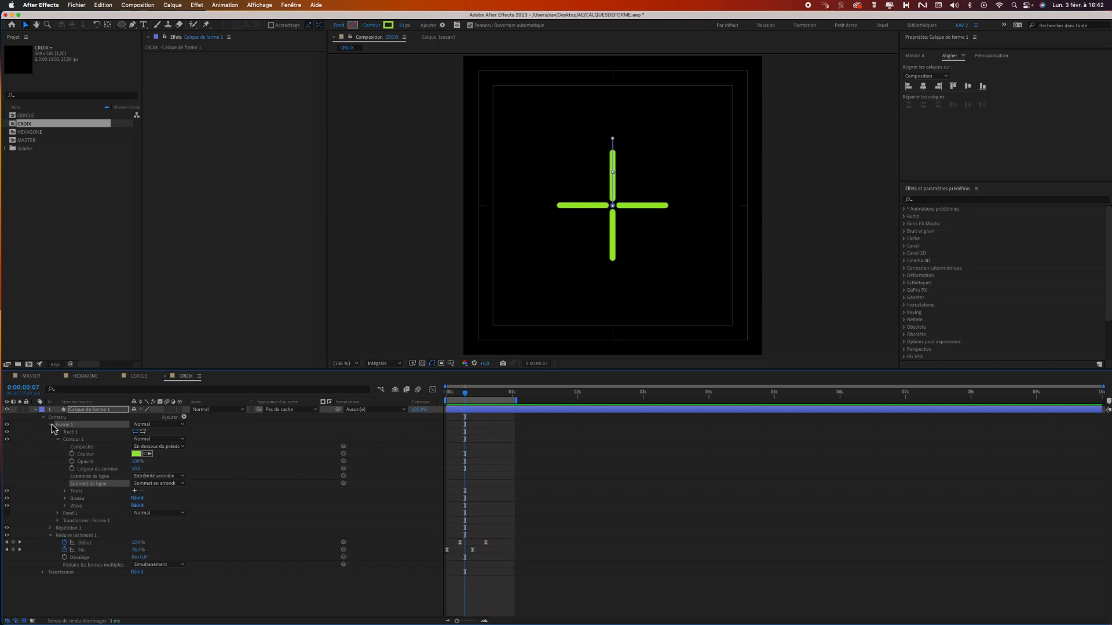
click(51, 425)
click(50, 440)
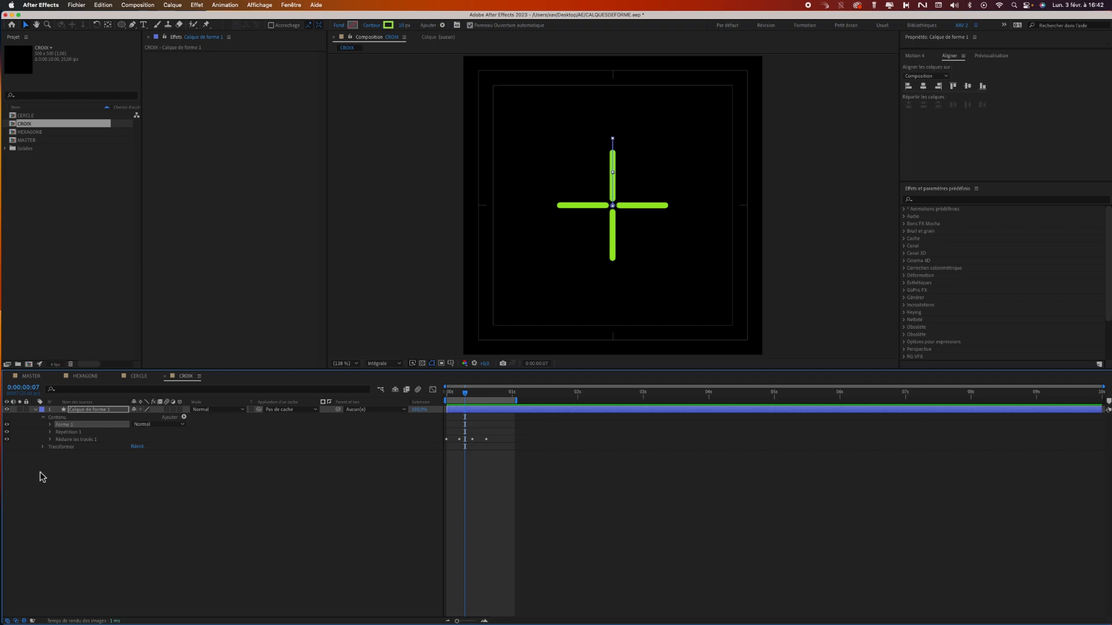
Rename the shape layer as croix and duplicate it.
drag(467, 400, 437, 404)
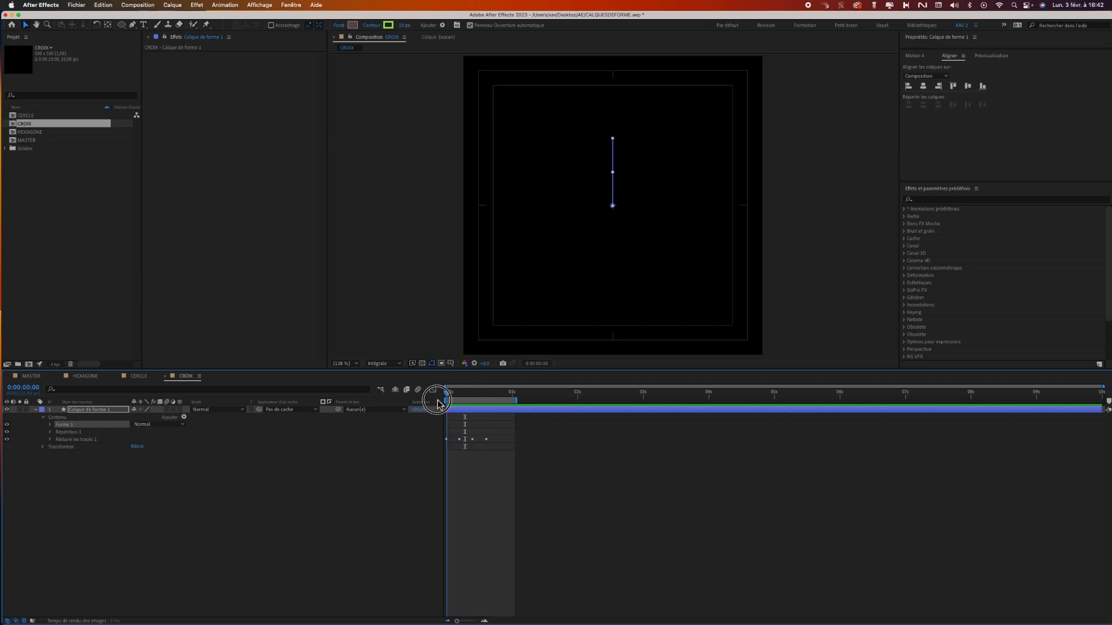
click(410, 465)
click(81, 410)
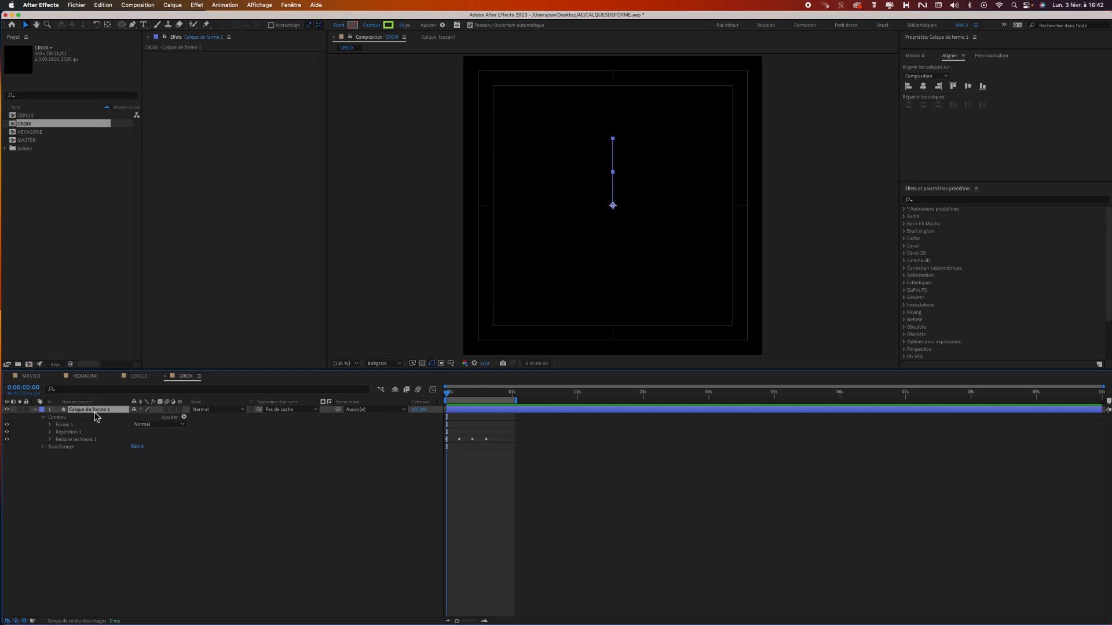
key(Return)
key(Return)
click(67, 491)
click(85, 411)
key(cmd+d)
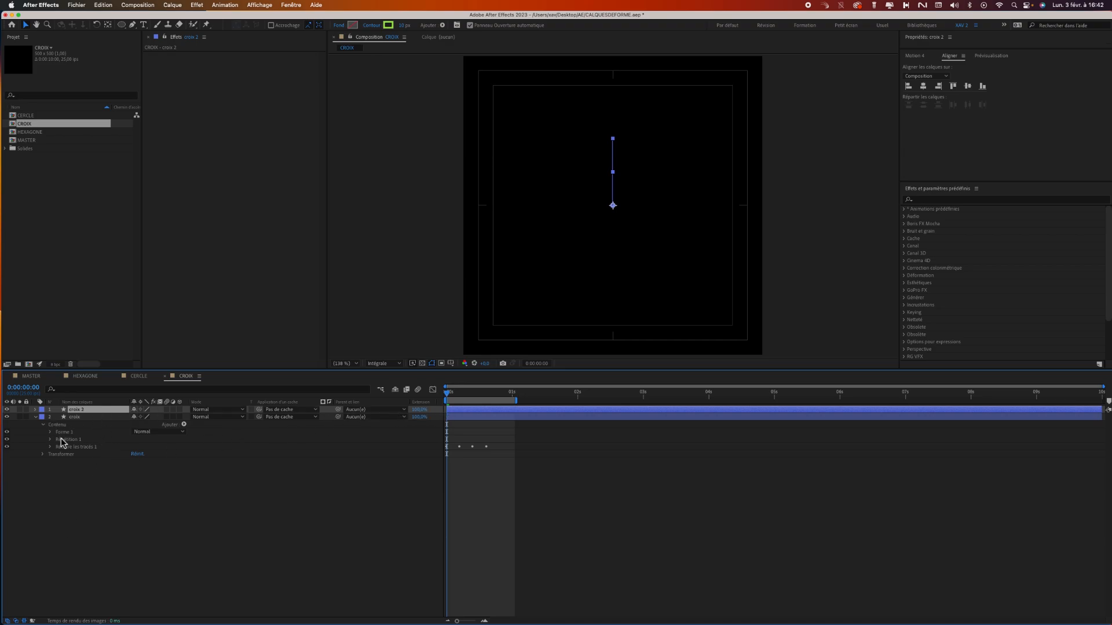
Set the rotation of the croix 2 layer to 25°.
key(r)
click(143, 417)
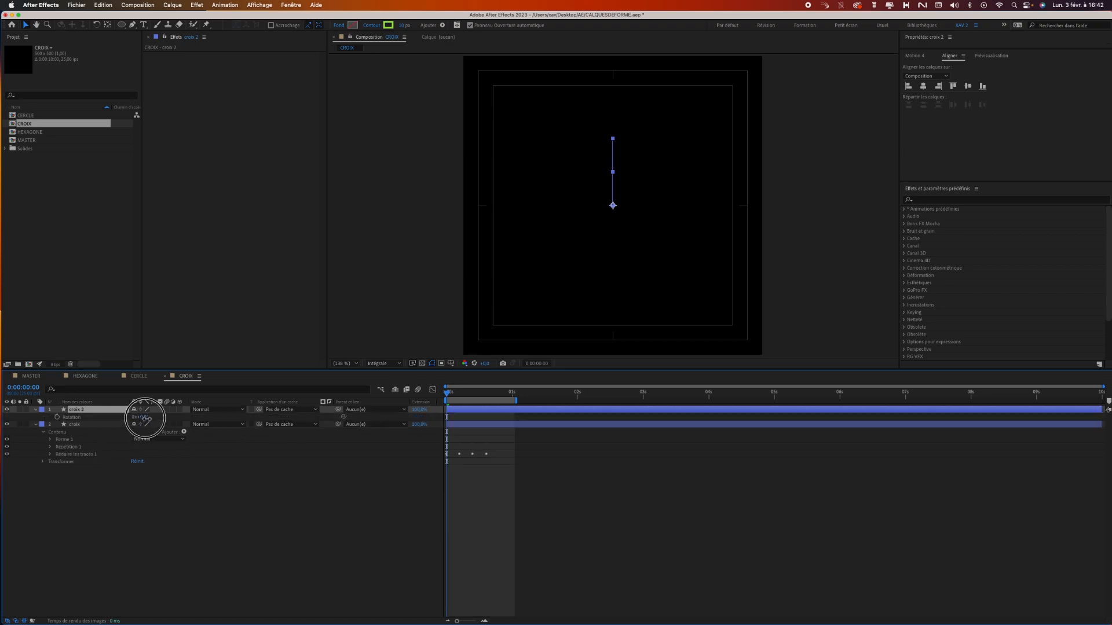
key(Return)
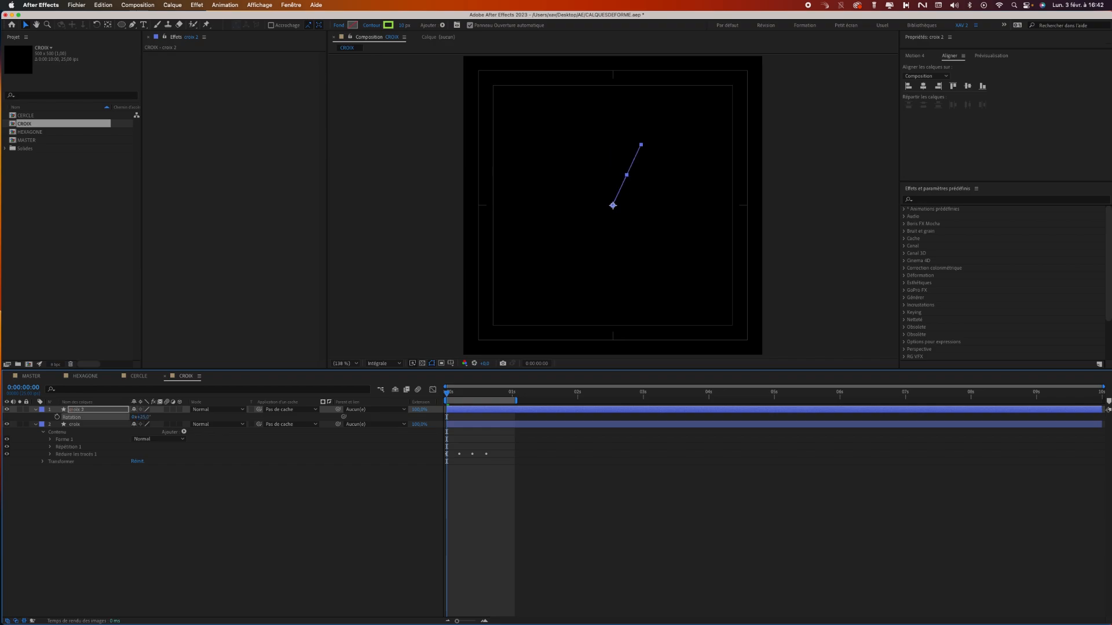
Set the croix 2 layer's rotation to 45° with the arms of both crosses in view at frame 10.
click(35, 410)
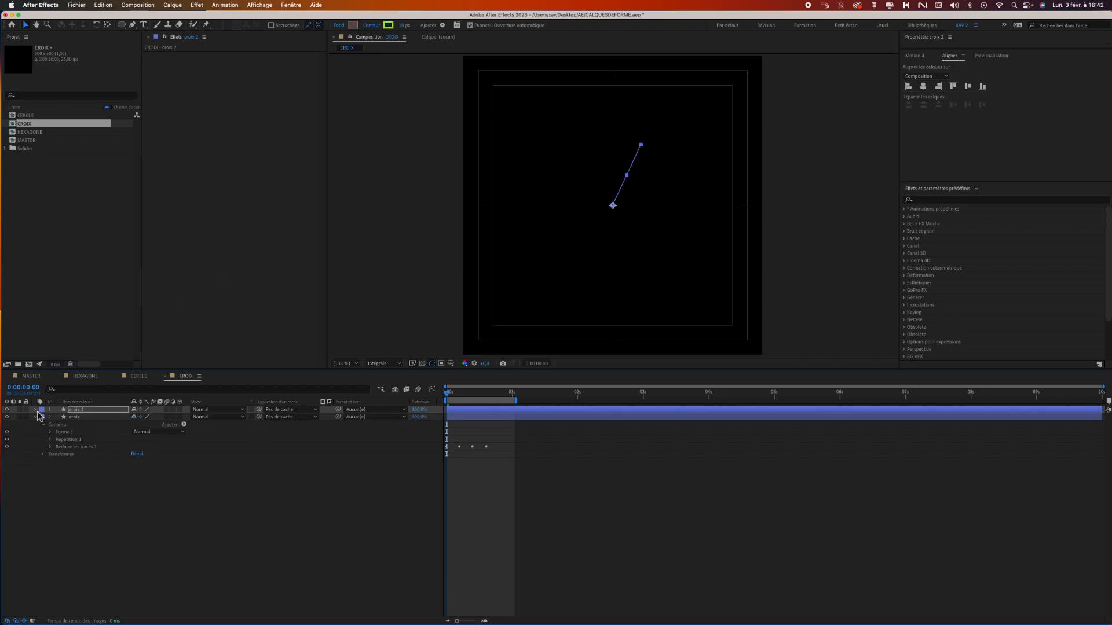
click(34, 417)
click(35, 410)
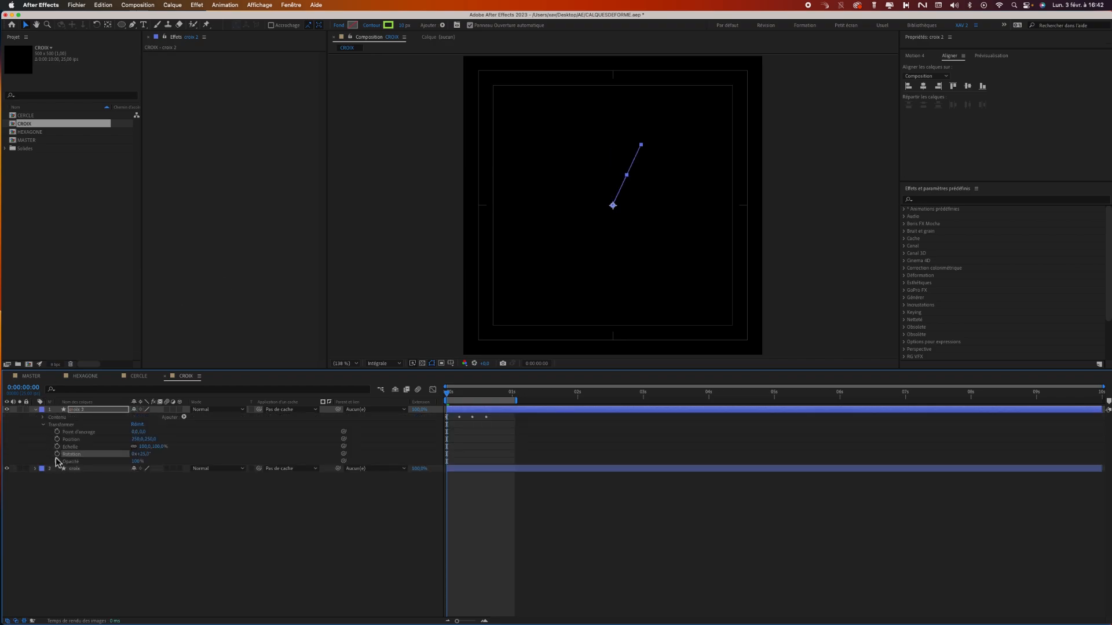
drag(451, 399, 473, 403)
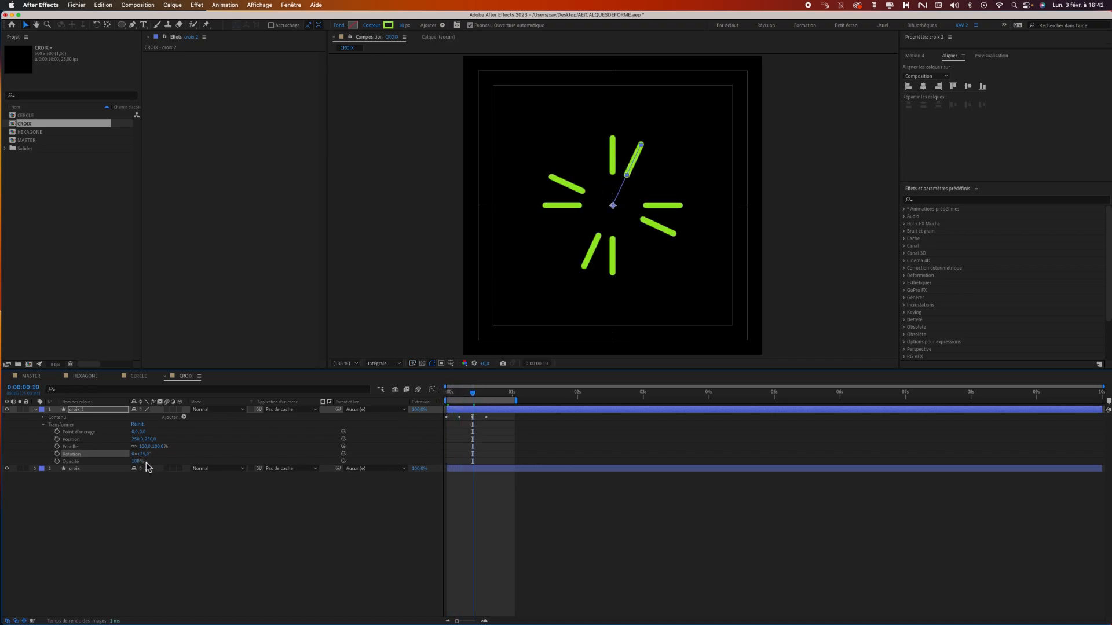
click(146, 455)
text(45)
key(Return)
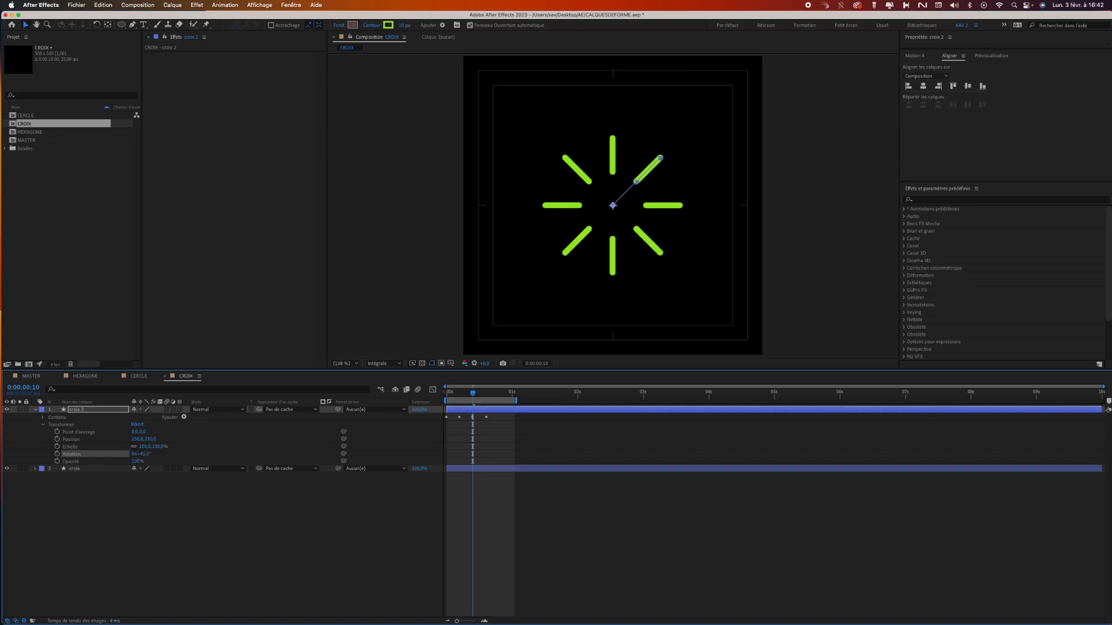
Change the stroke colour of the croix 2 layer to a bright orange at full brightness.
click(394, 28)
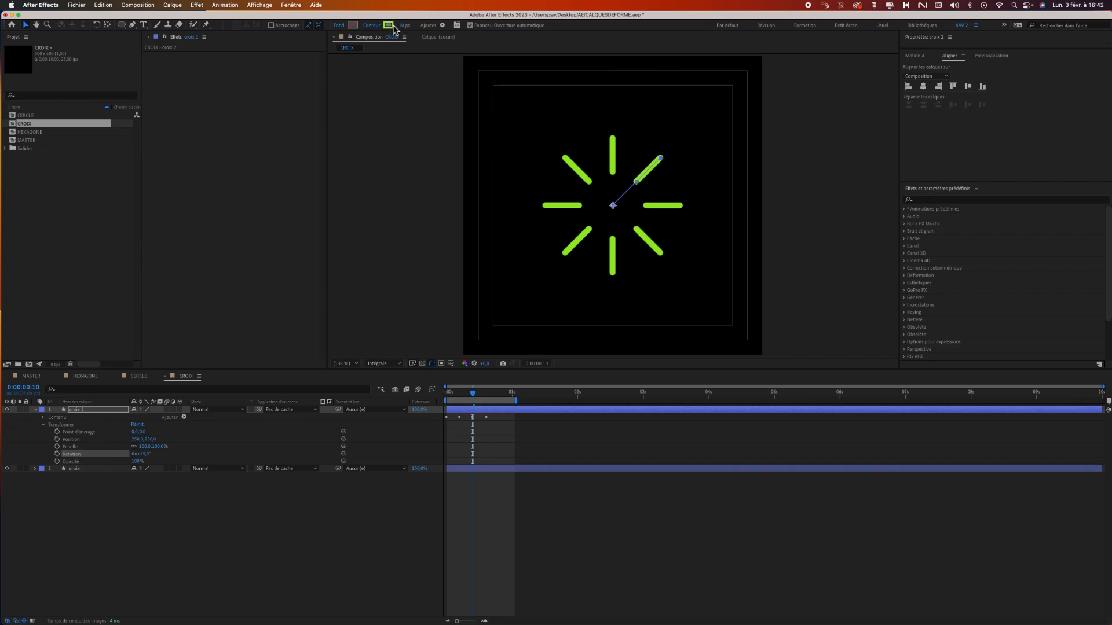
click(85, 203)
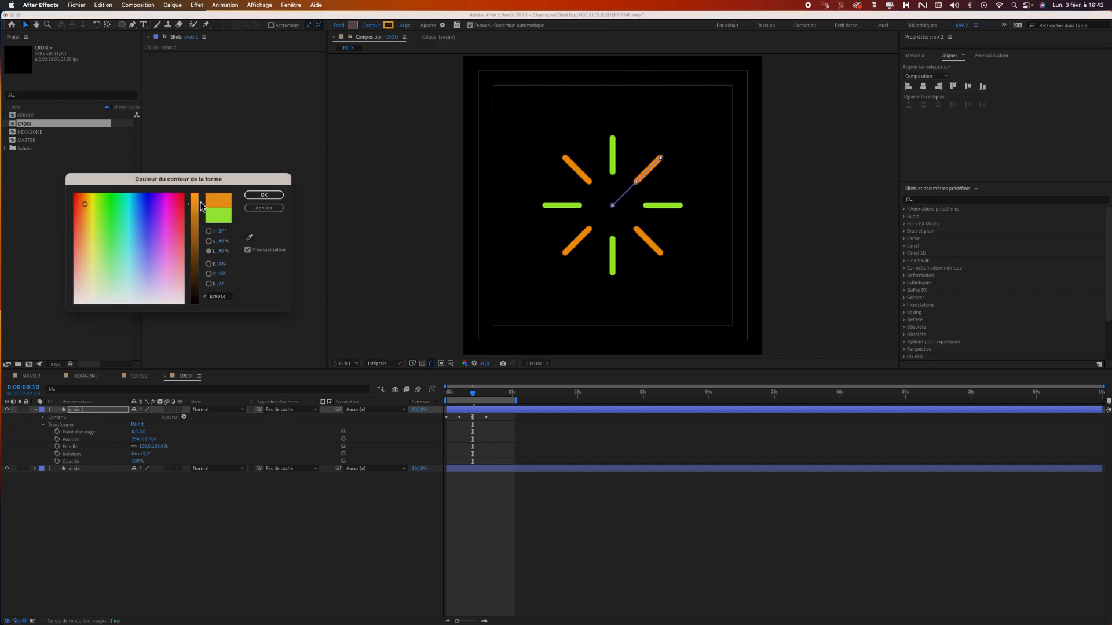
drag(200, 204, 204, 175)
click(264, 194)
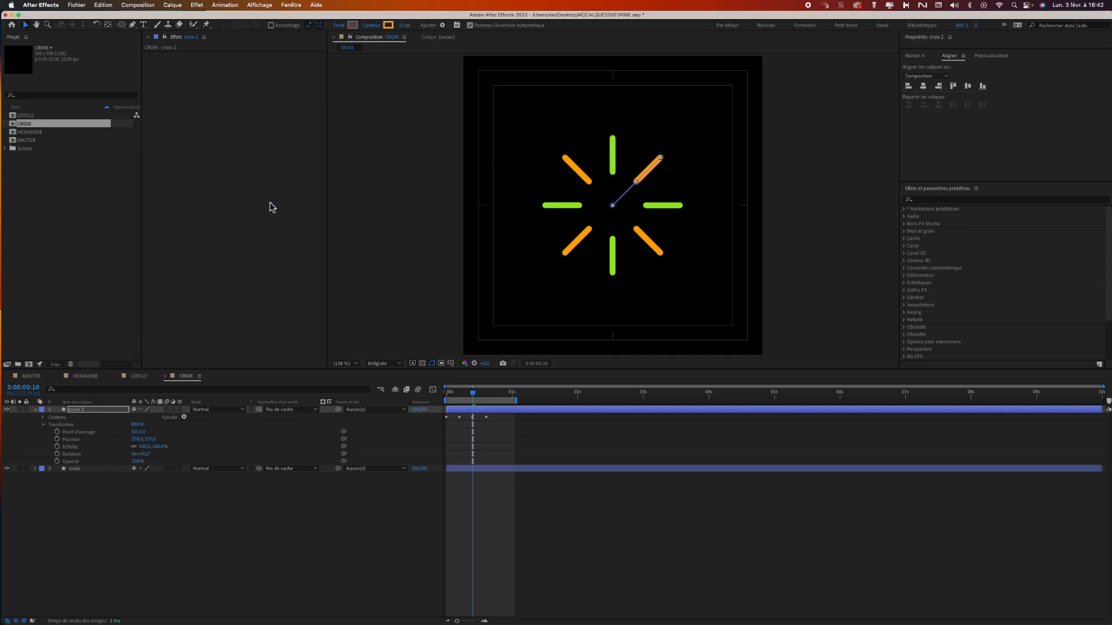
Preview the two-coloured CROIX burst animation from the first frame.
drag(474, 398, 446, 398)
key(space)
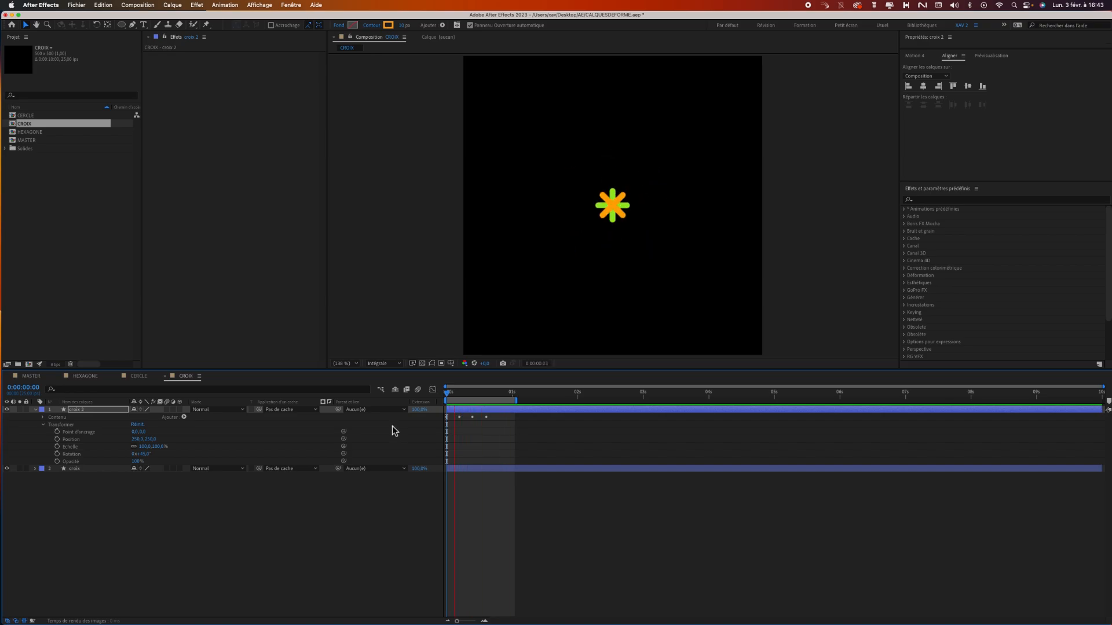
key(space)
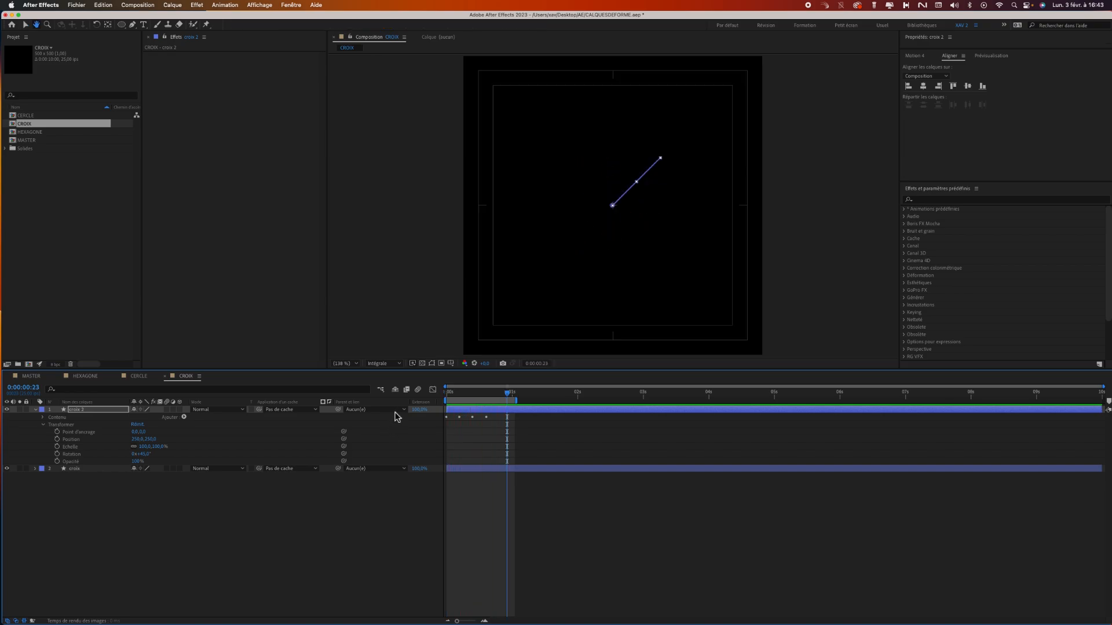
Add the CROIX composition to MASTER below and left of the title, with its layer starting at about 0.45 seconds.
click(32, 377)
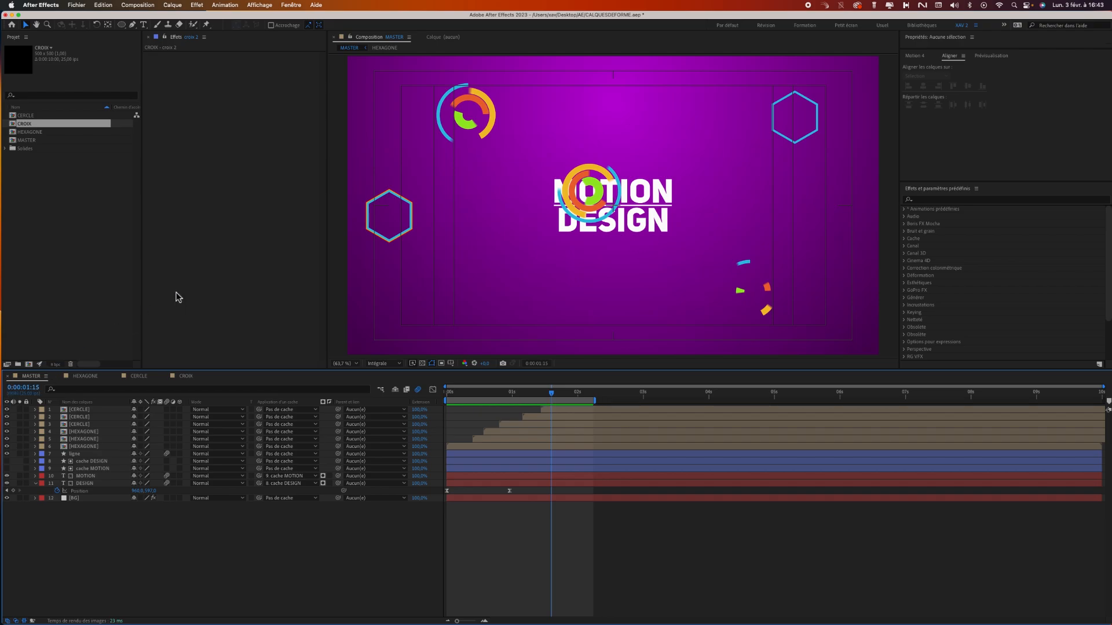
drag(26, 124, 502, 286)
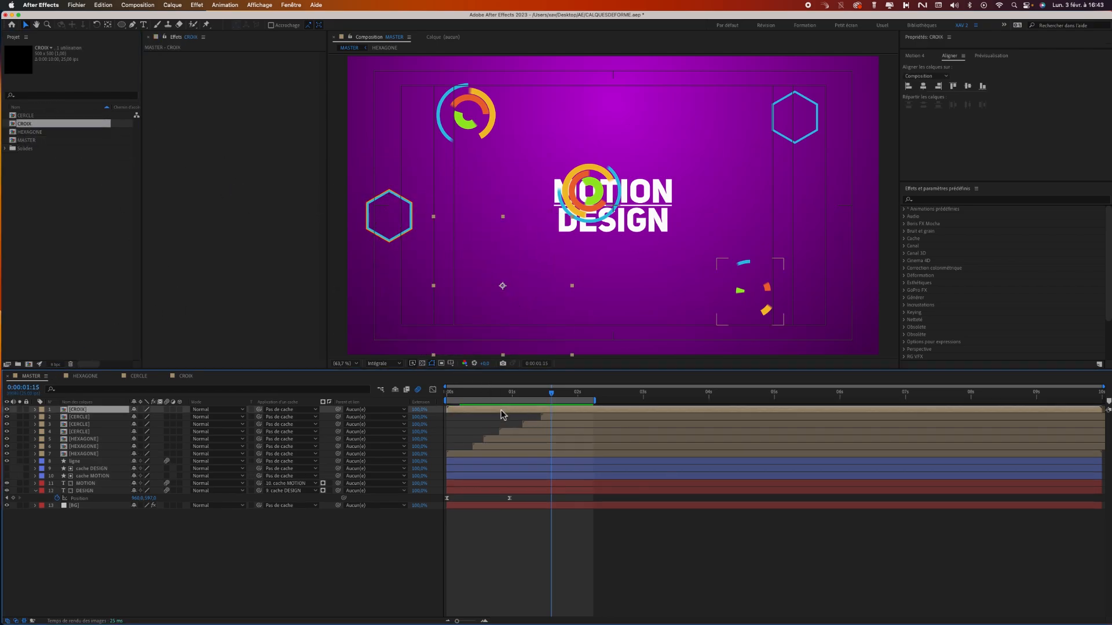
mouse_move(502, 414)
mouse_down()
mouse_move(526, 412)
mouse_move(474, 396)
mouse_move(515, 397)
mouse_move(493, 399)
mouse_up()
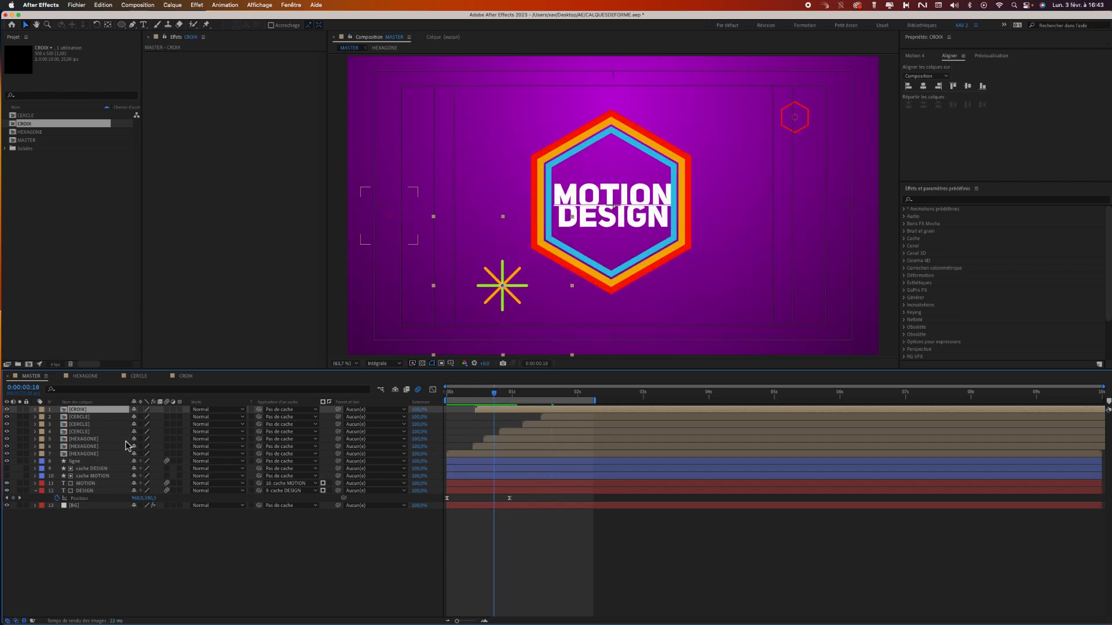
Duplicate the CROIX layer, place the copy above and right of the title, and delay its start to about 0.7 seconds.
key(super+d)
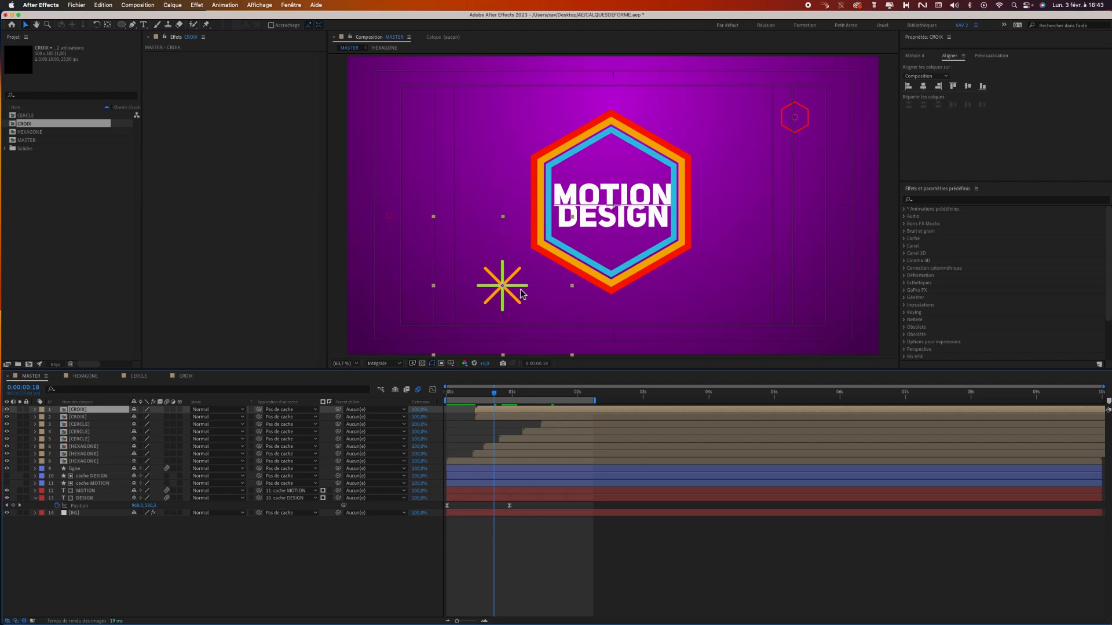
drag(508, 291, 680, 104)
drag(510, 412, 546, 412)
Add a third CROIX copy starting at about 1 second and place it over the lower-right ring of the frame.
key(super+d)
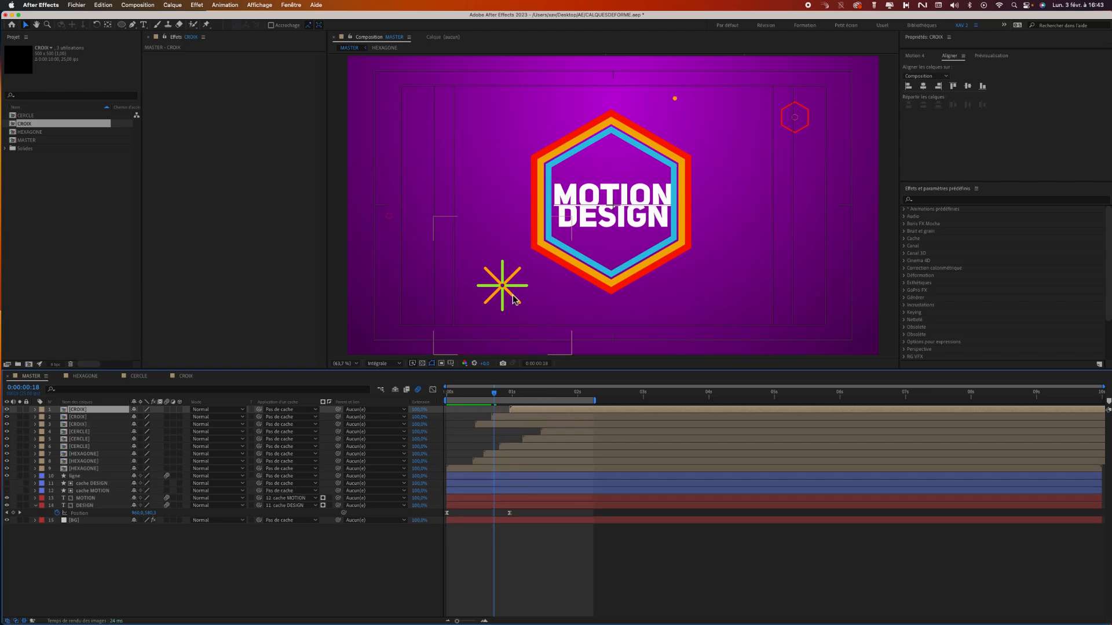
click(532, 395)
drag(673, 102, 772, 298)
Shift the lower-right CERCLE layer earlier in time so it starts at about 0.3 seconds.
drag(531, 396, 595, 392)
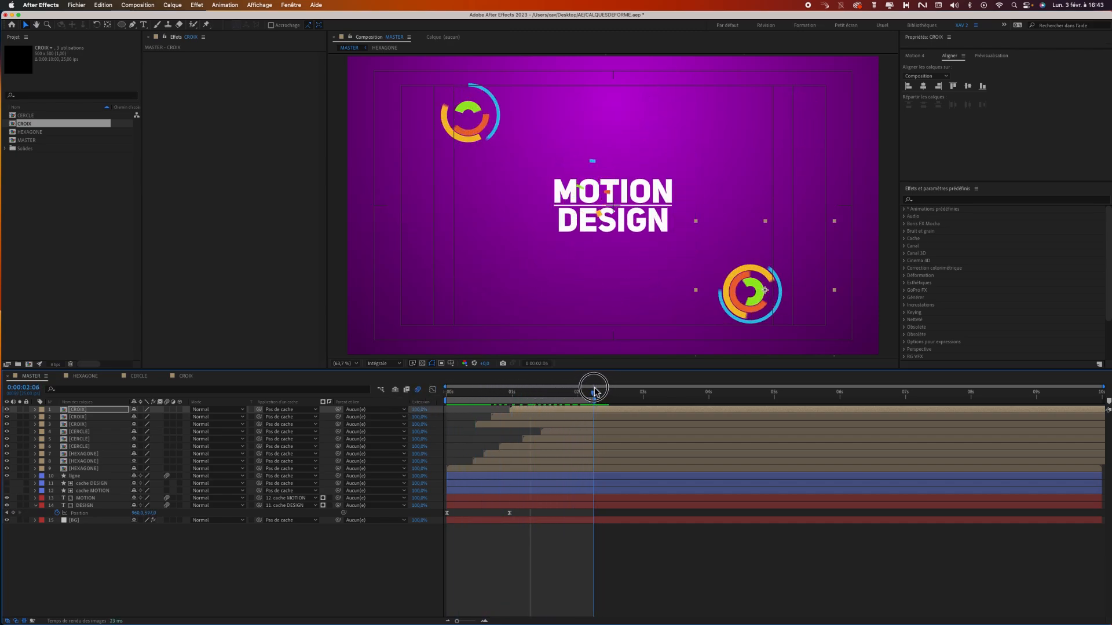
click(596, 432)
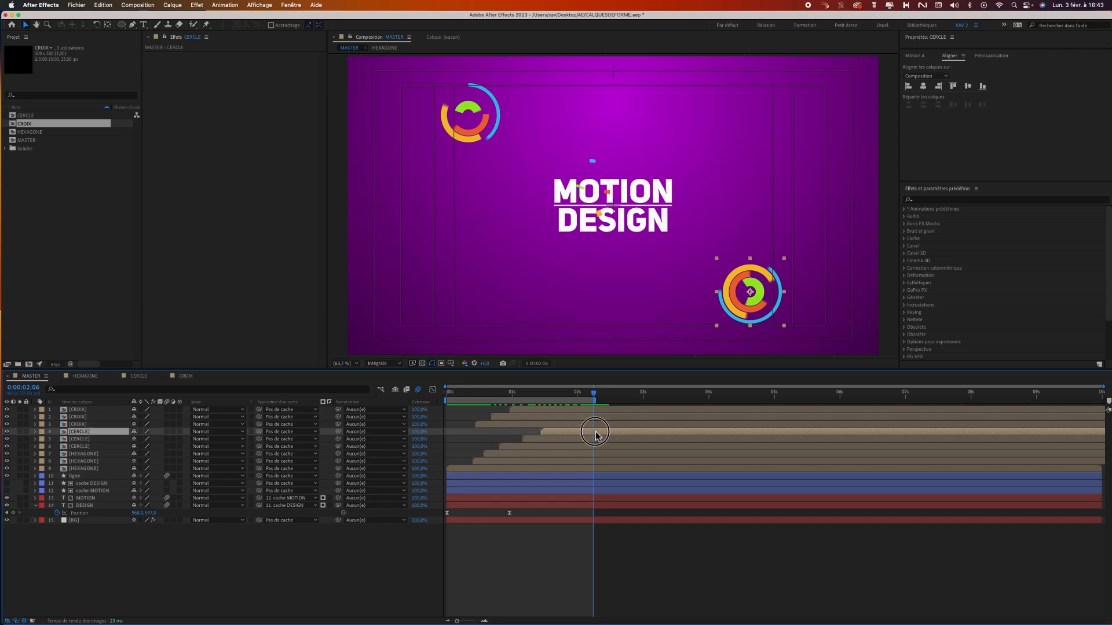
drag(596, 432, 517, 436)
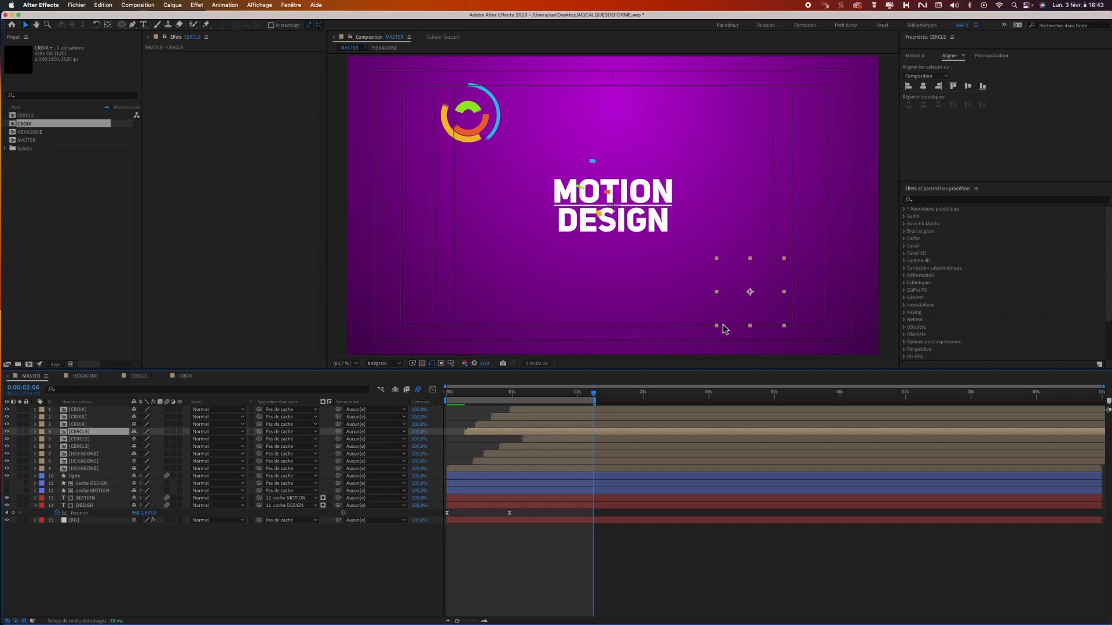
Extend the end of the MASTER work area to about 3 seconds and preview the animation from the start.
drag(558, 392, 642, 387)
key(n)
drag(611, 399, 390, 427)
key(space)
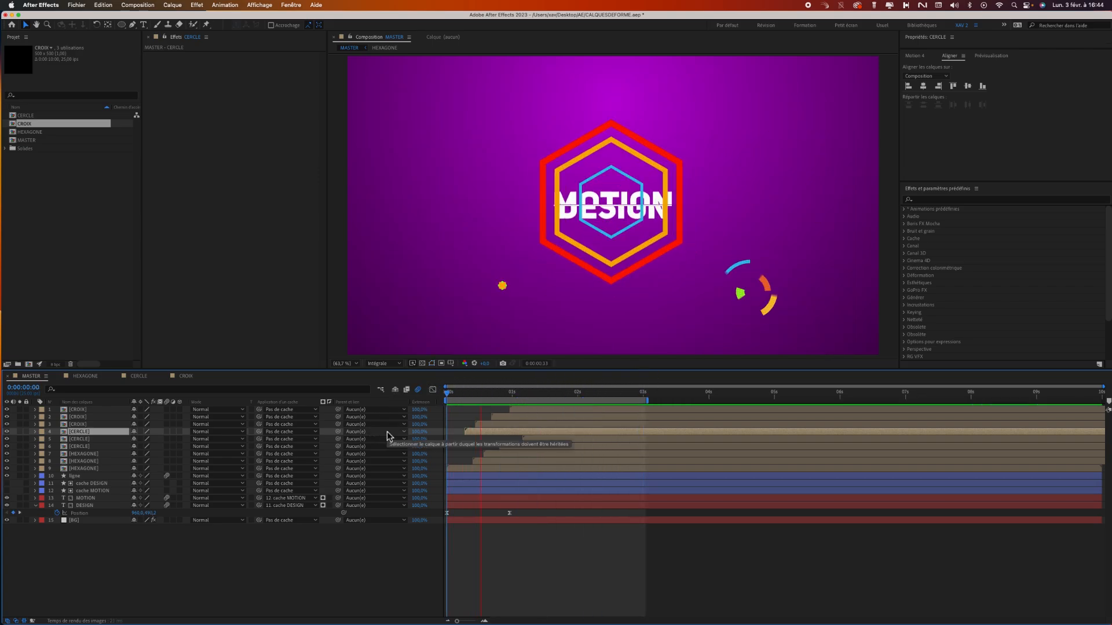
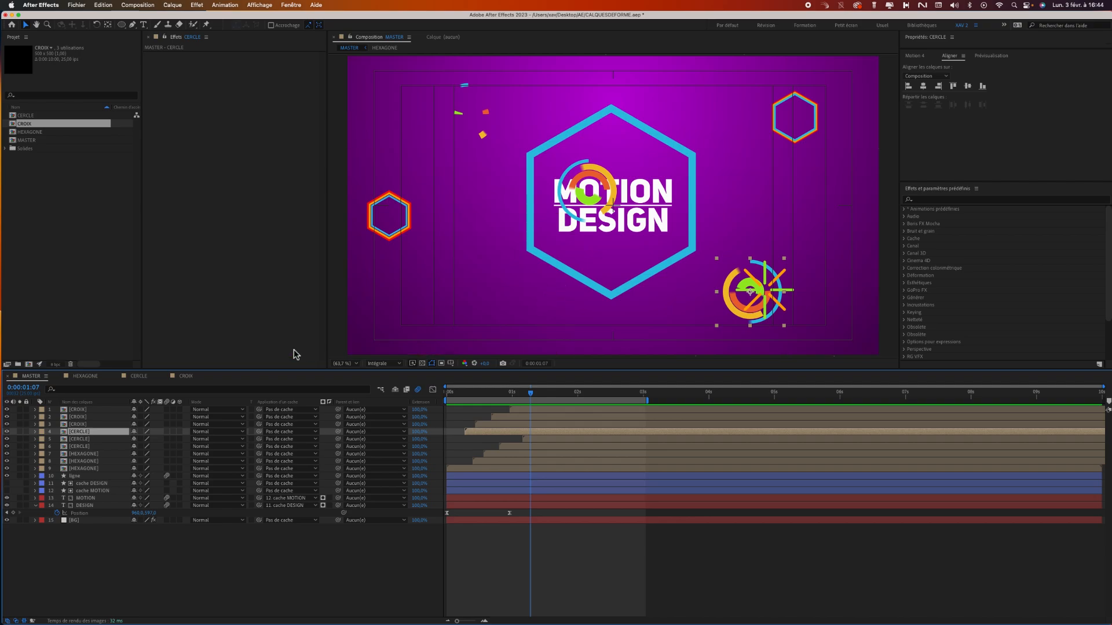
Collapse the DESIGN layer's properties in MASTER, find the Echo effect and apply it to the ligne layer.
mouse_move(503, 394)
mouse_down()
mouse_move(472, 389)
mouse_move(489, 389)
mouse_up()
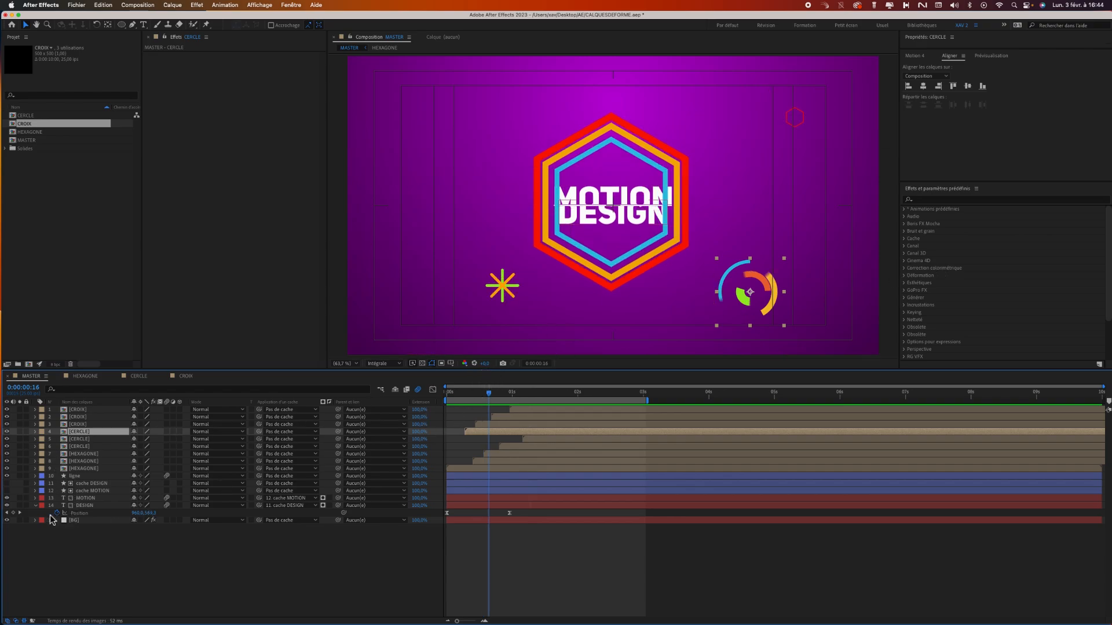
click(36, 506)
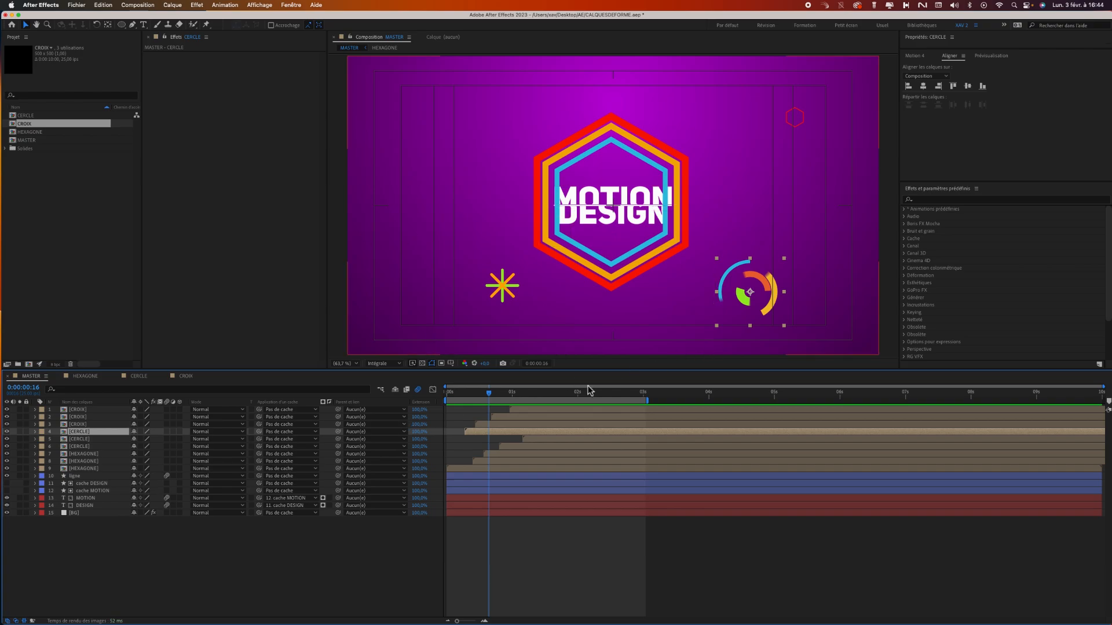
click(93, 469)
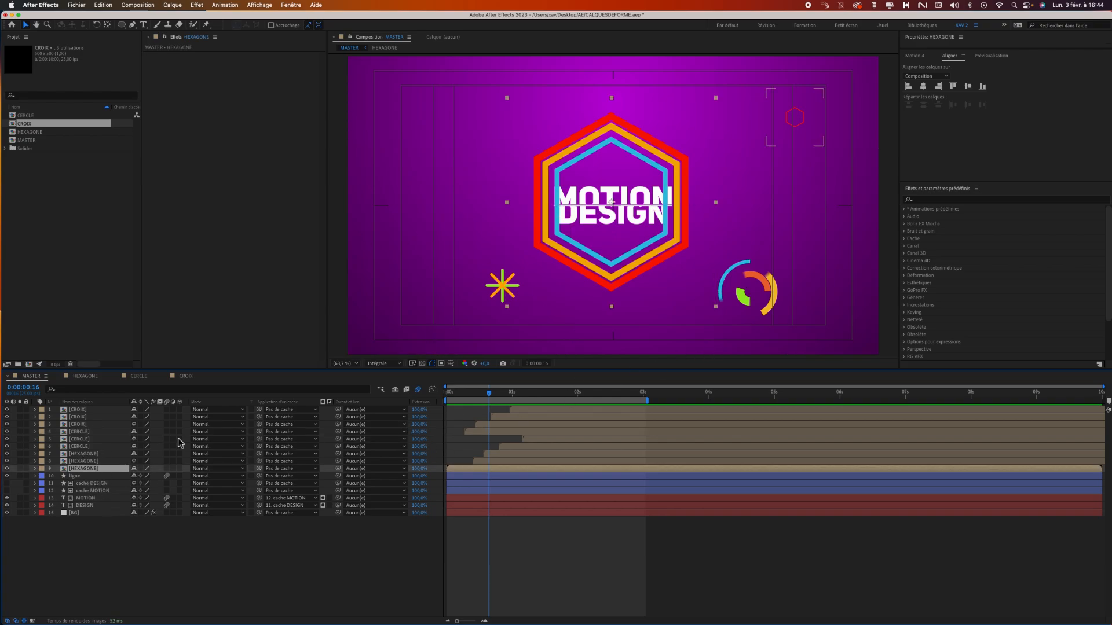
mouse_move(474, 395)
mouse_down()
mouse_move(454, 390)
mouse_move(477, 393)
mouse_up()
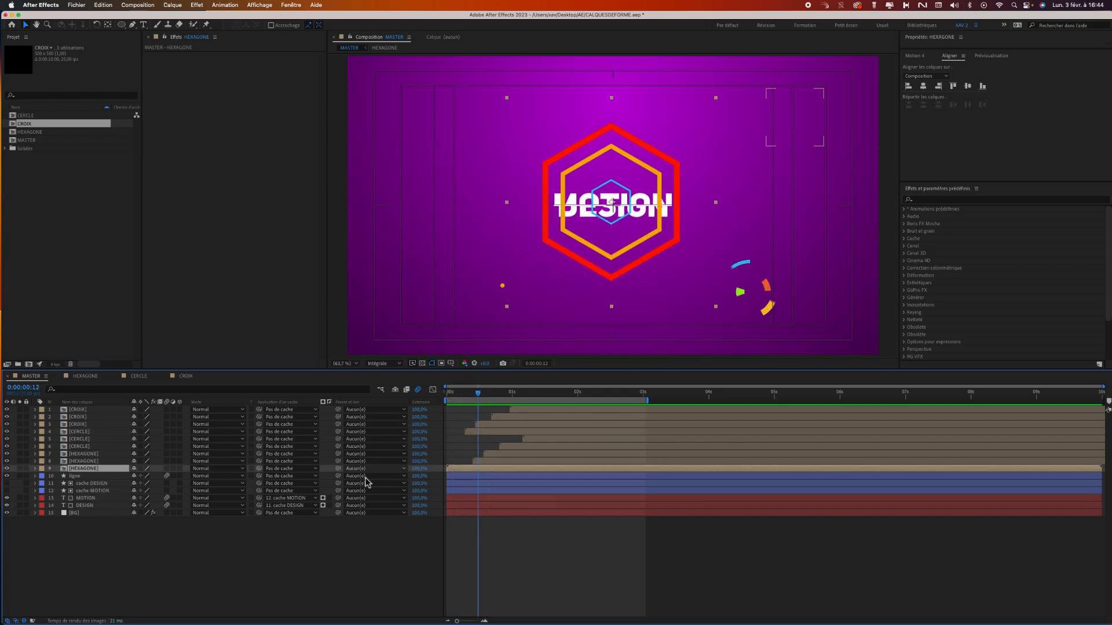
click(939, 200)
text(ech)
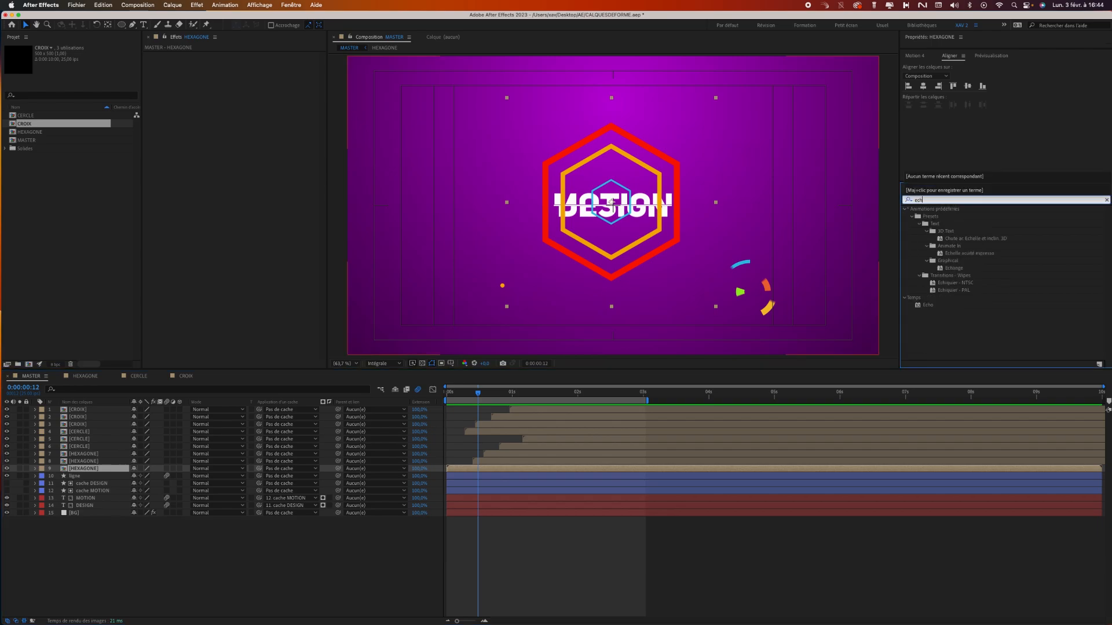
text(o)
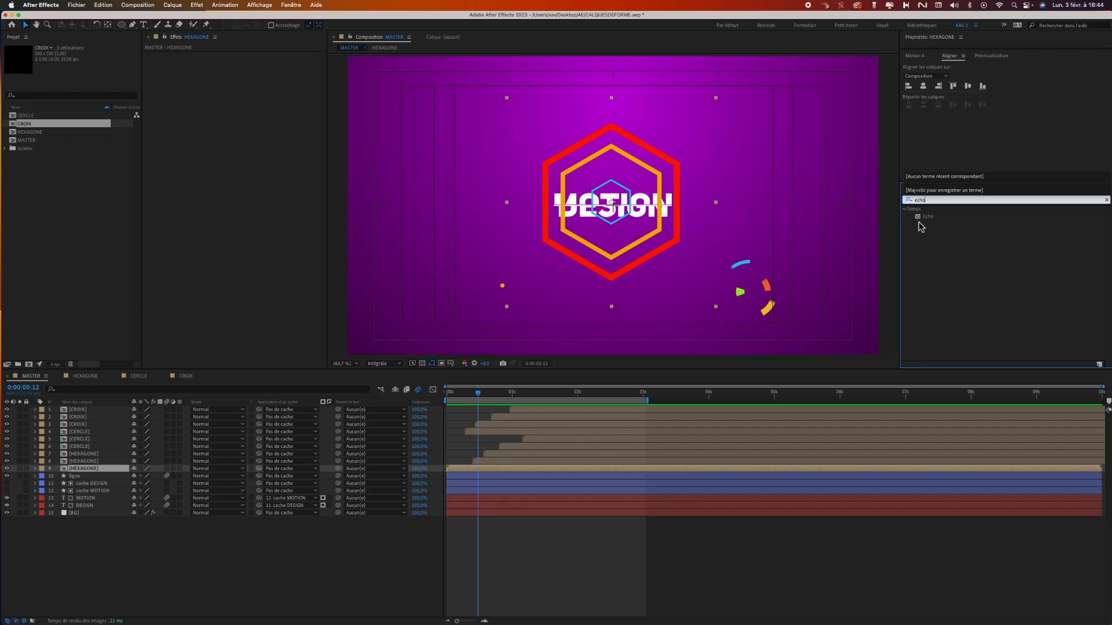
drag(926, 216, 515, 479)
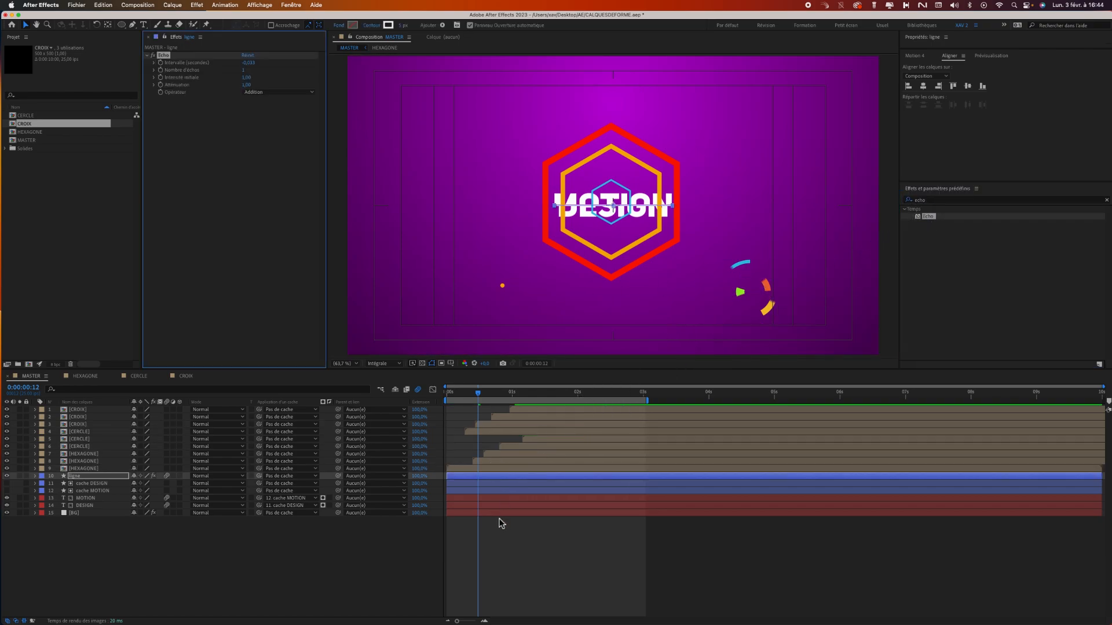
Move the Echo effect from the ligne layer to the HEXAGONE layer of the large central hexagon.
click(480, 397)
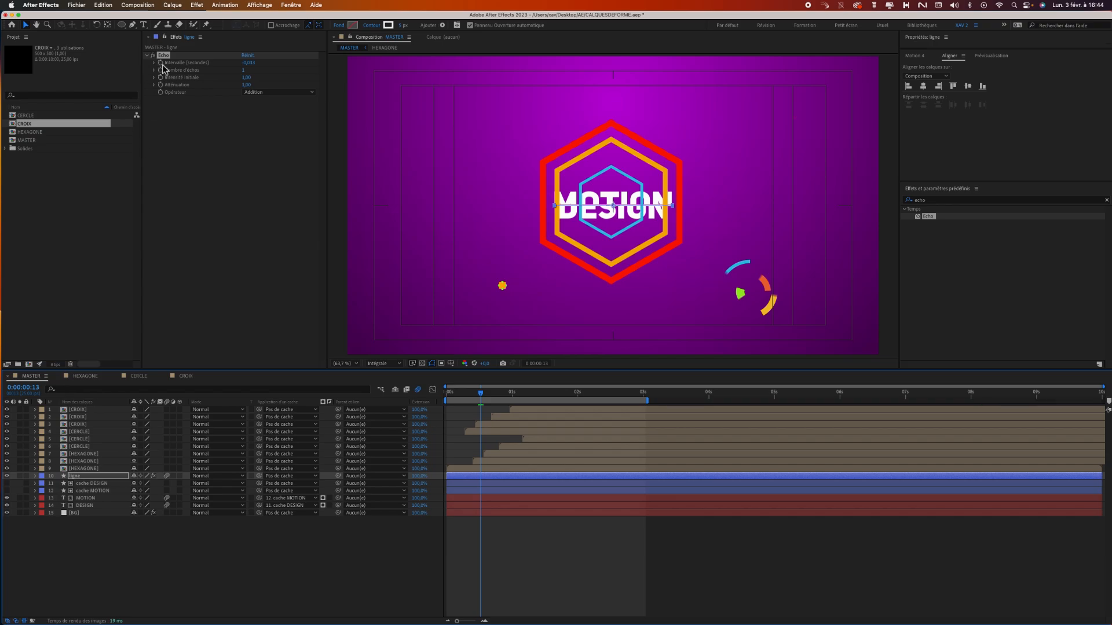
click(194, 162)
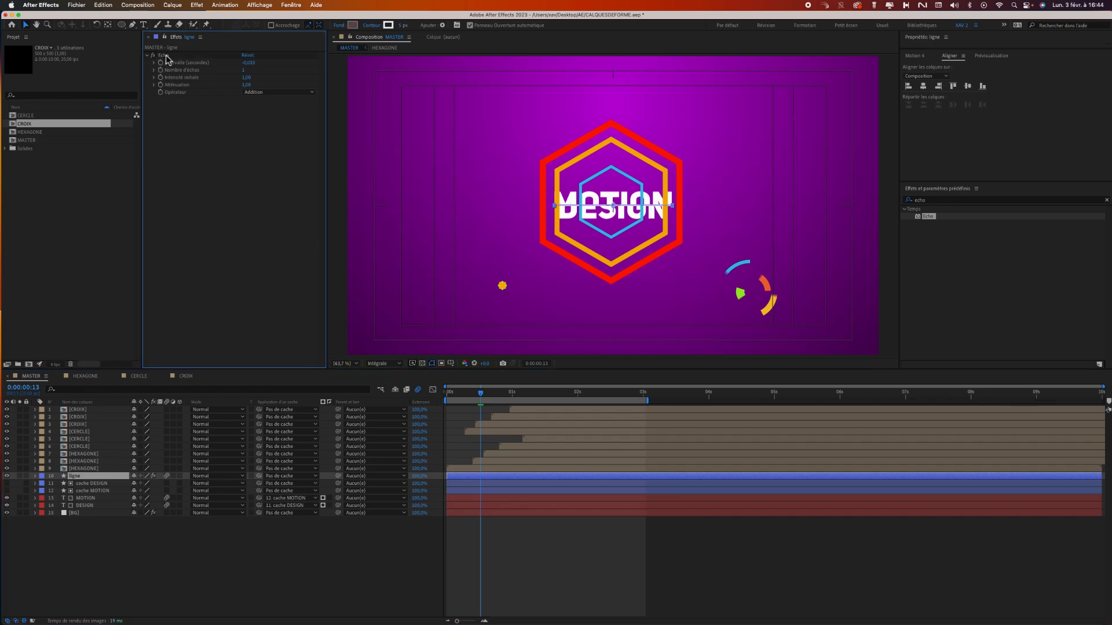
key(space)
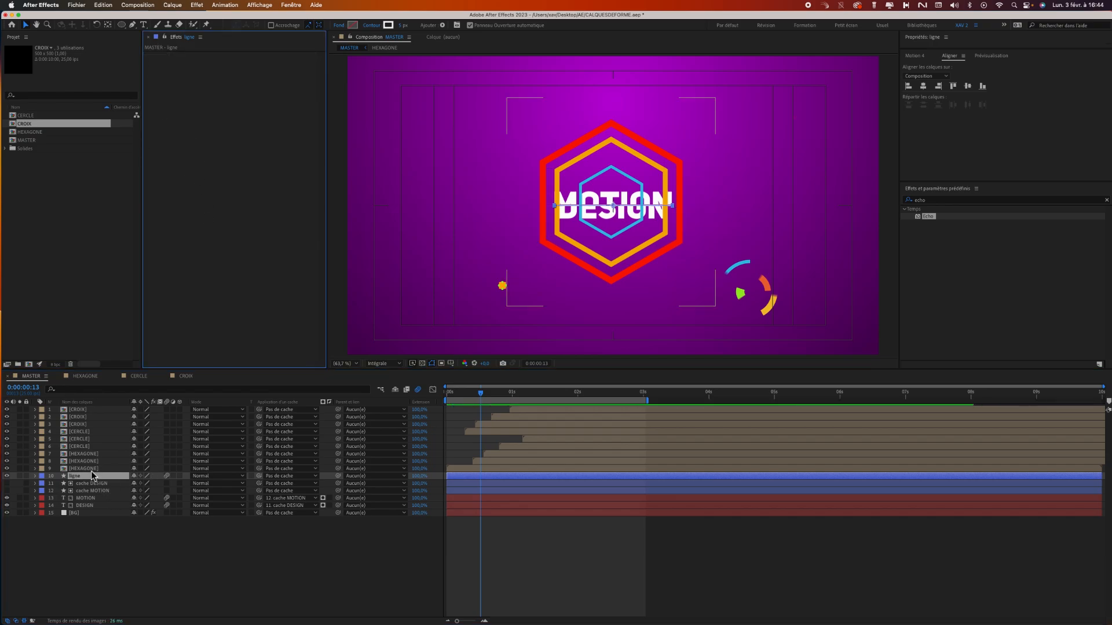
click(91, 469)
key(super+v)
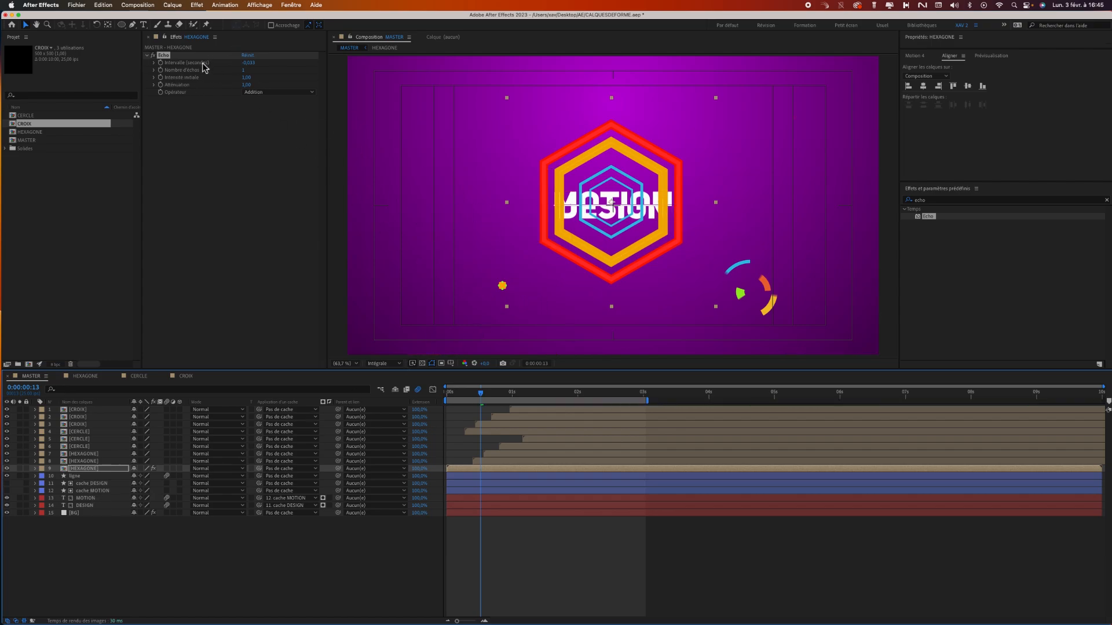
Set the central hexagon's Echo to 6 echoes with an attenuation of 0.70, and preview the animation from the start.
click(243, 70)
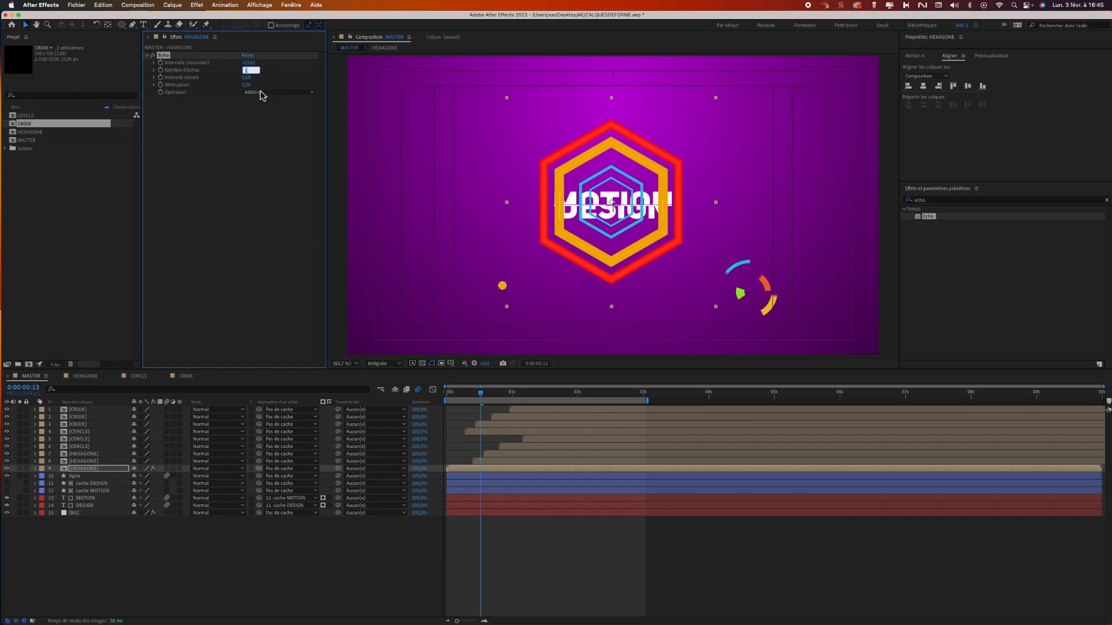
text(6)
key(Return)
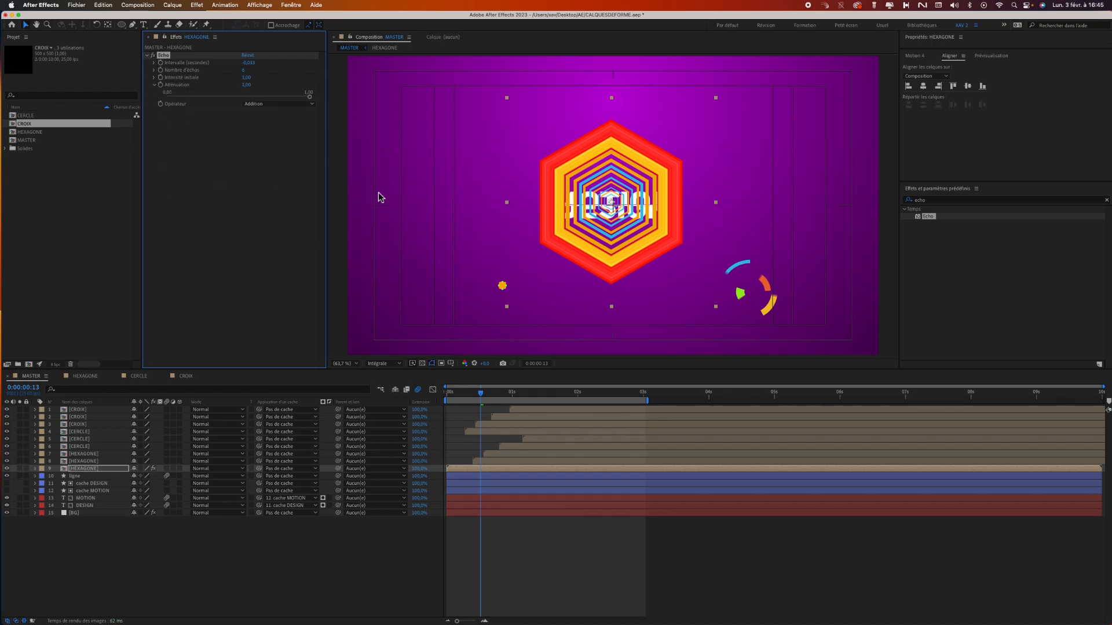
click(311, 99)
drag(310, 100, 266, 100)
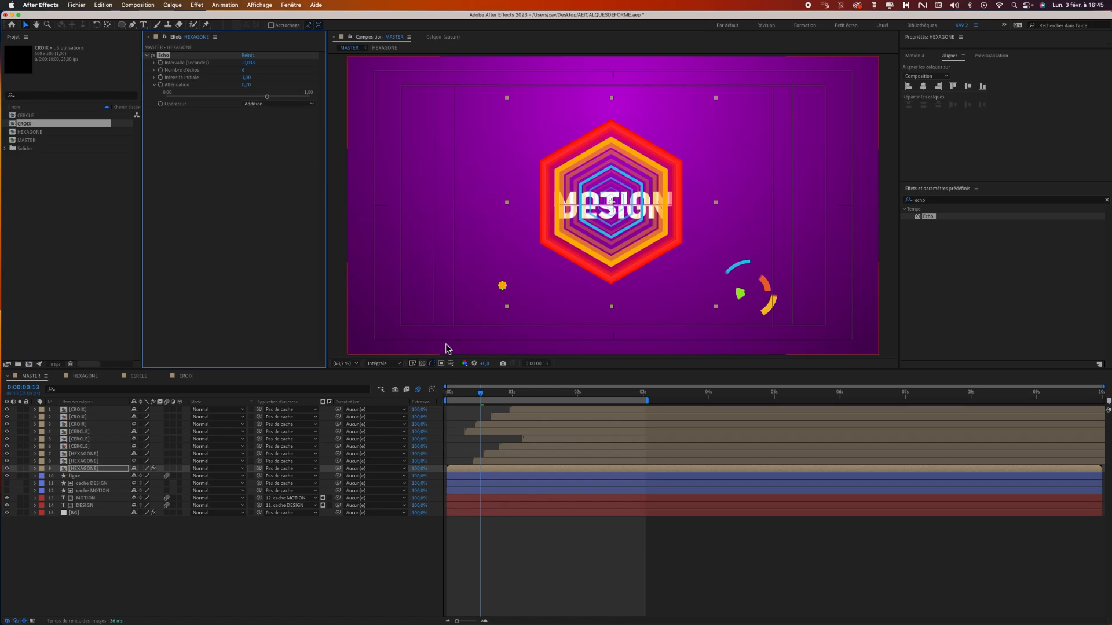
drag(481, 394, 444, 393)
key(space)
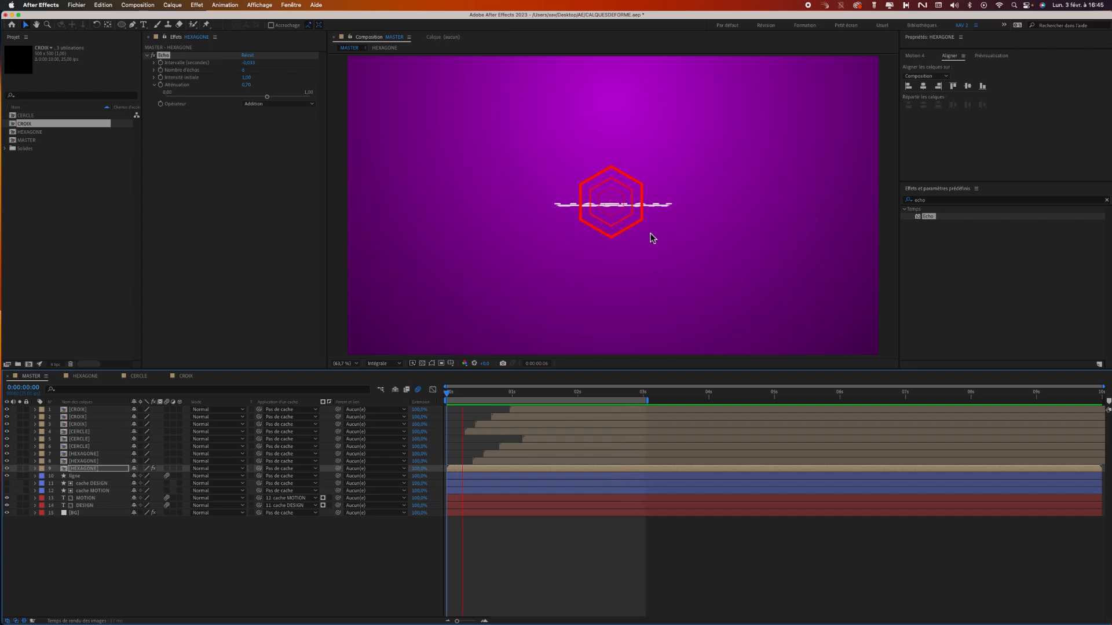
key(space)
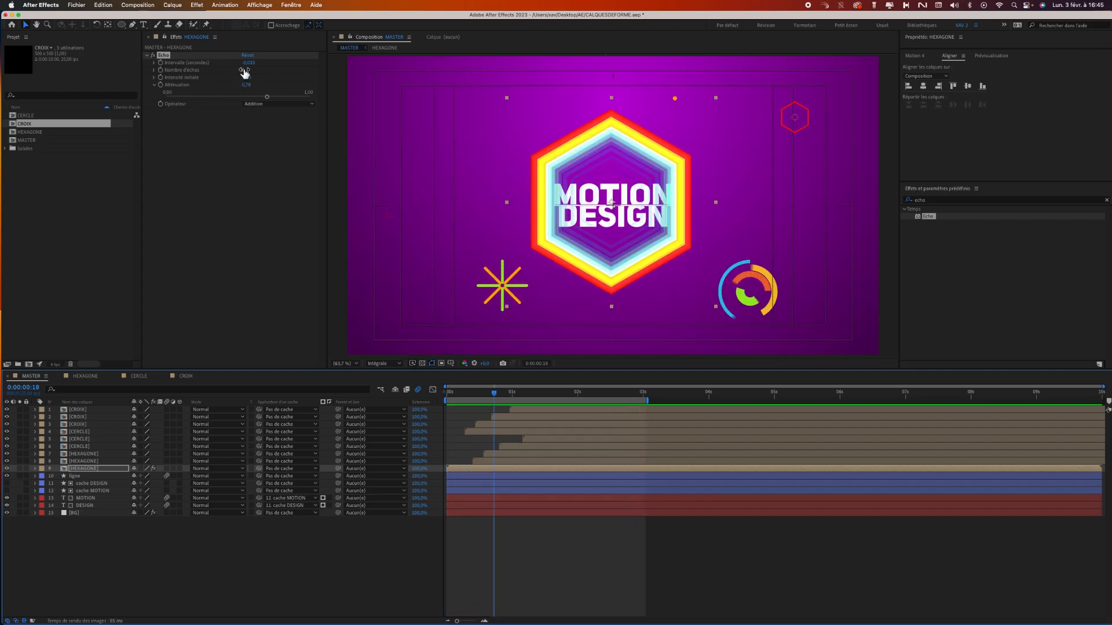
Raise the central hexagon's Echo to 8 echoes, slightly lengthen the interval between them, and preview from the start.
click(154, 70)
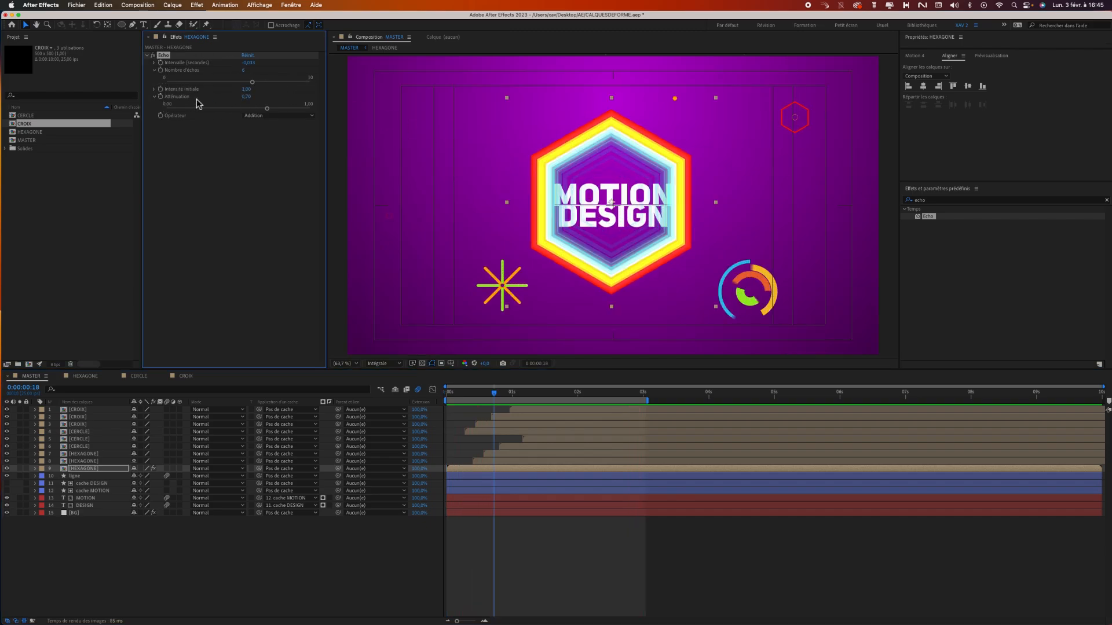
click(255, 87)
drag(259, 88, 280, 89)
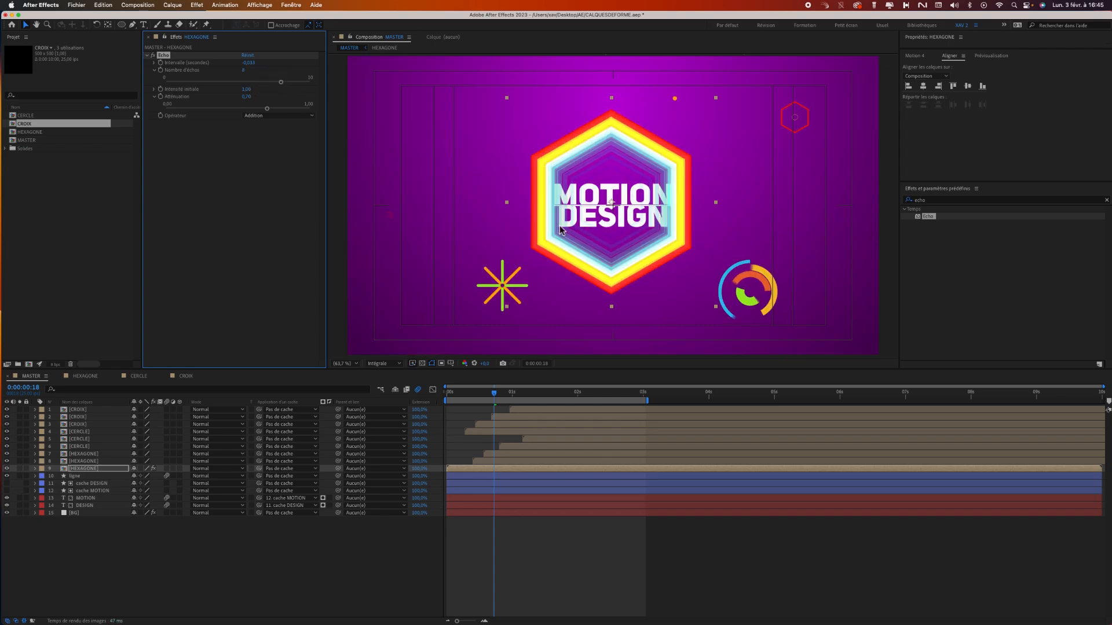
click(154, 63)
drag(238, 77, 238, 76)
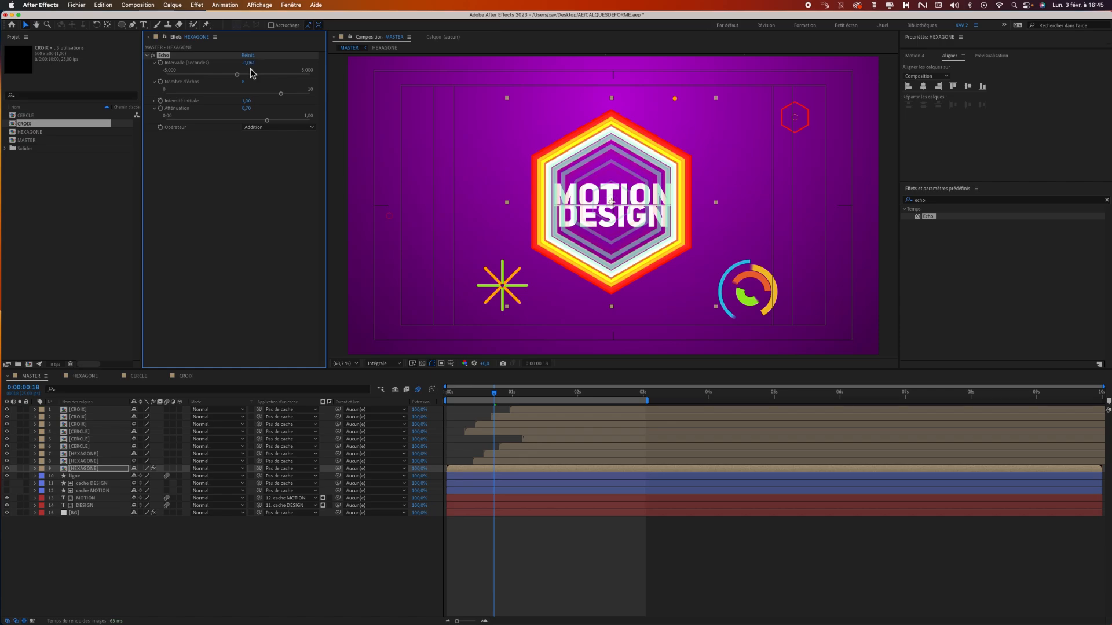
drag(498, 400, 447, 404)
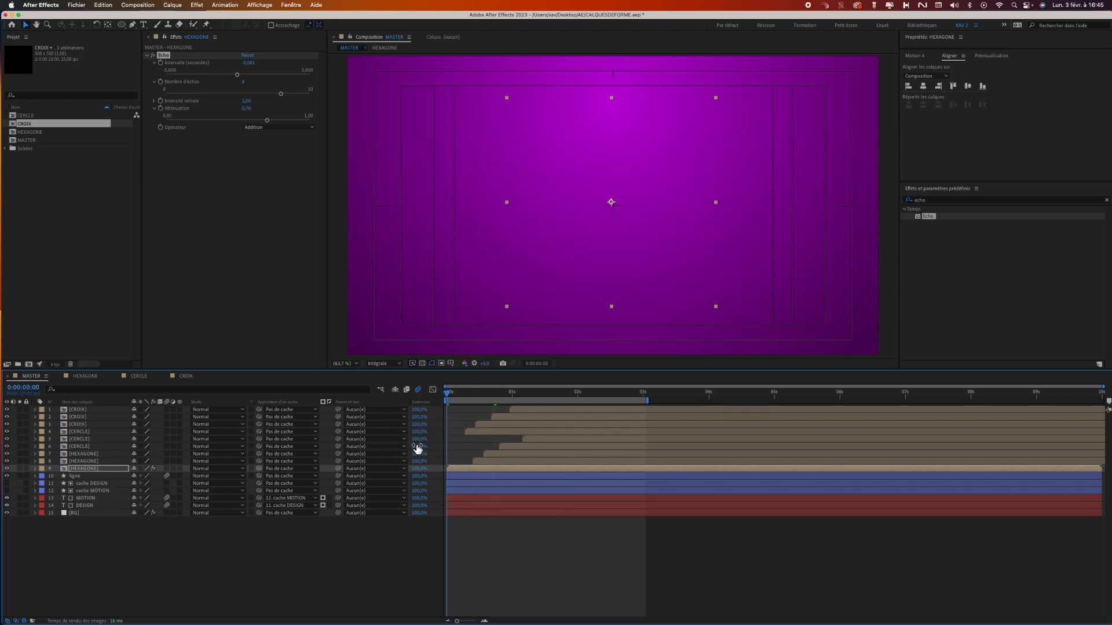
key(space)
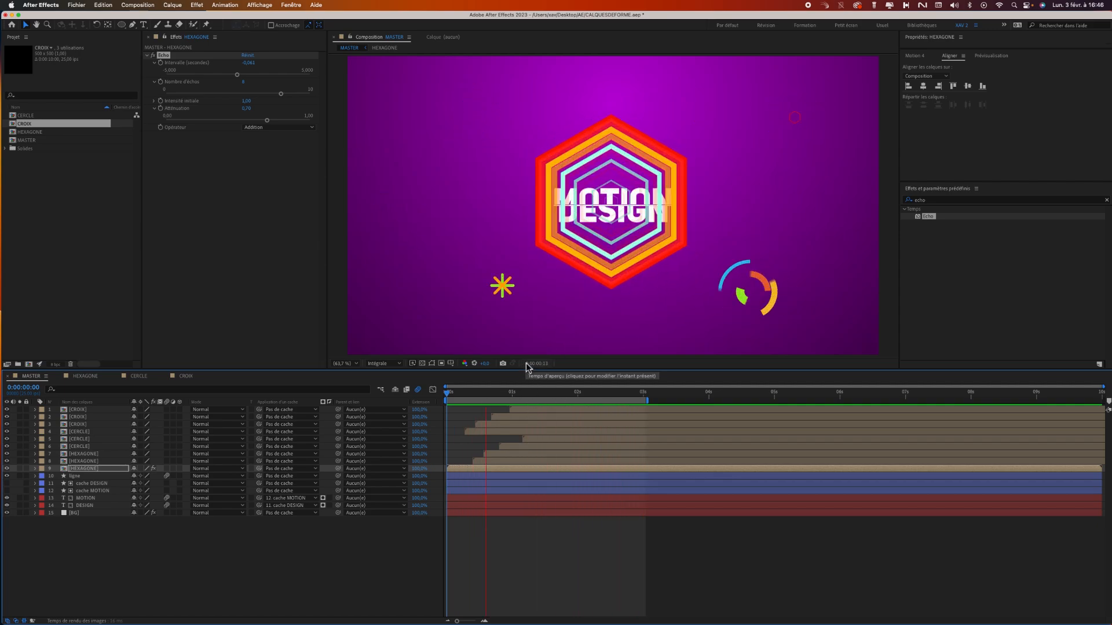
Add the Lueur diffuse effect to the central HEXAGONE layer, raising its threshold above 80% and its radius above 100.
click(1109, 204)
click(1107, 200)
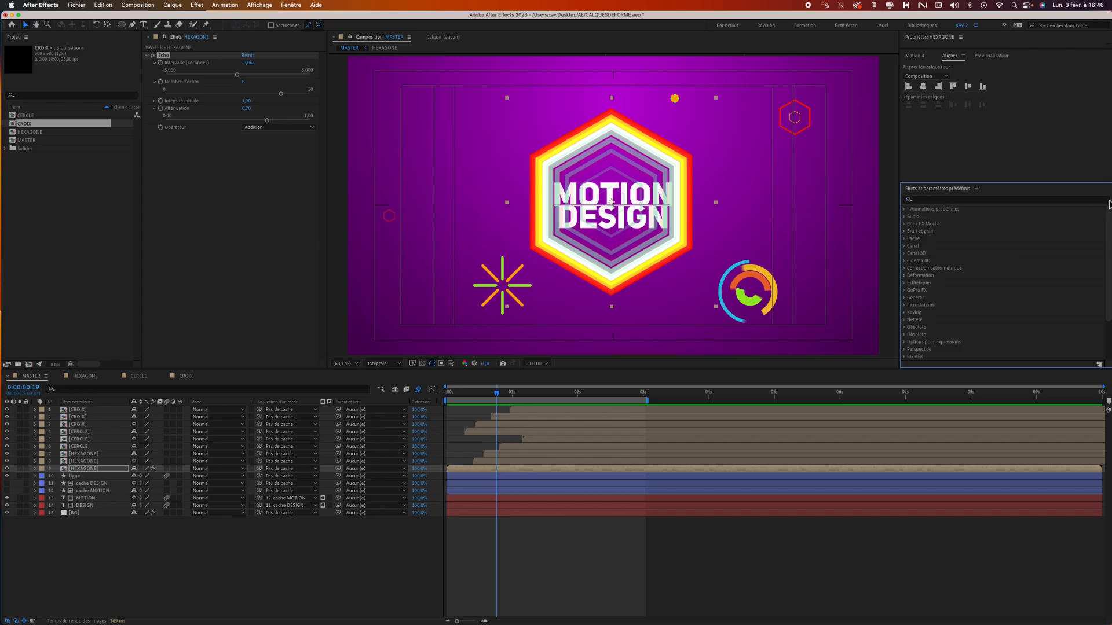
click(987, 201)
text(lueur)
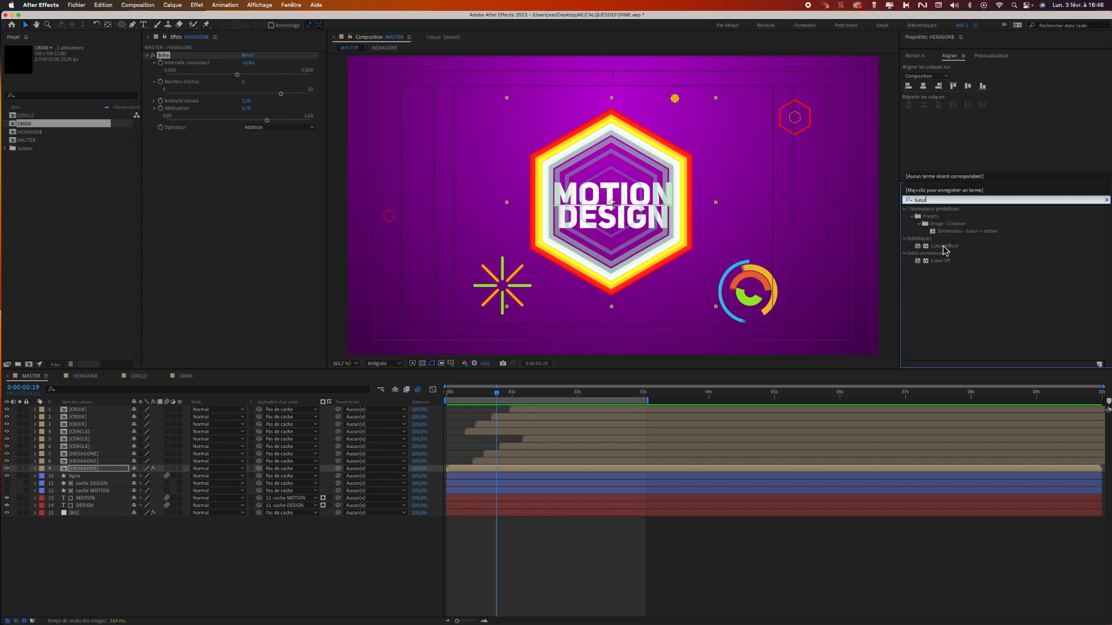
click(943, 246)
double_click(945, 246)
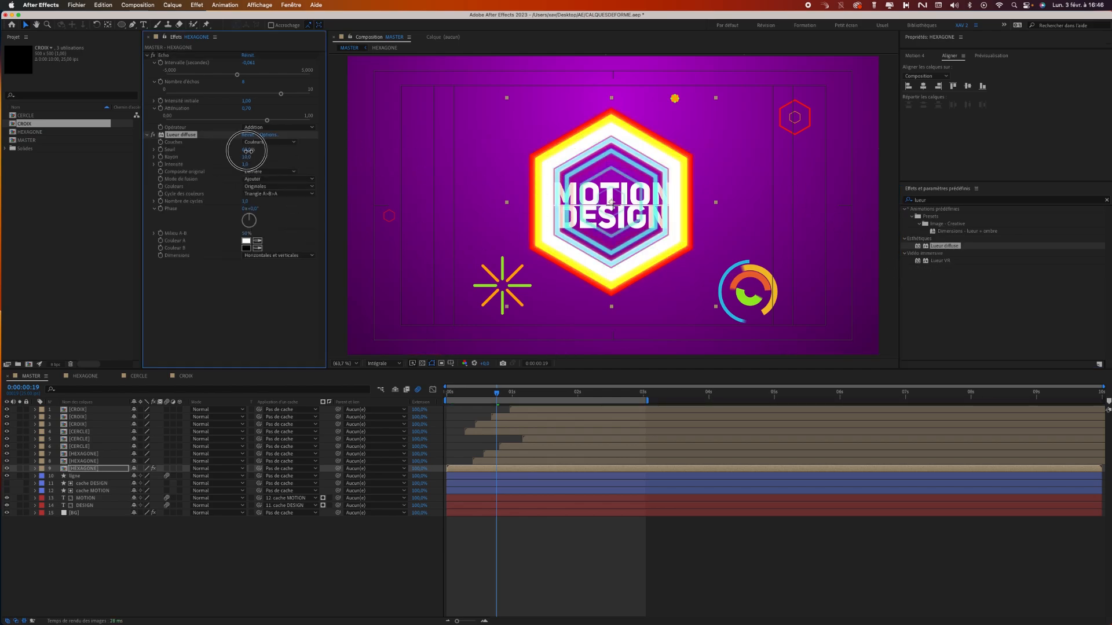
mouse_move(247, 151)
mouse_down()
mouse_move(232, 153)
mouse_move(291, 157)
mouse_move(218, 154)
mouse_move(235, 156)
mouse_up()
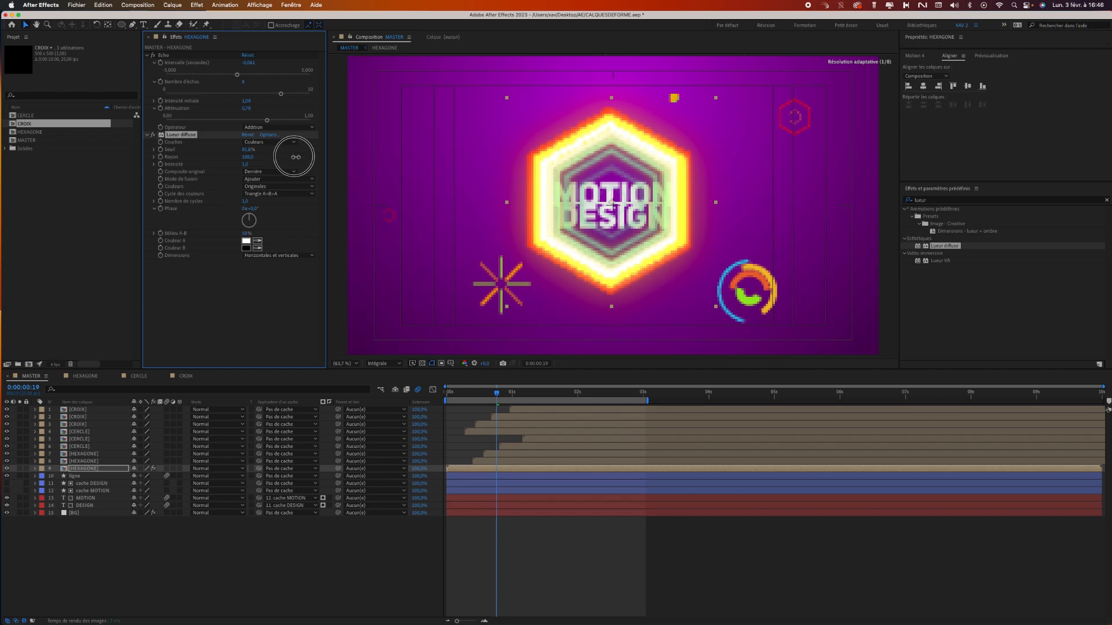
drag(296, 157, 270, 158)
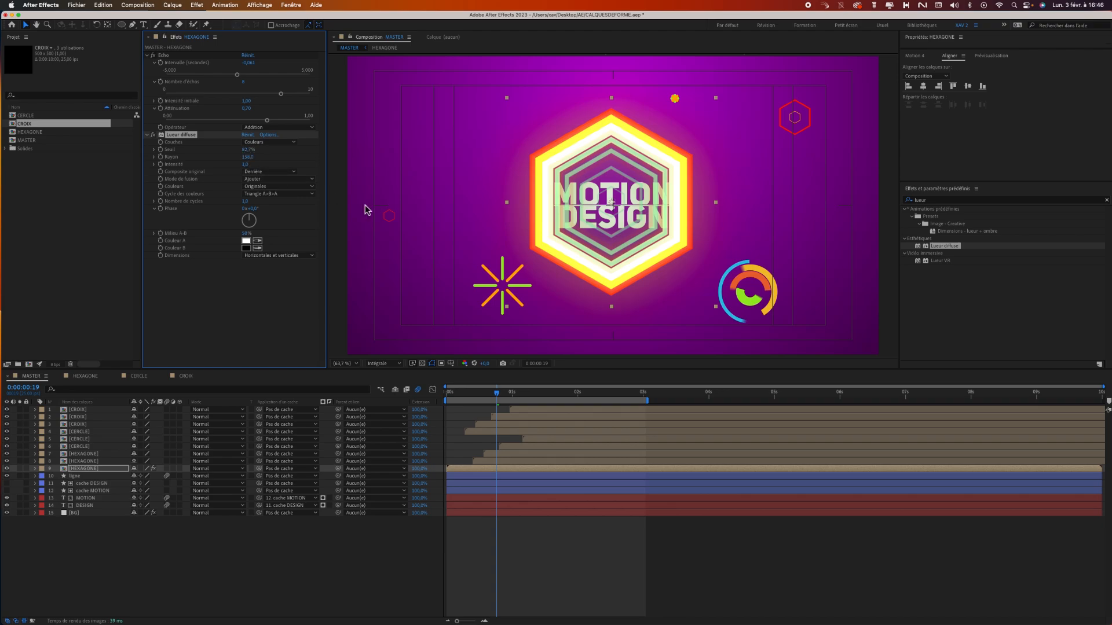
Preview the glow from the start and delay the central HEXAGONE layer so it starts at about 0.3 seconds.
drag(497, 394, 399, 390)
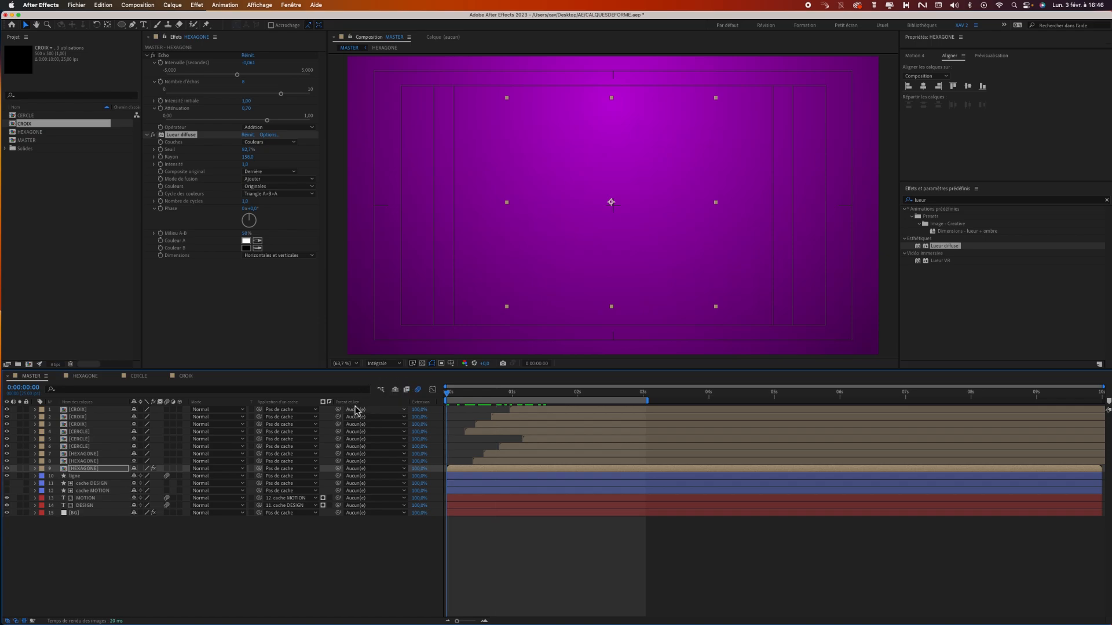
key(space)
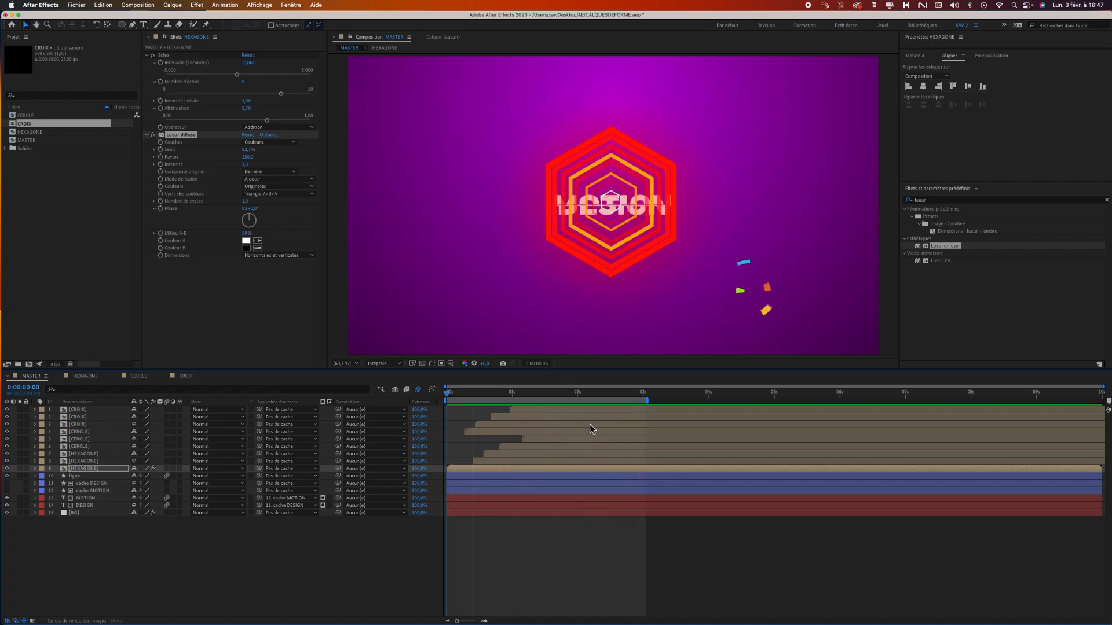
drag(470, 394, 463, 398)
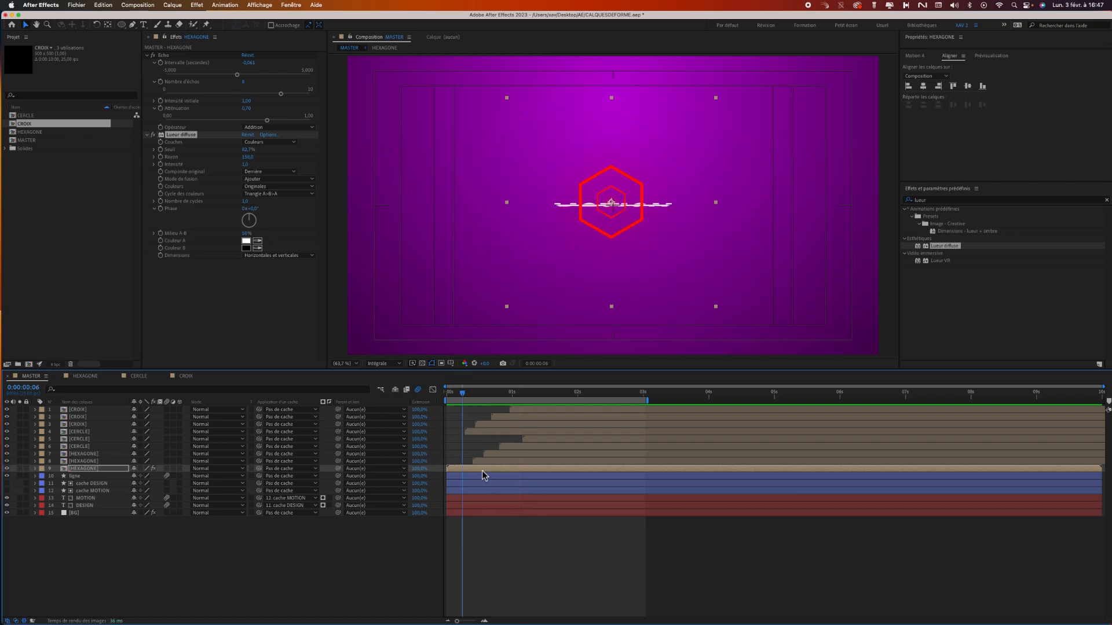
drag(481, 471, 487, 471)
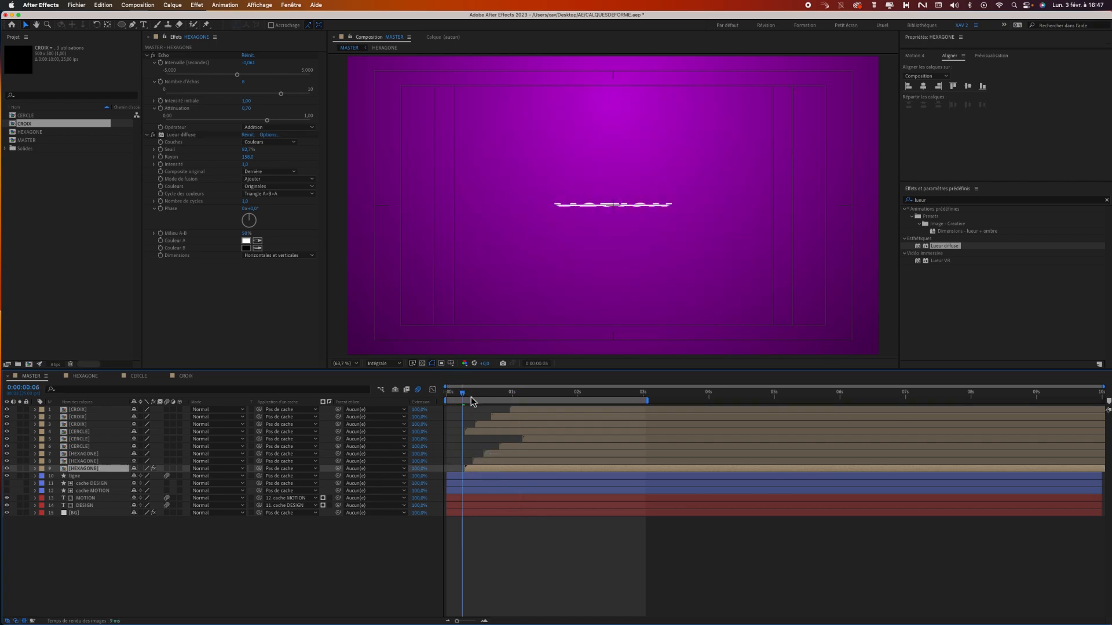
Move the CERCLE ring that overlaps the title to the lower-left area of the frame, outside the central hexagon.
drag(470, 394, 570, 405)
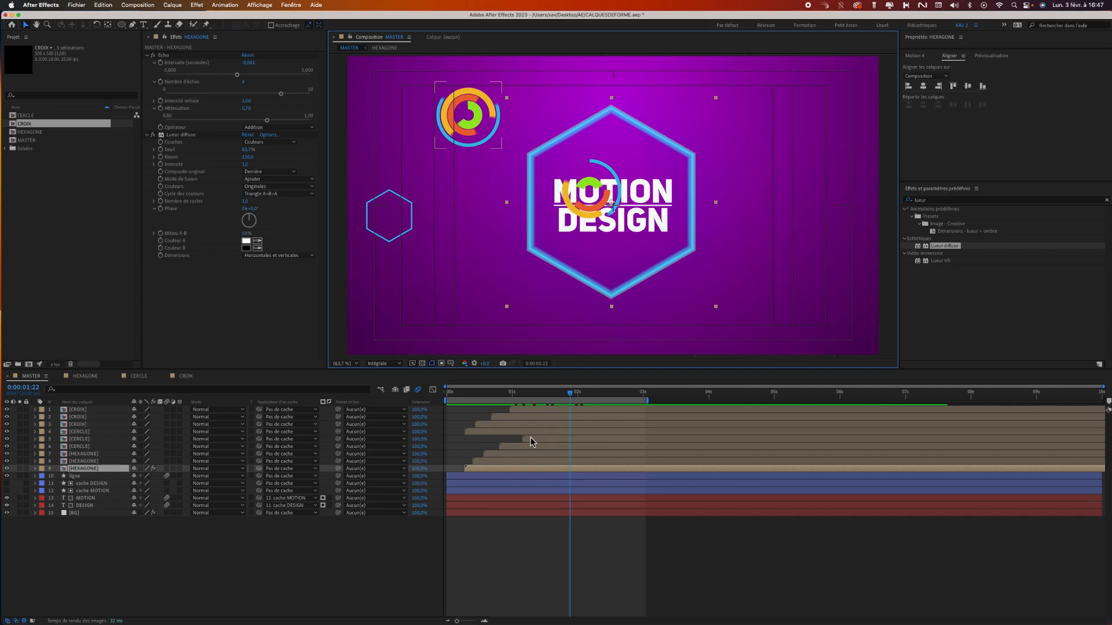
click(553, 460)
click(550, 454)
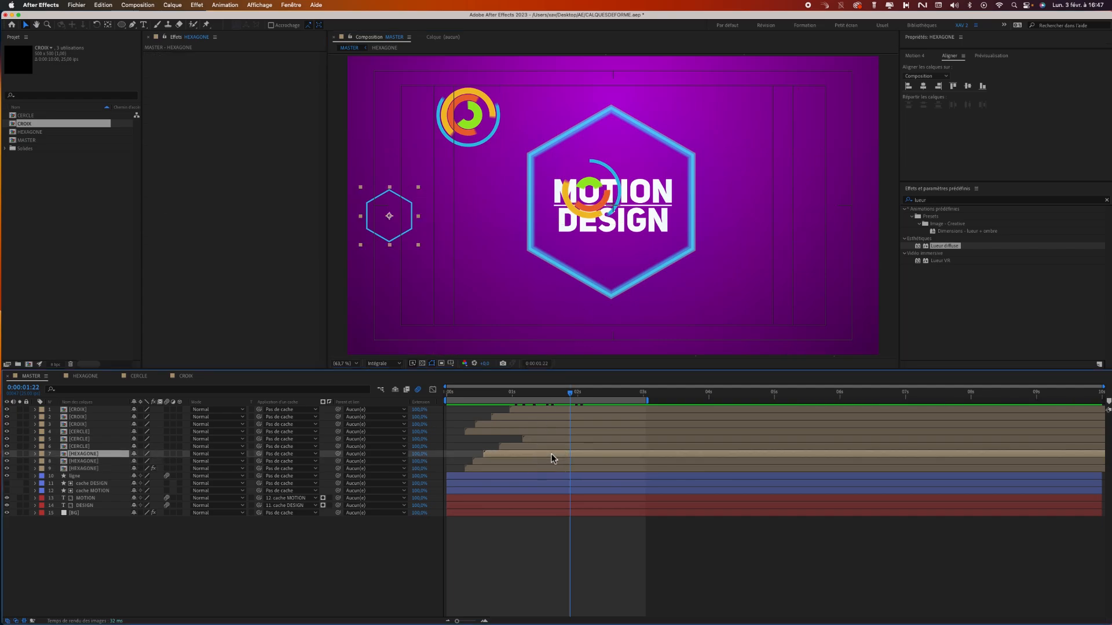
click(557, 447)
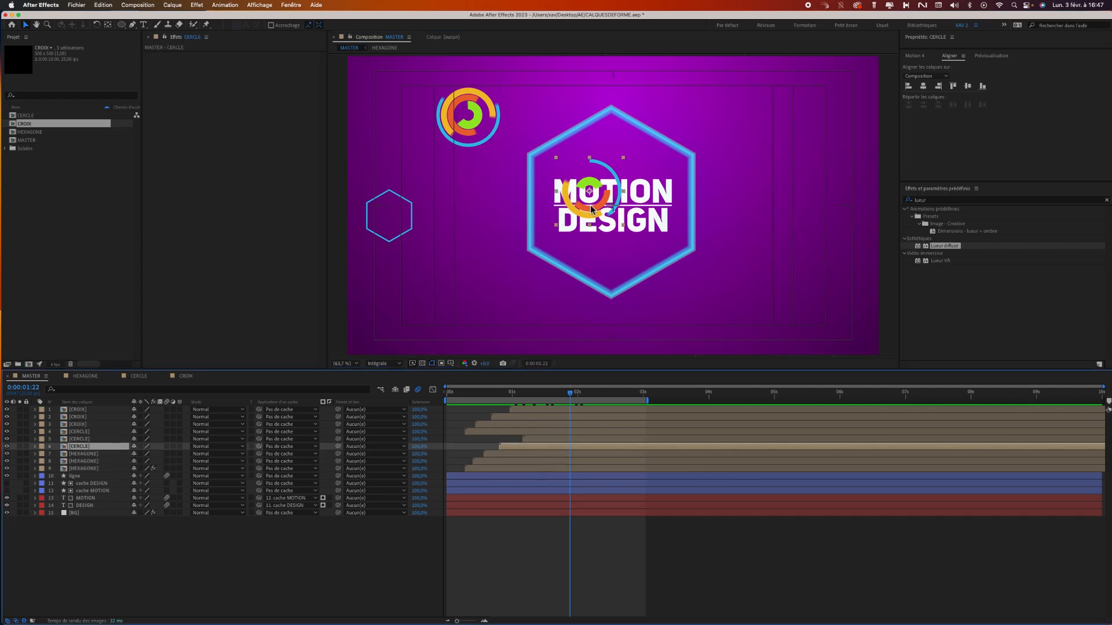
drag(591, 209, 522, 319)
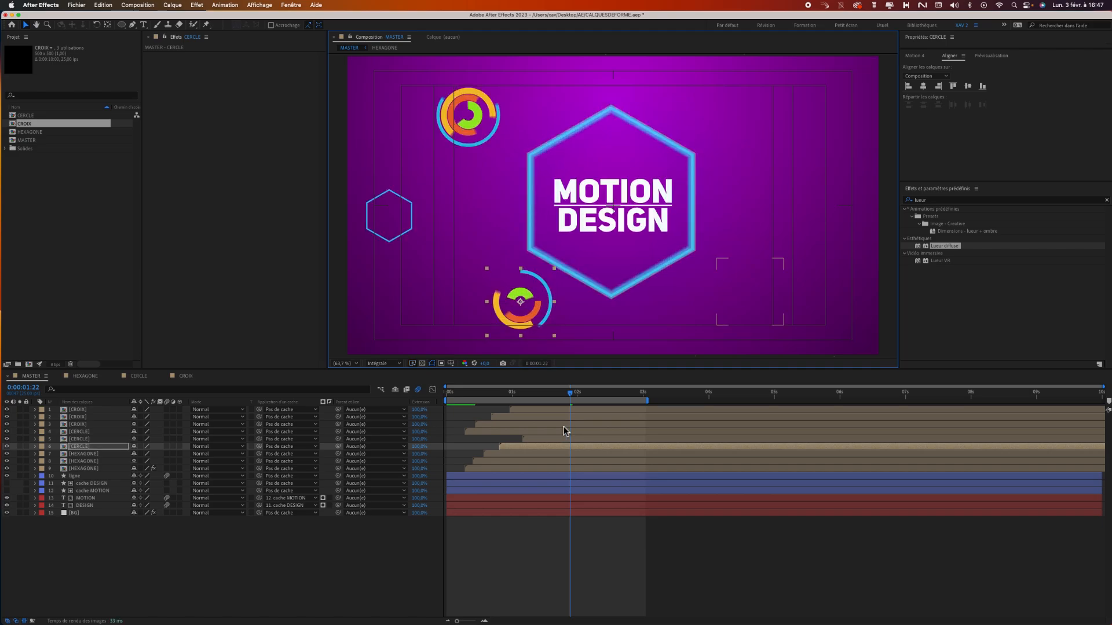
drag(567, 398, 507, 398)
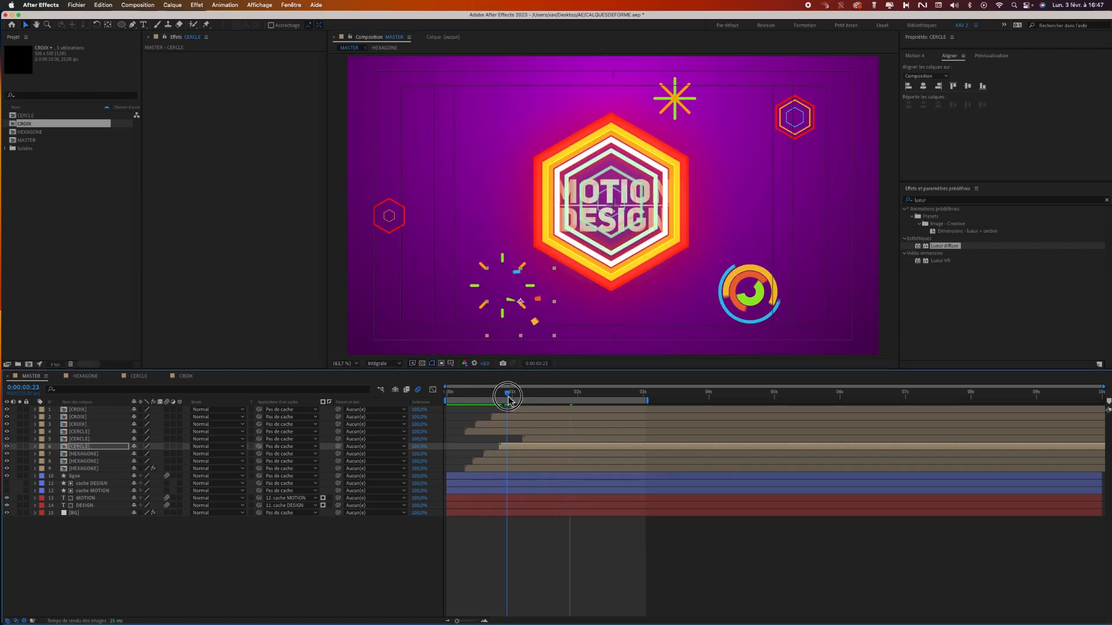
Move the lower-left CERCLE ring to the right, just below the central hexagon, and shrink it to about half size.
drag(544, 309, 606, 309)
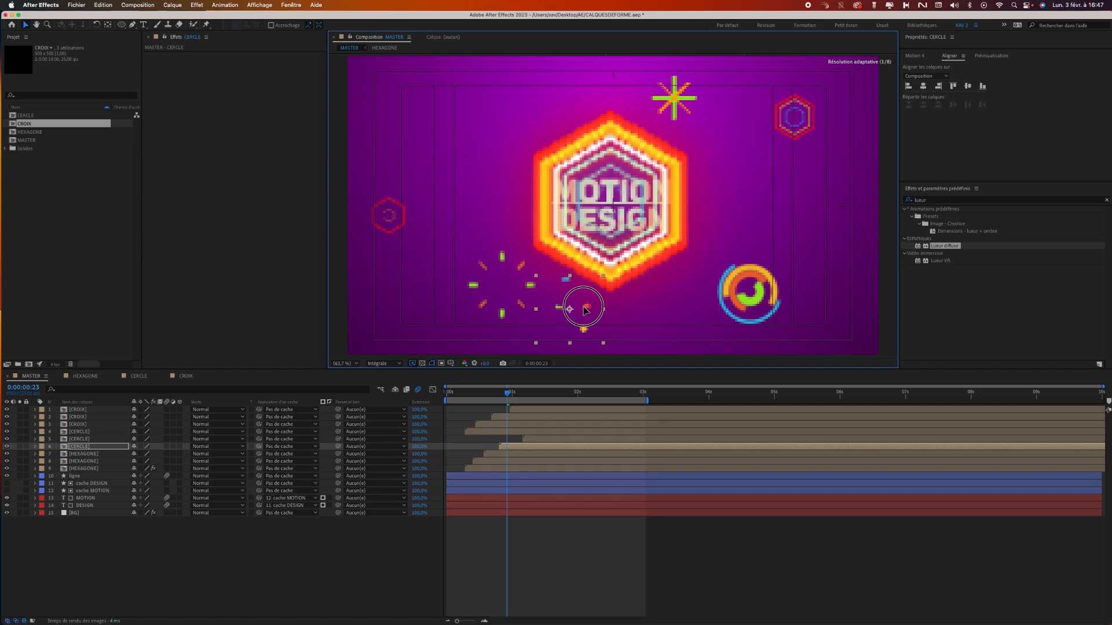
drag(605, 346, 587, 327)
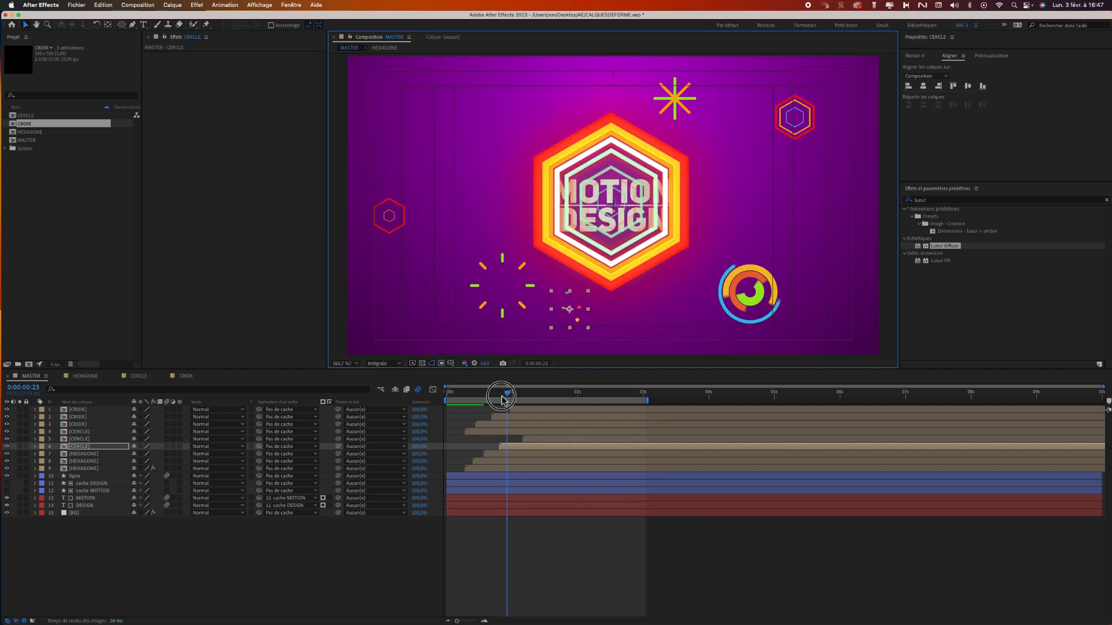
mouse_move(502, 400)
mouse_down()
mouse_move(476, 398)
mouse_move(524, 399)
mouse_move(499, 399)
mouse_up()
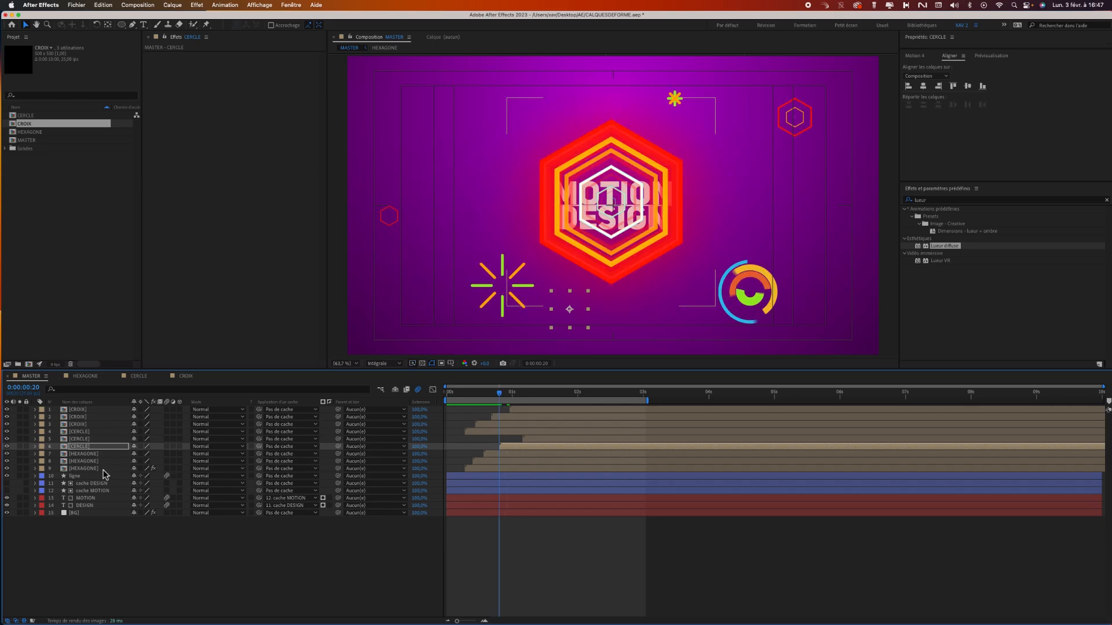
Duplicate the lower-left CROIX burst, place the copy above it beside the central hexagon, and shrink it to about a quarter of its size.
click(85, 410)
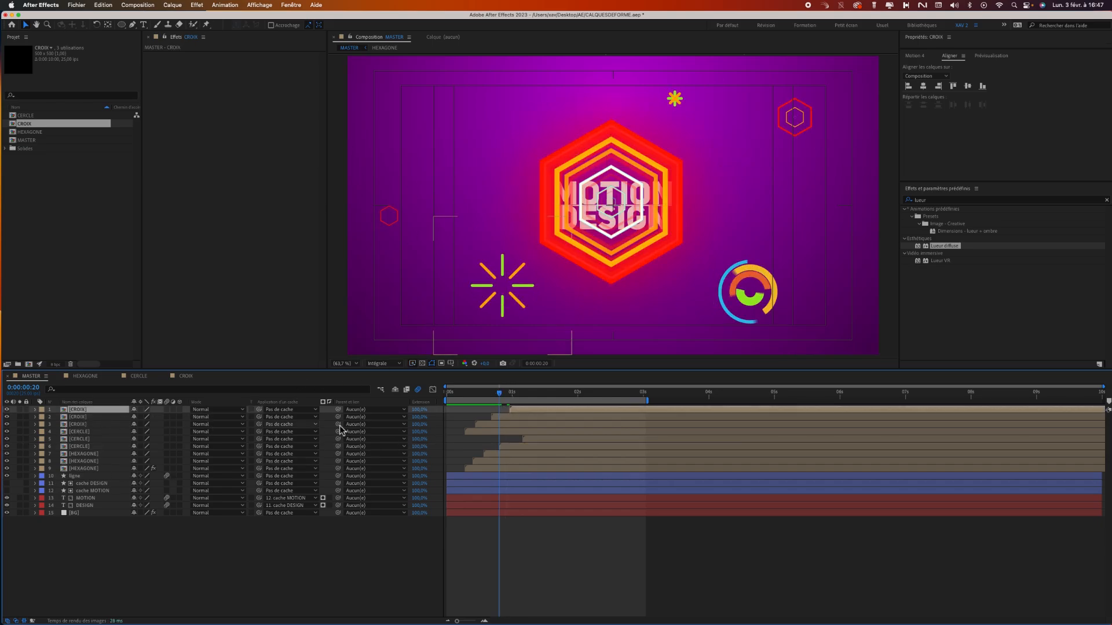
click(88, 417)
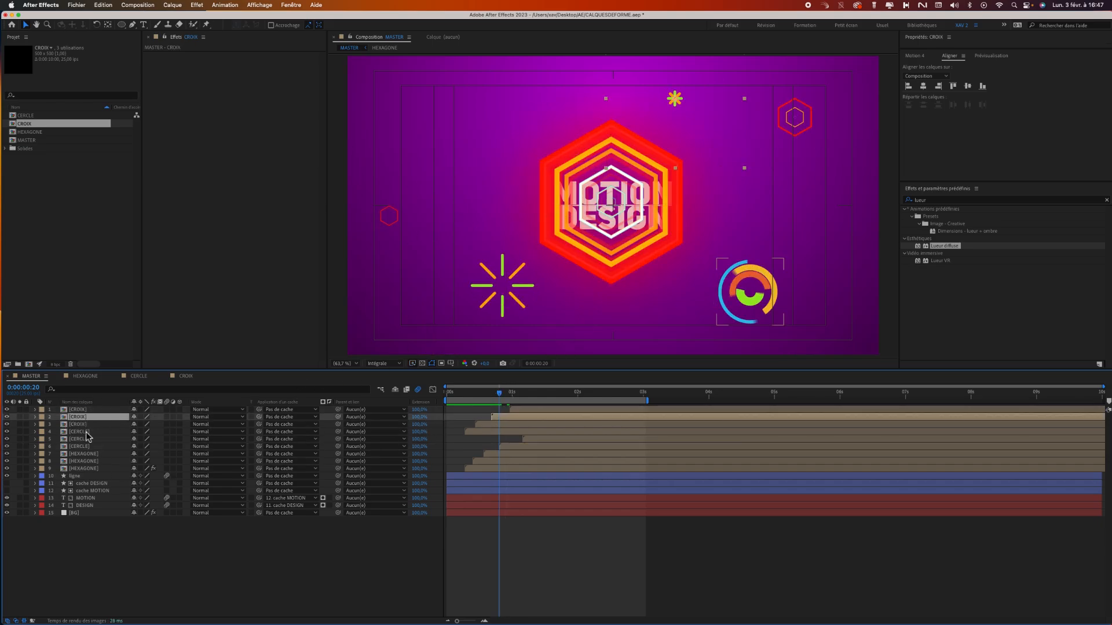
click(86, 425)
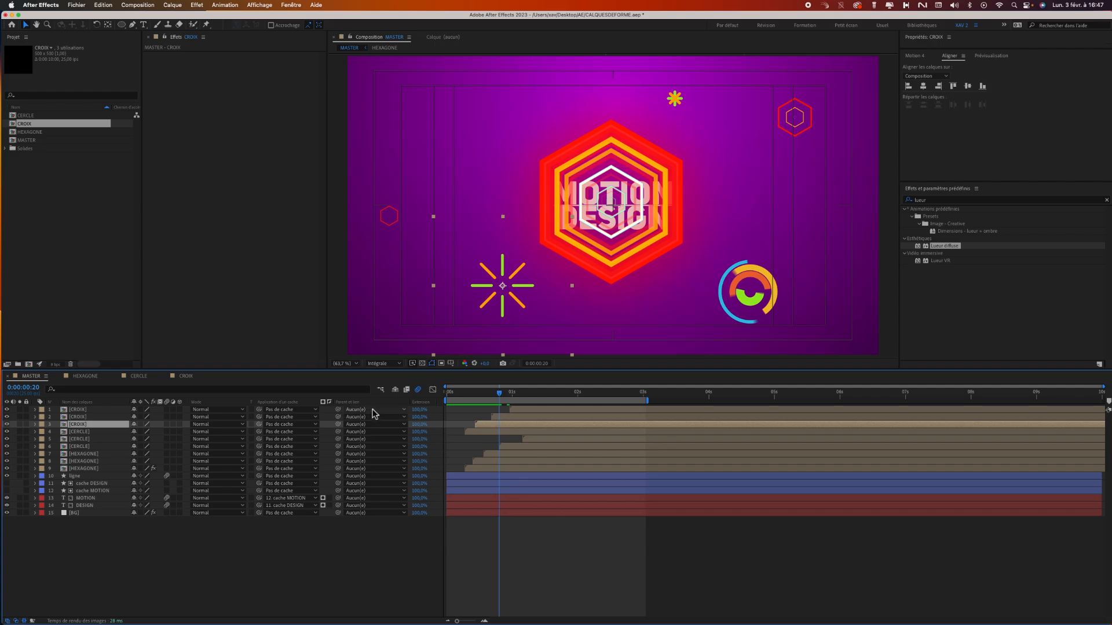
key(super+d)
drag(524, 298, 498, 206)
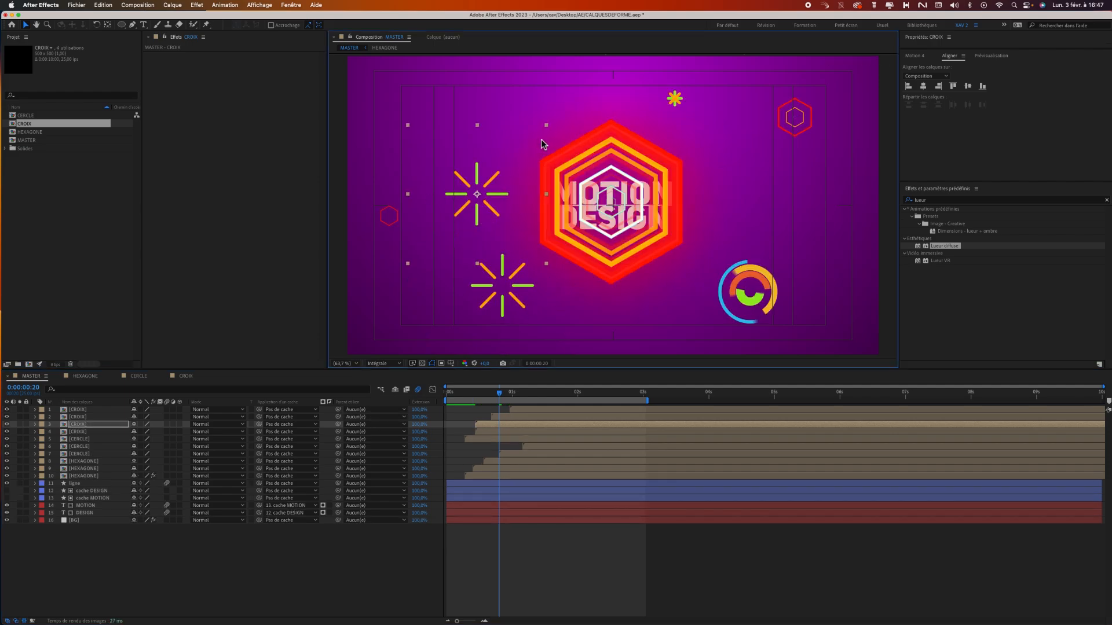
drag(548, 129, 495, 177)
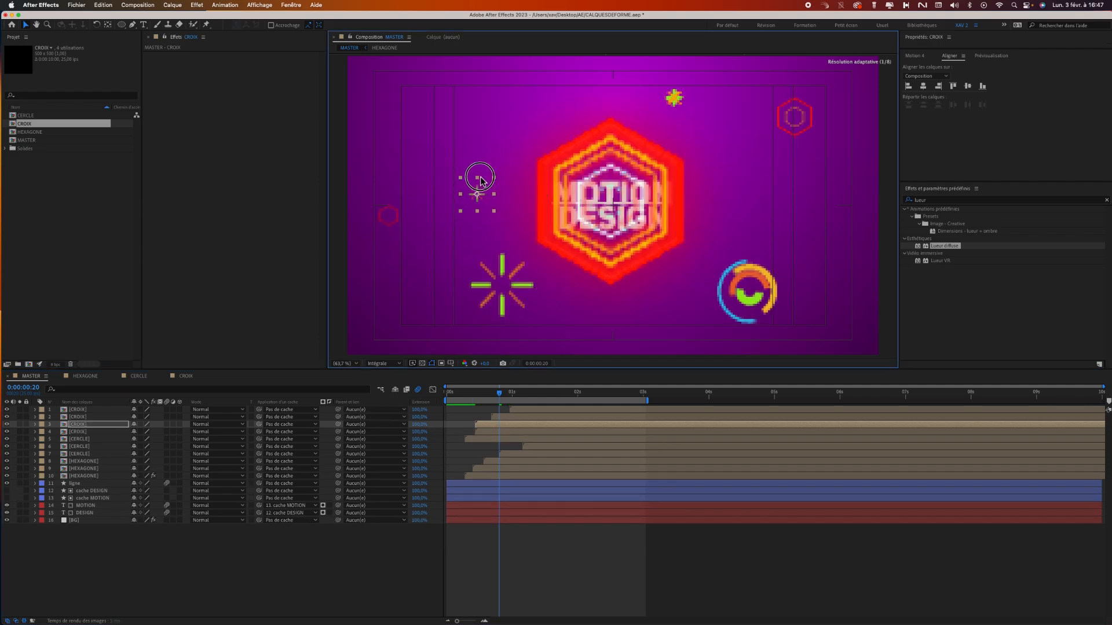
Duplicate the small CROIX burst, place the copy near the hexagon's upper-left edge, and stagger the start of both small layers.
key(super+d)
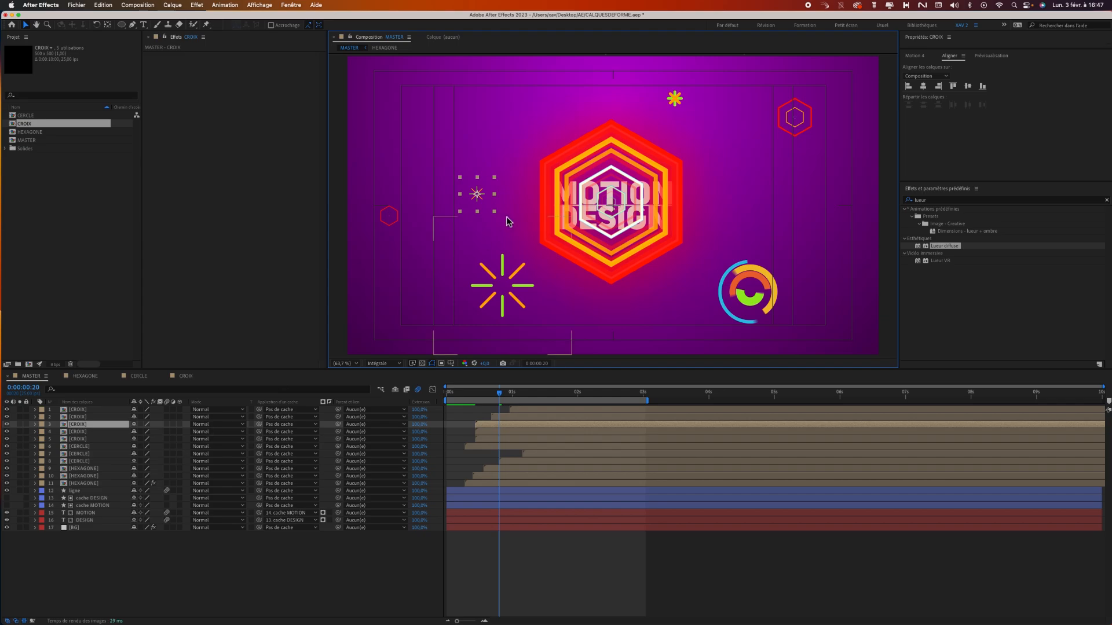
drag(495, 187, 538, 135)
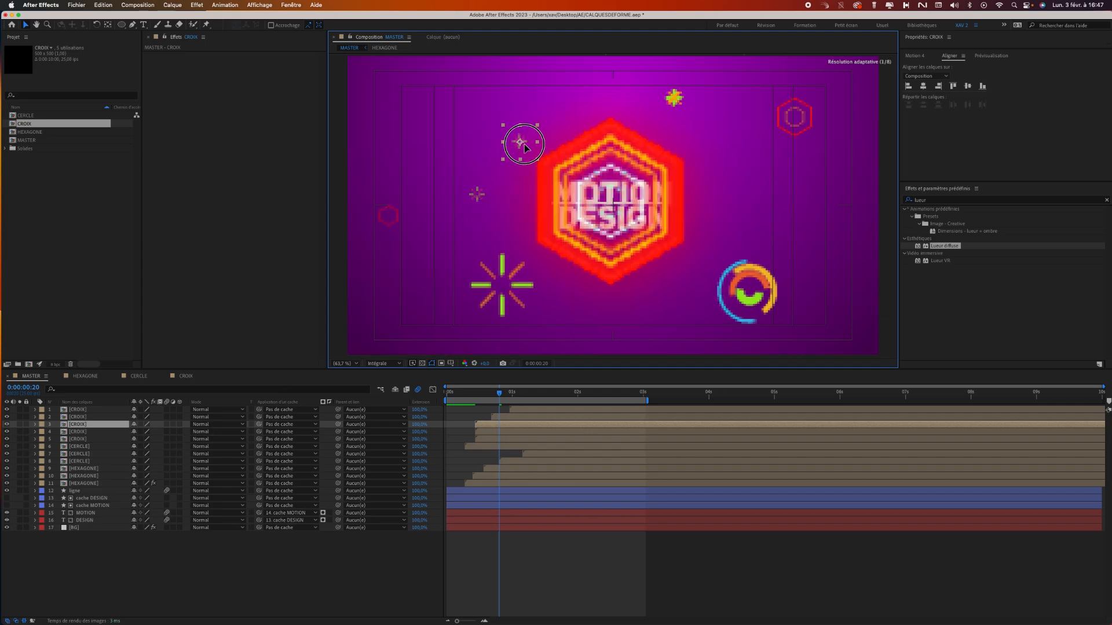
click(496, 432)
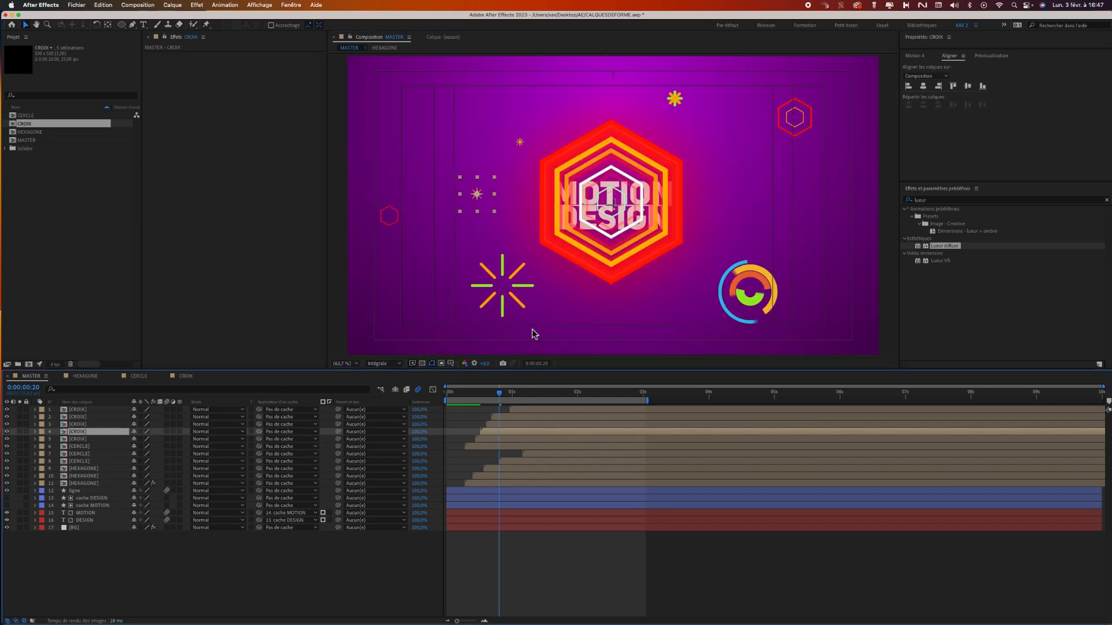
Shrink the CROIX burst overlapping the lower-right CERCLE ring to about half size and move it just above the ring.
drag(501, 393, 531, 399)
click(747, 322)
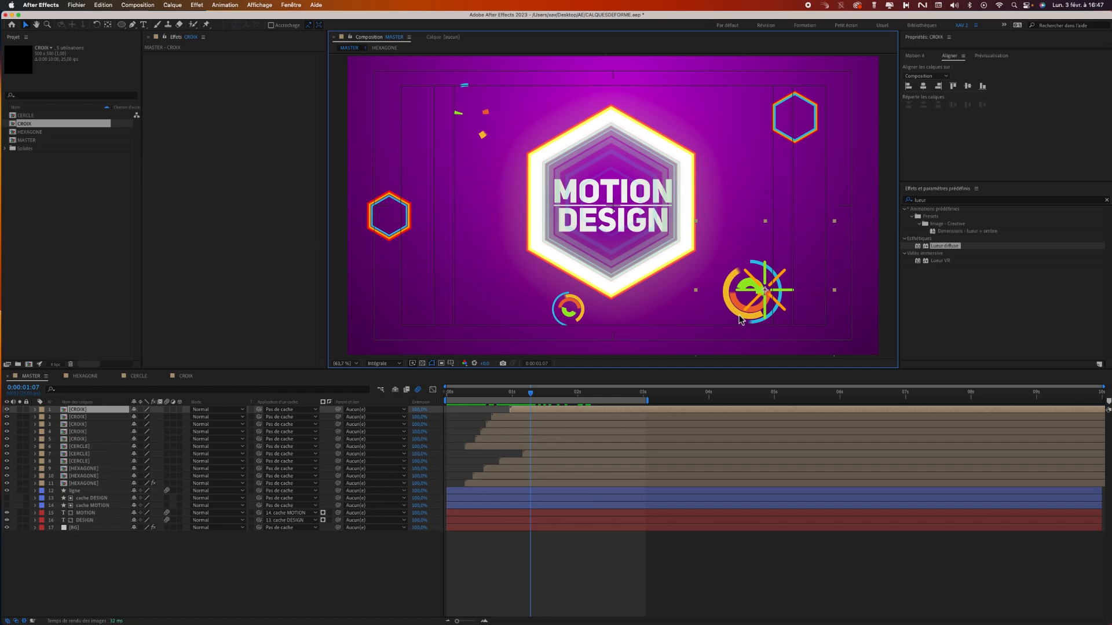
drag(741, 320, 761, 310)
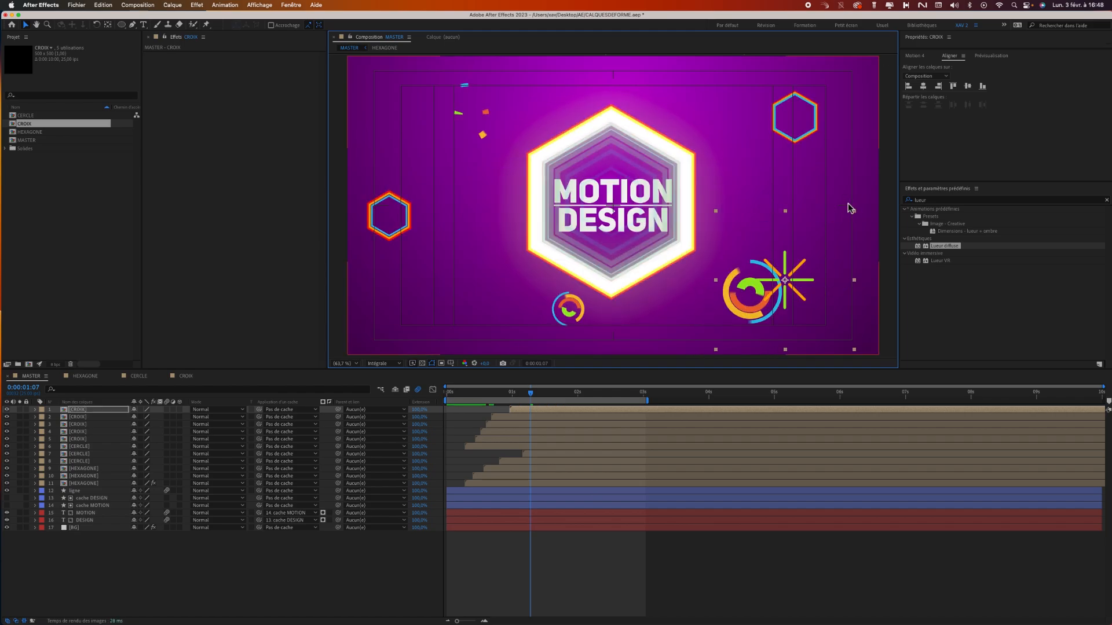
drag(852, 212, 816, 242)
drag(787, 281, 780, 238)
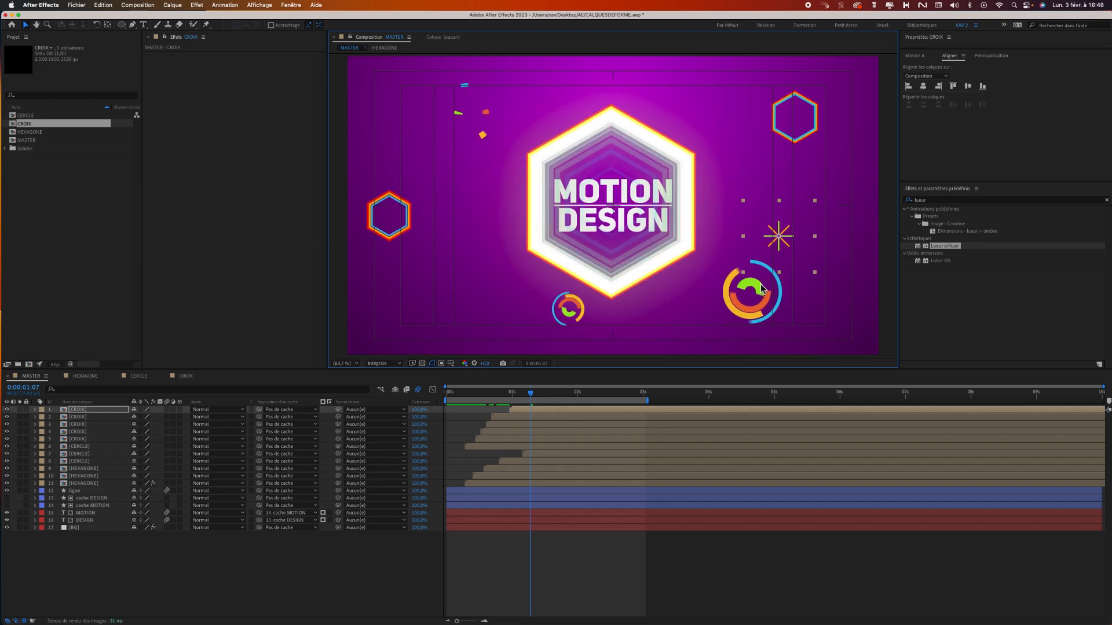
Duplicate the right-hand CROIX burst, place a smaller copy above and to its left, and slightly delay the copy's start.
key(super+d)
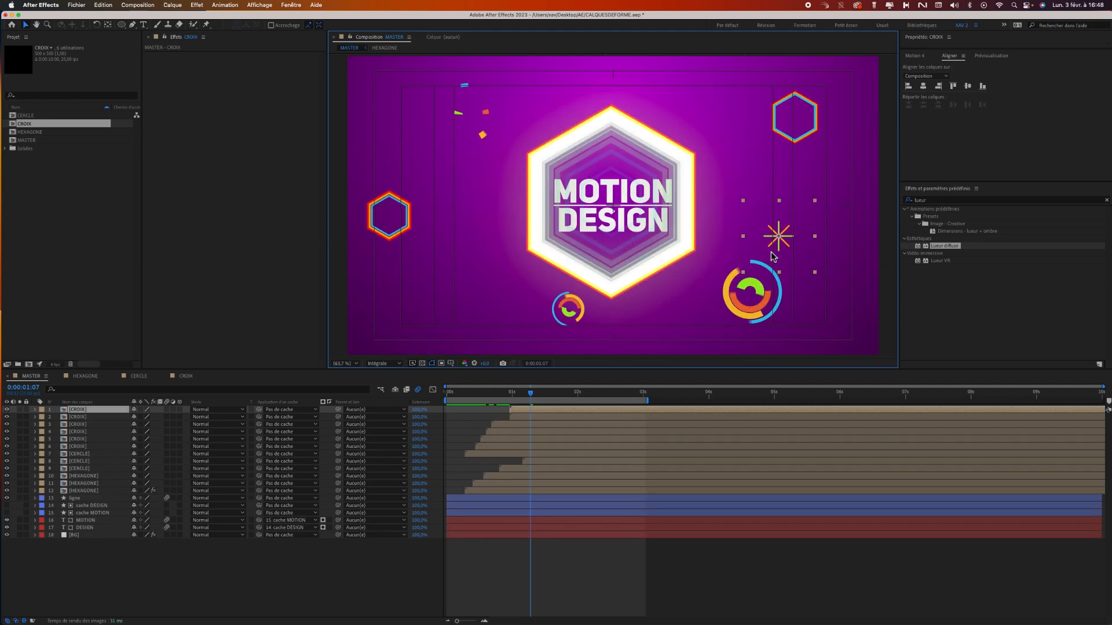
drag(779, 231, 753, 194)
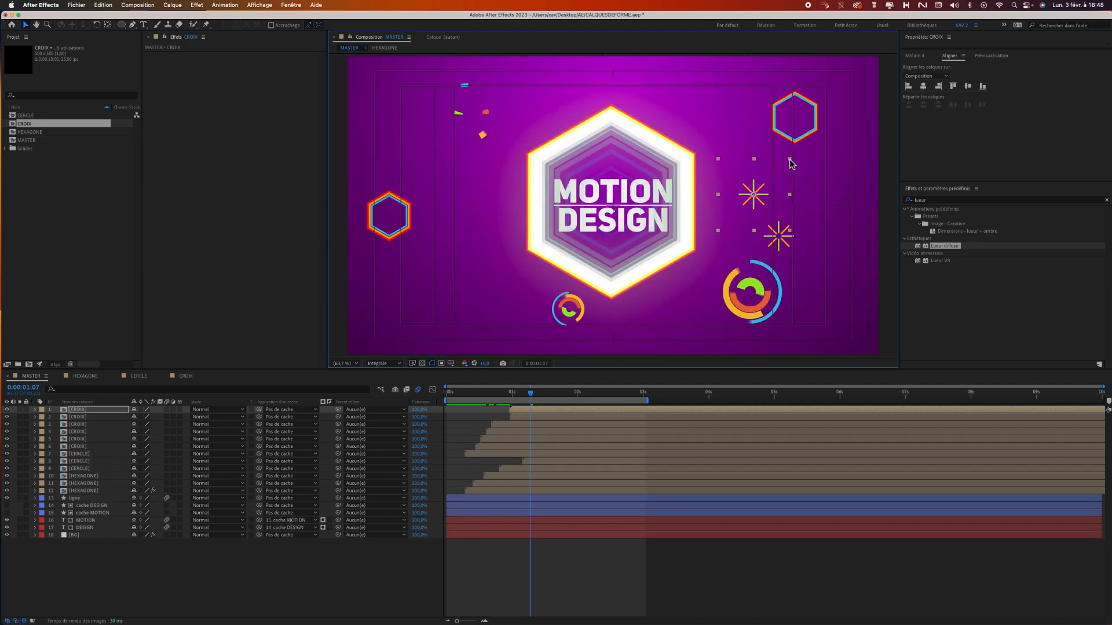
drag(790, 160, 776, 168)
mouse_move(530, 392)
mouse_down()
mouse_move(486, 395)
mouse_move(541, 411)
mouse_up()
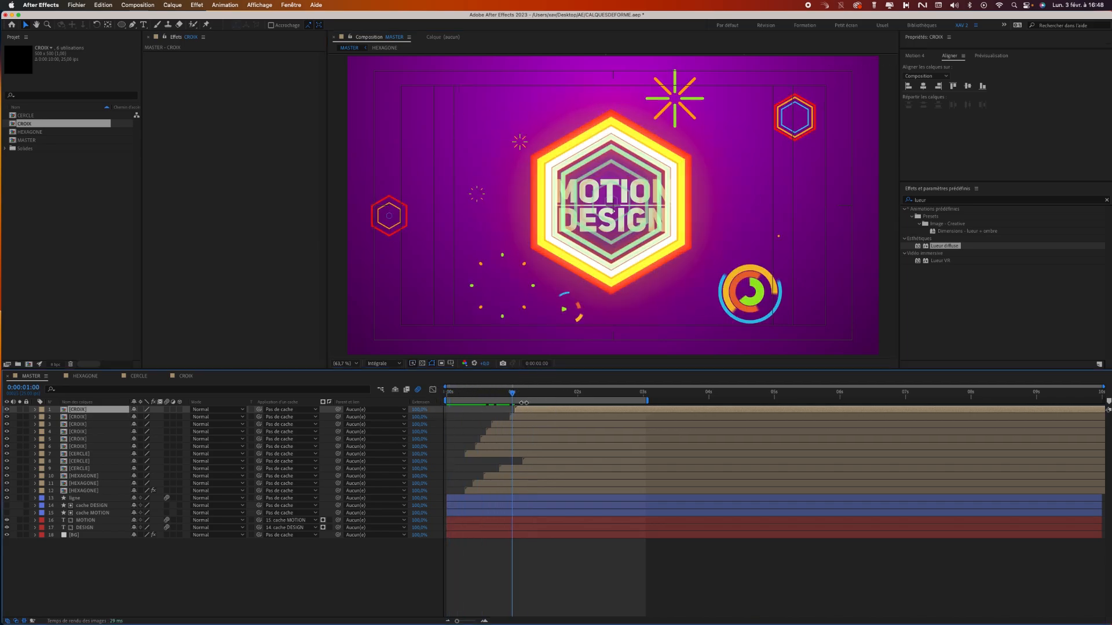
Preview the animation with the added CROIX bursts and return to about 0.8 seconds.
key(space)
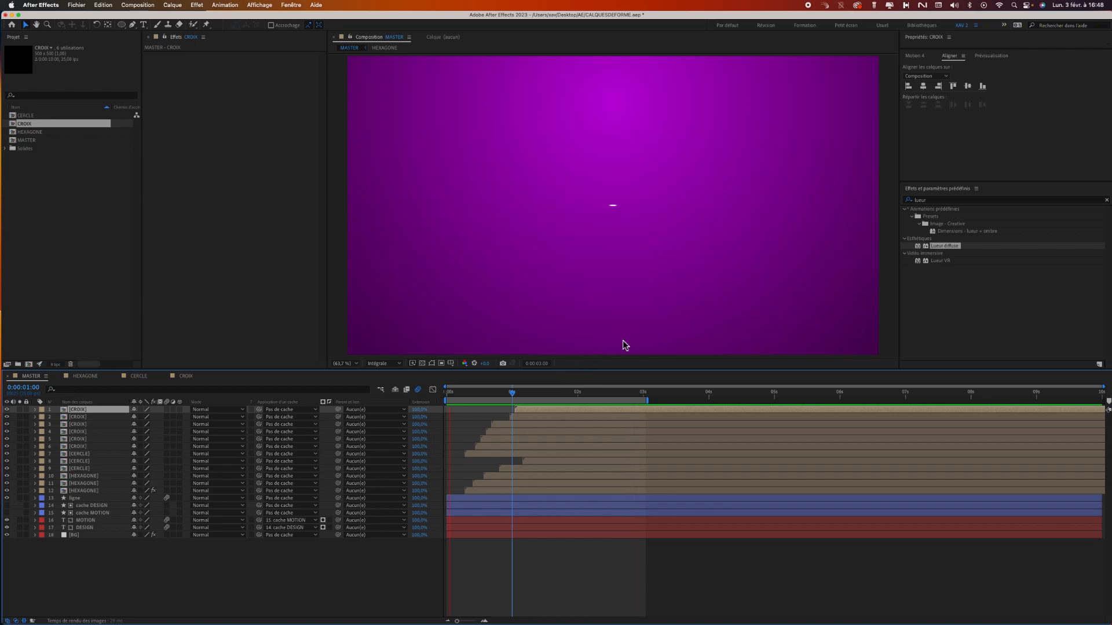
key(space)
drag(467, 399, 497, 393)
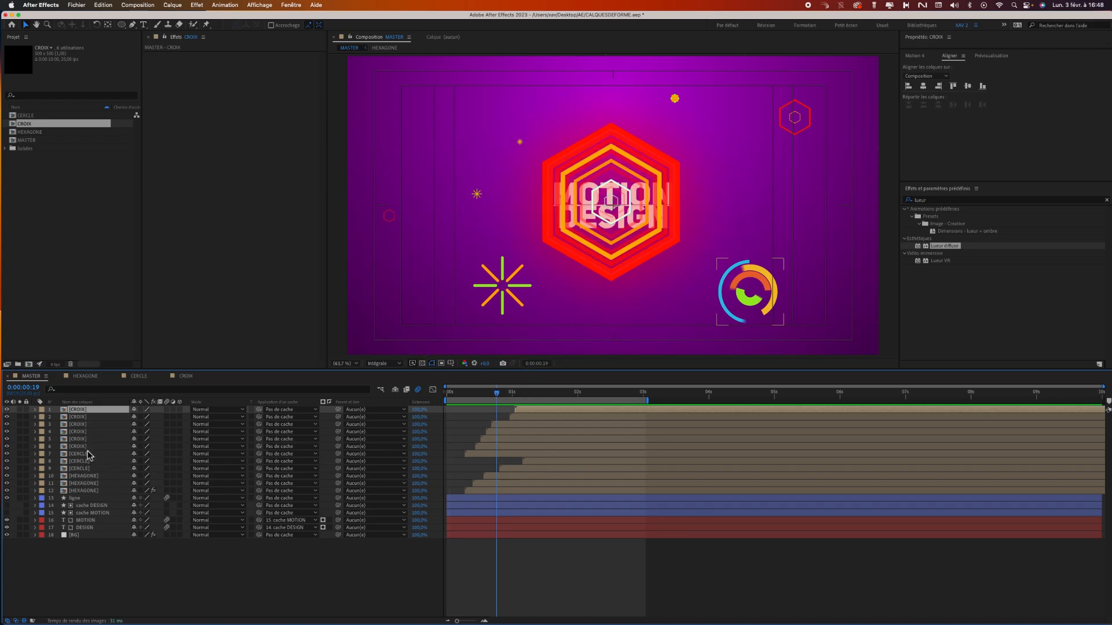
Copy the Lueur diffuse effect from the central HEXAGONE layer and apply it to all three CERCLE layers.
click(90, 476)
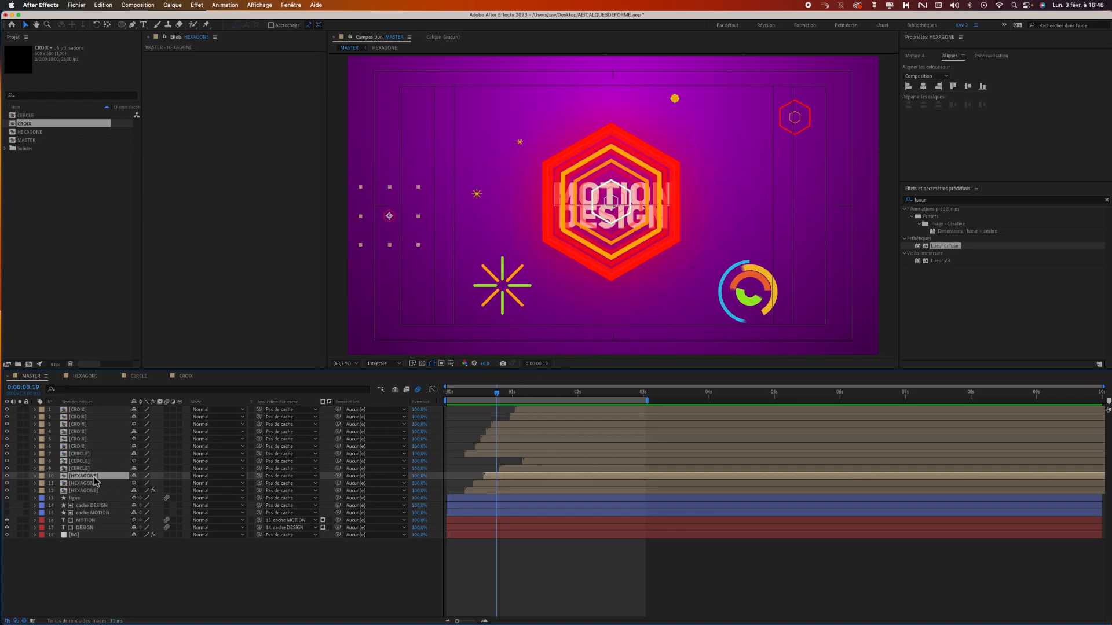
click(94, 491)
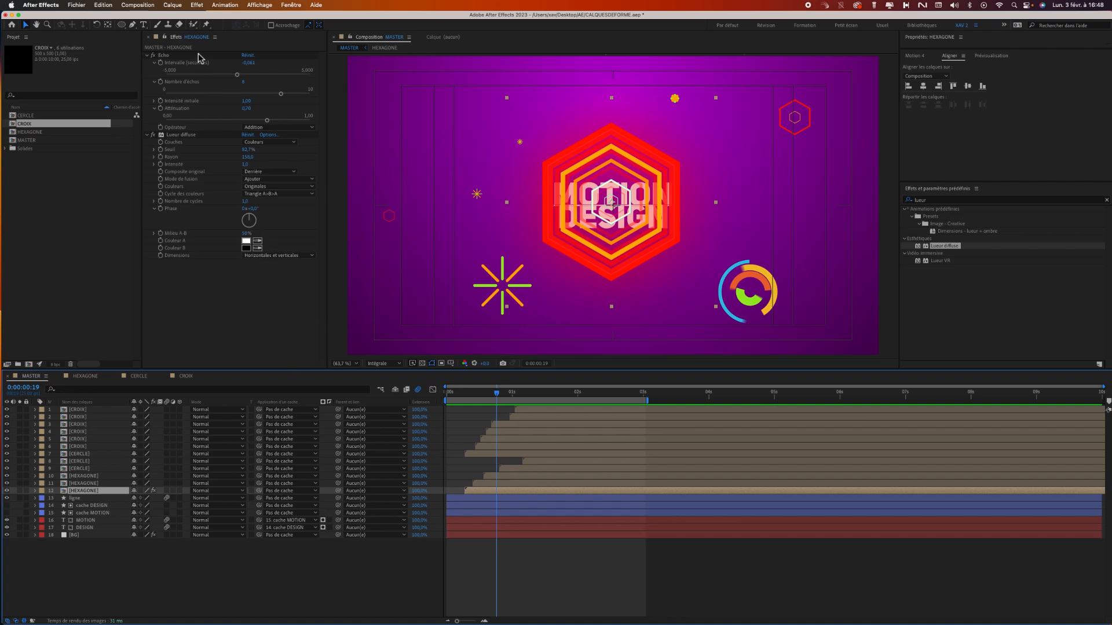
click(180, 134)
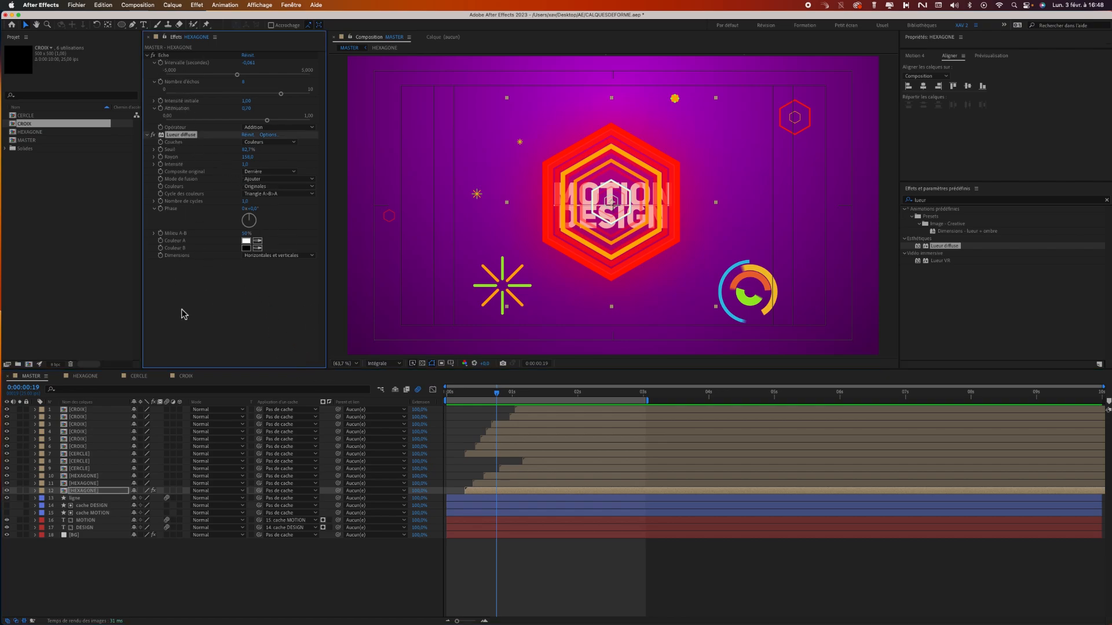
click(84, 469)
key(super+v)
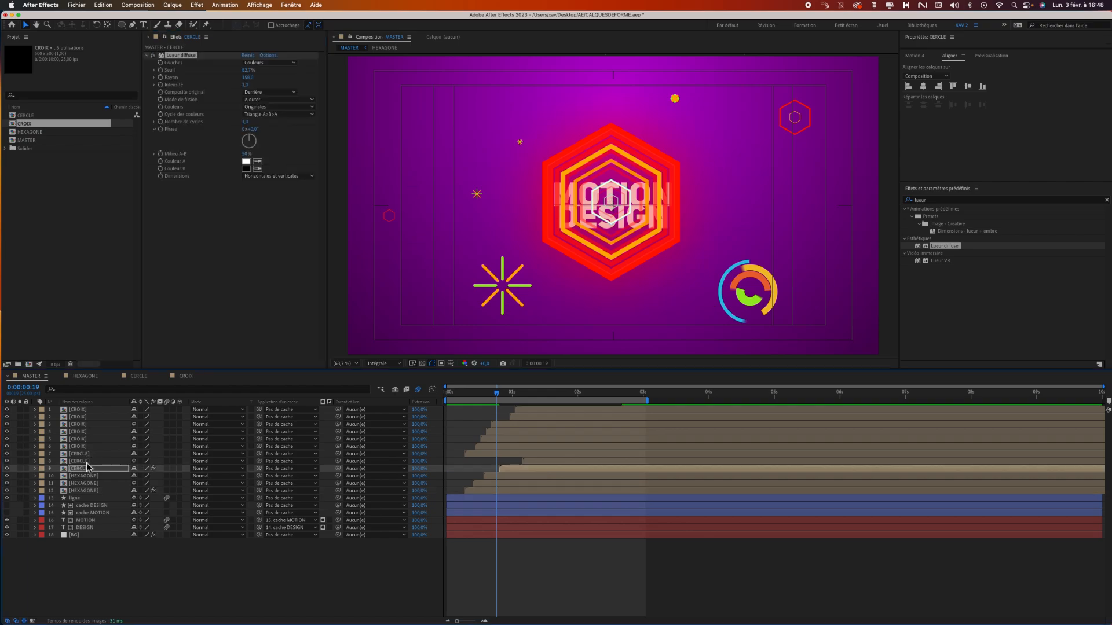
click(87, 461)
key(super+v)
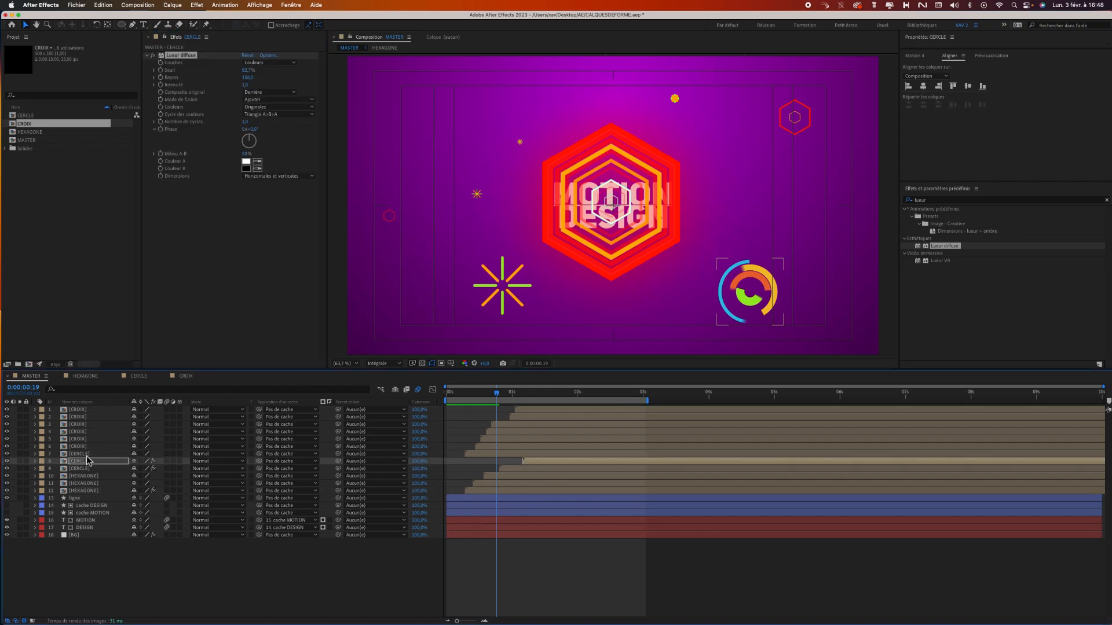
click(88, 454)
key(super+v)
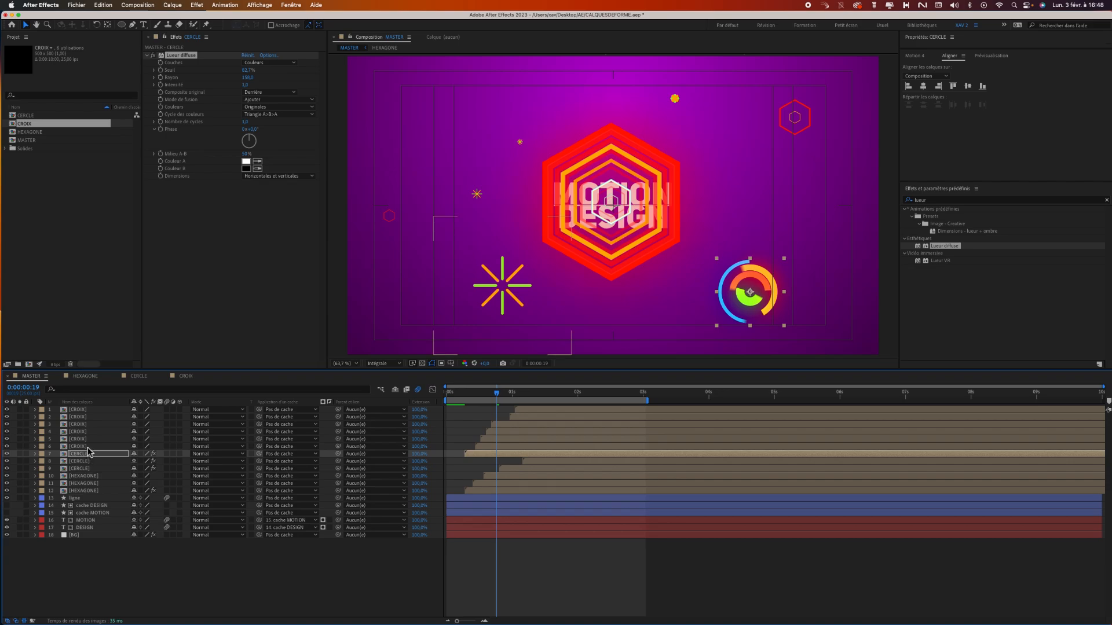
Apply the copied Lueur diffuse effect to all six CROIX layers.
click(88, 447)
key(super+v)
click(87, 439)
key(super+v)
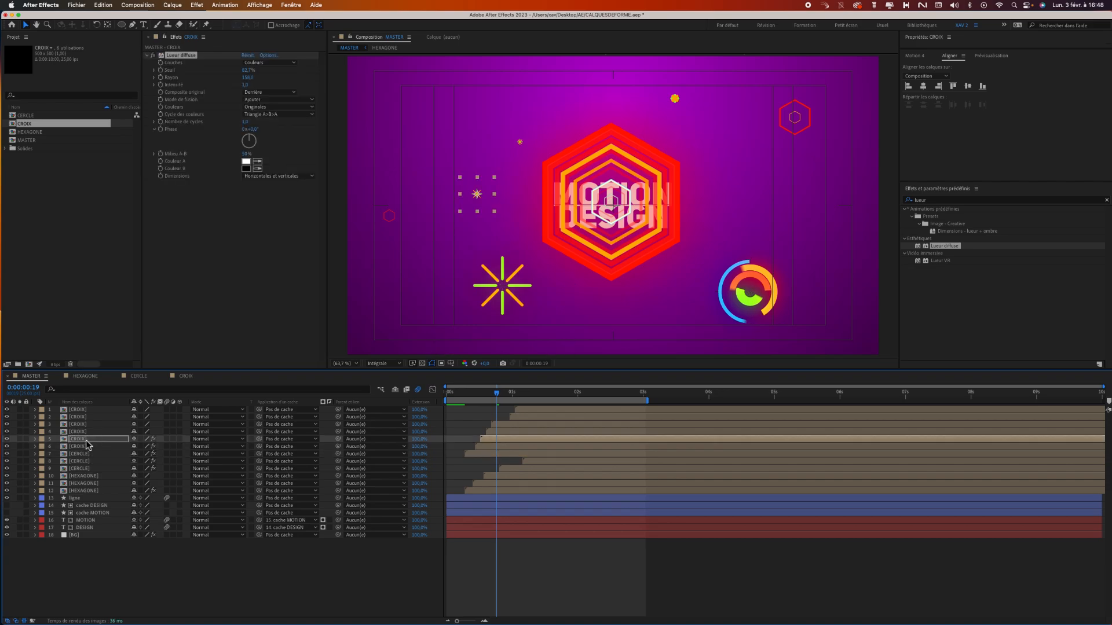
click(88, 432)
key(super+v)
click(89, 424)
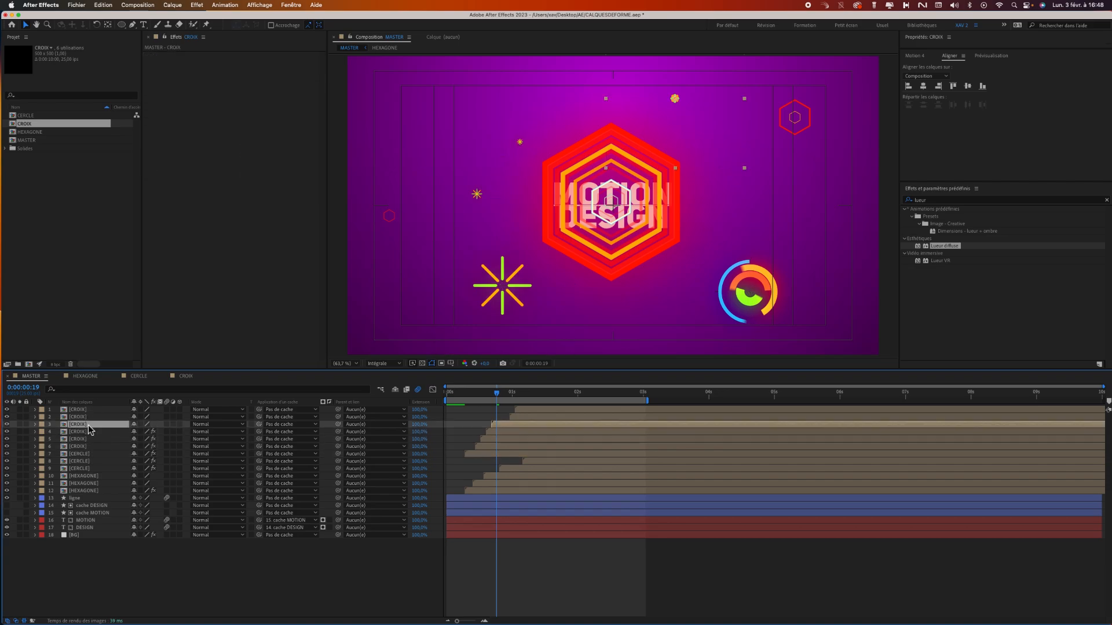
key(super+v)
click(89, 417)
key(super+v)
click(90, 409)
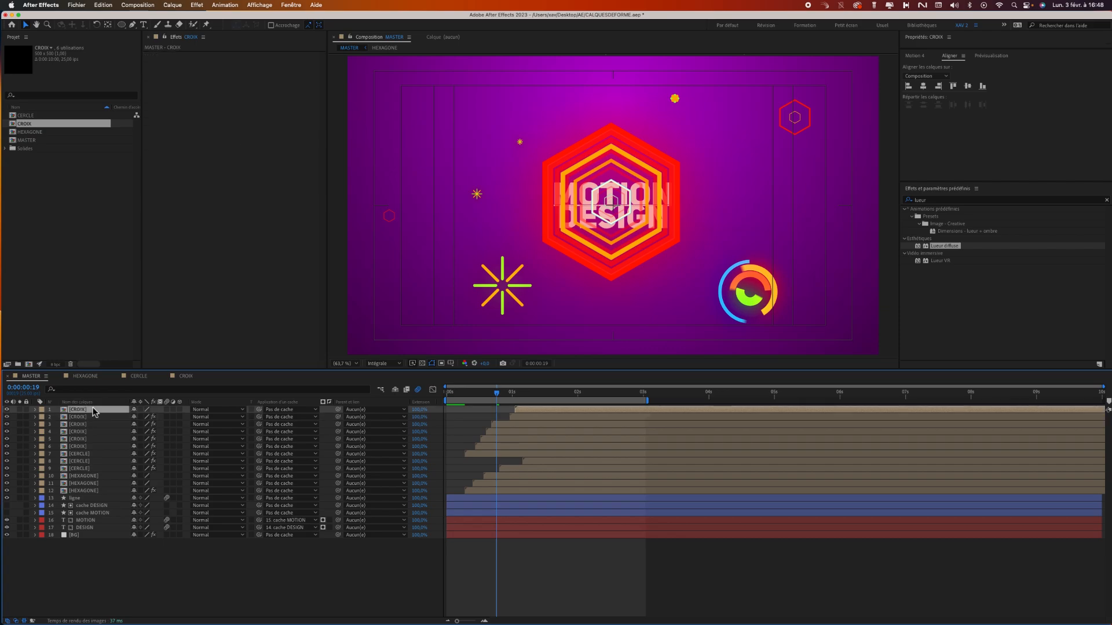
key(super+v)
Check the glow on the rings and bursts at about 1.3 seconds and preview the animation from the start.
mouse_move(514, 380)
mouse_down()
mouse_move(546, 383)
mouse_move(530, 383)
mouse_up()
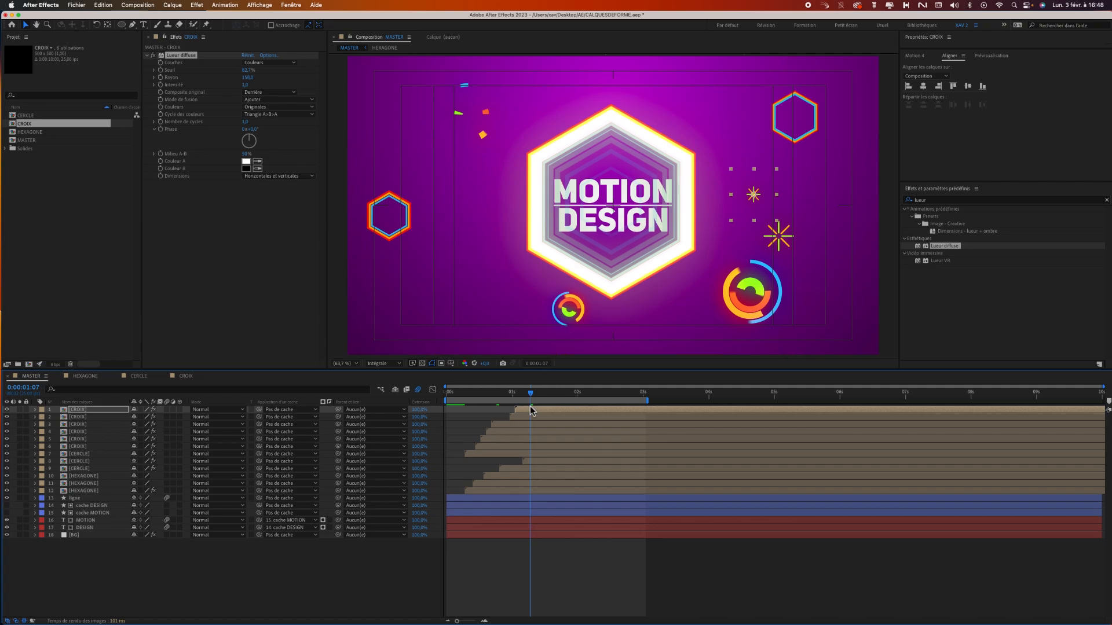
drag(534, 397, 447, 392)
key(space)
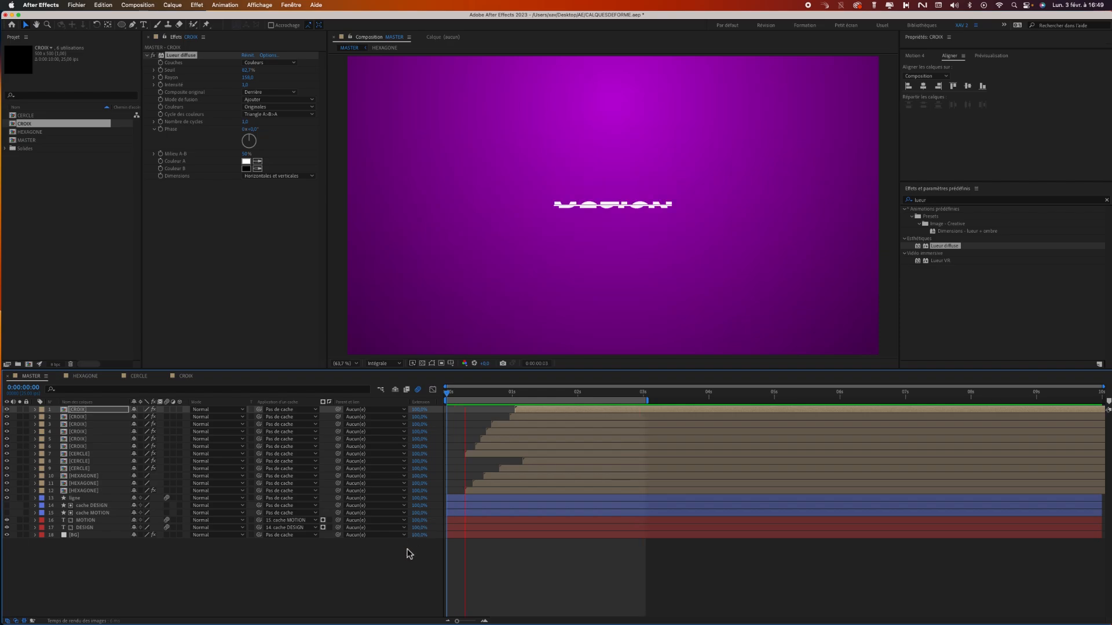
key(space)
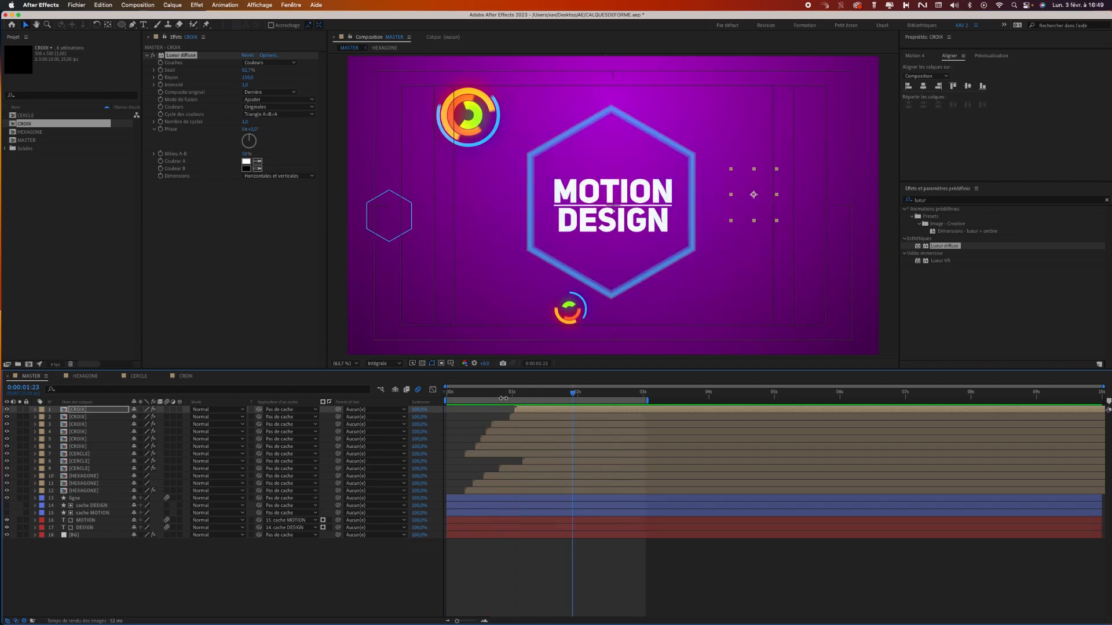
Save the project and play the finished animation from the first frame.
key(super+s)
drag(572, 397, 441, 401)
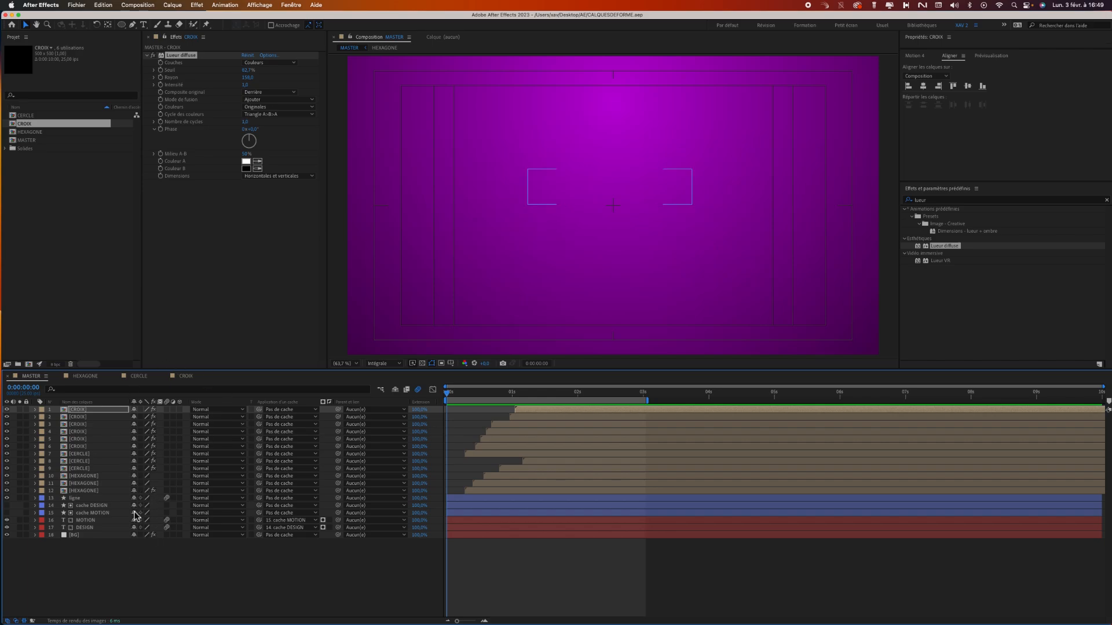
key(space)
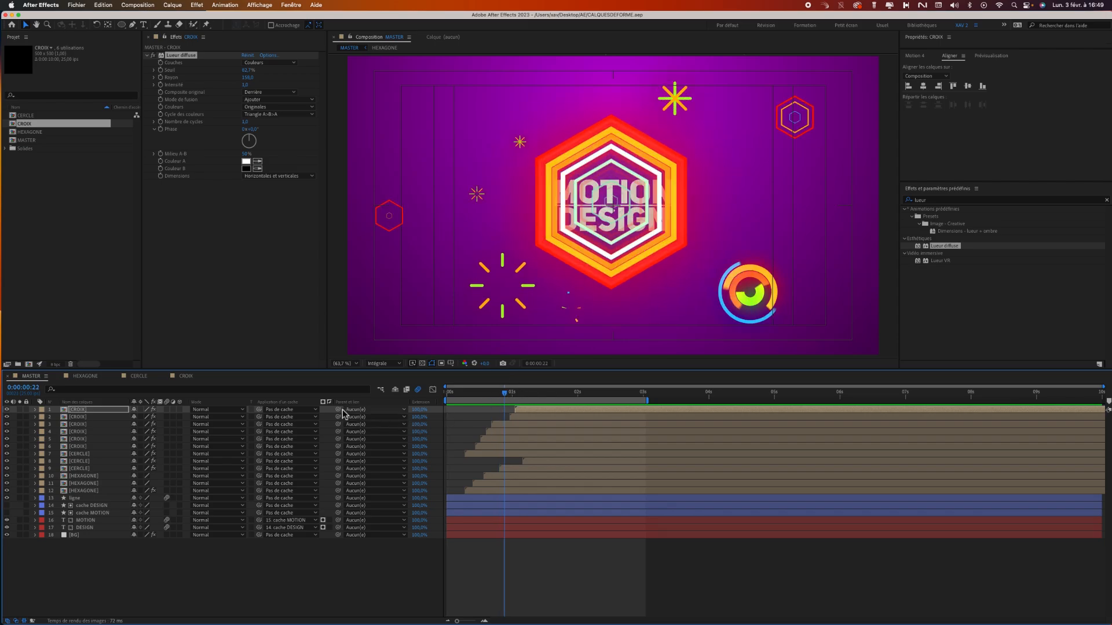